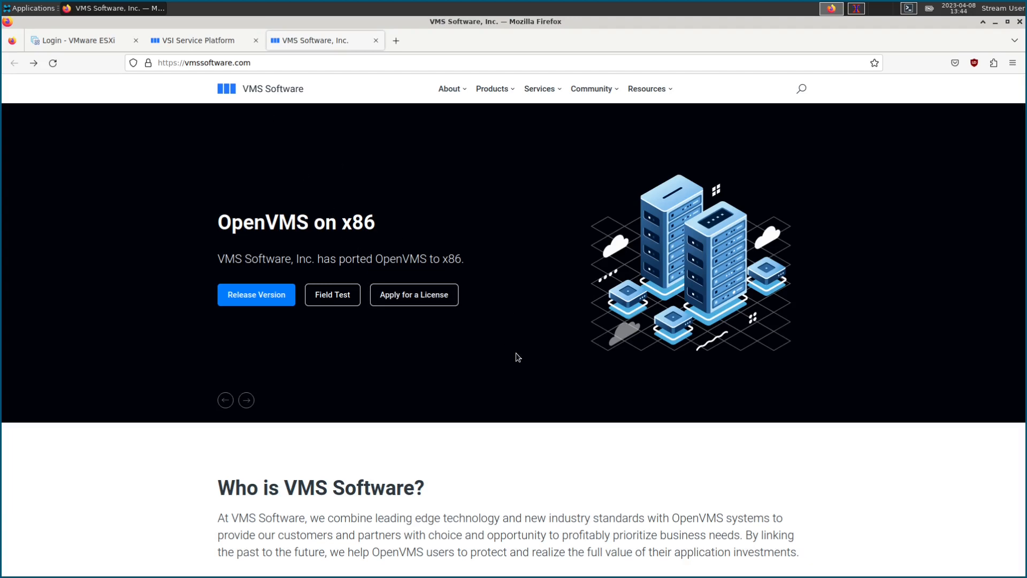
Step: Go to Community > Community License Registration and scroll through the Apply Now form
{"action": "left_click", "coordinate": [603, 95]}
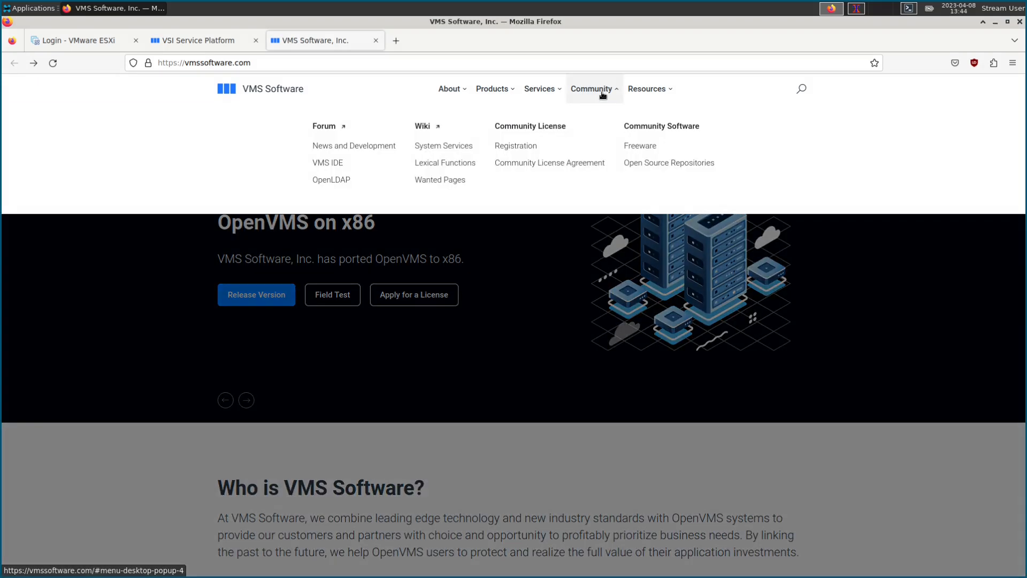
{"action": "left_click", "coordinate": [498, 146]}
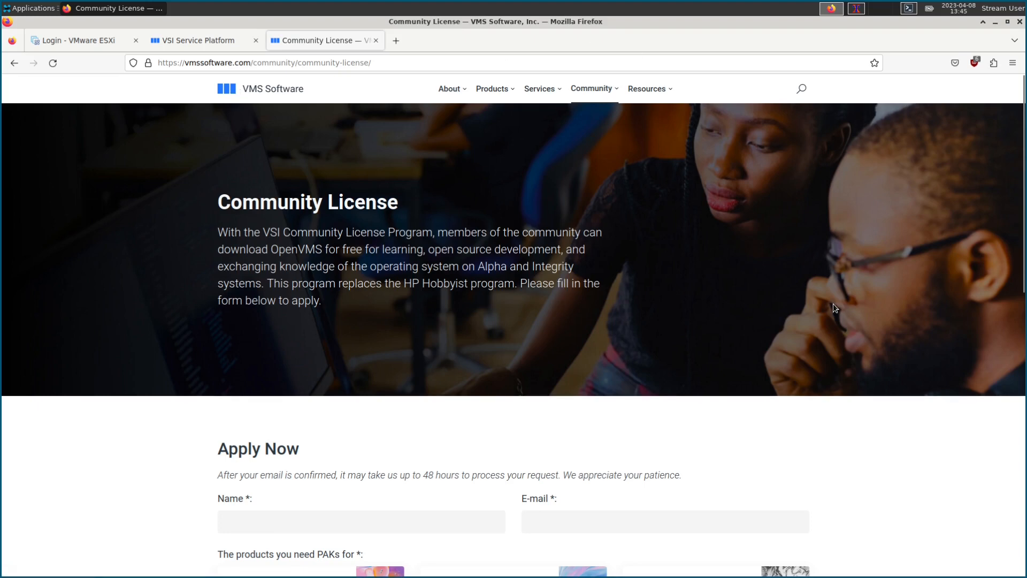
{"action": "scroll", "coordinate": [833, 303], "scroll_direction": "down", "scroll_amount": 3}
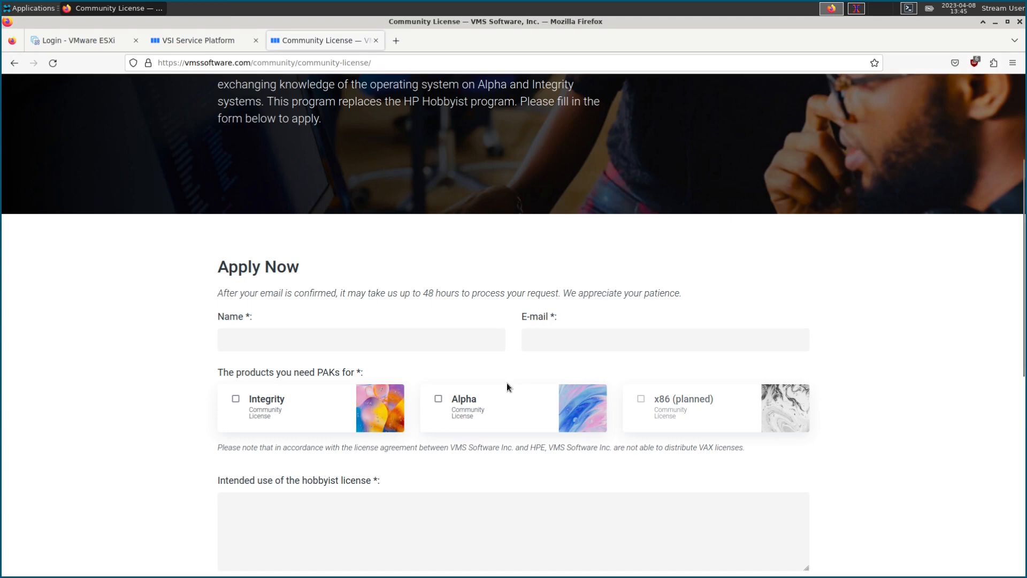
{"action": "scroll", "coordinate": [696, 432], "scroll_direction": "up", "scroll_amount": 2}
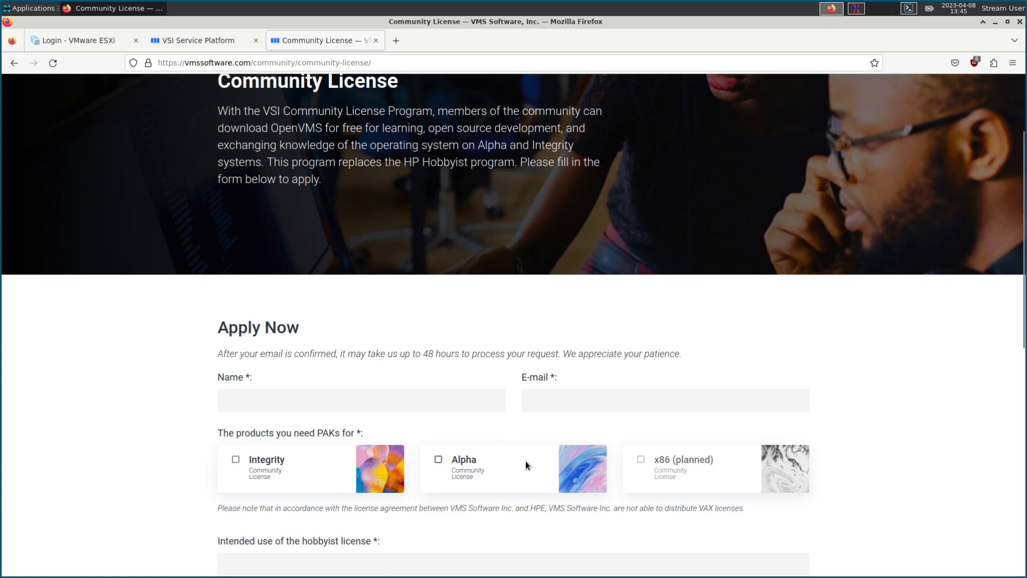
{"action": "scroll", "coordinate": [585, 416], "scroll_direction": "up", "scroll_amount": 3}
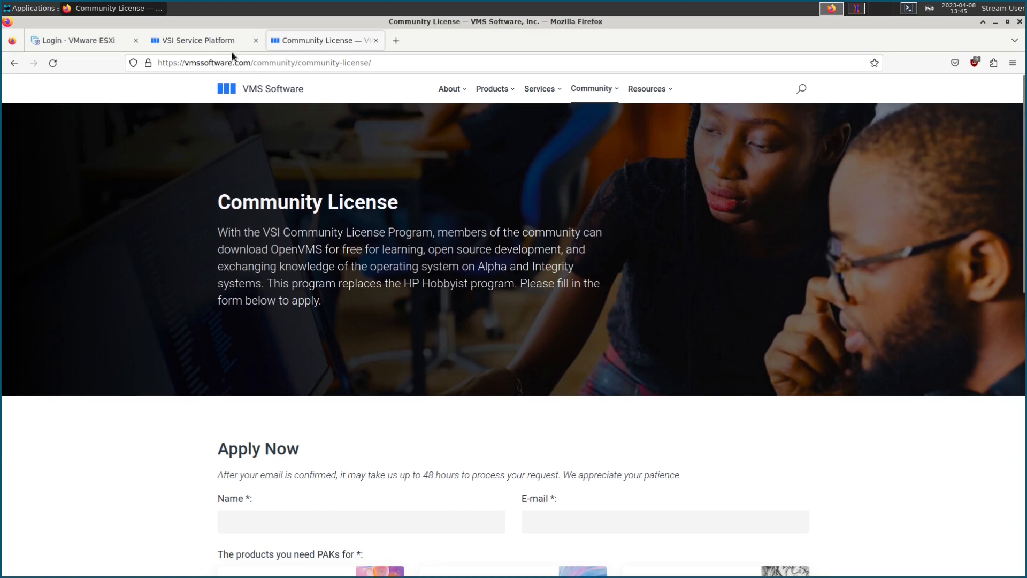
Step: Switch to the VSI Service Platform home page tab
{"action": "left_click", "coordinate": [203, 40]}
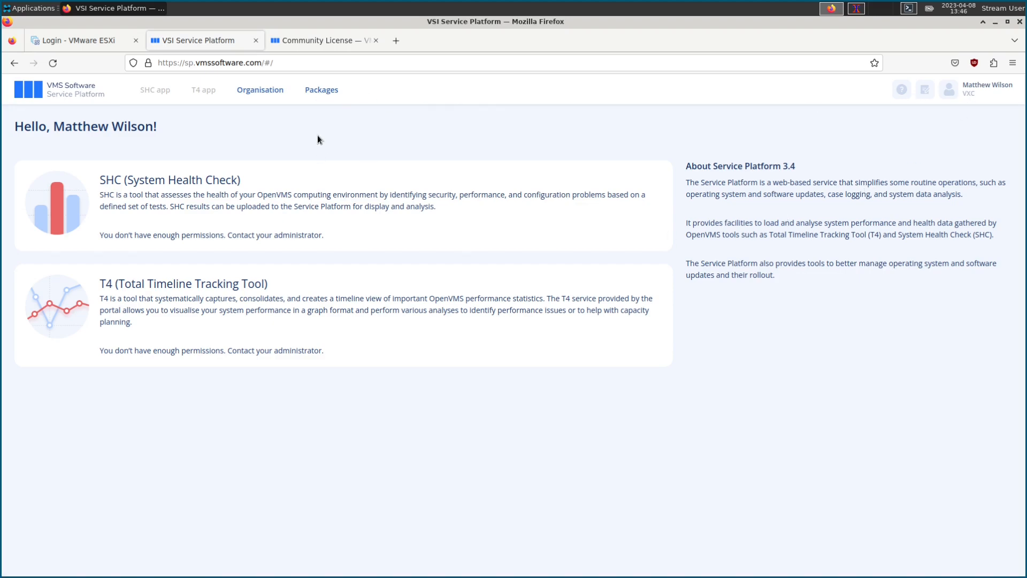
Step: Open Packages, filter to Only accessible, and scroll through the accessible X86 kits
{"action": "left_click", "coordinate": [322, 100]}
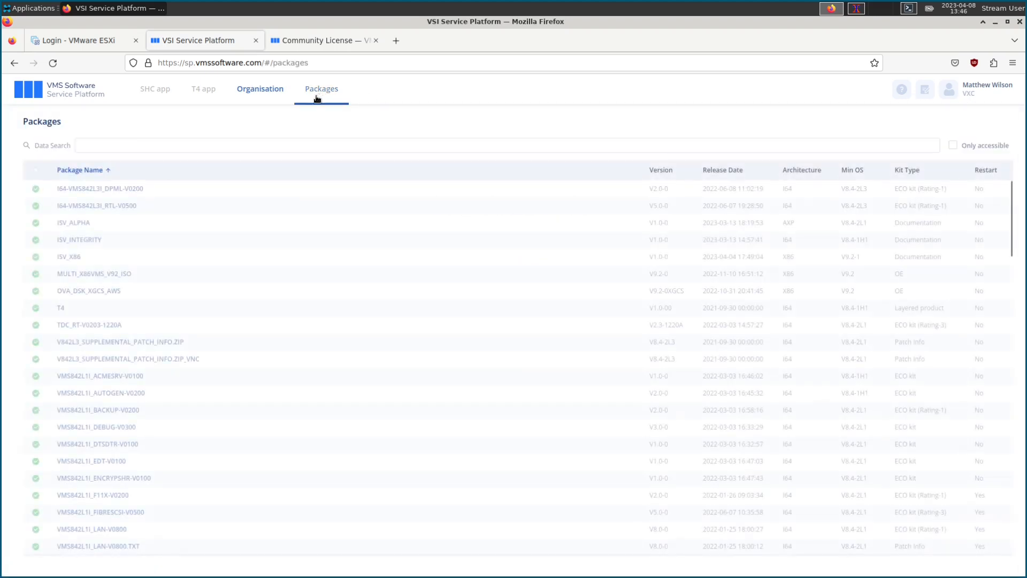
{"action": "left_click", "coordinate": [953, 145]}
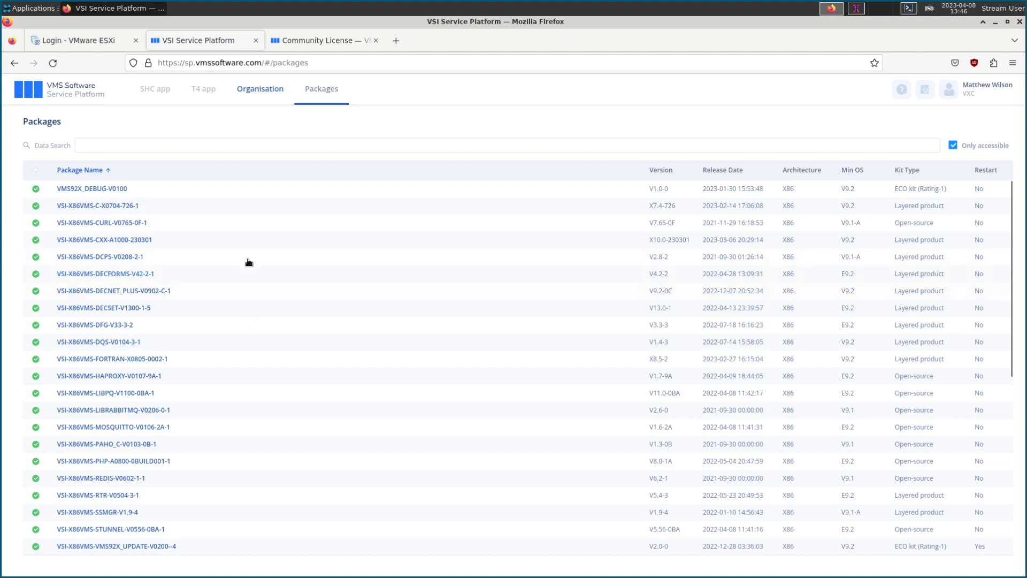
{"action": "scroll", "coordinate": [169, 279], "scroll_direction": "down", "scroll_amount": 5}
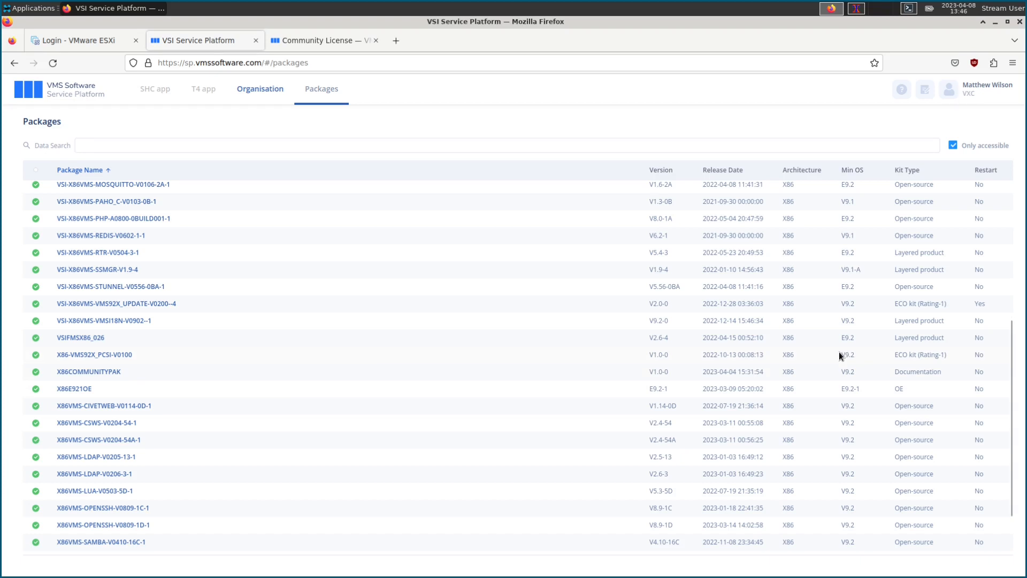
{"action": "scroll", "coordinate": [839, 351], "scroll_direction": "up", "scroll_amount": 5}
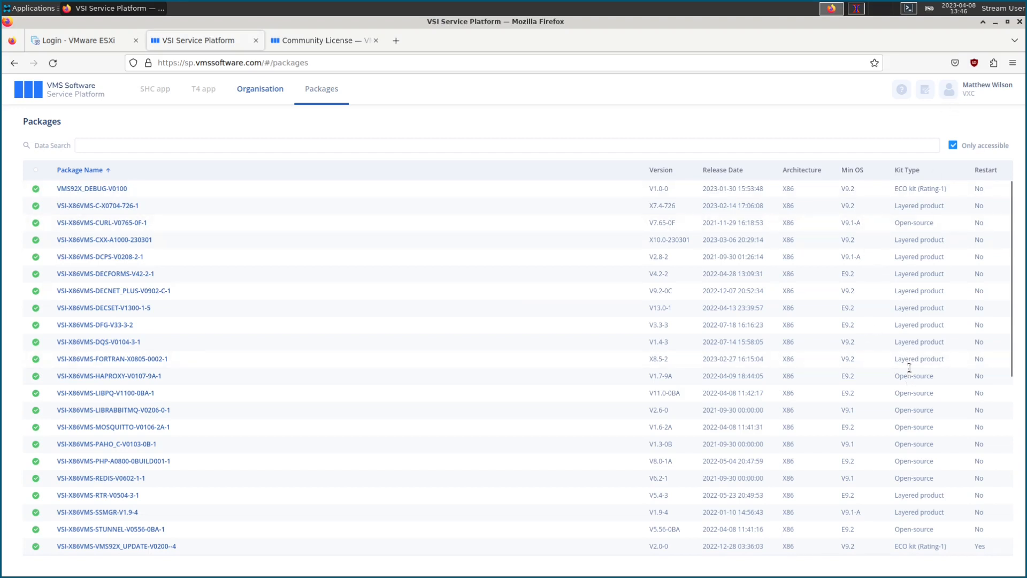
{"action": "scroll", "coordinate": [909, 366], "scroll_direction": "down", "scroll_amount": 10}
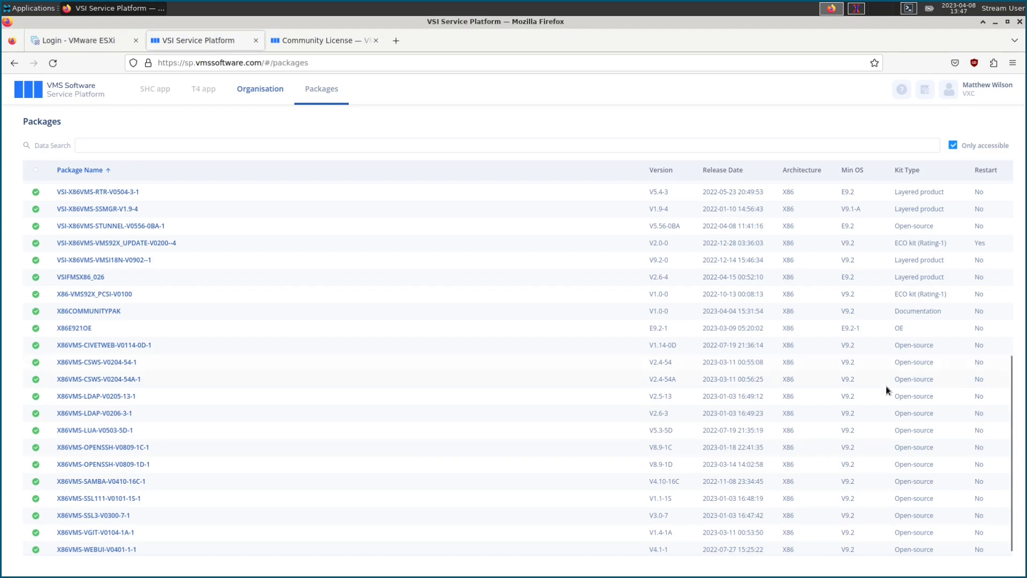
{"action": "scroll", "coordinate": [901, 381], "scroll_direction": "up", "scroll_amount": 10}
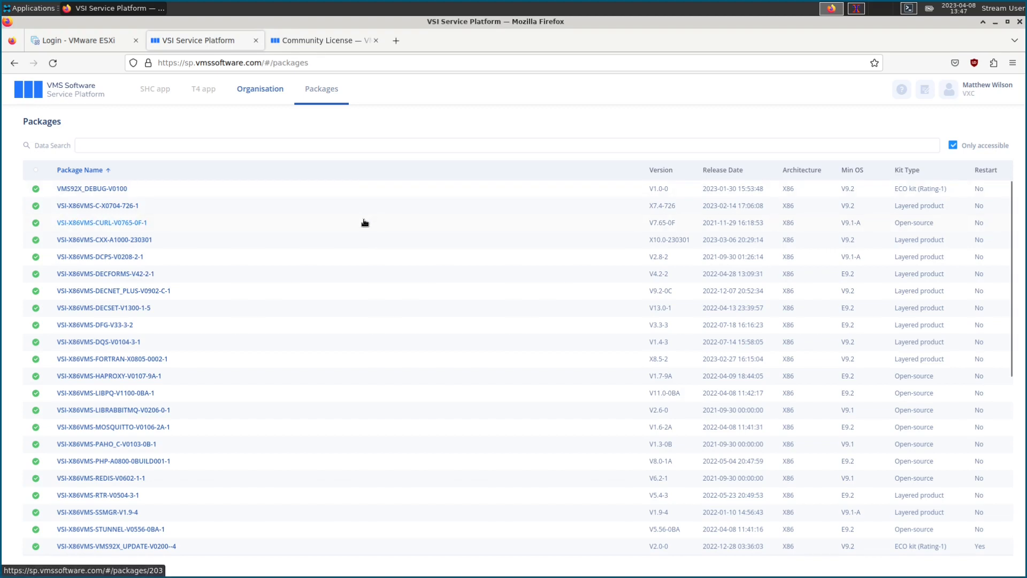
Step: Glance at the Community License tab, then untick Only accessible and scroll the full package list
{"action": "left_click", "coordinate": [331, 40]}
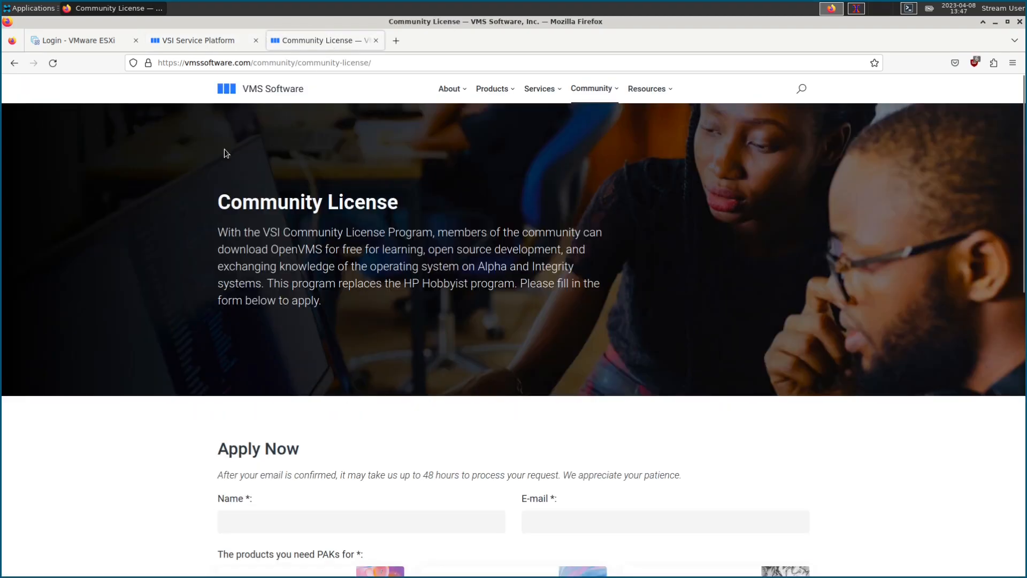
{"action": "left_click", "coordinate": [203, 46]}
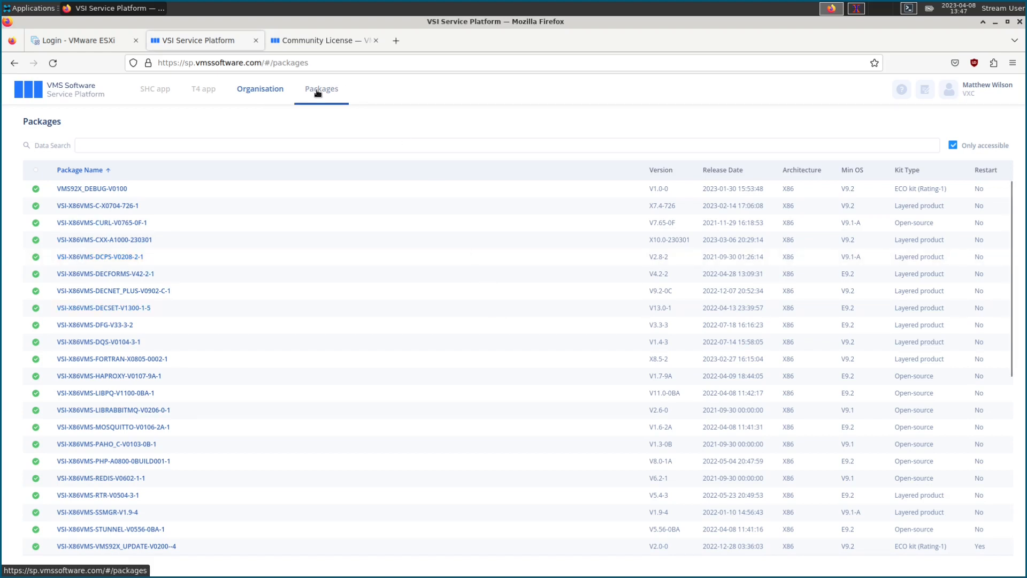
{"action": "left_click", "coordinate": [974, 144]}
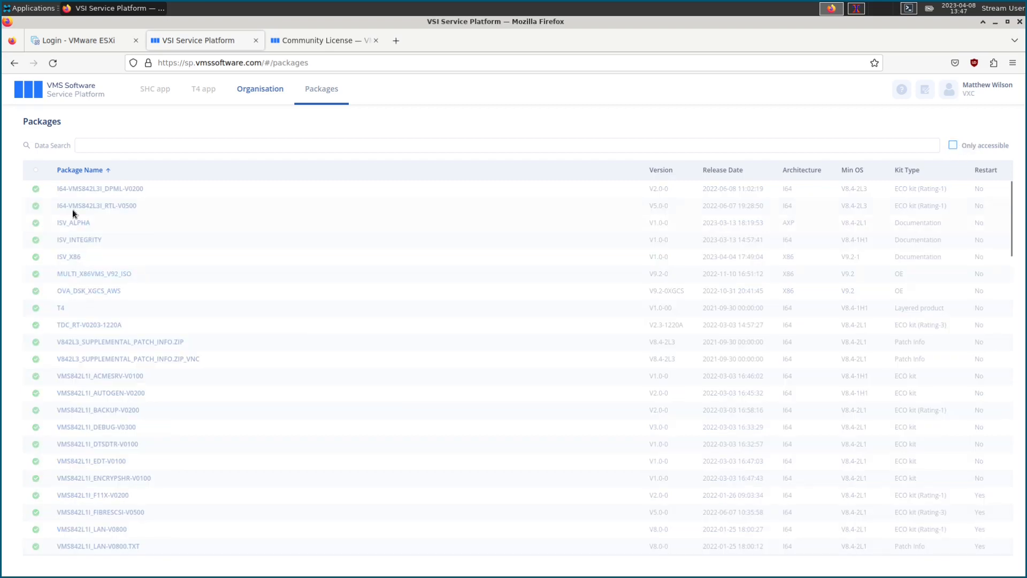
{"action": "scroll", "coordinate": [189, 380], "scroll_direction": "down", "scroll_amount": 3}
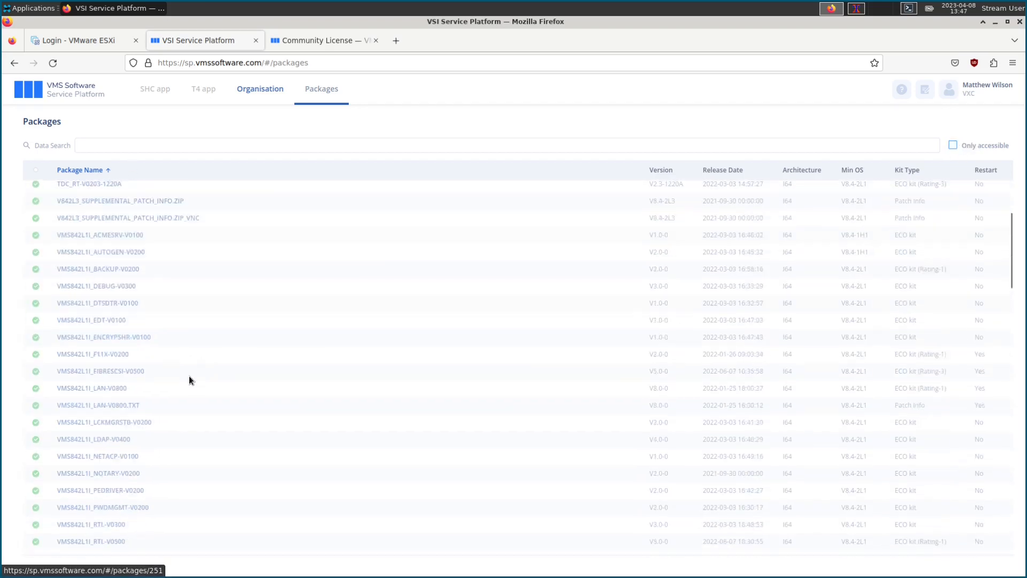
{"action": "scroll", "coordinate": [191, 378], "scroll_direction": "down", "scroll_amount": 7}
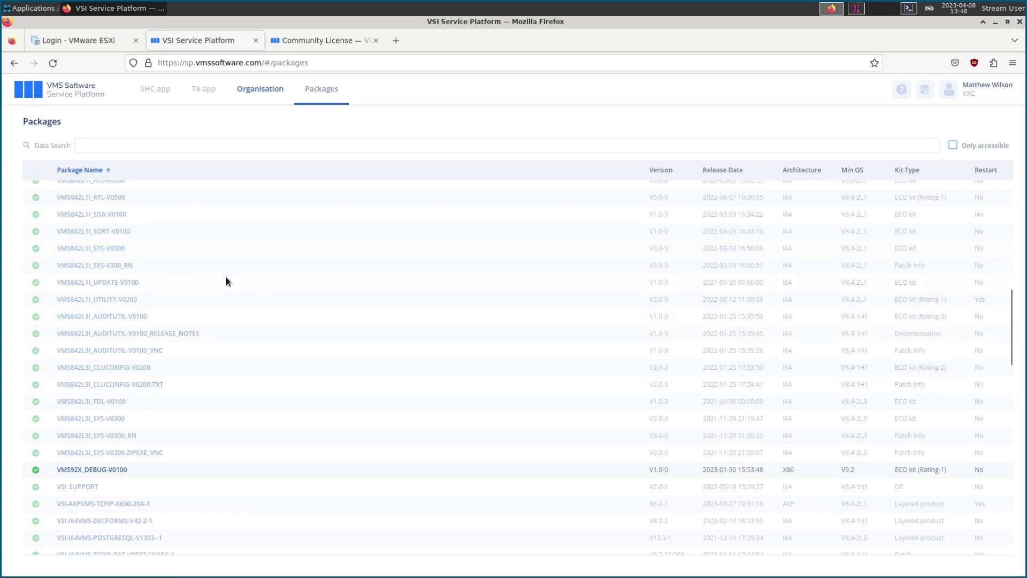
{"action": "scroll", "coordinate": [225, 280], "scroll_direction": "up", "scroll_amount": 5}
{"action": "scroll", "coordinate": [199, 393], "scroll_direction": "up", "scroll_amount": 3}
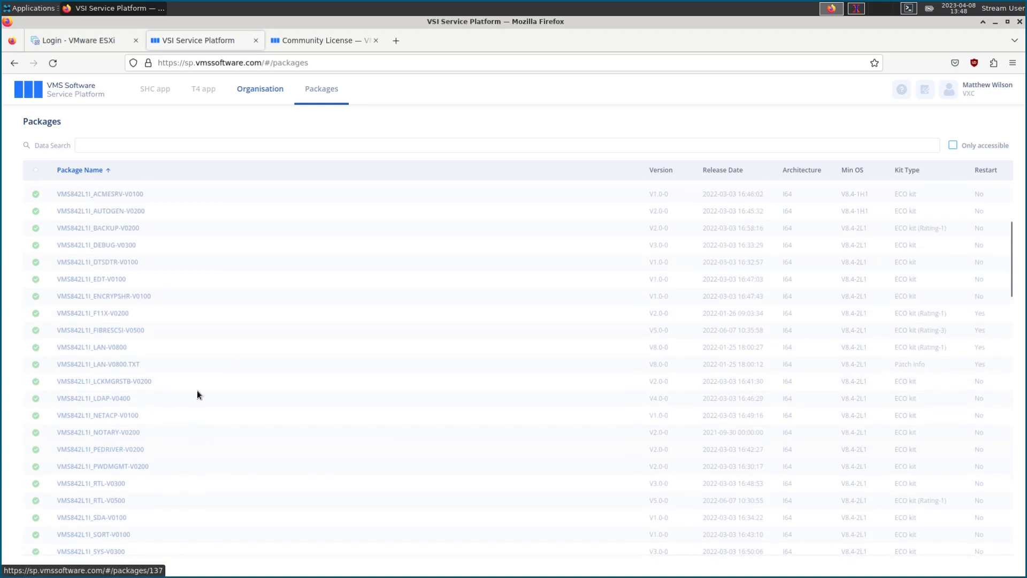
{"action": "scroll", "coordinate": [198, 394], "scroll_direction": "up", "scroll_amount": 3}
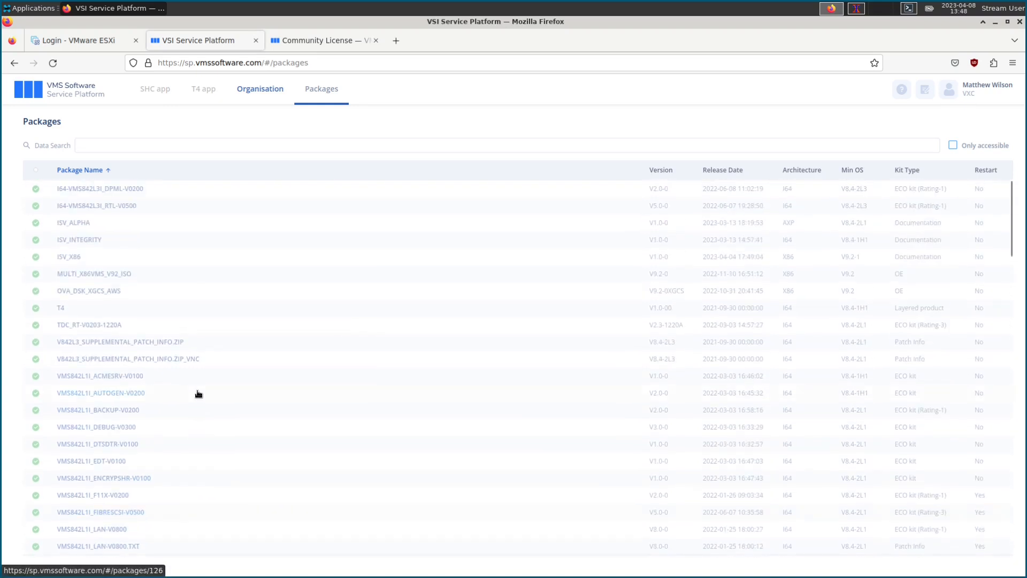
Step: Re-enable Only accessible and scroll through the VMS92X and VSI-X86VMS kits
{"action": "left_click", "coordinate": [953, 145]}
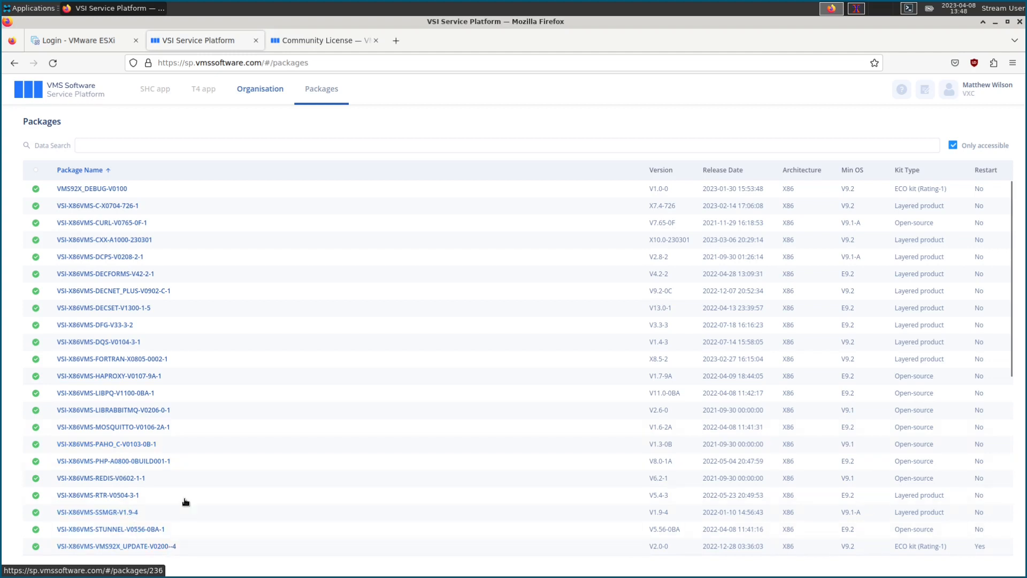
{"action": "scroll", "coordinate": [199, 437], "scroll_direction": "down", "scroll_amount": 3}
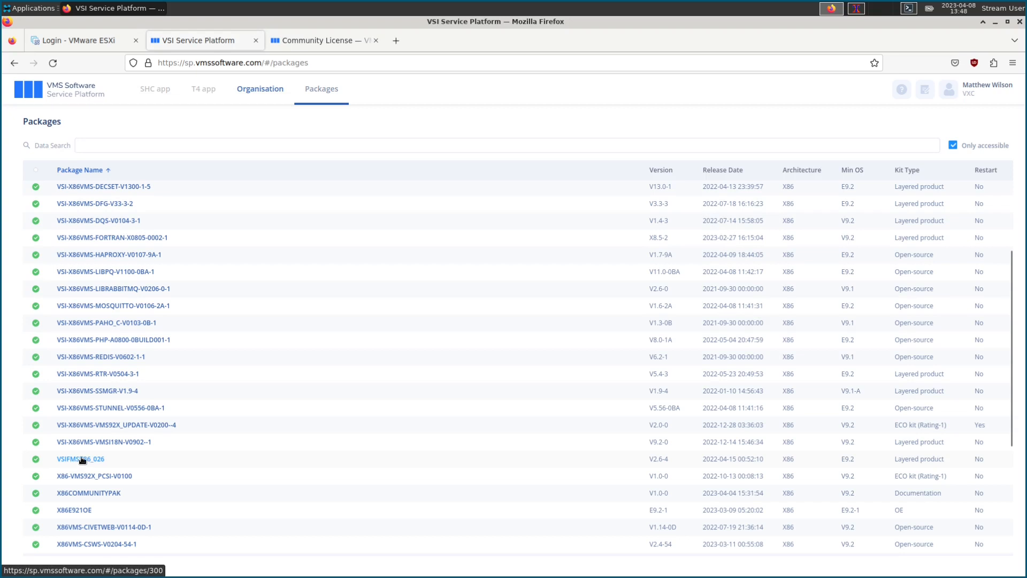
{"action": "scroll", "coordinate": [232, 447], "scroll_direction": "up", "scroll_amount": 3}
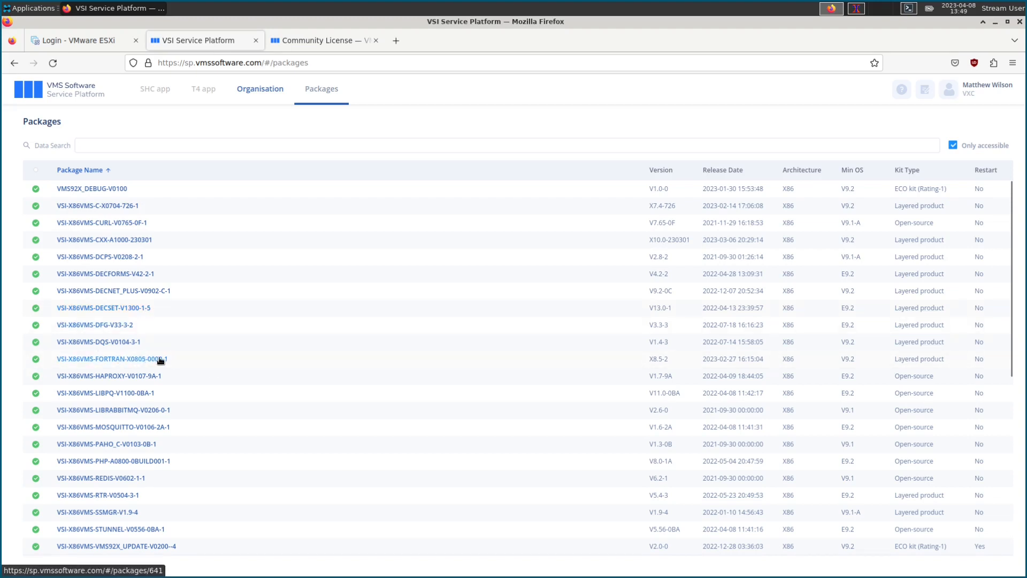
Step: Scroll the package table to the X86 entries and open the X86E921OE package (version E9.2-1)
{"action": "scroll", "coordinate": [161, 360], "scroll_direction": "down", "scroll_amount": 4}
{"action": "scroll", "coordinate": [203, 411], "scroll_direction": "down", "scroll_amount": 6}
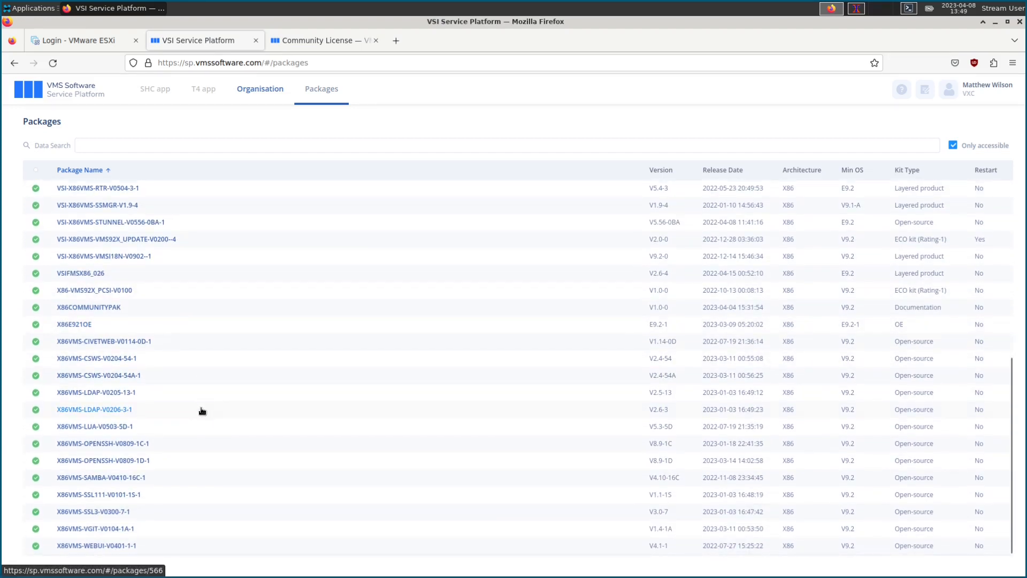
{"action": "scroll", "coordinate": [202, 411], "scroll_direction": "up", "scroll_amount": 4}
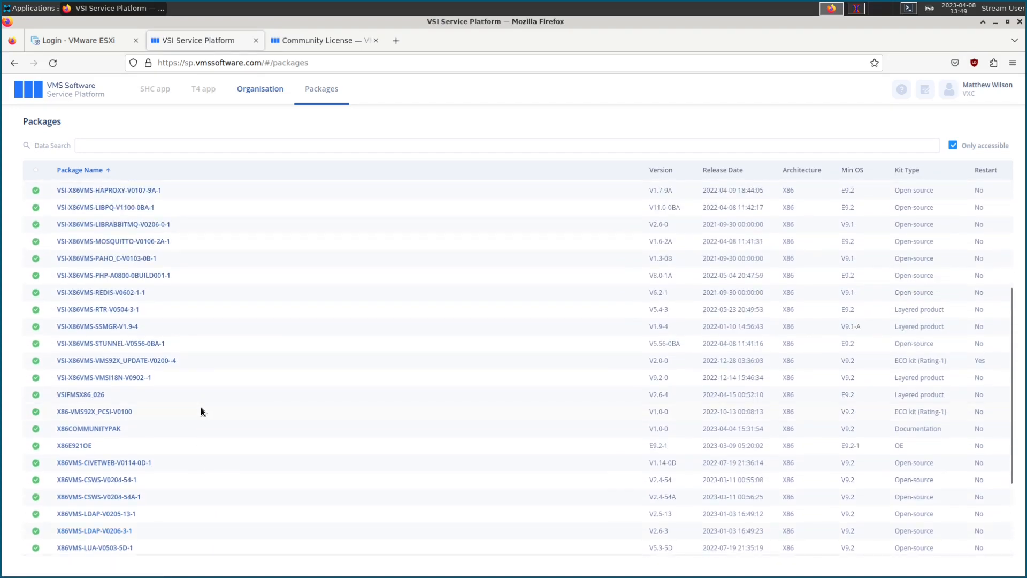
{"action": "scroll", "coordinate": [201, 411], "scroll_direction": "up", "scroll_amount": 6}
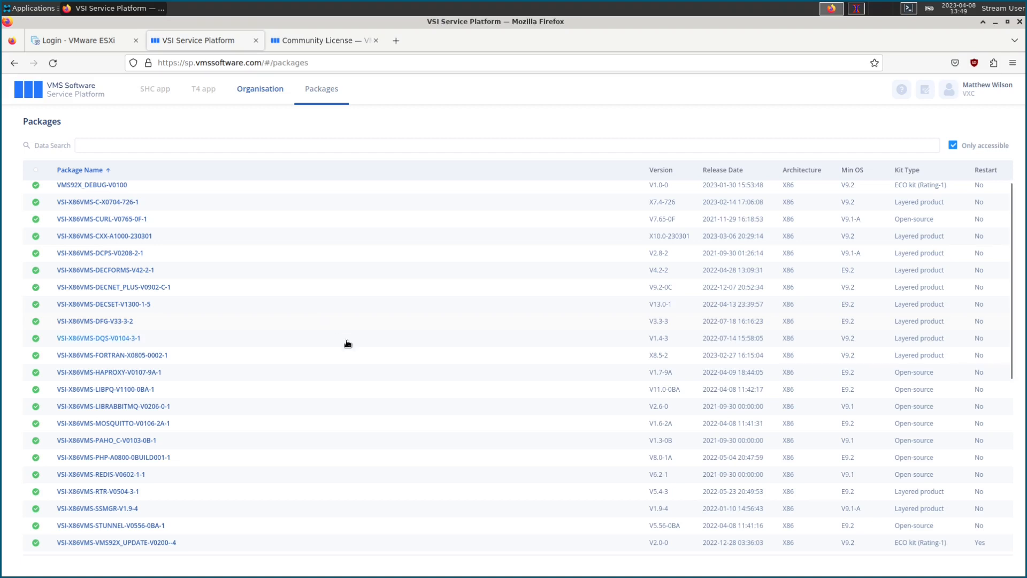
{"action": "scroll", "coordinate": [348, 343], "scroll_direction": "up", "scroll_amount": 1}
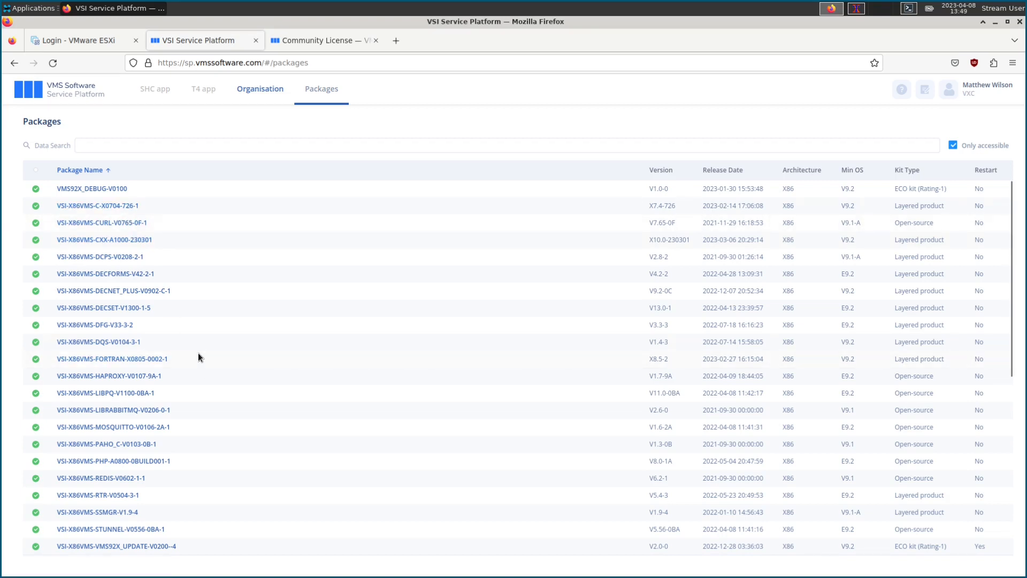
{"action": "scroll", "coordinate": [194, 366], "scroll_direction": "down", "scroll_amount": 4}
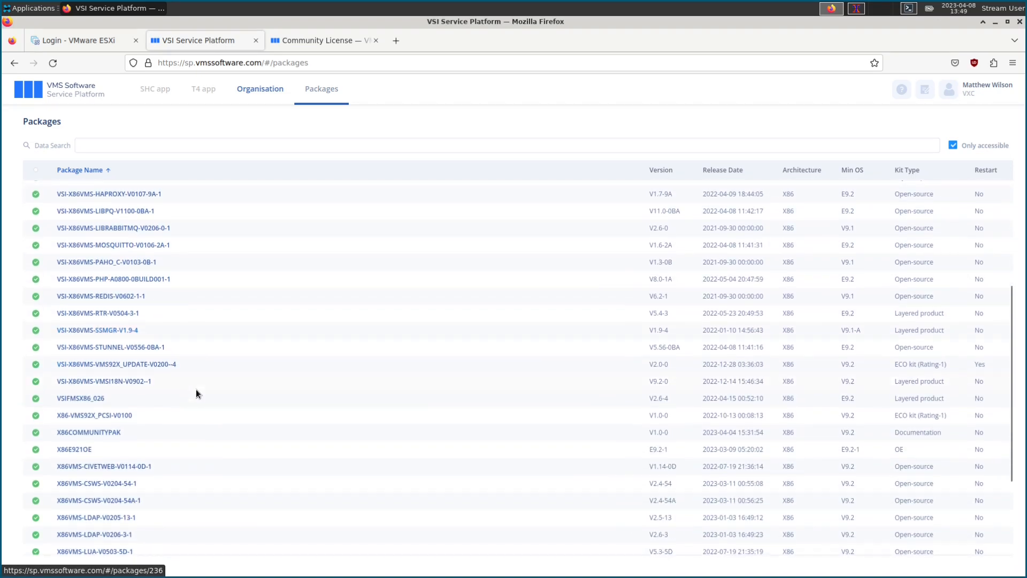
{"action": "scroll", "coordinate": [196, 390], "scroll_direction": "down", "scroll_amount": 4}
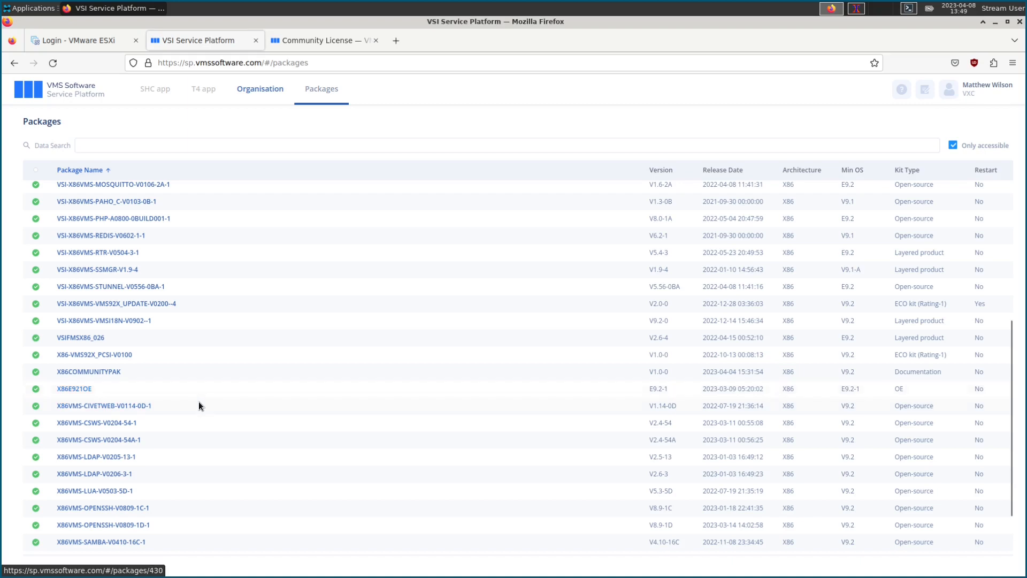
{"action": "scroll", "coordinate": [198, 401], "scroll_direction": "up", "scroll_amount": 8}
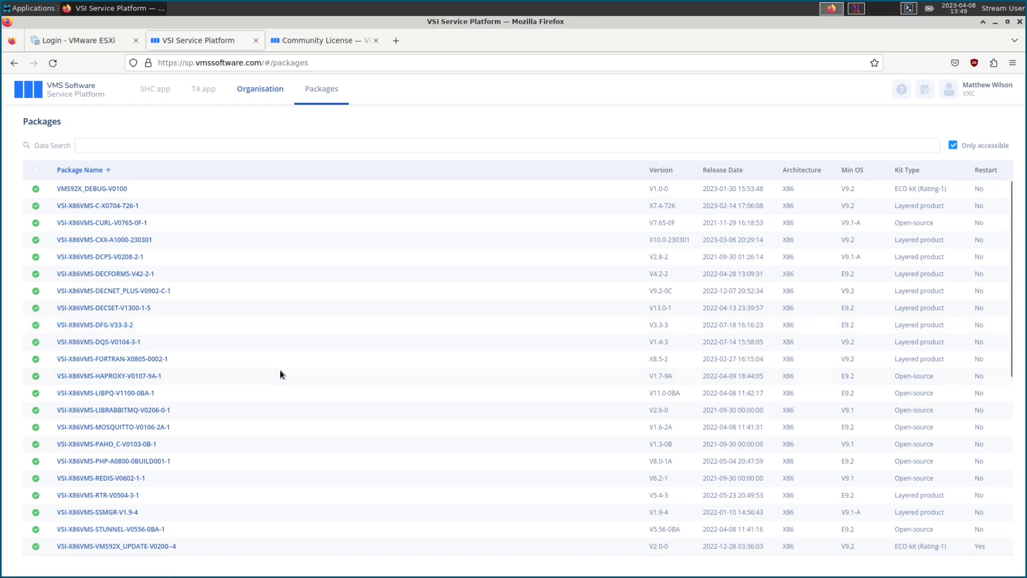
{"action": "scroll", "coordinate": [289, 348], "scroll_direction": "down", "scroll_amount": 6}
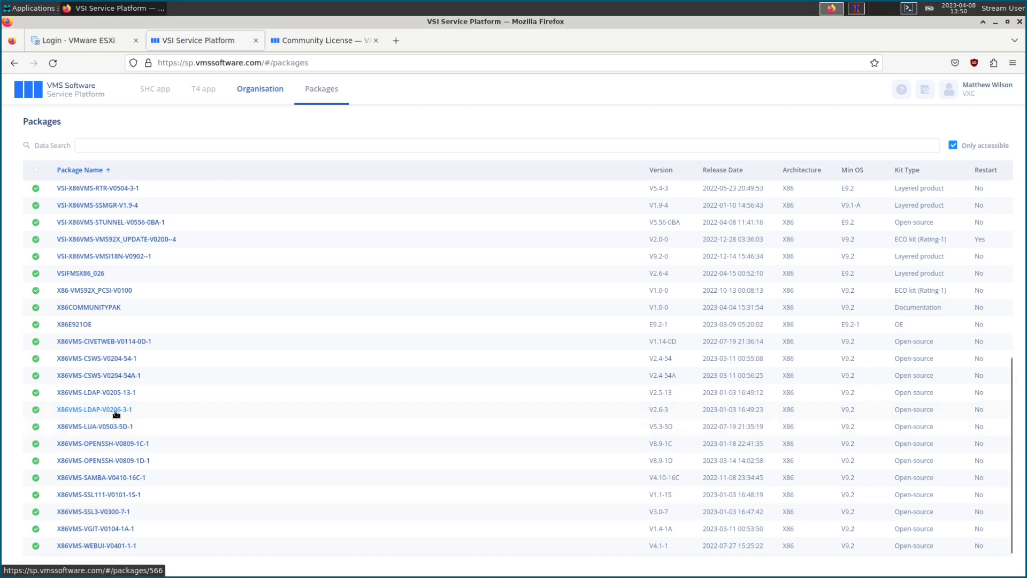
{"action": "scroll", "coordinate": [117, 413], "scroll_direction": "up", "scroll_amount": 3}
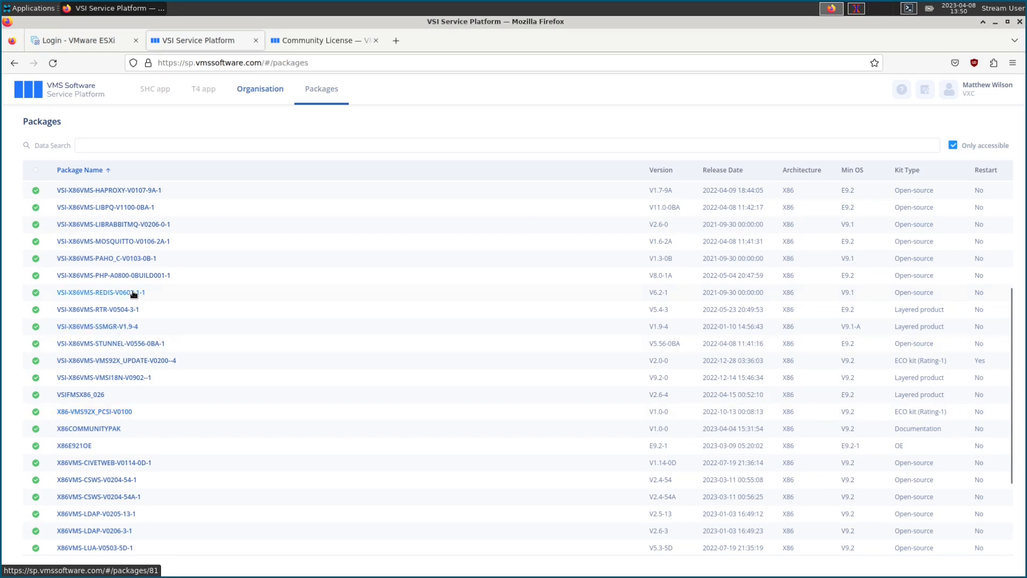
{"action": "scroll", "coordinate": [155, 356], "scroll_direction": "up", "scroll_amount": 3}
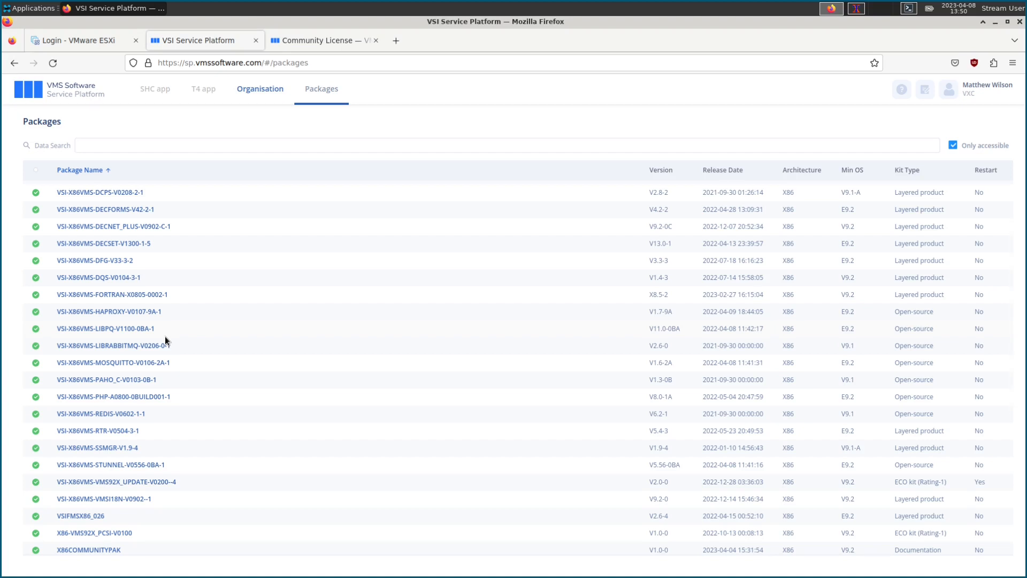
{"action": "scroll", "coordinate": [188, 347], "scroll_direction": "up", "scroll_amount": 2}
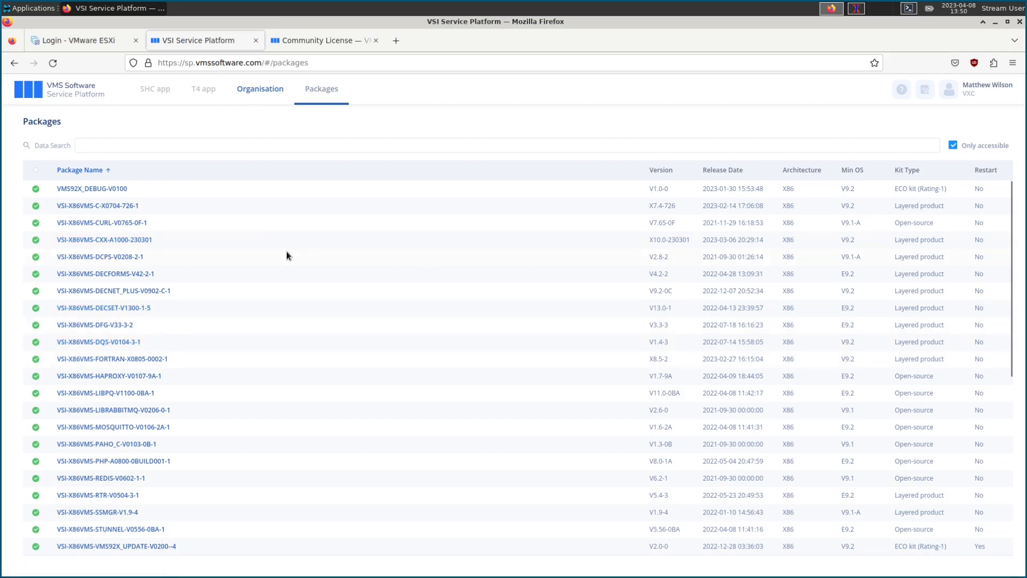
{"action": "scroll", "coordinate": [244, 290], "scroll_direction": "down", "scroll_amount": 5}
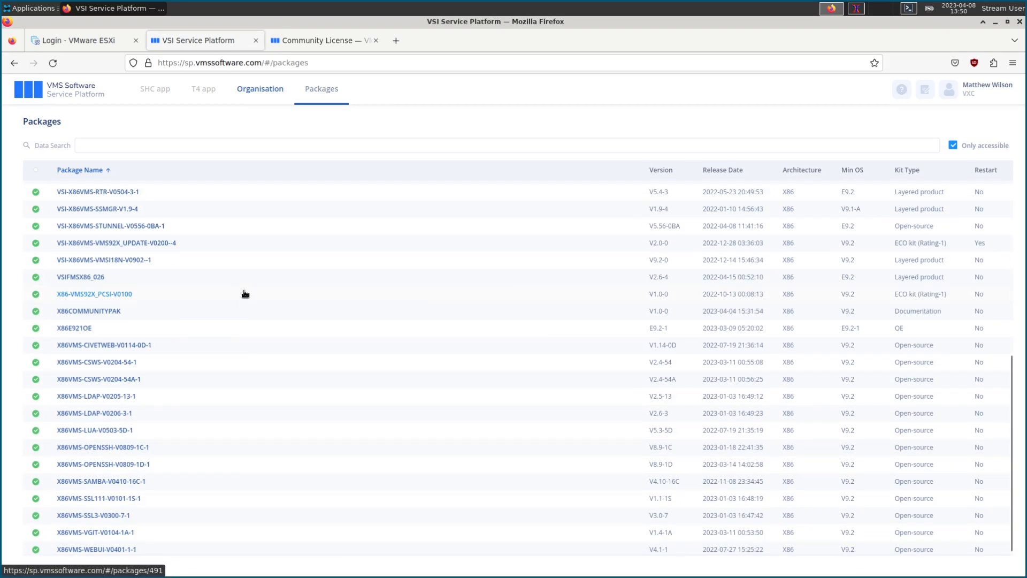
{"action": "left_click", "coordinate": [74, 328]}
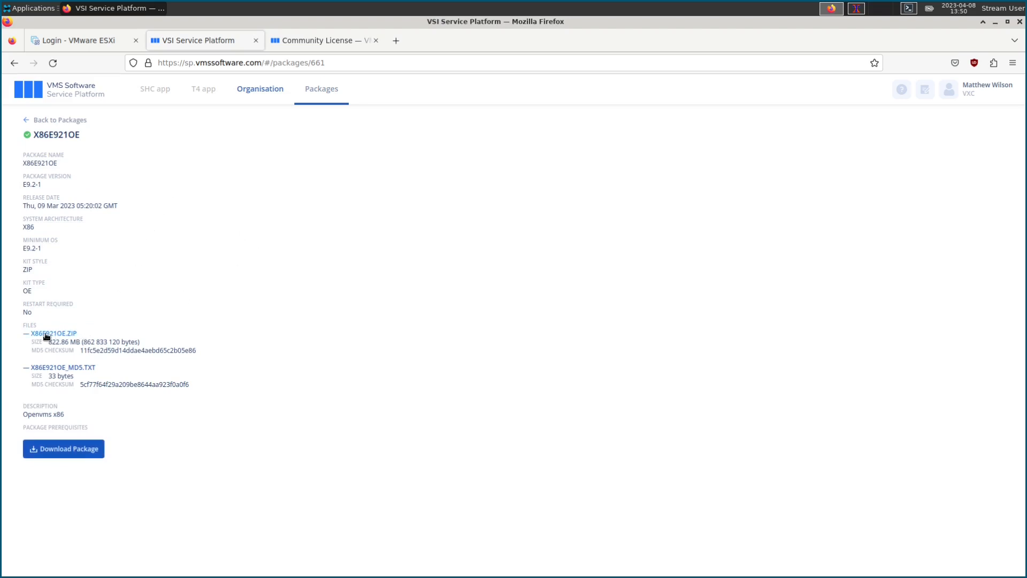
Step: Download the 823 MB X86E921OE.ZIP kit and dismiss the download panel
{"action": "left_click", "coordinate": [45, 333]}
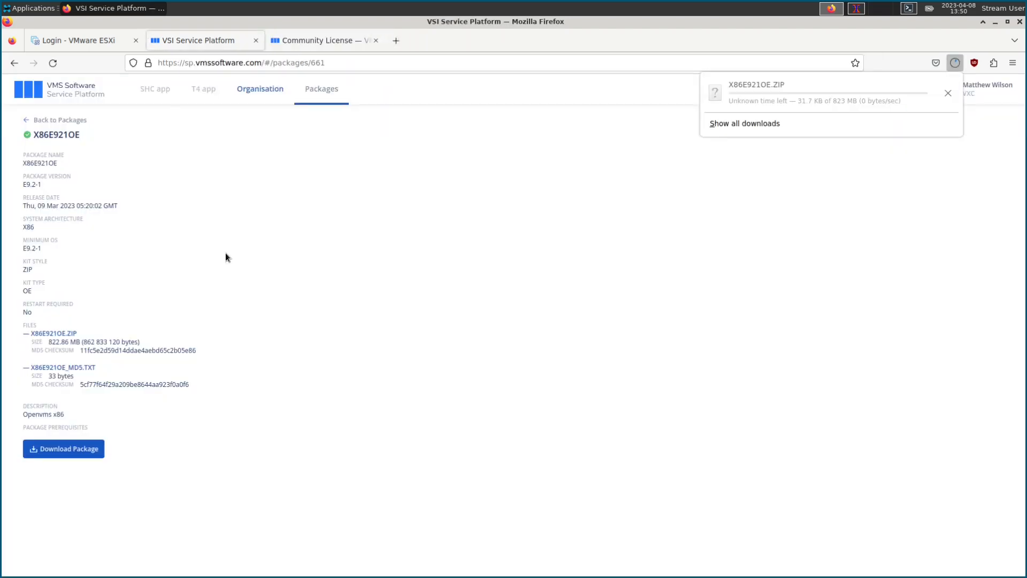
{"action": "left_click", "coordinate": [512, 235]}
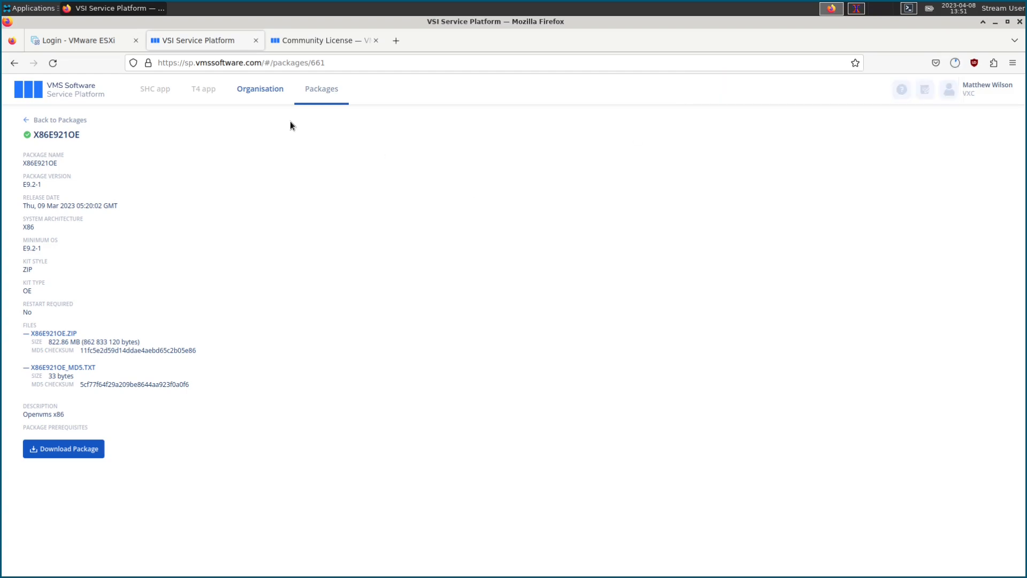
Step: Return to the package list, open X86COMMUNITYPAK, and download x86community-20240401.zip
{"action": "left_click", "coordinate": [76, 125]}
{"action": "scroll", "coordinate": [206, 353], "scroll_direction": "down", "scroll_amount": 5}
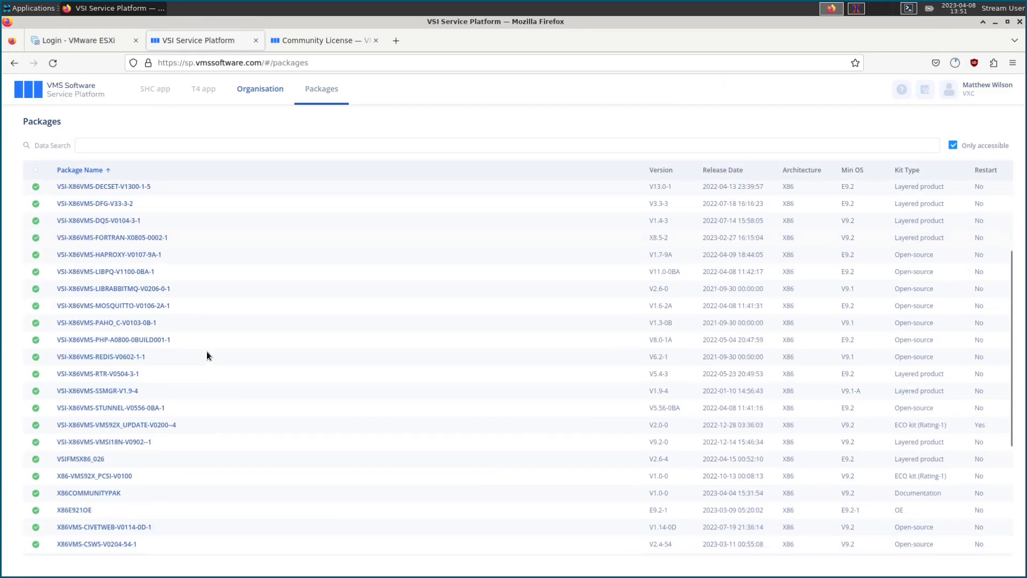
{"action": "scroll", "coordinate": [206, 356], "scroll_direction": "down", "scroll_amount": 4}
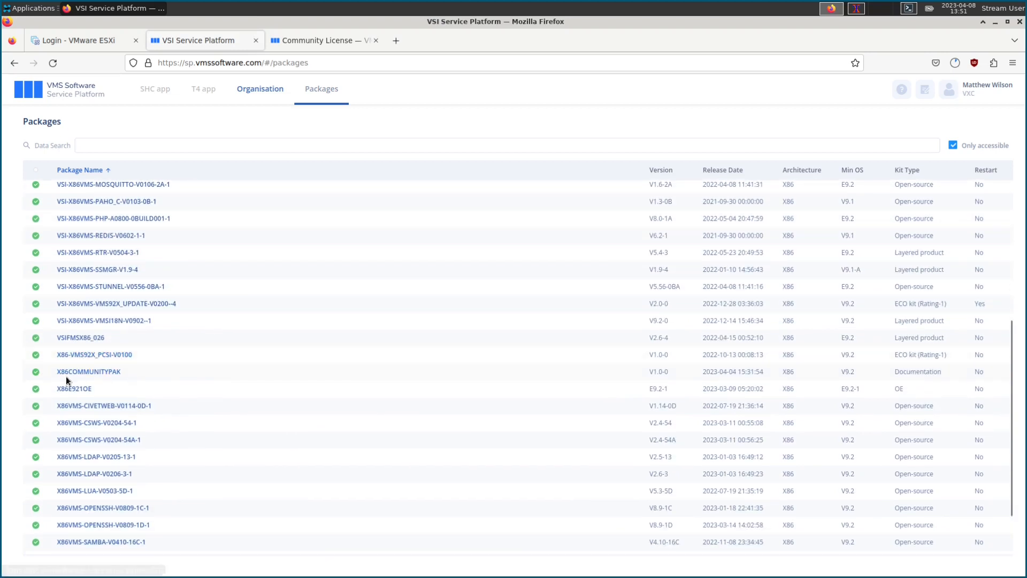
{"action": "left_click", "coordinate": [101, 372]}
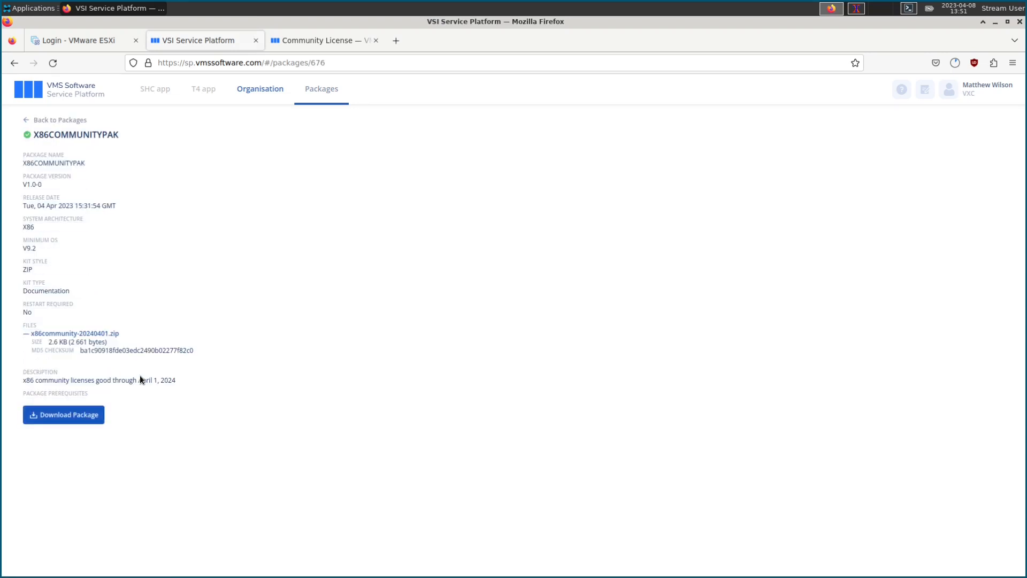
{"action": "left_click_drag", "start_coordinate": [102, 134], "coordinate": [127, 135]}
{"action": "left_click", "coordinate": [417, 408]}
{"action": "left_click", "coordinate": [42, 336]}
{"action": "left_click", "coordinate": [293, 44]}
{"action": "scroll", "coordinate": [402, 380], "scroll_direction": "down", "scroll_amount": 3}
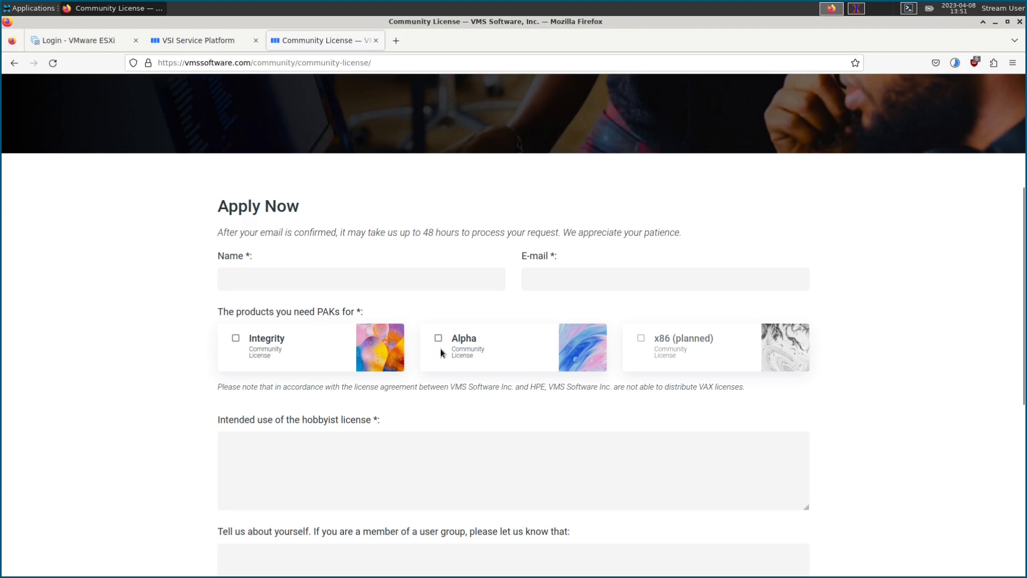
{"action": "left_click", "coordinate": [197, 39]}
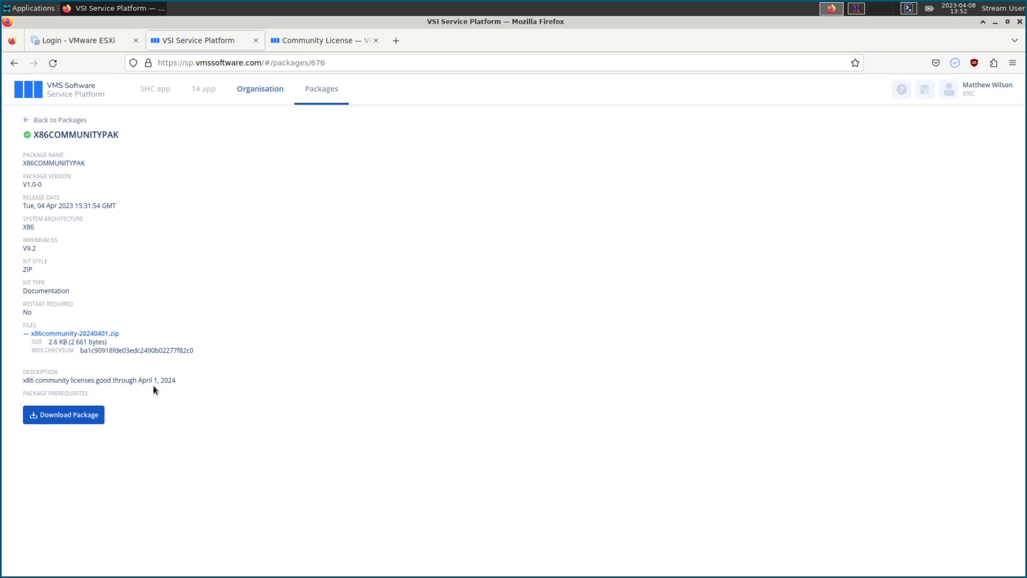
Step: Flip between the Community License, X86COMMUNITYPAK and ESXi tabs, ending on the ESXi login page
{"action": "left_click", "coordinate": [328, 43]}
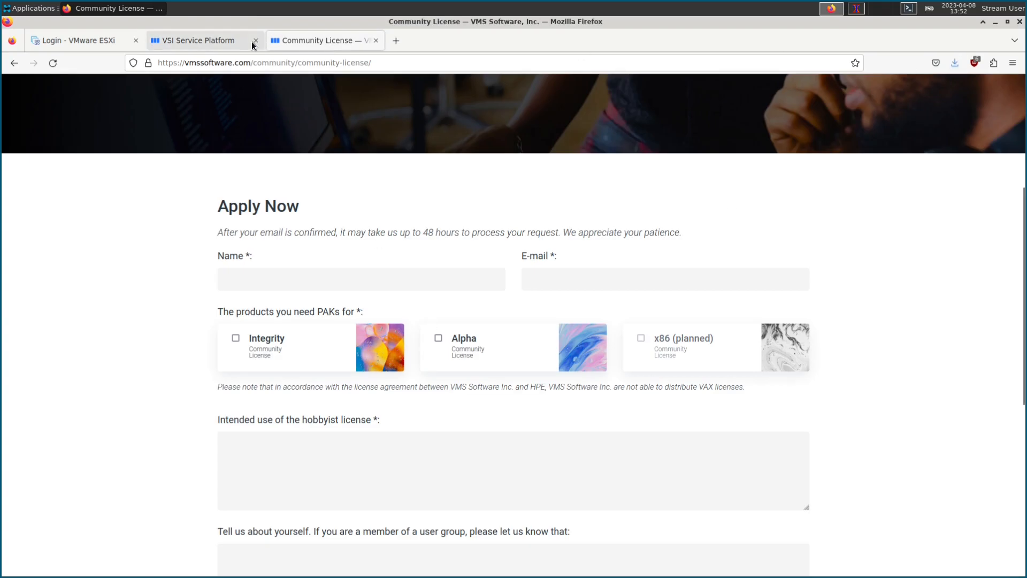
{"action": "left_click", "coordinate": [184, 42]}
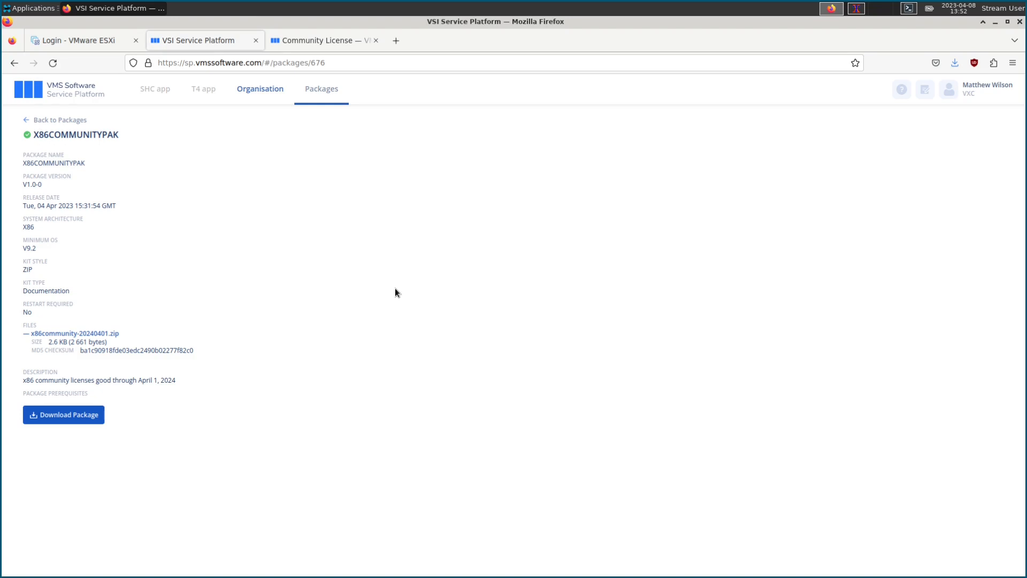
{"action": "left_click", "coordinate": [83, 41]}
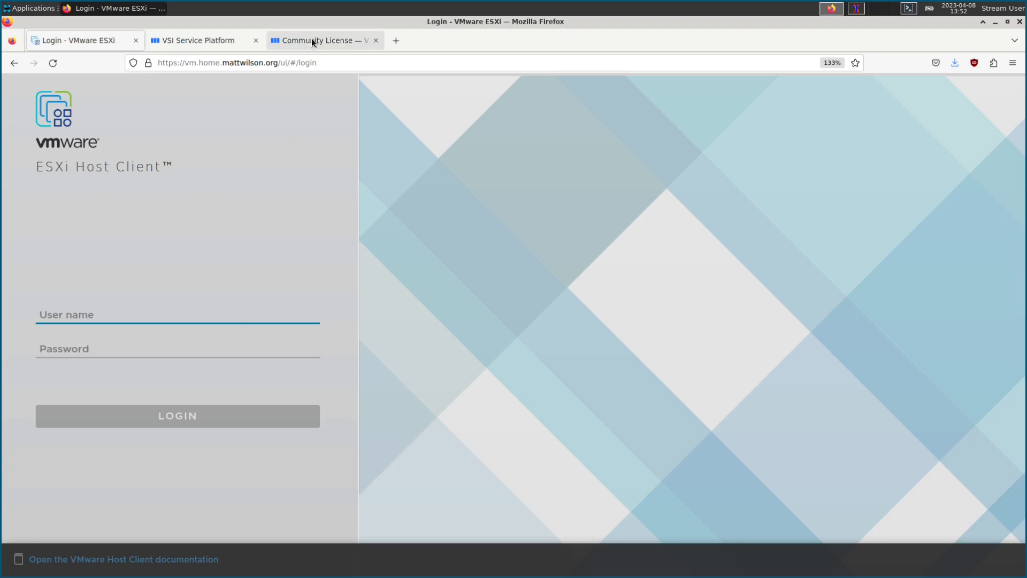
{"action": "left_click", "coordinate": [220, 46]}
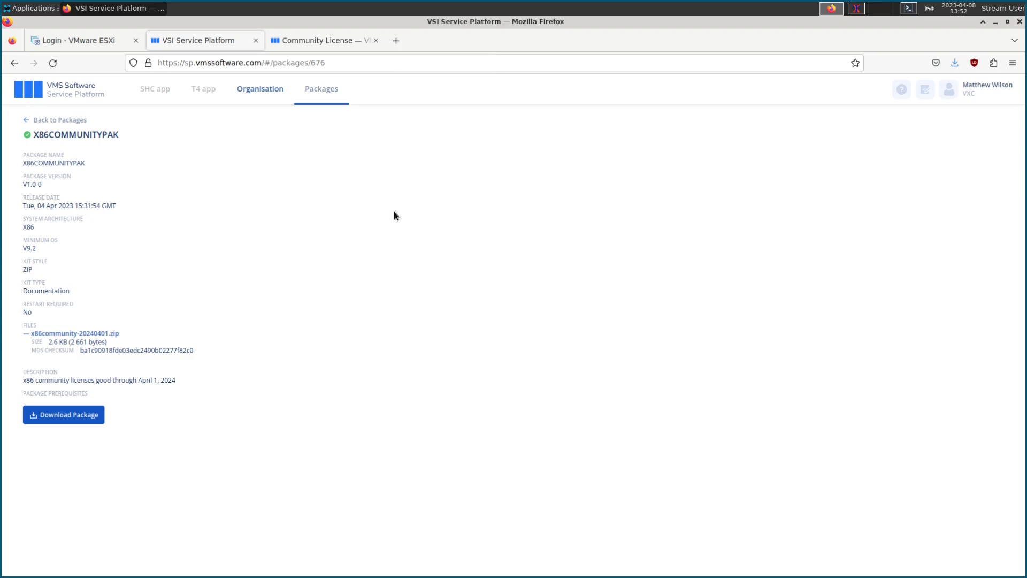
{"action": "left_click", "coordinate": [78, 41]}
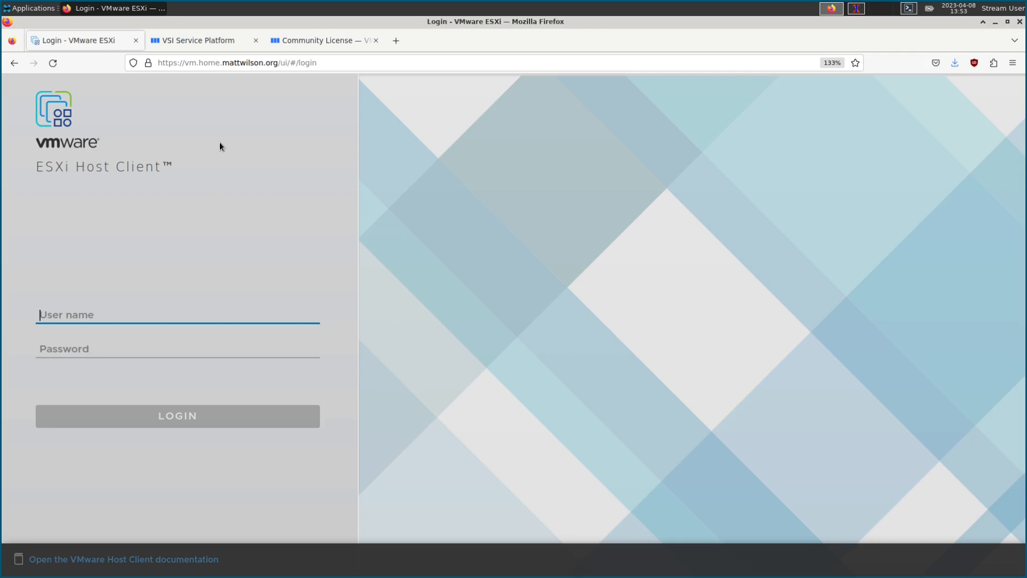
{"action": "left_click", "coordinate": [332, 40]}
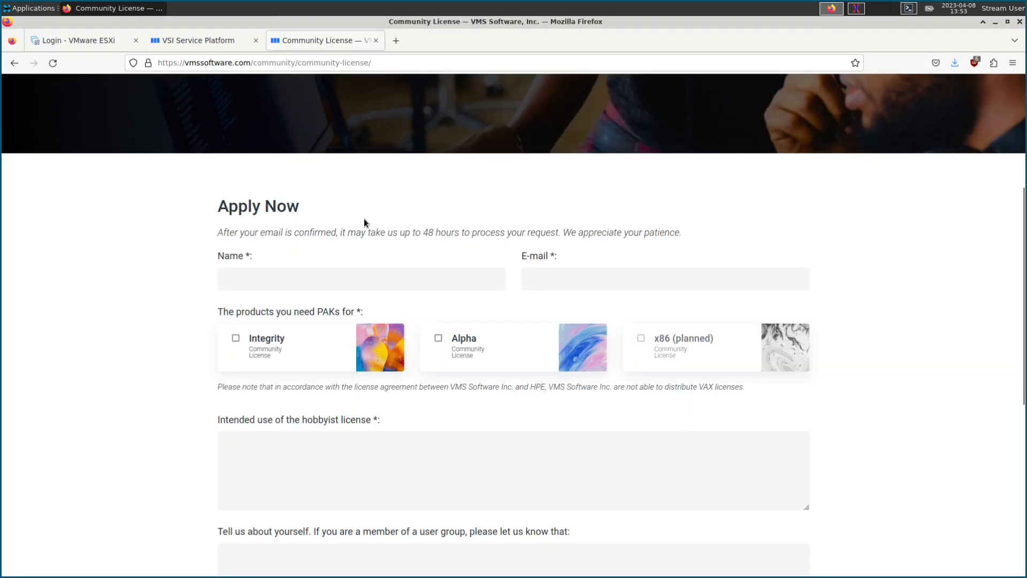
{"action": "scroll", "coordinate": [462, 302], "scroll_direction": "up", "scroll_amount": 2}
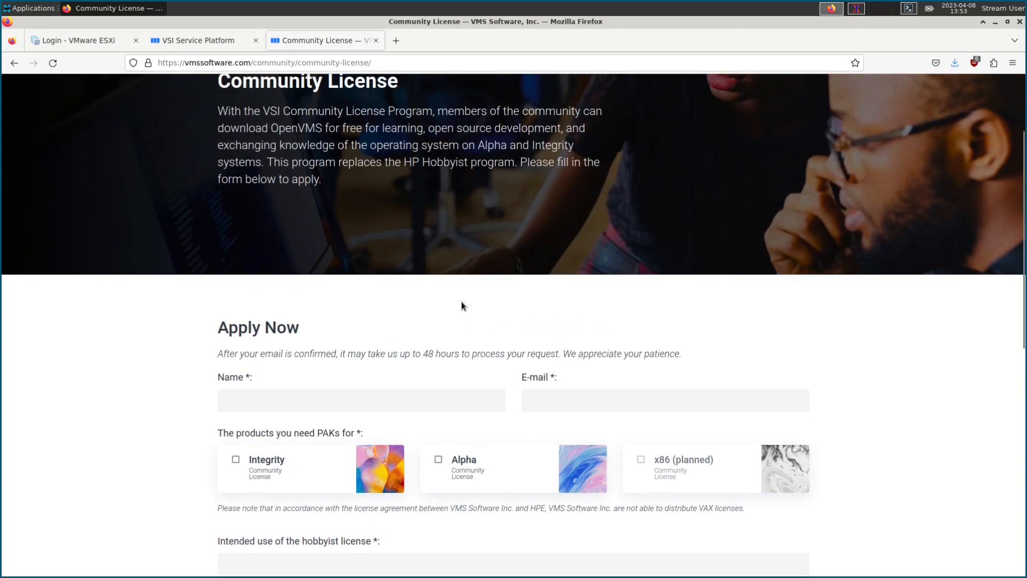
{"action": "scroll", "coordinate": [463, 307], "scroll_direction": "up", "scroll_amount": 2}
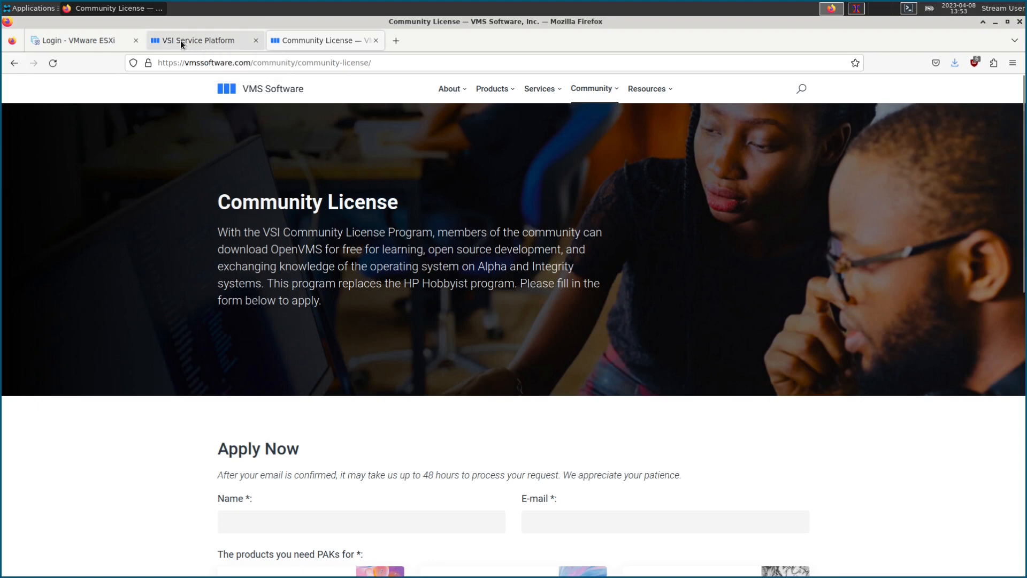
{"action": "left_click", "coordinate": [80, 39]}
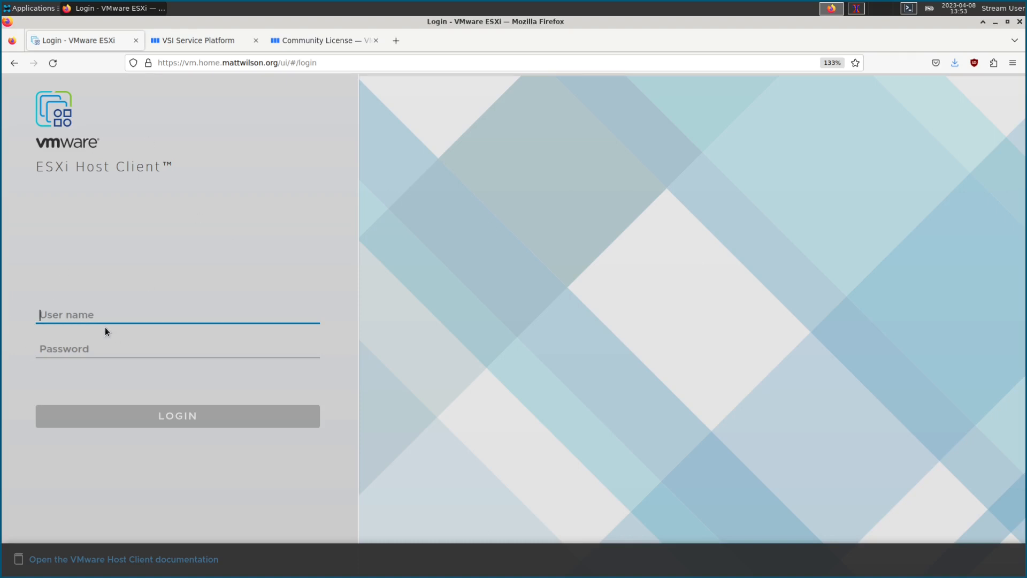
Step: Log in to the ESXi host as root with the account password
{"action": "type", "text": "root"}
{"action": "key", "text": "Tab"}
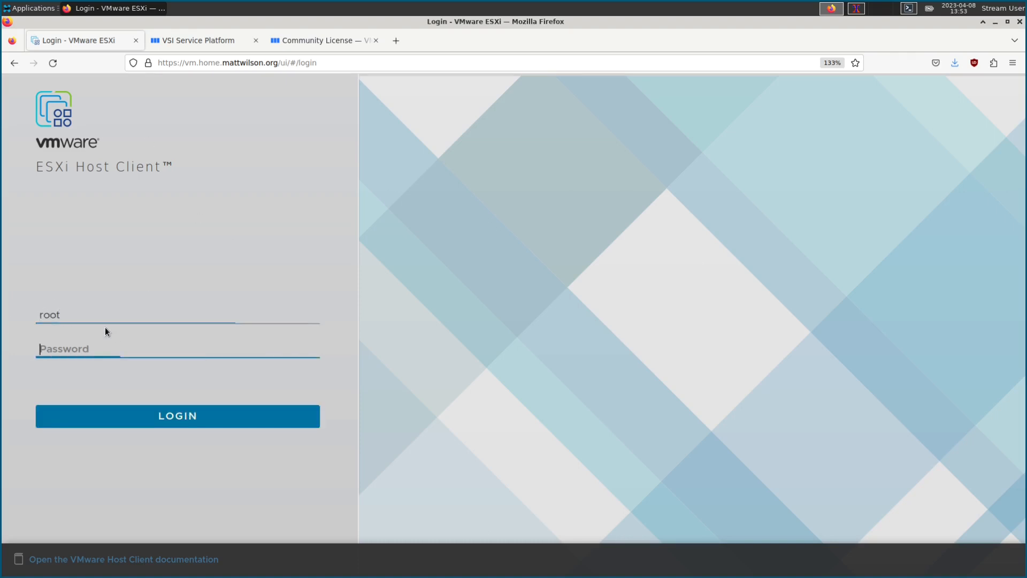
{"action": "type", "text": "*****"}
{"action": "key", "text": "Return"}
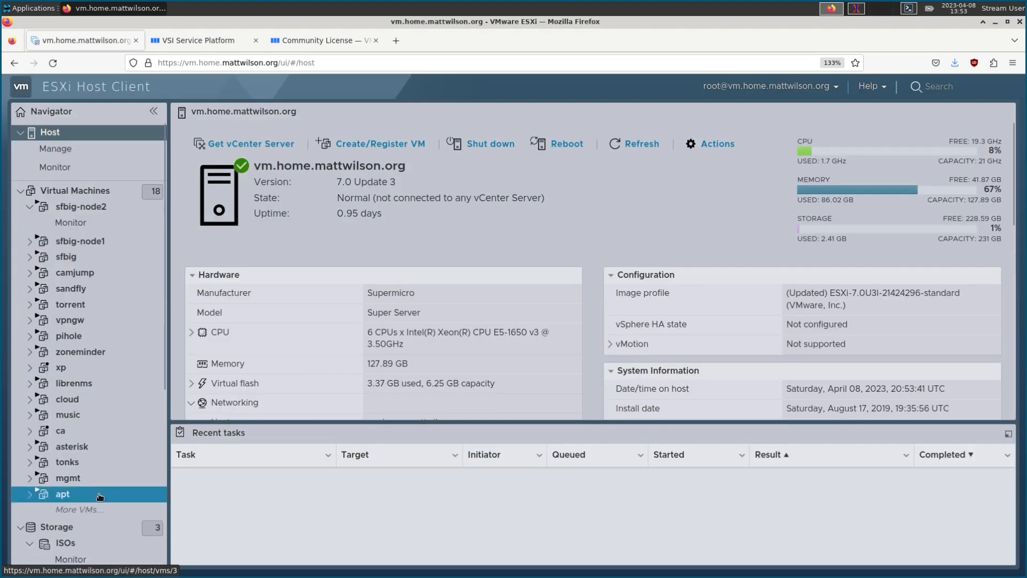
Step: Confirm X86E921OE.ISO is in the ISOs datastore, then show the Virtual Machines list
{"action": "left_click", "coordinate": [65, 543]}
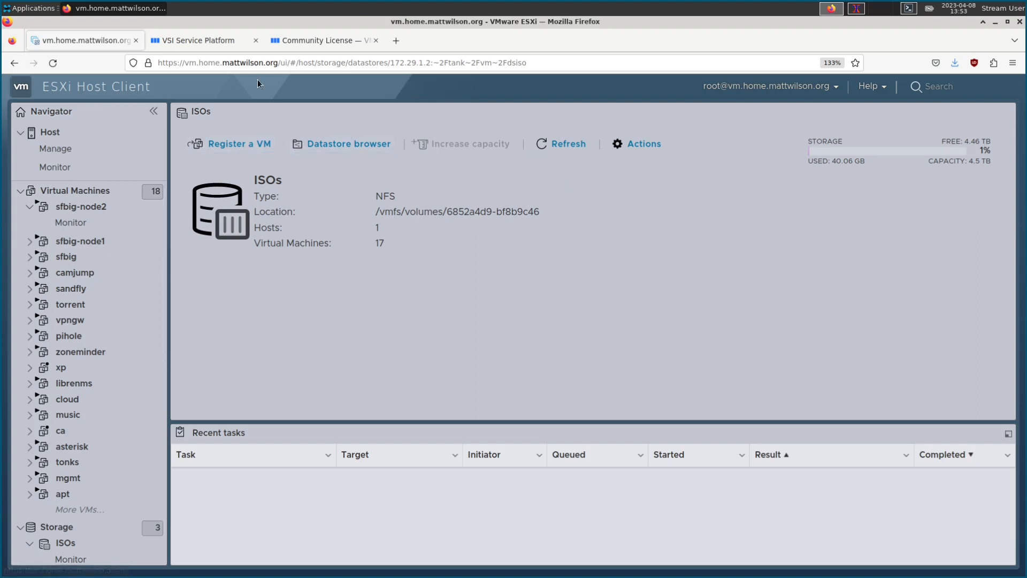
{"action": "left_click", "coordinate": [352, 145]}
{"action": "scroll", "coordinate": [321, 374], "scroll_direction": "down", "scroll_amount": 10}
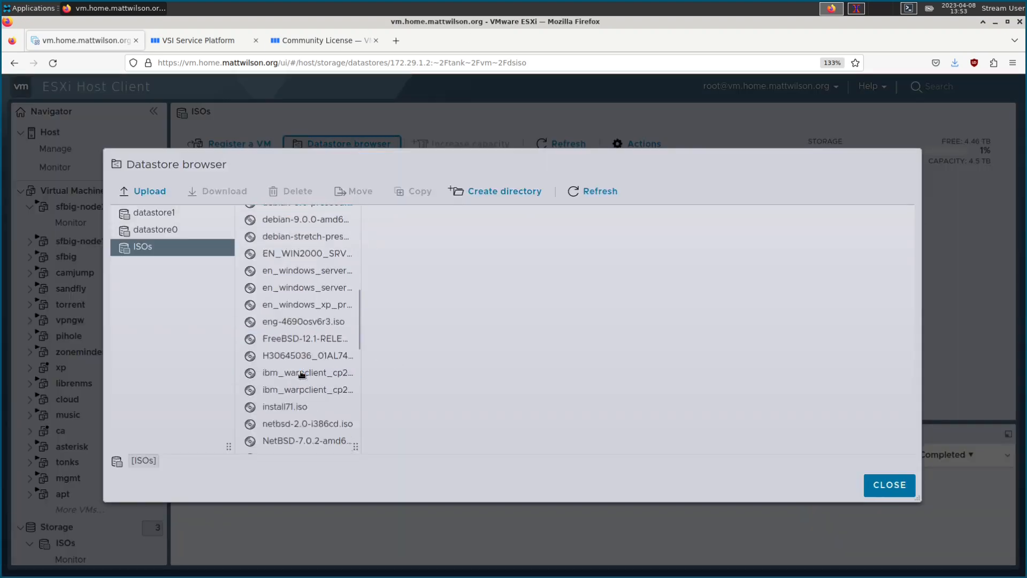
{"action": "left_click", "coordinate": [265, 445]}
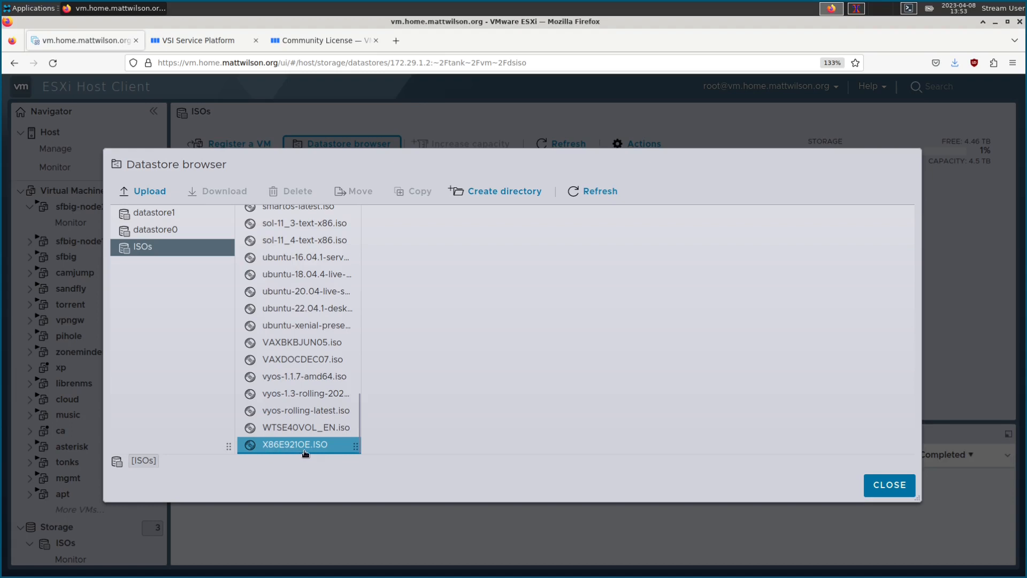
{"action": "left_click", "coordinate": [888, 486]}
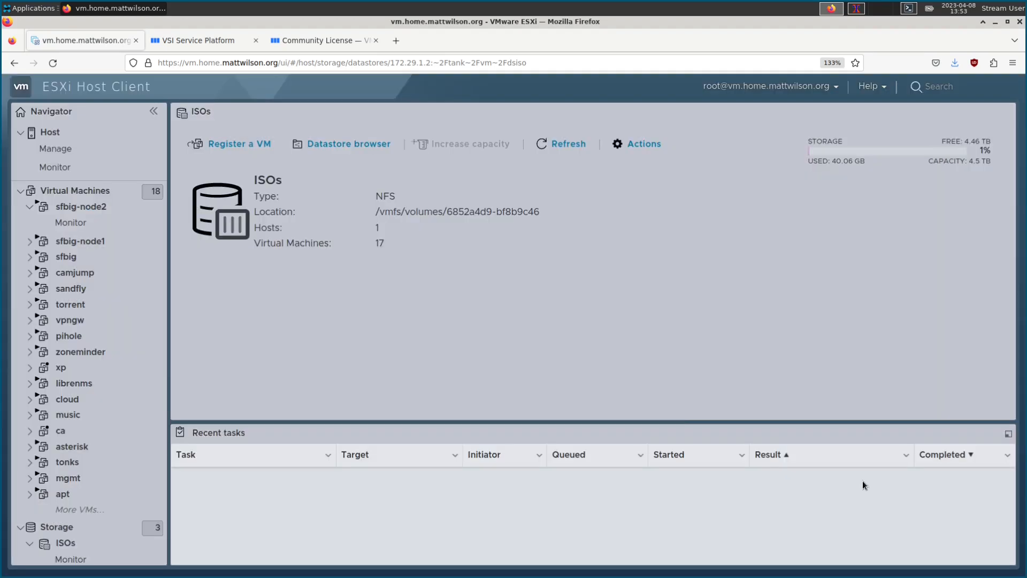
{"action": "scroll", "coordinate": [98, 466], "scroll_direction": "down", "scroll_amount": 5}
{"action": "scroll", "coordinate": [98, 481], "scroll_direction": "up", "scroll_amount": 5}
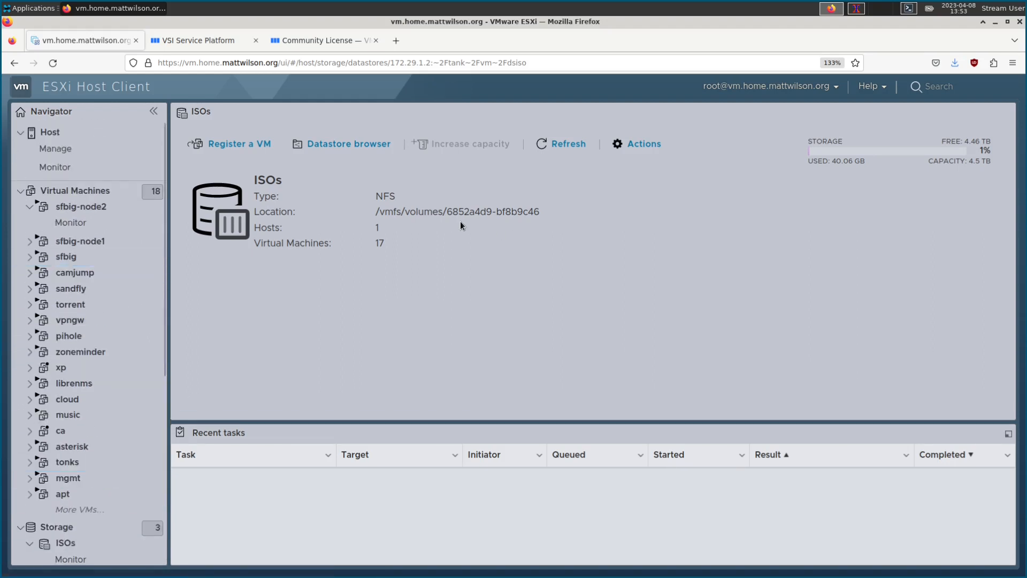
{"action": "left_click", "coordinate": [75, 191]}
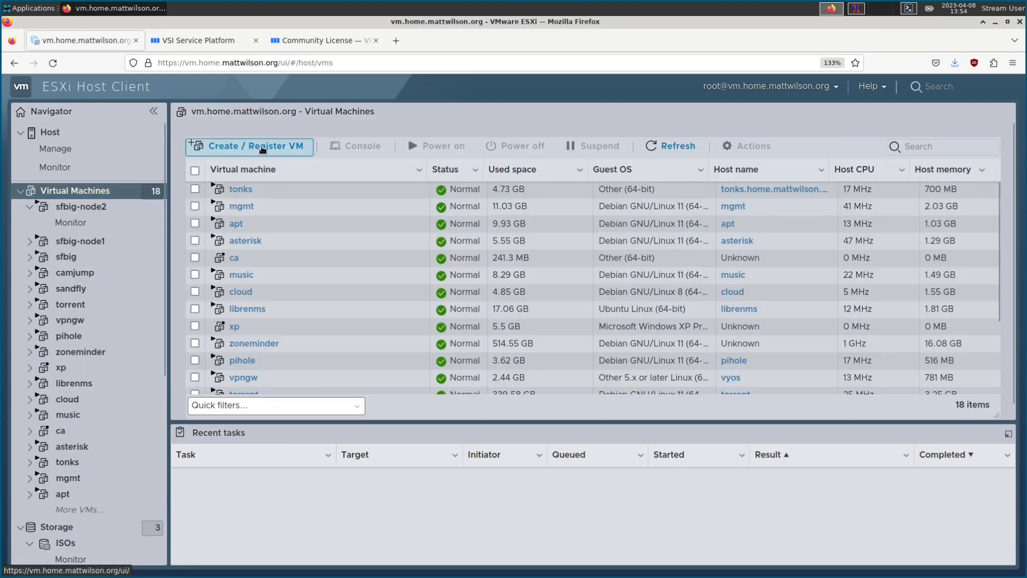
Step: Start creating a new virtual machine named vms86
{"action": "left_click", "coordinate": [262, 145]}
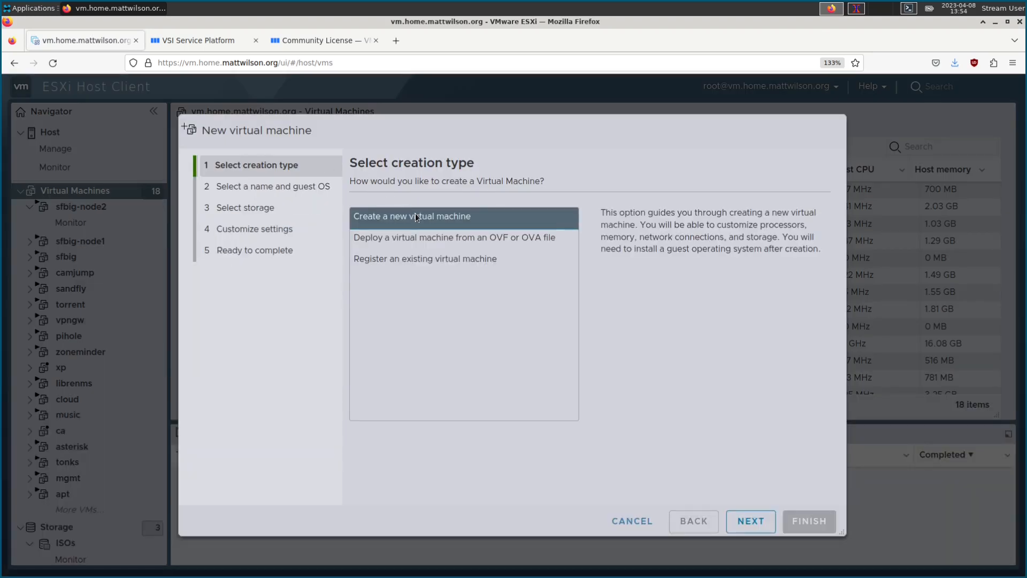
{"action": "left_click", "coordinate": [753, 526]}
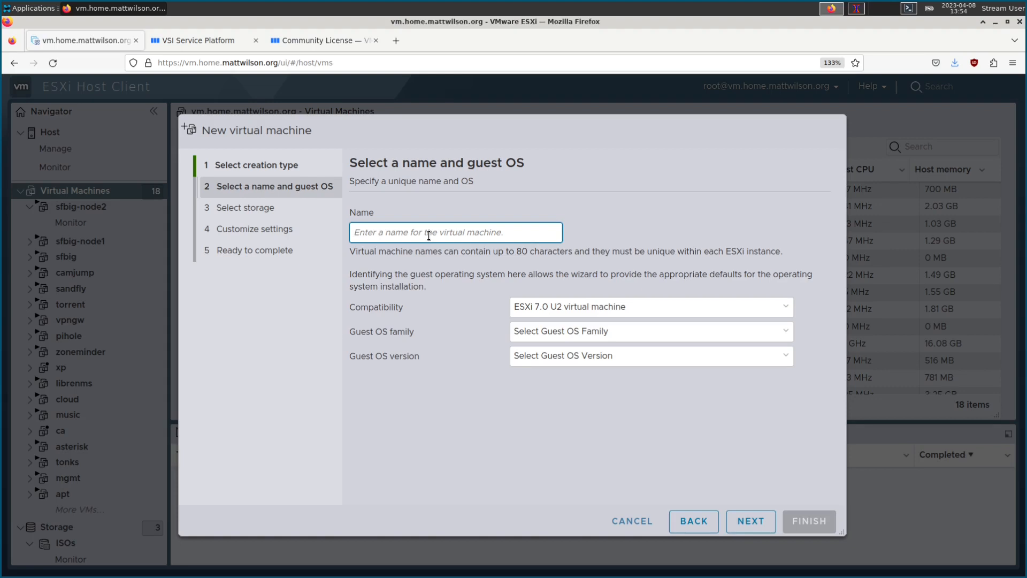
{"action": "type", "text": "vms86"}
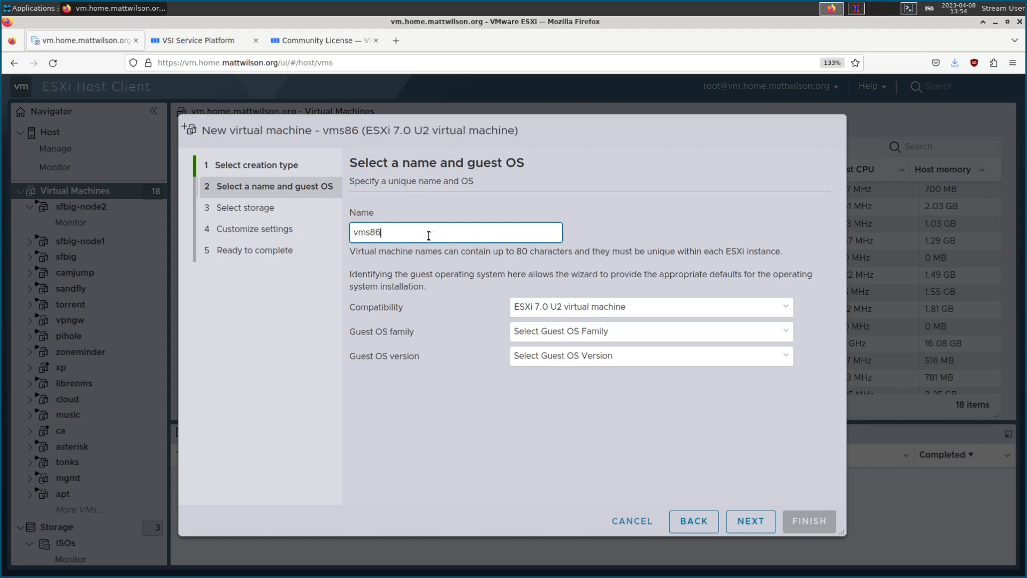
Step: Set the guest OS family to Other and the version to Other (64-bit)
{"action": "left_click", "coordinate": [570, 332]}
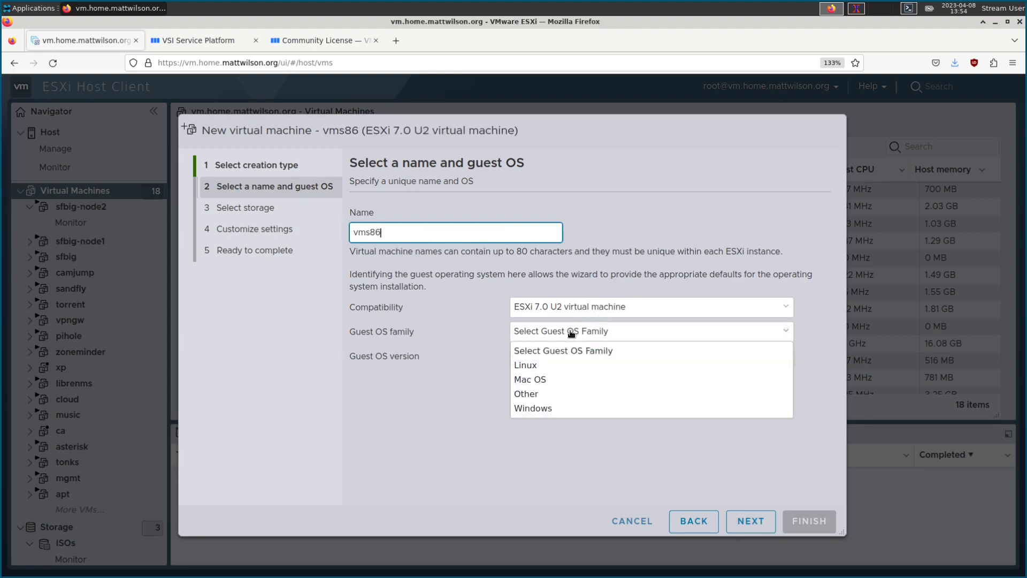
{"action": "left_click", "coordinate": [540, 397]}
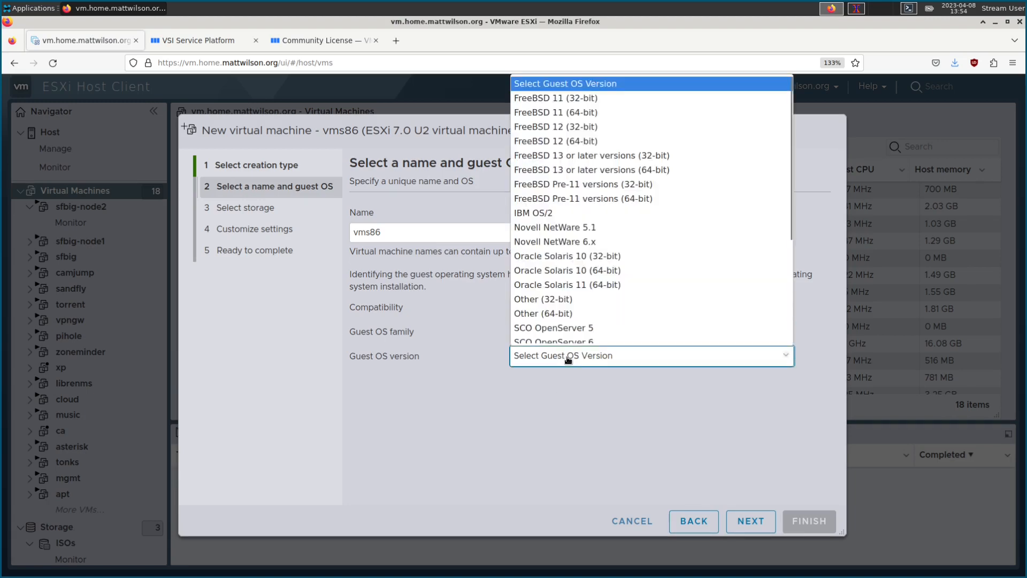
{"action": "left_click", "coordinate": [553, 311]}
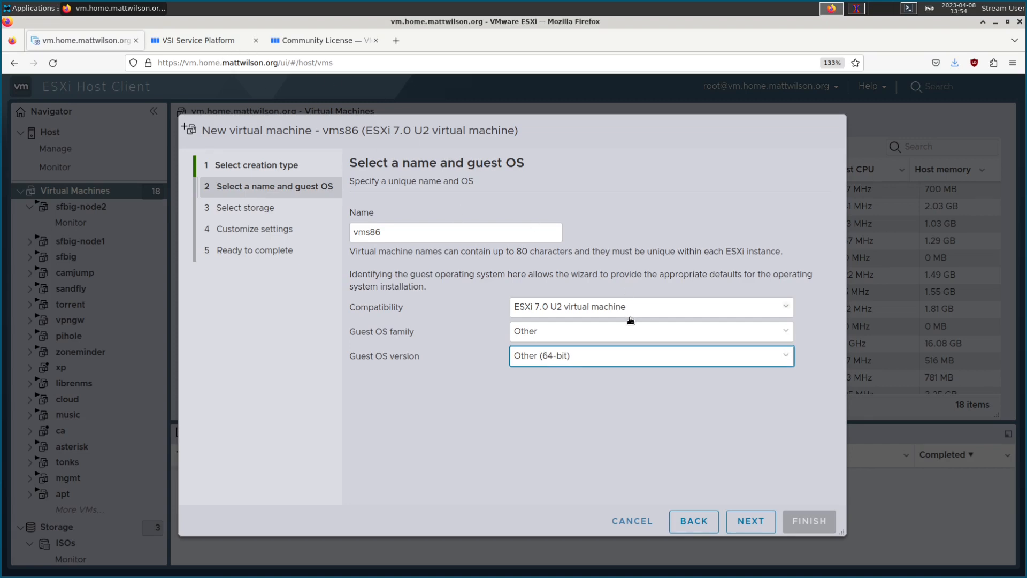
{"action": "left_click", "coordinate": [743, 523]}
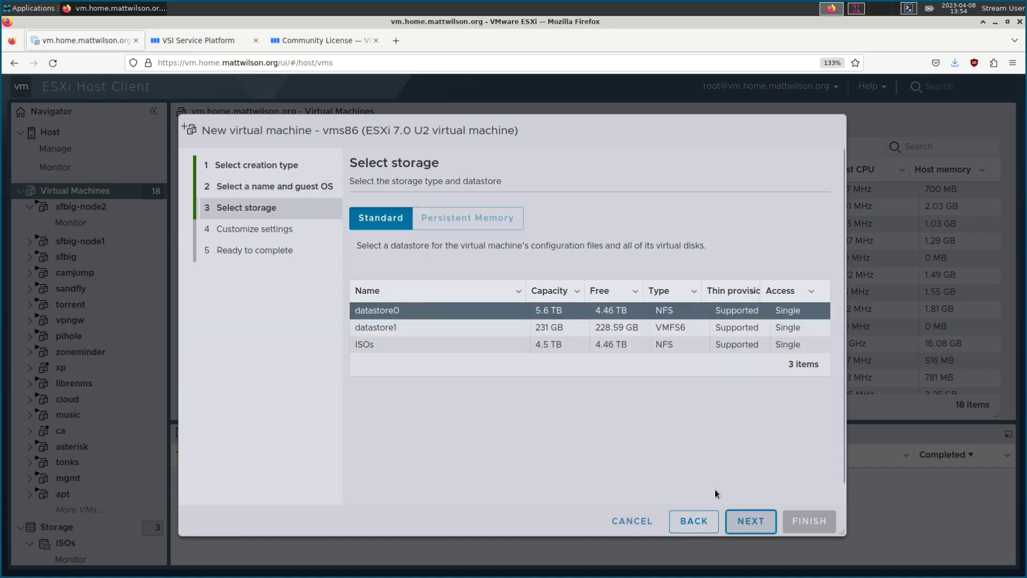
Step: Keep datastore0 and give vms86 2 CPUs, 16 GB memory and a 72 GB hard disk
{"action": "left_click", "coordinate": [749, 520]}
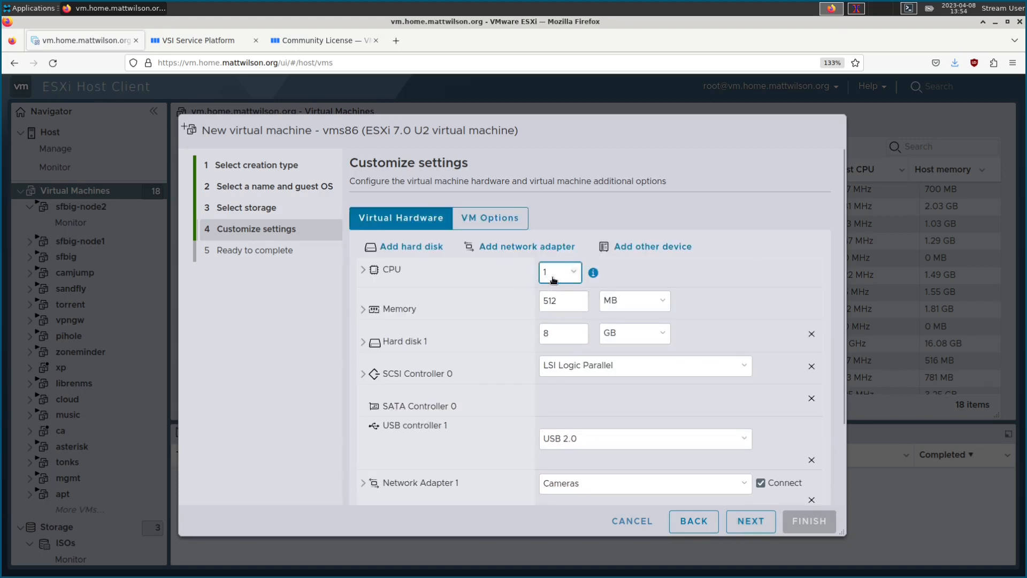
{"action": "left_click", "coordinate": [572, 274]}
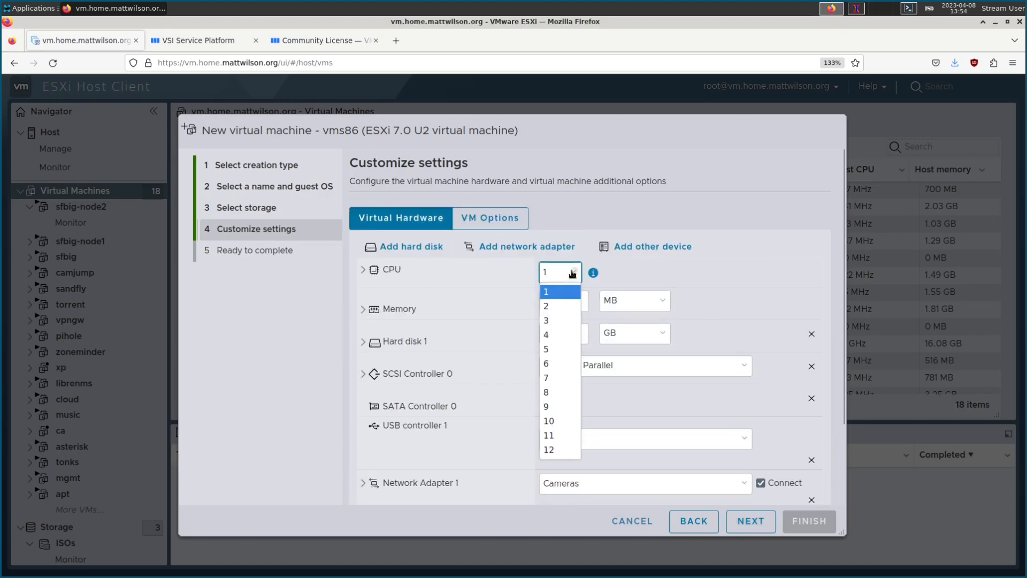
{"action": "left_click", "coordinate": [558, 305]}
{"action": "left_click", "coordinate": [648, 302]}
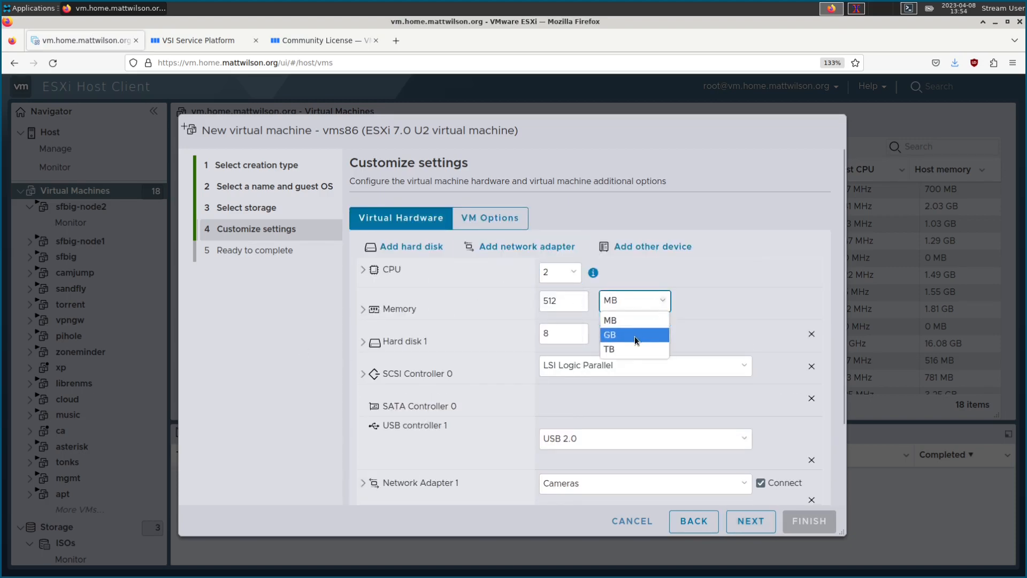
{"action": "left_click", "coordinate": [635, 337]}
{"action": "left_click_drag", "start_coordinate": [566, 300], "coordinate": [481, 298]}
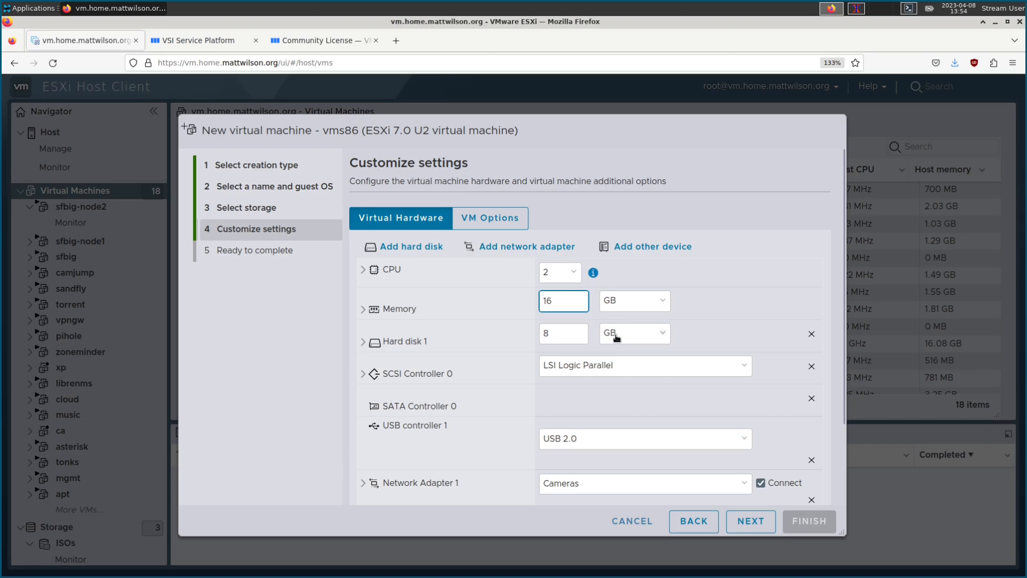
{"action": "left_click_drag", "start_coordinate": [570, 333], "coordinate": [509, 330]}
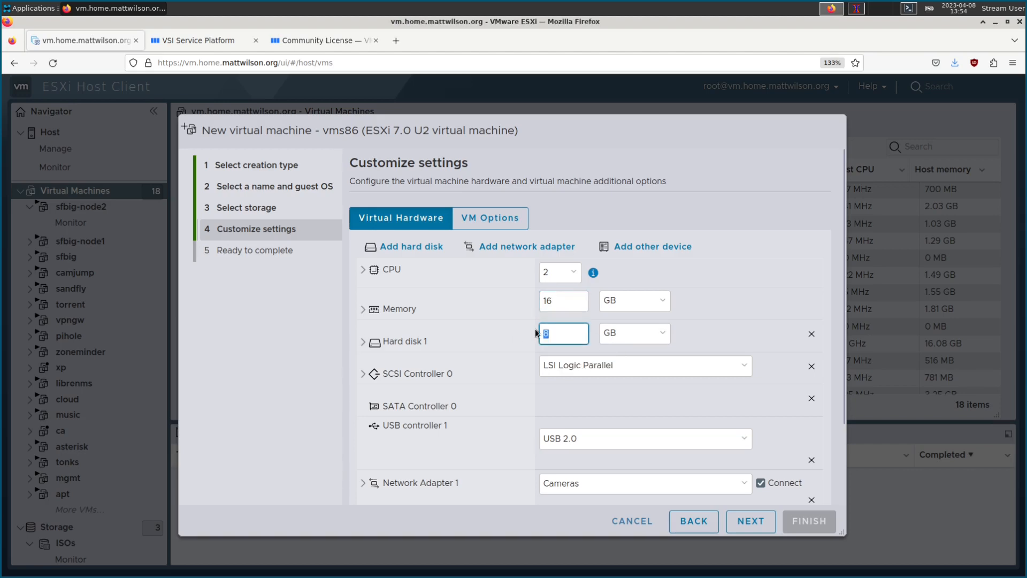
{"action": "type", "text": "72"}
{"action": "scroll", "coordinate": [480, 349], "scroll_direction": "down", "scroll_amount": 3}
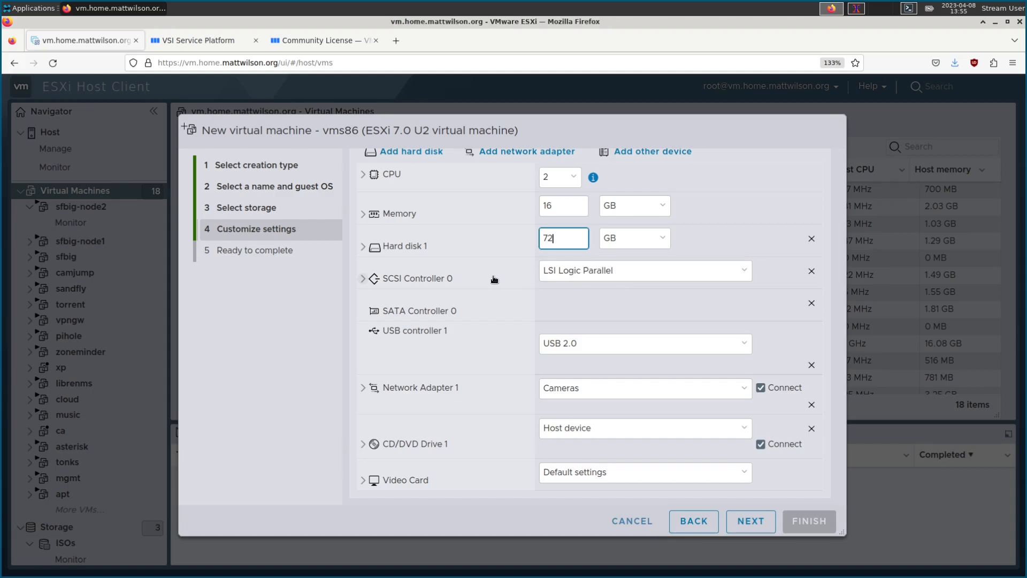
Step: Expand Hard disk 1 and CD/DVD Drive 1, keeping the drive on SATA controller 0
{"action": "left_click", "coordinate": [363, 246]}
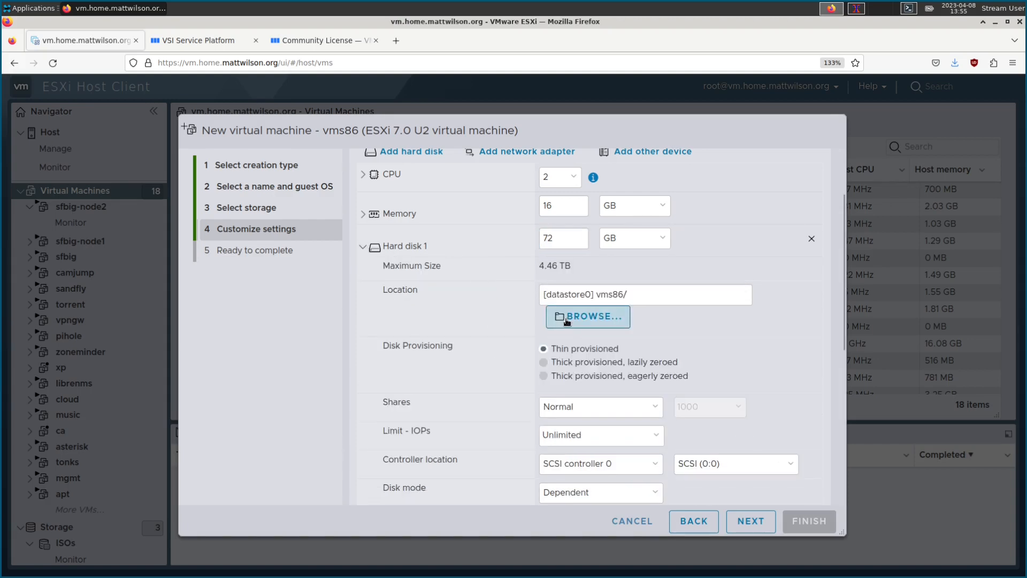
{"action": "scroll", "coordinate": [538, 437], "scroll_direction": "down", "scroll_amount": 3}
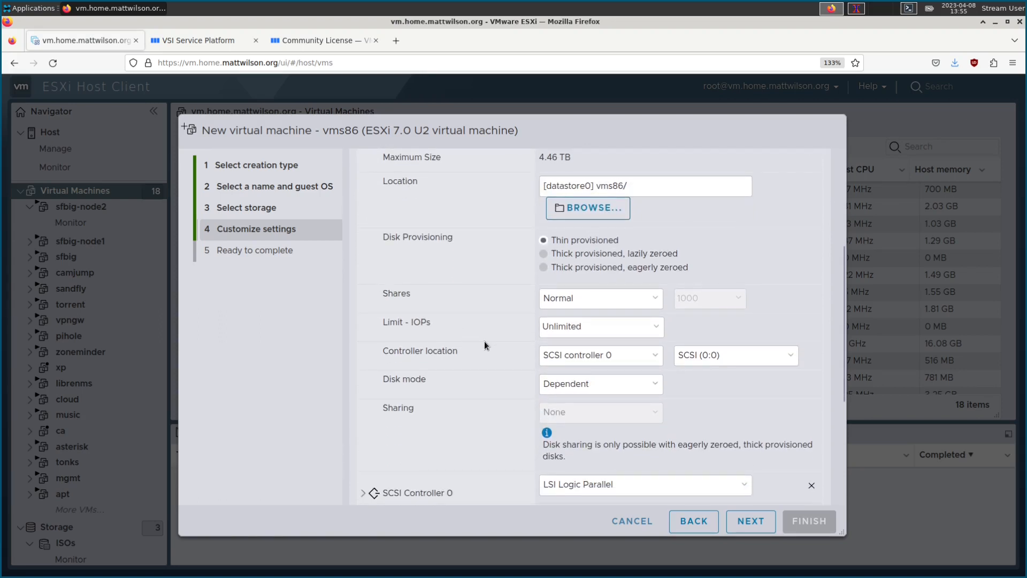
{"action": "scroll", "coordinate": [485, 345], "scroll_direction": "down", "scroll_amount": 5}
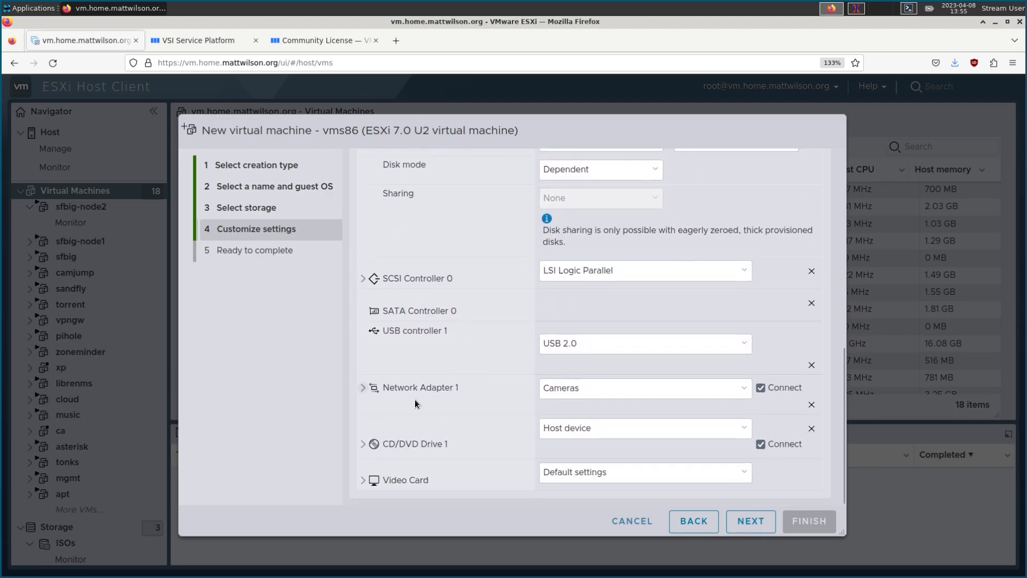
{"action": "left_click", "coordinate": [363, 444]}
{"action": "scroll", "coordinate": [482, 430], "scroll_direction": "down", "scroll_amount": 2}
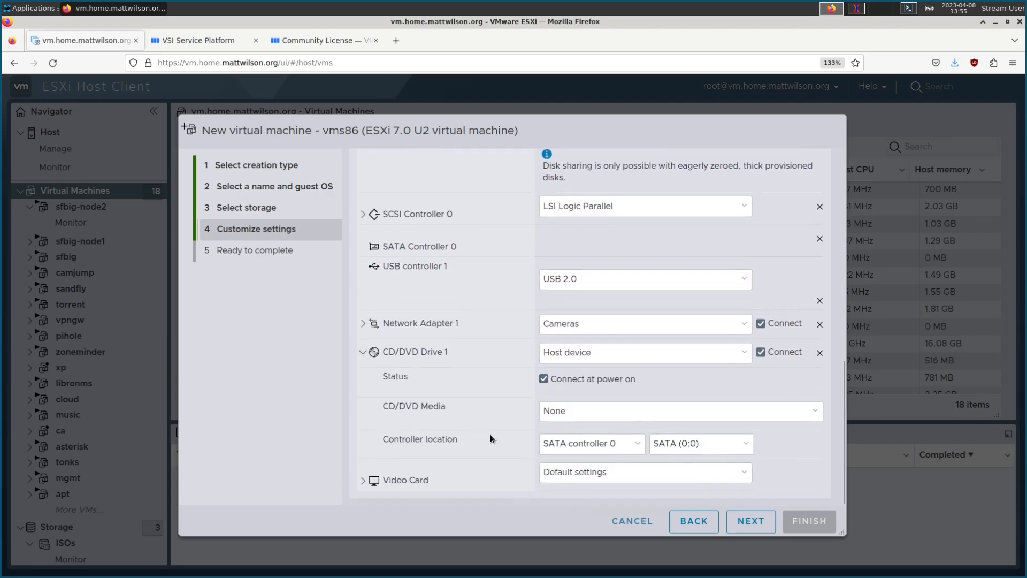
{"action": "left_click", "coordinate": [592, 445]}
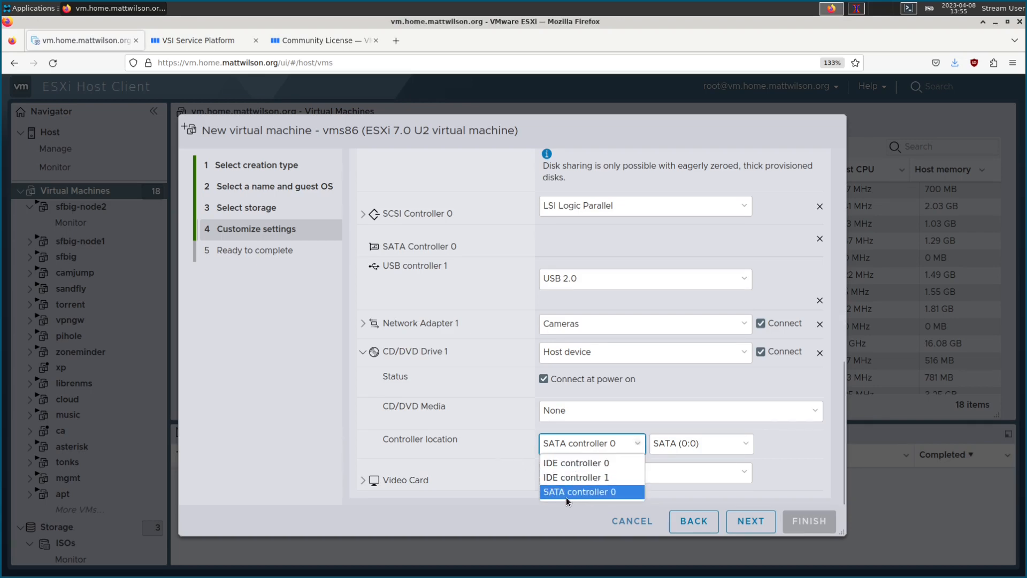
{"action": "left_click", "coordinate": [494, 447]}
Step: Review the settings: thin-provisioned 72 GB disk, network on Cameras, CD/DVD drive without media
{"action": "scroll", "coordinate": [502, 439], "scroll_direction": "up", "scroll_amount": 5}
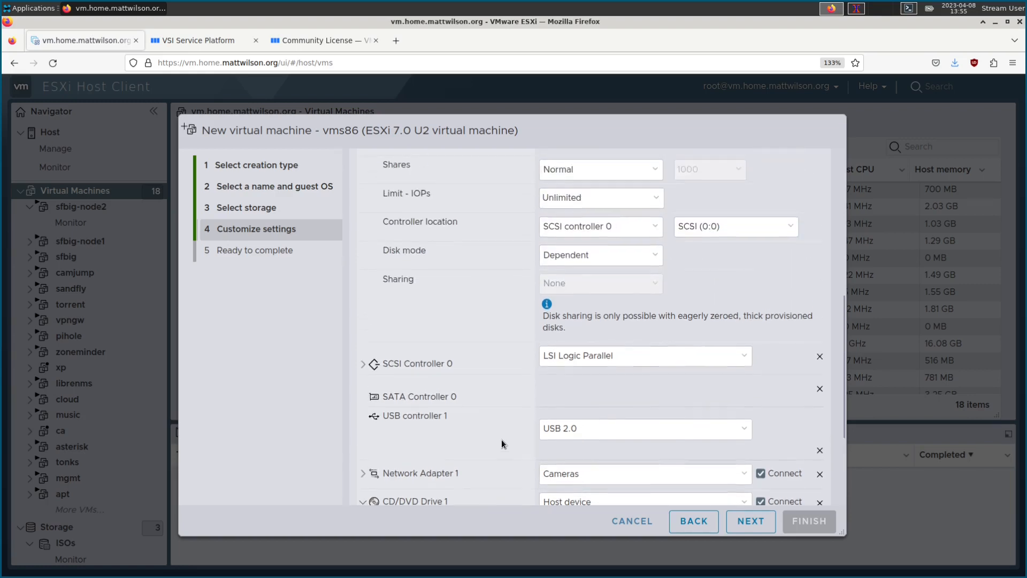
{"action": "scroll", "coordinate": [502, 439], "scroll_direction": "up", "scroll_amount": 3}
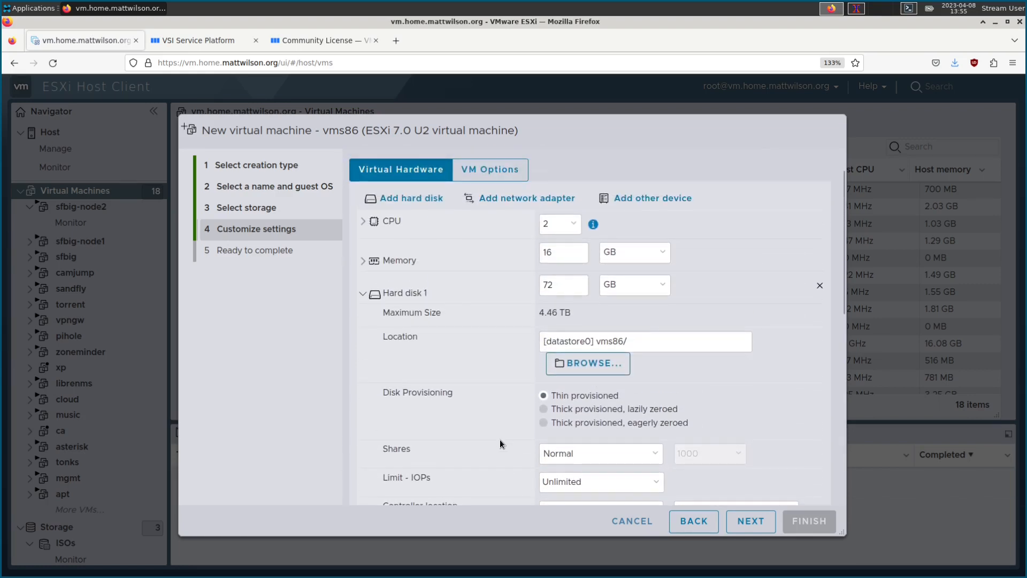
{"action": "scroll", "coordinate": [500, 444], "scroll_direction": "down", "scroll_amount": 1}
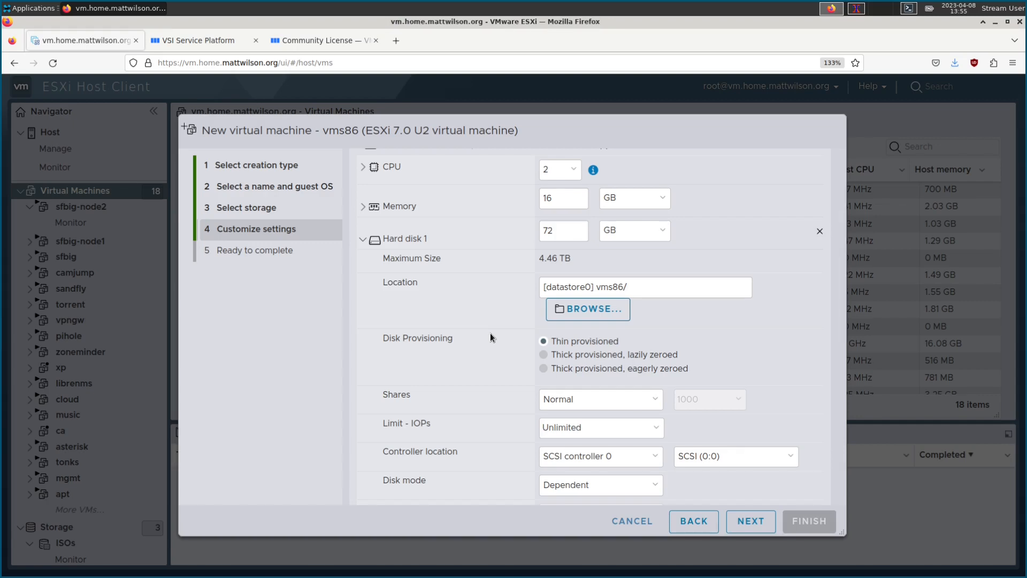
{"action": "scroll", "coordinate": [499, 343], "scroll_direction": "down", "scroll_amount": 1}
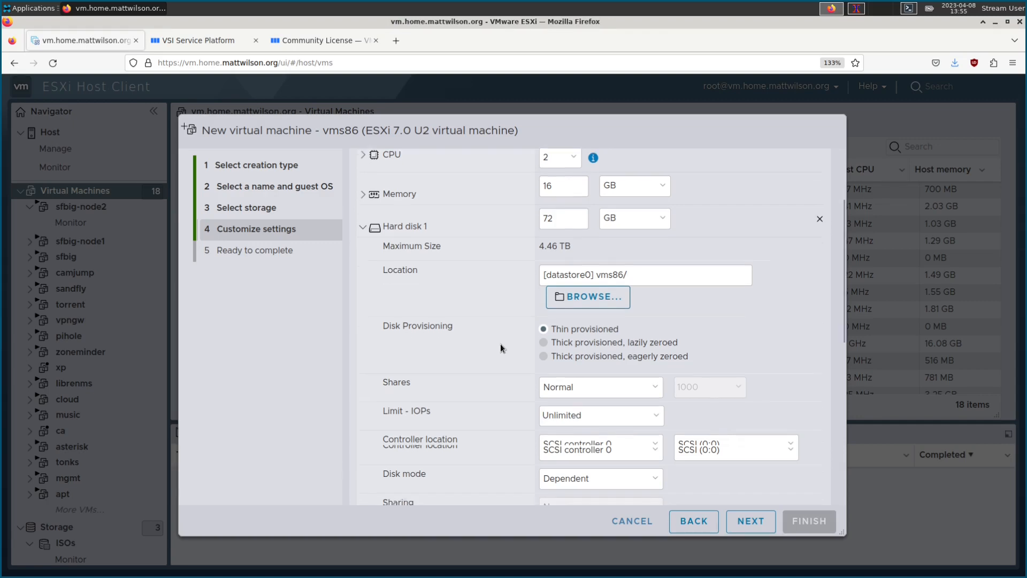
{"action": "scroll", "coordinate": [507, 313], "scroll_direction": "down", "scroll_amount": 1}
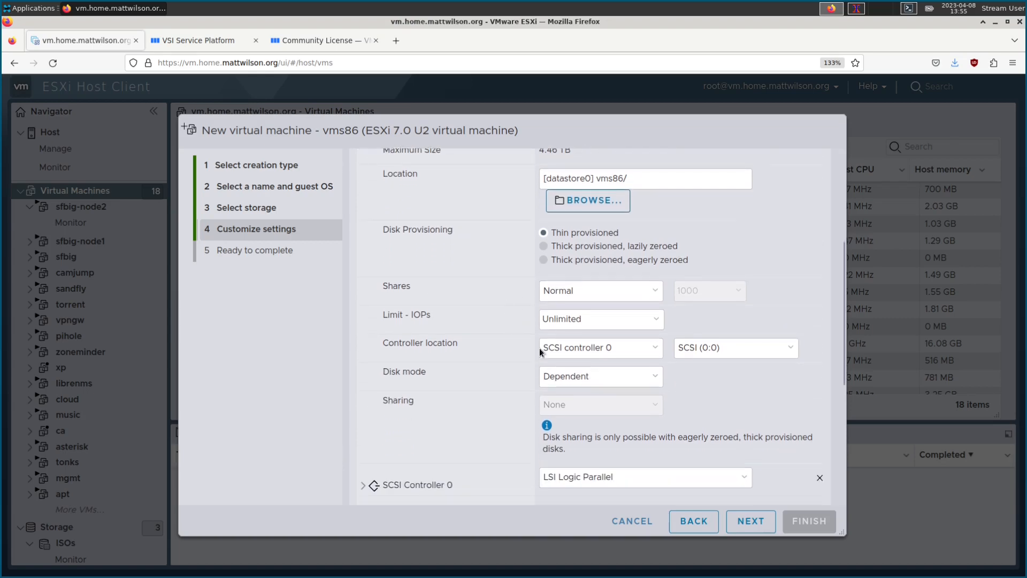
{"action": "scroll", "coordinate": [505, 352], "scroll_direction": "down", "scroll_amount": 3}
{"action": "scroll", "coordinate": [505, 352], "scroll_direction": "down", "scroll_amount": 2}
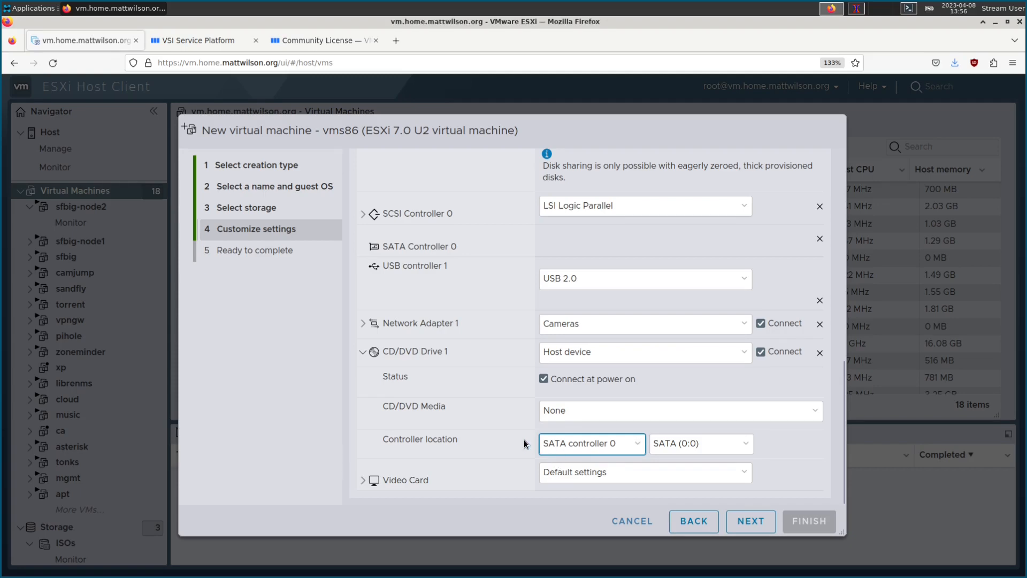
{"action": "scroll", "coordinate": [518, 443], "scroll_direction": "up", "scroll_amount": 4}
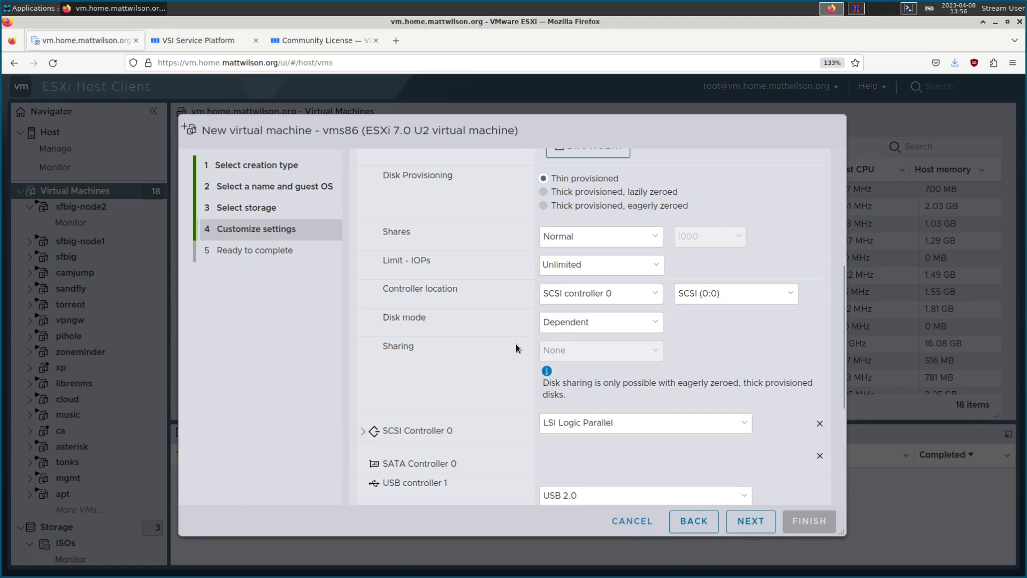
{"action": "scroll", "coordinate": [517, 348], "scroll_direction": "down", "scroll_amount": 4}
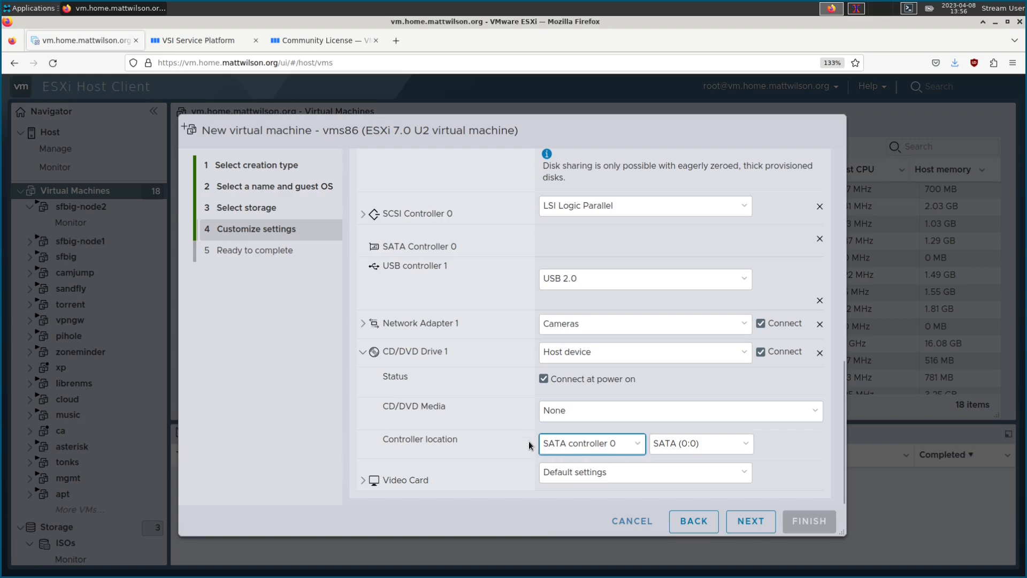
{"action": "scroll", "coordinate": [529, 441], "scroll_direction": "up", "scroll_amount": 2}
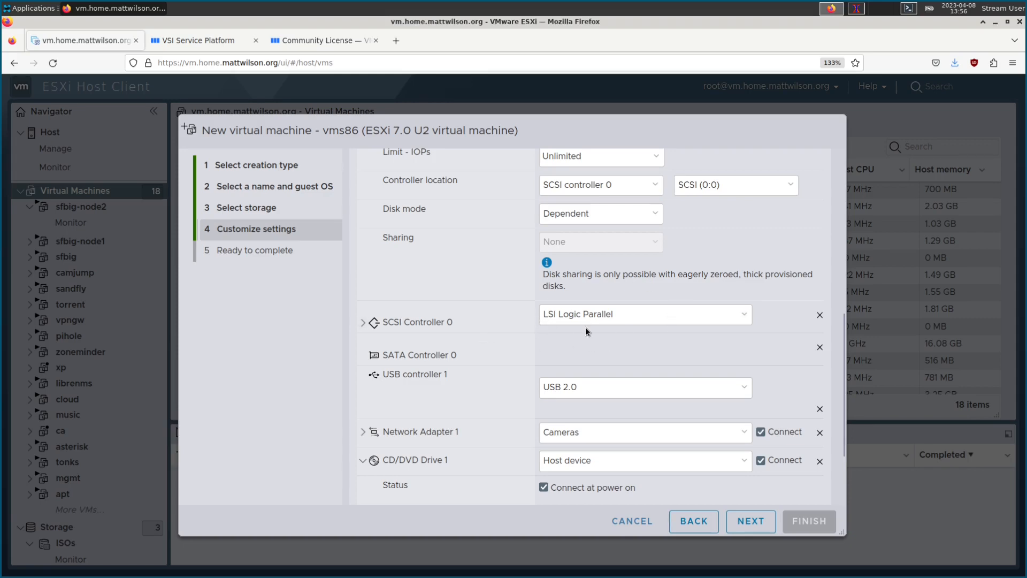
{"action": "scroll", "coordinate": [514, 364], "scroll_direction": "down", "scroll_amount": 2}
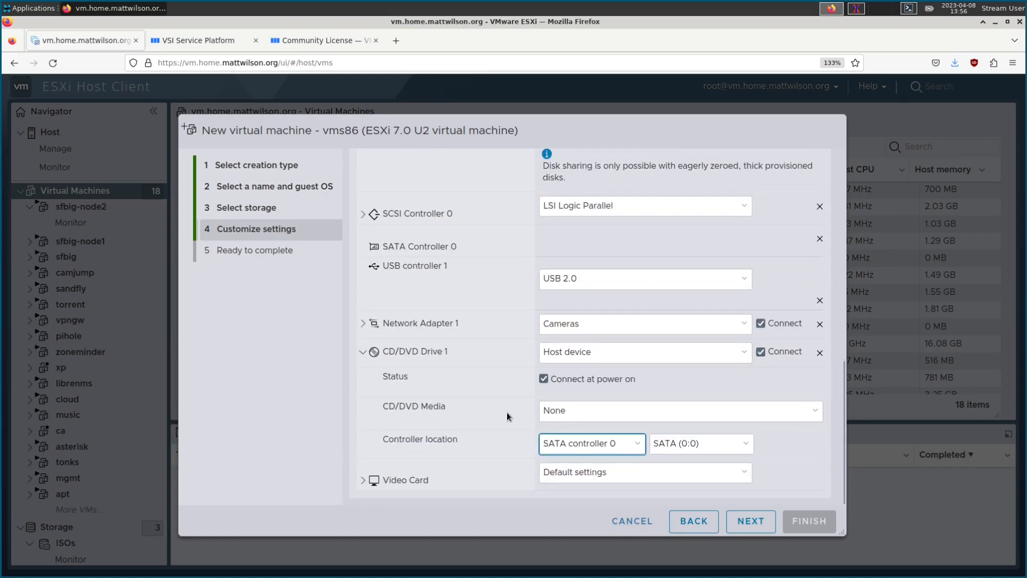
{"action": "scroll", "coordinate": [519, 432], "scroll_direction": "up", "scroll_amount": 5}
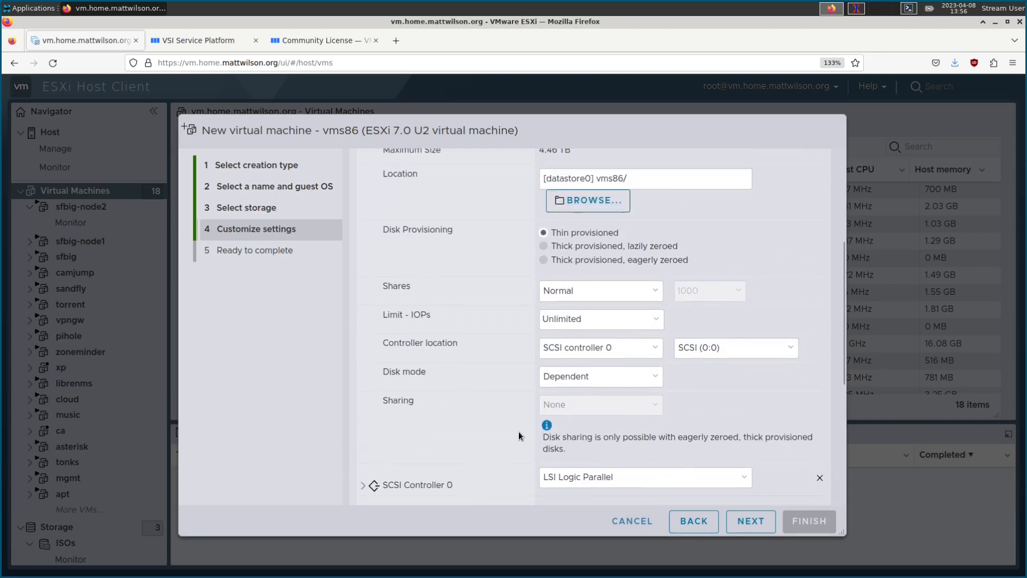
{"action": "scroll", "coordinate": [519, 431], "scroll_direction": "down", "scroll_amount": 5}
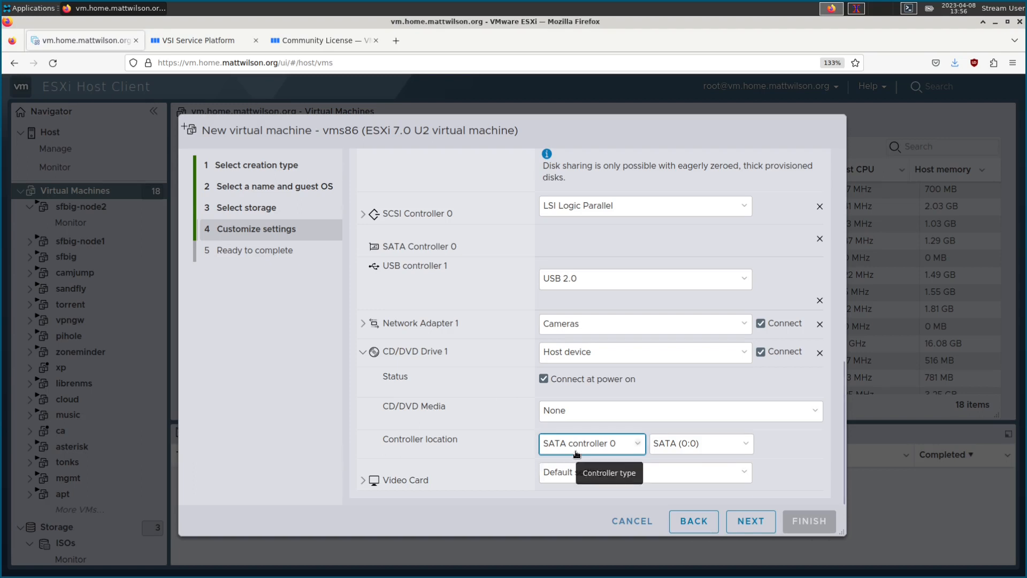
{"action": "scroll", "coordinate": [498, 406], "scroll_direction": "up", "scroll_amount": 5}
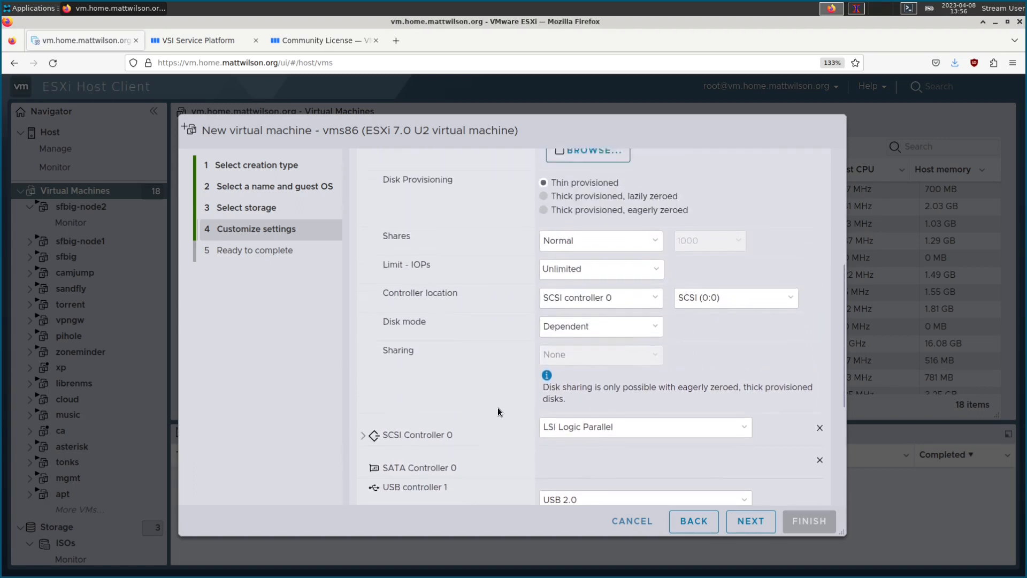
{"action": "scroll", "coordinate": [514, 243], "scroll_direction": "down", "scroll_amount": 5}
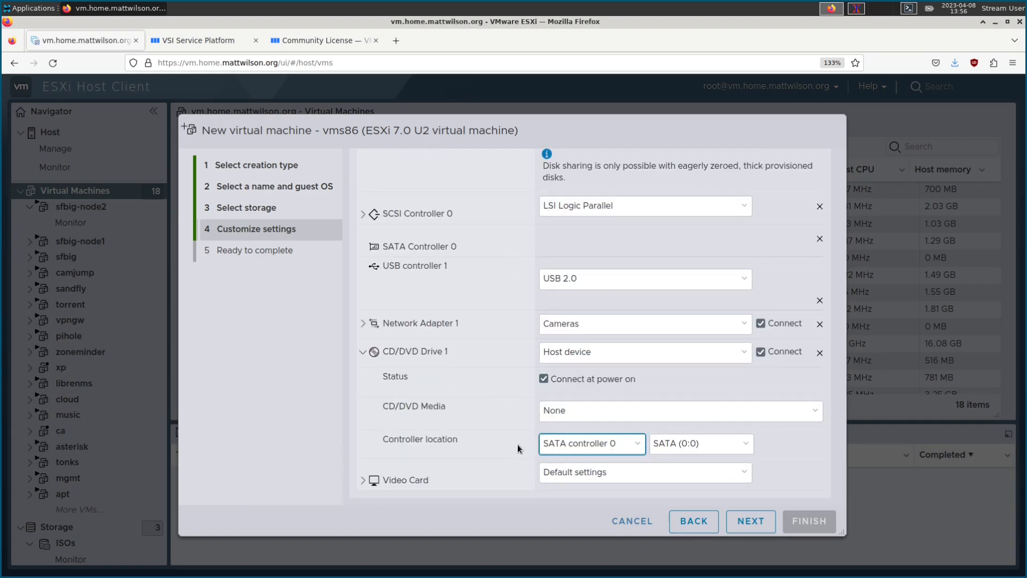
{"action": "scroll", "coordinate": [528, 435], "scroll_direction": "up", "scroll_amount": 8}
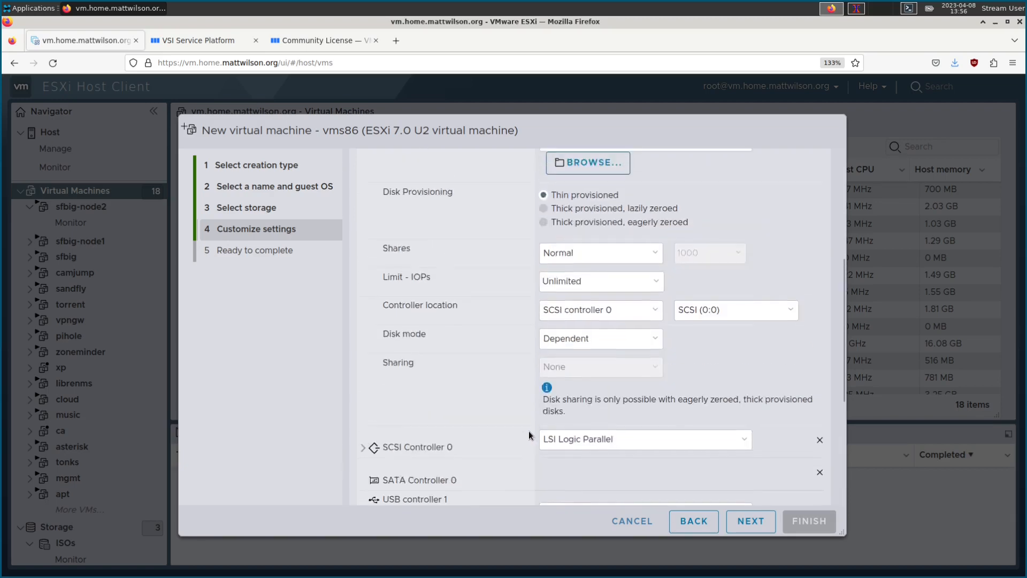
{"action": "scroll", "coordinate": [492, 248], "scroll_direction": "up", "scroll_amount": 1}
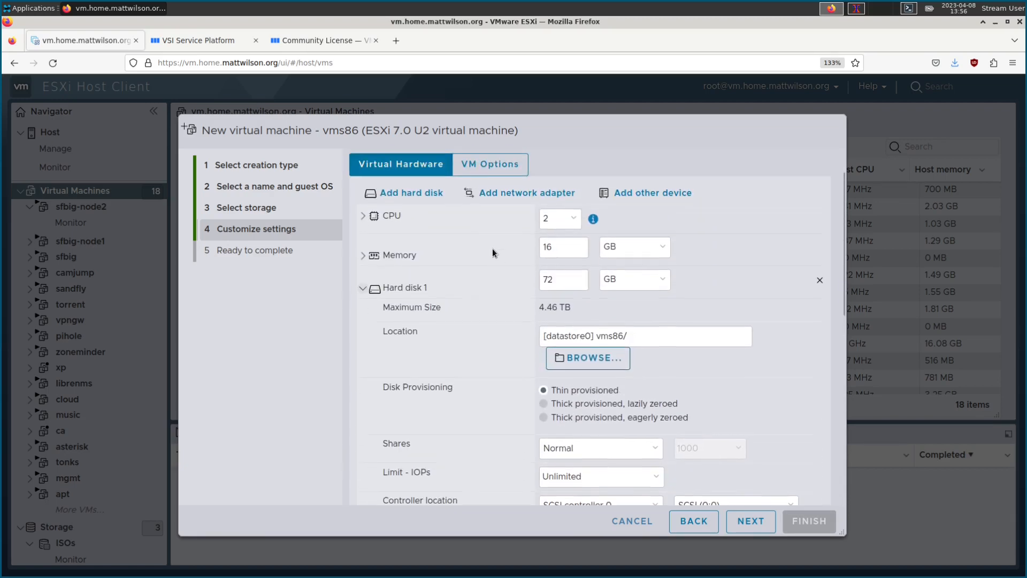
{"action": "scroll", "coordinate": [492, 248], "scroll_direction": "down", "scroll_amount": 3}
{"action": "scroll", "coordinate": [517, 349], "scroll_direction": "down", "scroll_amount": 1}
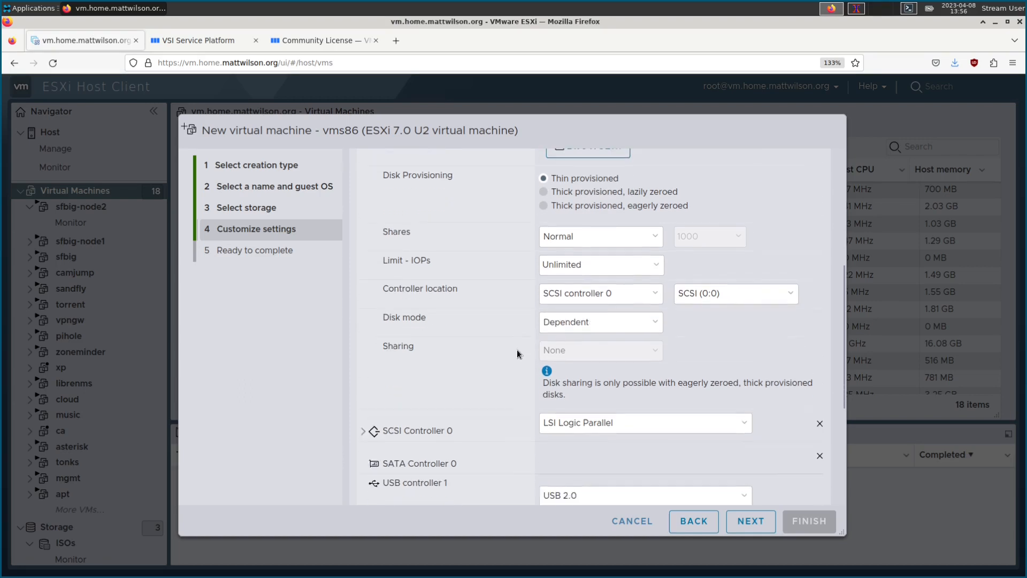
{"action": "scroll", "coordinate": [516, 349], "scroll_direction": "up", "scroll_amount": 3}
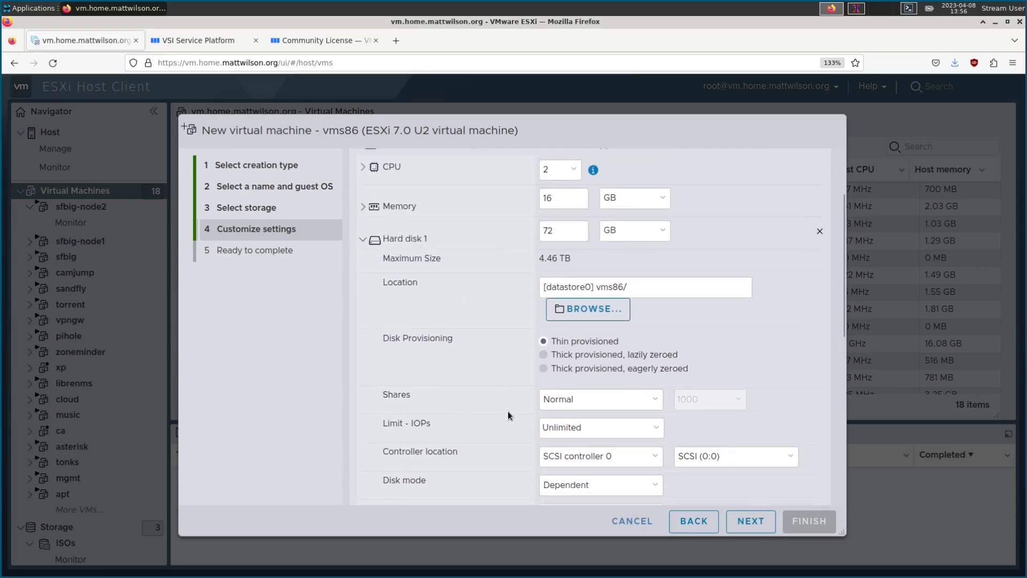
Step: Attach Hard disk 1 to SATA controller 0 at slot SATA (0:0)
{"action": "left_click", "coordinate": [605, 460]}
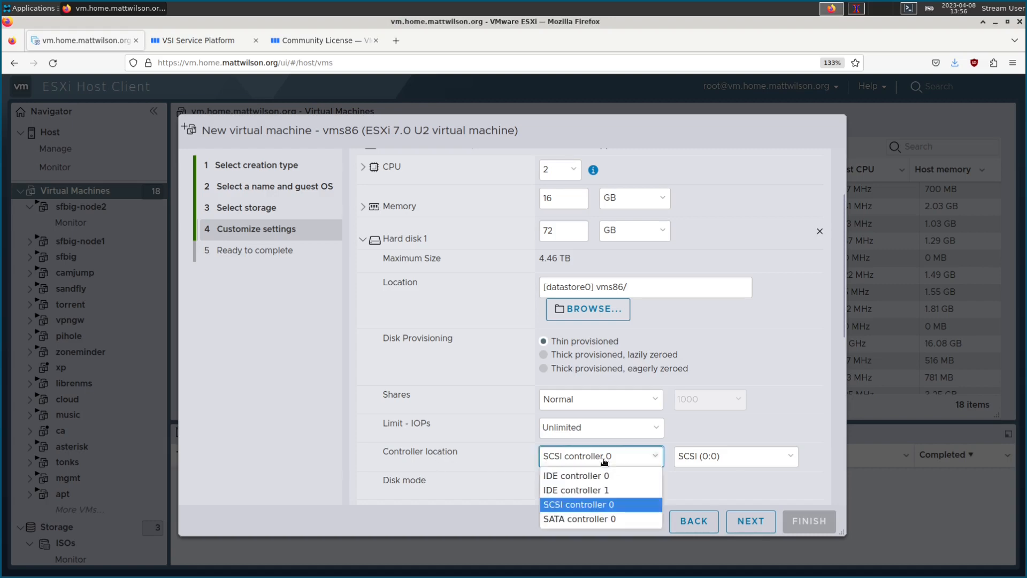
{"action": "left_click", "coordinate": [597, 519]}
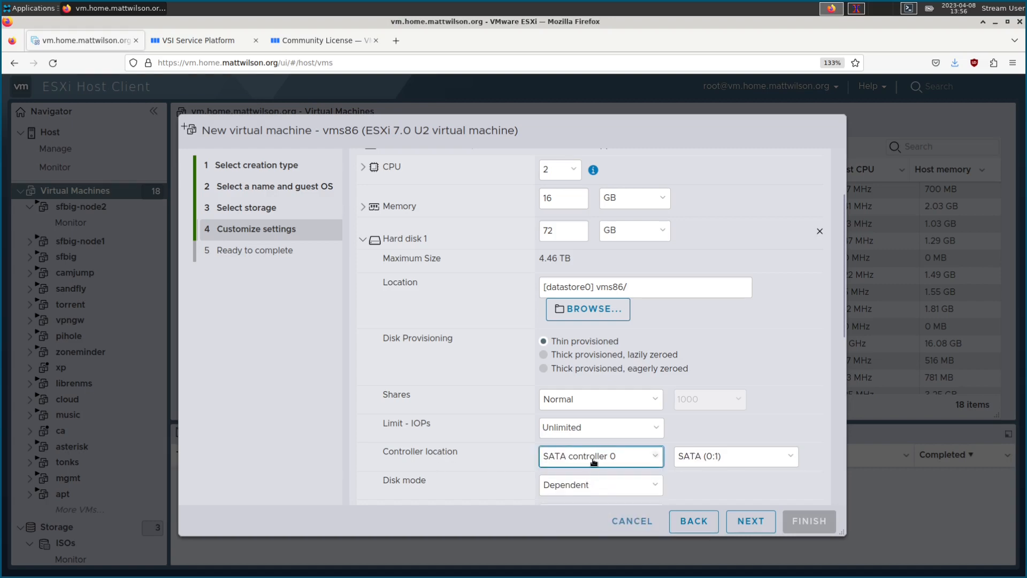
{"action": "left_click", "coordinate": [714, 458]}
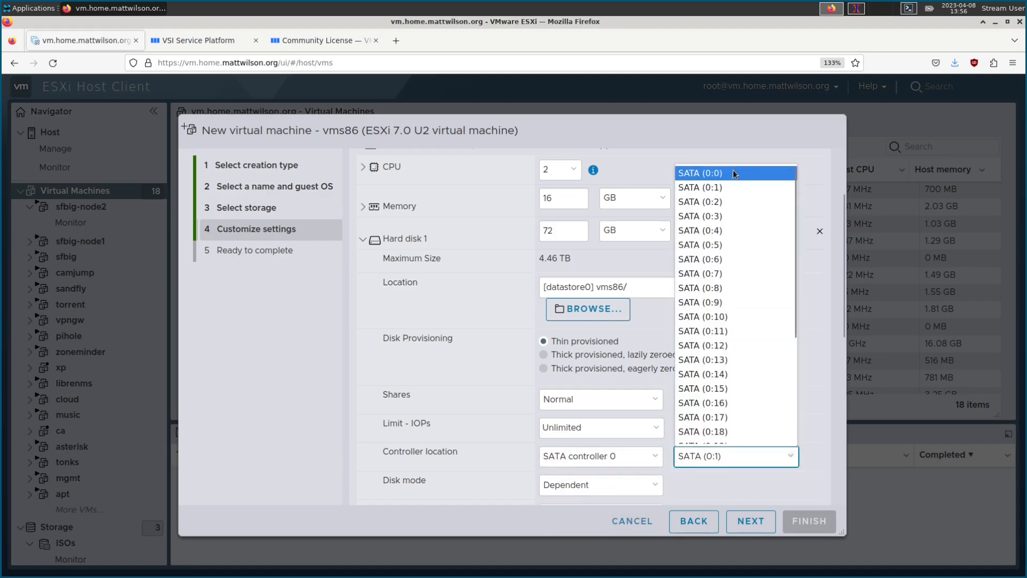
{"action": "left_click", "coordinate": [719, 171]}
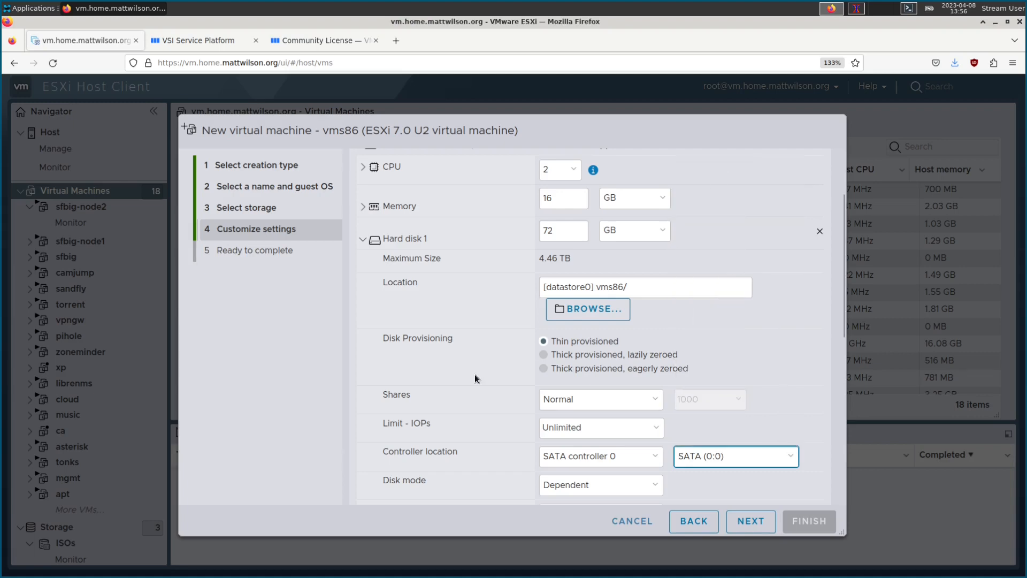
{"action": "scroll", "coordinate": [474, 374], "scroll_direction": "down", "scroll_amount": 6}
{"action": "scroll", "coordinate": [474, 374], "scroll_direction": "down", "scroll_amount": 1}
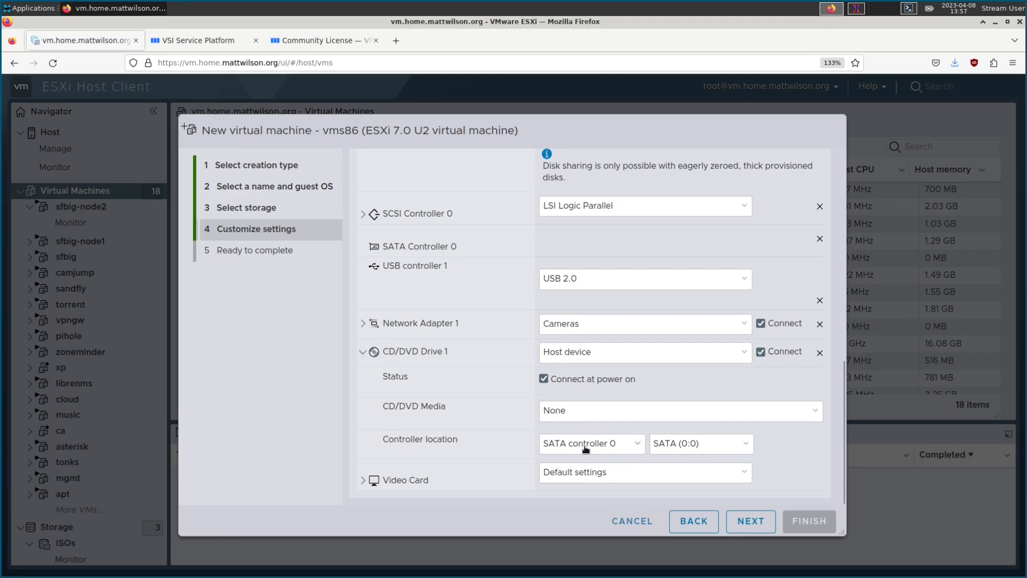
Step: Move CD/DVD Drive 1 to slot SATA (0:1)
{"action": "left_click", "coordinate": [693, 448]}
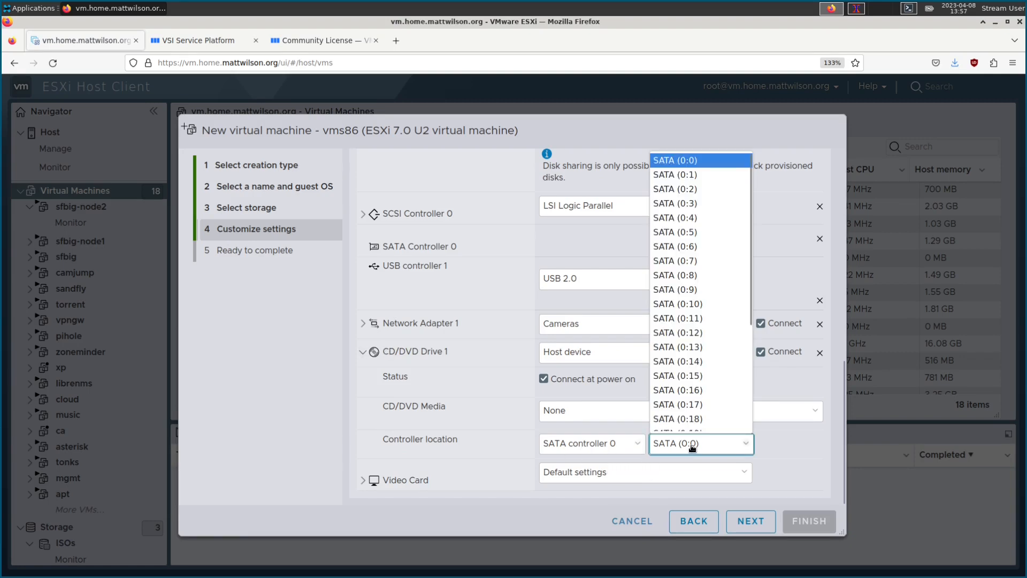
{"action": "left_click", "coordinate": [685, 175]}
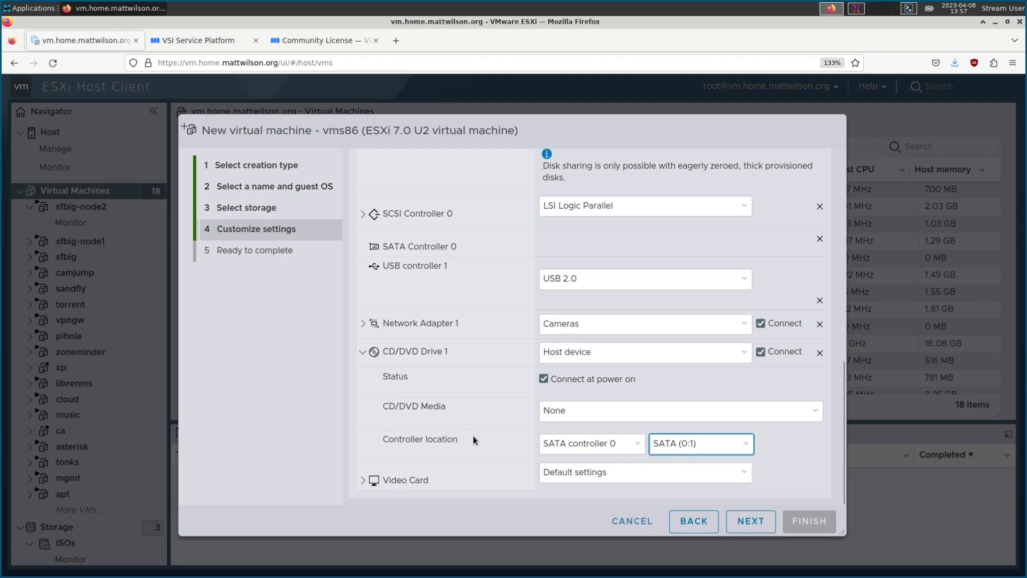
{"action": "scroll", "coordinate": [484, 428], "scroll_direction": "up", "scroll_amount": 10}
{"action": "scroll", "coordinate": [483, 383], "scroll_direction": "down", "scroll_amount": 5}
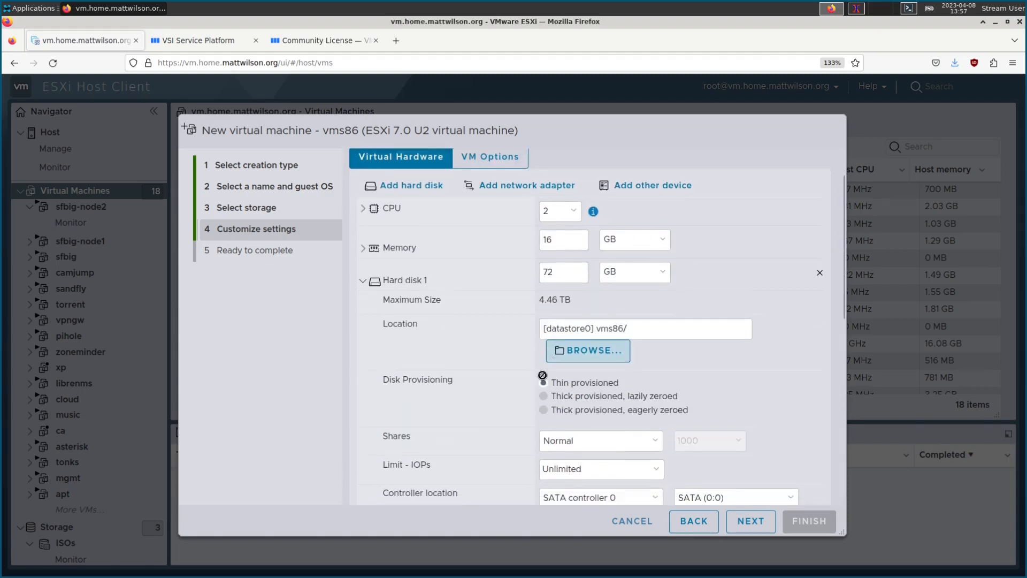
{"action": "scroll", "coordinate": [483, 383], "scroll_direction": "down", "scroll_amount": 3}
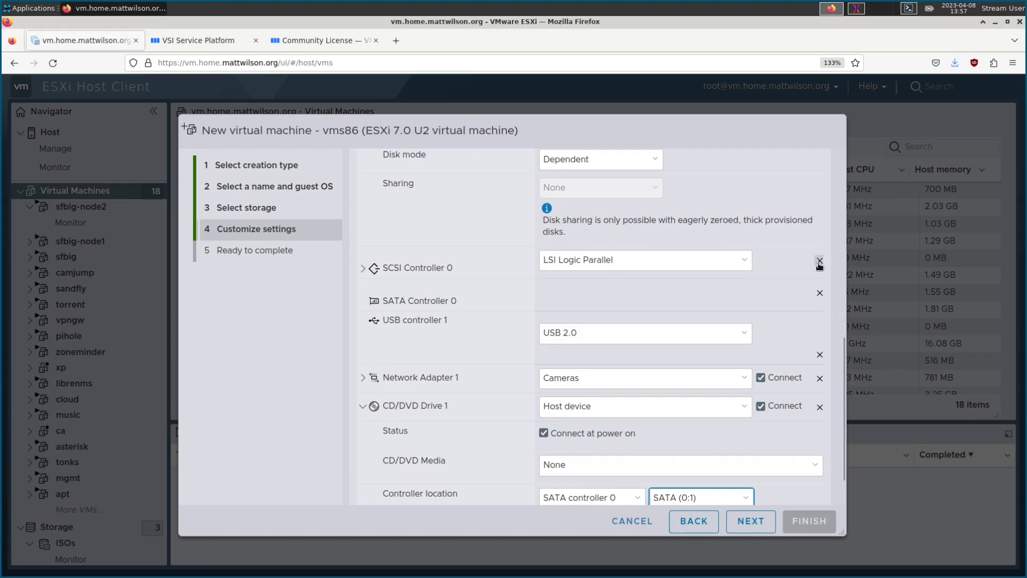
Step: Remove SCSI Controller 0, connect the network adapter to Internal, and use a Datastore ISO file
{"action": "left_click", "coordinate": [820, 260]}
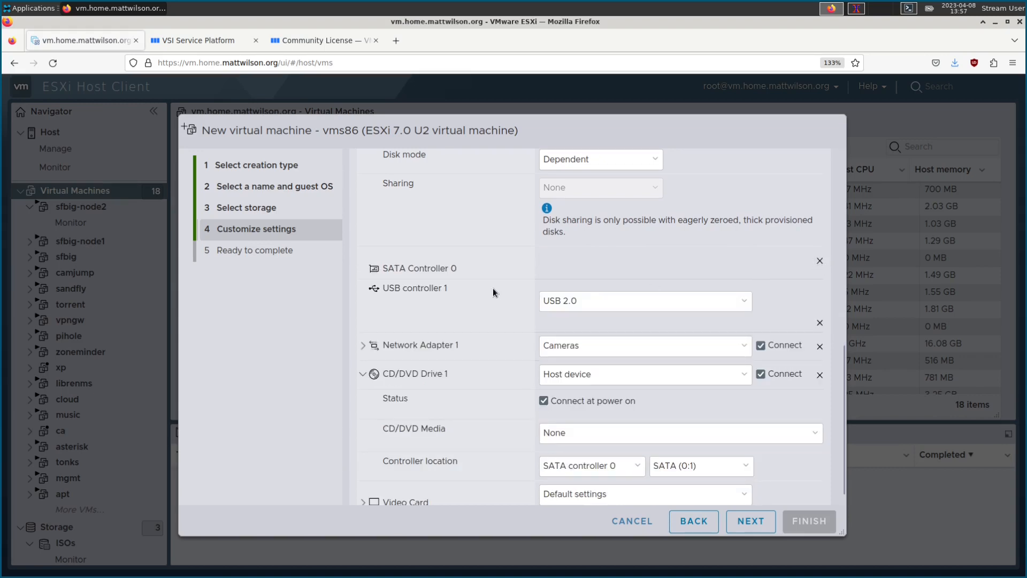
{"action": "left_click", "coordinate": [603, 347]}
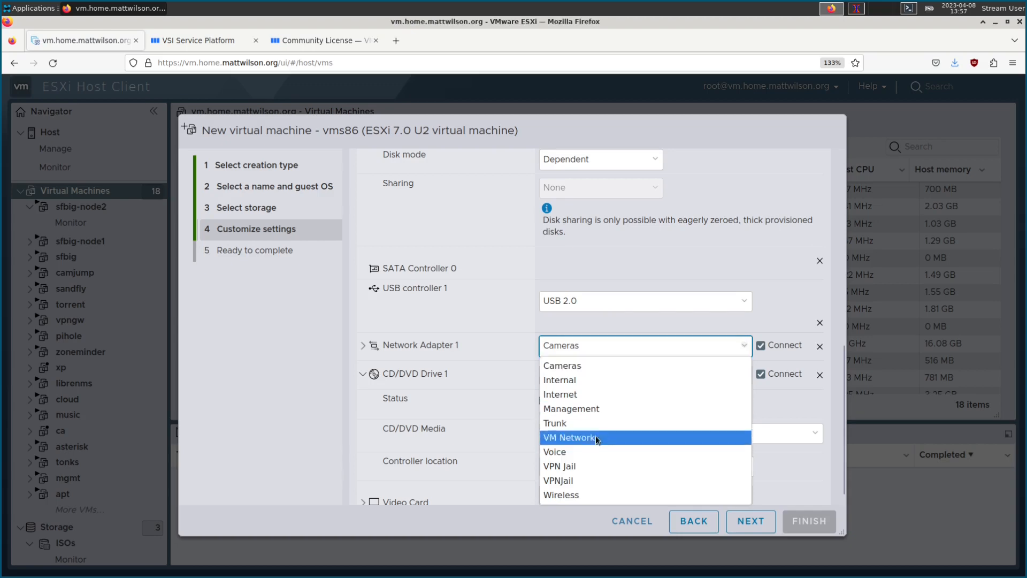
{"action": "left_click", "coordinate": [586, 382]}
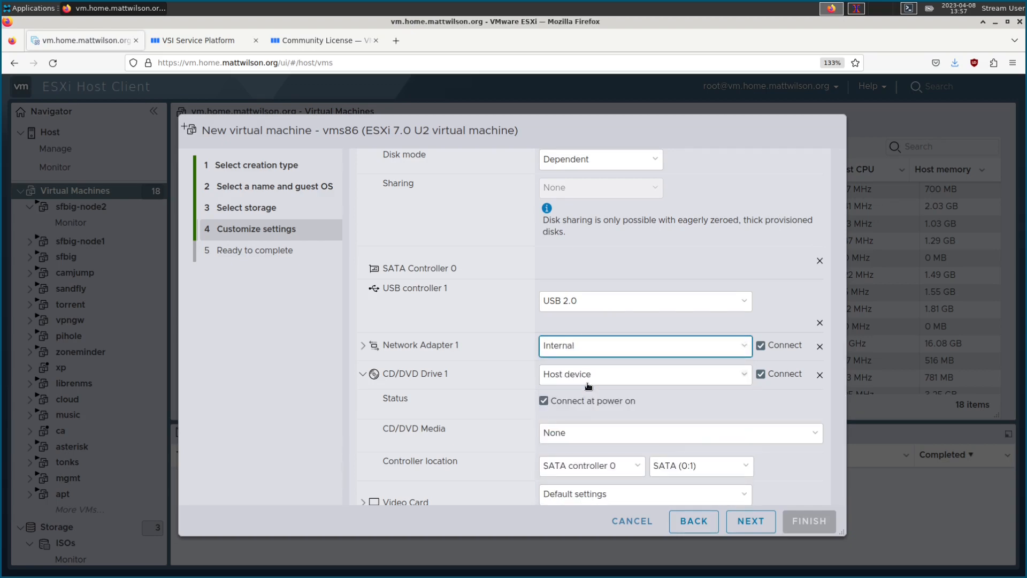
{"action": "left_click", "coordinate": [594, 378]}
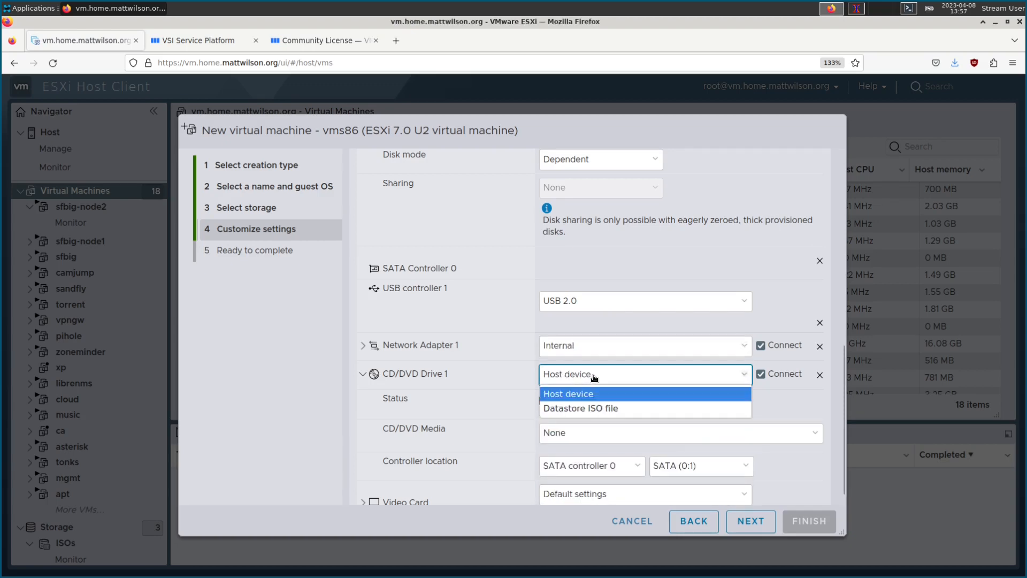
{"action": "left_click", "coordinate": [591, 409]}
Step: Choose X86E921OE.ISO from the ISOs datastore as the CD/DVD media
{"action": "left_click", "coordinate": [294, 263]}
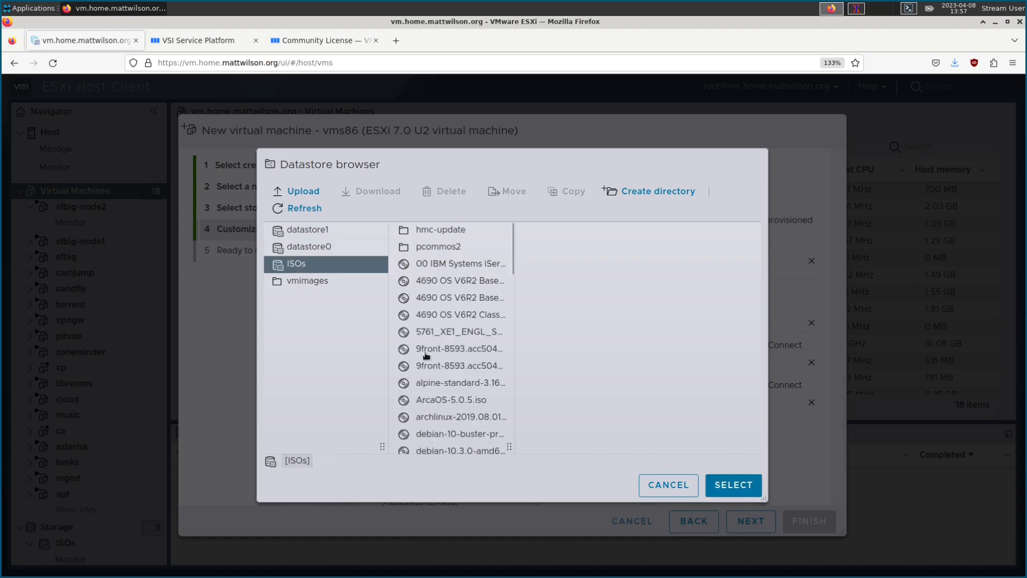
{"action": "scroll", "coordinate": [450, 369], "scroll_direction": "down", "scroll_amount": 10}
{"action": "left_click", "coordinate": [446, 444]}
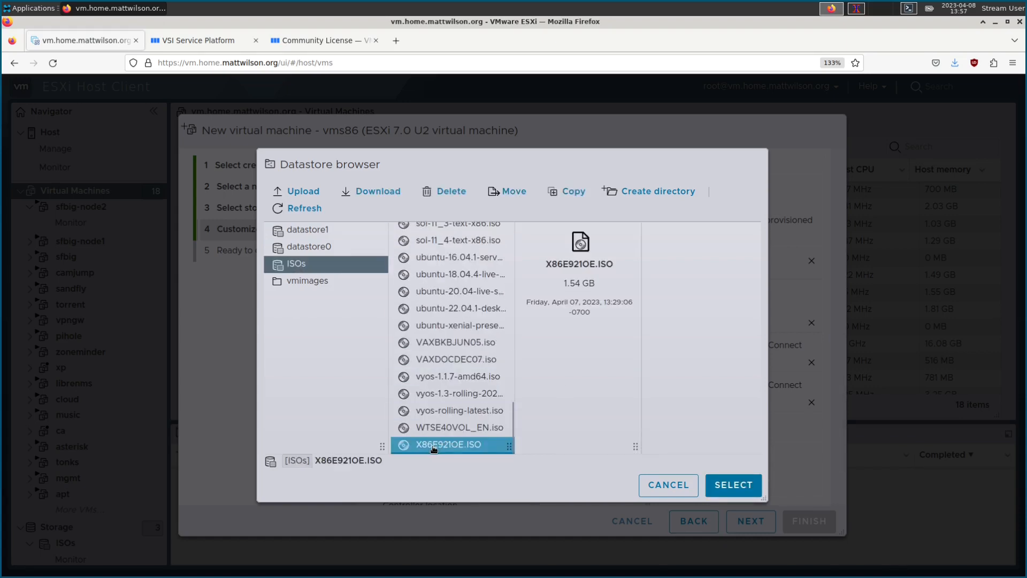
{"action": "left_click", "coordinate": [733, 484]}
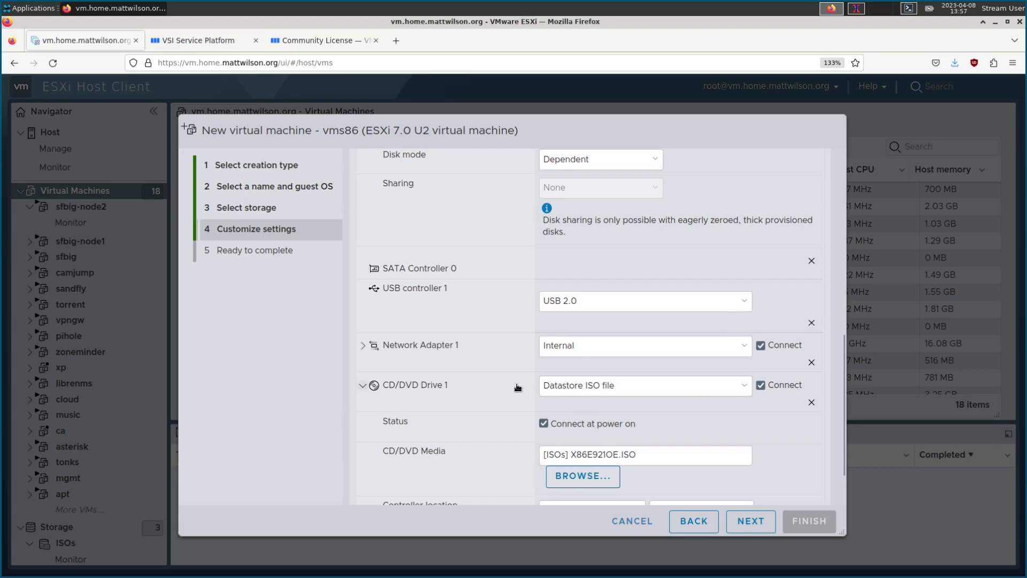
{"action": "scroll", "coordinate": [517, 387], "scroll_direction": "down", "scroll_amount": 2}
{"action": "scroll", "coordinate": [515, 384], "scroll_direction": "up", "scroll_amount": 8}
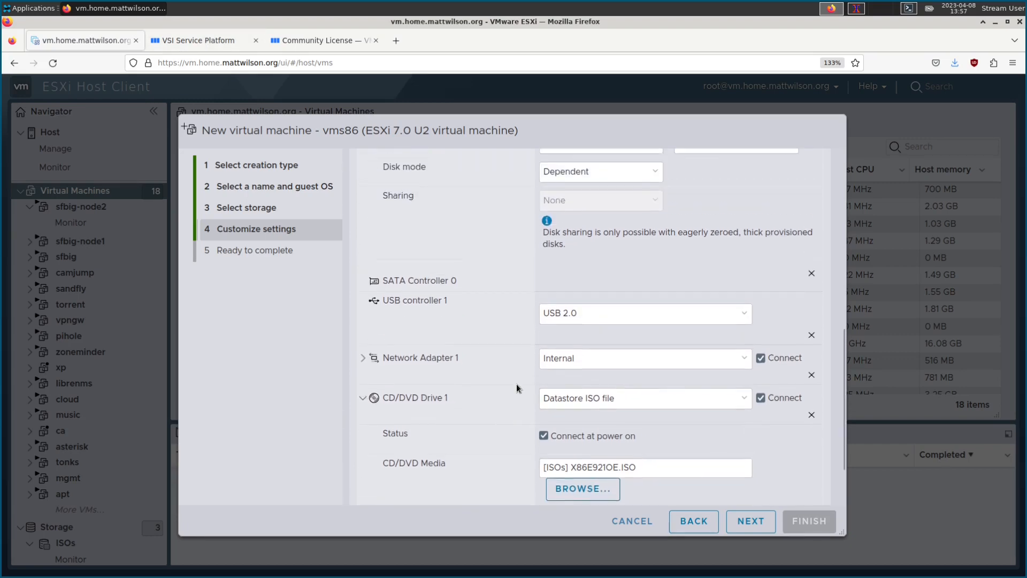
{"action": "scroll", "coordinate": [515, 384], "scroll_direction": "up", "scroll_amount": 3}
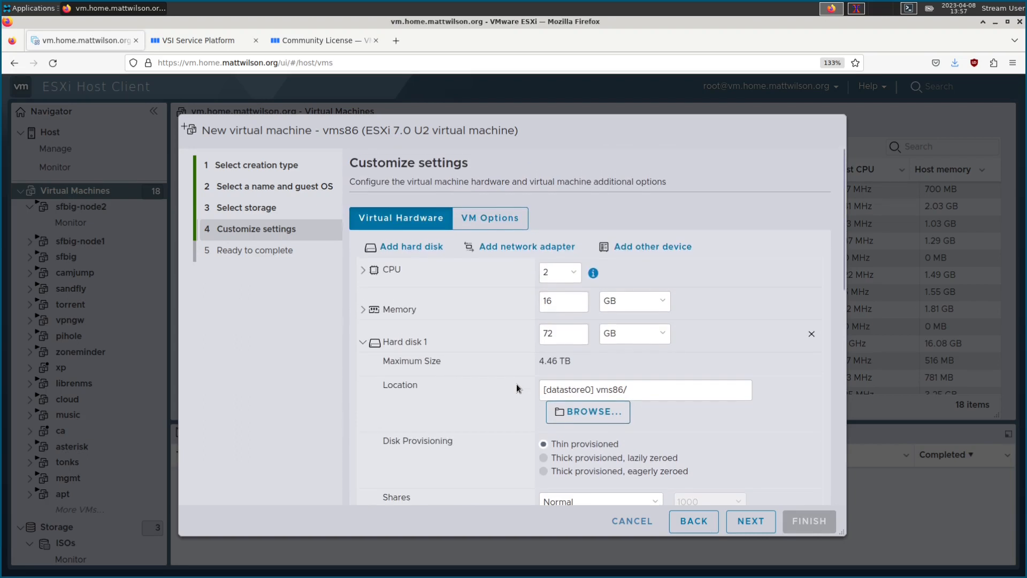
Step: Change Network Adapter 1's adapter type from E1000e to E1000
{"action": "left_click", "coordinate": [363, 347]}
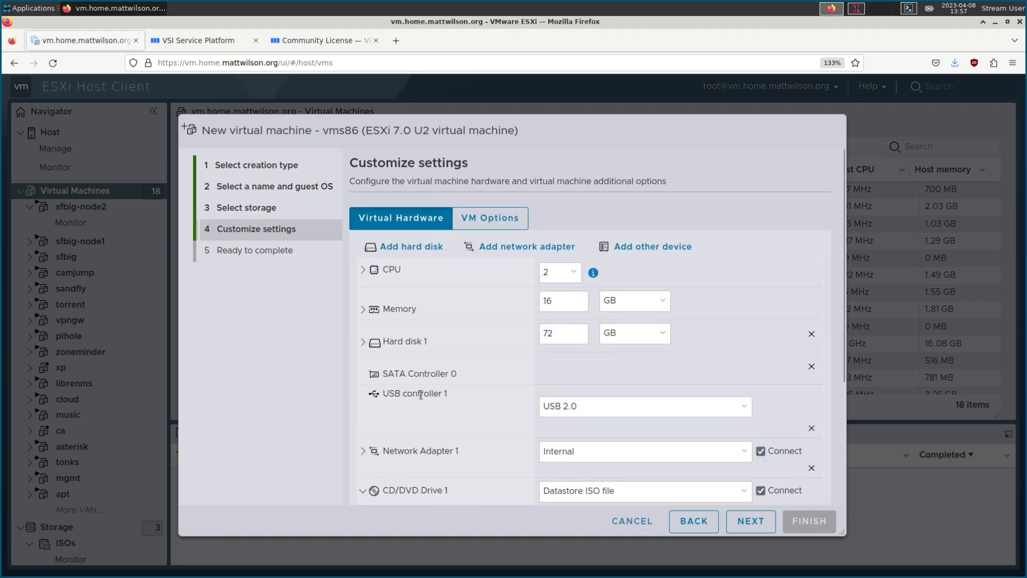
{"action": "scroll", "coordinate": [412, 399], "scroll_direction": "down", "scroll_amount": 2}
{"action": "left_click", "coordinate": [363, 400]}
{"action": "scroll", "coordinate": [479, 396], "scroll_direction": "down", "scroll_amount": 2}
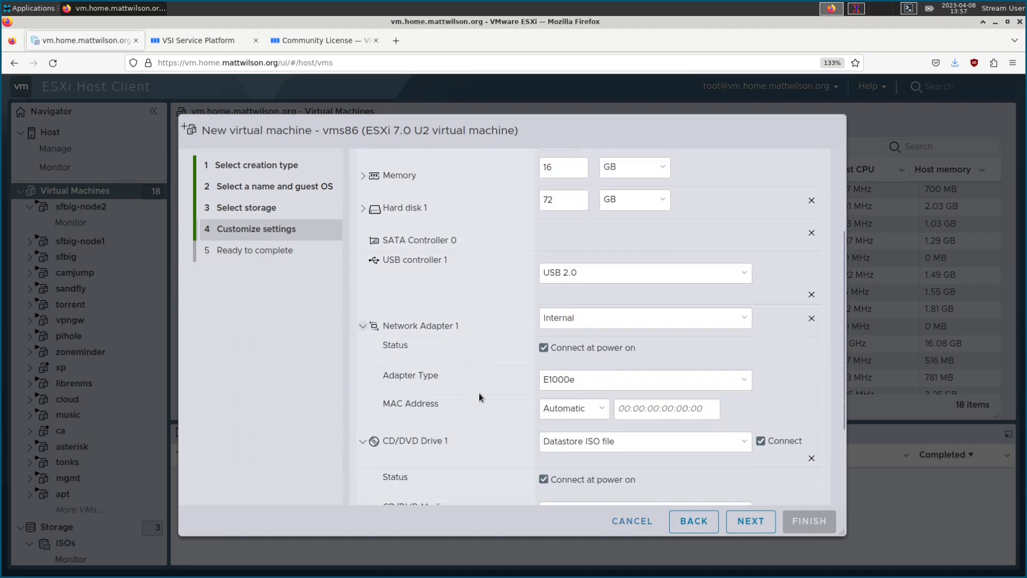
{"action": "left_click", "coordinate": [605, 350]}
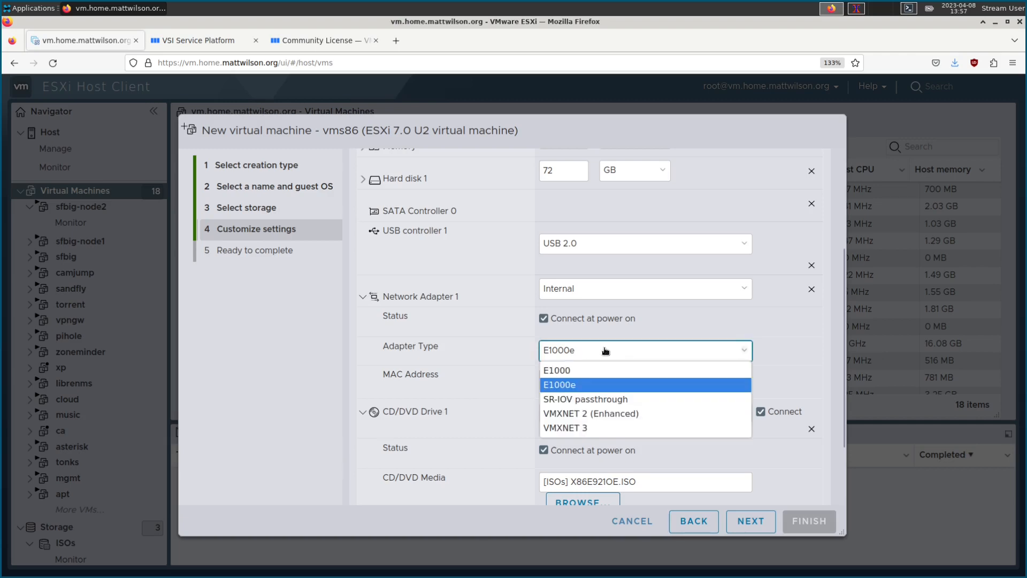
{"action": "left_click", "coordinate": [573, 371]}
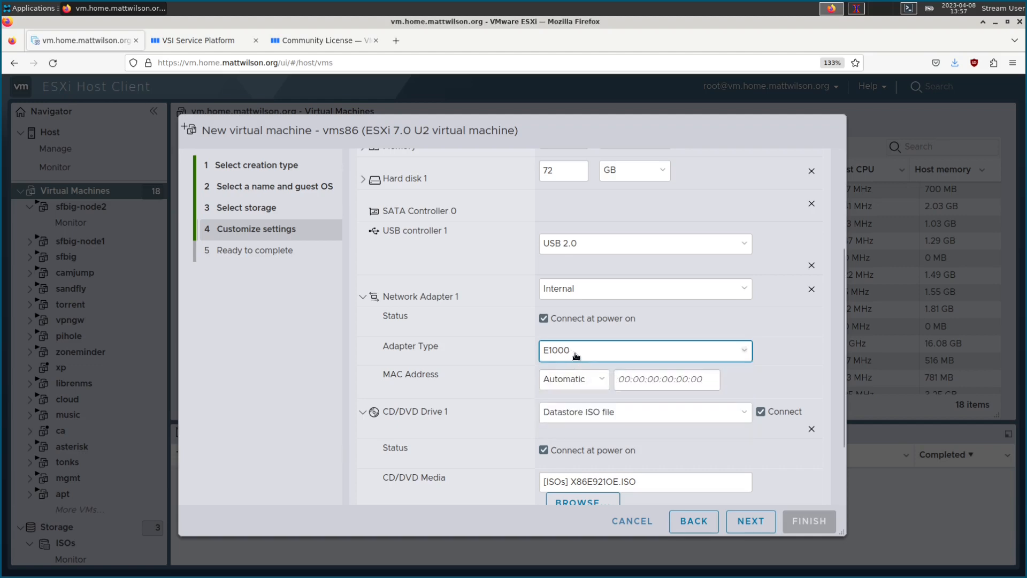
Step: Keep the adapter on the Internal network and re-expand the hard disk details
{"action": "scroll", "coordinate": [525, 353], "scroll_direction": "up", "scroll_amount": 3}
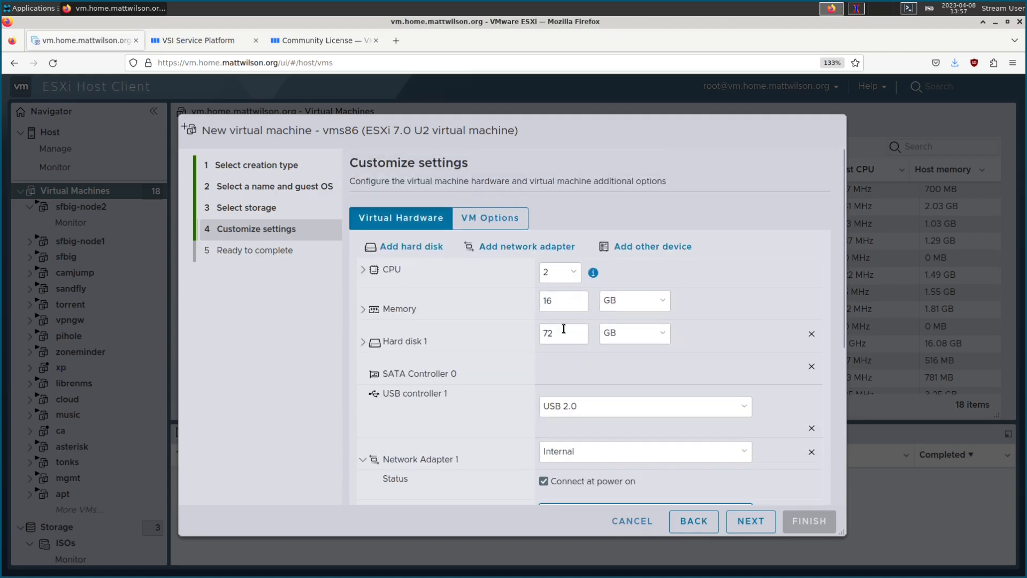
{"action": "scroll", "coordinate": [485, 340], "scroll_direction": "down", "scroll_amount": 2}
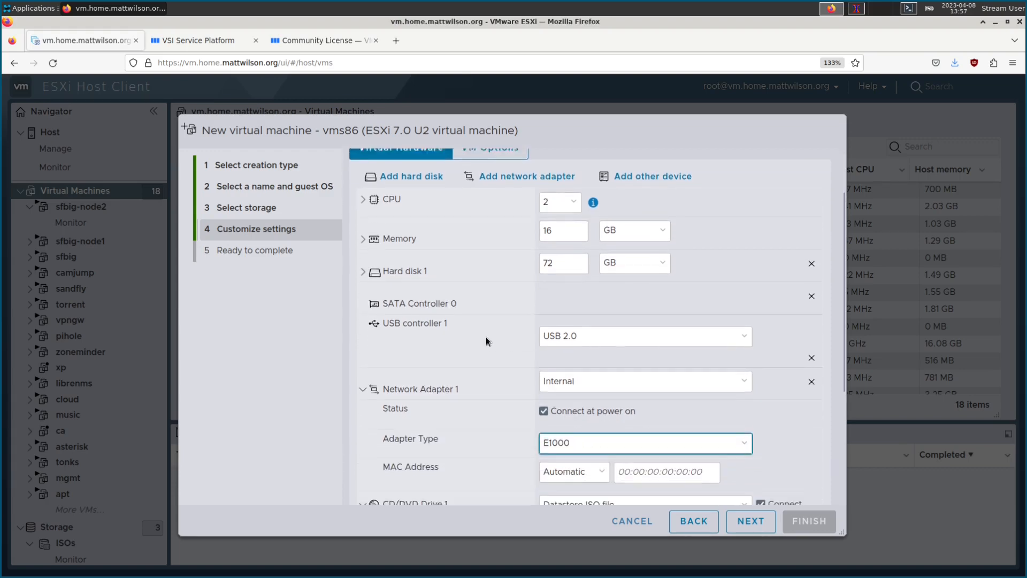
{"action": "scroll", "coordinate": [486, 336], "scroll_direction": "down", "scroll_amount": 1}
{"action": "scroll", "coordinate": [553, 310], "scroll_direction": "down", "scroll_amount": 1}
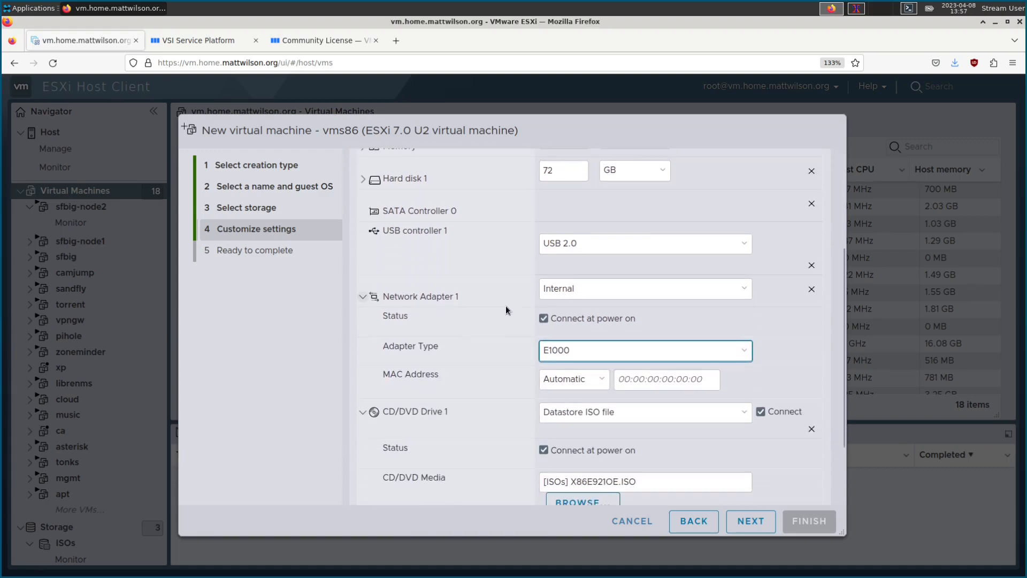
{"action": "left_click", "coordinate": [593, 294]}
{"action": "left_click", "coordinate": [594, 294]}
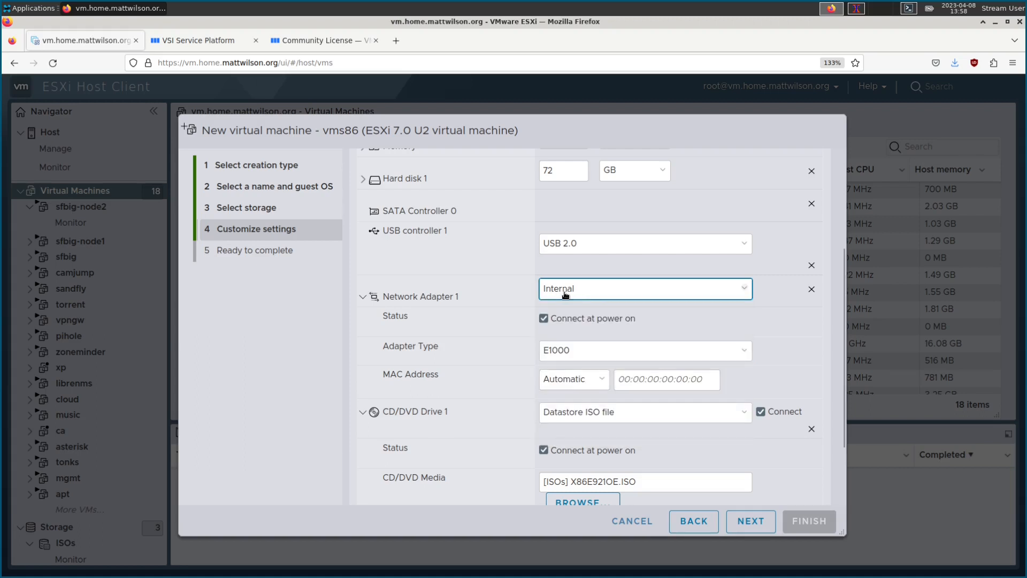
{"action": "scroll", "coordinate": [550, 293], "scroll_direction": "down", "scroll_amount": 1}
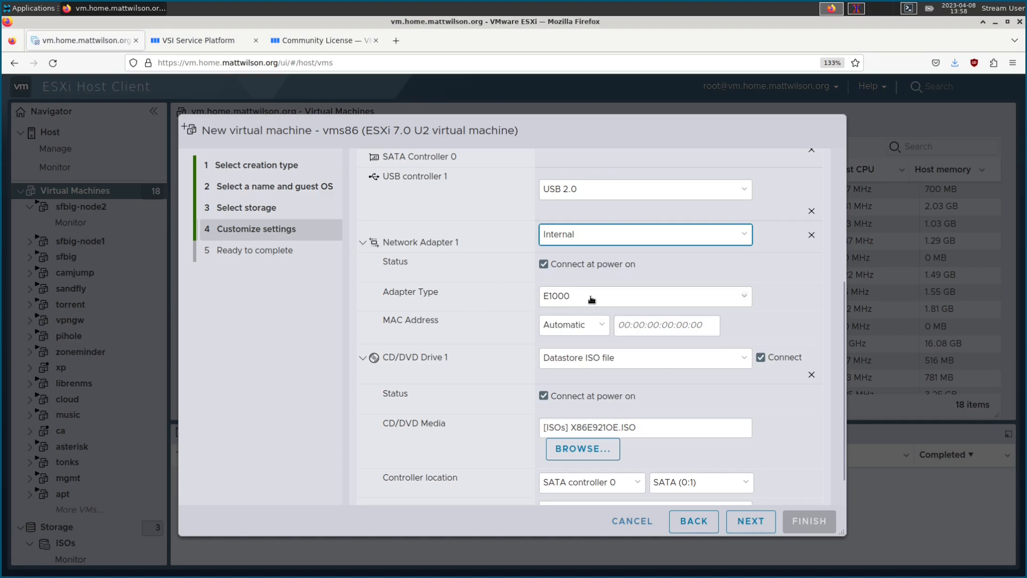
{"action": "scroll", "coordinate": [496, 293], "scroll_direction": "down", "scroll_amount": 1}
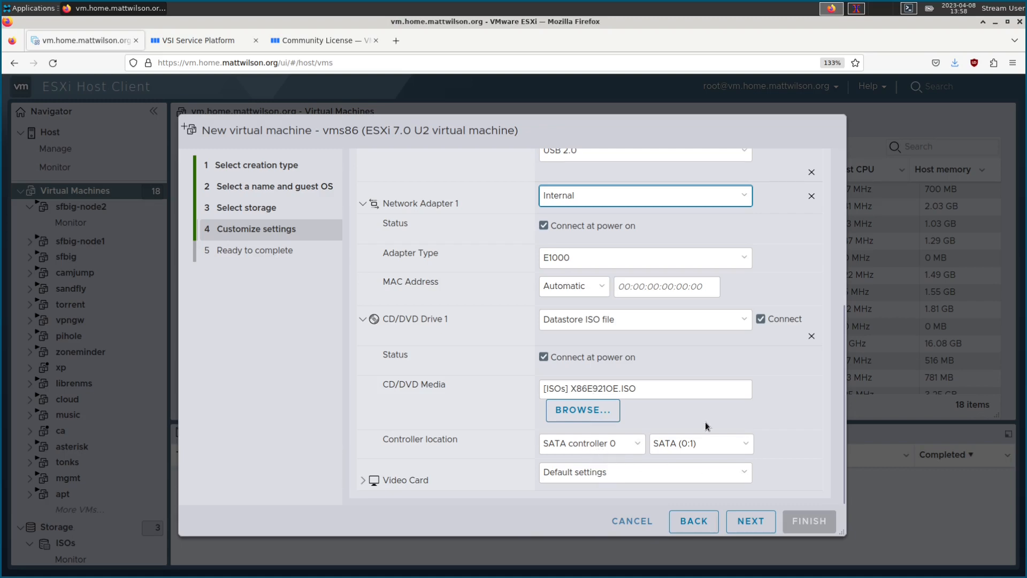
{"action": "scroll", "coordinate": [510, 431], "scroll_direction": "up", "scroll_amount": 5}
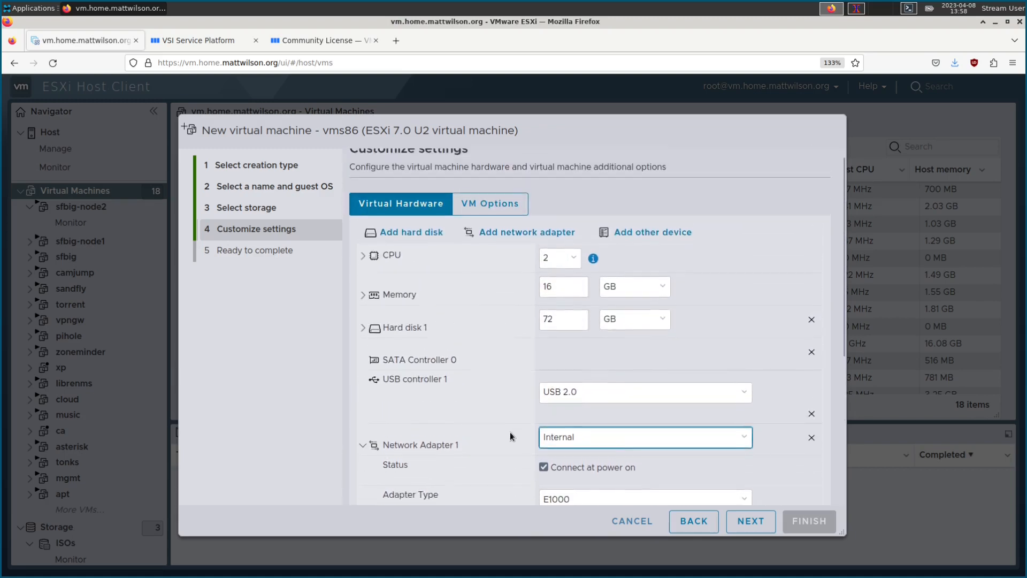
{"action": "left_click", "coordinate": [374, 346]}
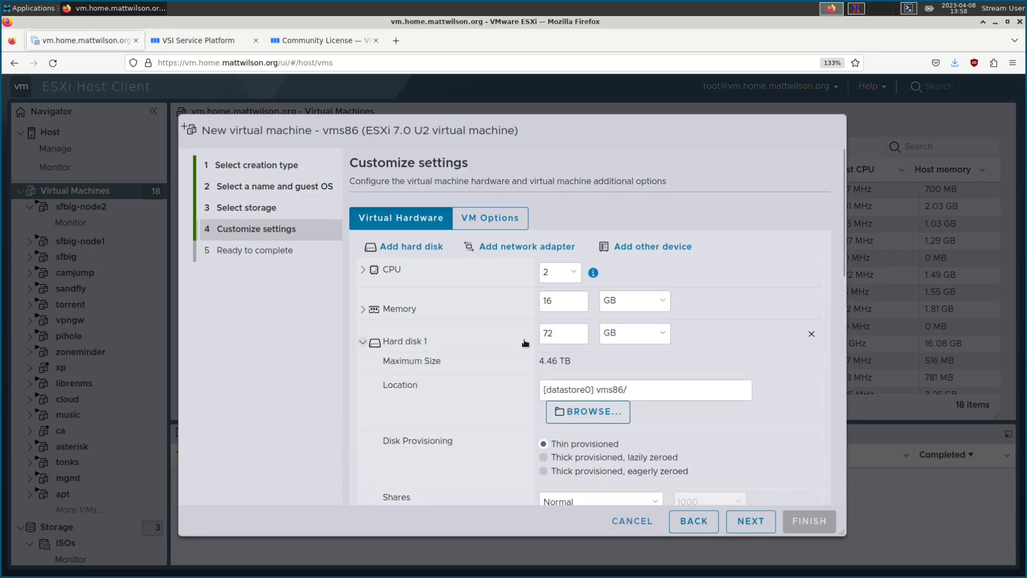
{"action": "scroll", "coordinate": [572, 356], "scroll_direction": "down", "scroll_amount": 1}
Step: Collapse Hard disk 1, Network Adapter 1 and CD/DVD Drive 1, then review the hardware list
{"action": "scroll", "coordinate": [576, 398], "scroll_direction": "down", "scroll_amount": 2}
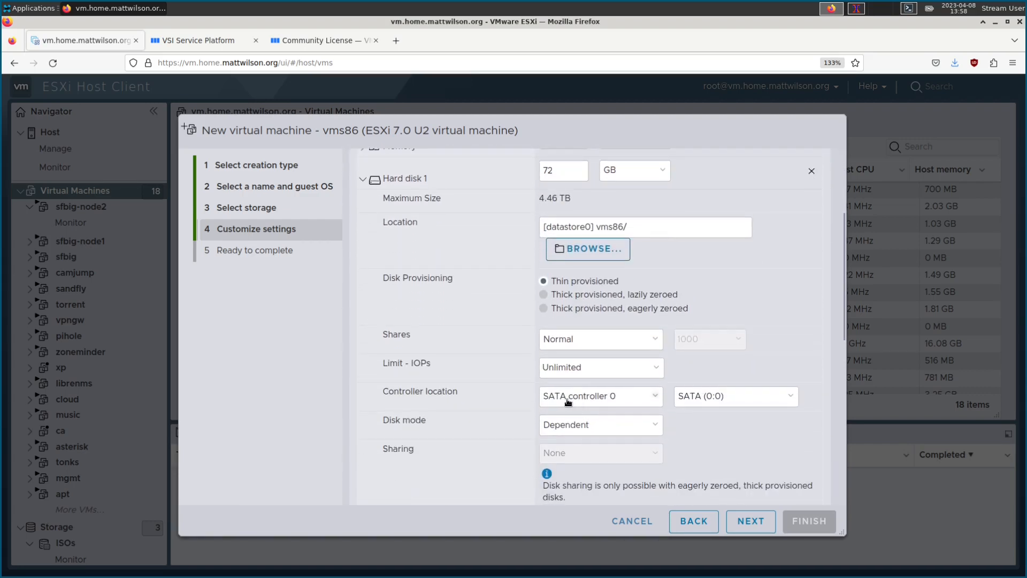
{"action": "scroll", "coordinate": [507, 390], "scroll_direction": "down", "scroll_amount": 1}
{"action": "scroll", "coordinate": [481, 401], "scroll_direction": "up", "scroll_amount": 4}
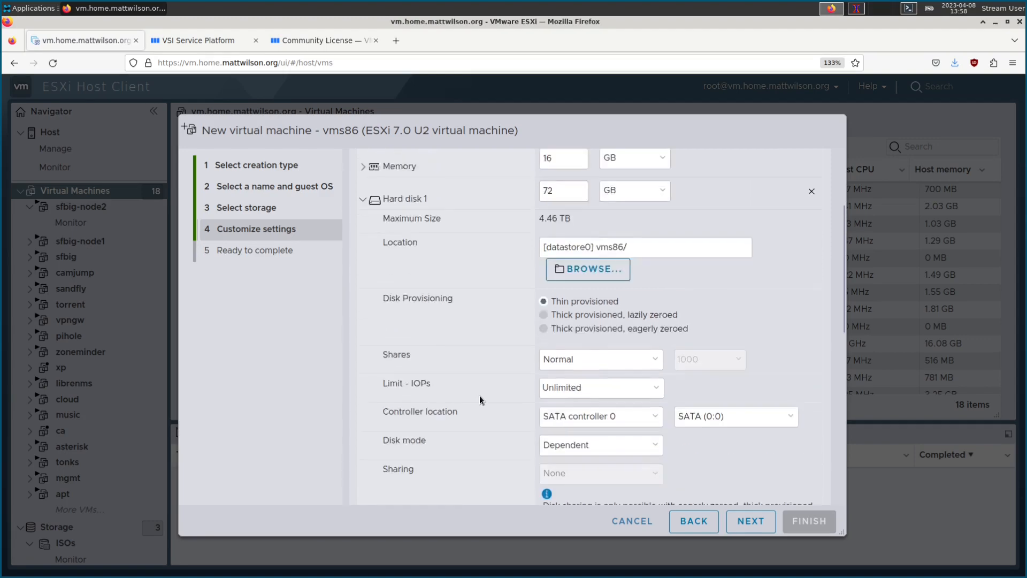
{"action": "left_click", "coordinate": [363, 345]}
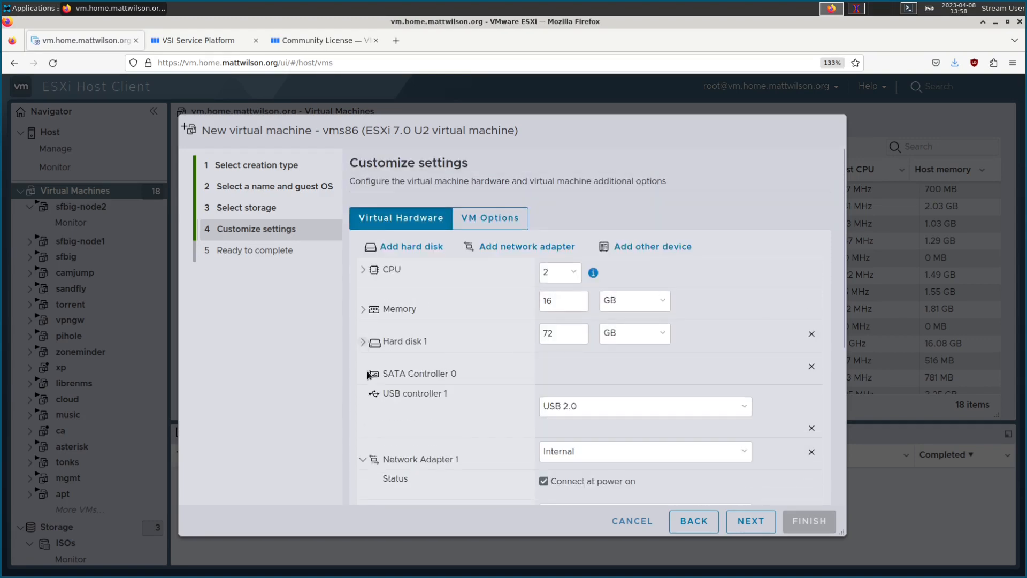
{"action": "left_click", "coordinate": [363, 454]}
{"action": "scroll", "coordinate": [367, 460], "scroll_direction": "down", "scroll_amount": 1}
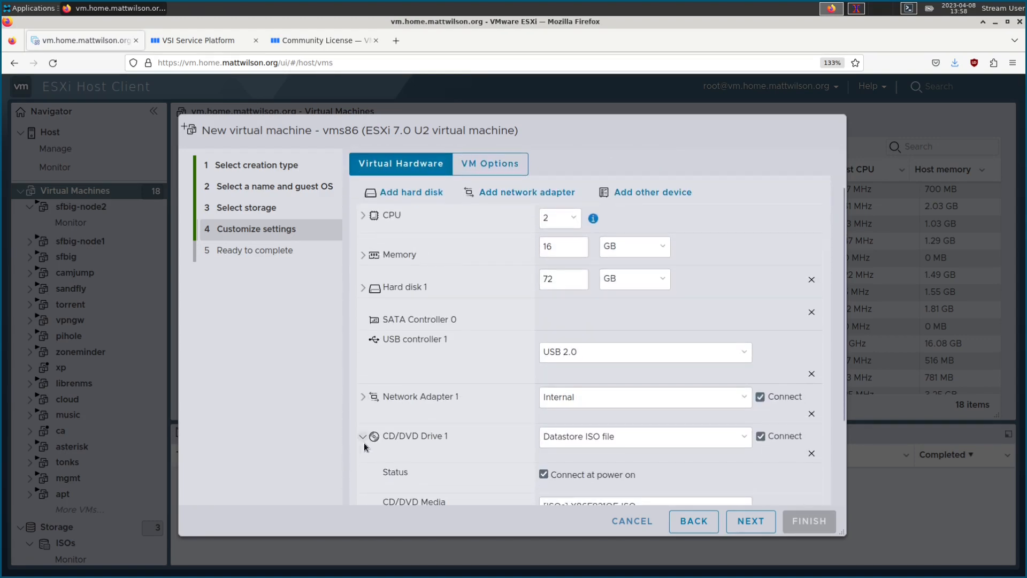
{"action": "left_click", "coordinate": [362, 444]}
{"action": "scroll", "coordinate": [443, 432], "scroll_direction": "down", "scroll_amount": 1}
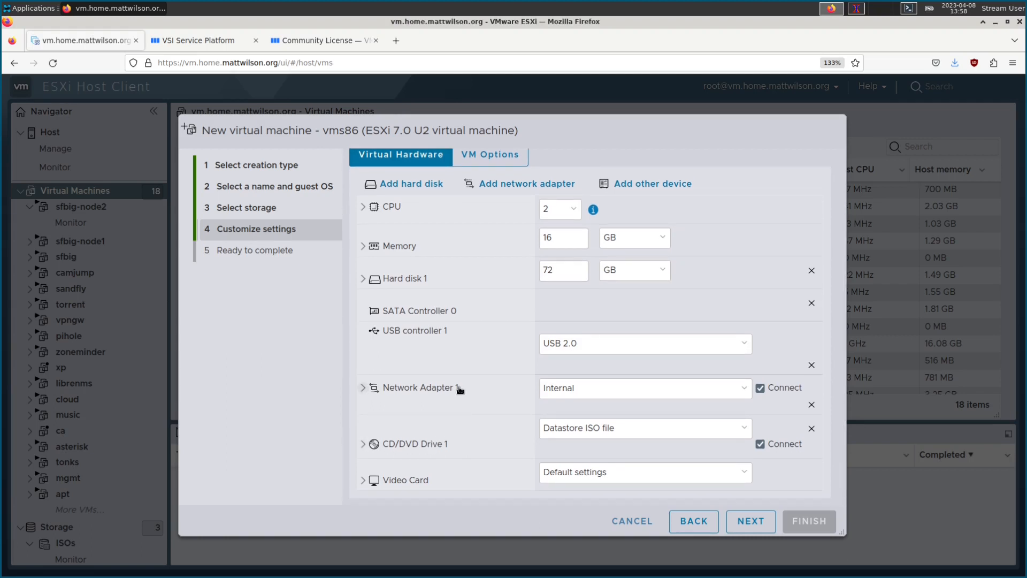
{"action": "scroll", "coordinate": [474, 372], "scroll_direction": "up", "scroll_amount": 3}
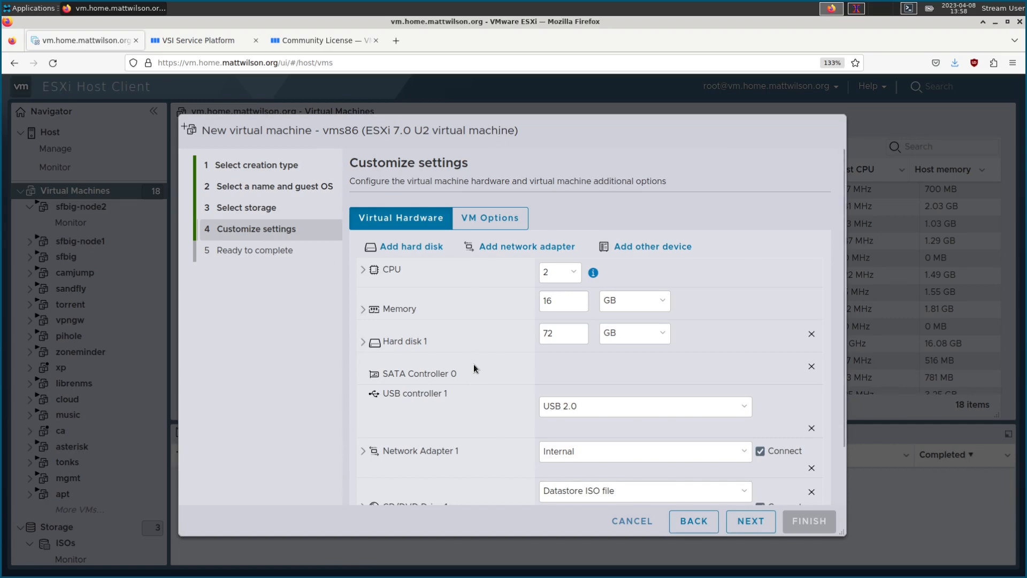
{"action": "scroll", "coordinate": [473, 368], "scroll_direction": "down", "scroll_amount": 2}
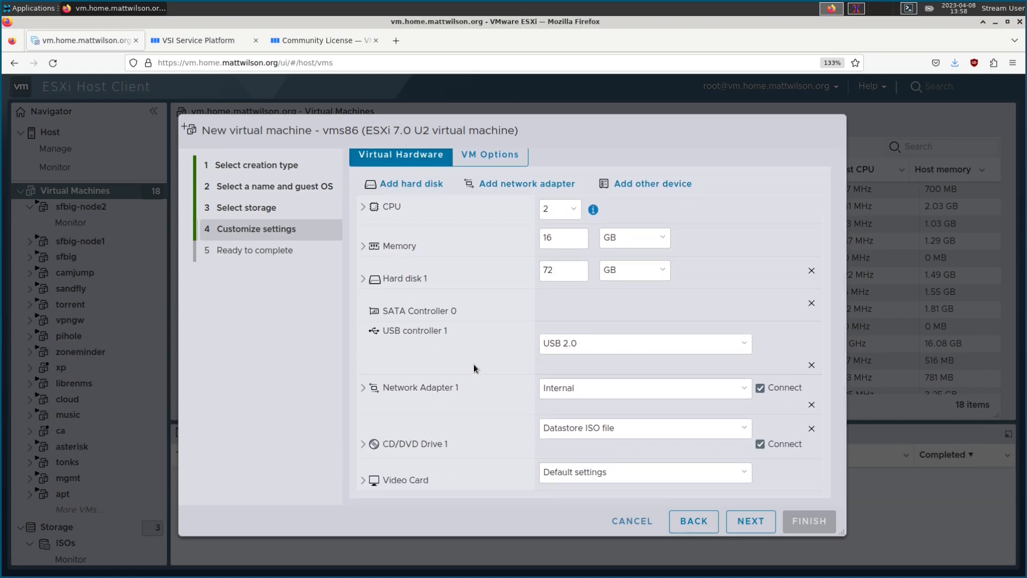
{"action": "scroll", "coordinate": [474, 365], "scroll_direction": "up", "scroll_amount": 1}
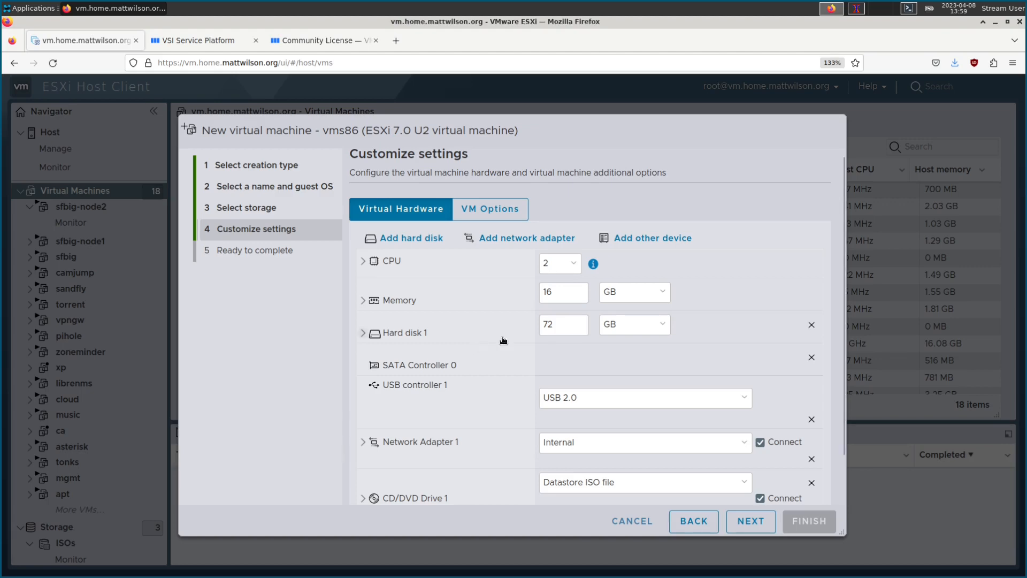
Step: Add a new serial port to vms86
{"action": "left_click", "coordinate": [644, 244]}
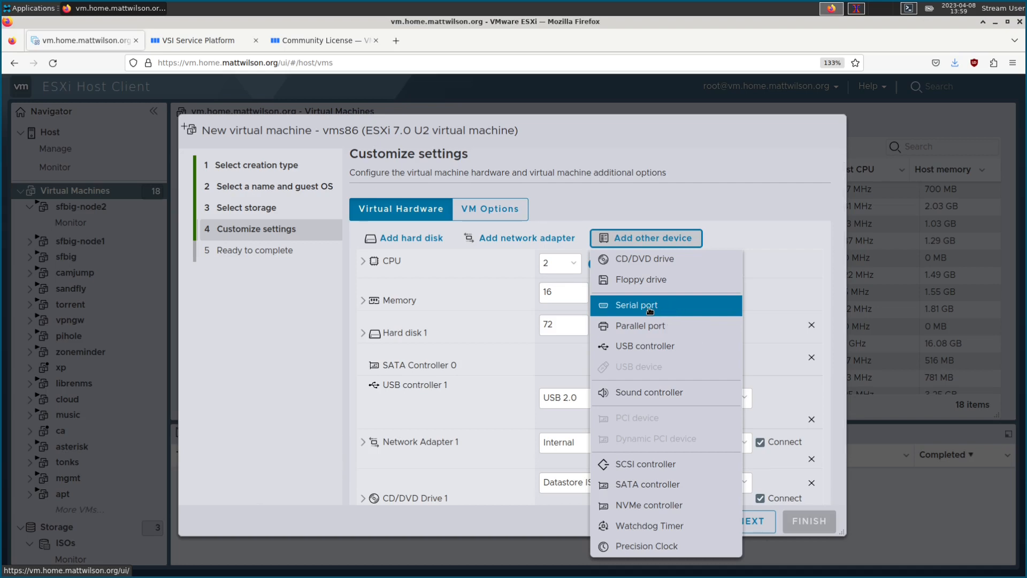
{"action": "left_click", "coordinate": [650, 309]}
{"action": "scroll", "coordinate": [431, 370], "scroll_direction": "down", "scroll_amount": 3}
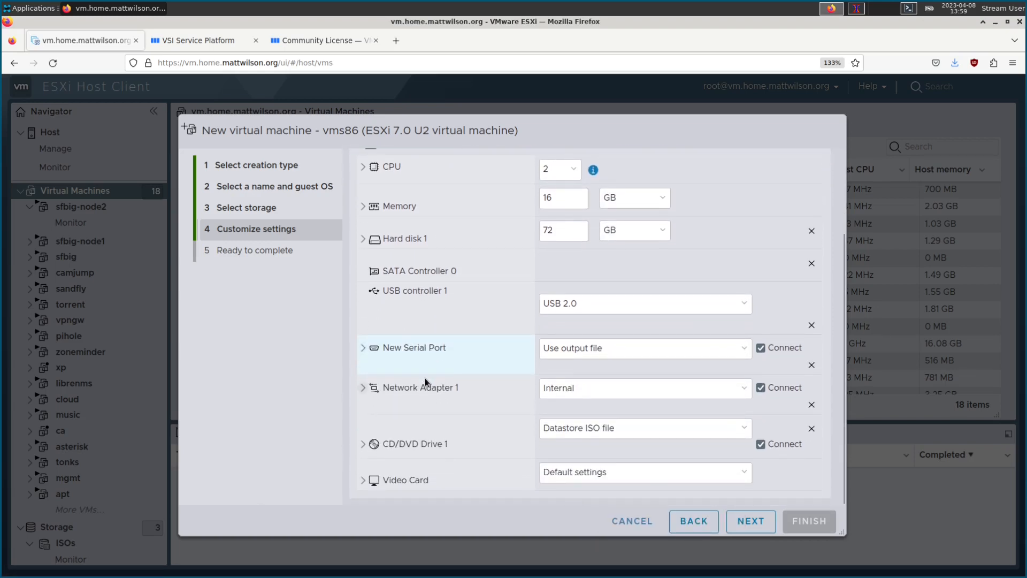
Step: Set the serial port type to Use network, then change it to Use named pipe
{"action": "left_click", "coordinate": [634, 351]}
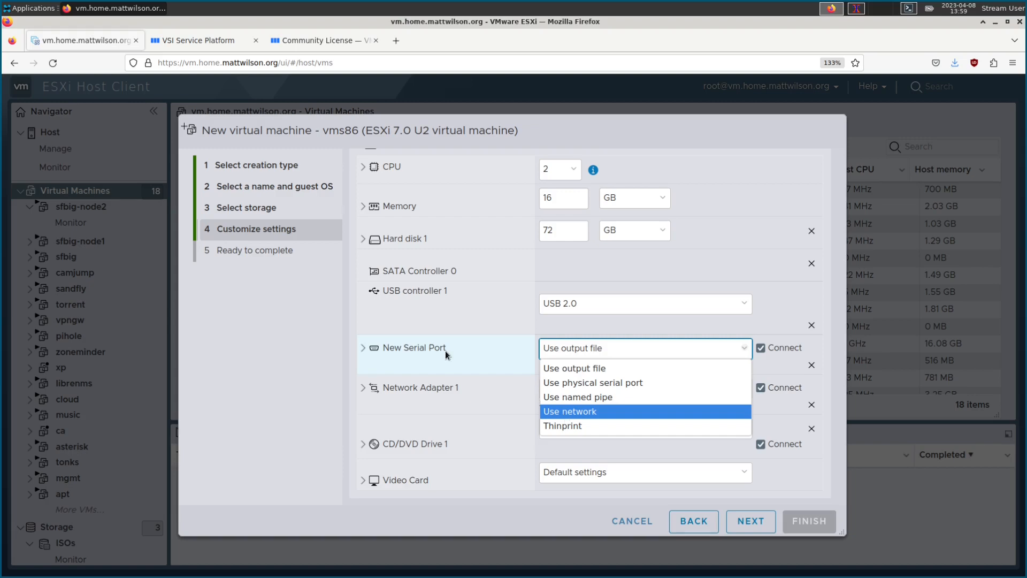
{"action": "left_click", "coordinate": [572, 413]}
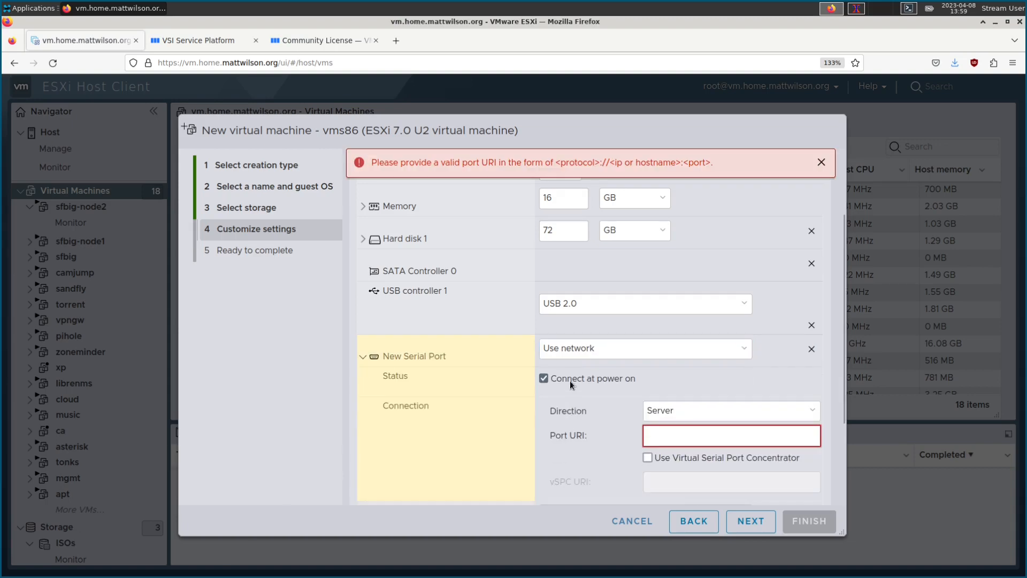
{"action": "left_click", "coordinate": [590, 353]}
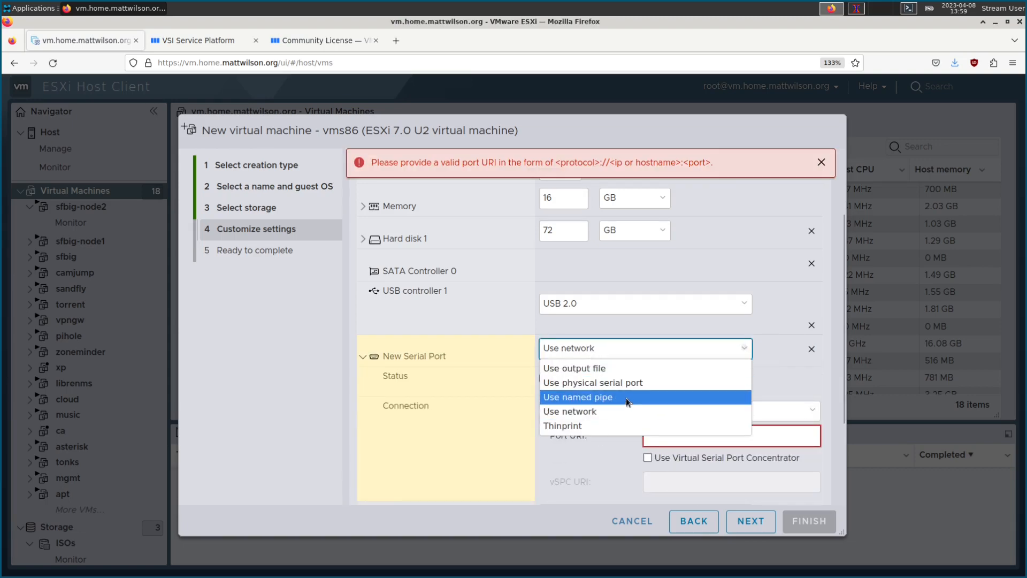
{"action": "left_click", "coordinate": [611, 396]}
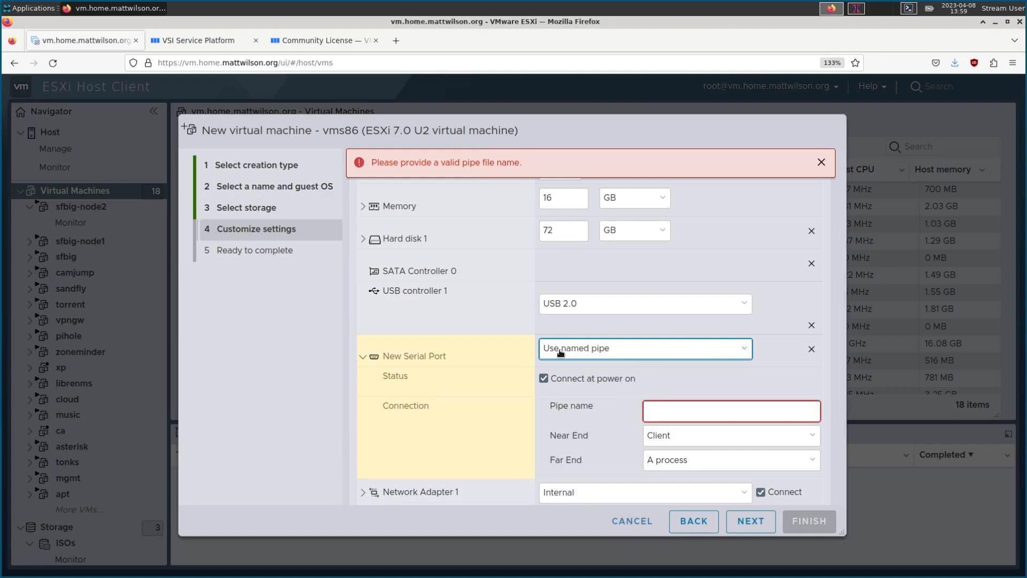
Step: Name the pipe vms_serial and set its near end to Server
{"action": "left_click", "coordinate": [677, 413]}
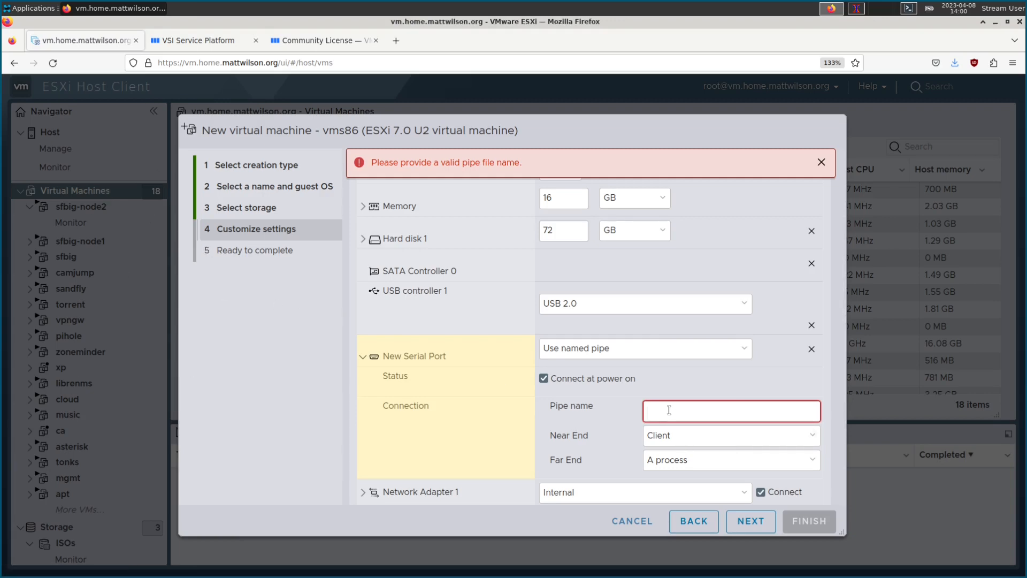
{"action": "type", "text": "vms_serial"}
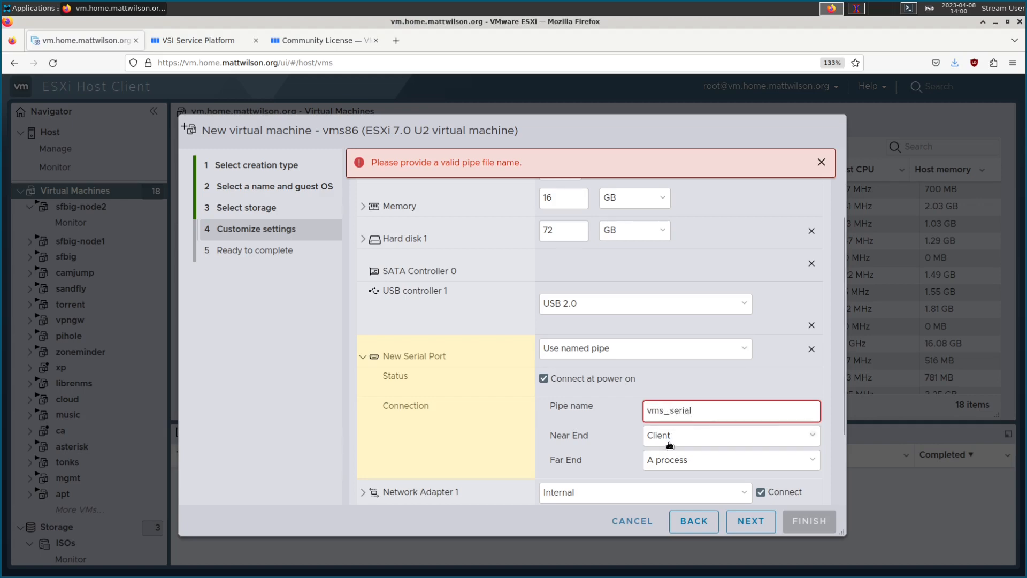
{"action": "left_click", "coordinate": [669, 445]}
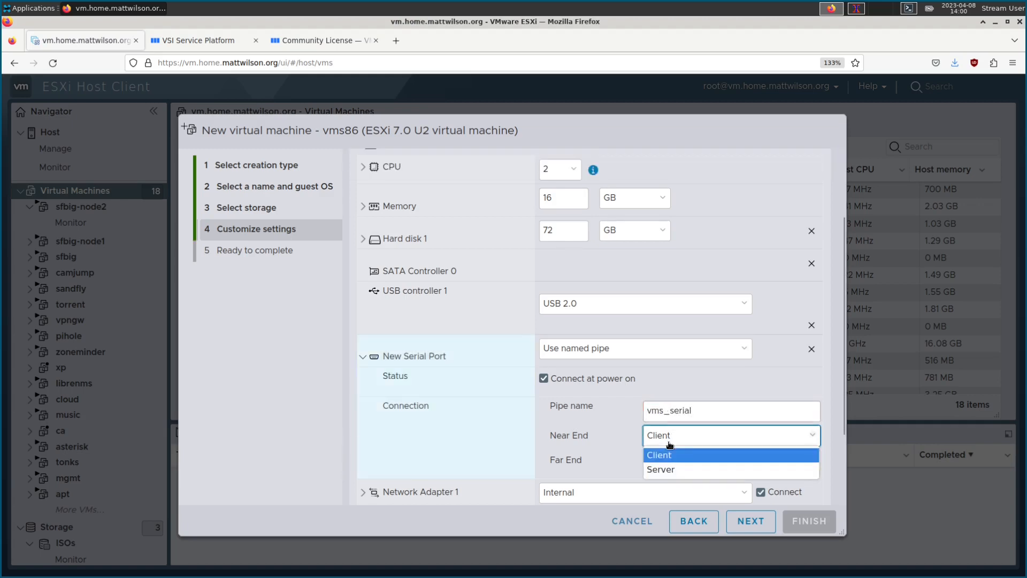
{"action": "left_click", "coordinate": [670, 469]}
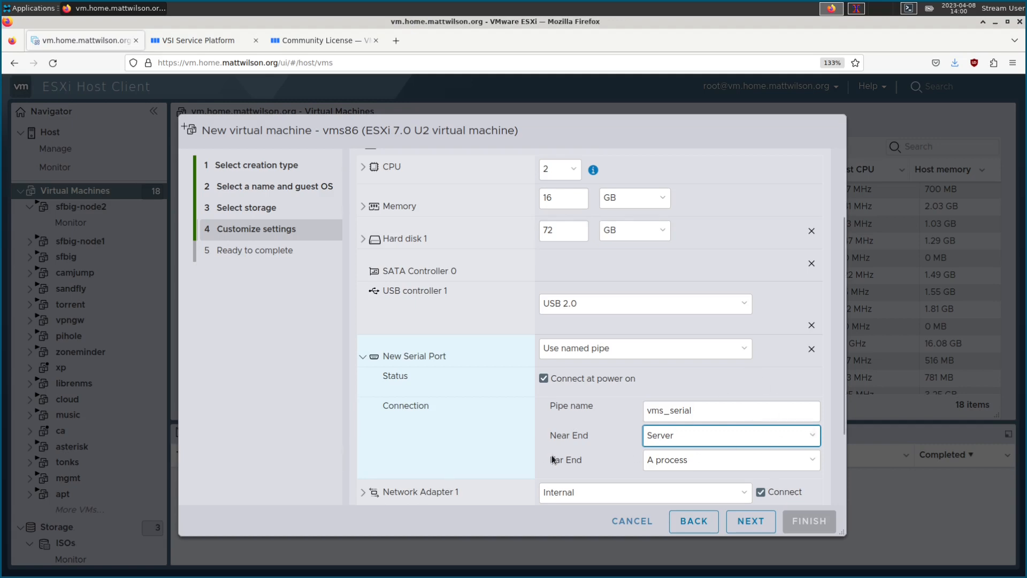
Step: Set the pipe's far end to A virtual machine
{"action": "left_click", "coordinate": [668, 460]}
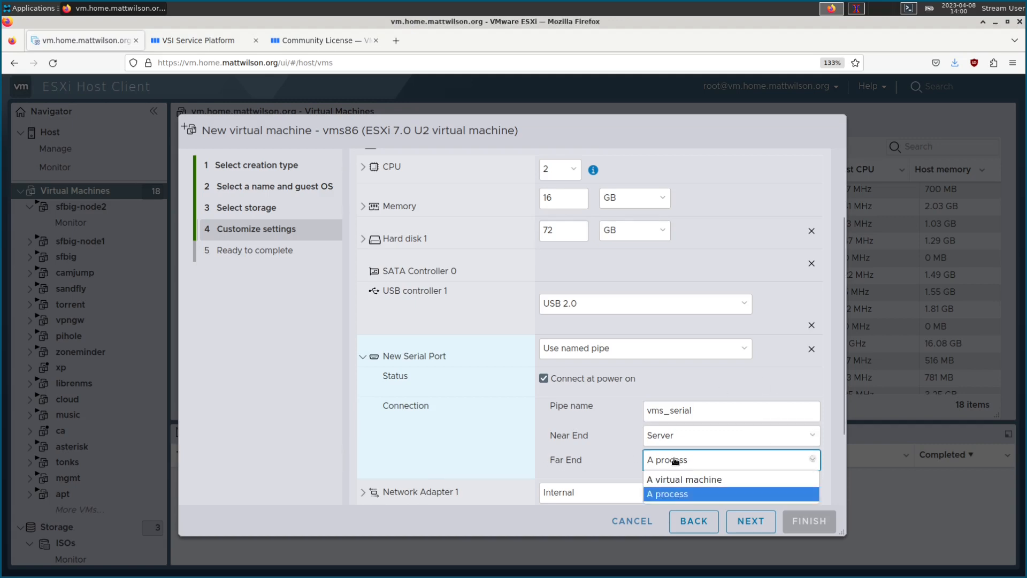
{"action": "left_click", "coordinate": [701, 481]}
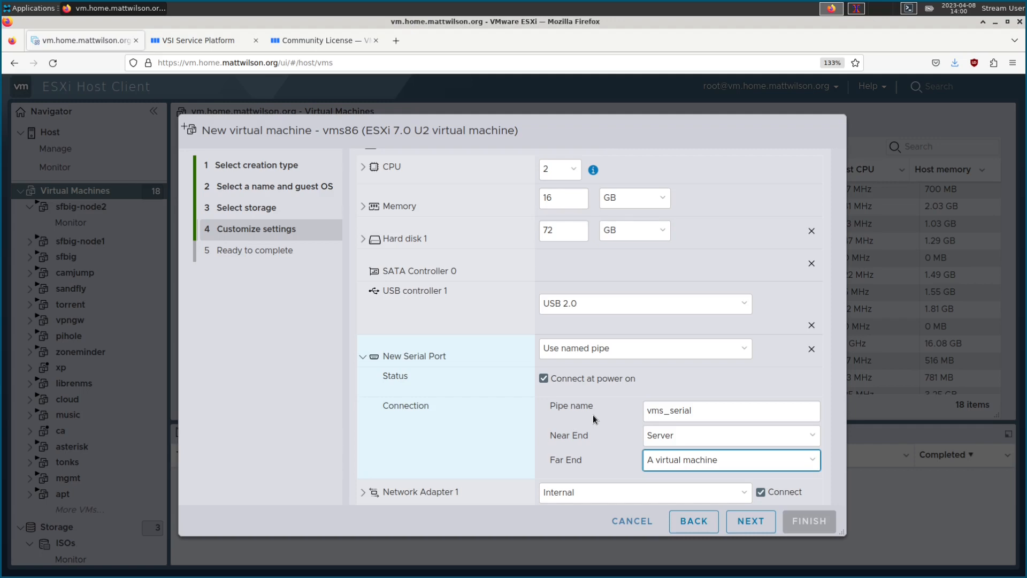
{"action": "double_click", "coordinate": [712, 411]}
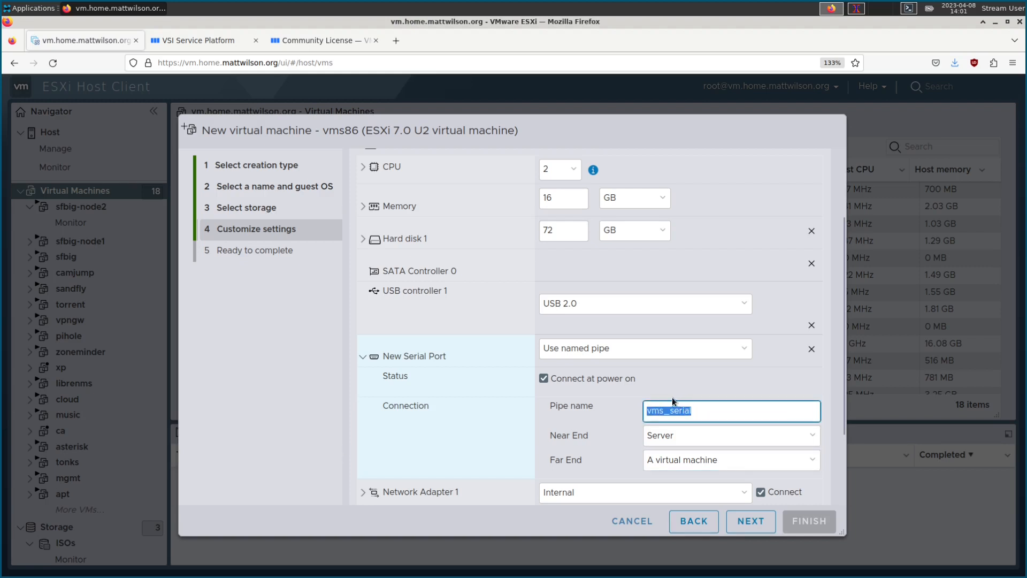
{"action": "scroll", "coordinate": [608, 403], "scroll_direction": "down", "scroll_amount": 2}
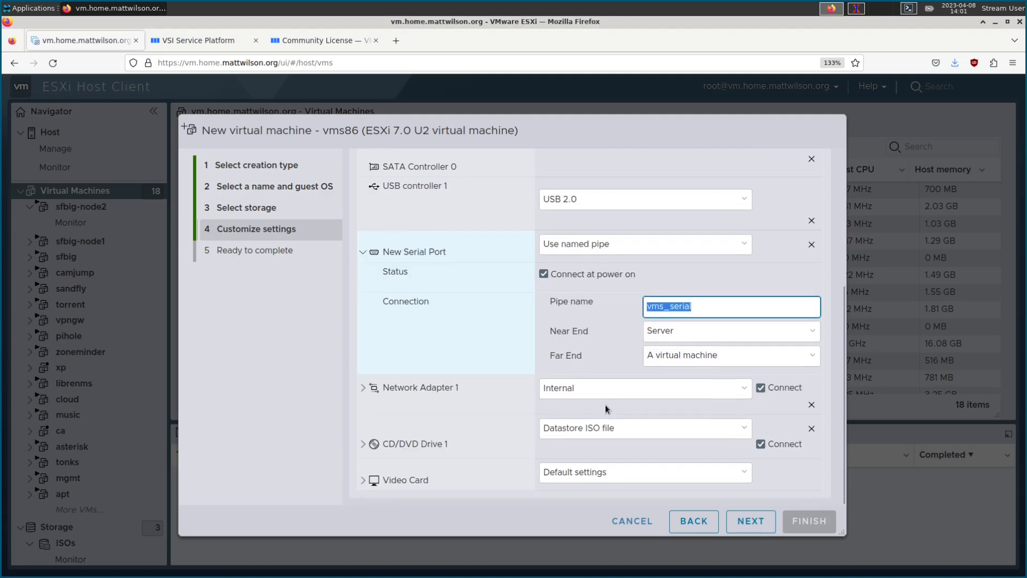
{"action": "scroll", "coordinate": [605, 405], "scroll_direction": "up", "scroll_amount": 4}
Step: Set vms86's boot firmware to EFI under VM Options and advance to the review page
{"action": "left_click", "coordinate": [490, 219]}
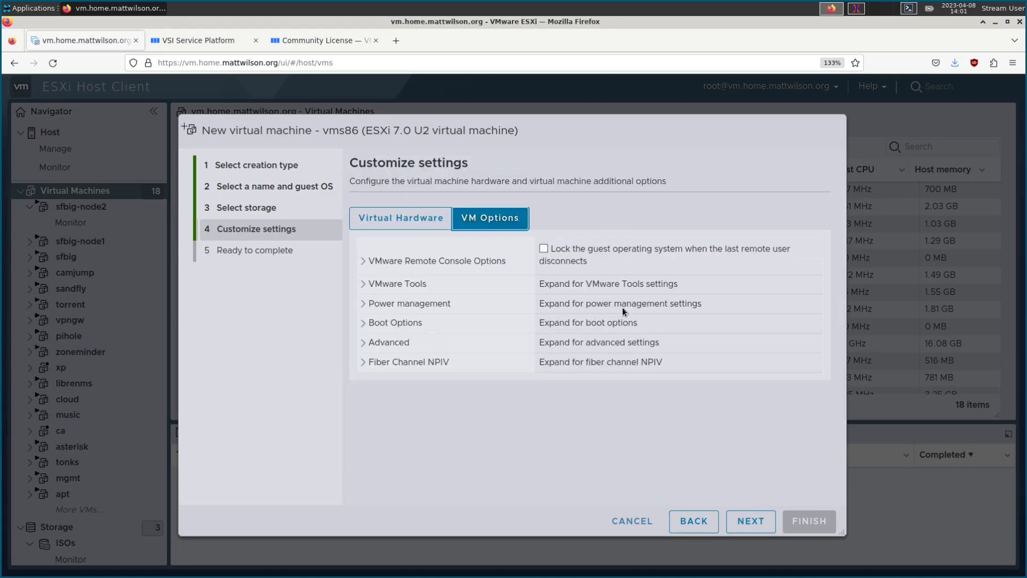
{"action": "left_click", "coordinate": [363, 323]}
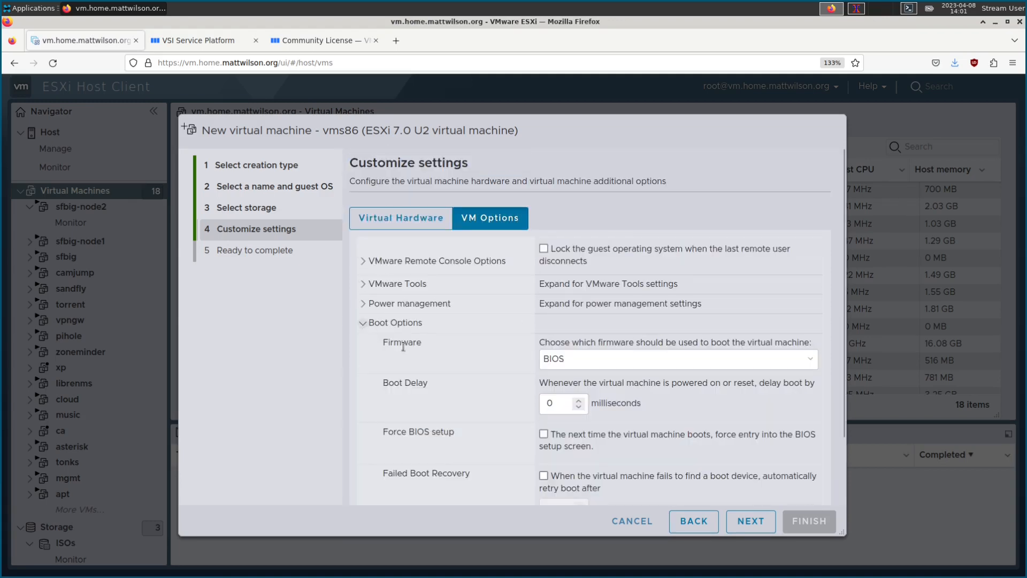
{"action": "left_click", "coordinate": [596, 360]}
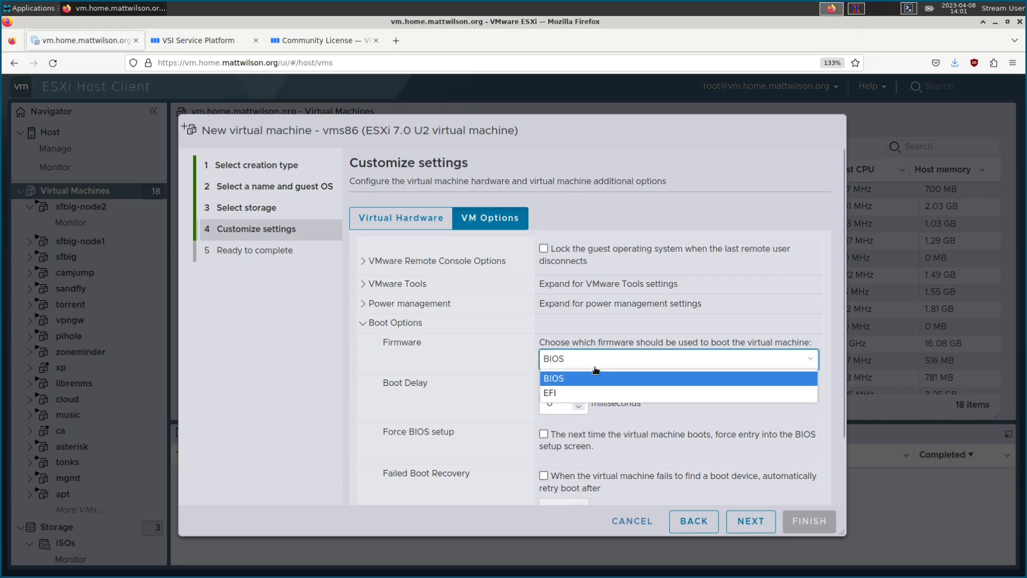
{"action": "left_click", "coordinate": [554, 394]}
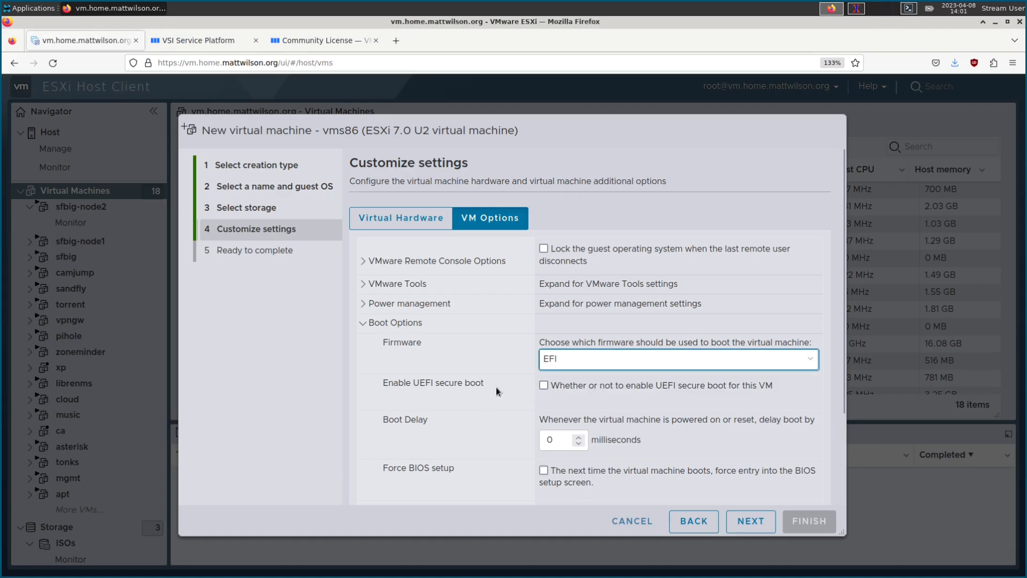
{"action": "scroll", "coordinate": [492, 391], "scroll_direction": "down", "scroll_amount": 3}
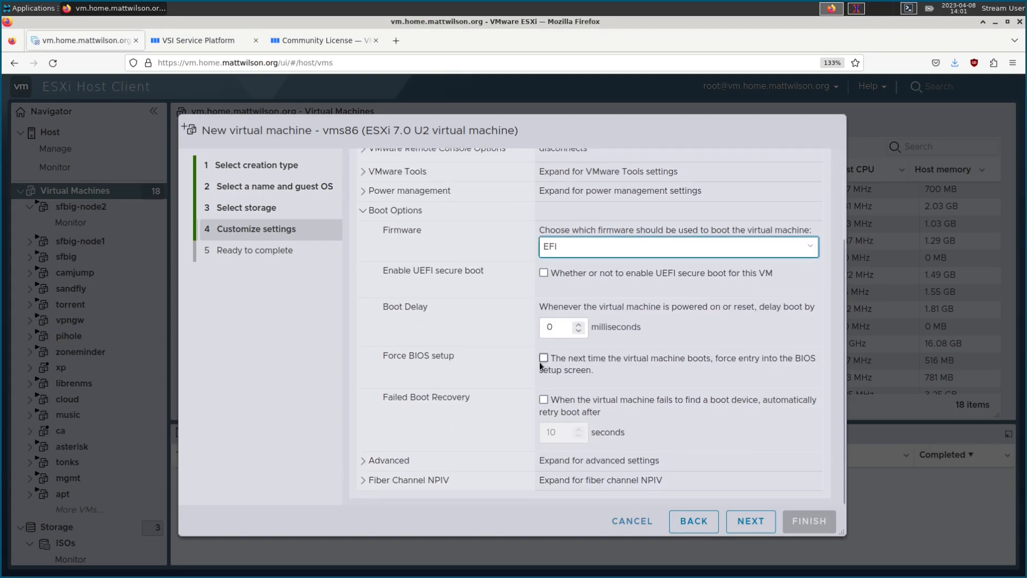
{"action": "scroll", "coordinate": [512, 377], "scroll_direction": "up", "scroll_amount": 3}
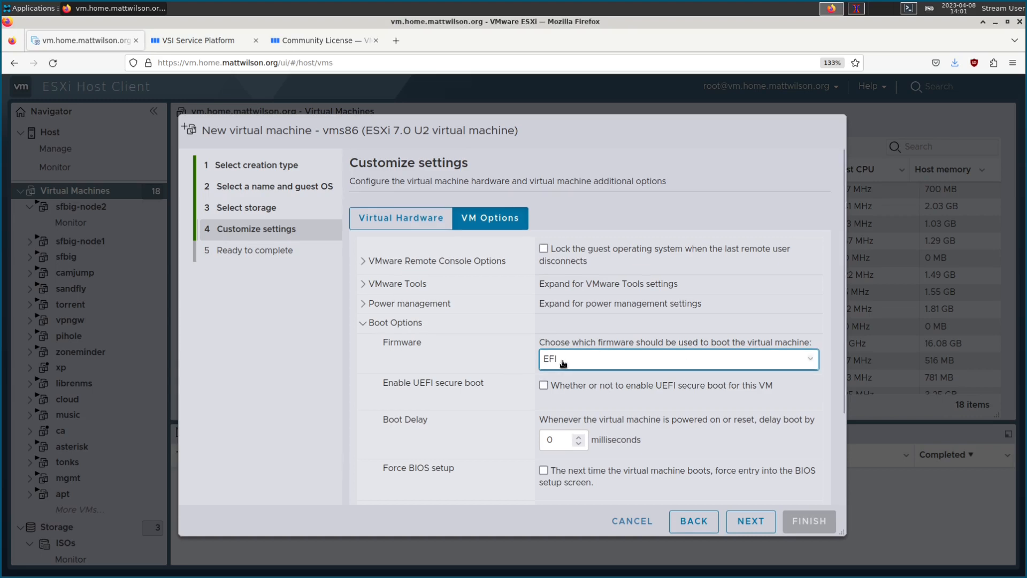
{"action": "left_click", "coordinate": [745, 525]}
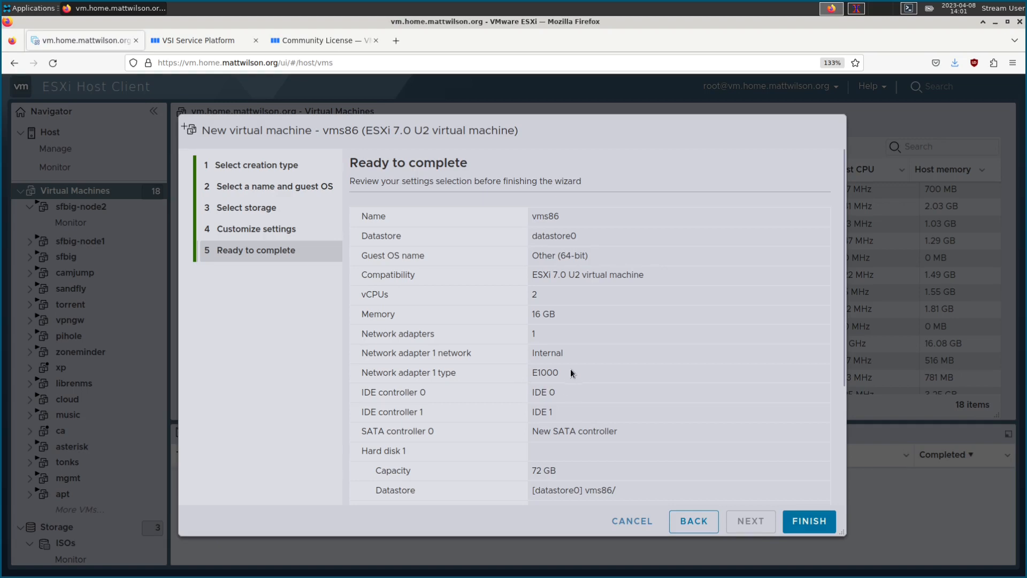
Step: Review the vms86 summary (2 vCPUs, 16 GB memory, E1000 on Internal) and finish creating it
{"action": "scroll", "coordinate": [596, 352], "scroll_direction": "down", "scroll_amount": 3}
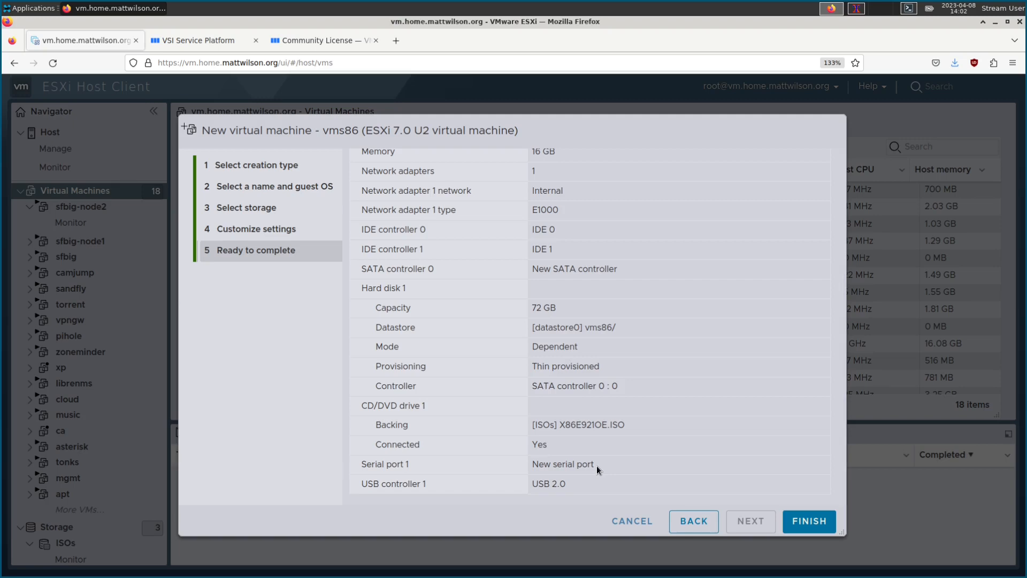
{"action": "scroll", "coordinate": [657, 439], "scroll_direction": "up", "scroll_amount": 5}
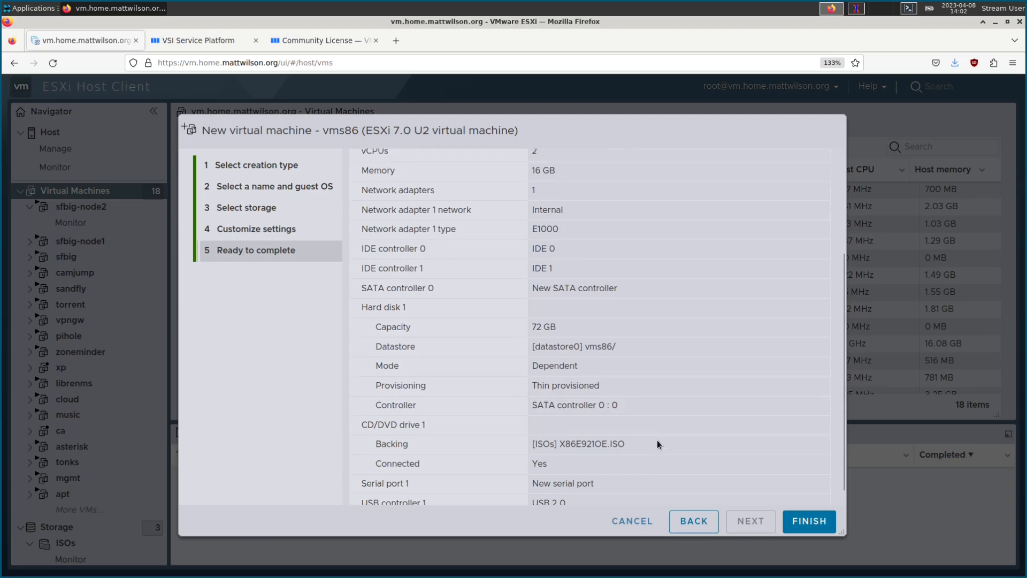
{"action": "scroll", "coordinate": [603, 343], "scroll_direction": "down", "scroll_amount": 3}
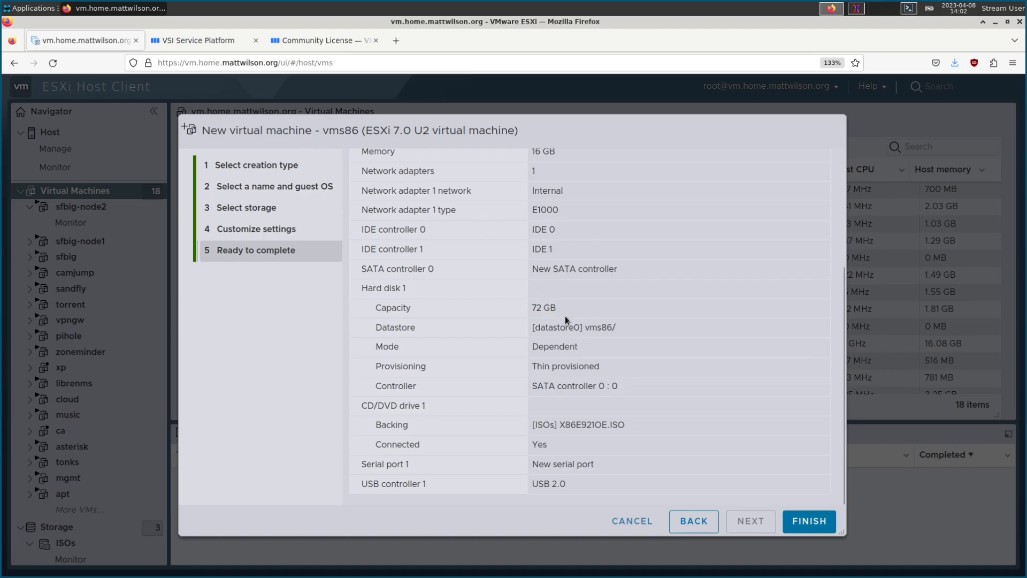
{"action": "left_click", "coordinate": [810, 525]}
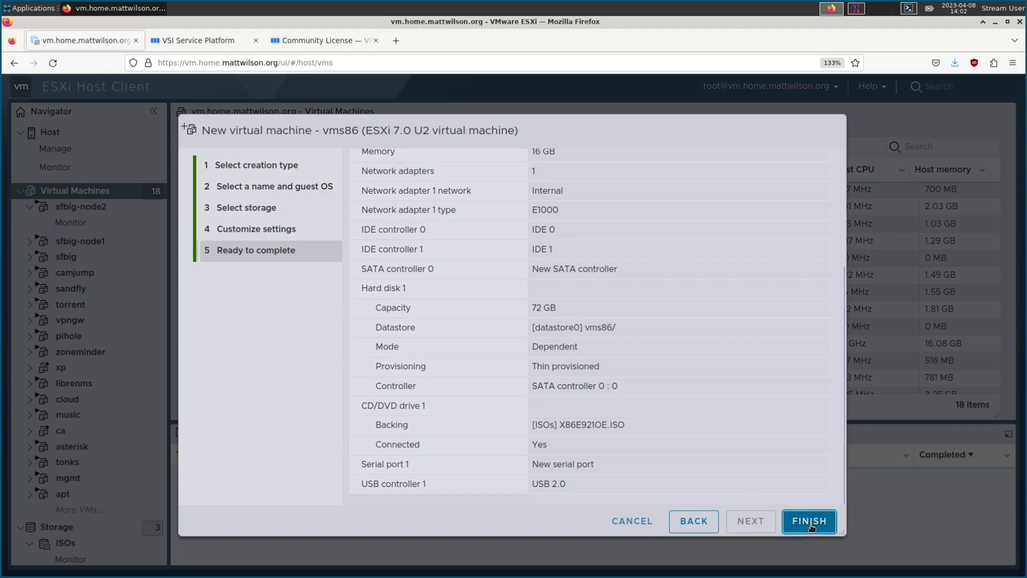
{"action": "scroll", "coordinate": [397, 330], "scroll_direction": "down", "scroll_amount": 3}
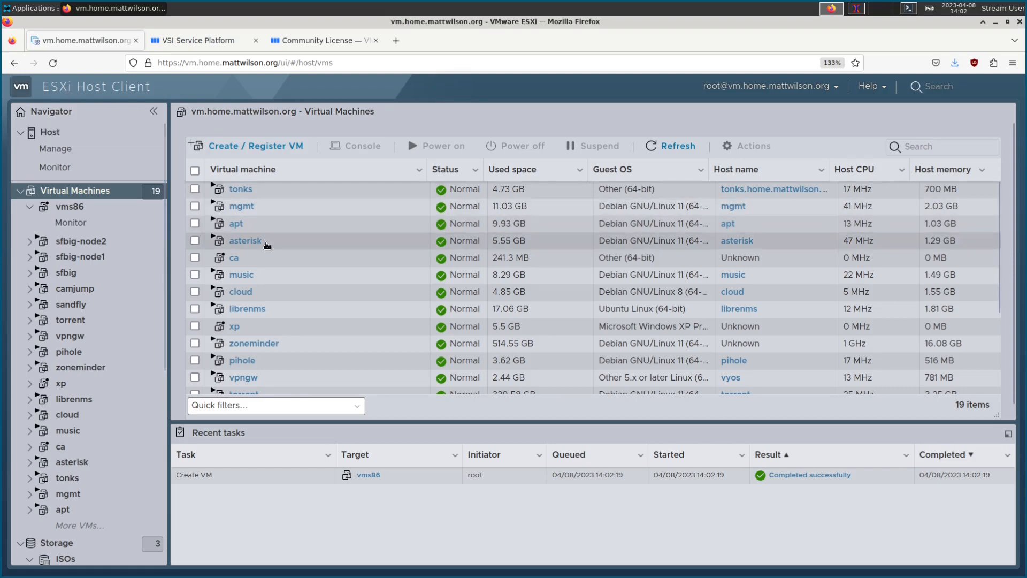
Step: Open the apt virtual machine's page and look over its guest OS, networking and hardware summary
{"action": "left_click", "coordinate": [237, 227]}
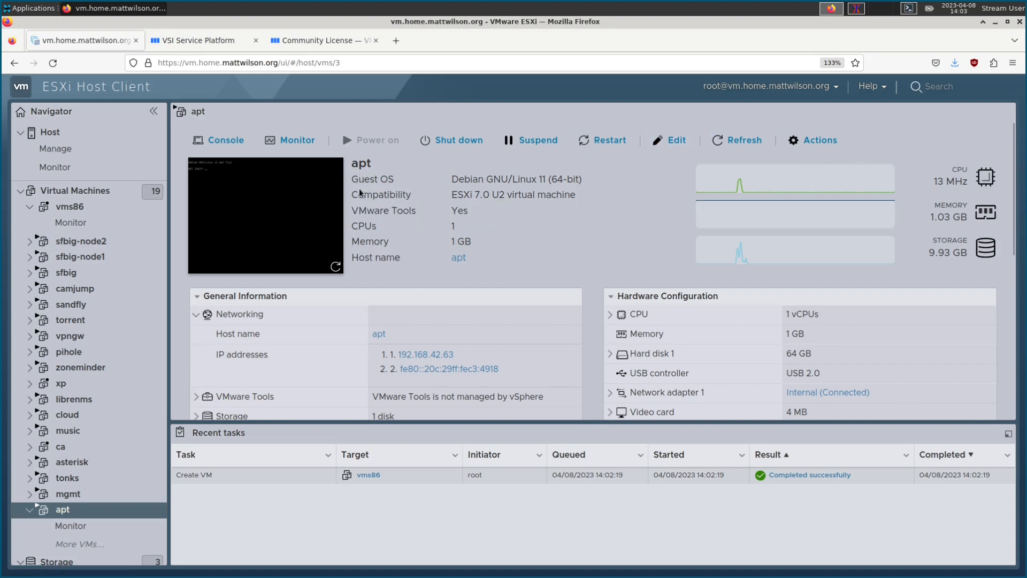
{"action": "scroll", "coordinate": [705, 353], "scroll_direction": "down", "scroll_amount": 3}
{"action": "scroll", "coordinate": [690, 321], "scroll_direction": "up", "scroll_amount": 3}
Step: SSH to the apt host, accept its host key, then abort the failing password login
{"action": "left_click", "coordinate": [857, 8]}
{"action": "type", "text": "ssh apt.la"}
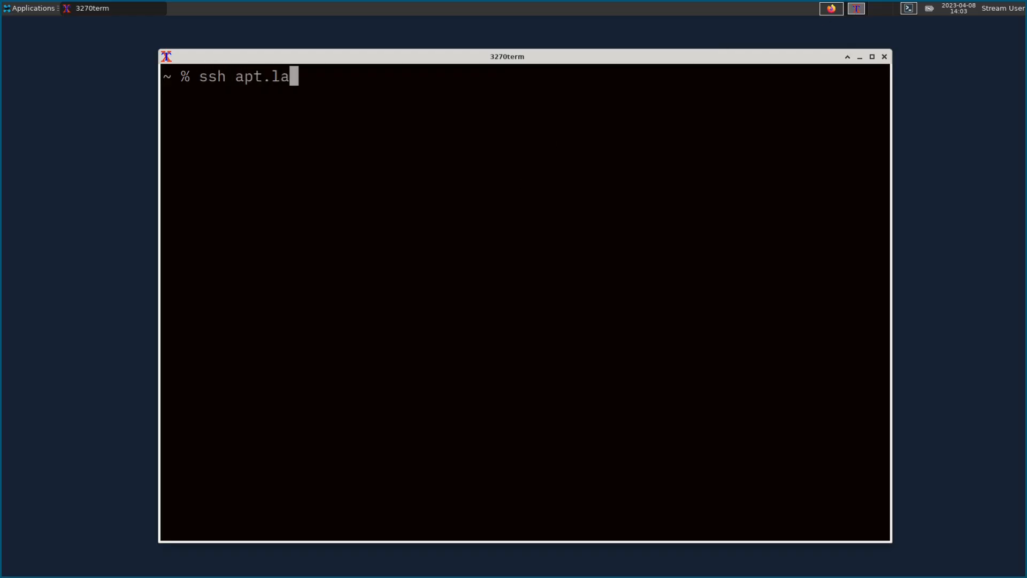
{"action": "type", "text": "b.mattwilson.org"}
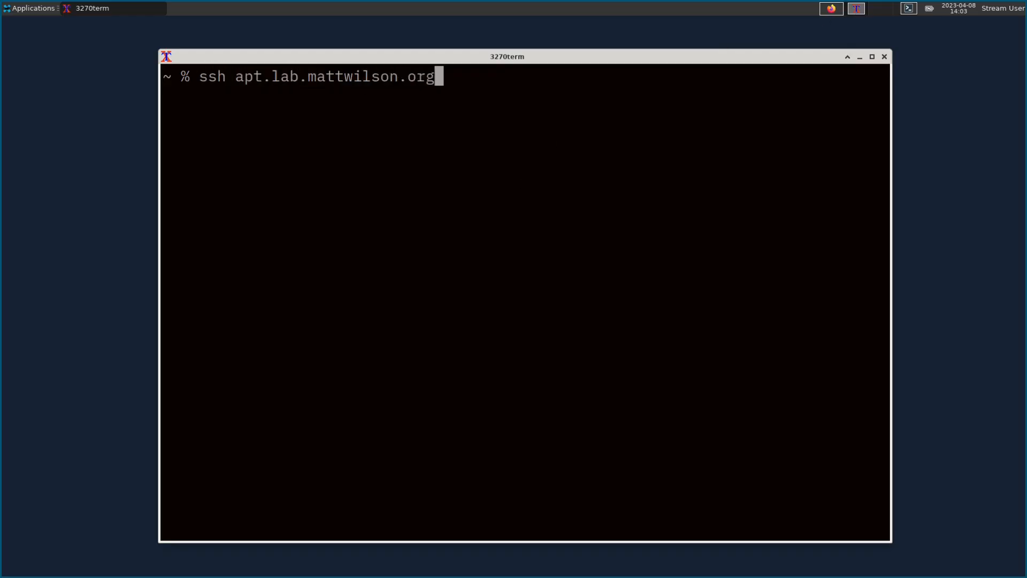
{"action": "key", "text": "Return"}
{"action": "type", "text": "yes"}
{"action": "key", "text": "Return"}
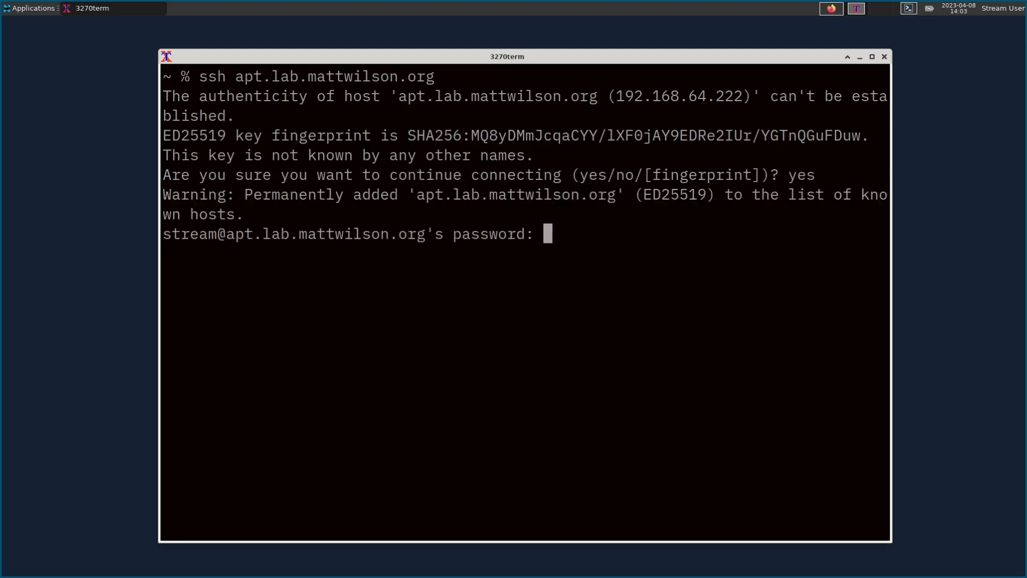
{"action": "key", "text": "Return"}
{"action": "key", "text": "ctrl+c"}
Step: Reconnect to apt with your user account, unlock the SSH key, and run sudo shutdown -h now
{"action": "key", "text": "Up"}
{"action": "key", "text": "Left"}
{"action": "key", "text": "Left"}
{"action": "key", "text": "Left"}
{"action": "key", "text": "Left"}
{"action": "key", "text": "Left"}
{"action": "key", "text": "Left"}
{"action": "key", "text": "Left"}
{"action": "key", "text": "Left"}
{"action": "key", "text": "Left"}
{"action": "key", "text": "Left"}
{"action": "key", "text": "Left"}
{"action": "key", "text": "Left"}
{"action": "key", "text": "Left"}
{"action": "key", "text": "Left"}
{"action": "key", "text": "Left"}
{"action": "key", "text": "Left"}
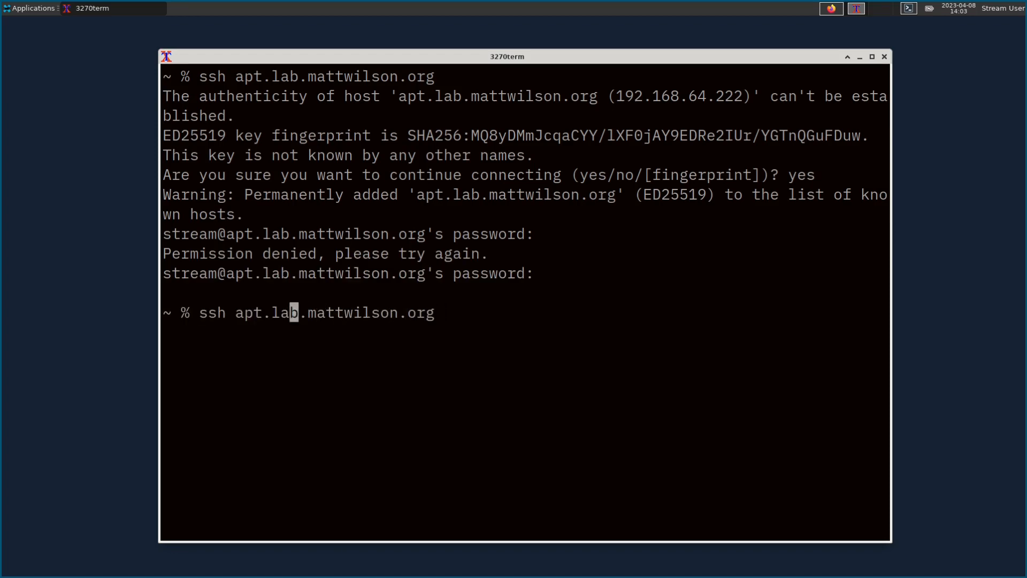
{"action": "key", "text": "Left"}
{"action": "key", "text": "Left"}
{"action": "key", "text": "Left"}
{"action": "key", "text": "Left"}
{"action": "key", "text": "Left"}
{"action": "key", "text": "Left"}
{"action": "type", "text": "mwilson@"}
{"action": "key", "text": "Return"}
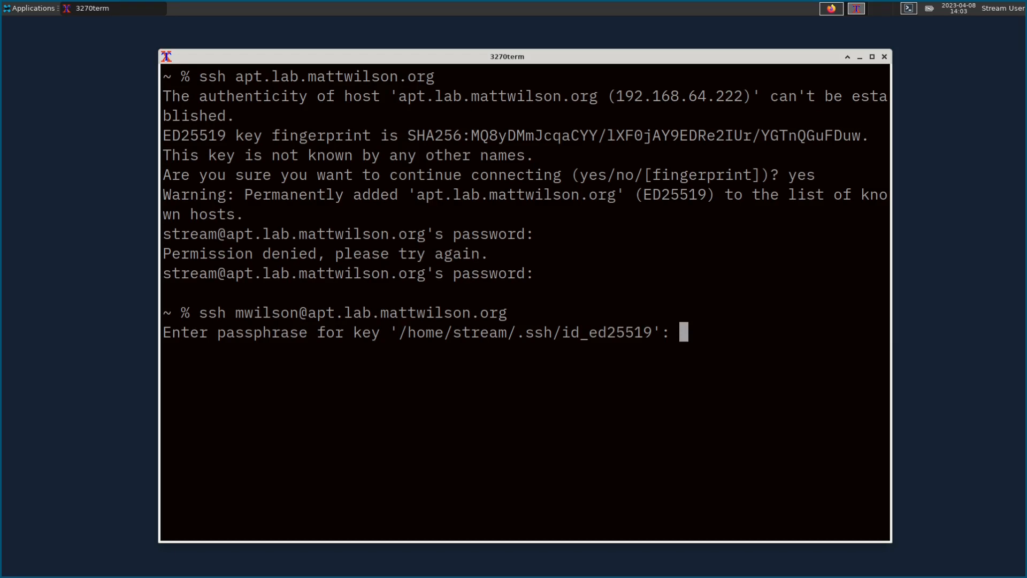
{"action": "key", "text": "Return"}
{"action": "type", "text": "sudo shutdo"}
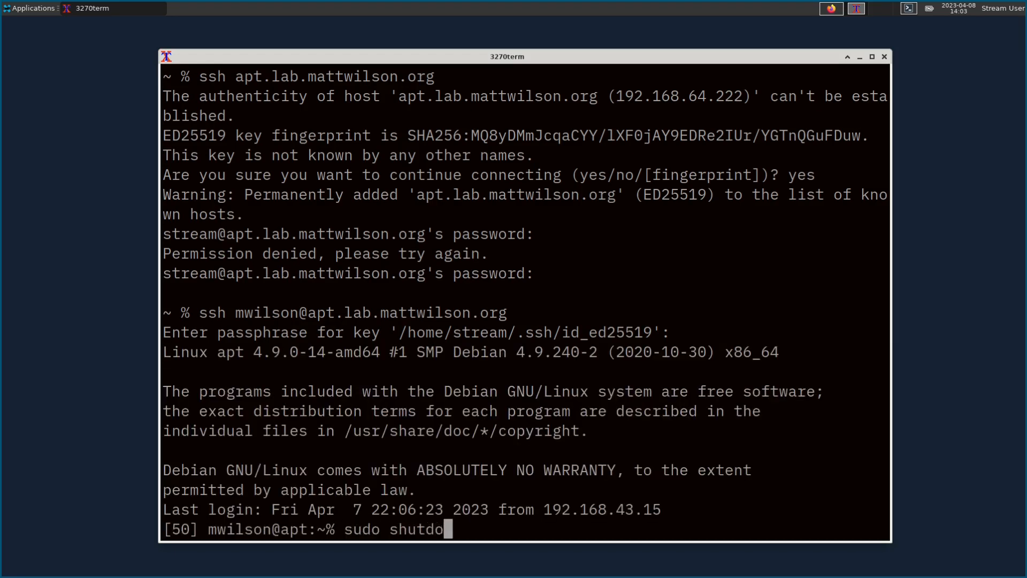
{"action": "type", "text": "wn -h now"}
{"action": "key", "text": "Return"}
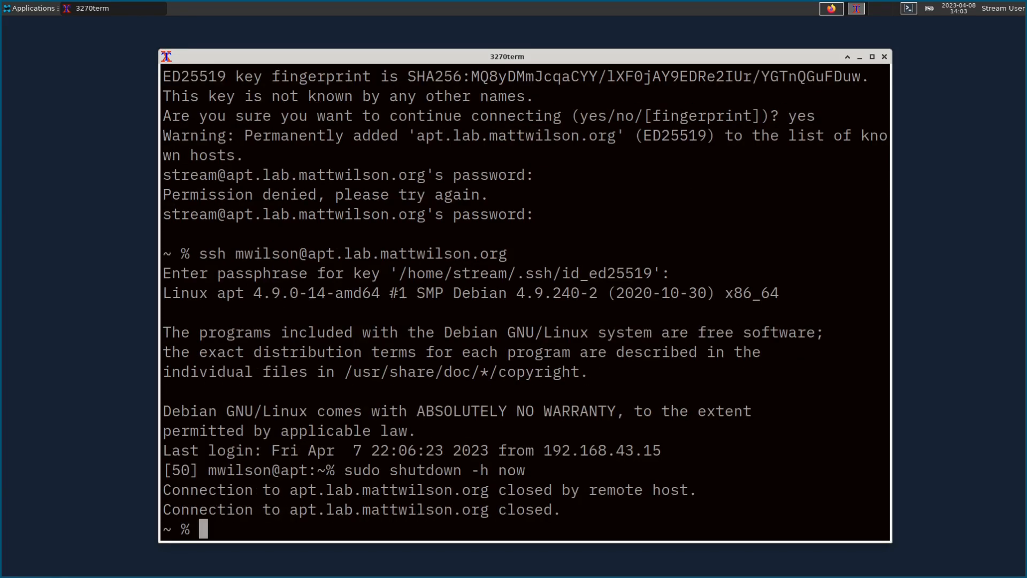
Step: Back in ESXi, close apt's console and refresh to show it powered off
{"action": "left_click", "coordinate": [831, 9]}
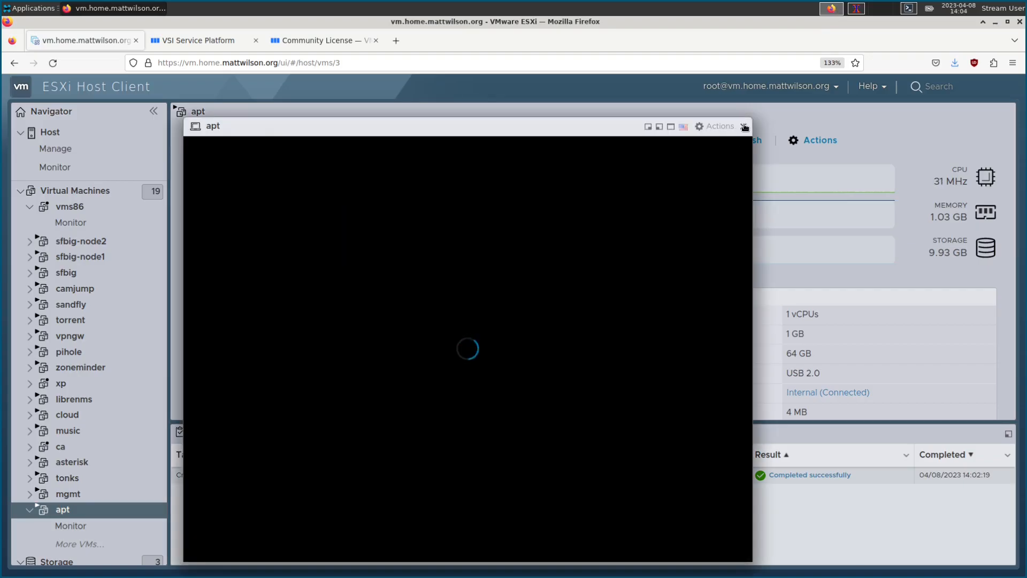
{"action": "left_click", "coordinate": [745, 127]}
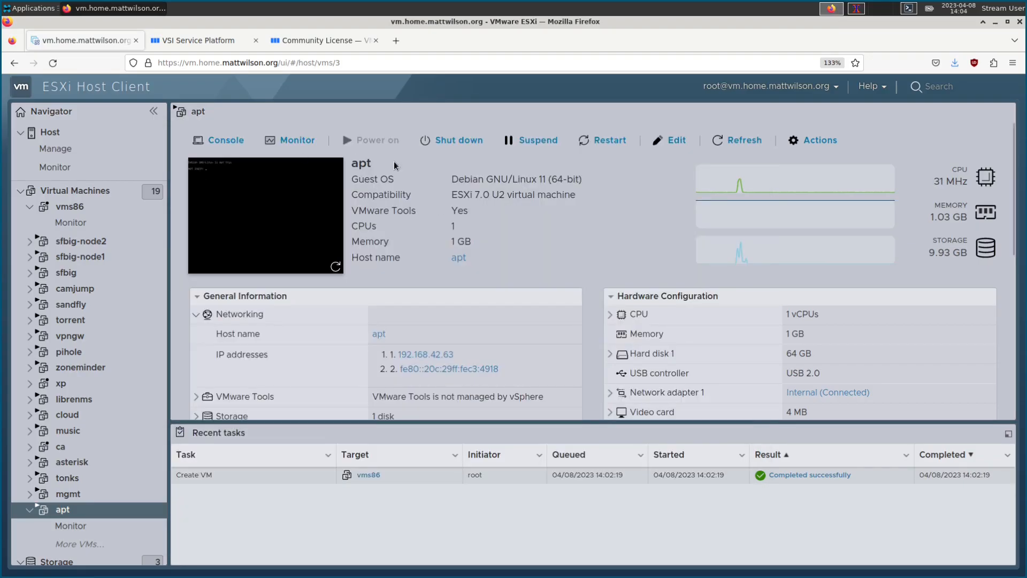
{"action": "left_click", "coordinate": [744, 140]}
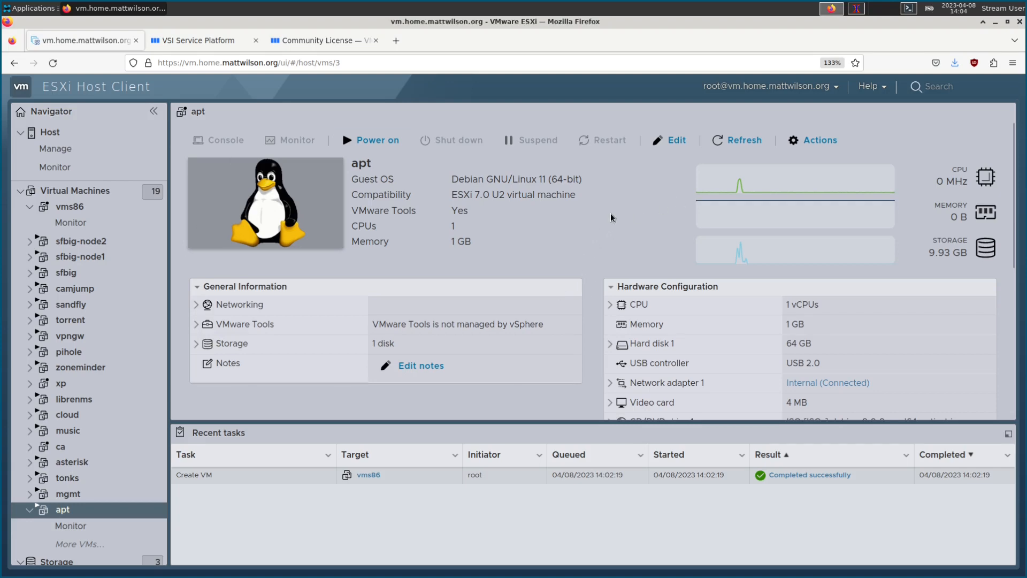
Step: Add a serial port to apt using named pipe vms_serial with far end a virtual machine, and save
{"action": "left_click", "coordinate": [675, 141]}
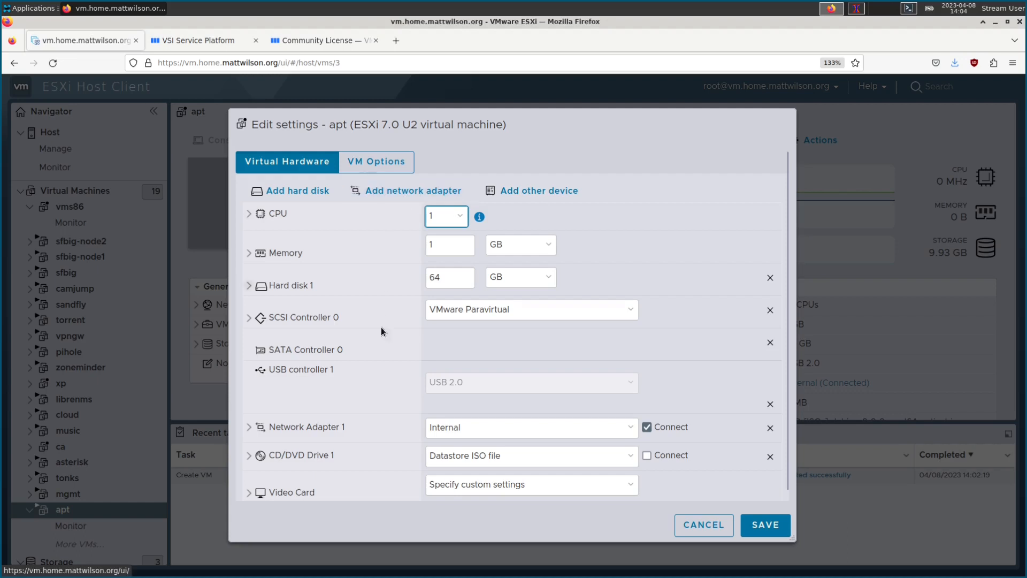
{"action": "left_click", "coordinate": [542, 191]}
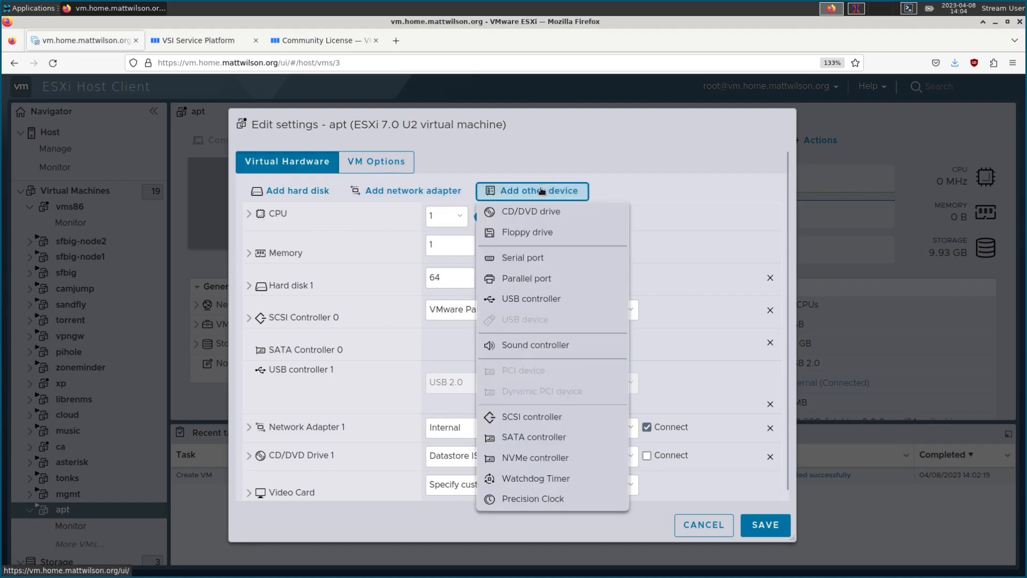
{"action": "left_click", "coordinate": [523, 258]}
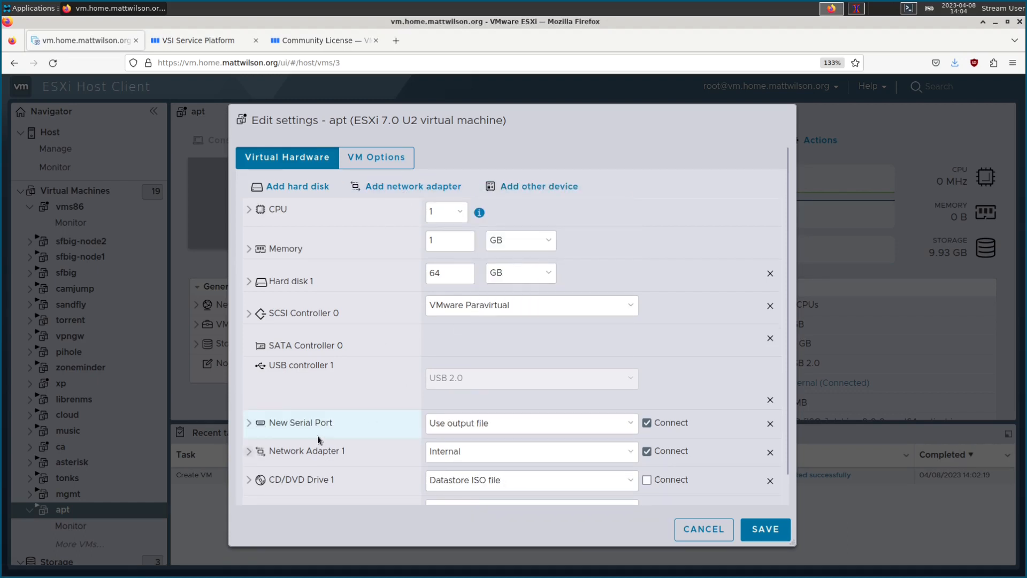
{"action": "left_click", "coordinate": [482, 428]}
{"action": "left_click", "coordinate": [473, 473]}
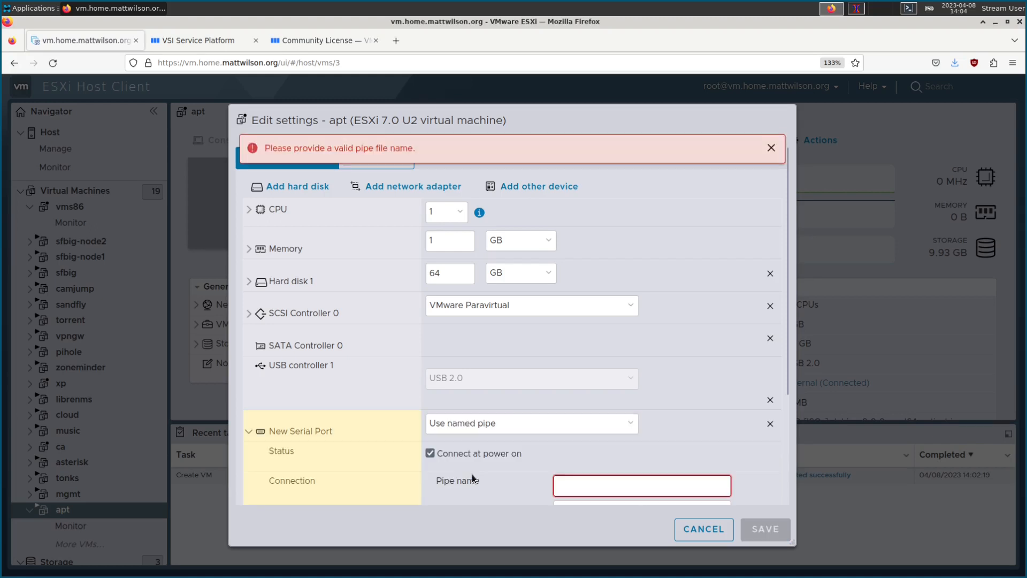
{"action": "scroll", "coordinate": [472, 474], "scroll_direction": "down", "scroll_amount": 2}
{"action": "left_click", "coordinate": [604, 436]}
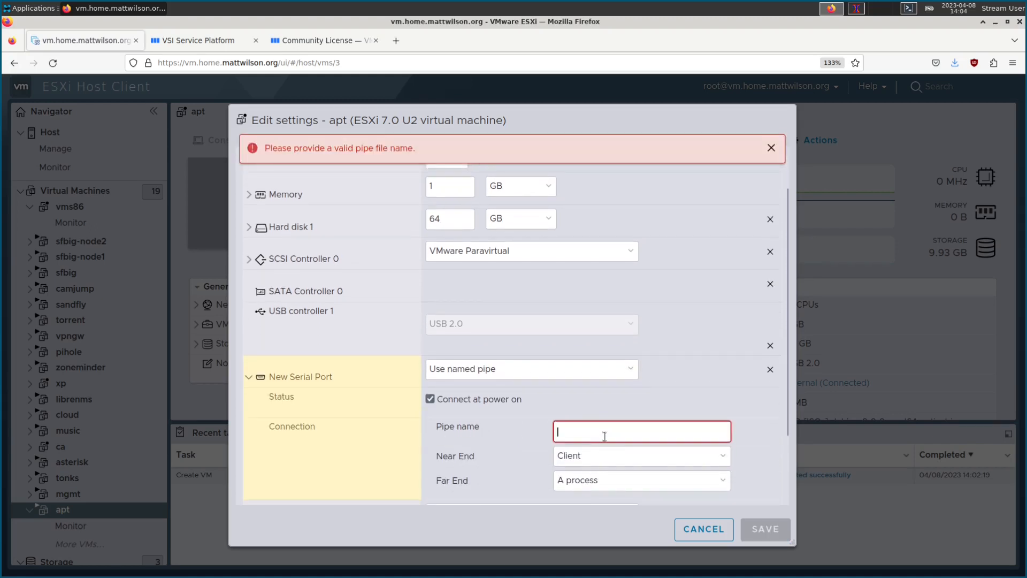
{"action": "type", "text": "vms_serial"}
{"action": "left_click", "coordinate": [585, 483]}
{"action": "left_click", "coordinate": [583, 503]}
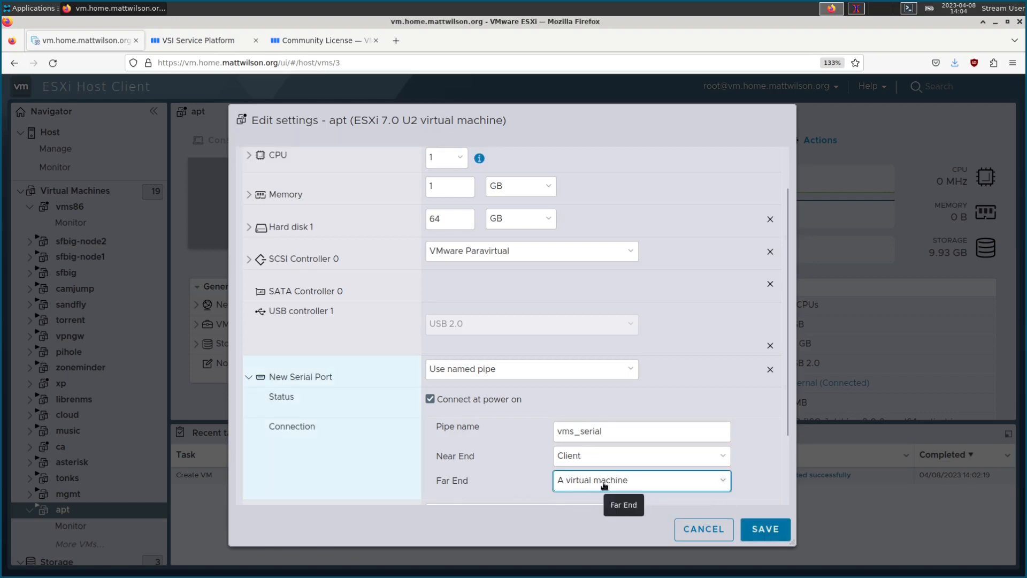
{"action": "scroll", "coordinate": [599, 465], "scroll_direction": "down", "scroll_amount": 1}
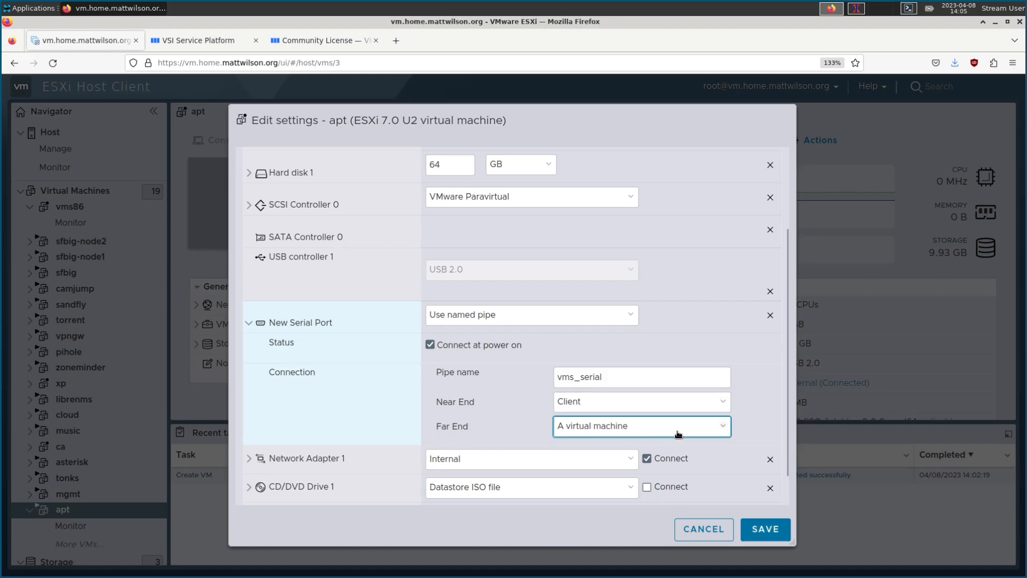
{"action": "left_click", "coordinate": [762, 529]}
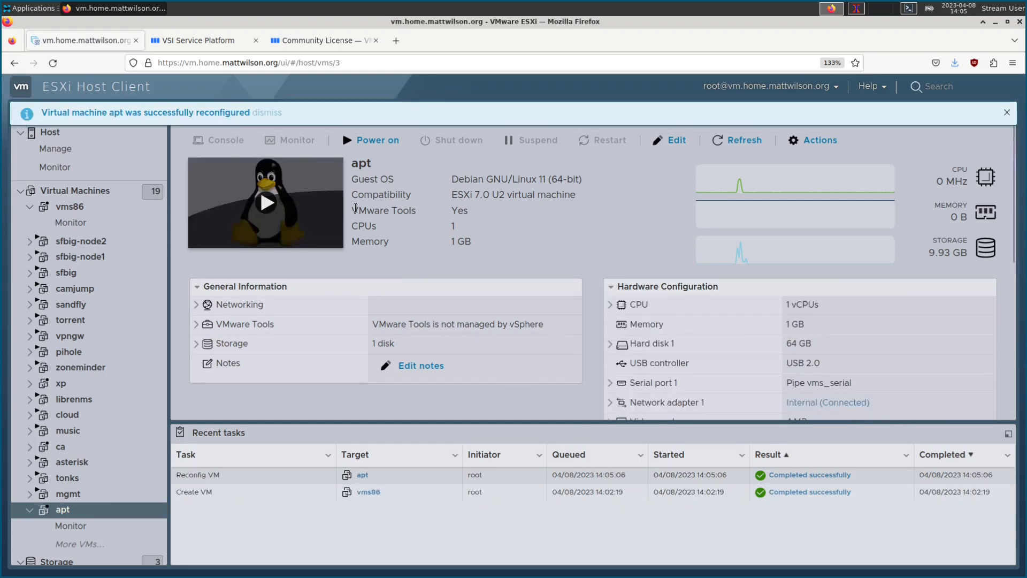
Step: Power on apt, confirm its console reaches the login prompt, and go back to the terminal
{"action": "left_click", "coordinate": [373, 140]}
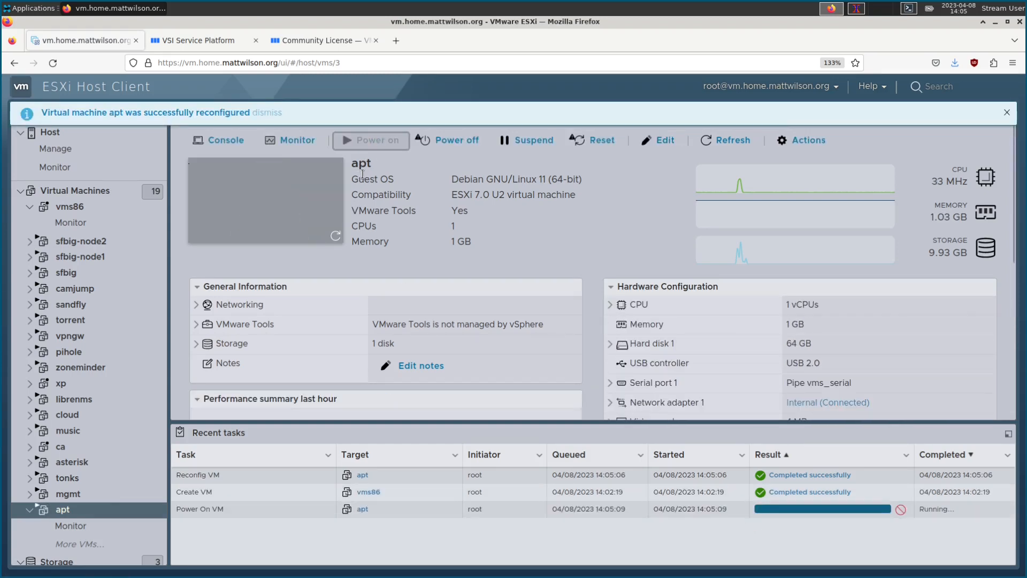
{"action": "left_click", "coordinate": [255, 203]}
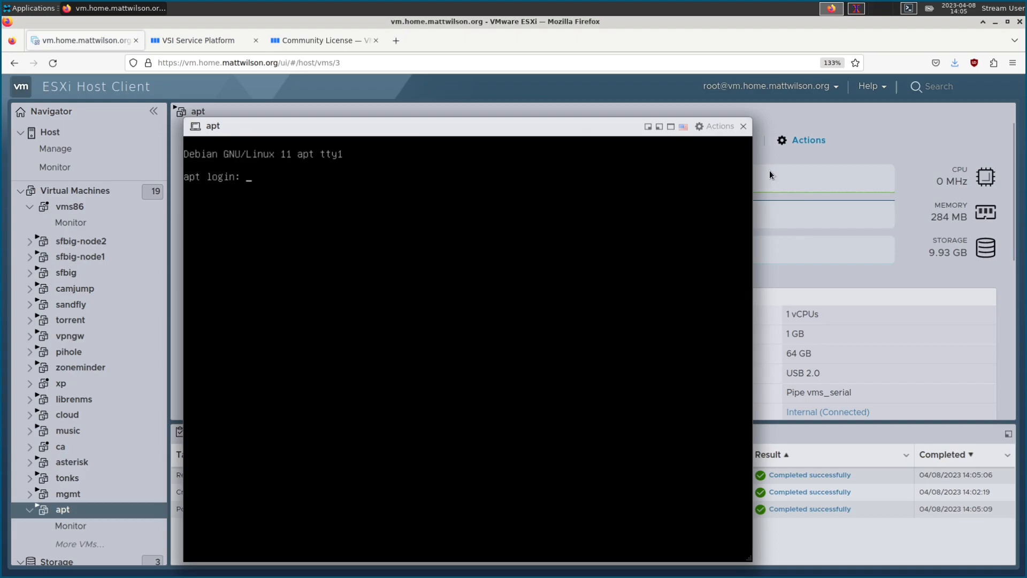
{"action": "left_click", "coordinate": [743, 126]}
{"action": "left_click", "coordinate": [859, 8]}
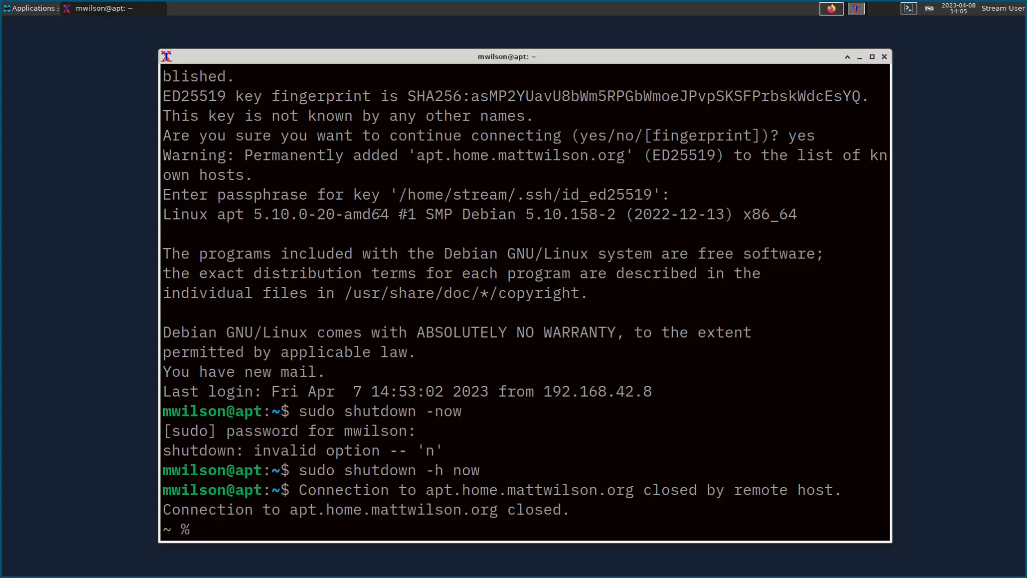
Step: Reconnect to apt over SSH and list its serial devices with ls /dev/ttyS*
{"action": "key", "text": "Up"}
{"action": "key", "text": "Return"}
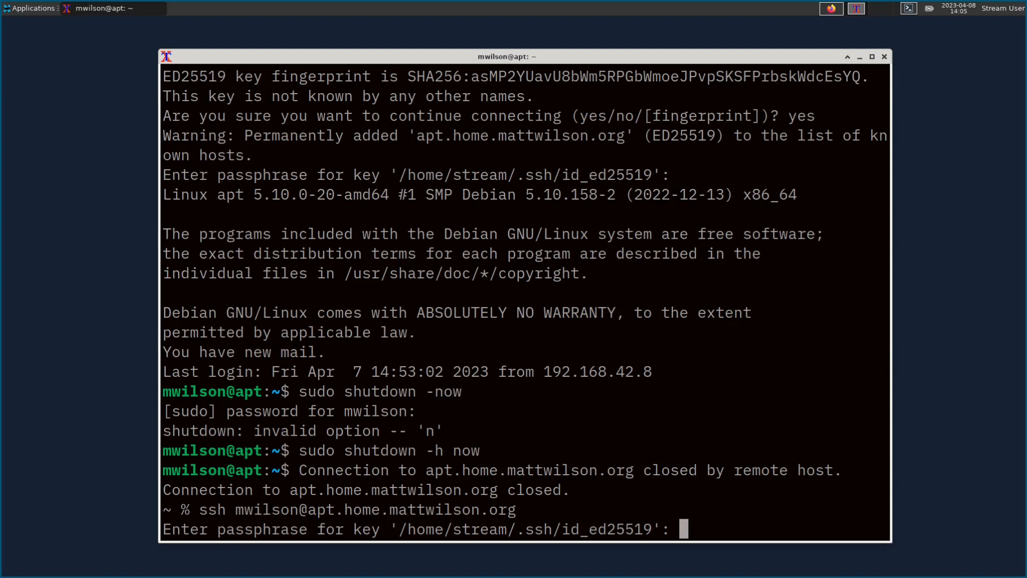
{"action": "key", "text": "Return"}
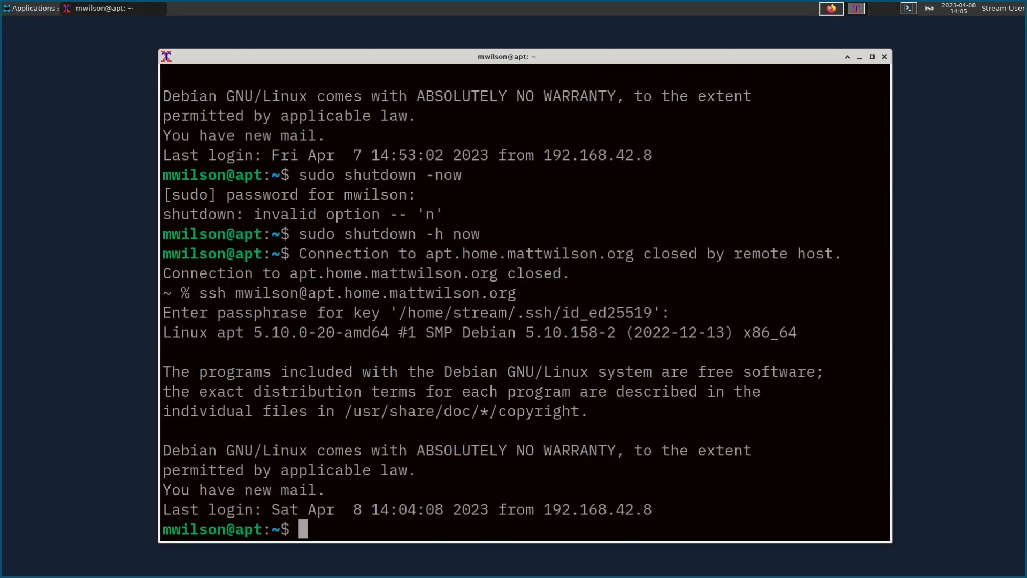
{"action": "type", "text": "ls /dev/"}
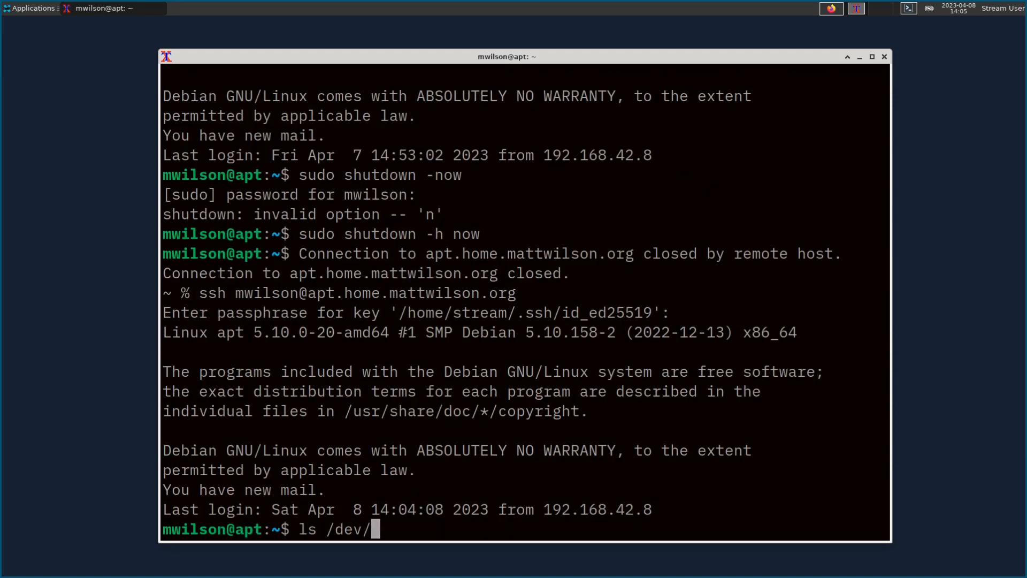
{"action": "type", "text": "ttyS*"}
{"action": "key", "text": "Return"}
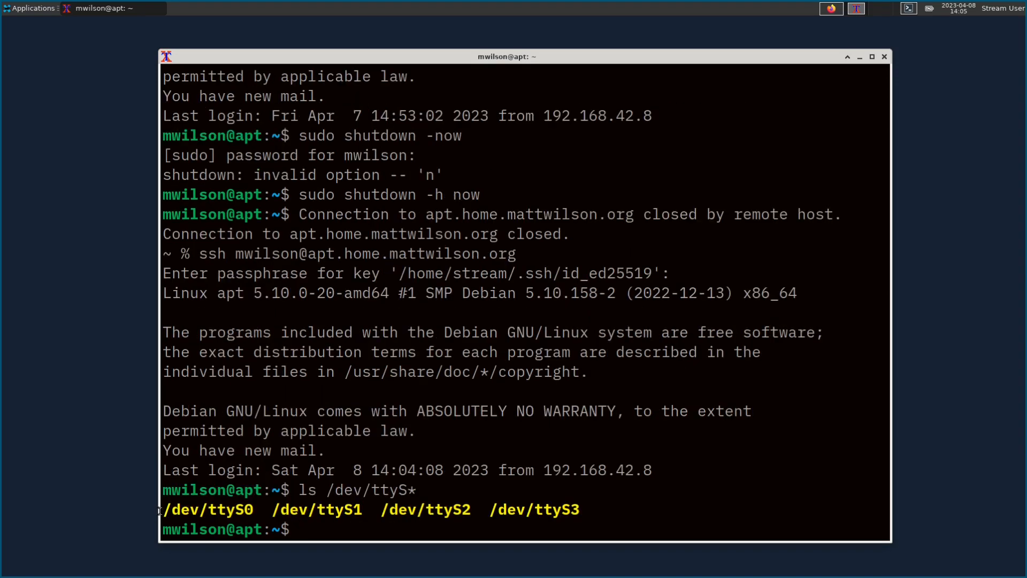
{"action": "left_click_drag", "start_coordinate": [161, 509], "coordinate": [259, 508]}
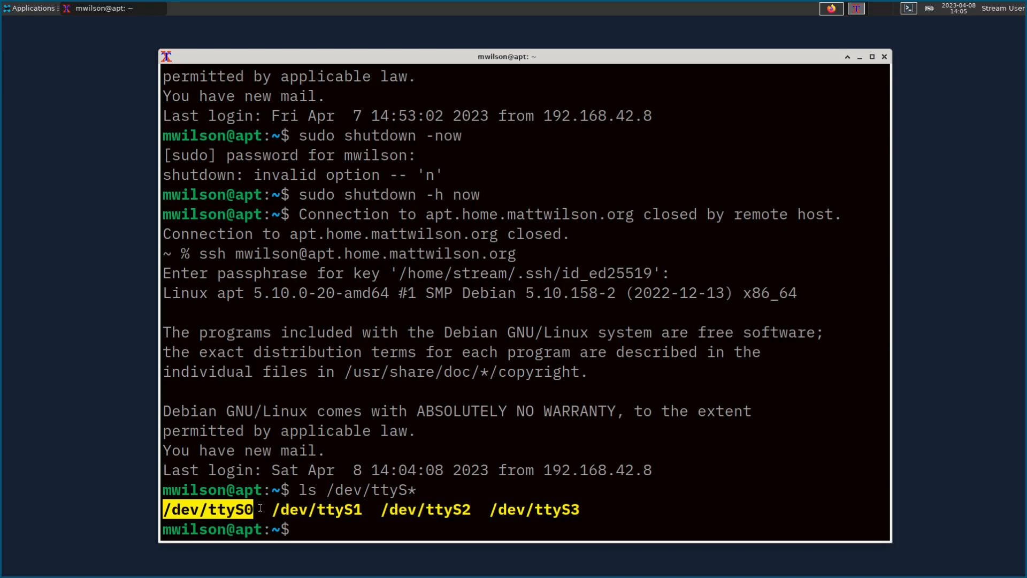
{"action": "left_click", "coordinate": [249, 509]}
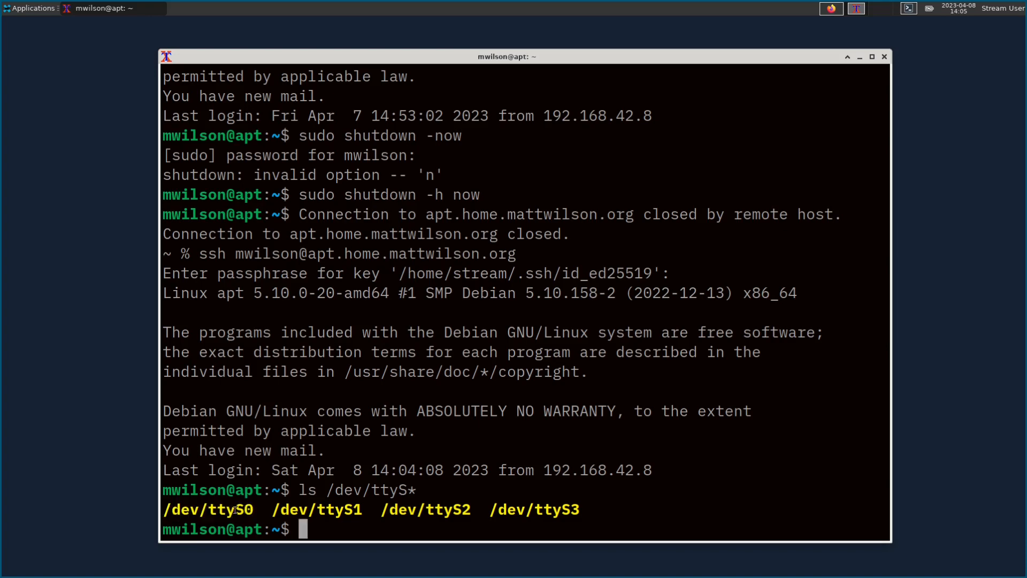
{"action": "left_click_drag", "start_coordinate": [253, 510], "coordinate": [162, 511]}
{"action": "key", "text": "ctrl+c"}
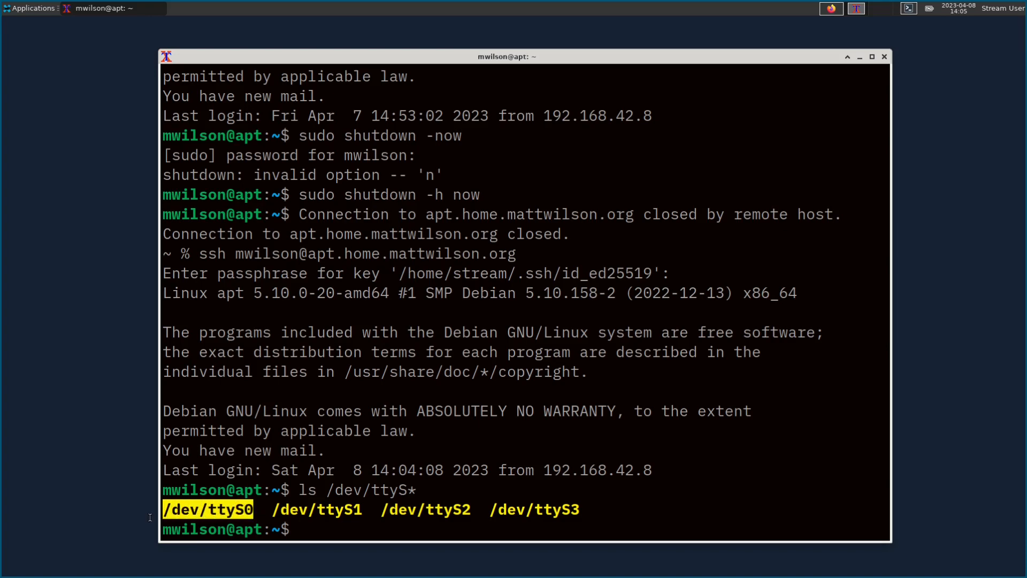
{"action": "left_click", "coordinate": [211, 509]}
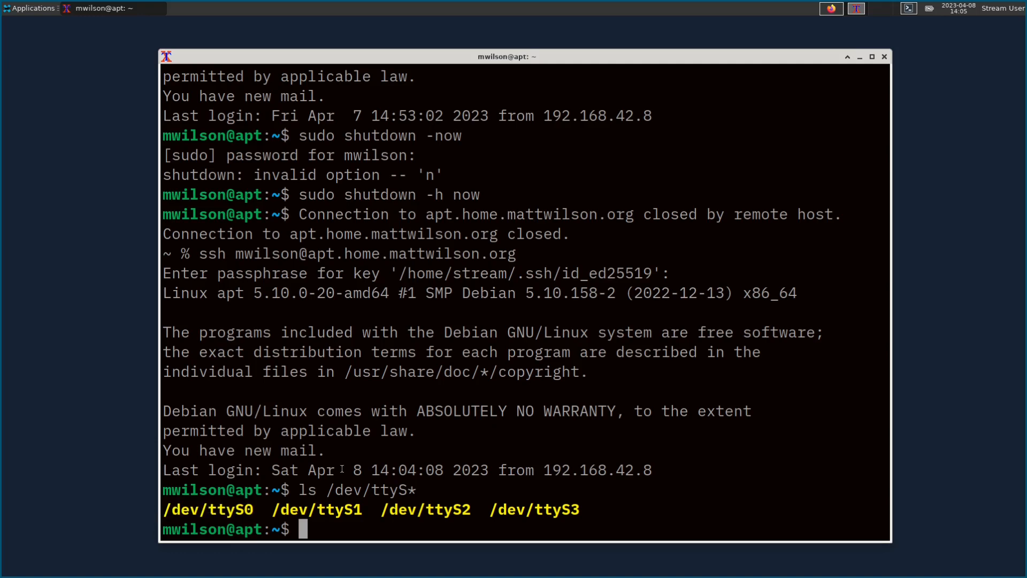
Step: Run sudo screen /dev/ttyS0 115200 and enter the sudo password to open the serial session
{"action": "type", "text": "sudo "}
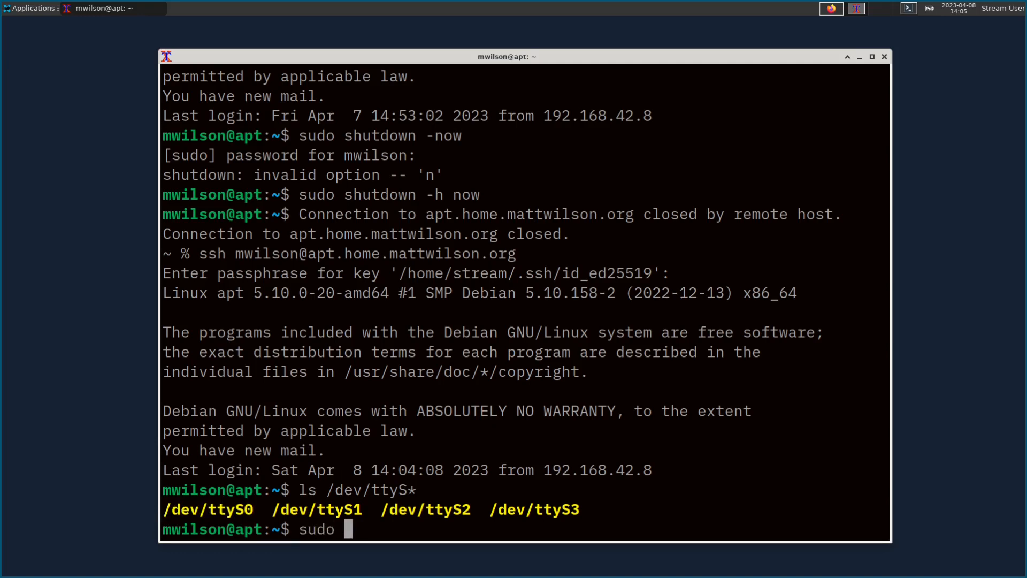
{"action": "type", "text": "screen"}
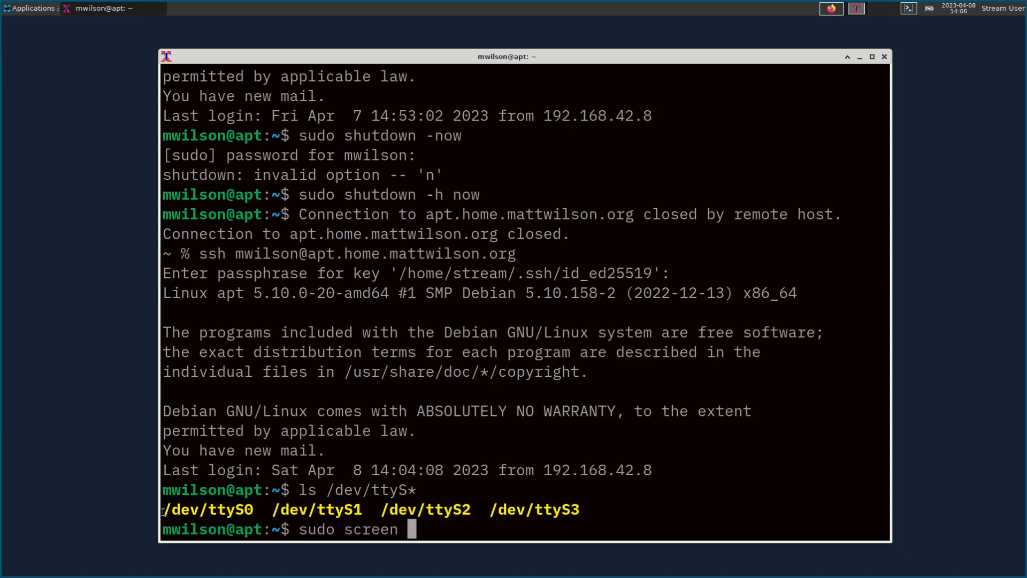
{"action": "left_click_drag", "start_coordinate": [162, 511], "coordinate": [254, 514]}
{"action": "middle_click", "coordinate": [254, 514]}
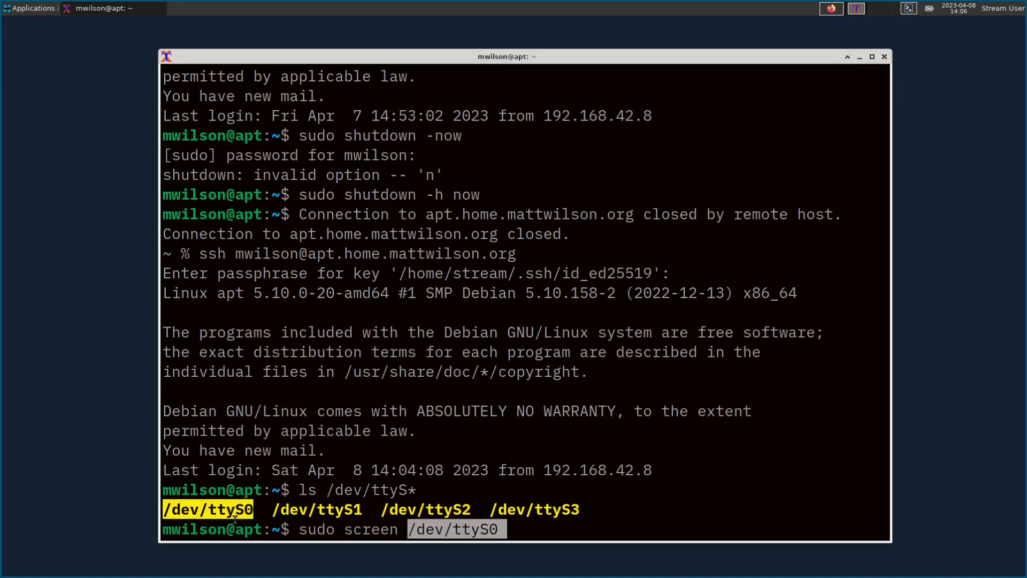
{"action": "left_click", "coordinate": [402, 531]}
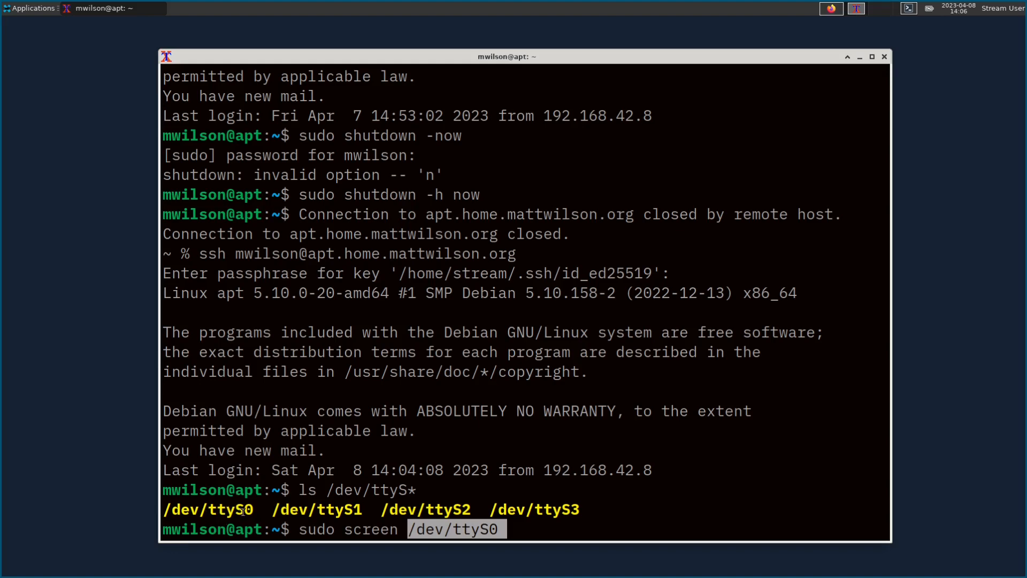
{"action": "type", "text": "1"}
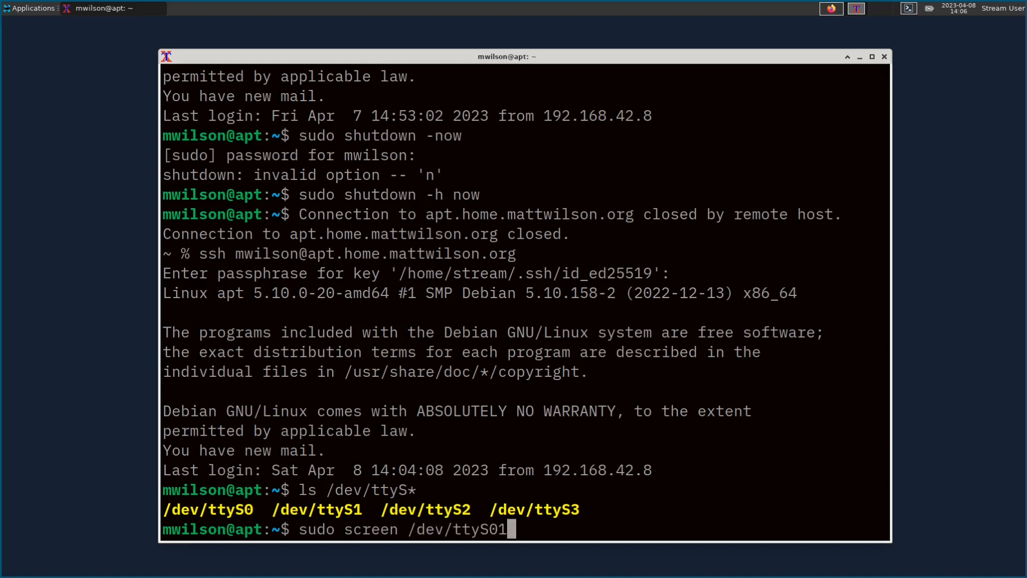
{"action": "key", "text": "BackSpace"}
{"action": "type", "text": "115200"}
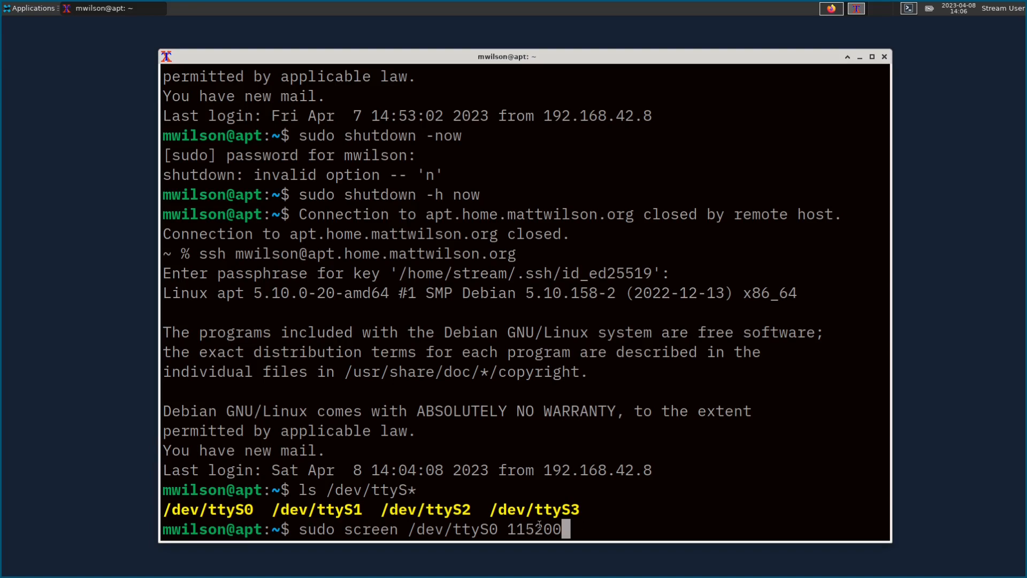
{"action": "key", "text": "Return"}
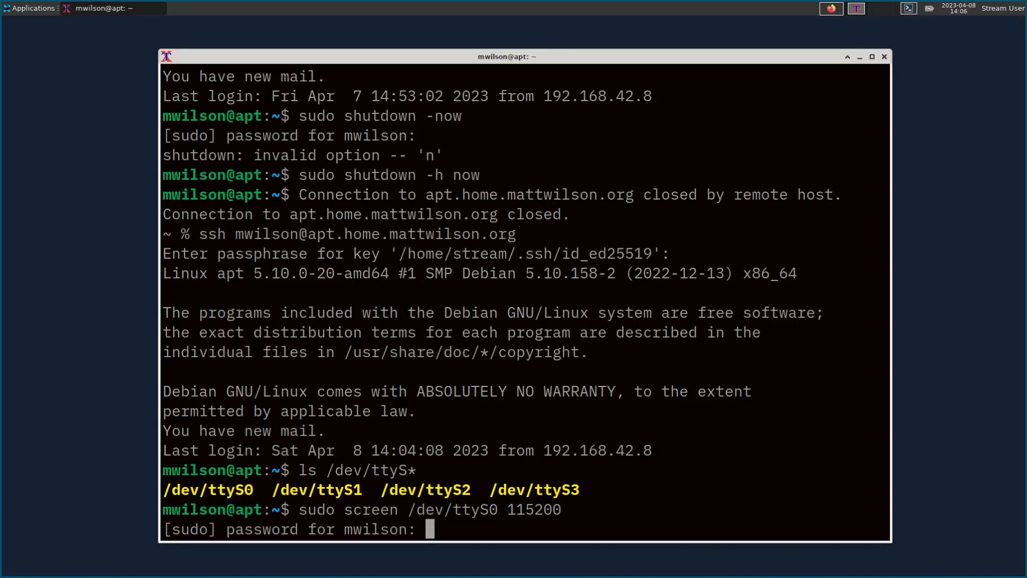
{"action": "key", "text": "Return"}
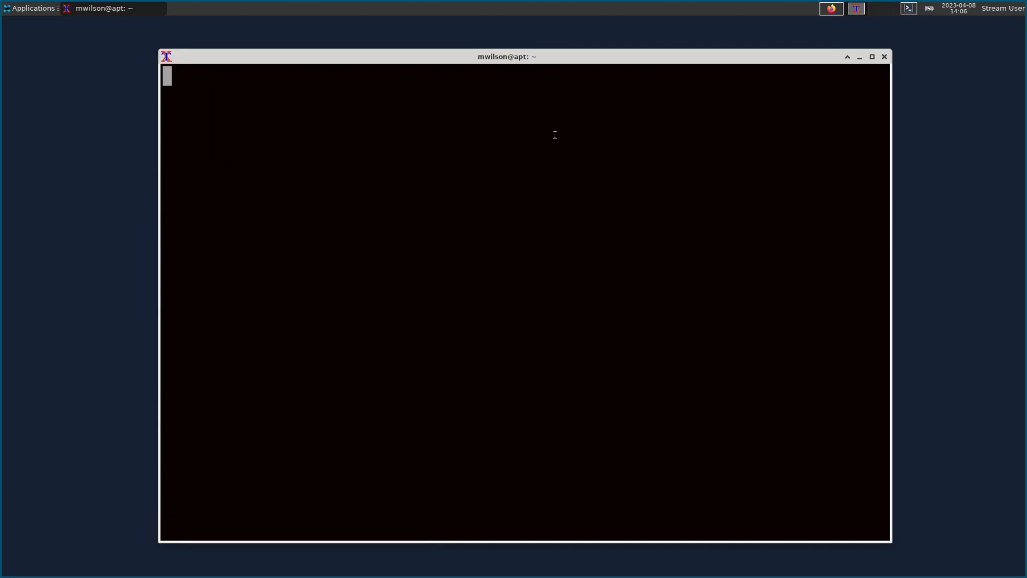
{"action": "left_click_drag", "start_coordinate": [533, 58], "coordinate": [538, 52]}
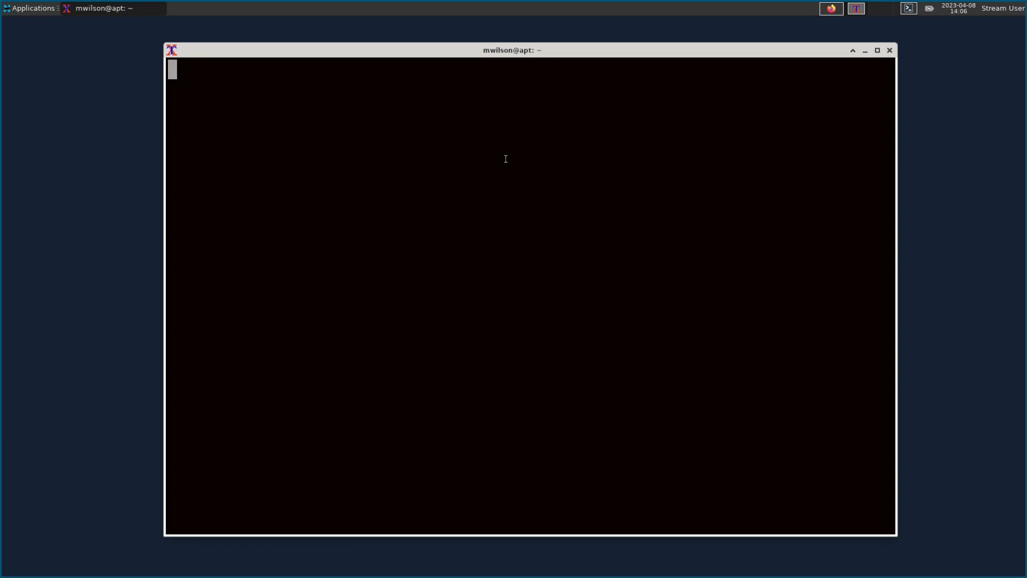
Step: Open vms86's page in the ESXi client and power it on, opening its console
{"action": "left_click", "coordinate": [832, 10]}
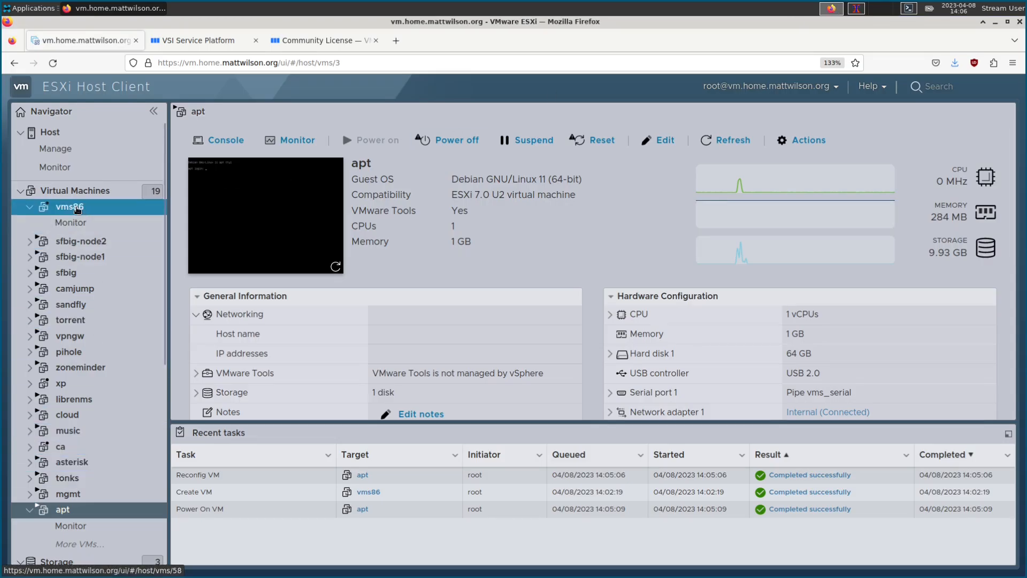
{"action": "left_click", "coordinate": [78, 210]}
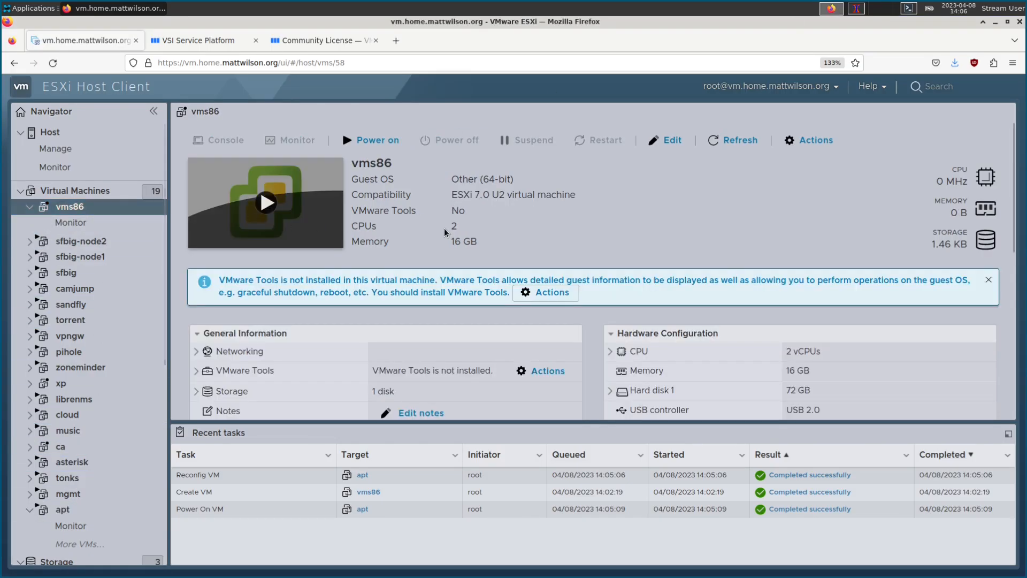
{"action": "scroll", "coordinate": [829, 300], "scroll_direction": "down", "scroll_amount": 3}
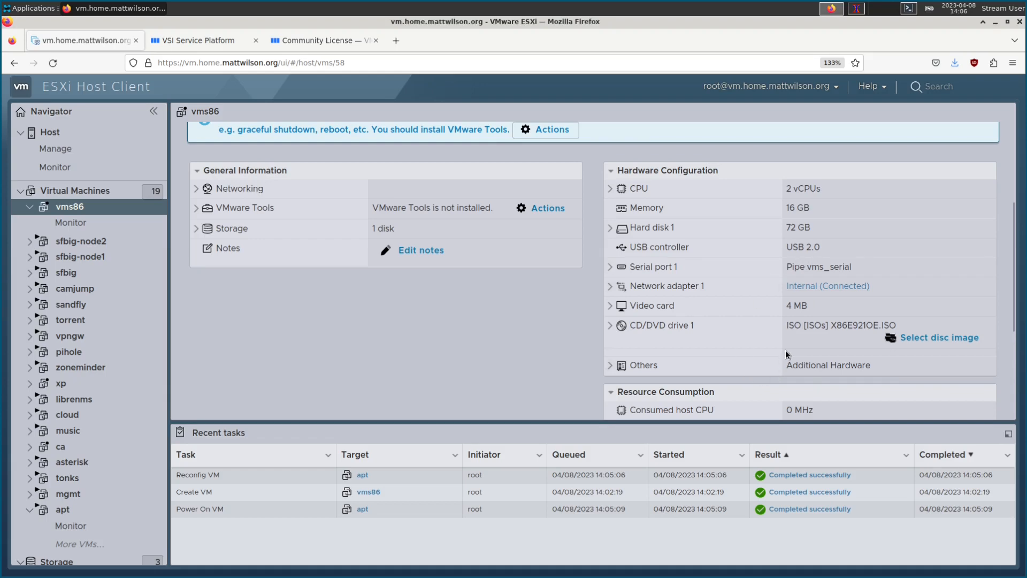
{"action": "scroll", "coordinate": [785, 353], "scroll_direction": "up", "scroll_amount": 3}
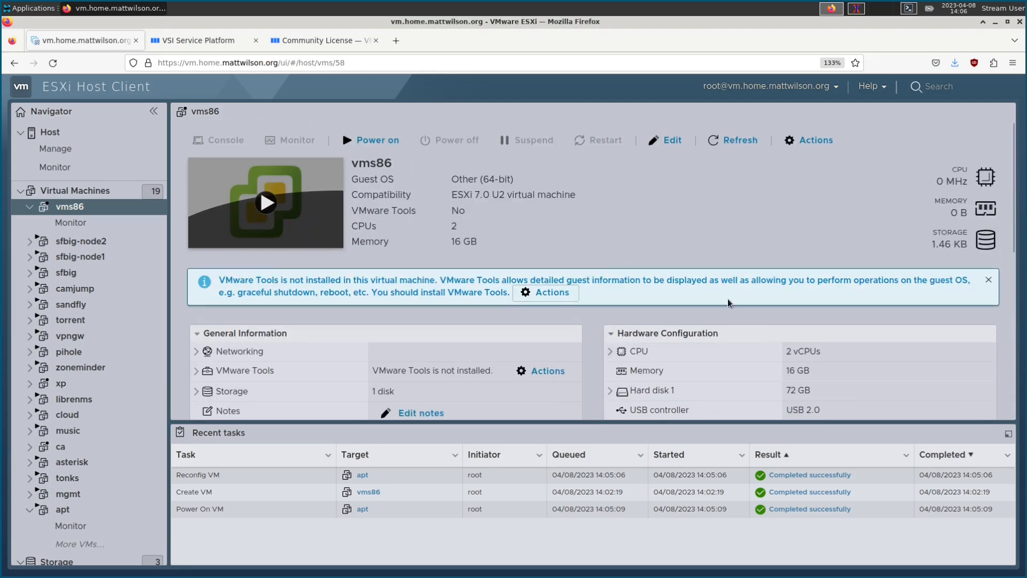
{"action": "left_click", "coordinate": [265, 202]}
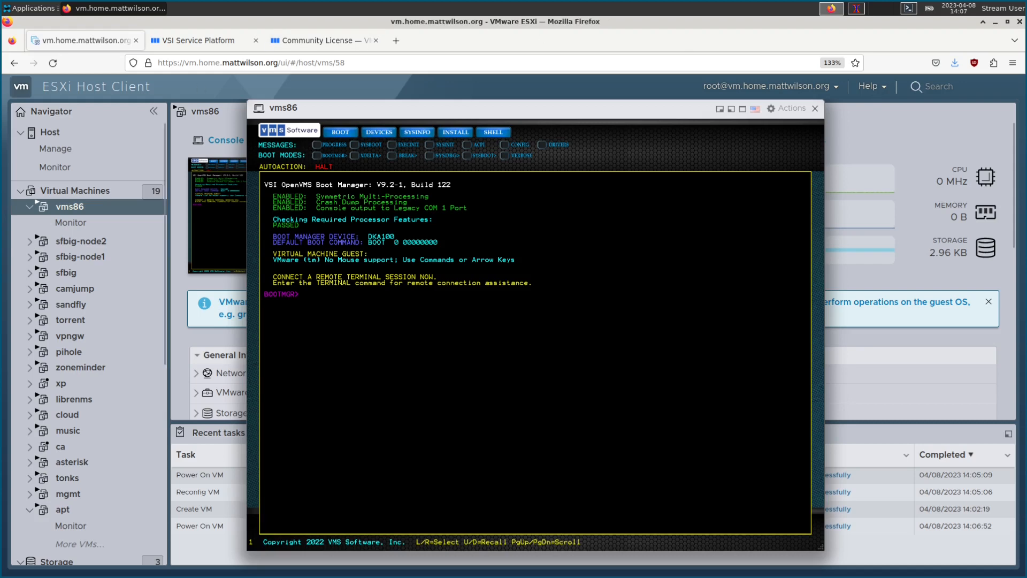
{"action": "left_click", "coordinate": [858, 9]}
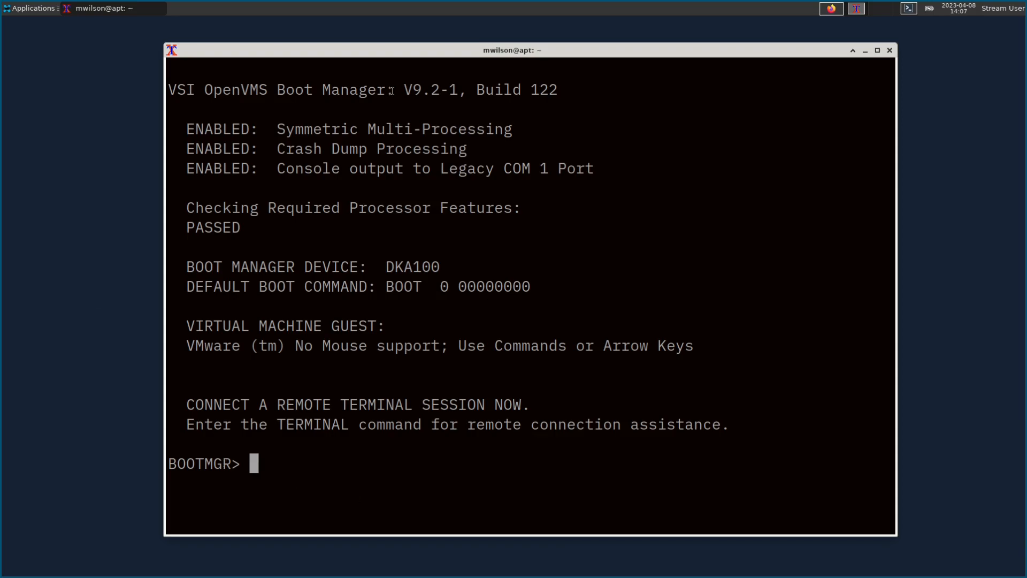
{"action": "left_click", "coordinate": [832, 8]}
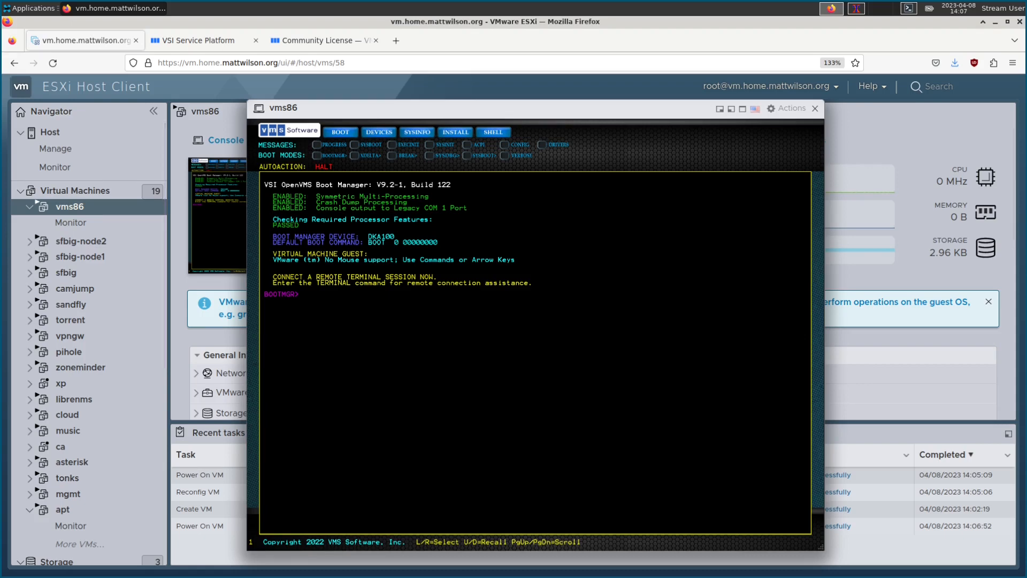
Step: Choose DEVICES in the vms86 Boot Manager to list the DKA100 DVD, and check the serial terminal
{"action": "type", "text": "ASD;FLKASD"}
{"action": "key", "text": "BackSpace"}
{"action": "key", "text": "BackSpace"}
{"action": "key", "text": "BackSpace"}
{"action": "key", "text": "BackSpace"}
{"action": "key", "text": "BackSpace"}
{"action": "key", "text": "BackSpace"}
{"action": "key", "text": "BackSpace"}
{"action": "key", "text": "BackSpace"}
{"action": "key", "text": "BackSpace"}
{"action": "key", "text": "BackSpace"}
{"action": "key", "text": "Return"}
{"action": "key", "text": "Right"}
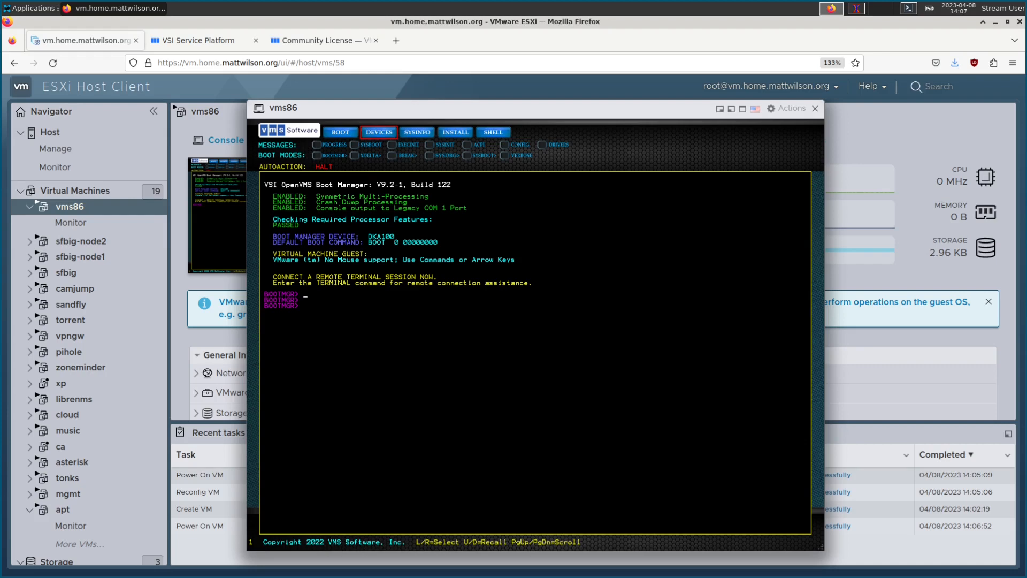
{"action": "key", "text": "Return"}
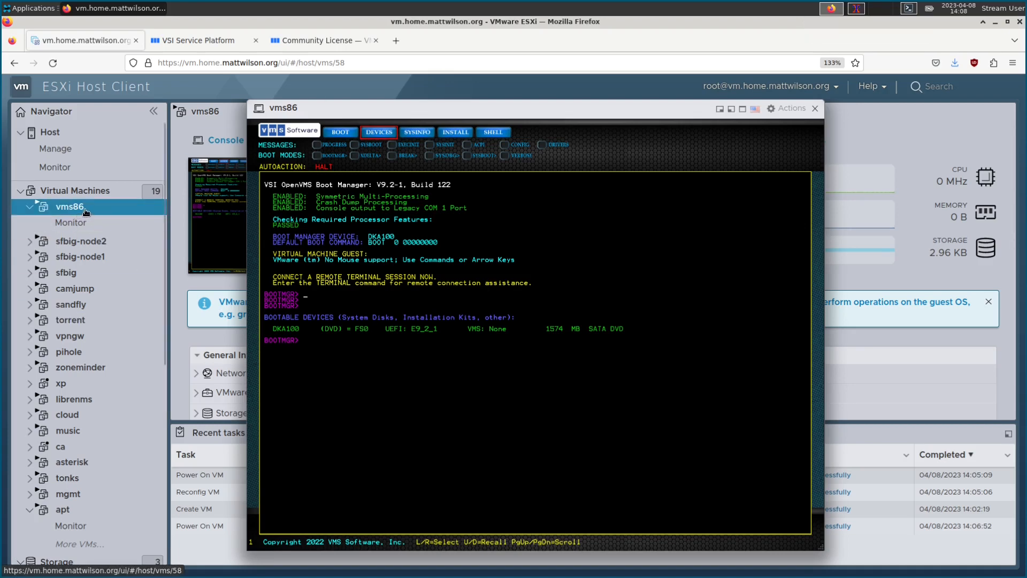
{"action": "left_click", "coordinate": [857, 10]}
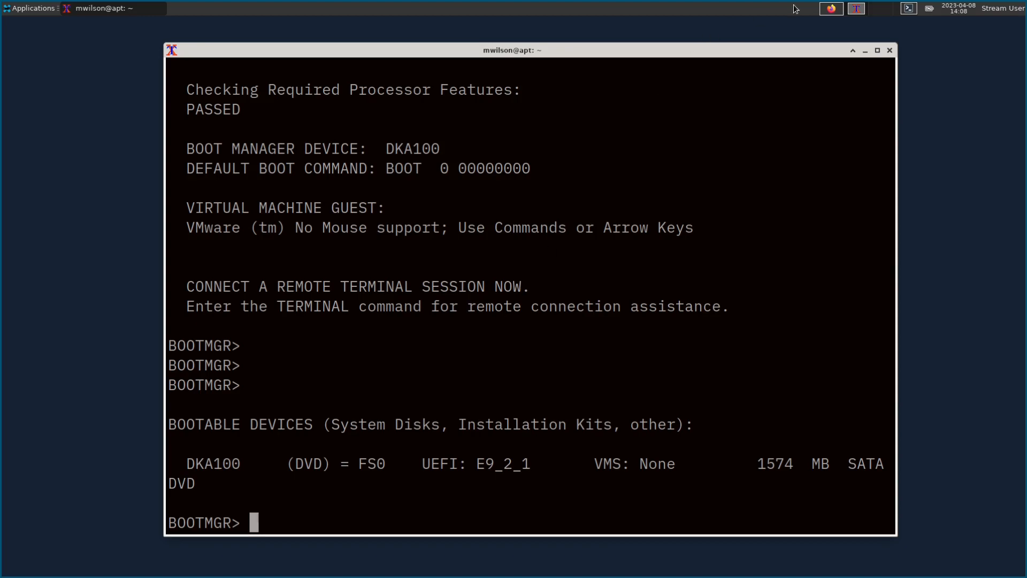
{"action": "left_click", "coordinate": [831, 8]}
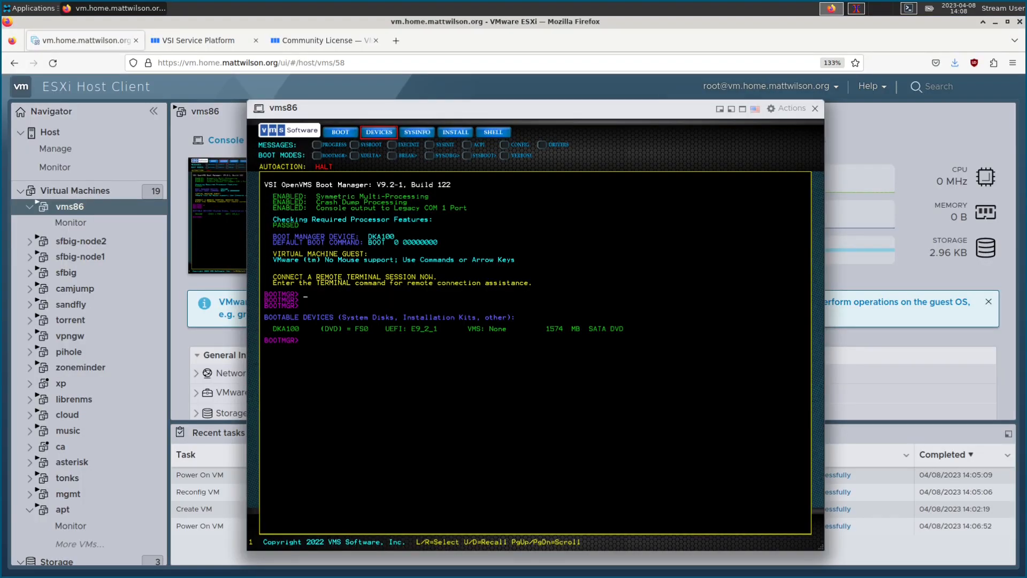
Step: Boot vms86 with BOOT DKA100 and follow the boot on the serial terminal
{"action": "type", "text": "BOOT DKA100"}
{"action": "key", "text": "Return"}
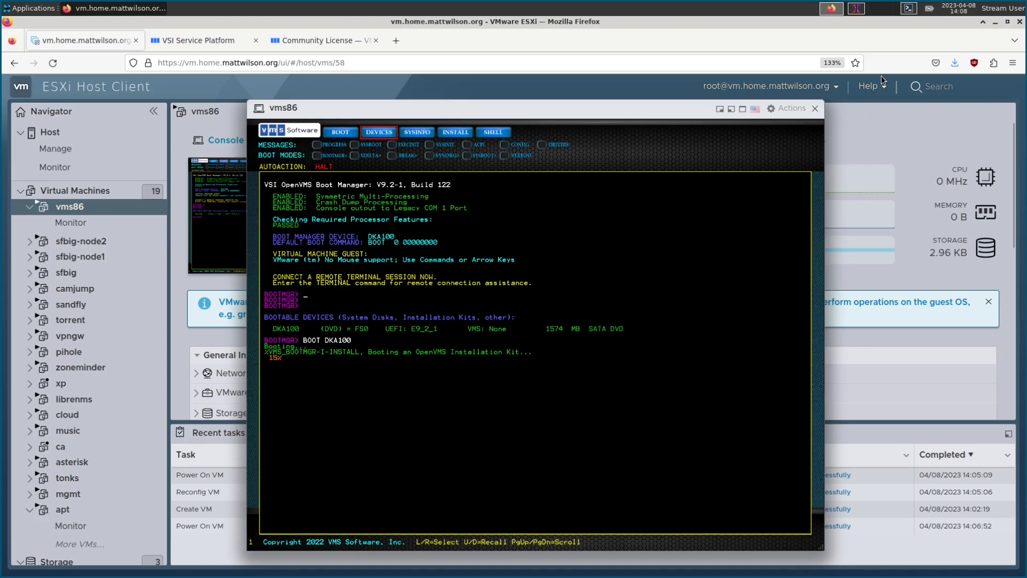
{"action": "left_click", "coordinate": [855, 9]}
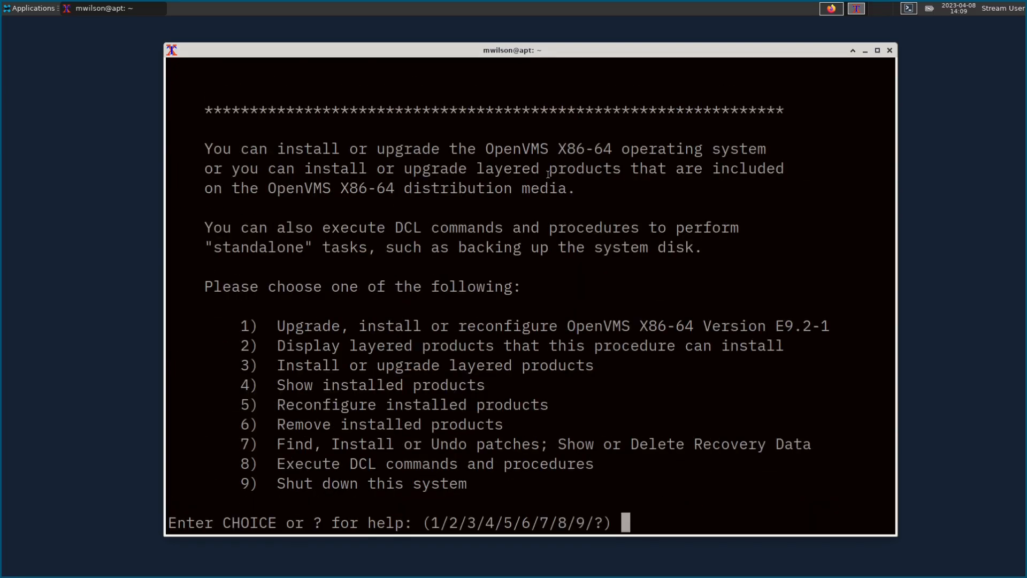
{"action": "left_click", "coordinate": [835, 15]}
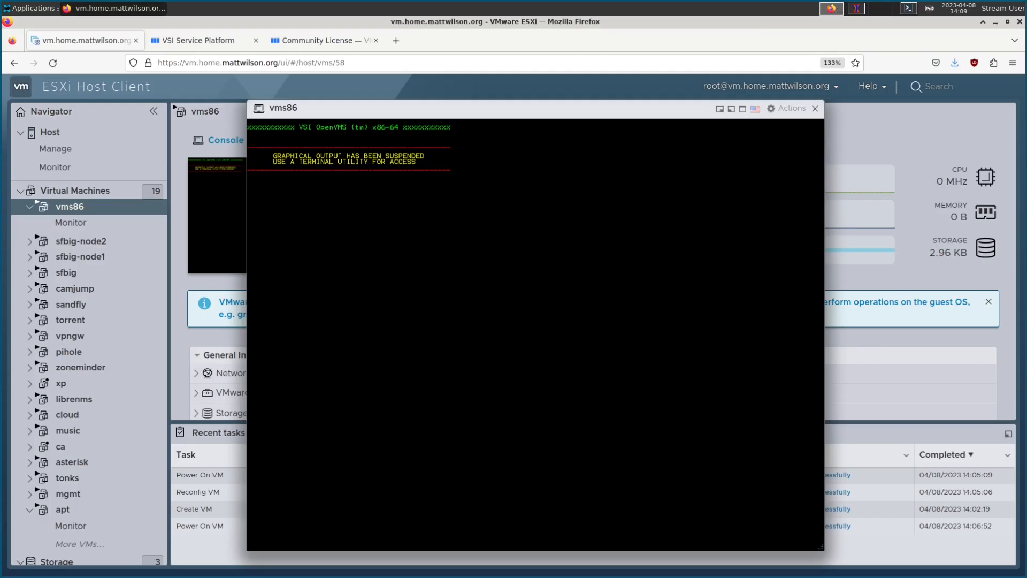
{"action": "left_click_drag", "start_coordinate": [442, 106], "coordinate": [465, 111]}
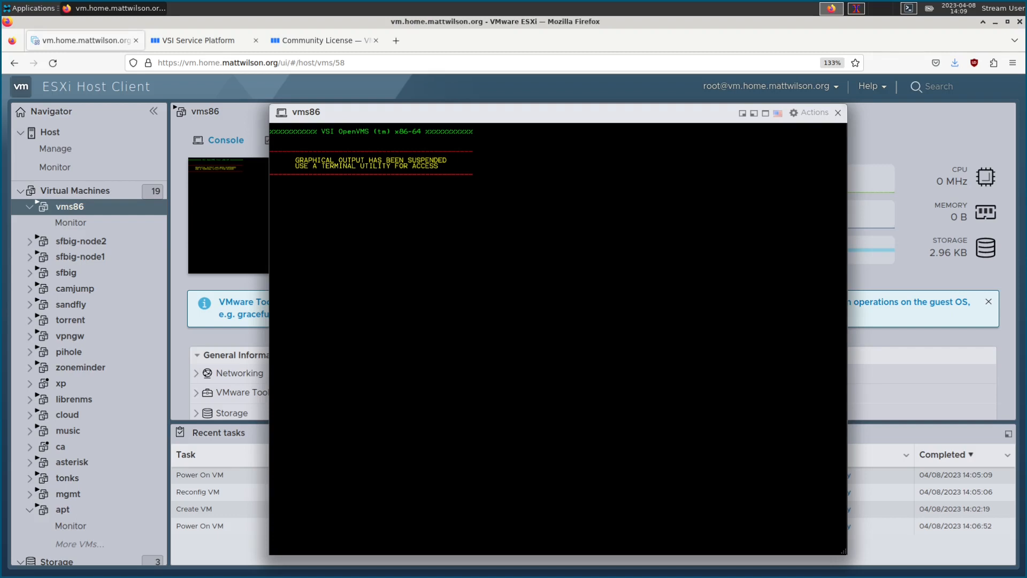
{"action": "left_click_drag", "start_coordinate": [550, 115], "coordinate": [584, 116]}
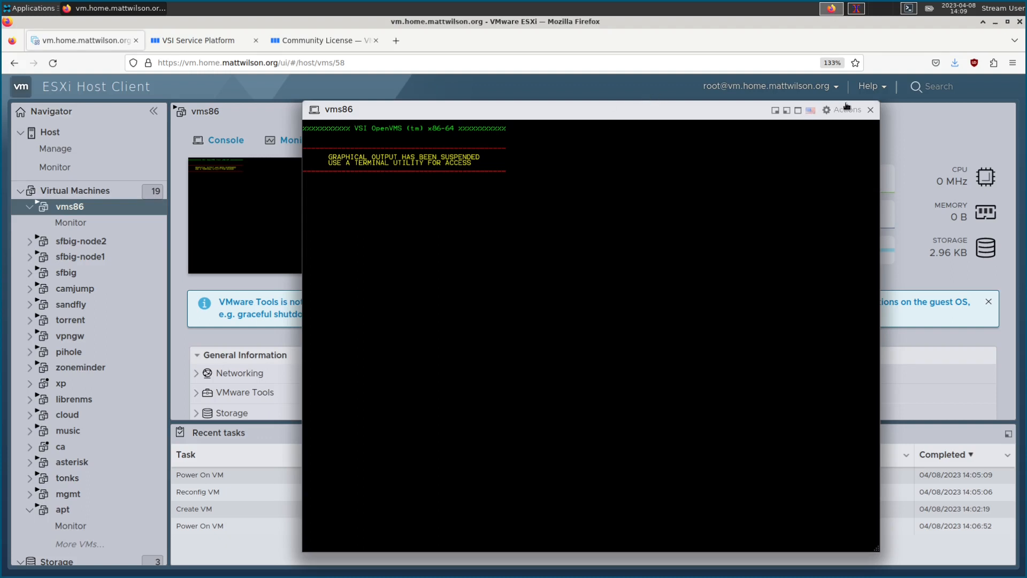
{"action": "left_click", "coordinate": [857, 8]}
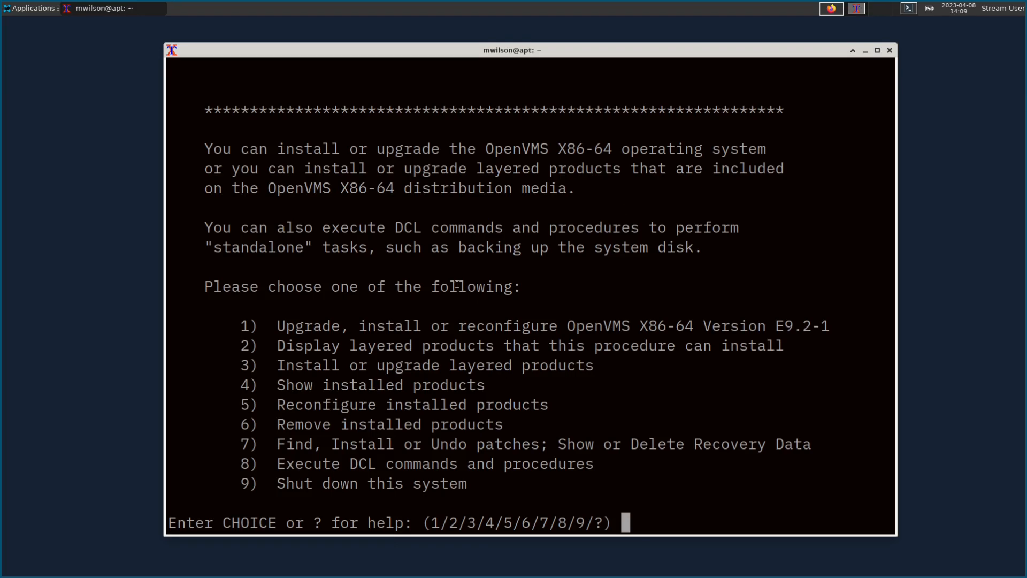
Step: Enter option 1 (upgrade, install or reconfigure OpenVMS X86-64) at the installer's CHOICE prompt
{"action": "scroll", "coordinate": [458, 291], "scroll_direction": "up", "scroll_amount": 2}
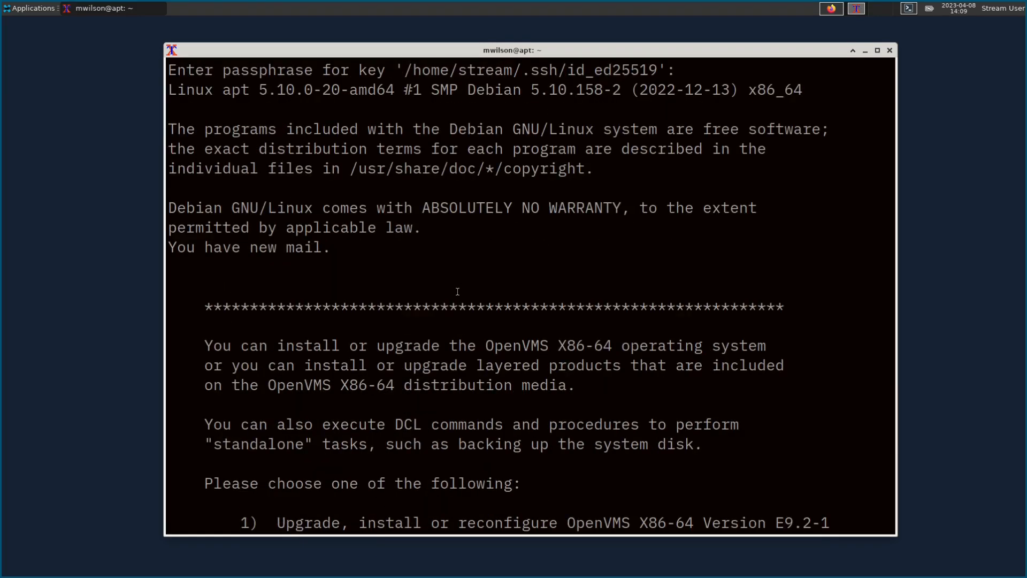
{"action": "scroll", "coordinate": [439, 294], "scroll_direction": "down", "scroll_amount": 2}
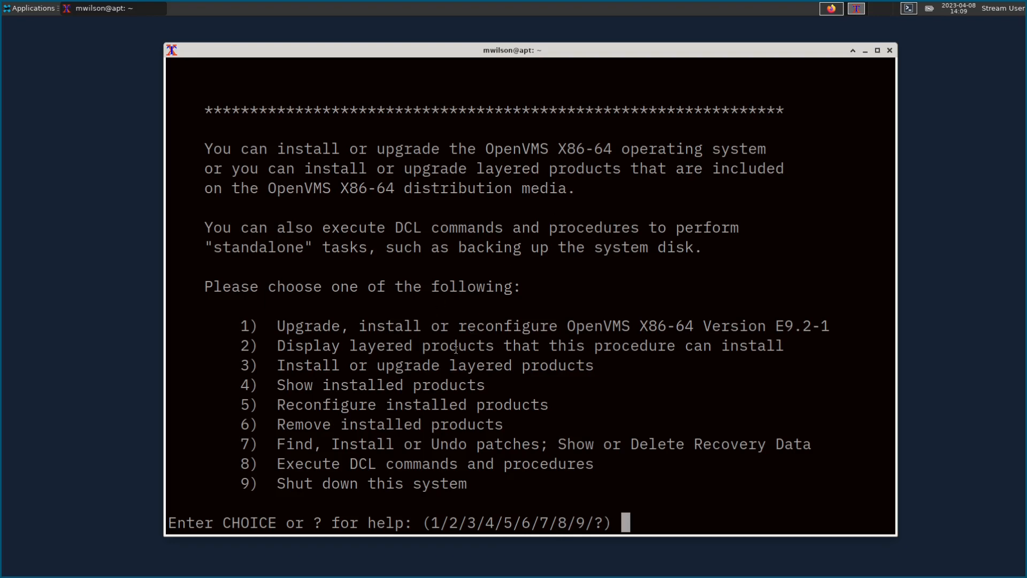
{"action": "type", "text": "1"}
Step: Submit choice 1, choose INITIALIZE, list the available disks, and select DKA0 as the target disk
{"action": "key", "text": "Return"}
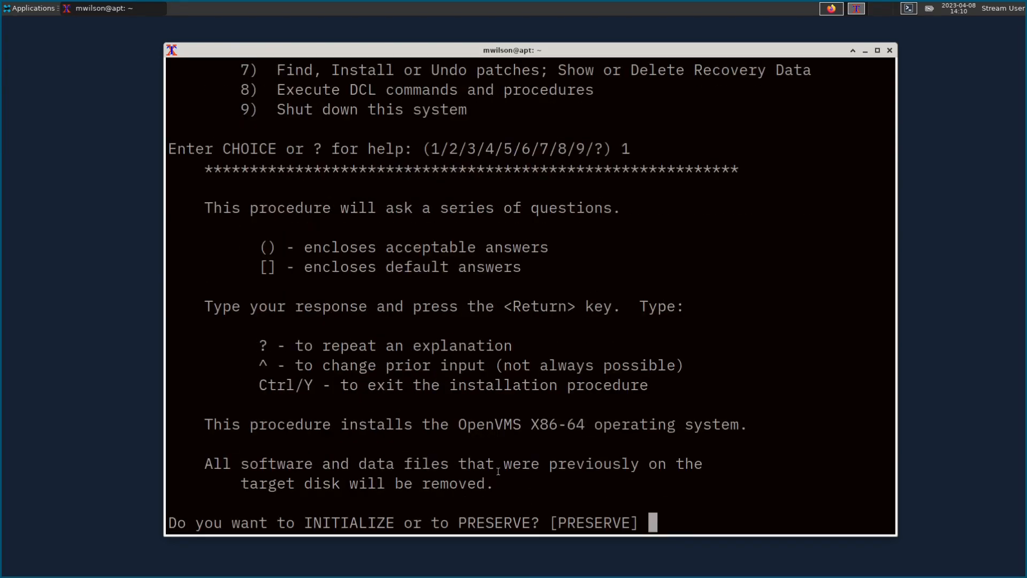
{"action": "type", "text": "init"}
{"action": "key", "text": "Return"}
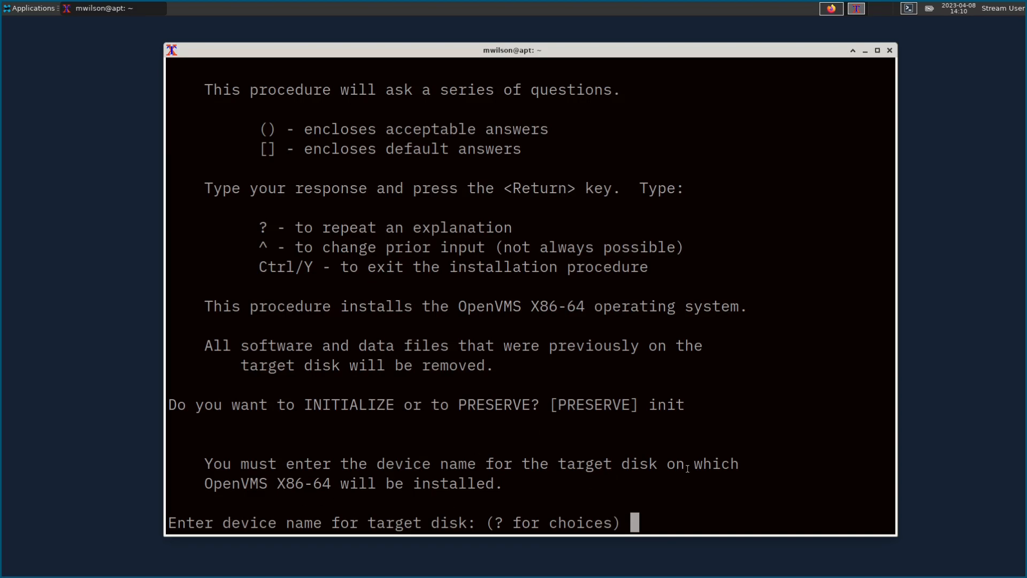
{"action": "type", "text": "?"}
{"action": "key", "text": "Return"}
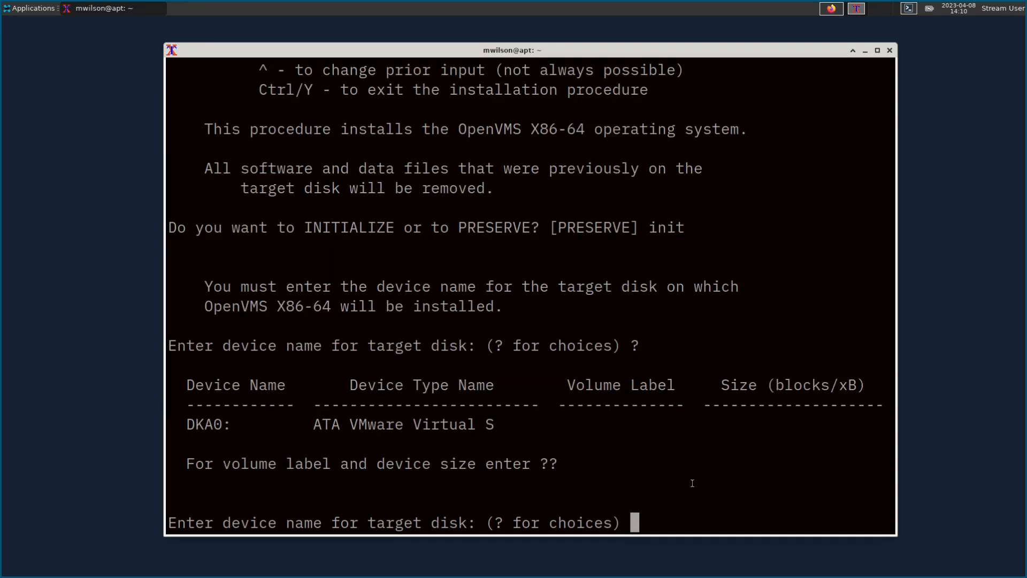
{"action": "left_click_drag", "start_coordinate": [188, 425], "coordinate": [236, 423]}
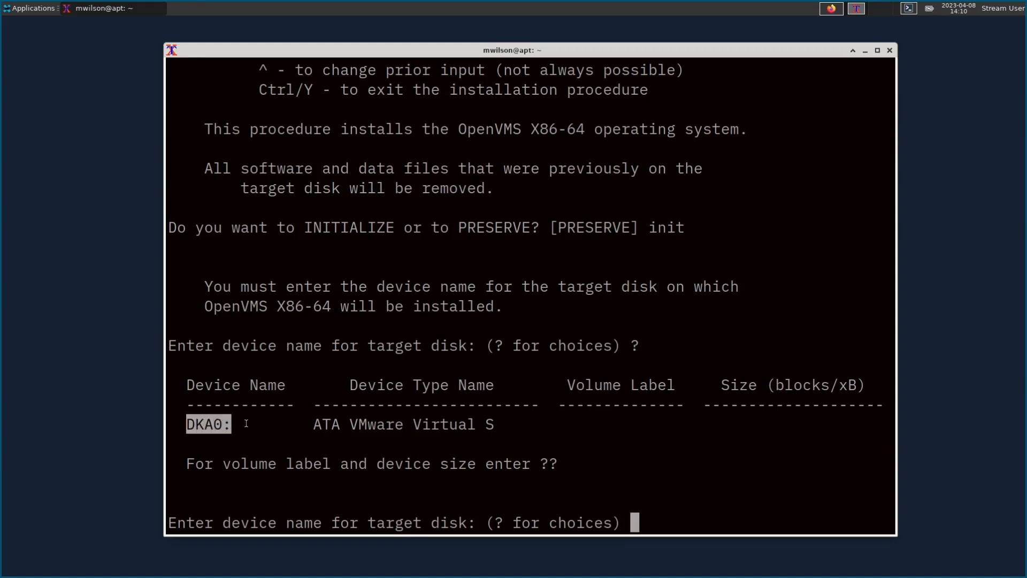
{"action": "left_click", "coordinate": [241, 423]}
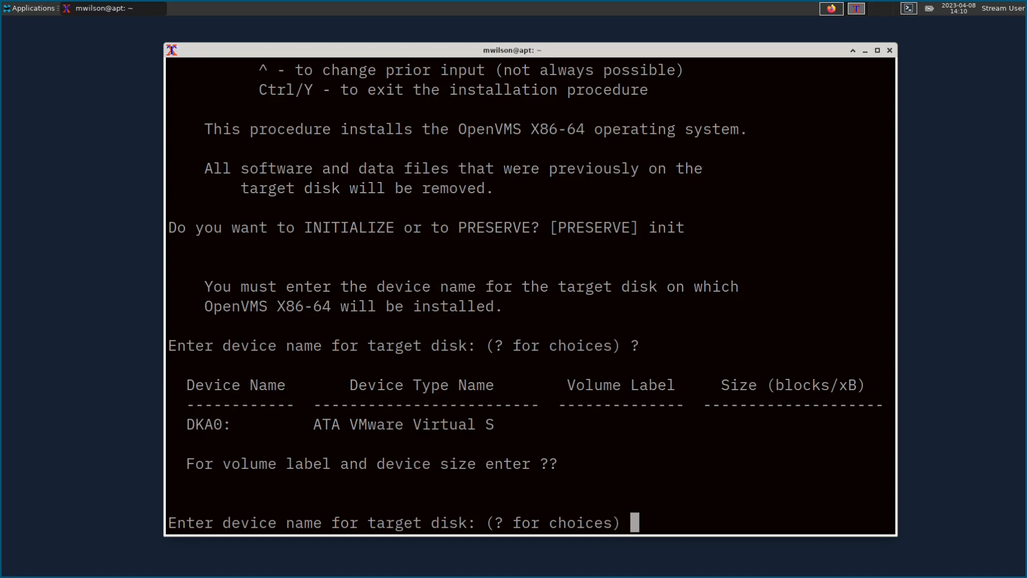
{"action": "type", "text": "DKA0"}
{"action": "key", "text": "Return"}
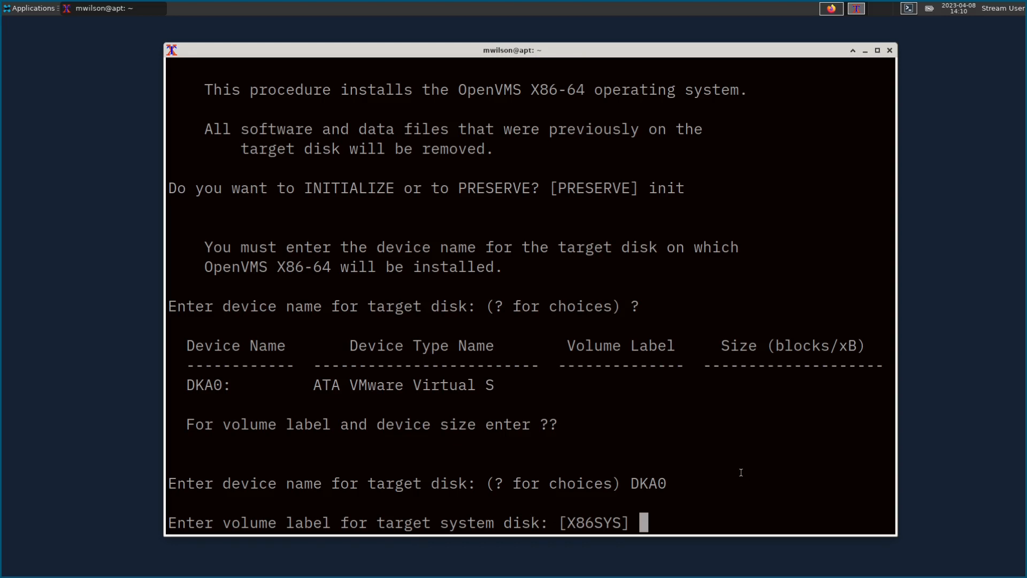
Step: Keep the X86SYS label, enable hard links, confirm disk initialization, and set the SYSTEM password
{"action": "key", "text": "Return"}
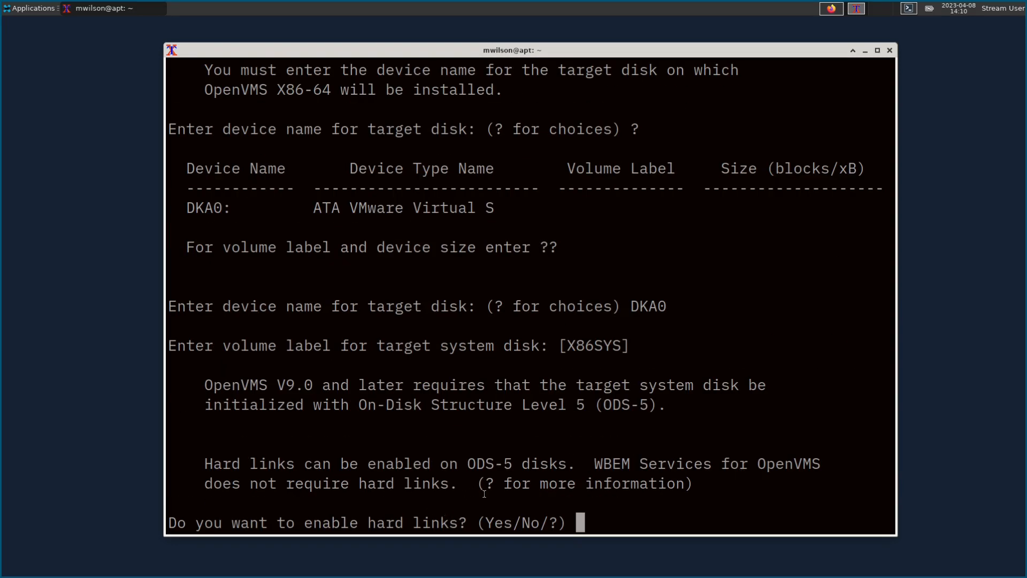
{"action": "type", "text": "y"}
{"action": "key", "text": "Return"}
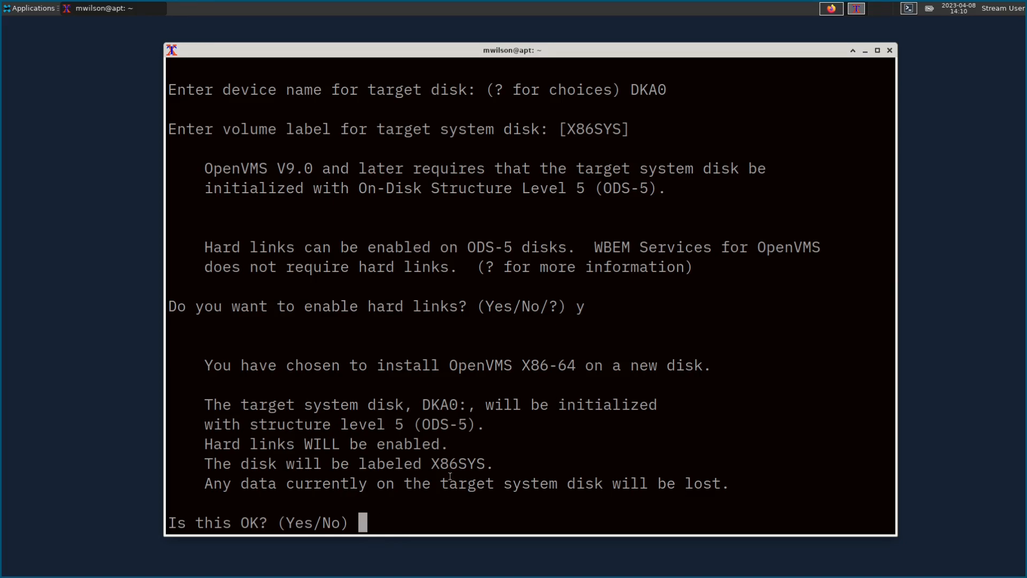
{"action": "type", "text": "y"}
{"action": "key", "text": "Return"}
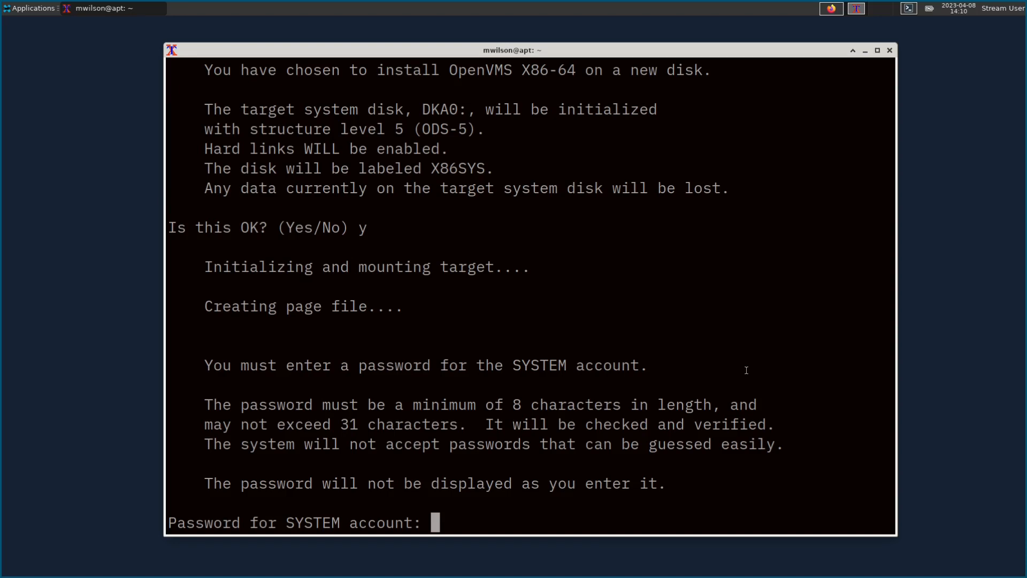
{"action": "key", "text": "Return"}
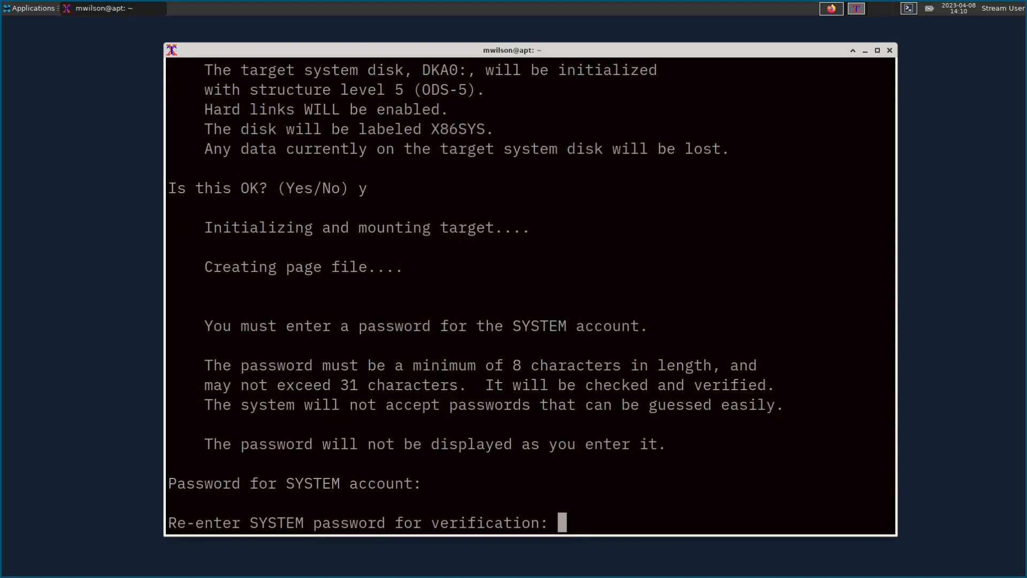
{"action": "key", "text": "Return"}
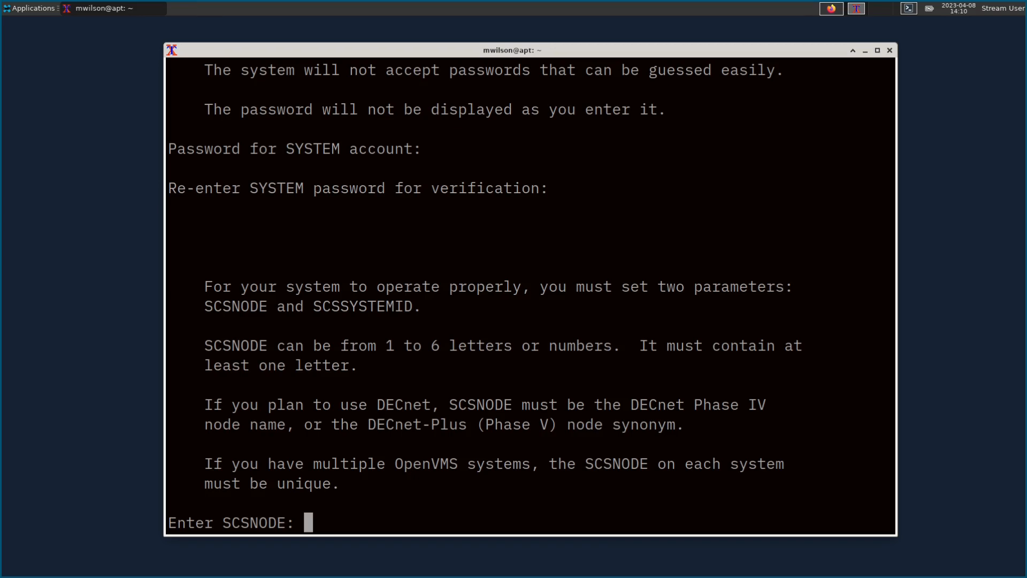
Step: Set SCSNODE to VMS86, accept DECnet use, and give it DECnet address 1.5
{"action": "type", "text": "VMS86"}
{"action": "key", "text": "Return"}
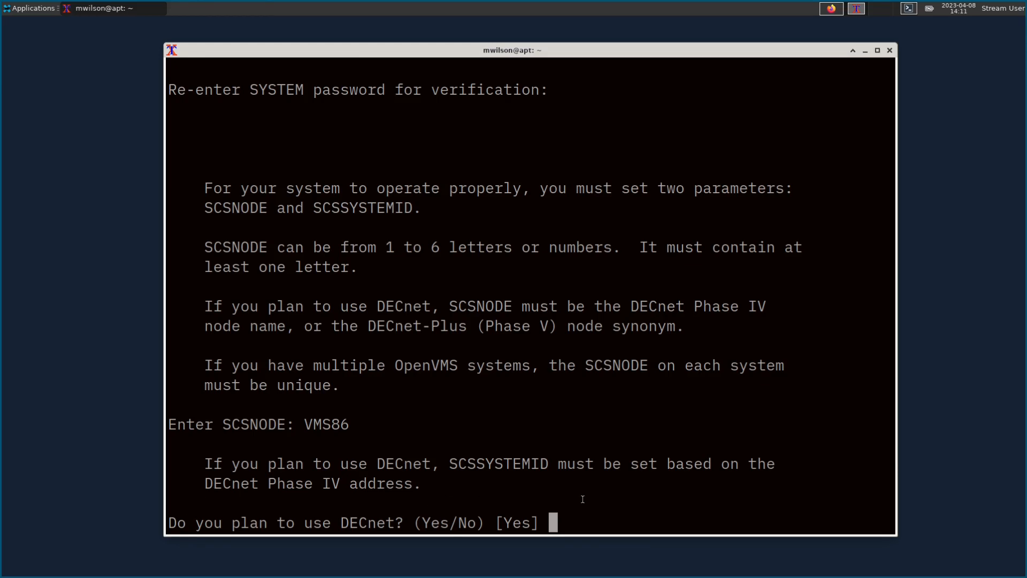
{"action": "key", "text": "Return"}
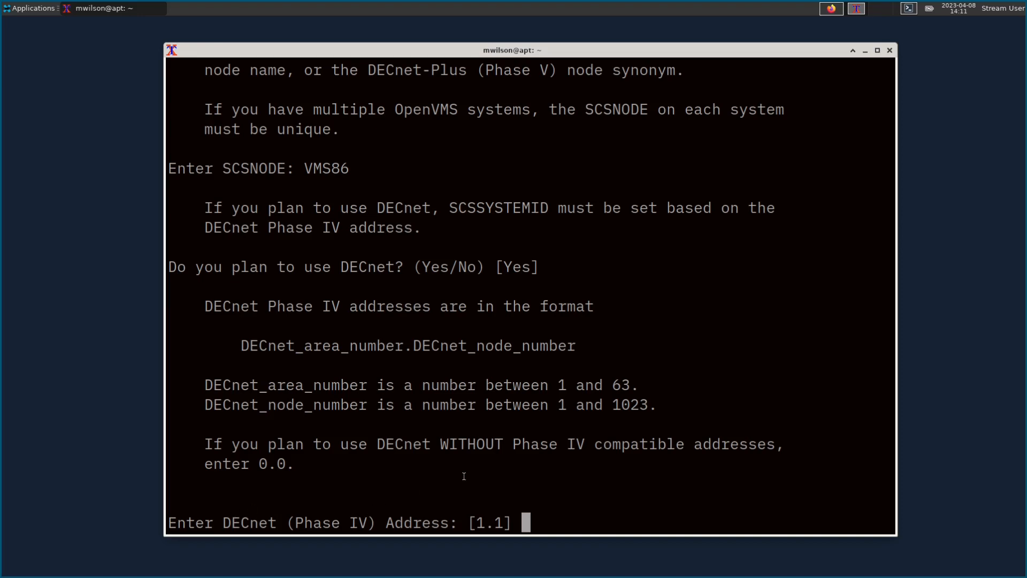
{"action": "type", "text": "1.5"}
{"action": "key", "text": "Return"}
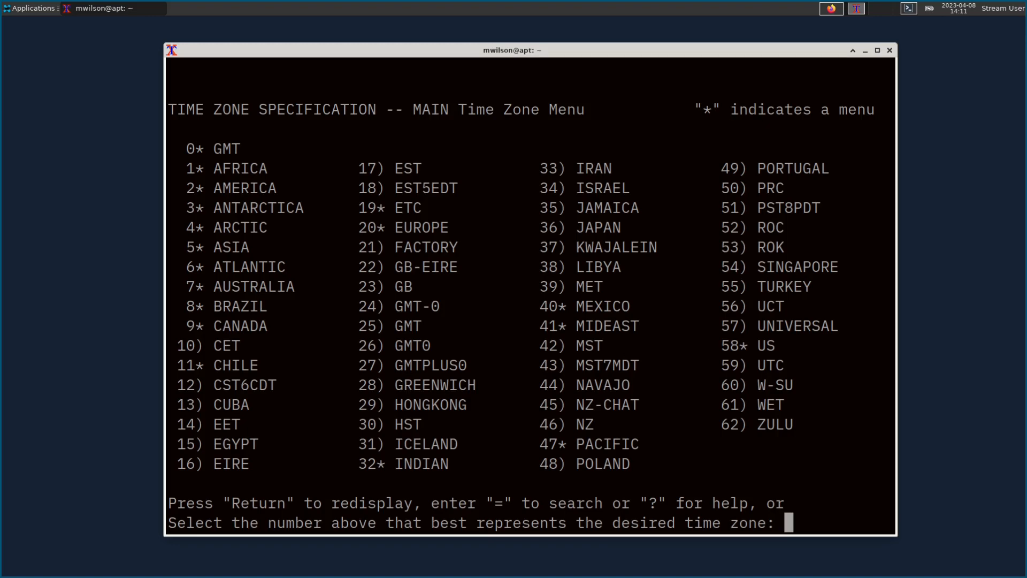
Step: Choose US (58) then PACIFIC (12), enable daylight saving, and accept the -7:00 differential
{"action": "type", "text": "58"}
{"action": "key", "text": "Return"}
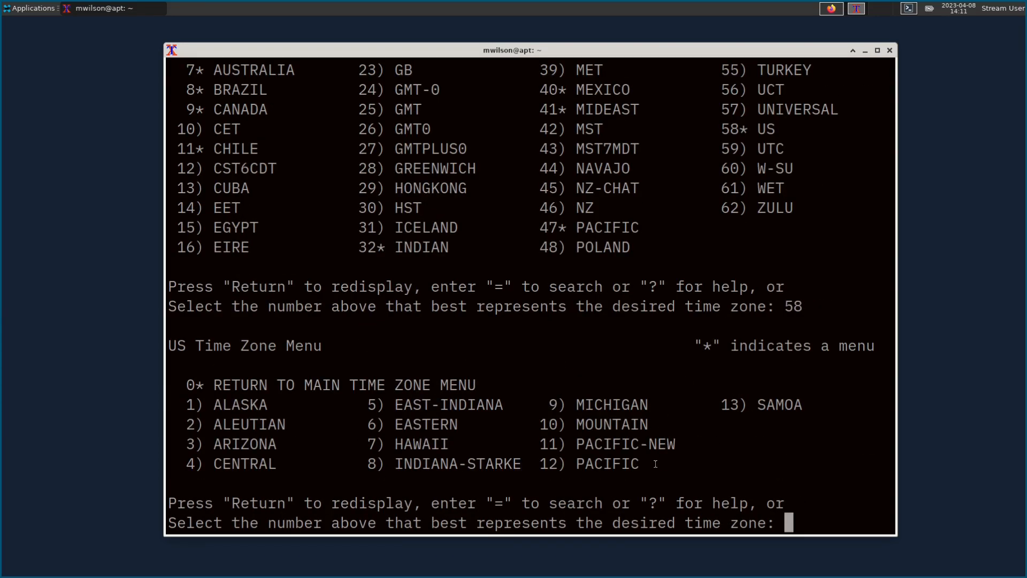
{"action": "type", "text": "12"}
{"action": "key", "text": "Return"}
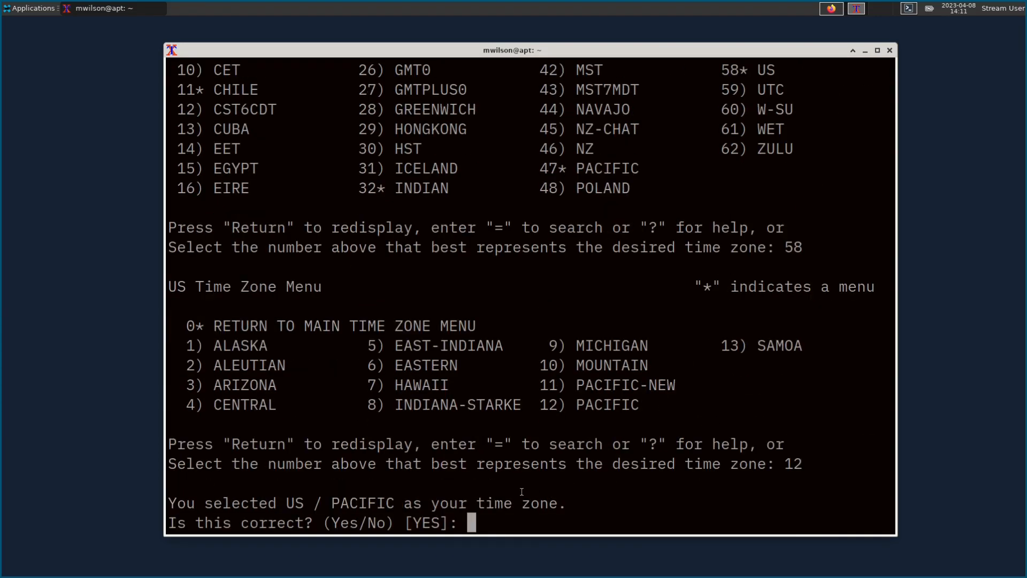
{"action": "key", "text": "Return"}
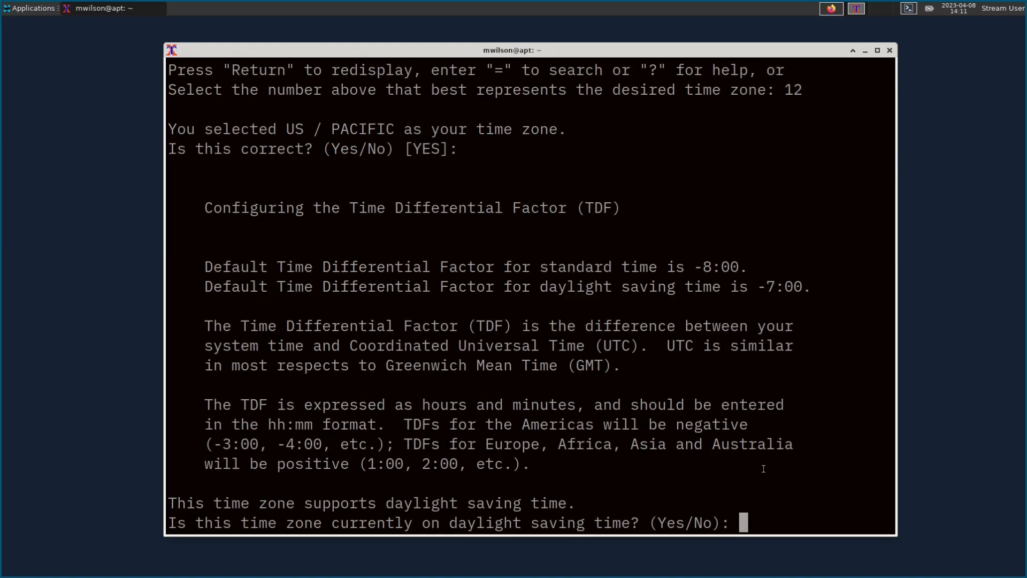
{"action": "type", "text": "y"}
{"action": "key", "text": "Return"}
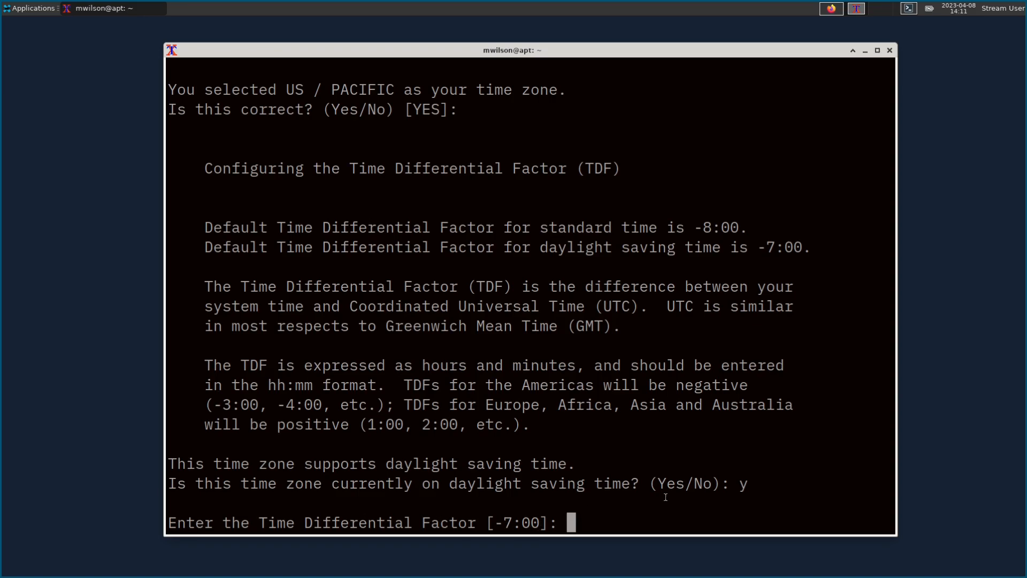
{"action": "key", "text": "Return"}
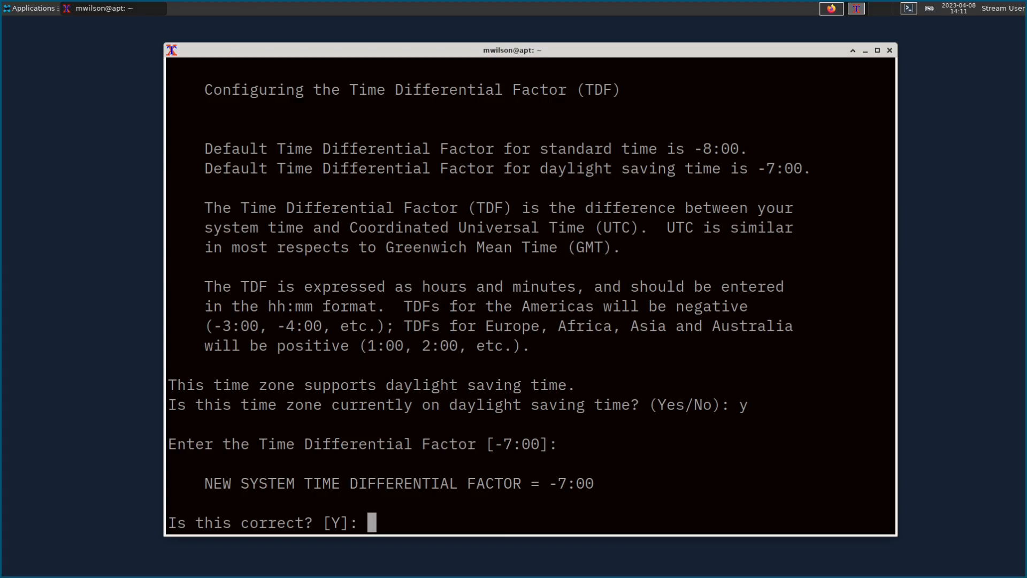
{"action": "key", "text": "Return"}
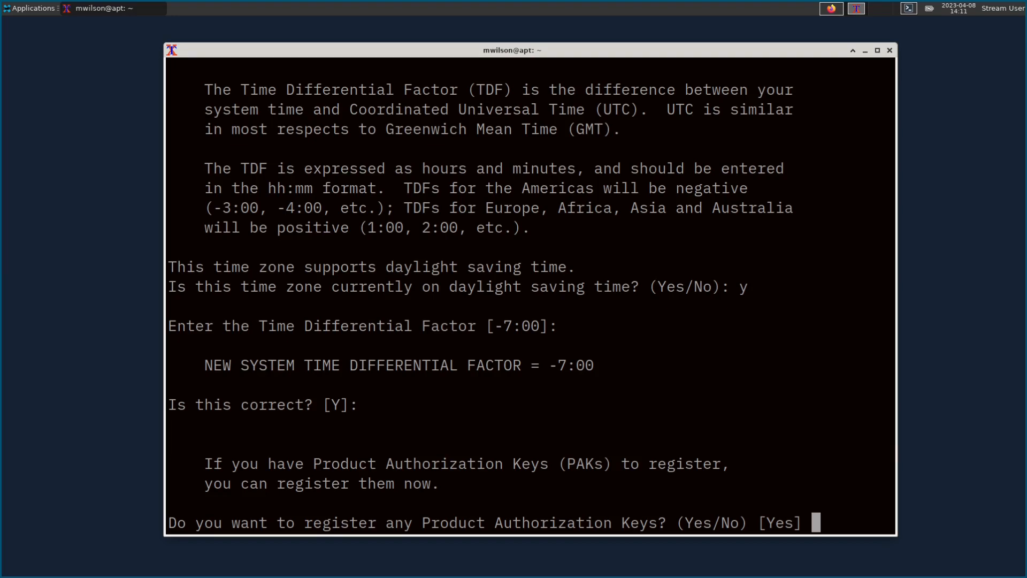
Step: Start registering a PAK with option 1 and issuer VSI, then abandon it with Ctrl/Z
{"action": "key", "text": "Return"}
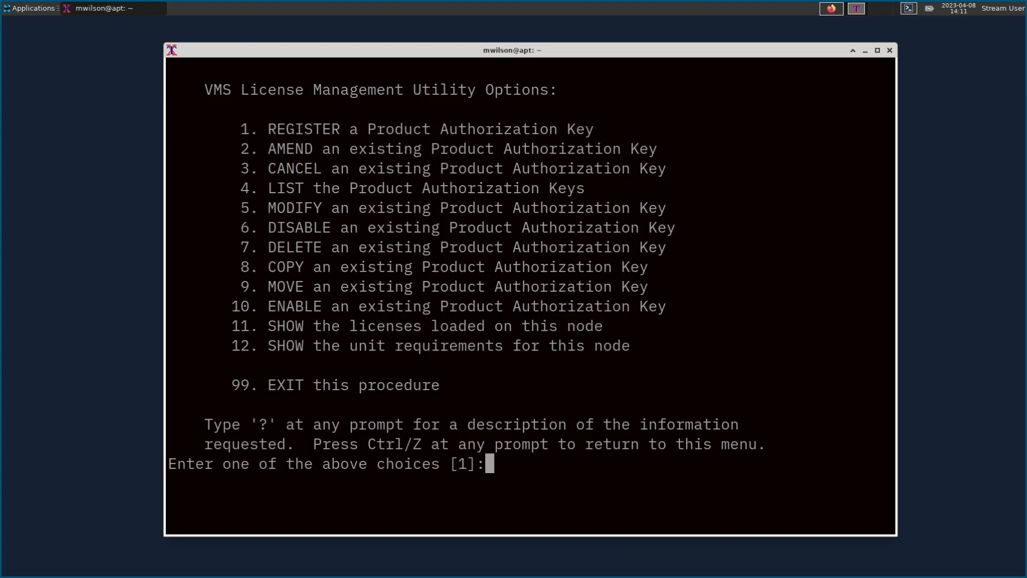
{"action": "type", "text": "1"}
{"action": "key", "text": "Return"}
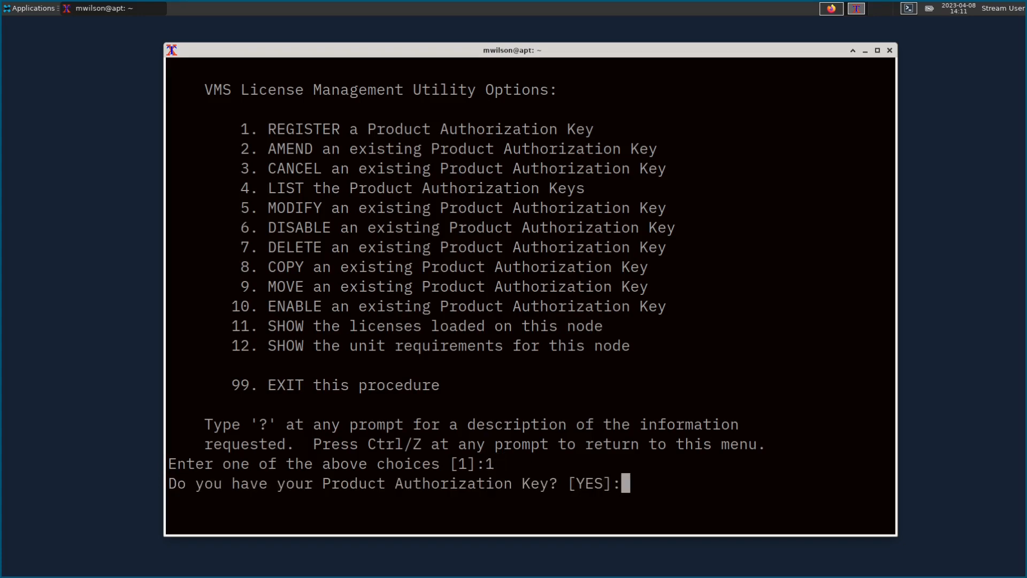
{"action": "key", "text": "Return"}
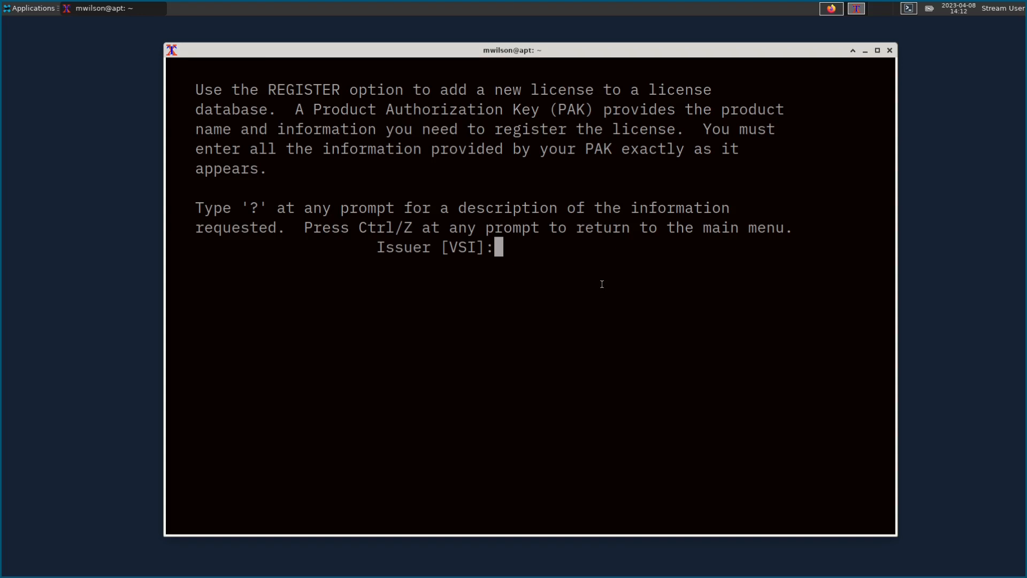
{"action": "key", "text": "Return"}
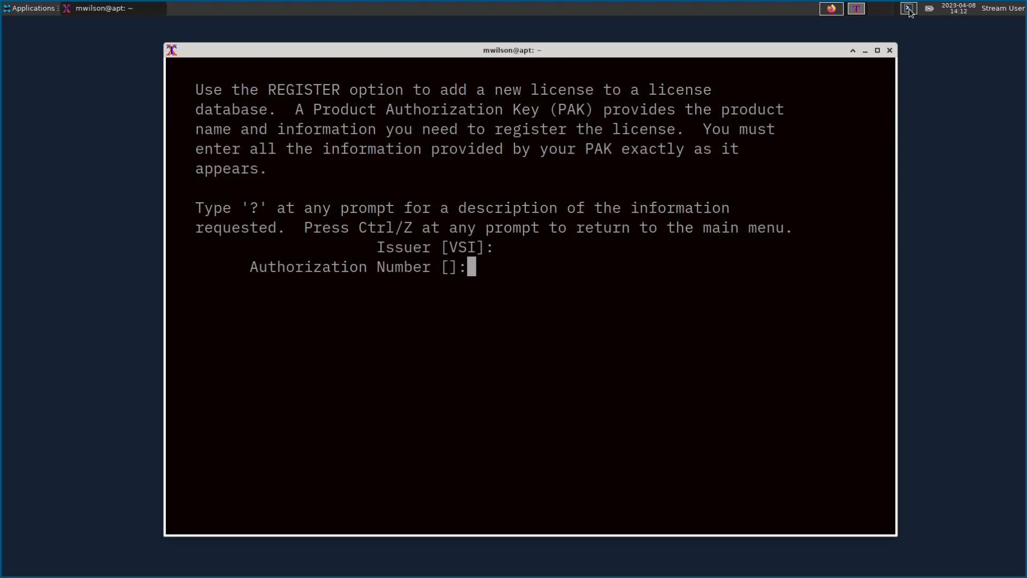
{"action": "key", "text": "ctrl+z"}
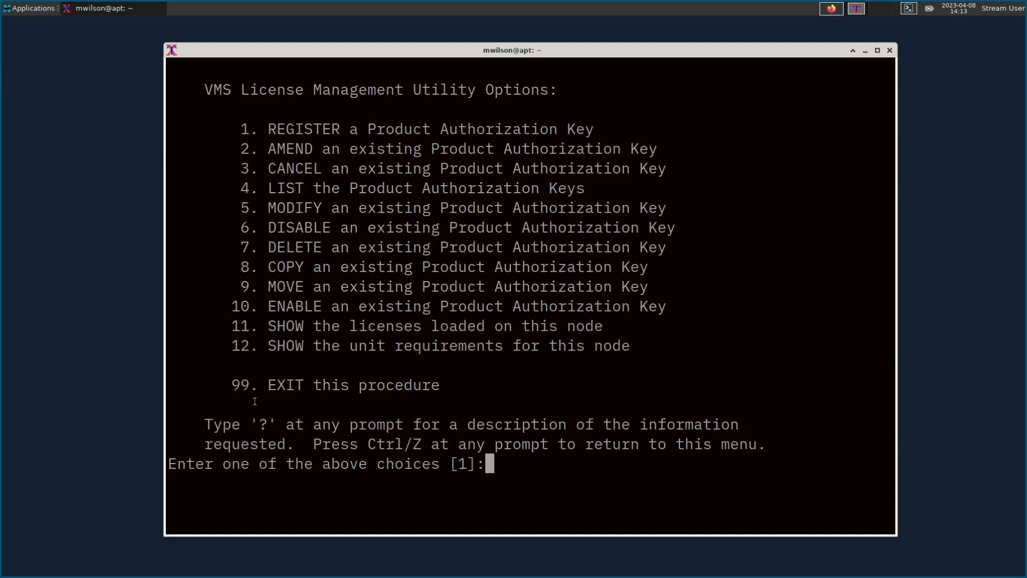
Step: Exit licence management with option 99 and agree to install DECwindows Motif
{"action": "type", "text": "99"}
{"action": "key", "text": "Return"}
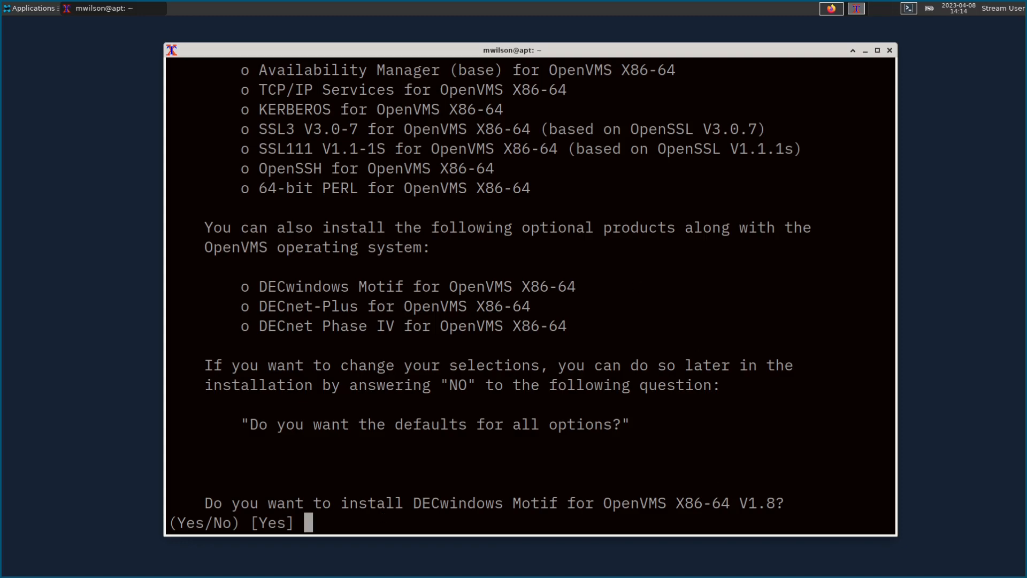
{"action": "scroll", "coordinate": [530, 269], "scroll_direction": "up", "scroll_amount": 4}
{"action": "key", "text": "Return"}
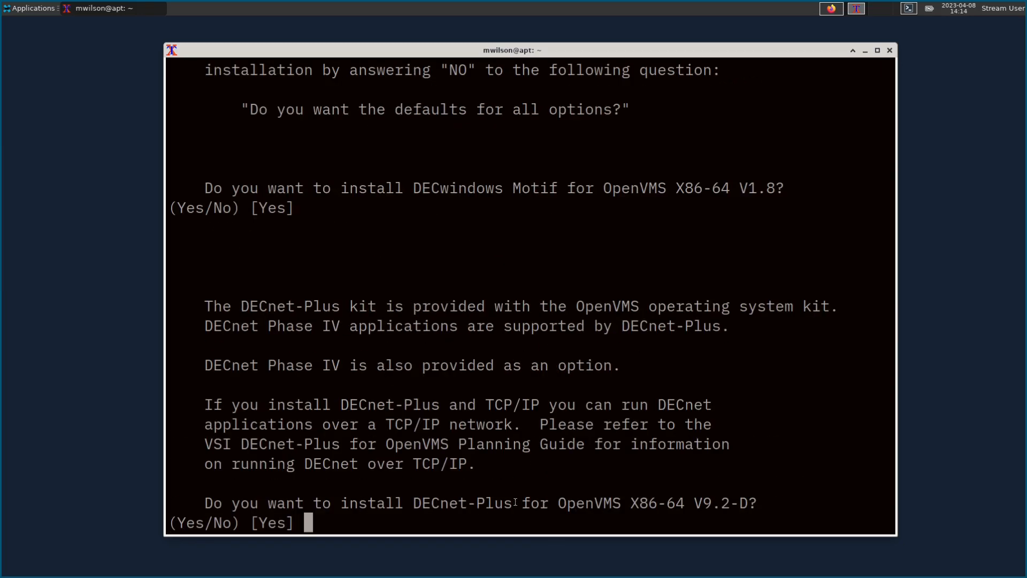
Step: Decline DECnet-Plus and accept installing DECnet Phase IV
{"action": "type", "text": "n"}
{"action": "key", "text": "Return"}
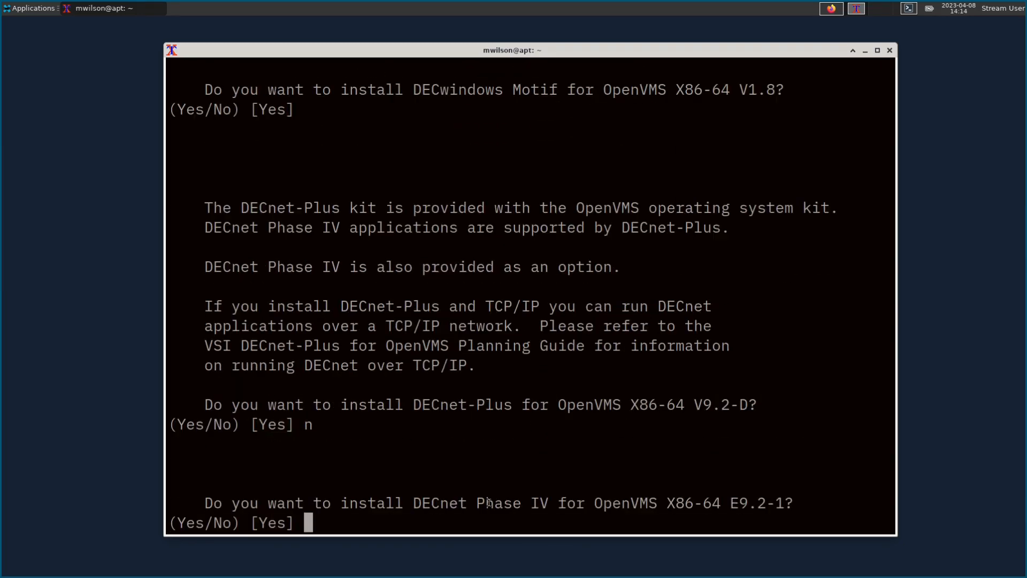
{"action": "left_click_drag", "start_coordinate": [414, 504], "coordinate": [559, 509]}
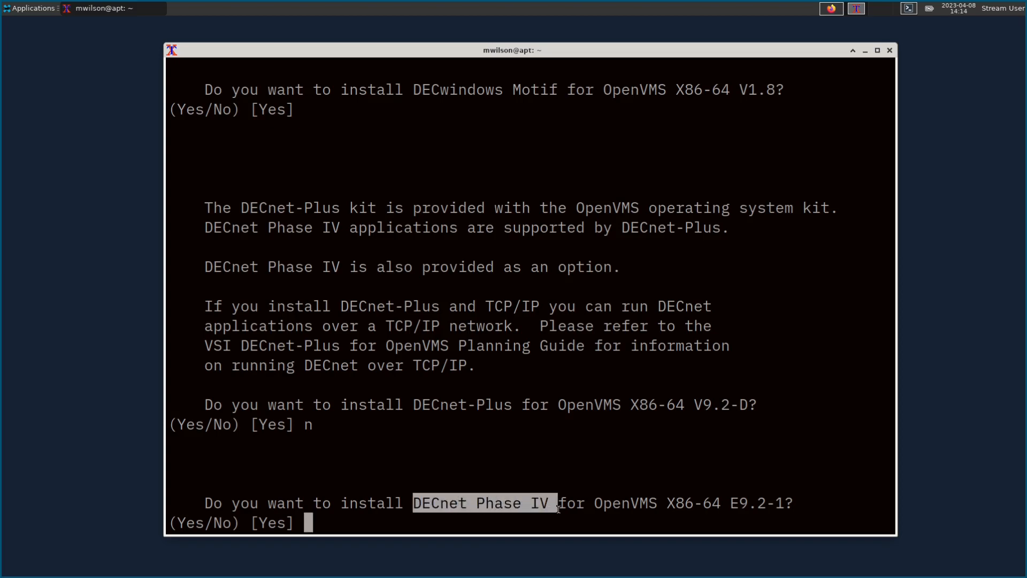
{"action": "left_click", "coordinate": [479, 506]}
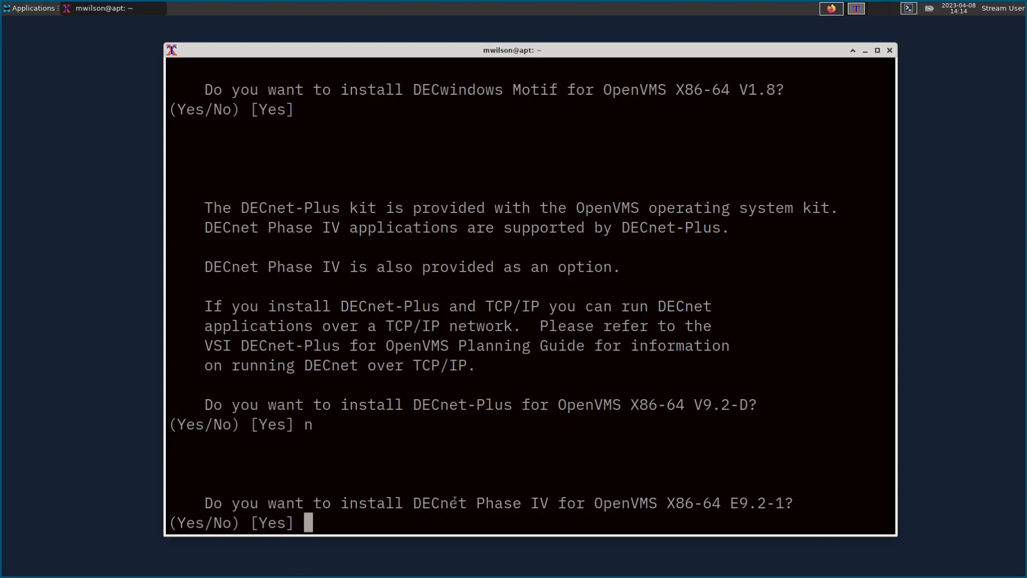
{"action": "key", "text": "Return"}
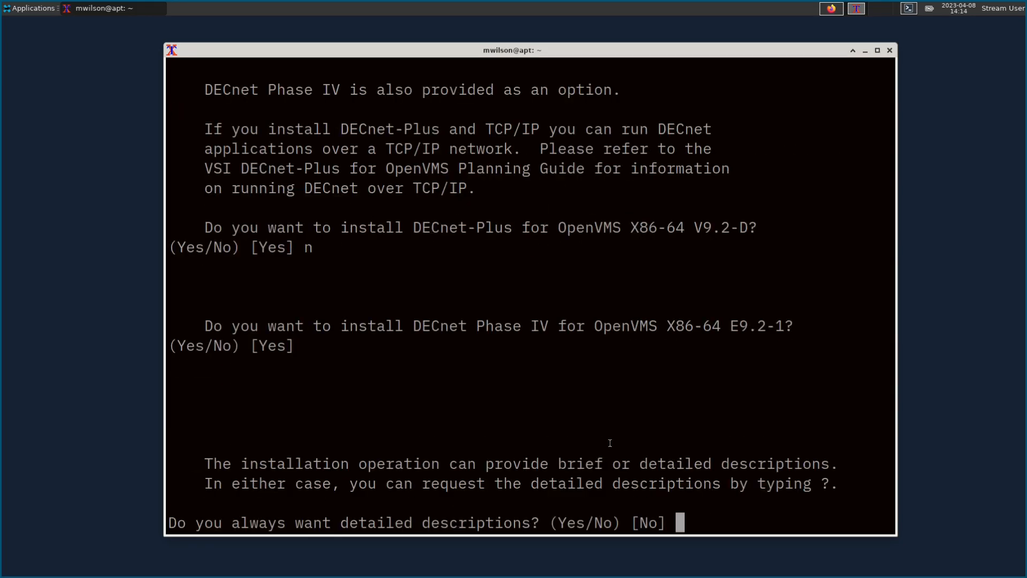
Step: Skip detailed descriptions, take all default options, allow a post-install reboot, and begin installation
{"action": "key", "text": "Return"}
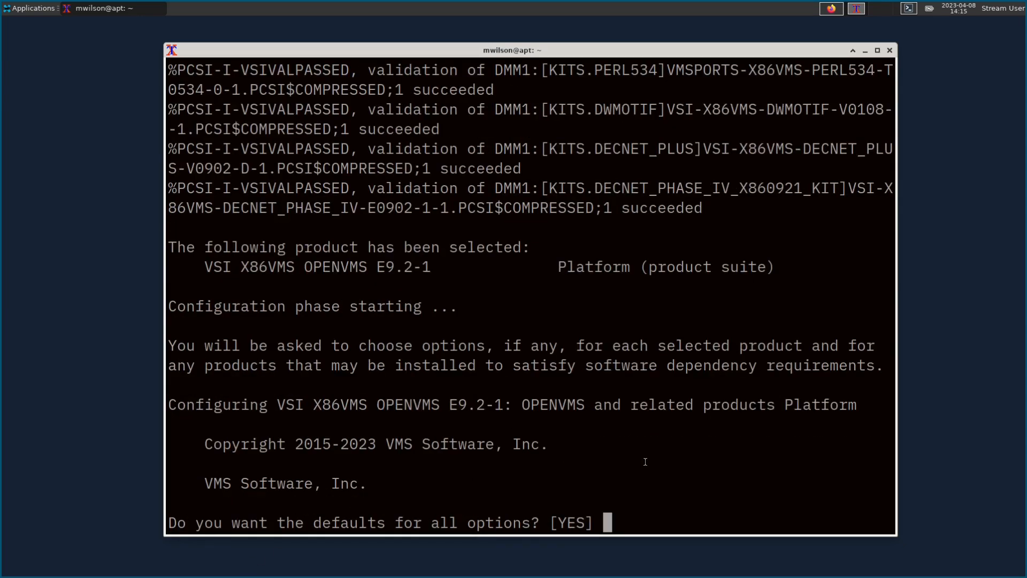
{"action": "key", "text": "Return"}
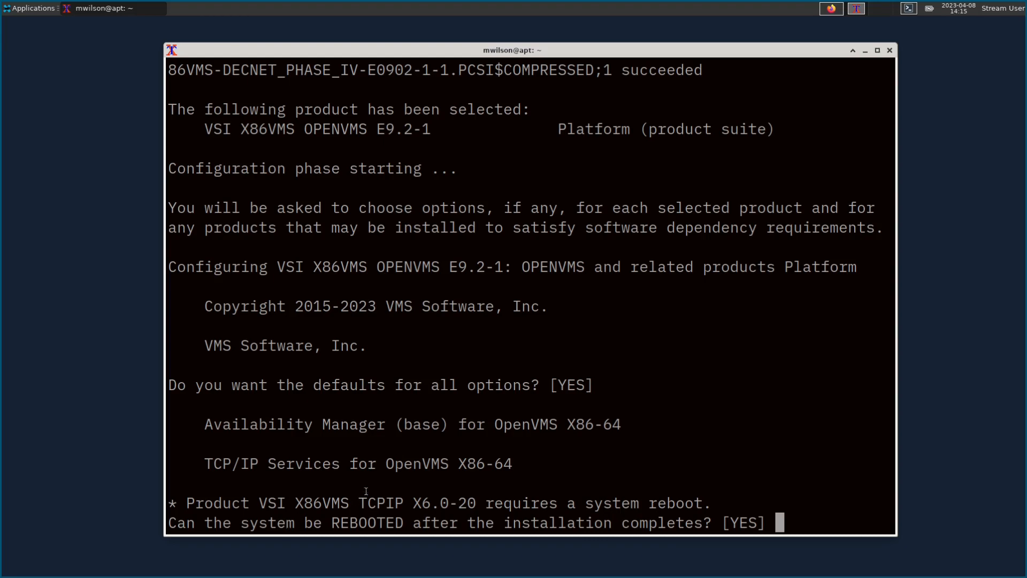
{"action": "key", "text": "Return"}
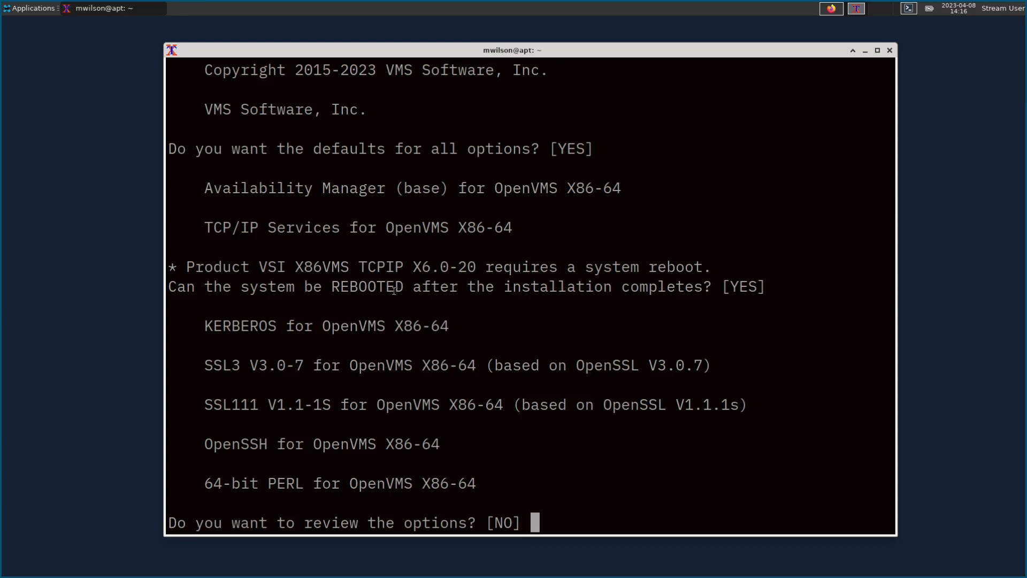
{"action": "key", "text": "Return"}
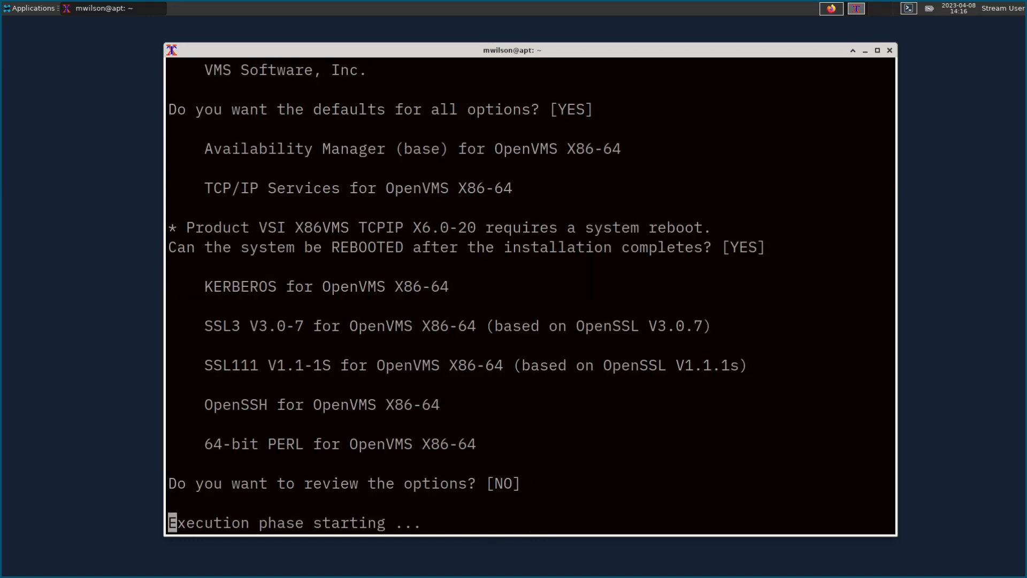
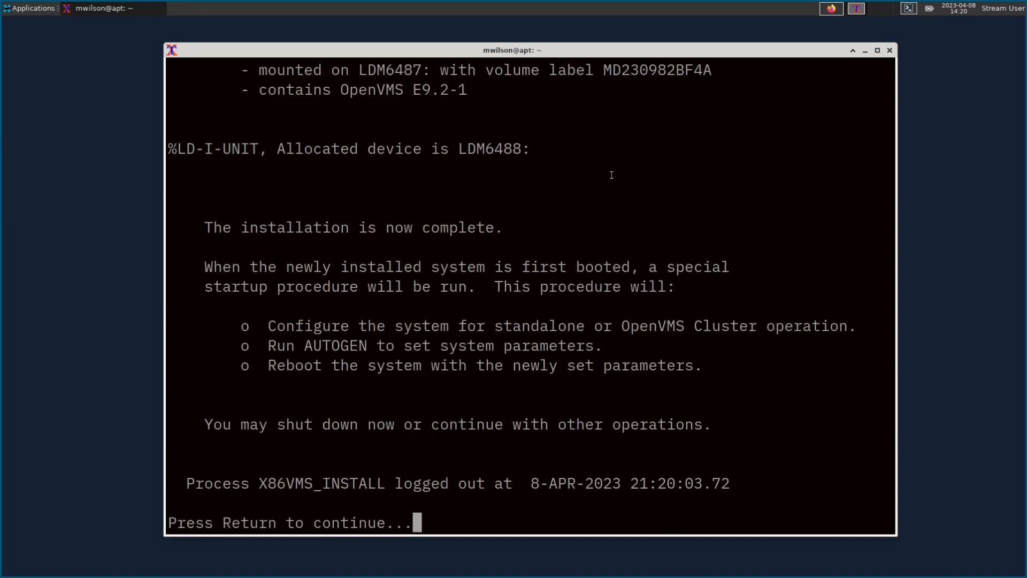
Step: Review the OpenVMS E9.2-1 installation summary and continue to the installer's main menu
{"action": "scroll", "coordinate": [611, 176], "scroll_direction": "up", "scroll_amount": 1}
{"action": "left_click_drag", "start_coordinate": [428, 74], "coordinate": [677, 81]}
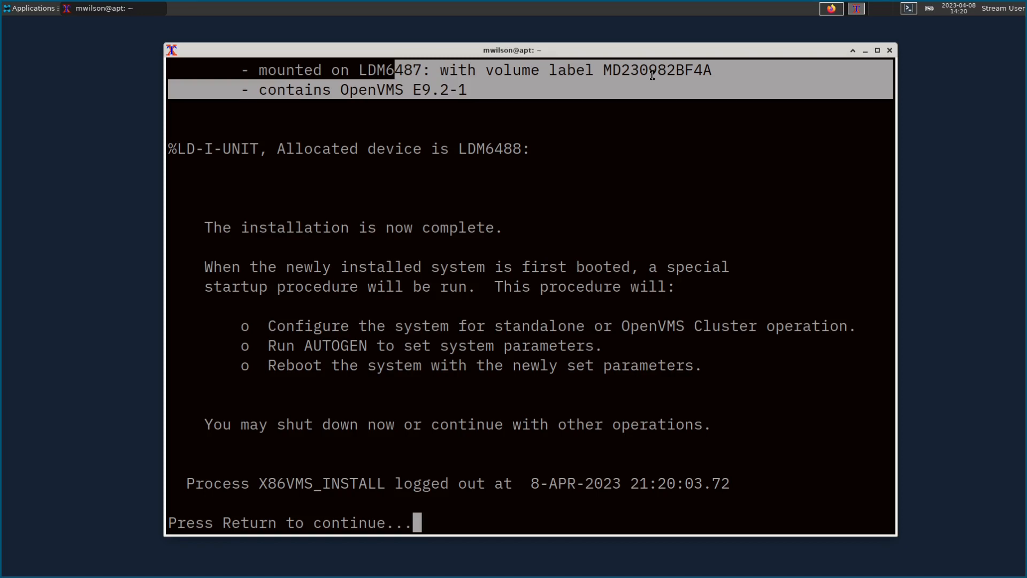
{"action": "left_click", "coordinate": [589, 76]}
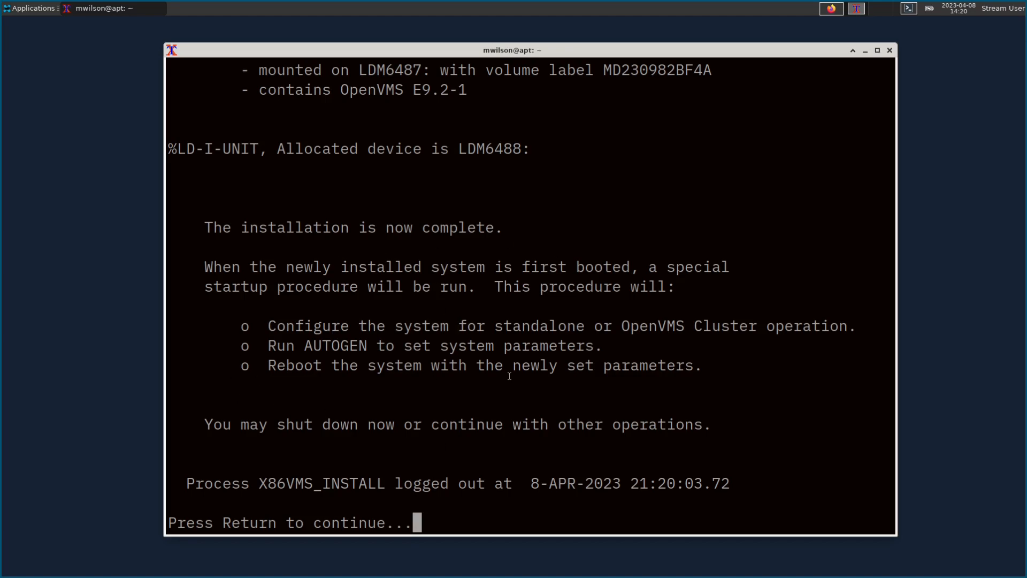
{"action": "key", "text": "Return"}
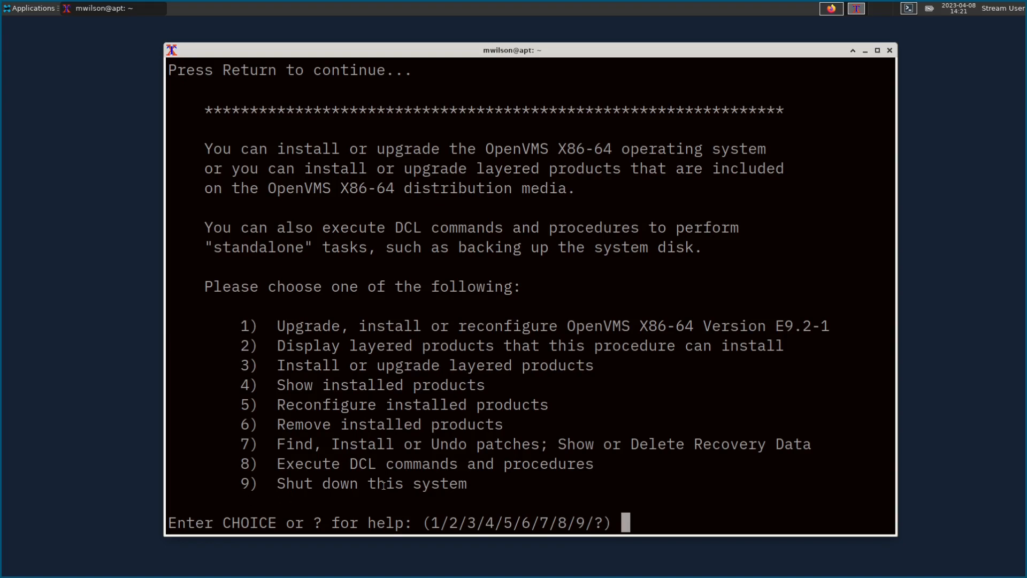
Step: Shut down with option 9, reboot to the Boot Manager, and show the vms86 console
{"action": "type", "text": "9"}
{"action": "key", "text": "Return"}
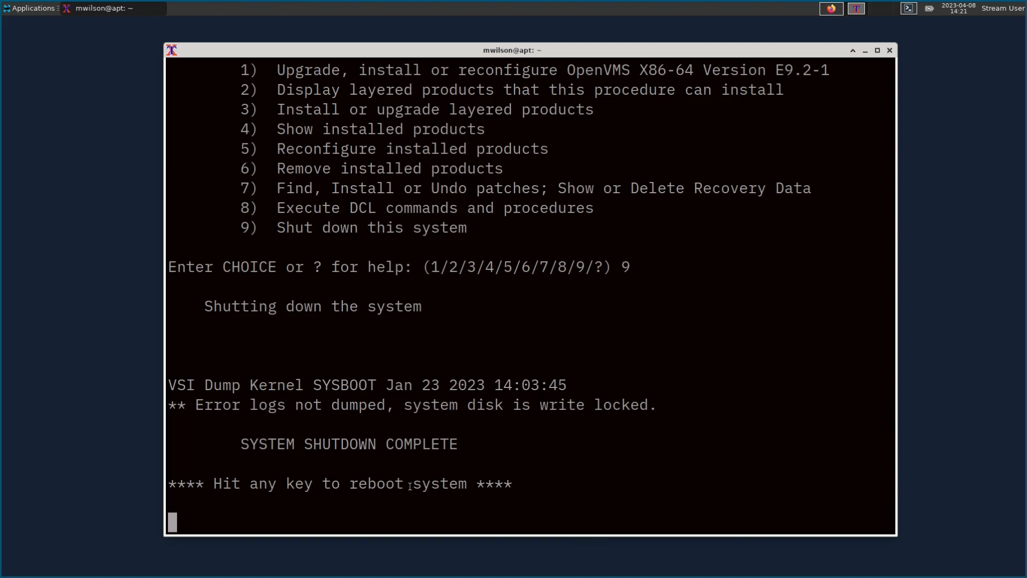
{"action": "key", "text": "Return"}
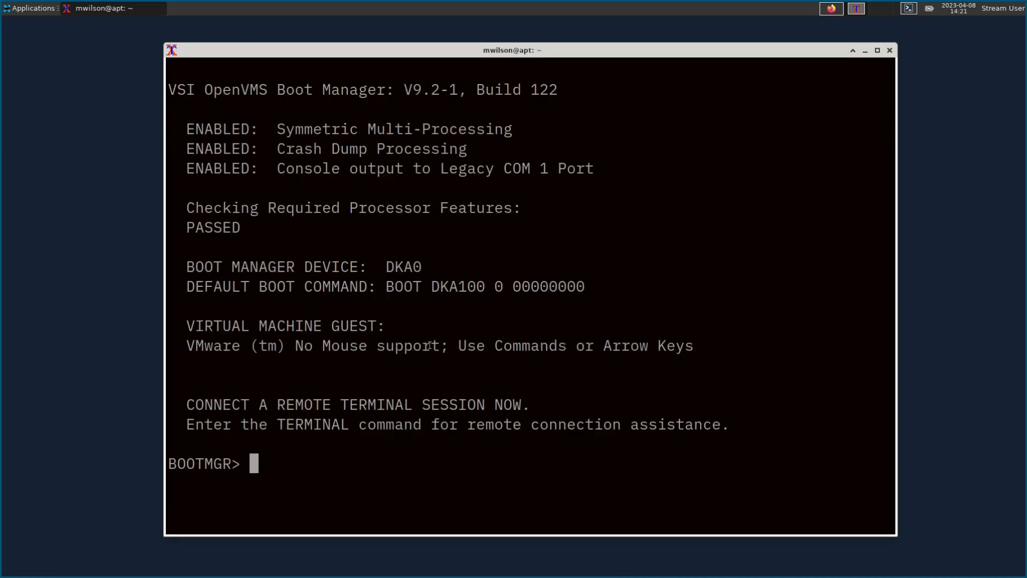
{"action": "left_click", "coordinate": [832, 8]}
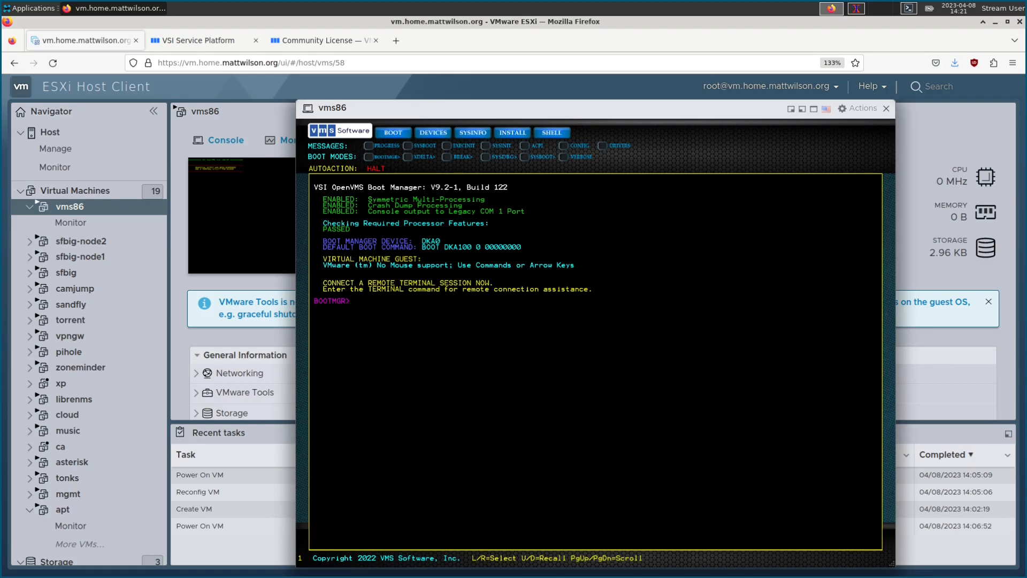
Step: Boot vms86 with BOOT DKA0 and follow the startup on the serial terminal
{"action": "type", "text": "BOOT DKA0"}
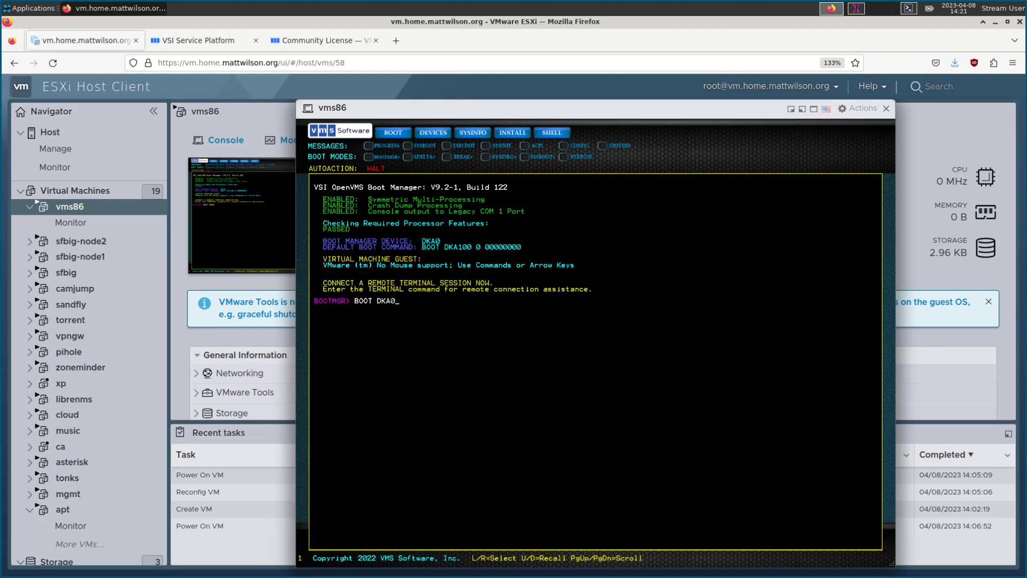
{"action": "key", "text": "Return"}
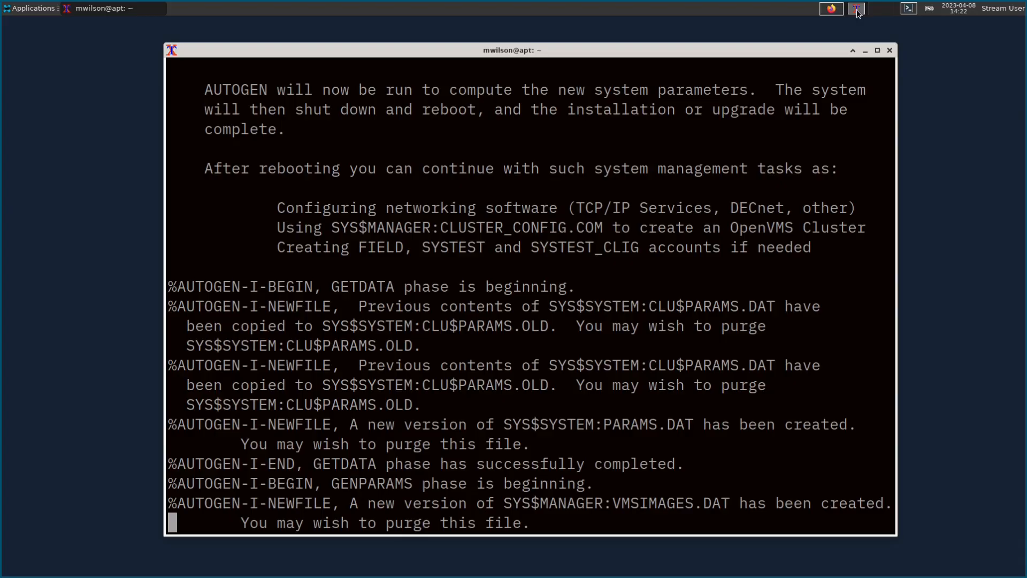
{"action": "left_click", "coordinate": [857, 8]}
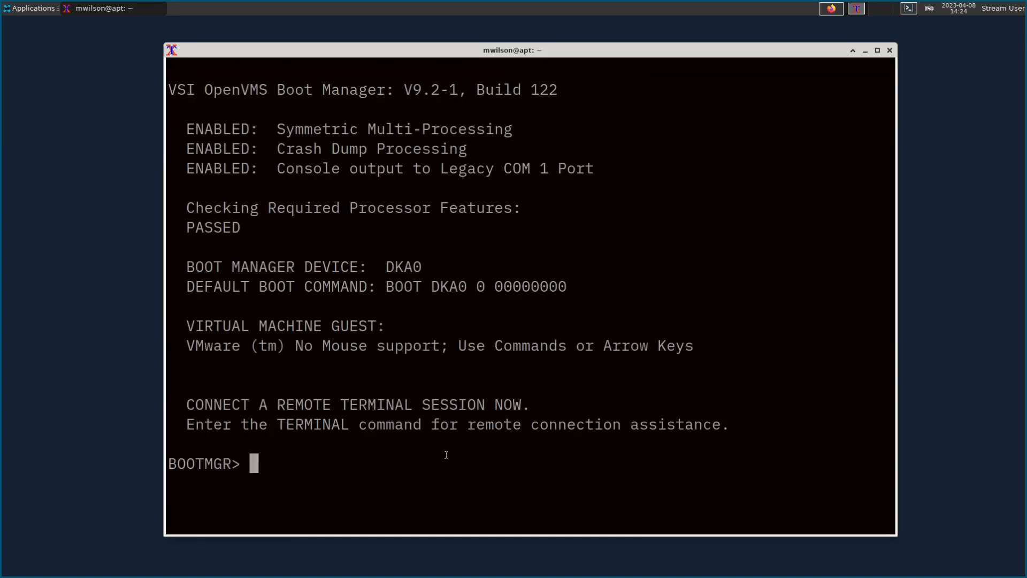
Step: Enable automatic booting with AUTO BOOT in the vms86 Boot Manager
{"action": "left_click", "coordinate": [831, 9]}
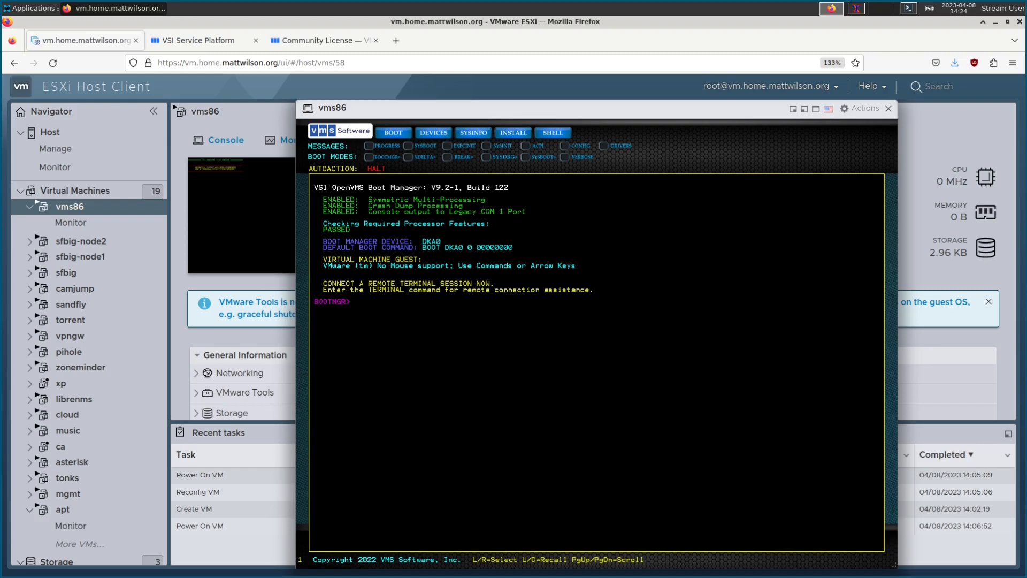
{"action": "type", "text": "AUTO BOOT"}
{"action": "key", "text": "Return"}
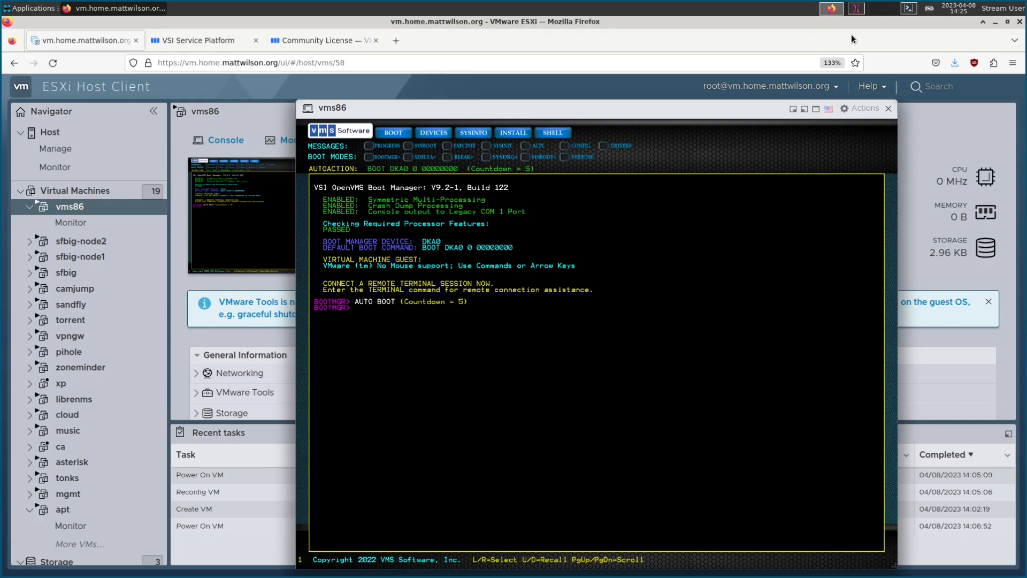
{"action": "left_click", "coordinate": [856, 9]}
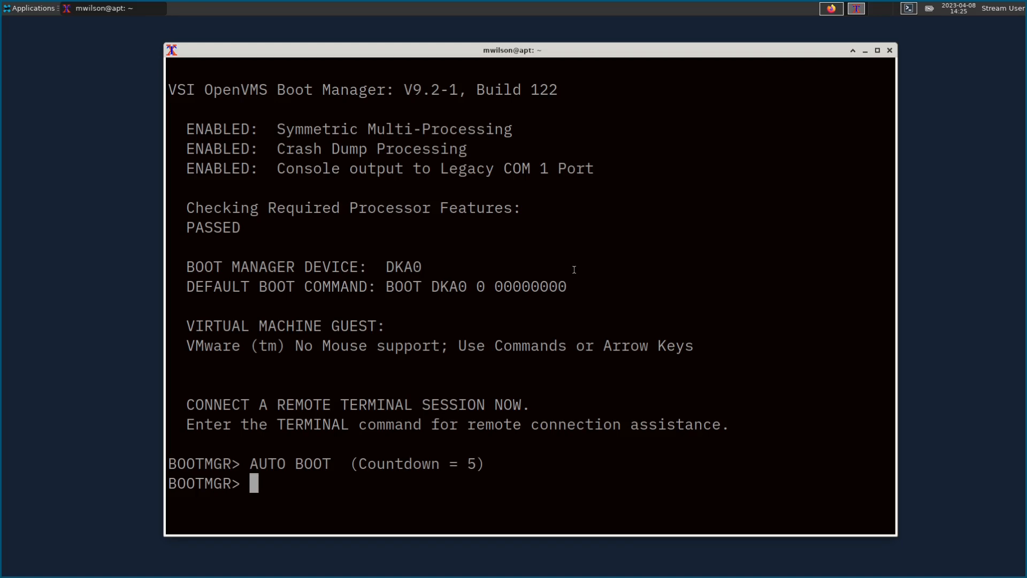
Step: Boot OpenVMS again with BOOT and close the vms86 console window
{"action": "left_click", "coordinate": [832, 9]}
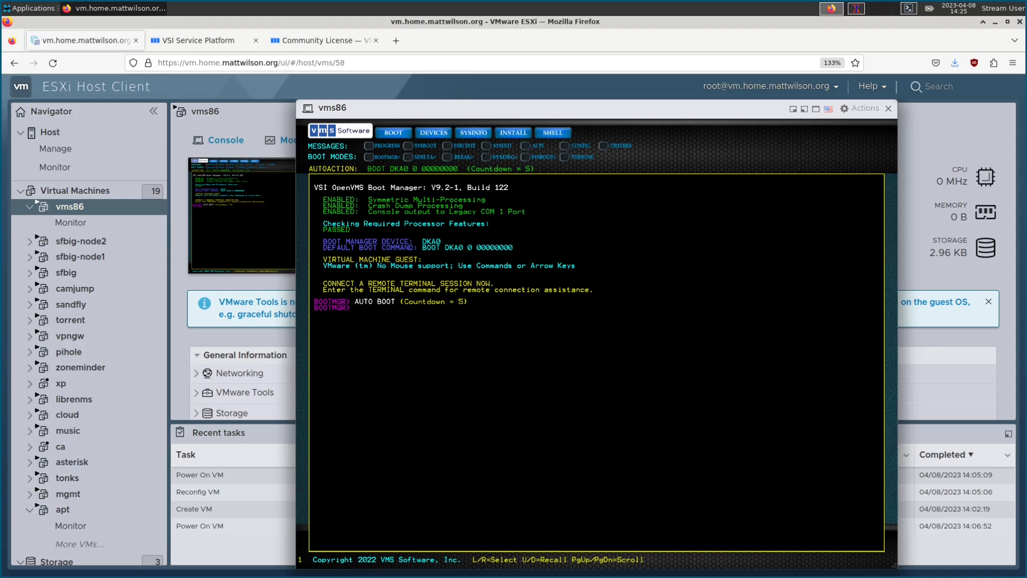
{"action": "type", "text": "BOOT"}
{"action": "key", "text": "Return"}
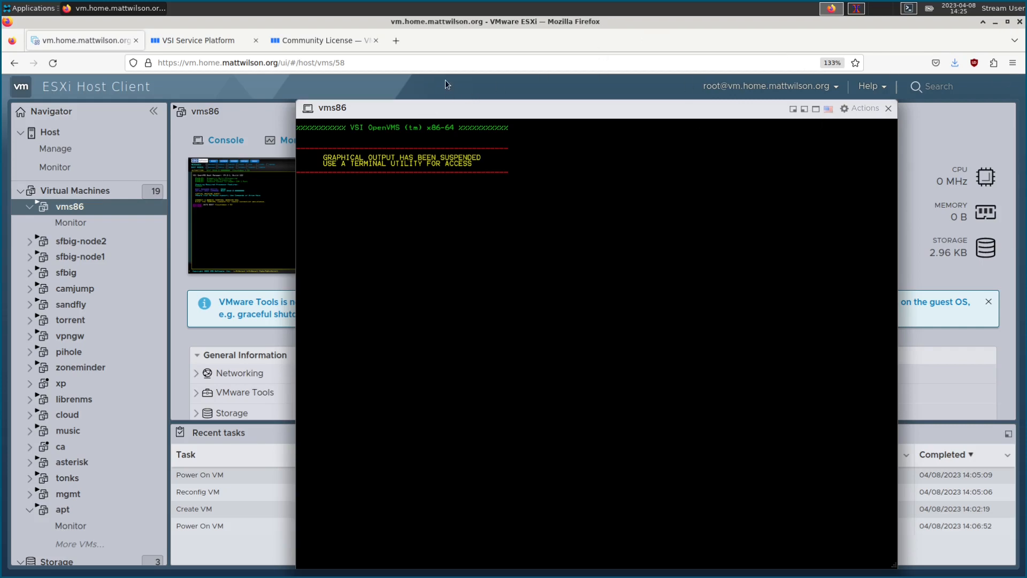
{"action": "left_click_drag", "start_coordinate": [446, 108], "coordinate": [422, 85]}
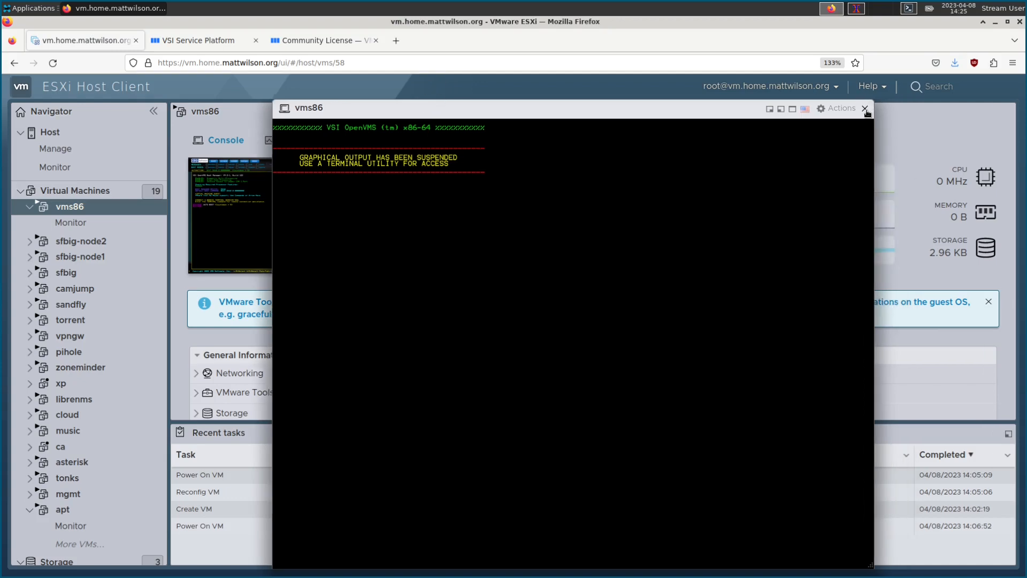
{"action": "left_click", "coordinate": [865, 109]}
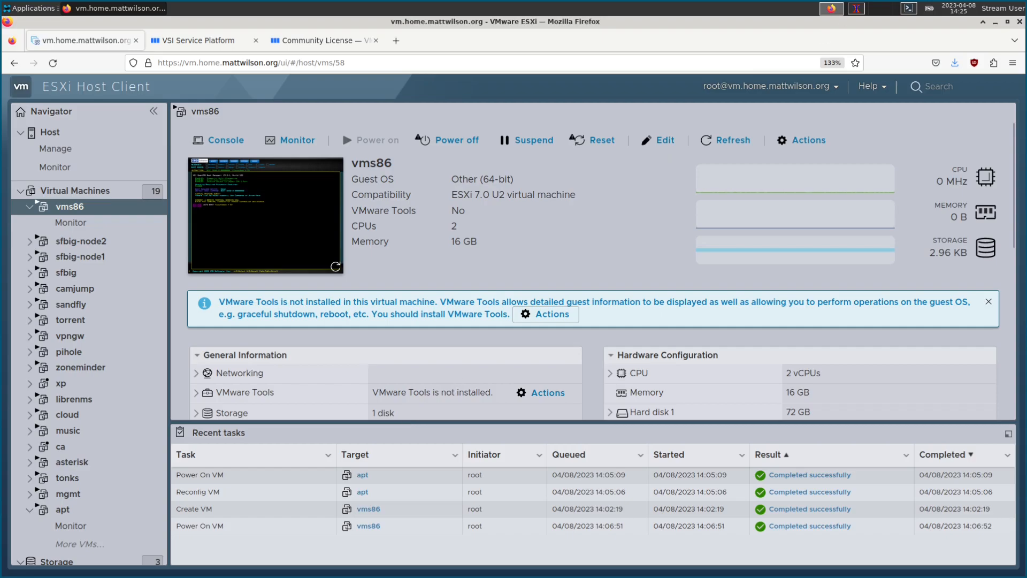
Step: Log in to VMS86 as SYSTEM on the serial terminal
{"action": "left_click", "coordinate": [857, 8]}
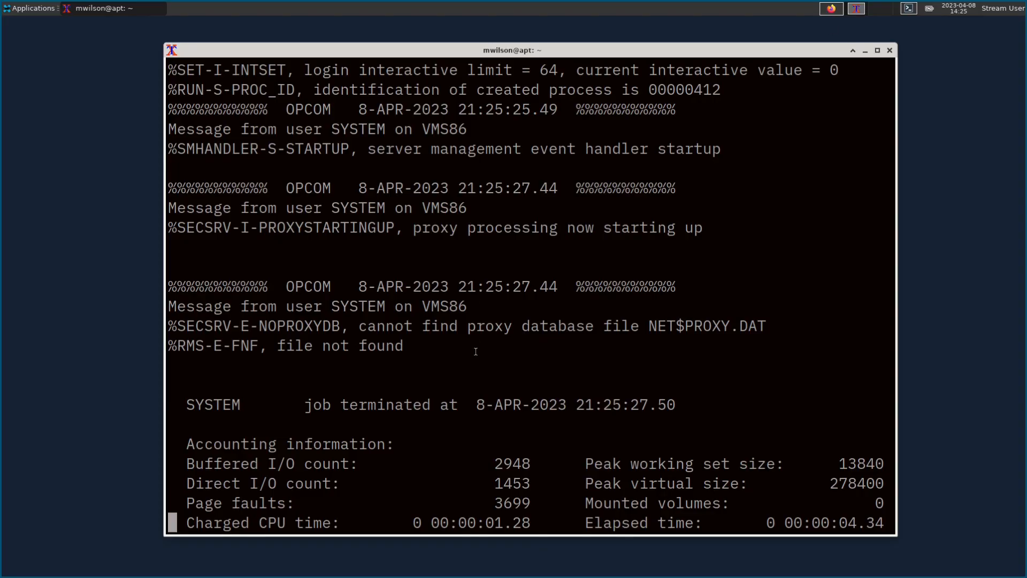
{"action": "key", "text": "Return"}
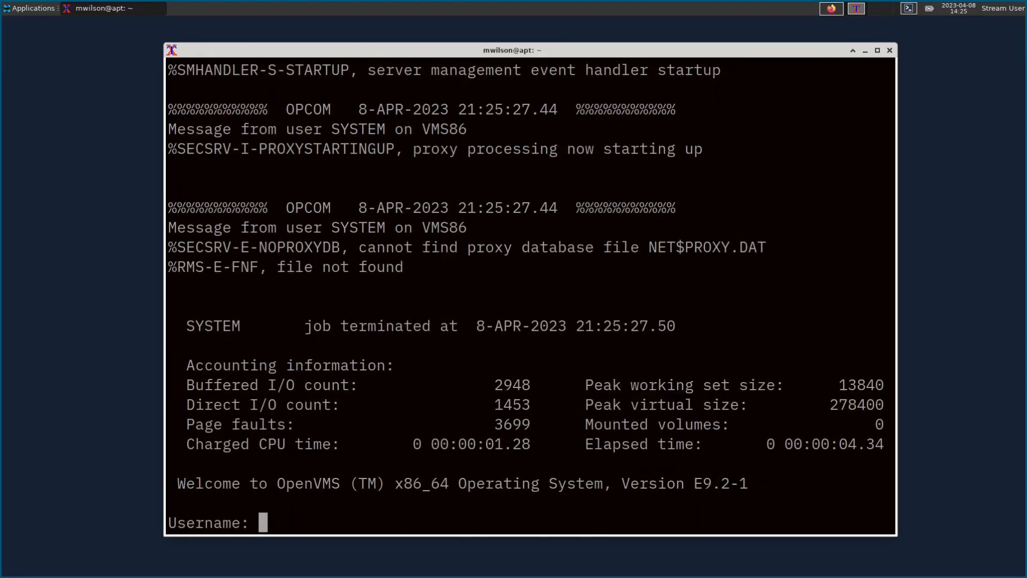
{"action": "type", "text": "system"}
{"action": "key", "text": "Return"}
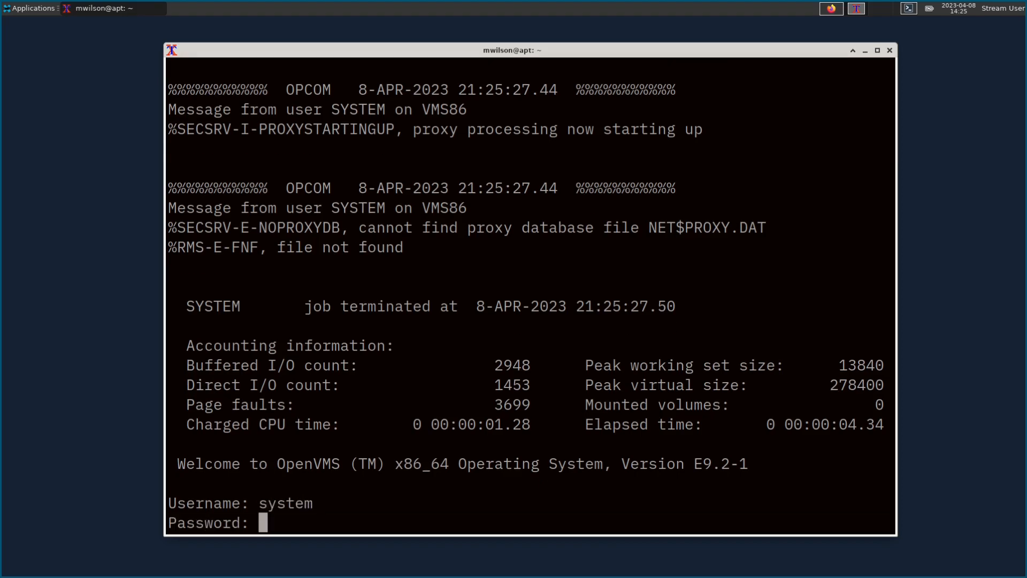
{"action": "key", "text": "Return"}
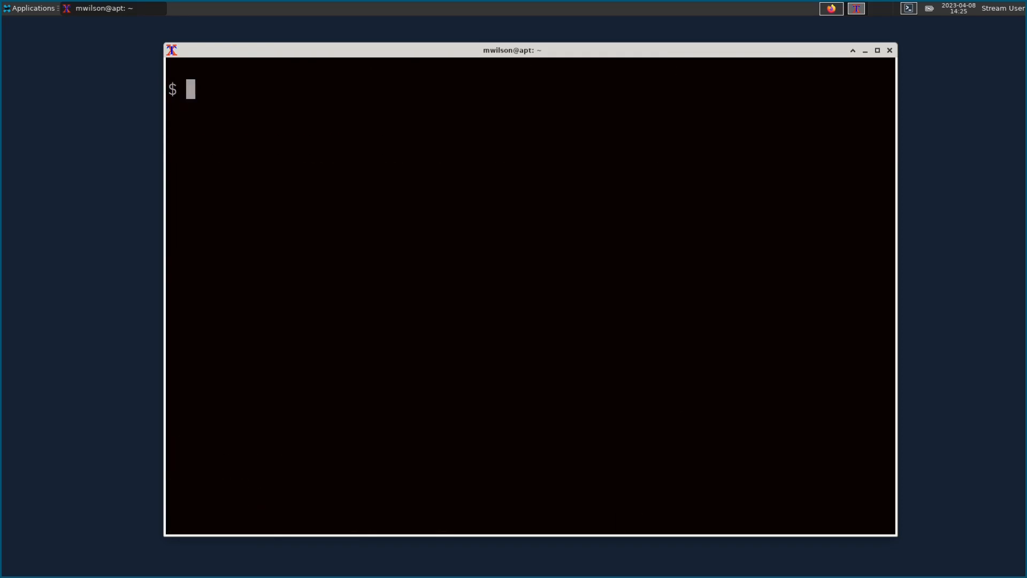
Step: List running processes with SHOW SYSTEM and the CPU configuration with SHOW CPU
{"action": "type", "text": "show system"}
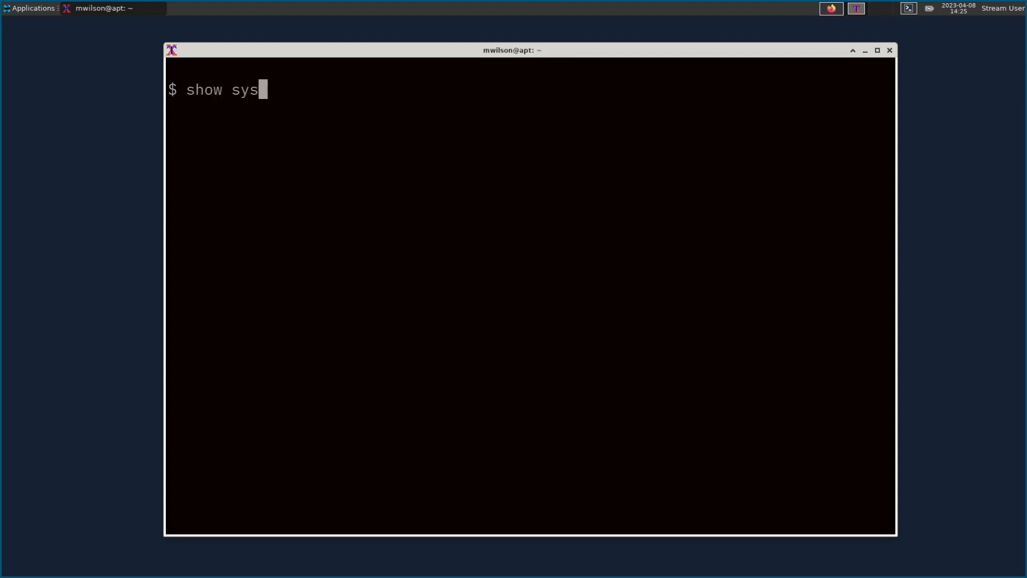
{"action": "key", "text": "Return"}
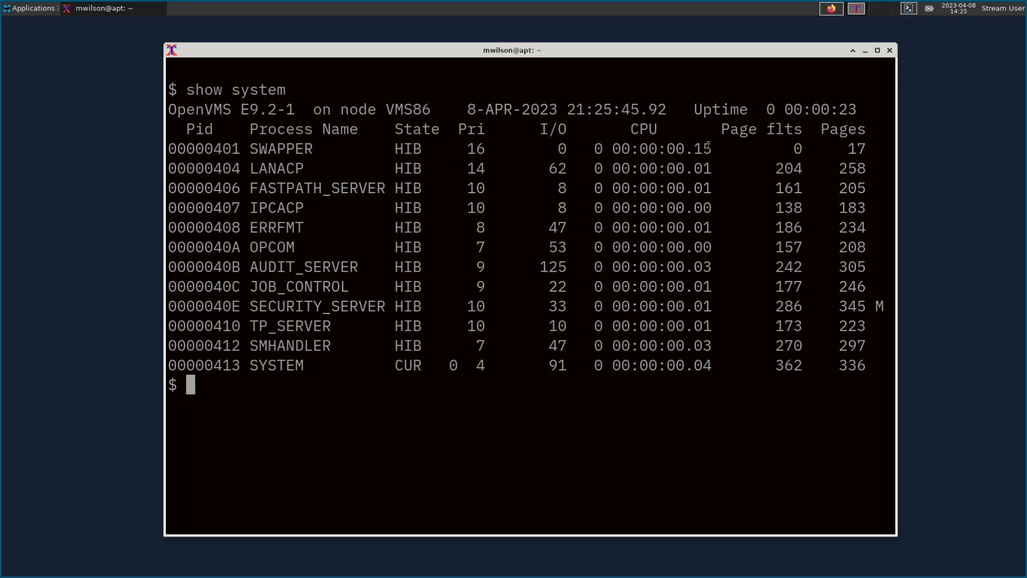
{"action": "type", "text": "show cpui"}
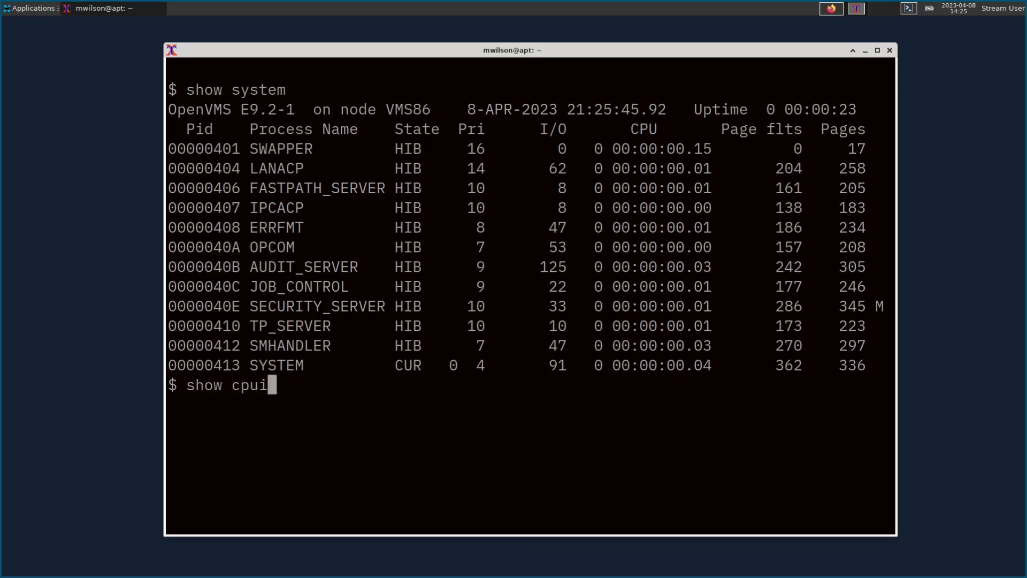
{"action": "key", "text": "Return"}
{"action": "type", "text": "show cpu"}
{"action": "key", "text": "Return"}
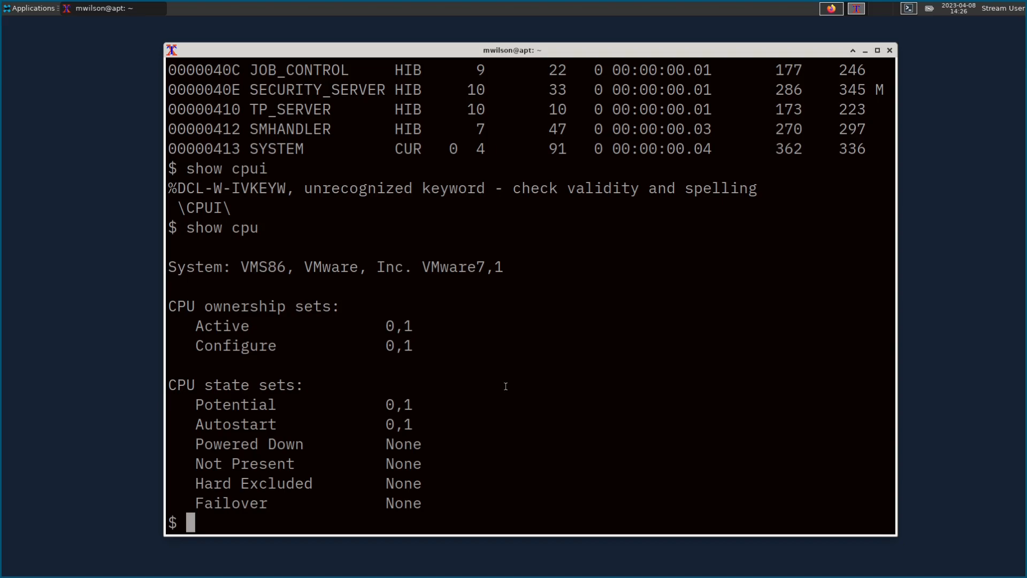
Step: Create the network proxy database with mc authorize create/proxy in sys$common:[sysexe]
{"action": "type", "text": "set d"}
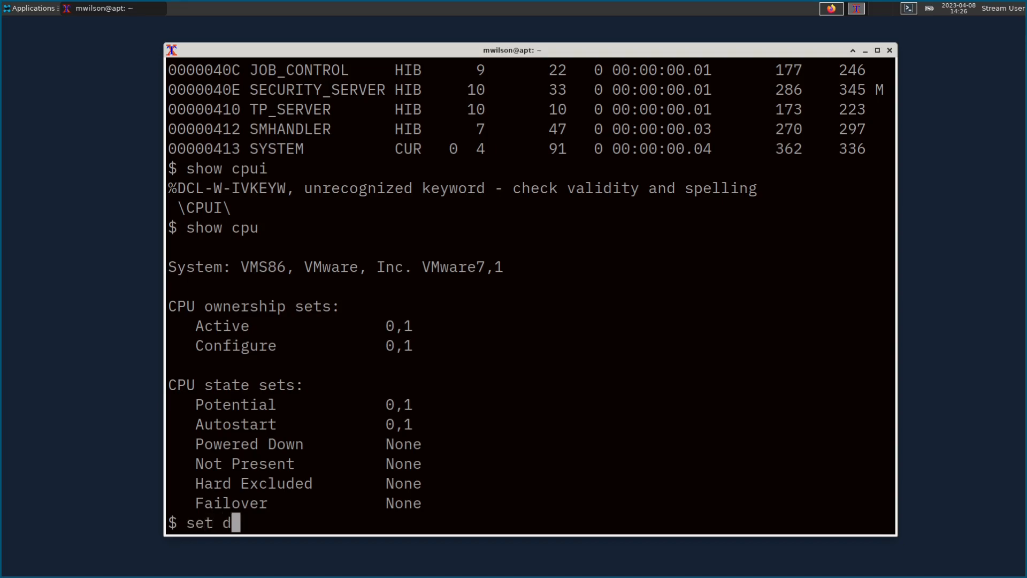
{"action": "type", "text": "ef sys$co"}
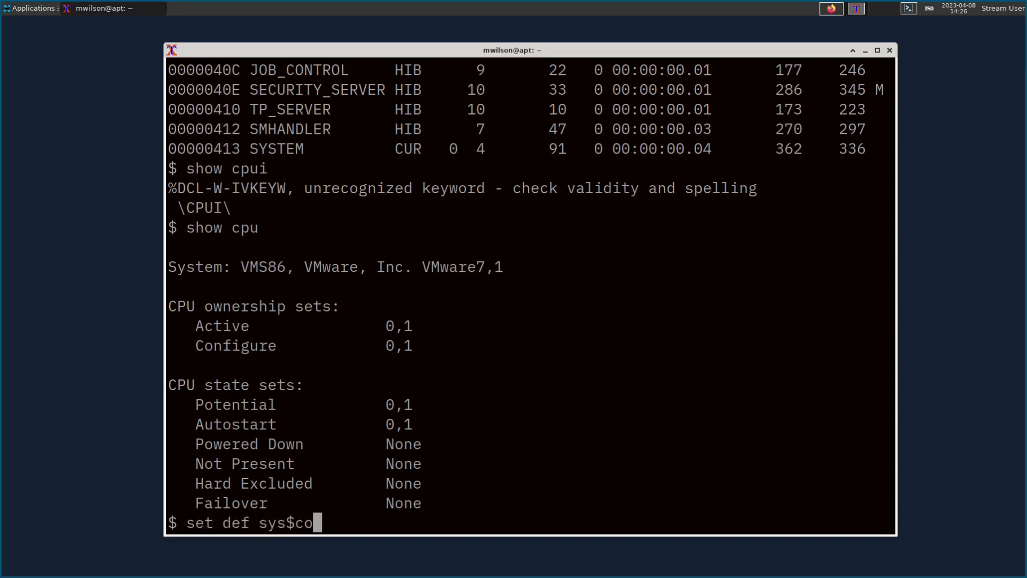
{"action": "type", "text": "mmon:[sysexe]"}
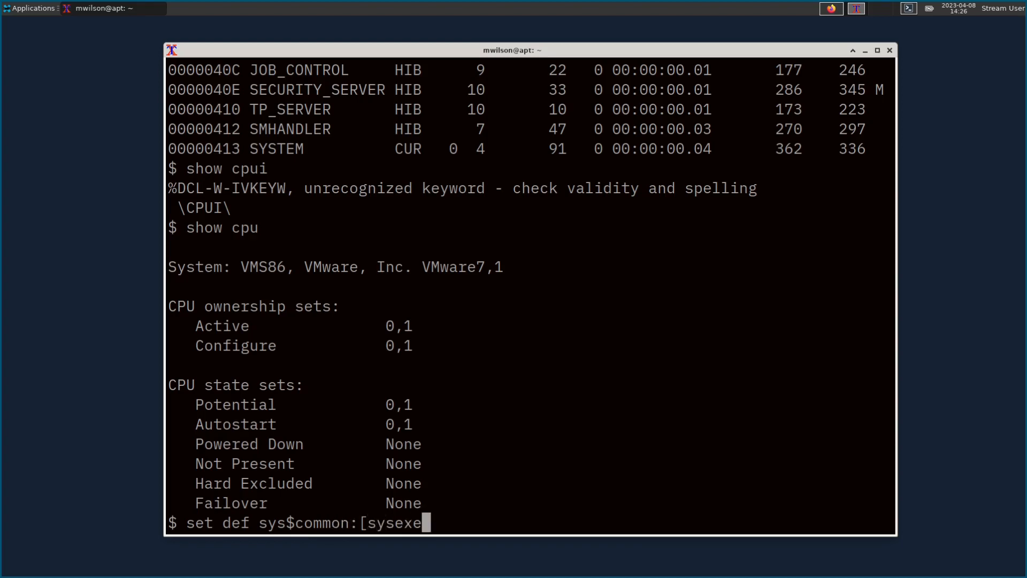
{"action": "key", "text": "Return"}
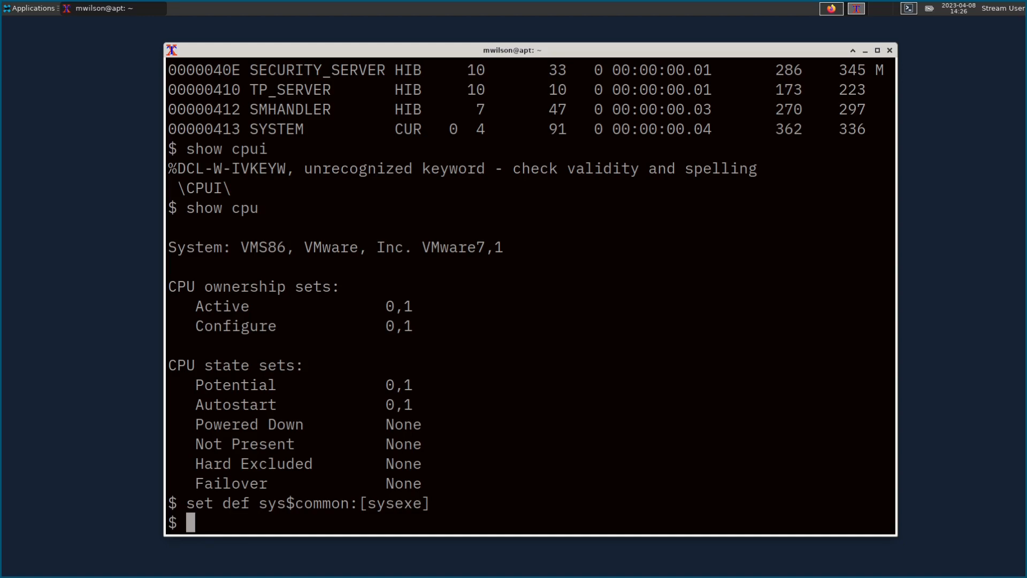
{"action": "type", "text": "mc authorize "}
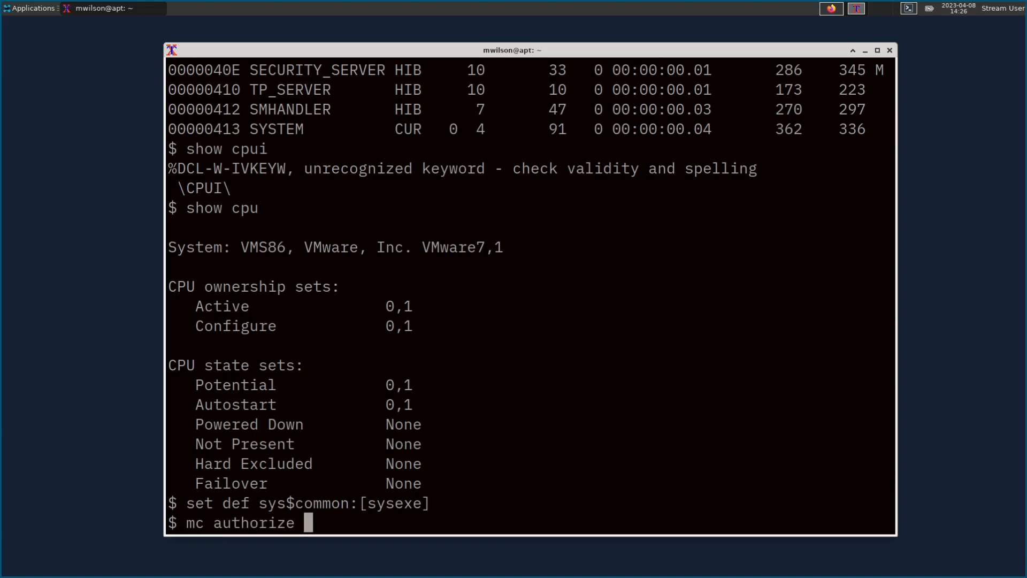
{"action": "type", "text": "create/proxy"}
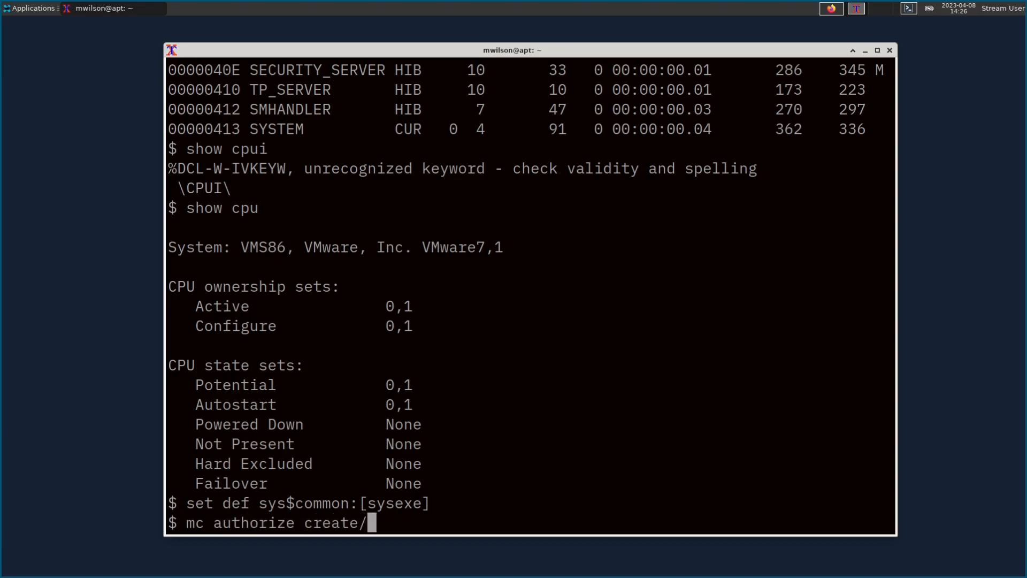
{"action": "key", "text": "Return"}
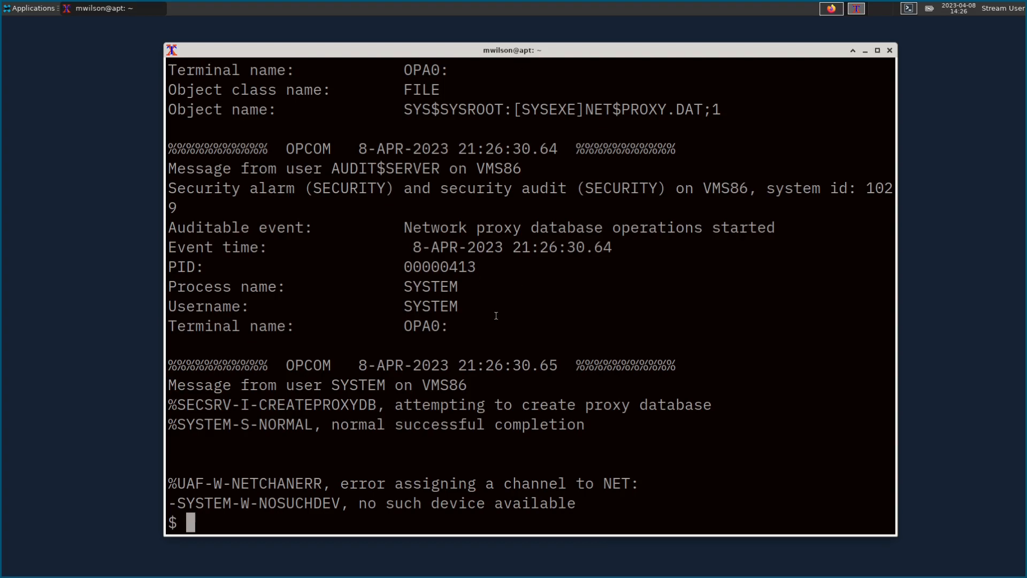
Step: Start a new queue manager and create and start the SYS$BATCH batch queue
{"action": "type", "text": "set def "}
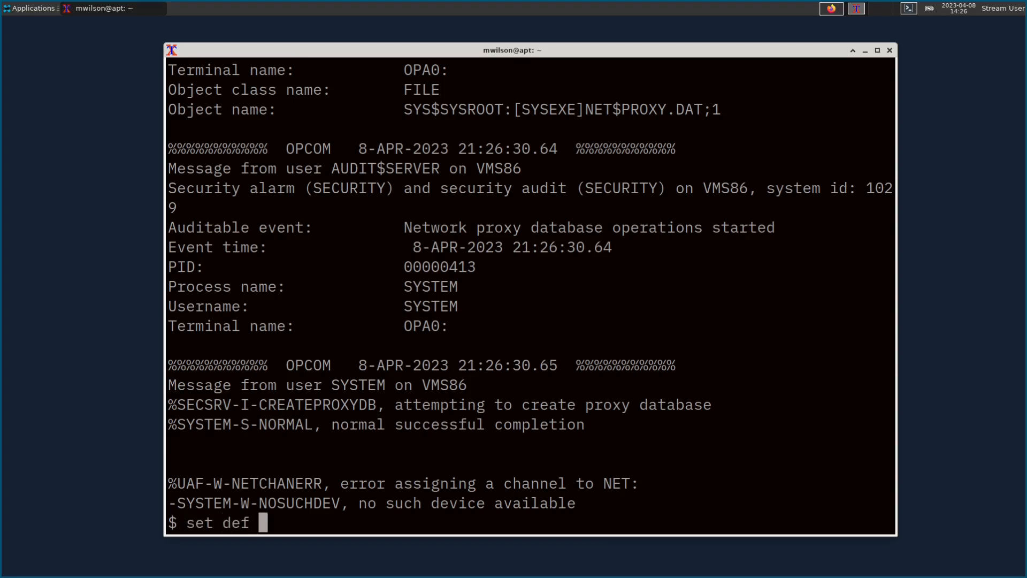
{"action": "type", "text": "sys$login"}
{"action": "key", "text": "Return"}
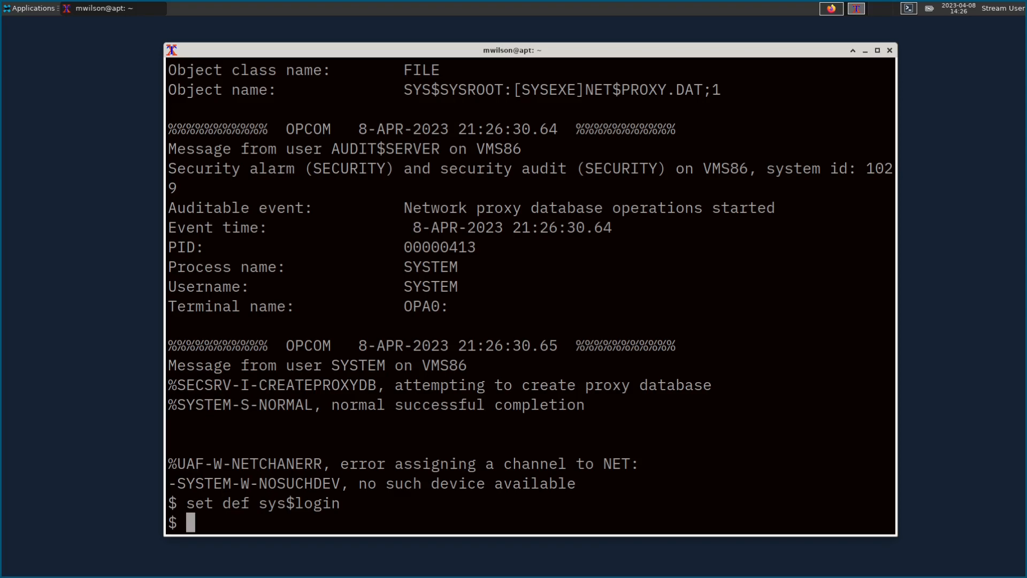
{"action": "type", "text": "start "}
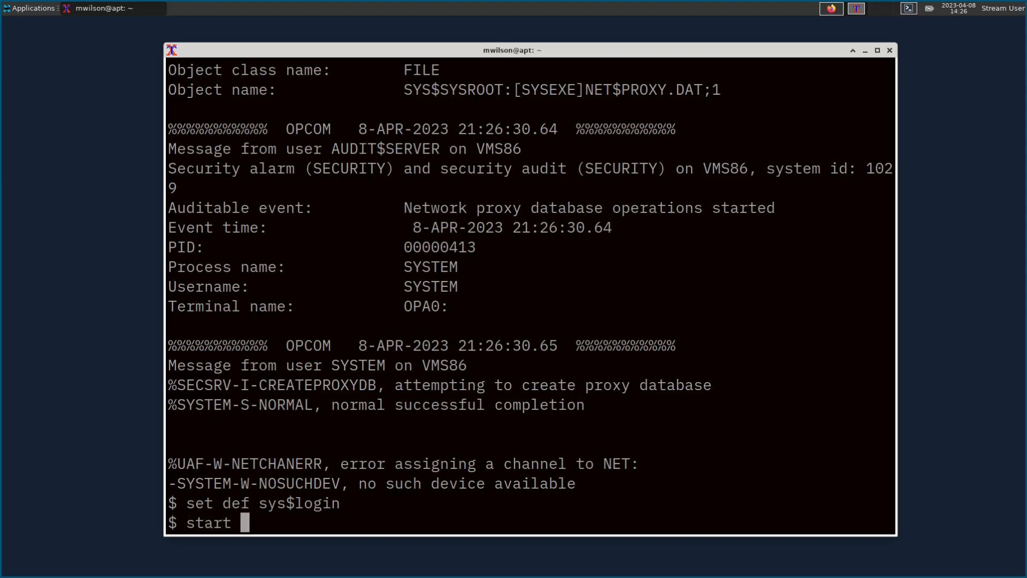
{"action": "type", "text": "queue /ma"}
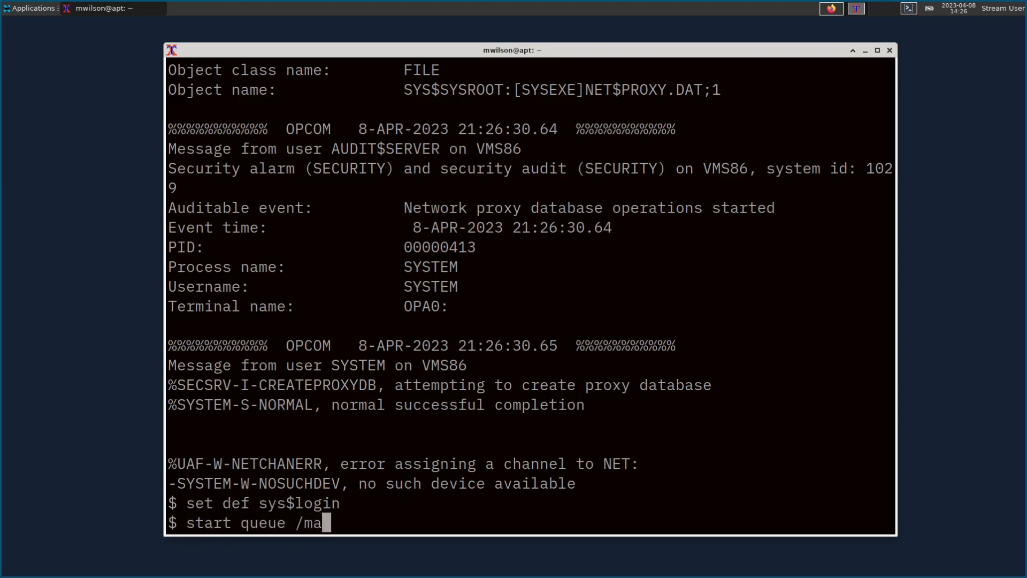
{"action": "type", "text": "nager "}
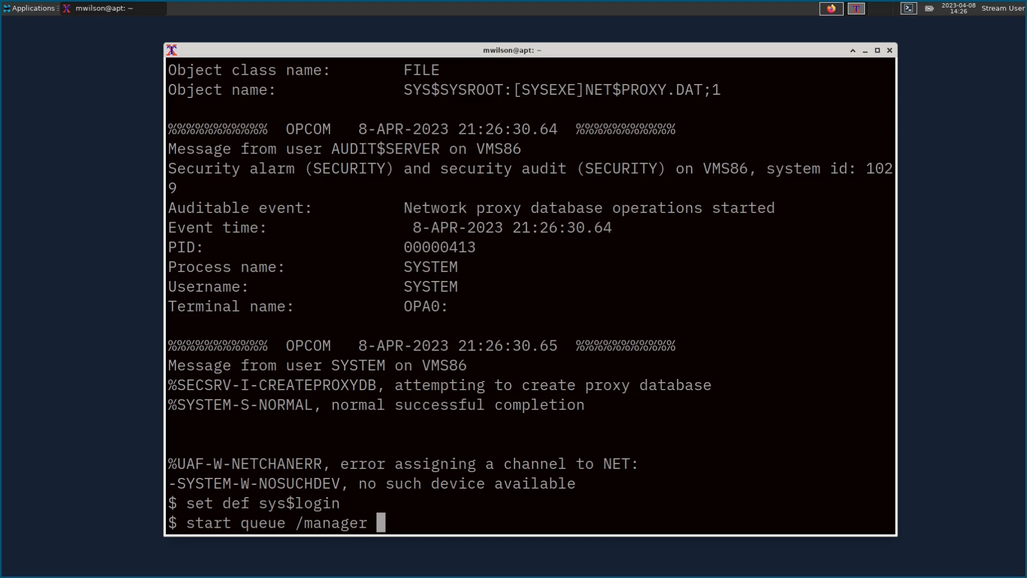
{"action": "type", "text": "/new_version"}
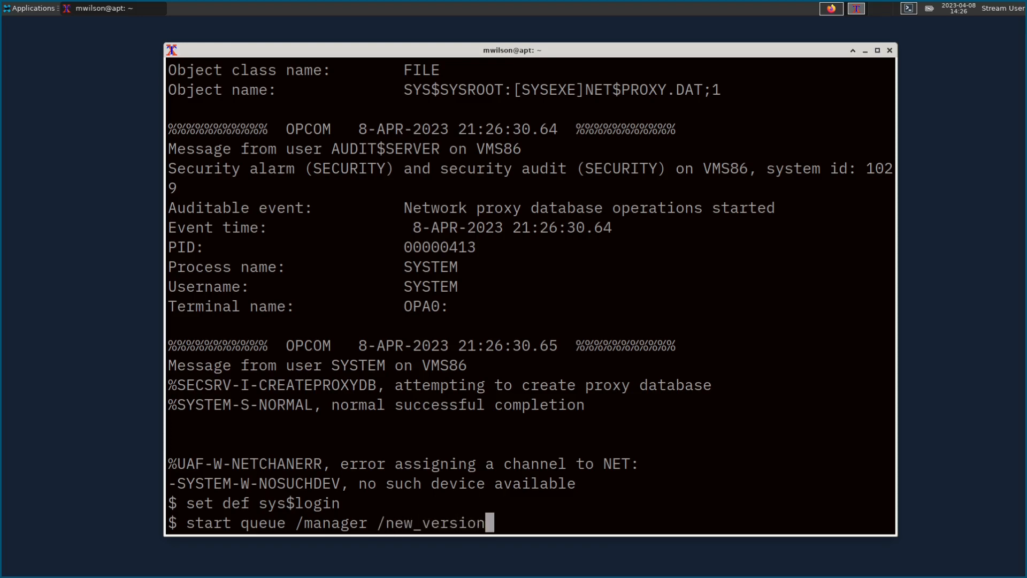
{"action": "key", "text": "Return"}
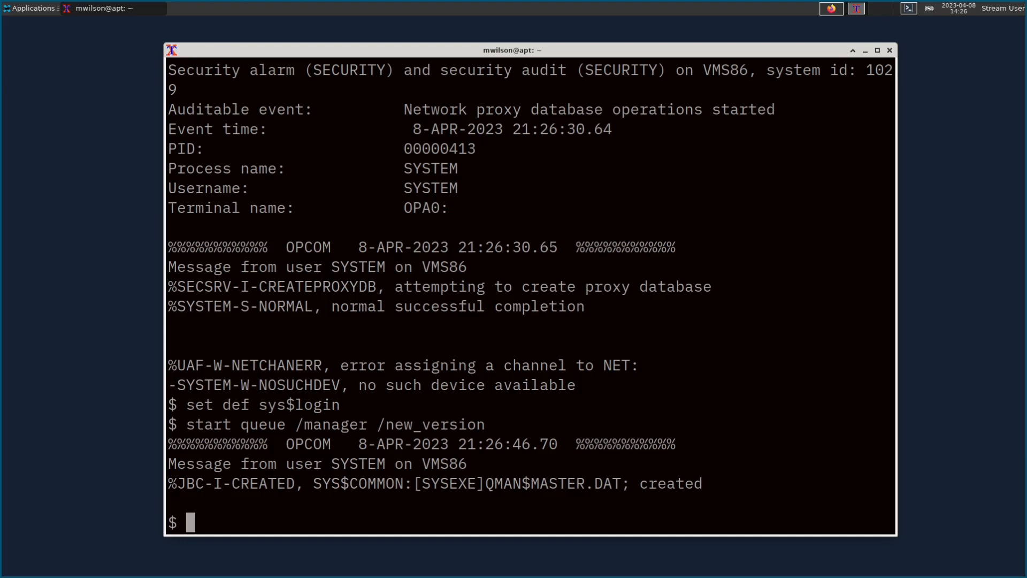
{"action": "type", "text": "init /queue /"}
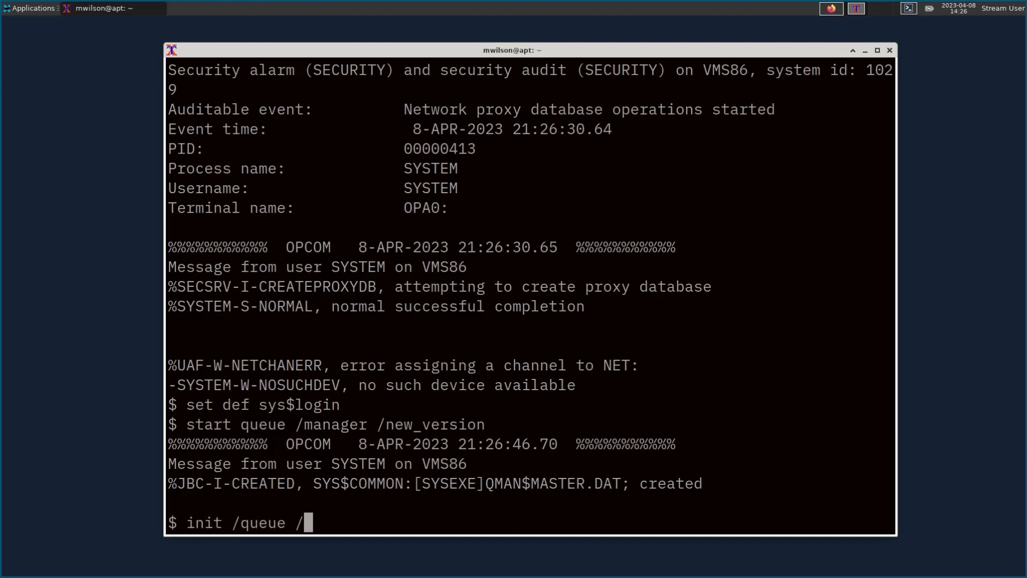
{"action": "type", "text": "start /batch "}
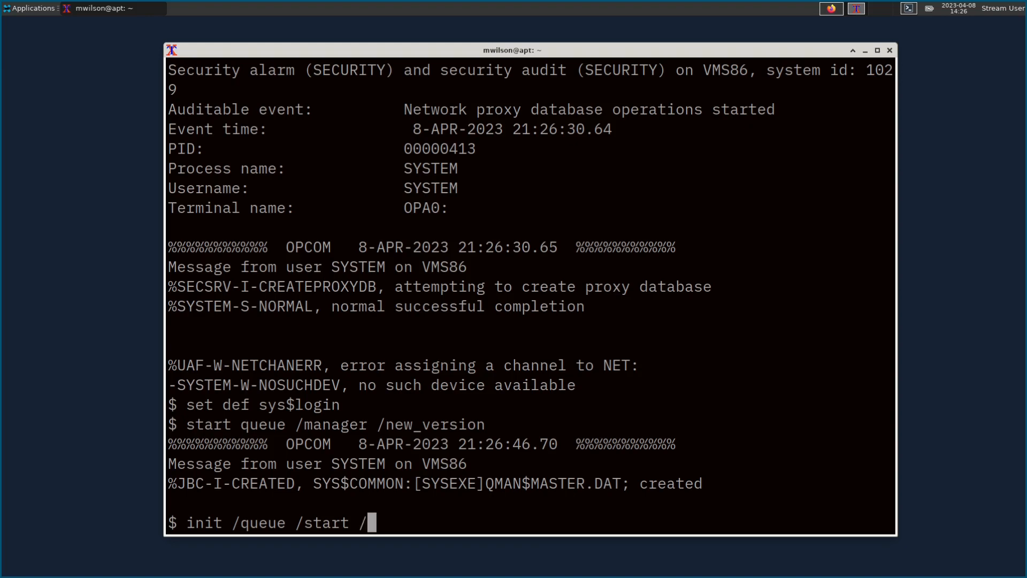
{"action": "type", "text": "sys"}
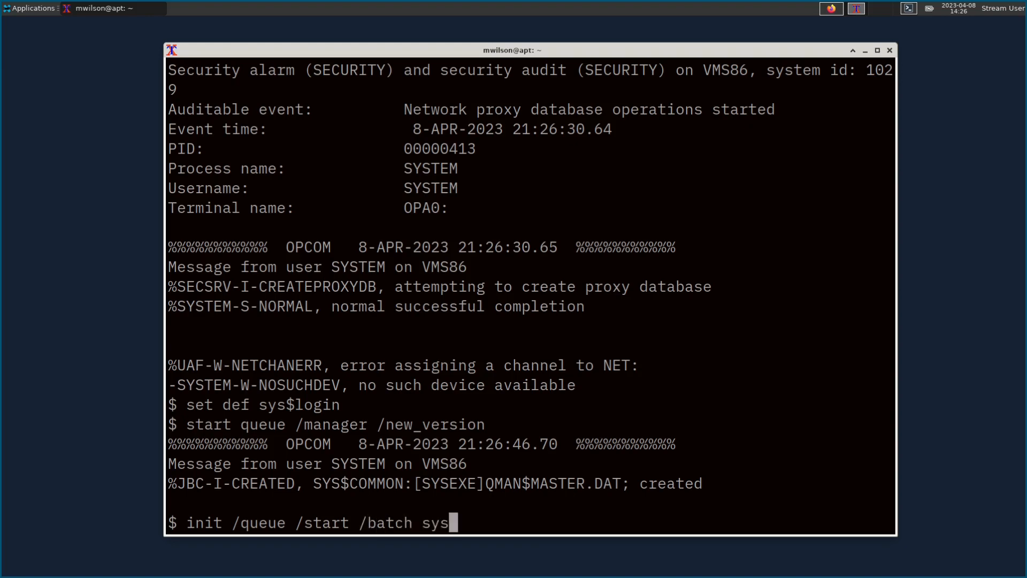
{"action": "type", "text": "$batch"}
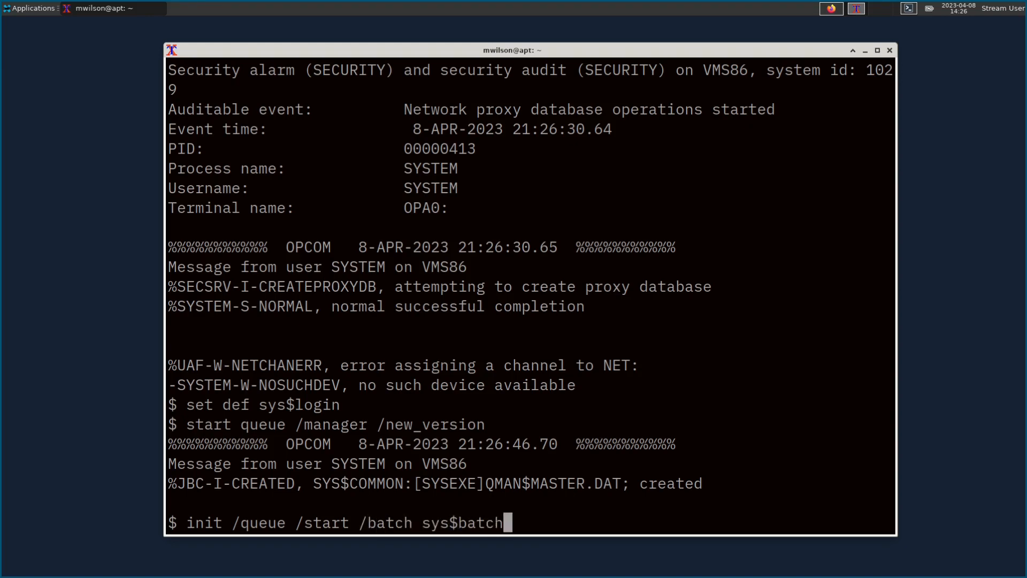
{"action": "key", "text": "Return"}
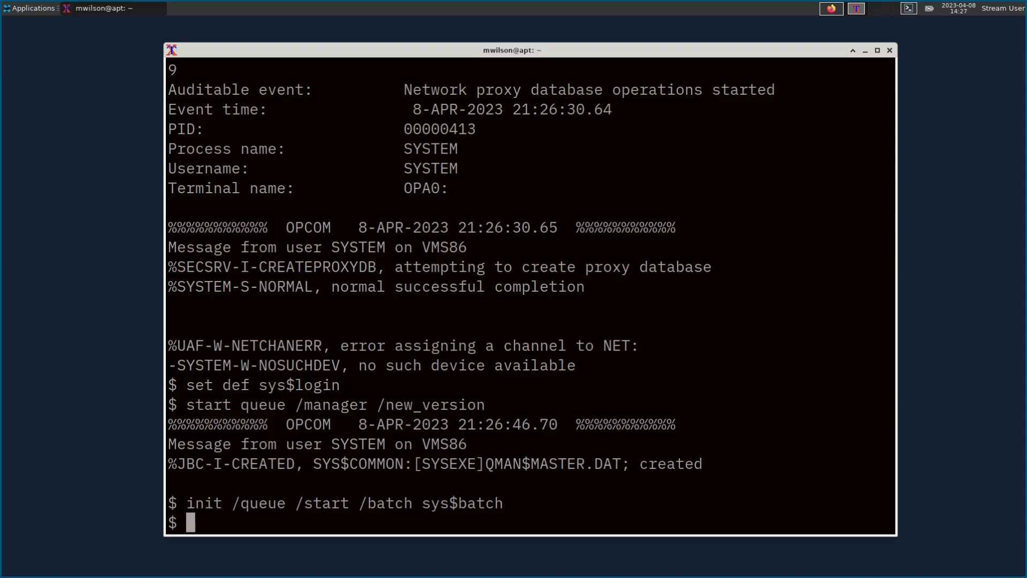
{"action": "type", "text": "@sys$manager:netconfig"}
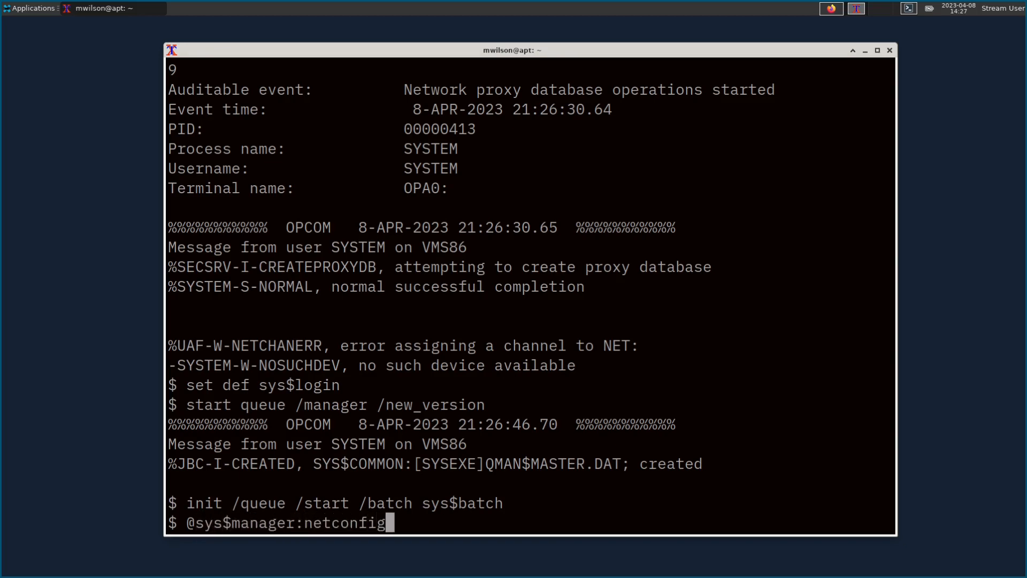
{"action": "key", "text": "Return"}
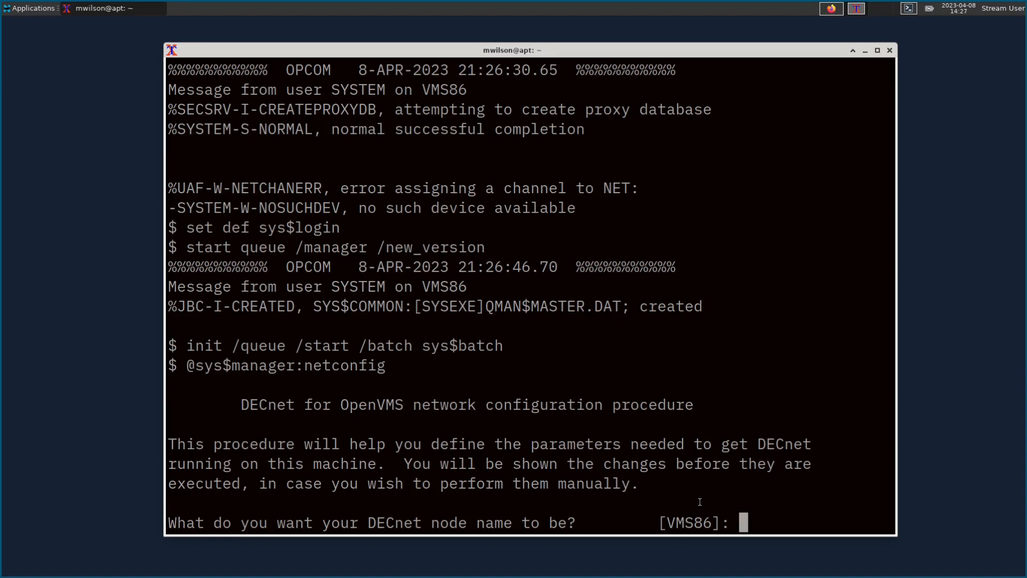
{"action": "key", "text": "Return"}
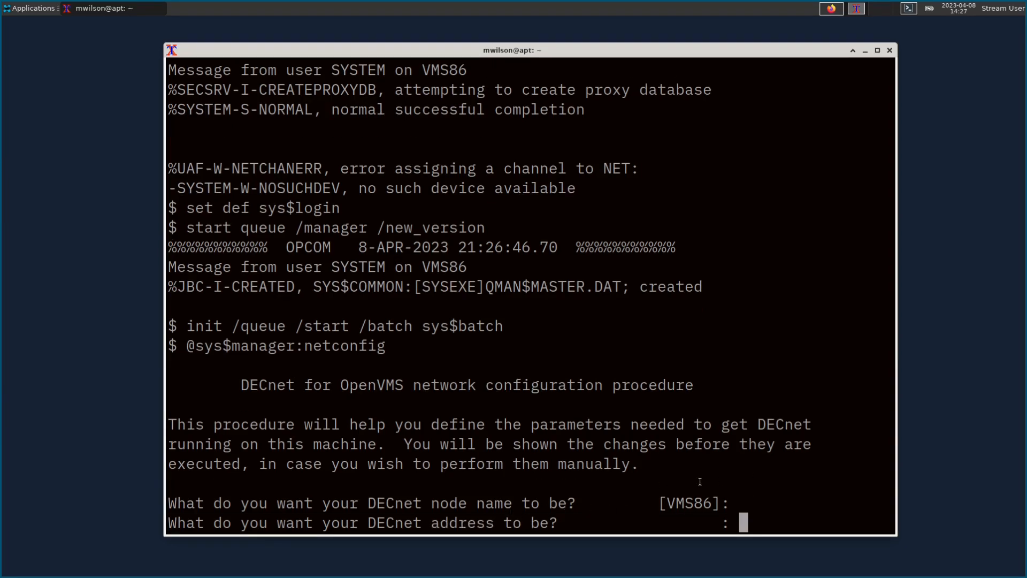
{"action": "type", "text": "1.5"}
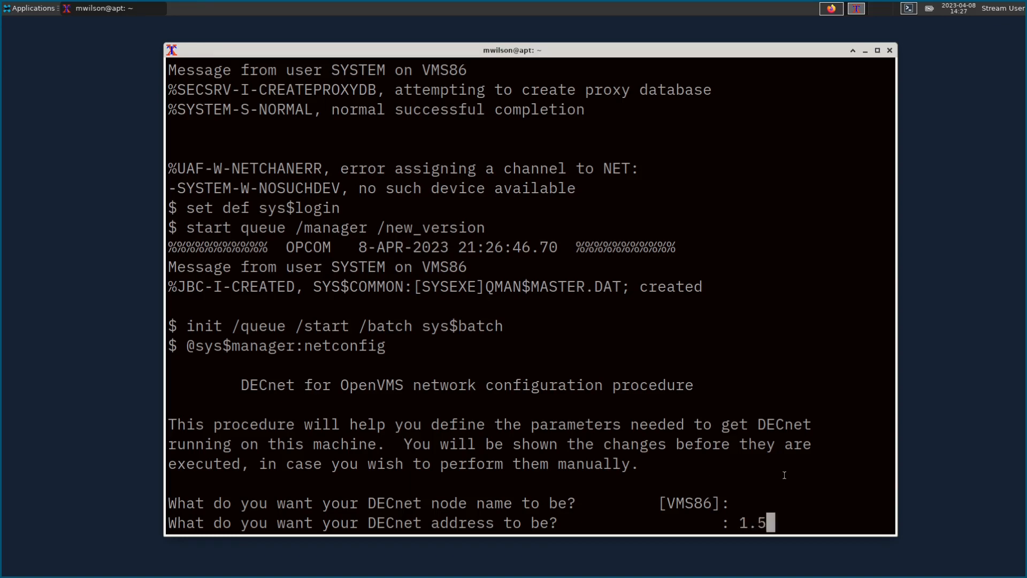
{"action": "key", "text": "Return"}
Step: Accept default object accounts, execute the generated setup commands, and start DECnet
{"action": "key", "text": "Return"}
{"action": "key", "text": "Return"}
{"action": "key", "text": "Return"}
{"action": "key", "text": "Return"}
{"action": "key", "text": "Return"}
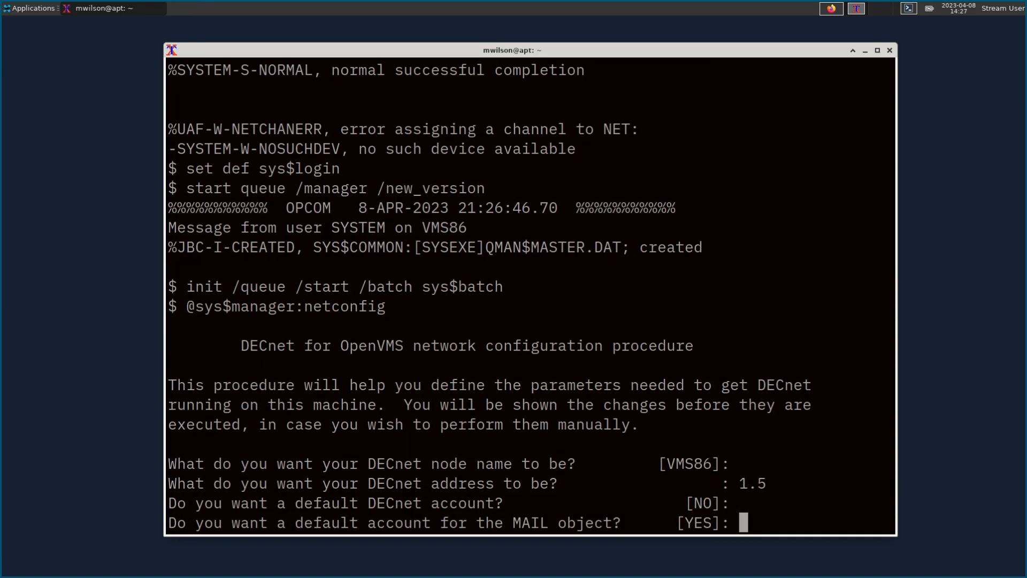
{"action": "key", "text": "Return"}
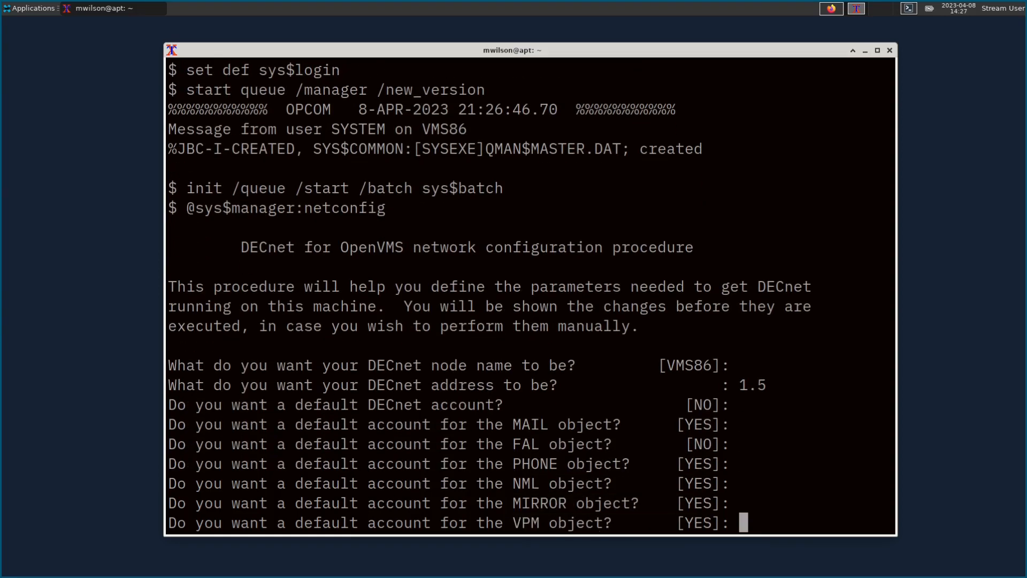
{"action": "key", "text": "Return"}
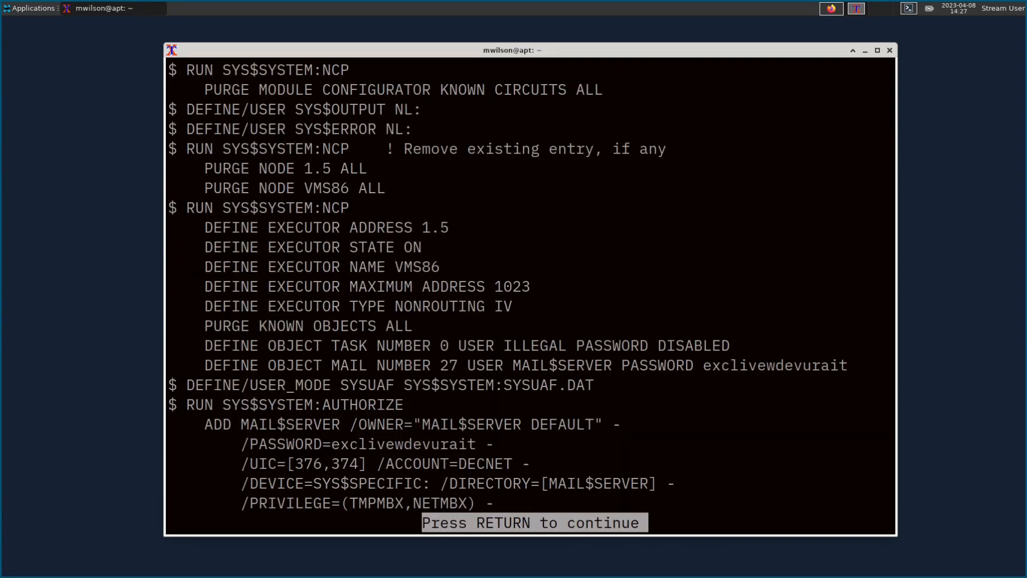
{"action": "key", "text": "Return"}
{"action": "key", "text": "Return"}
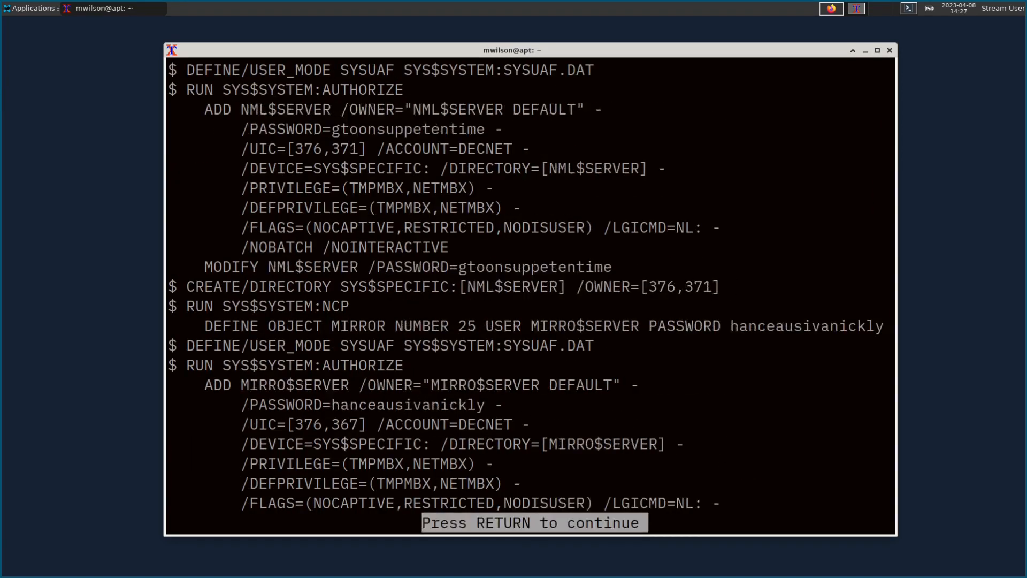
{"action": "key", "text": "Return"}
{"action": "key", "text": "Return"}
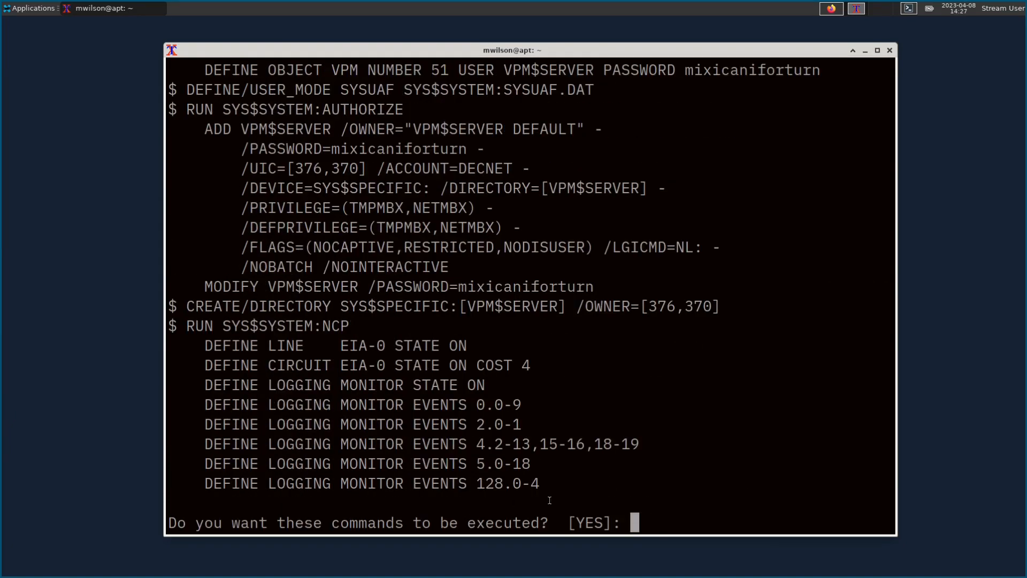
{"action": "key", "text": "Return"}
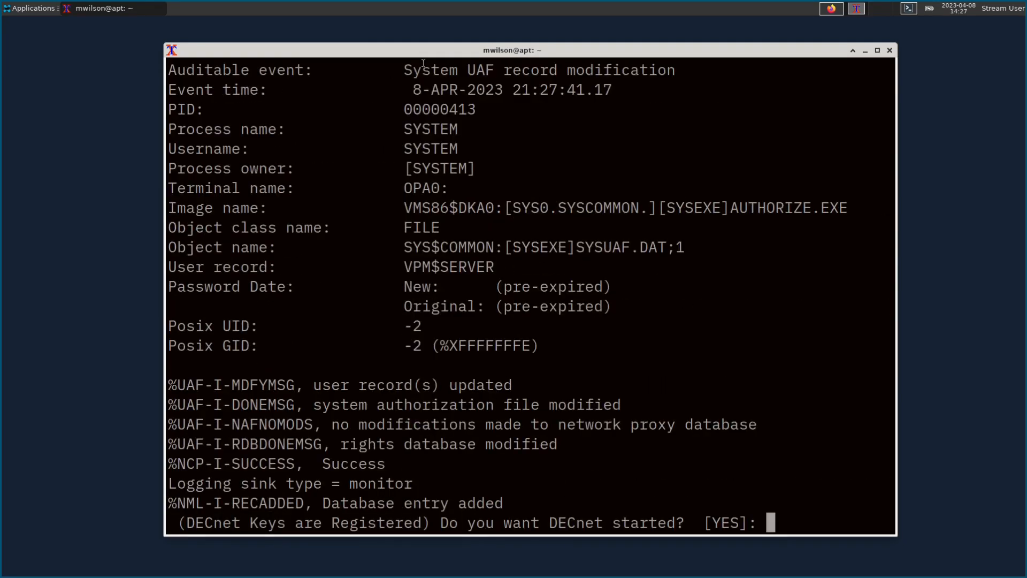
{"action": "left_click_drag", "start_coordinate": [459, 55], "coordinate": [448, 55]}
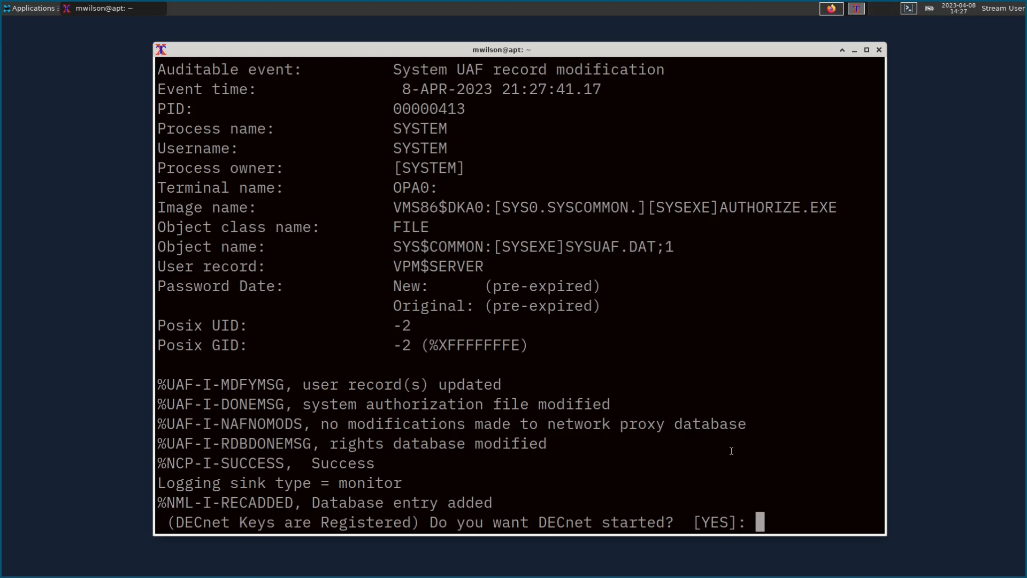
{"action": "key", "text": "Return"}
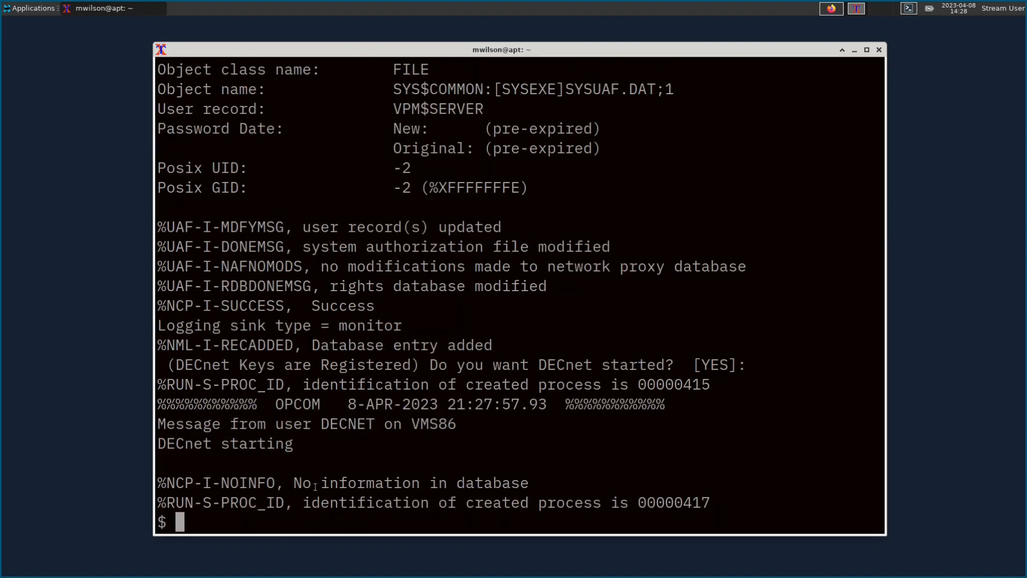
{"action": "type", "text": "show net"}
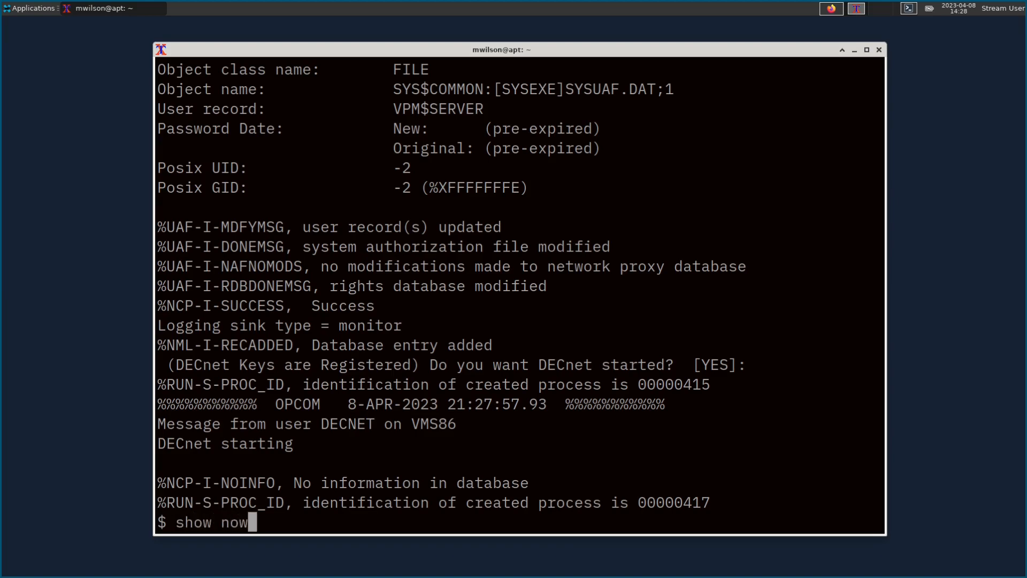
{"action": "key", "text": "Return"}
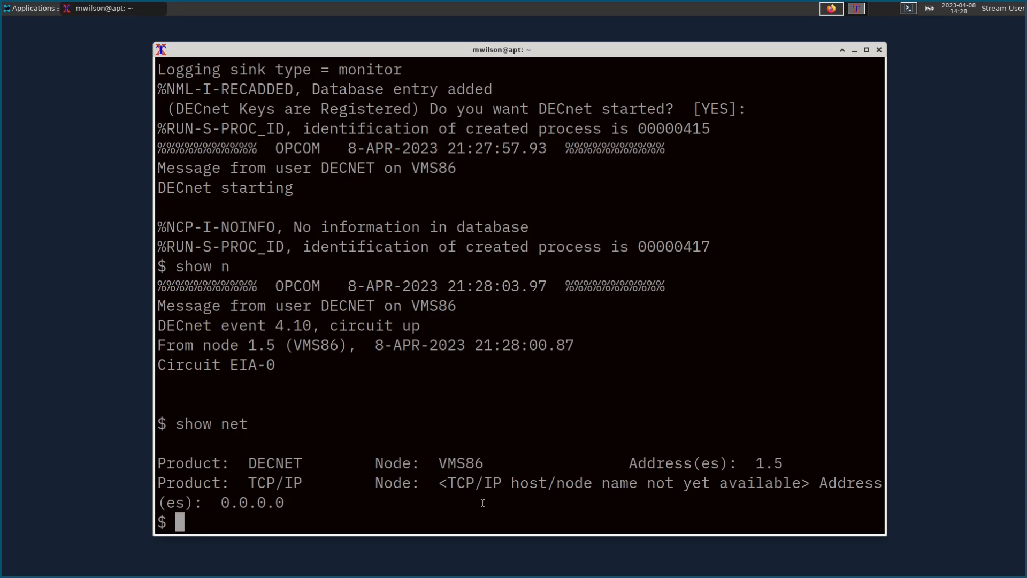
{"action": "type", "text": "@sys$ma"}
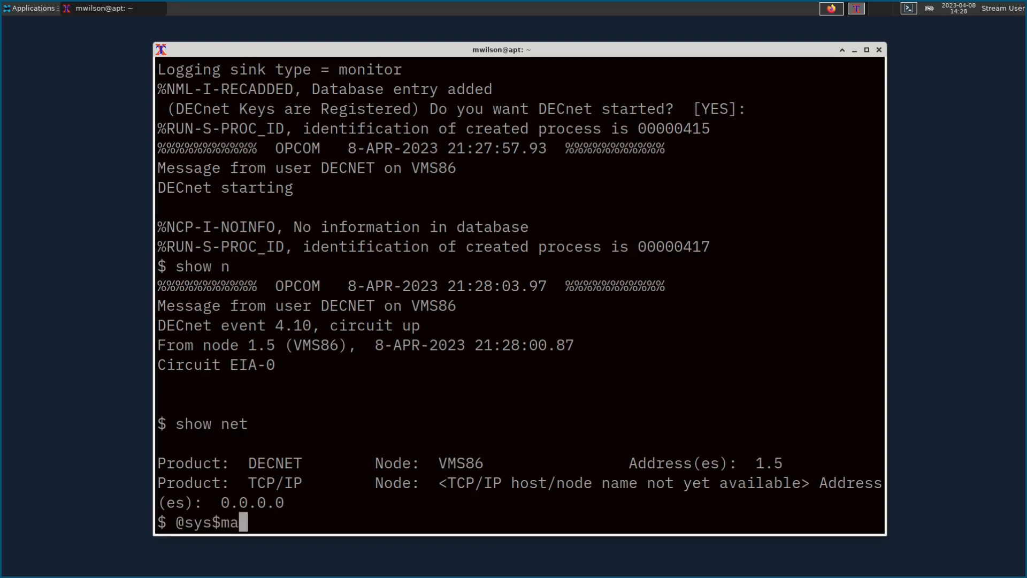
{"action": "type", "text": "nager:"}
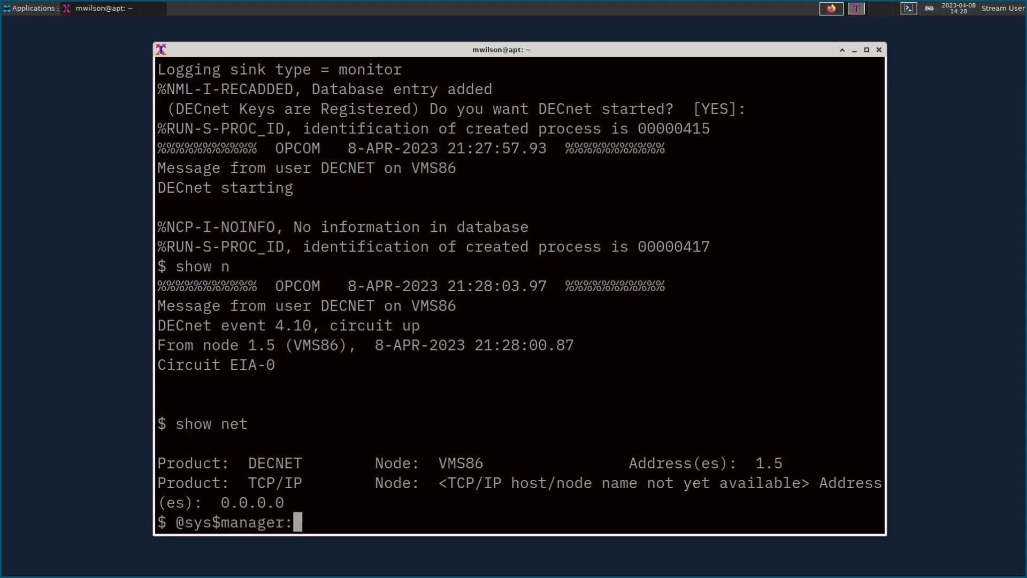
{"action": "type", "text": "tcp"}
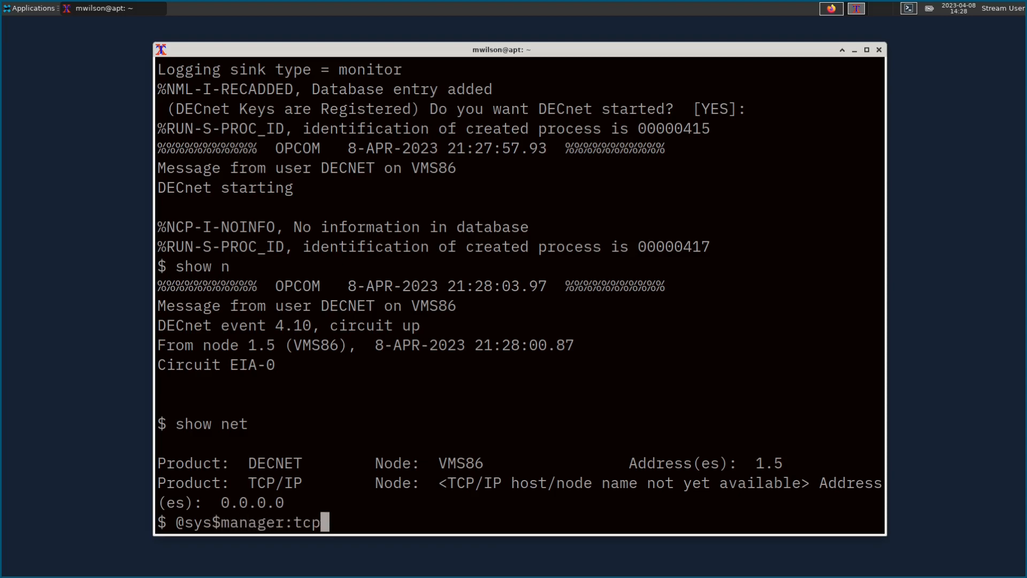
{"action": "type", "text": "ip$config"}
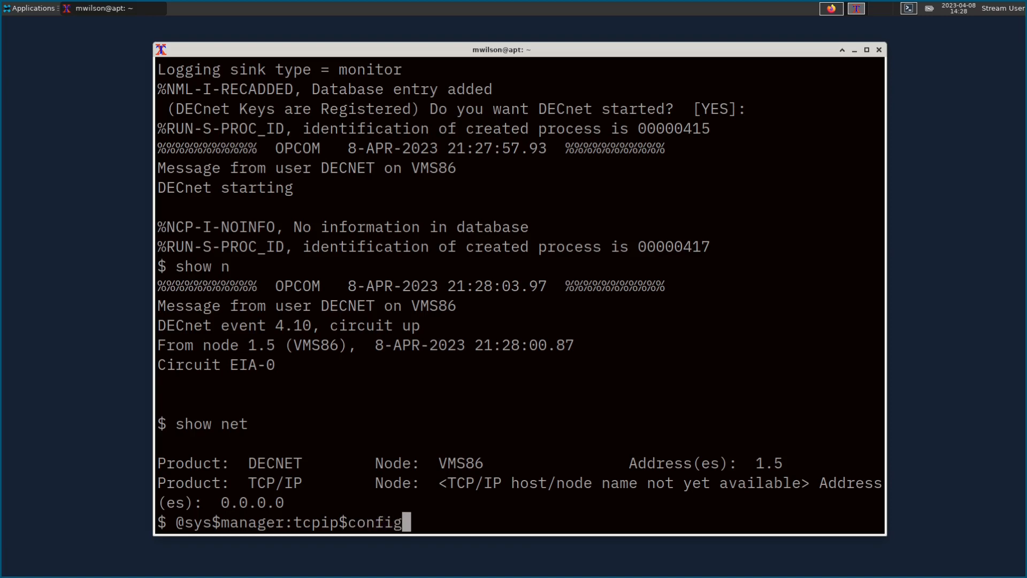
{"action": "key", "text": "Return"}
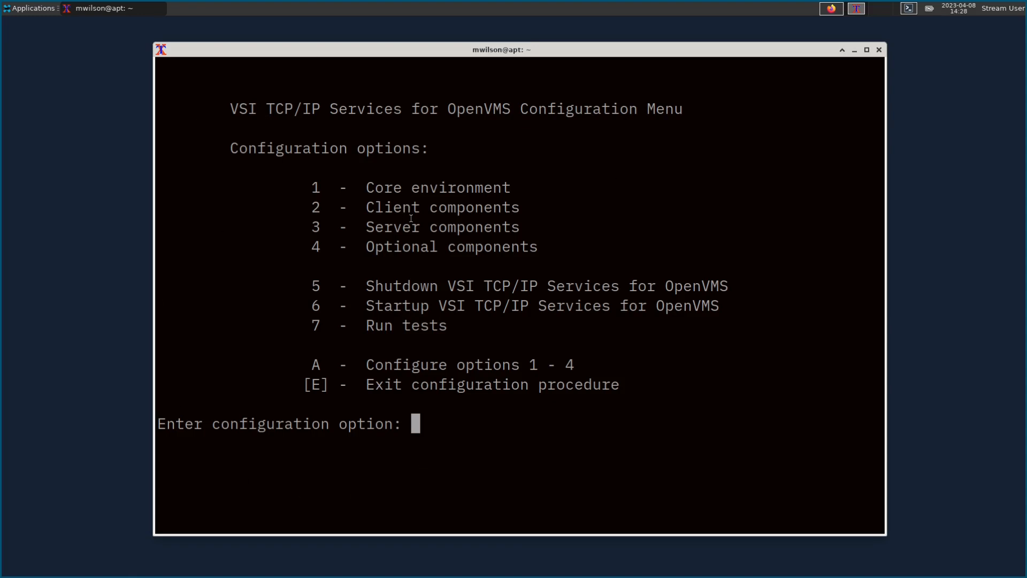
Step: Choose Core environment (1), configure all (A), and enter the system's Internet domain name
{"action": "type", "text": "1"}
{"action": "key", "text": "Return"}
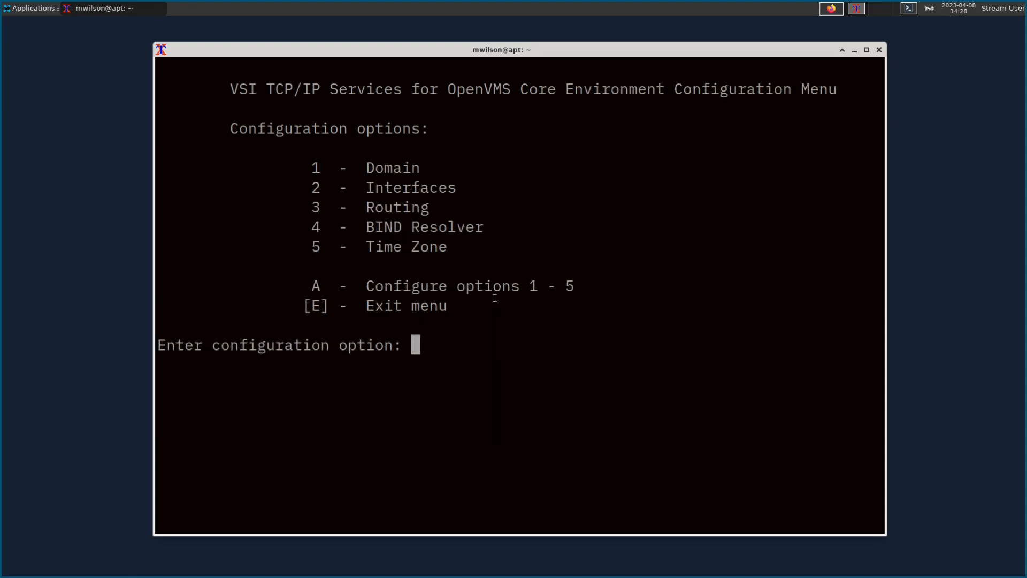
{"action": "type", "text": "a"}
{"action": "key", "text": "Return"}
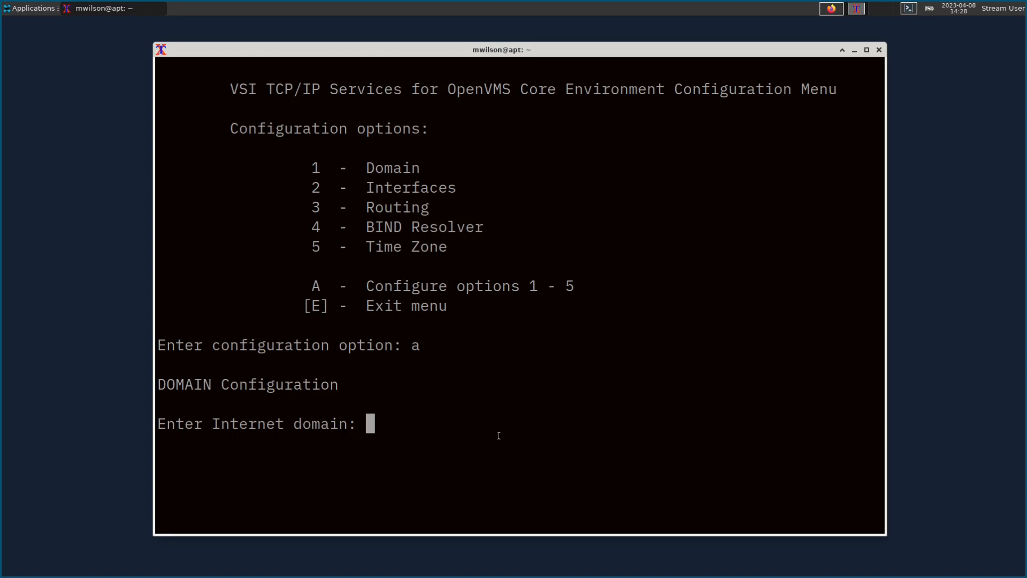
{"action": "type", "text": "home."}
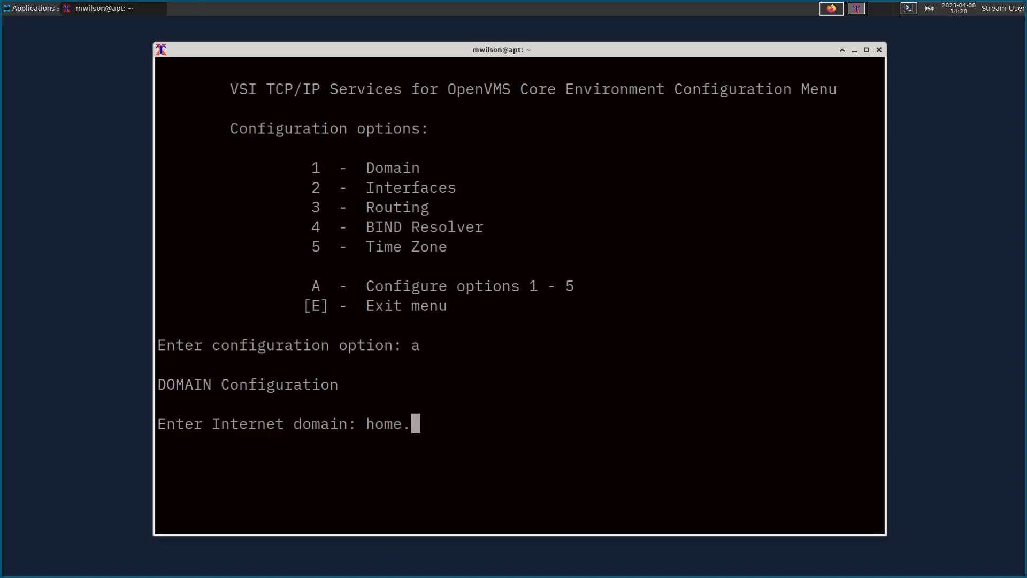
{"action": "type", "text": "mattwilson.org"}
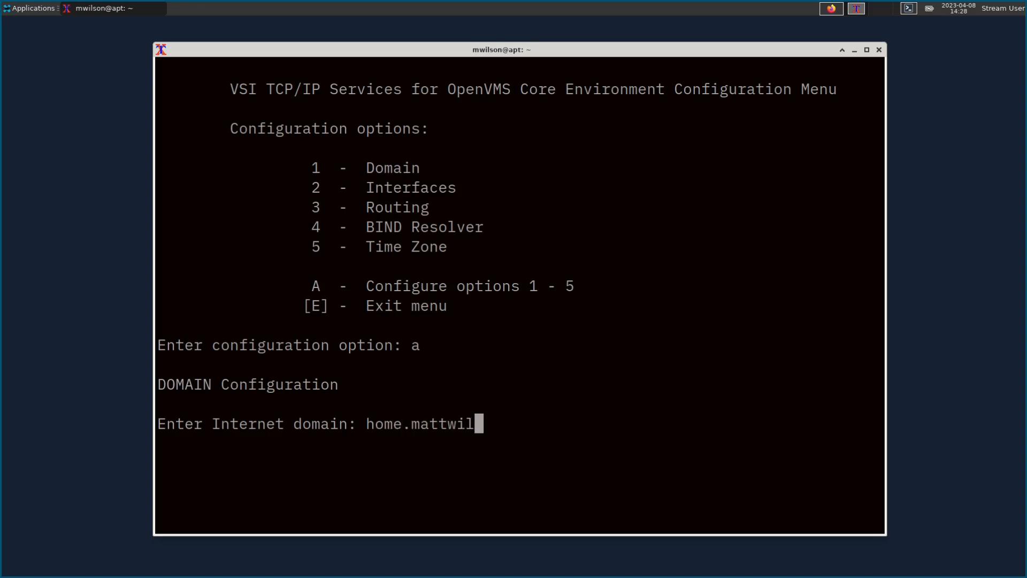
{"action": "key", "text": "Return"}
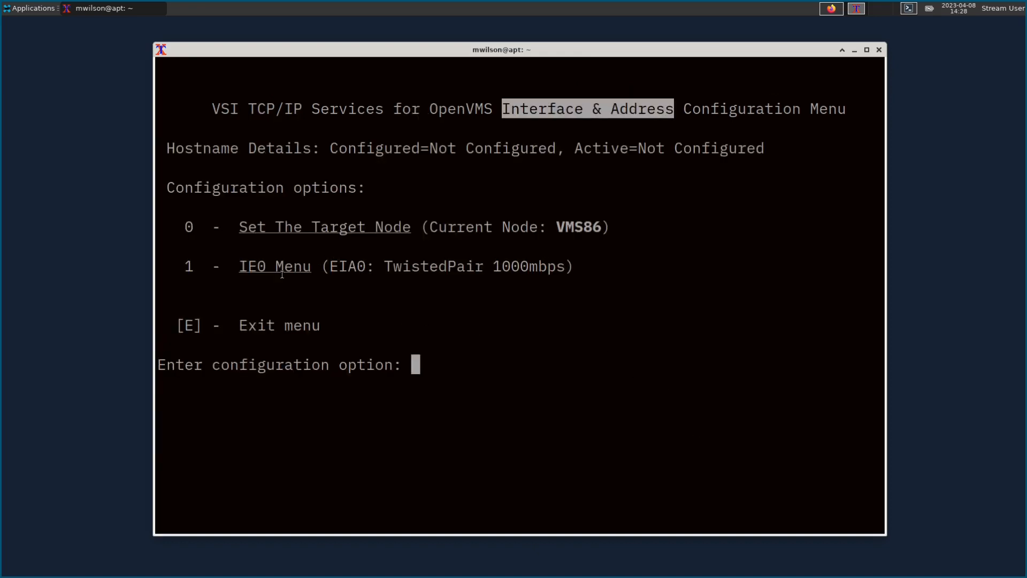
Step: Add primary address 192.168.42.103/24 with hostname vms86 to IE0, without IPCI
{"action": "type", "text": "1"}
{"action": "key", "text": "Return"}
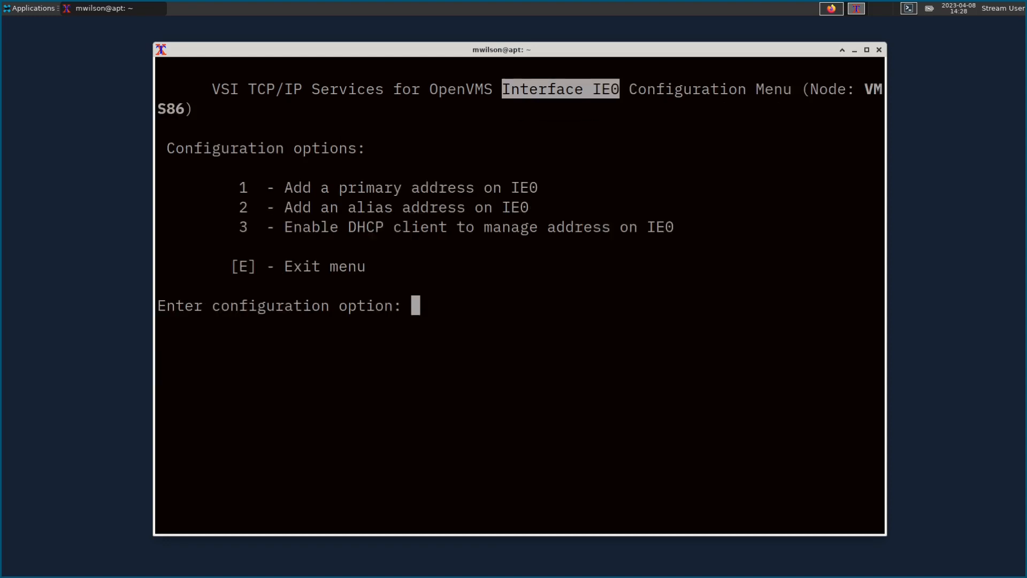
{"action": "type", "text": "1"}
{"action": "key", "text": "Return"}
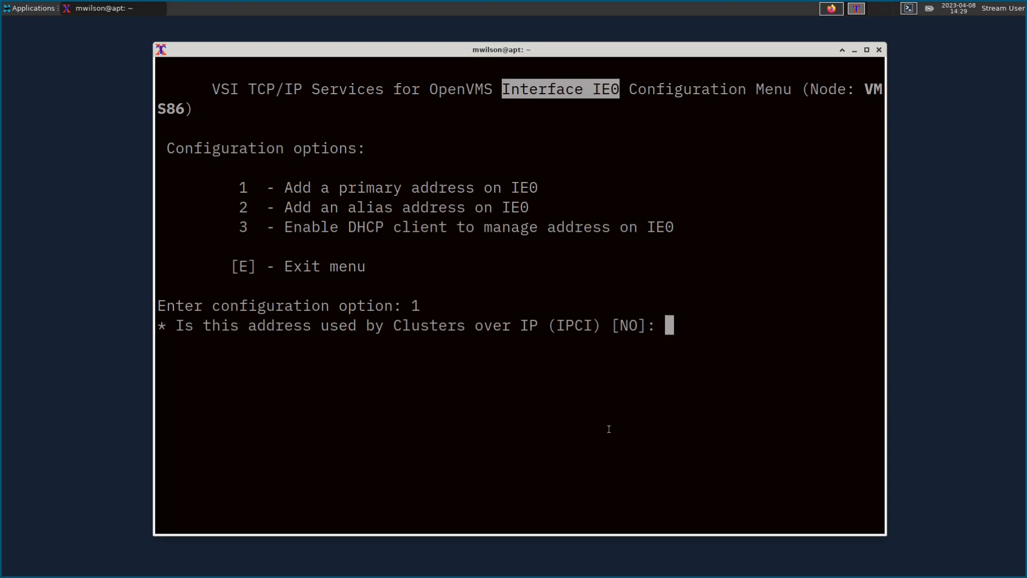
{"action": "key", "text": "Return"}
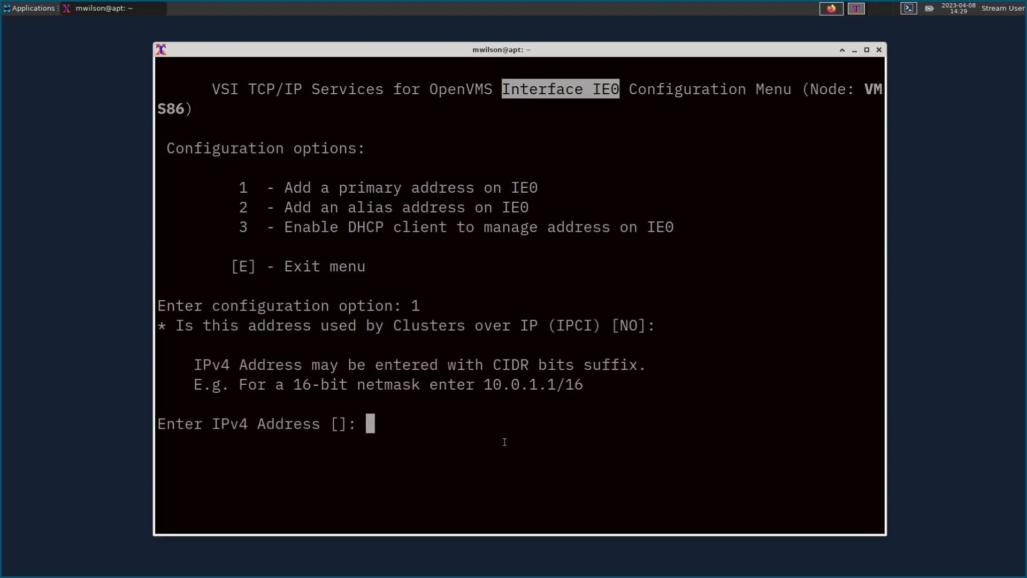
{"action": "type", "text": "192.168"}
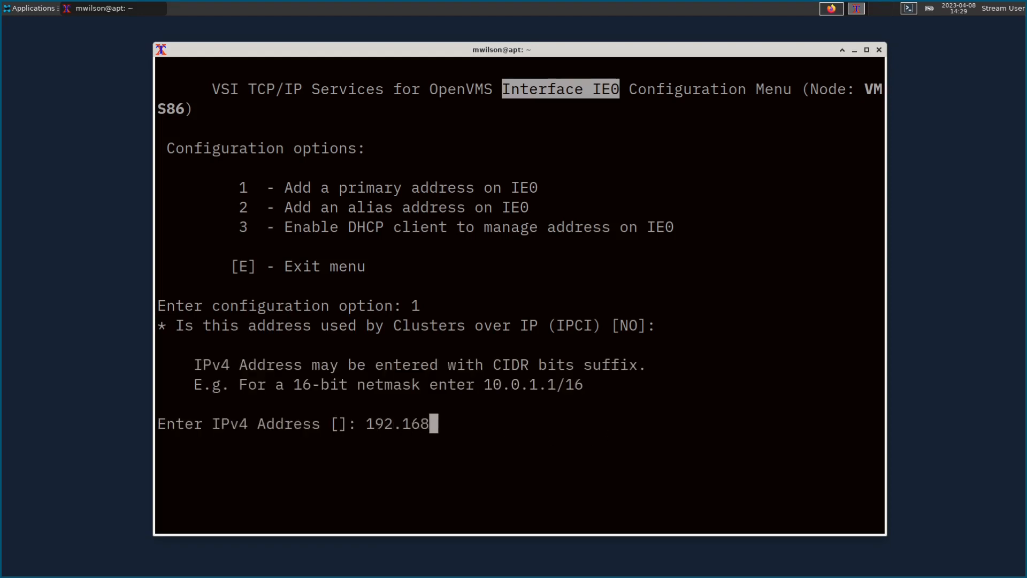
{"action": "type", "text": ".42.103/24"}
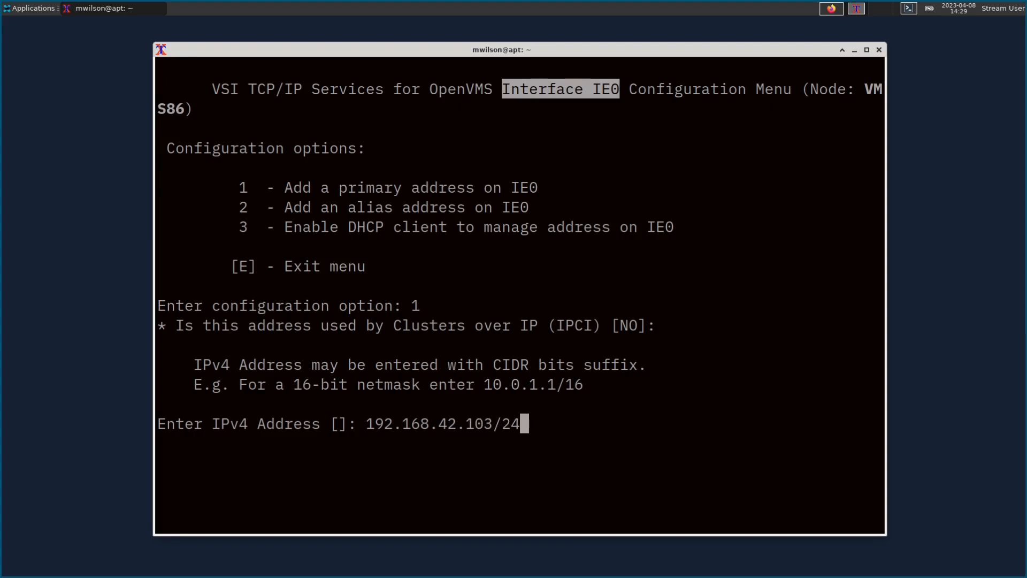
{"action": "key", "text": "Return"}
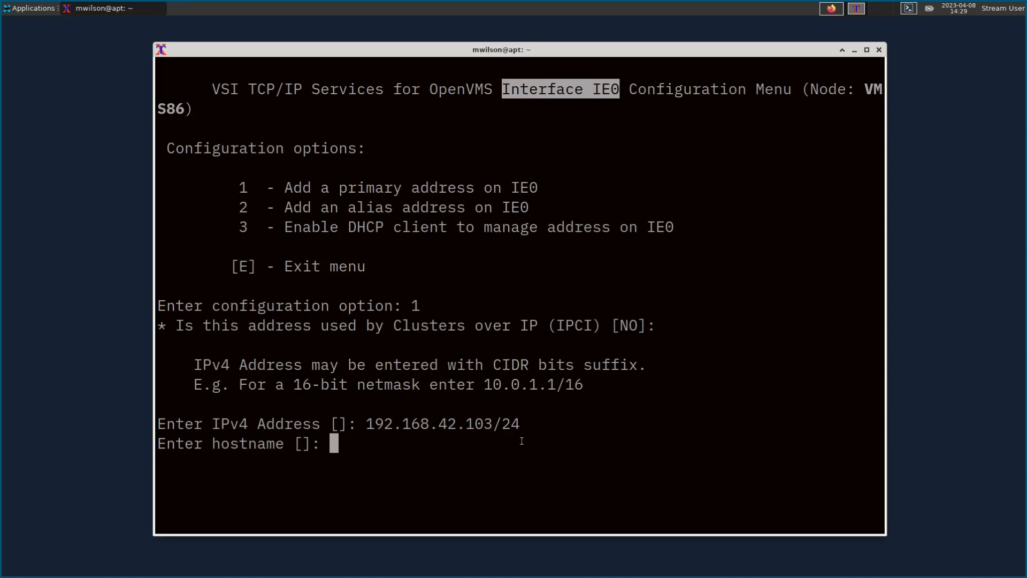
{"action": "type", "text": "vms86"}
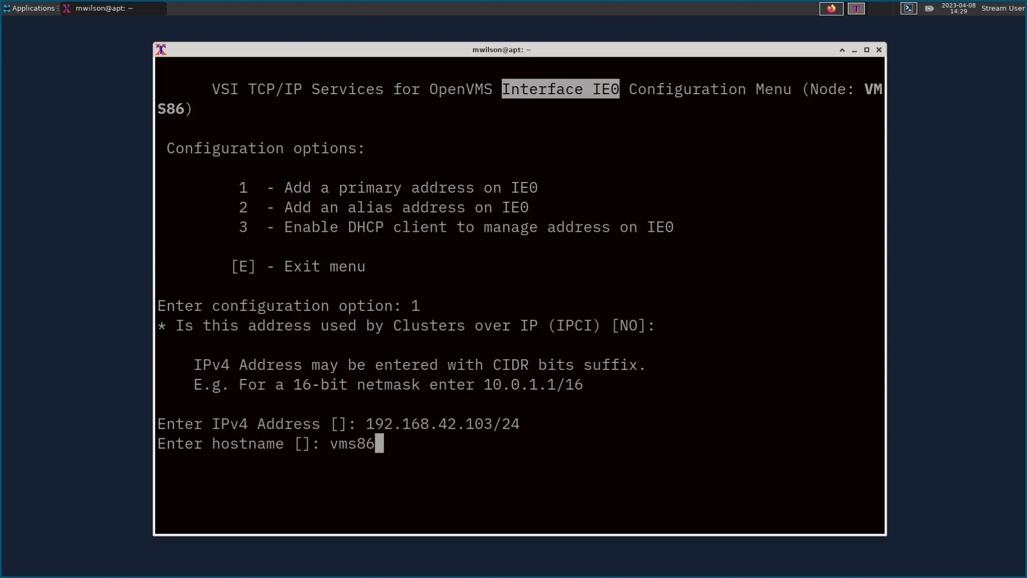
{"action": "key", "text": "Return"}
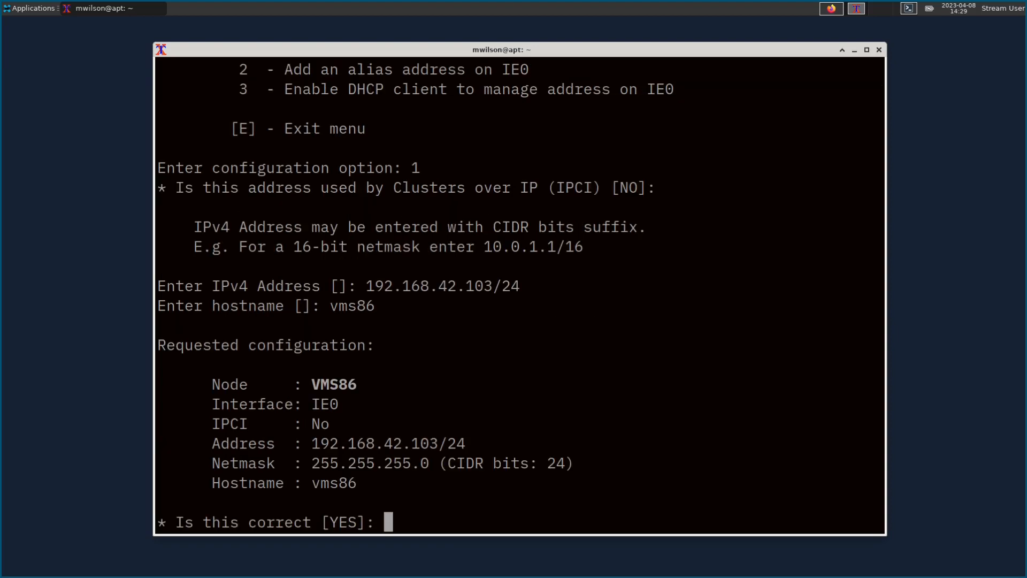
{"action": "key", "text": "Return"}
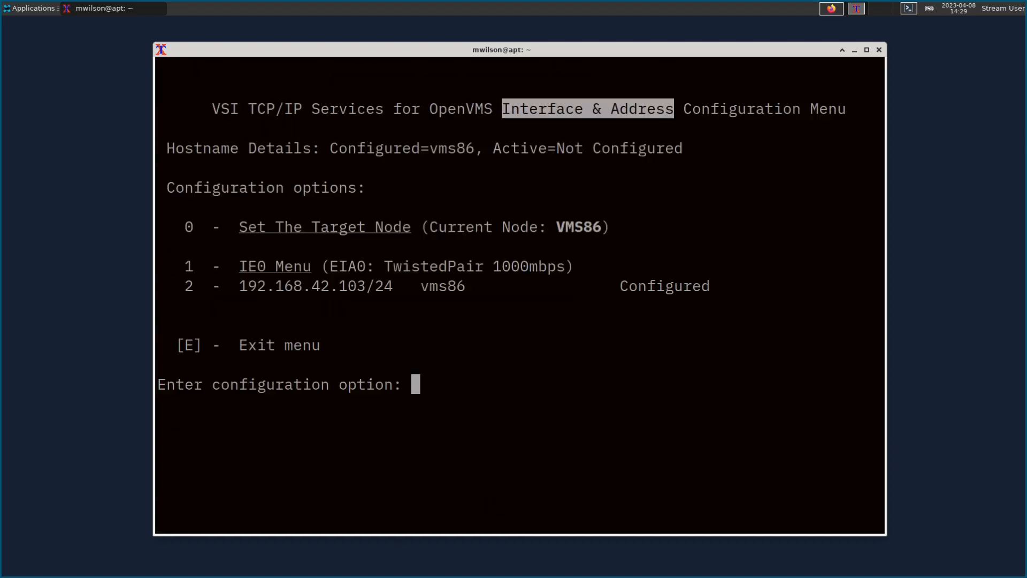
Step: Decline ROUTED/GATED routing and set 192.168.42.1 as the default gateway, with no gateway host name
{"action": "type", "text": "e"}
{"action": "key", "text": "Return"}
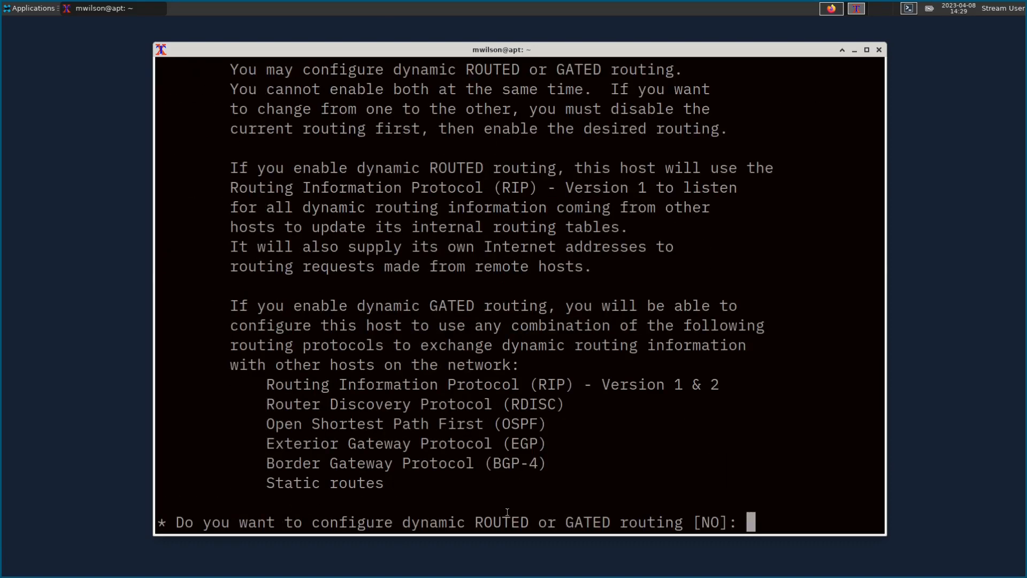
{"action": "key", "text": "Return"}
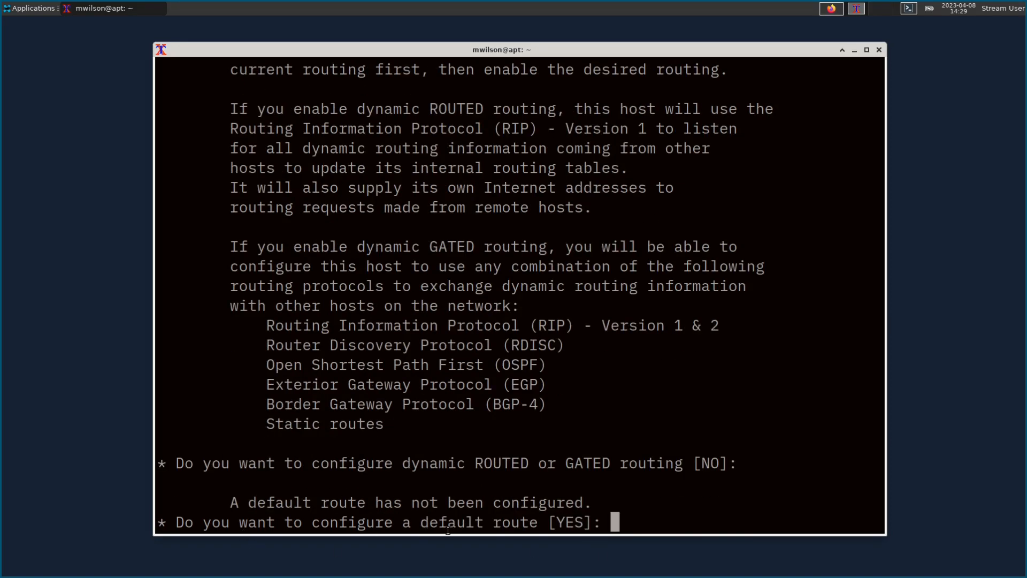
{"action": "key", "text": "Return"}
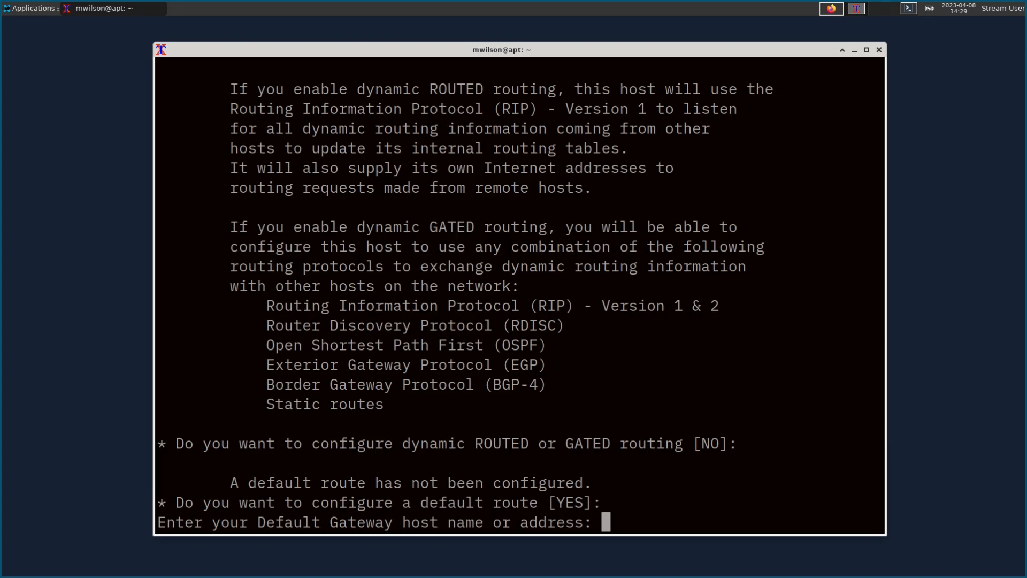
{"action": "type", "text": "192.168"}
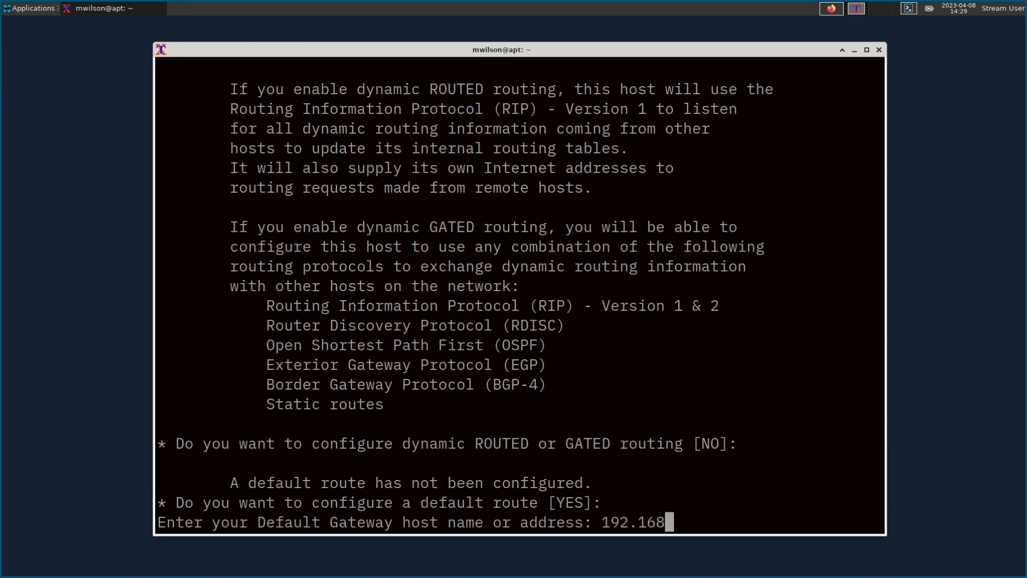
{"action": "type", "text": ".42.1"}
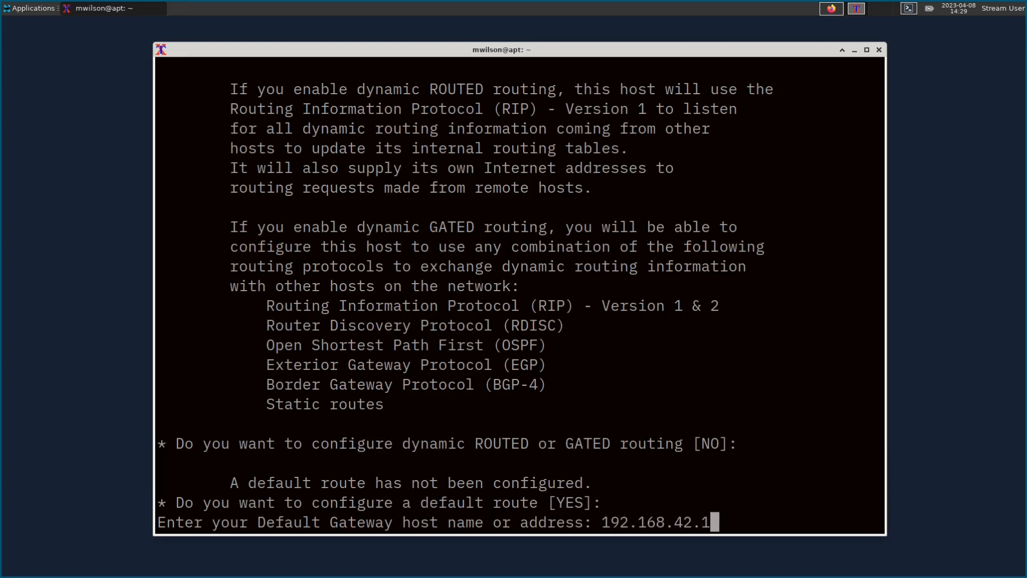
{"action": "key", "text": "Return"}
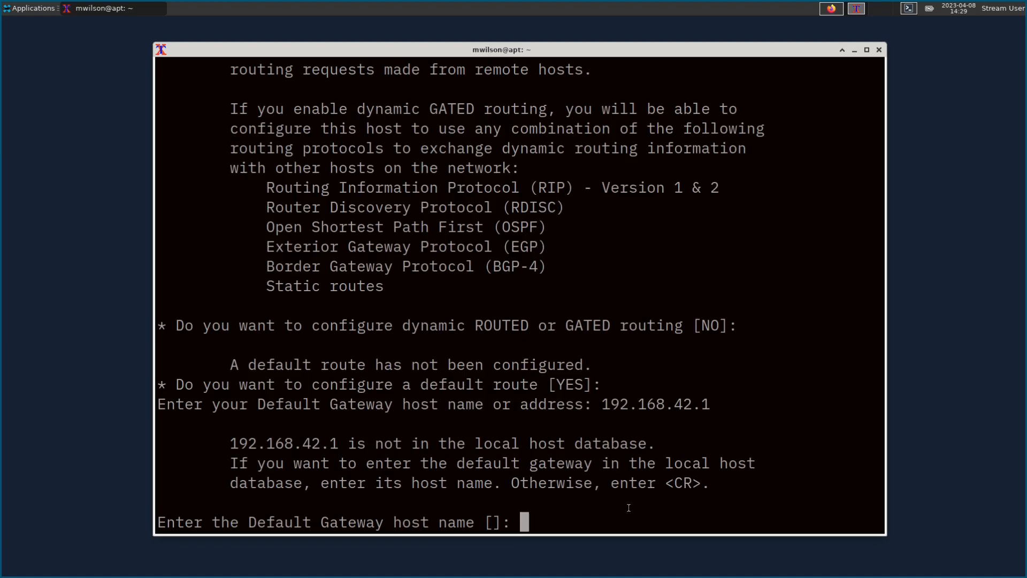
{"action": "key", "text": "Return"}
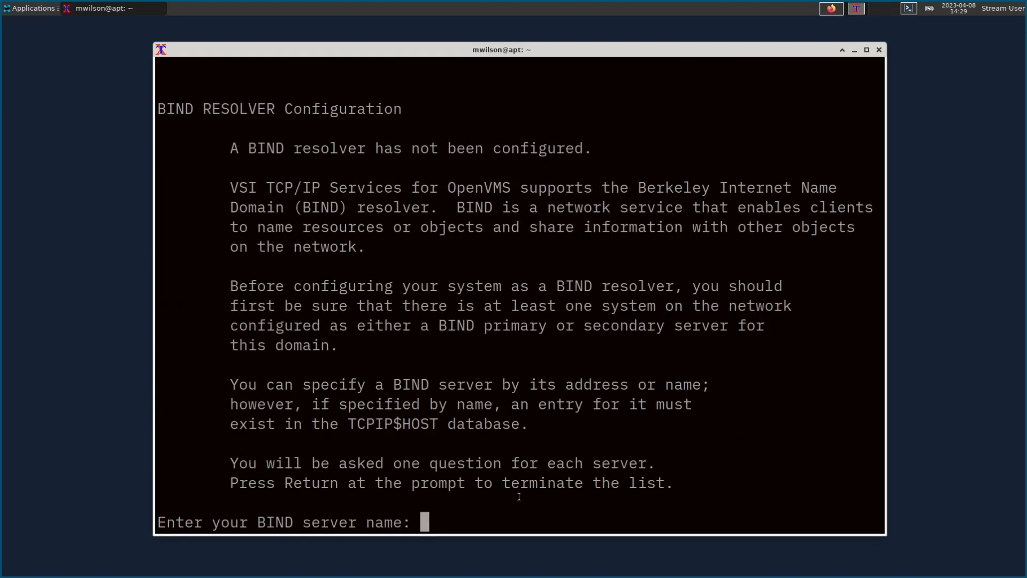
Step: Add 192.168.42.5 and 192.168.42.2 as BIND resolver servers, leaving both unnamed
{"action": "type", "text": "192.168."}
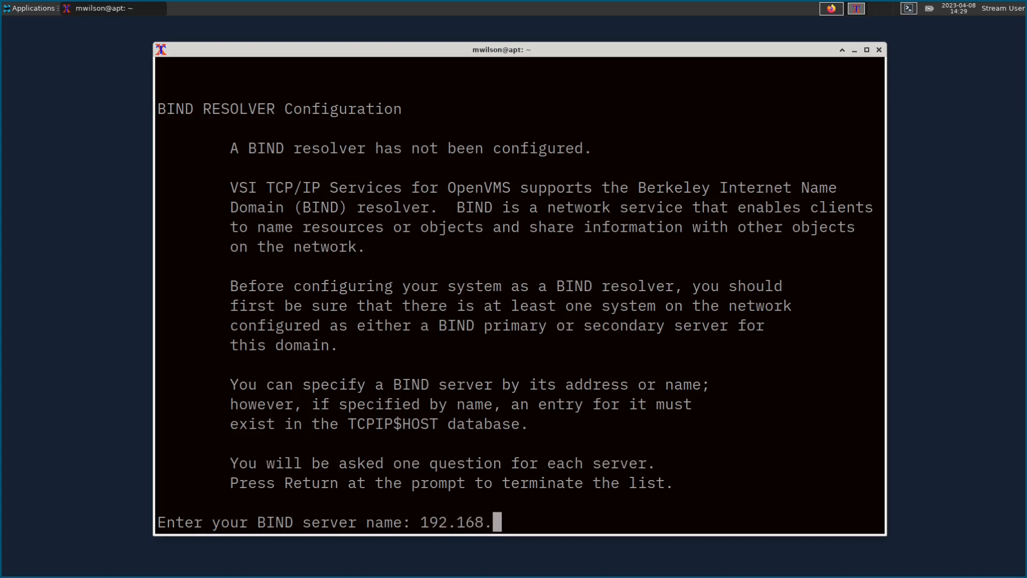
{"action": "type", "text": "42.5"}
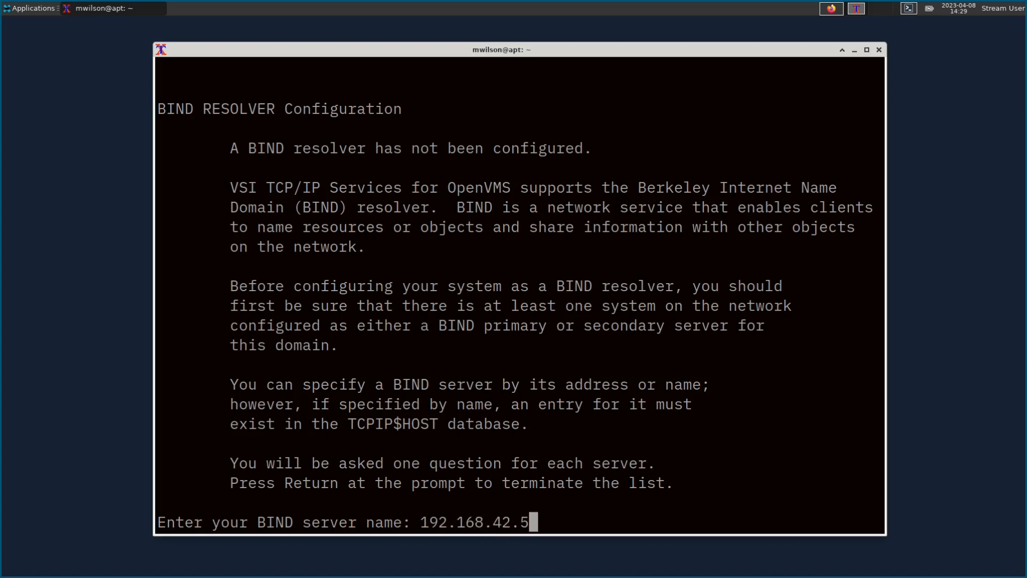
{"action": "key", "text": "Return"}
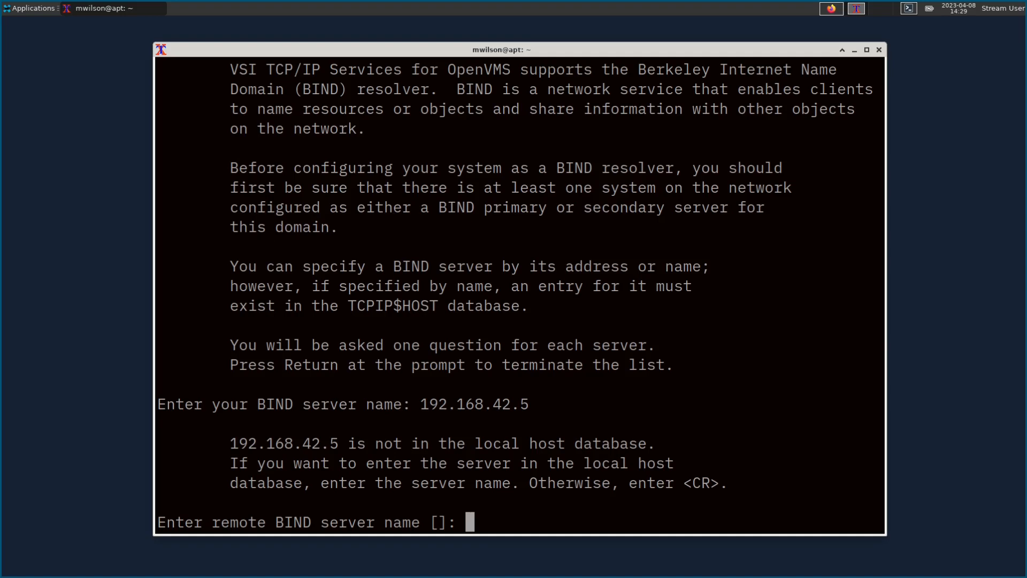
{"action": "key", "text": "Return"}
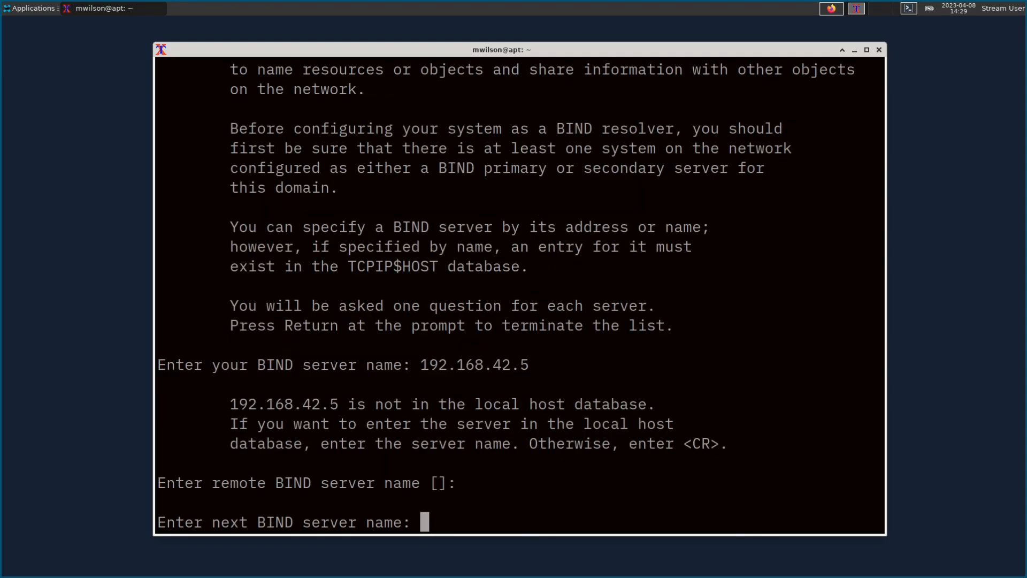
{"action": "type", "text": "192.168"}
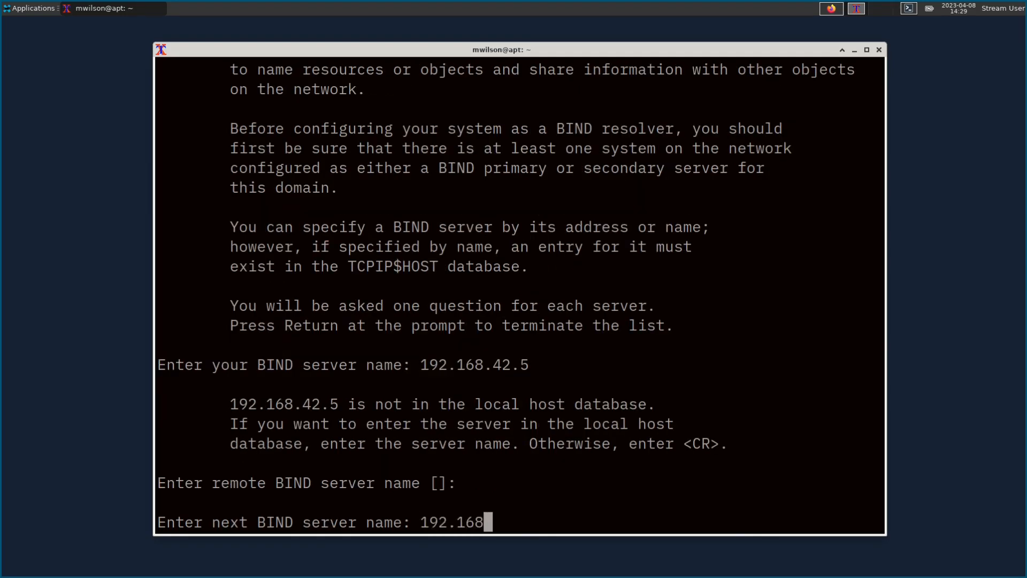
{"action": "type", "text": ".42.2"}
{"action": "key", "text": "Return"}
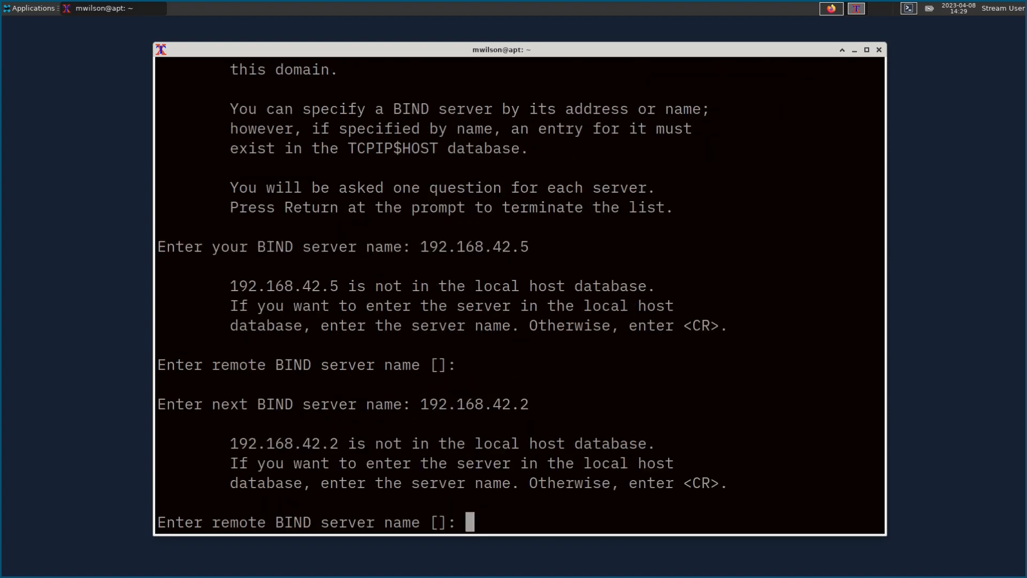
{"action": "key", "text": "Return"}
{"action": "key", "text": "Return"}
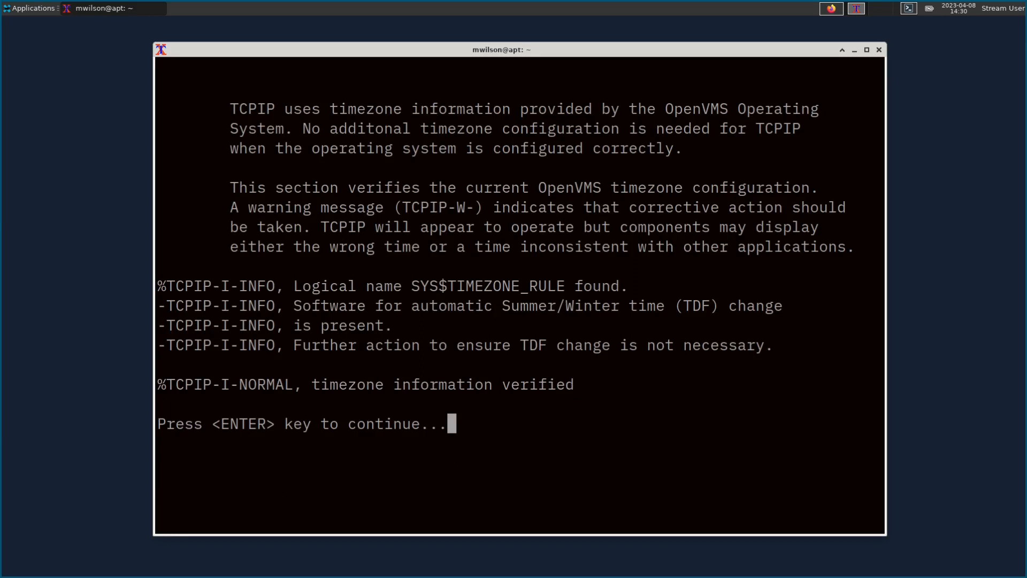
Step: Get past the timezone notice and enable the FTP client under client components (option 2)
{"action": "key", "text": "Return"}
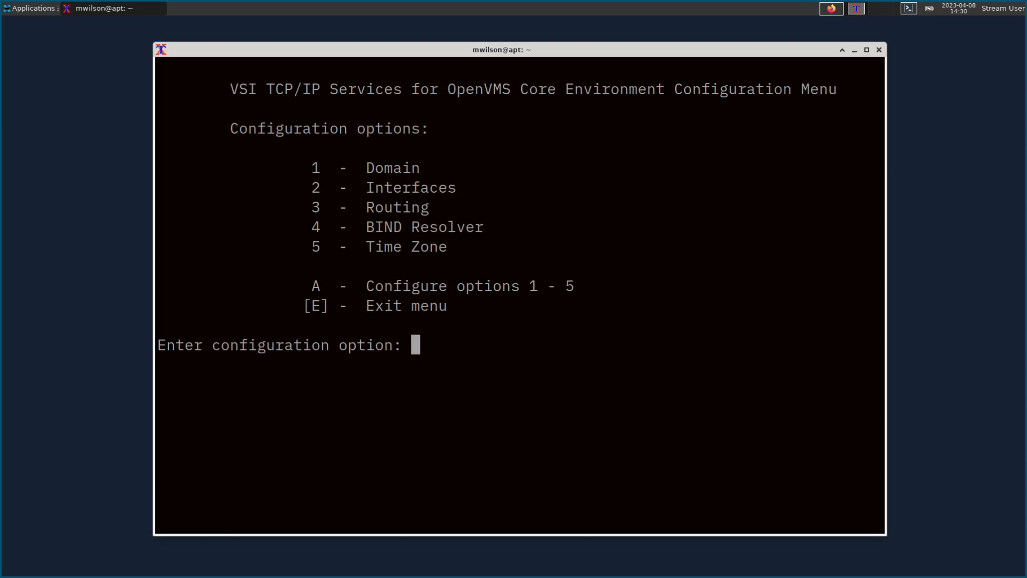
{"action": "type", "text": "e"}
{"action": "key", "text": "Return"}
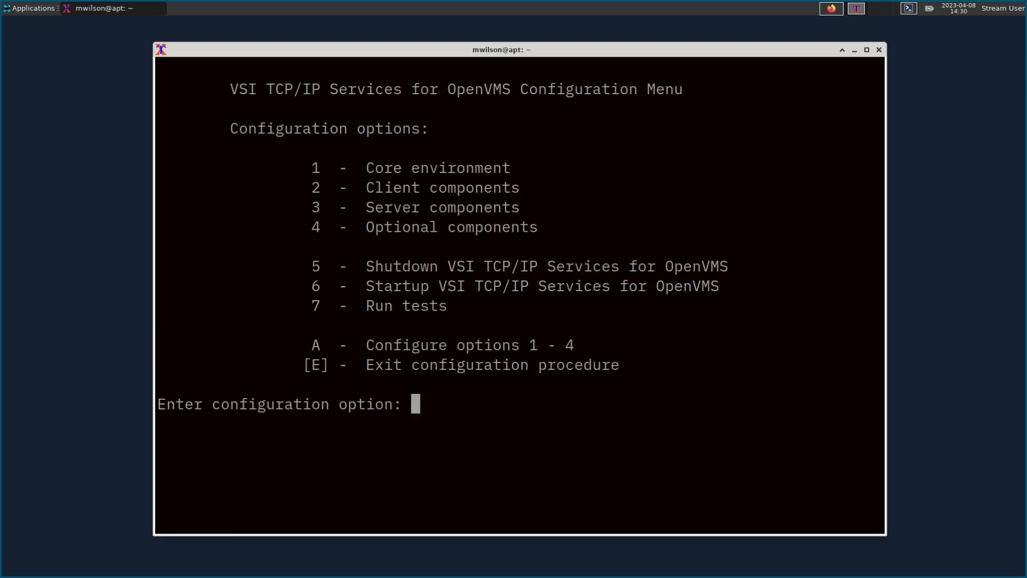
{"action": "type", "text": "2"}
{"action": "key", "text": "Return"}
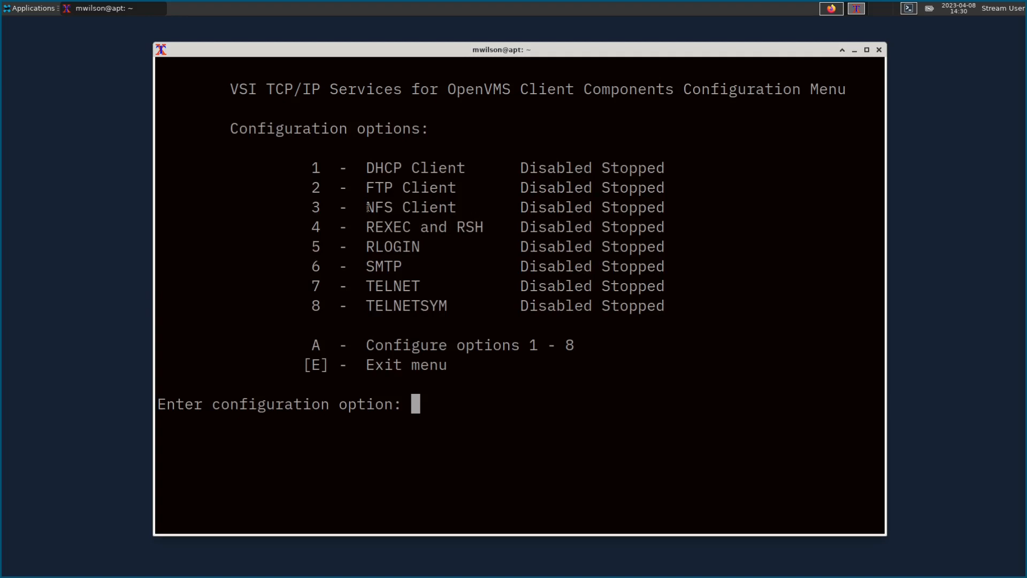
{"action": "type", "text": "2"}
{"action": "key", "text": "Return"}
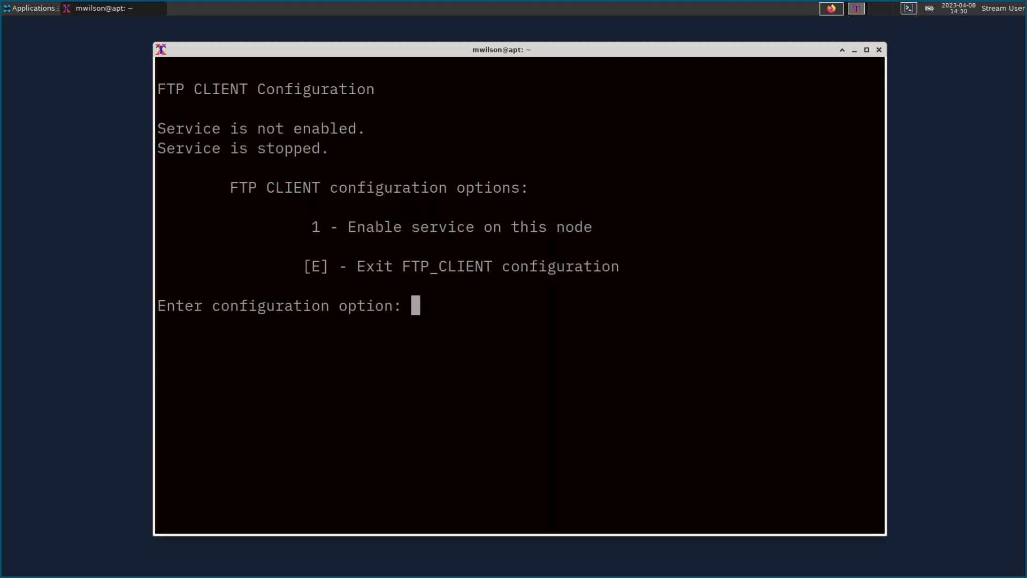
{"action": "type", "text": "1"}
{"action": "key", "text": "Return"}
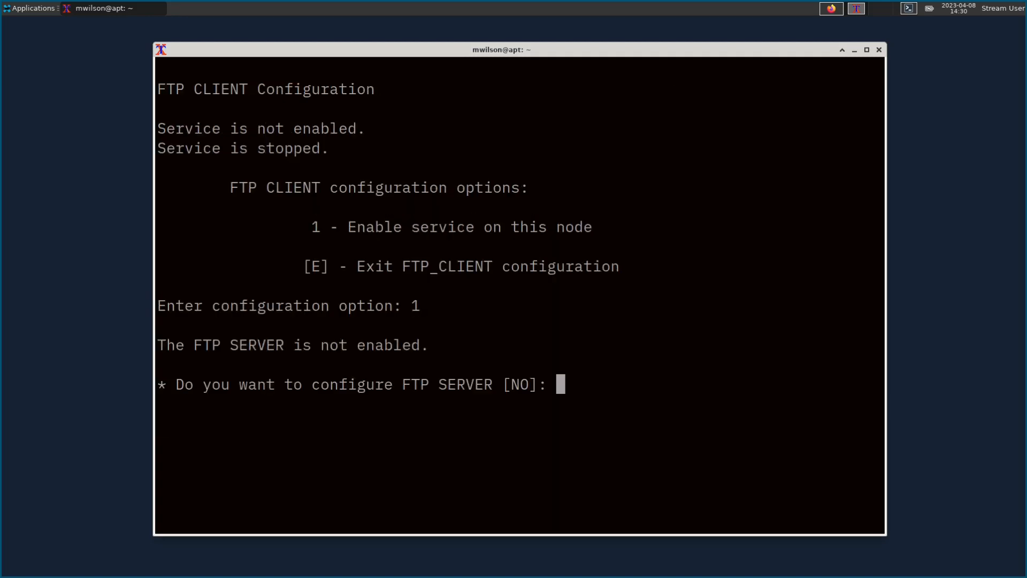
Step: Configure the FTP server as well and enable the FTP service on this node
{"action": "type", "text": "y"}
{"action": "key", "text": "Return"}
{"action": "type", "text": "1"}
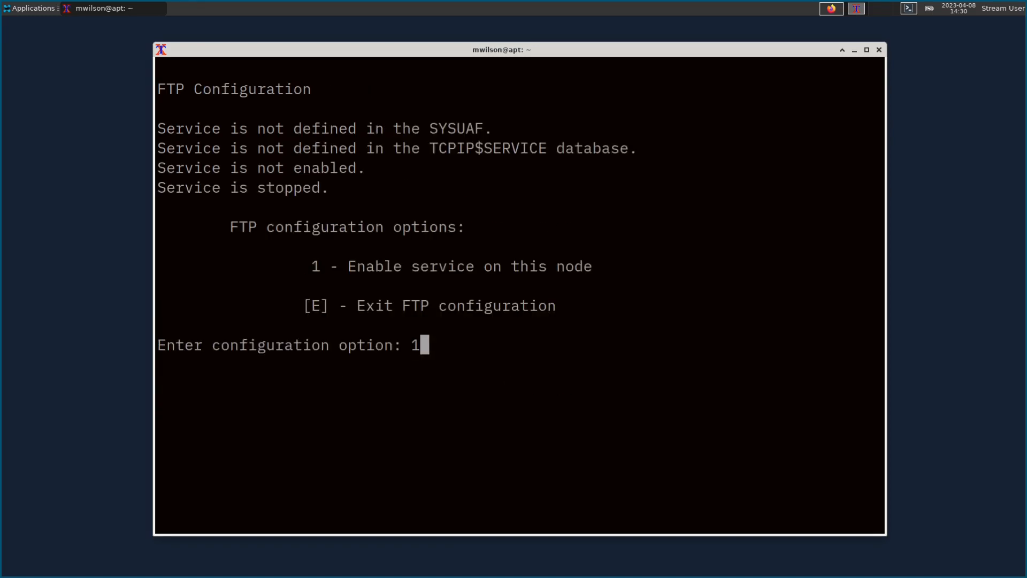
{"action": "key", "text": "Return"}
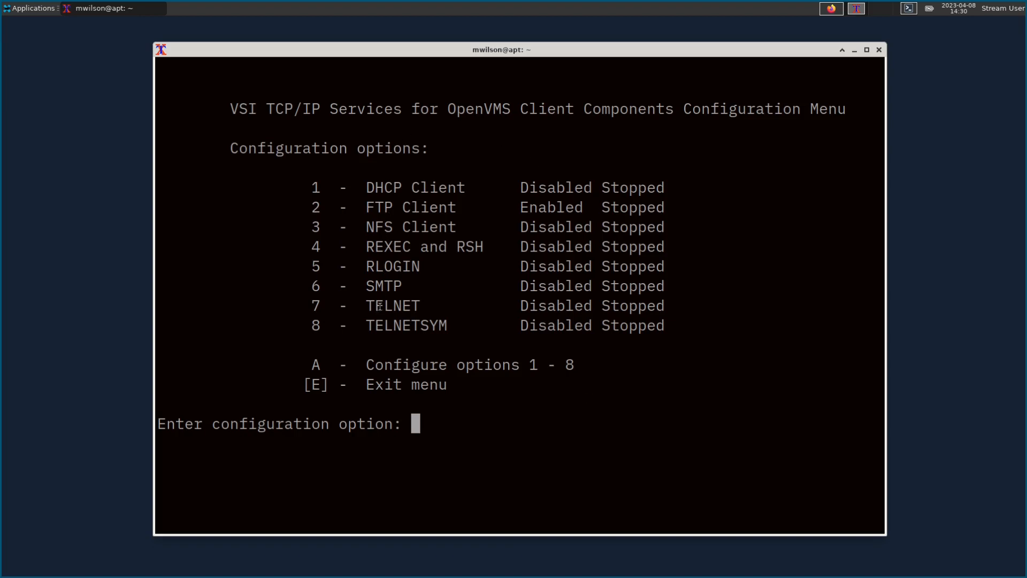
Step: Enable the TELNET service through client components option 7
{"action": "type", "text": "7"}
{"action": "key", "text": "Return"}
{"action": "type", "text": "1"}
{"action": "key", "text": "Return"}
Step: Review the server components (option 3), confirming FTP and TELNET show Enabled
{"action": "type", "text": "e"}
{"action": "key", "text": "Return"}
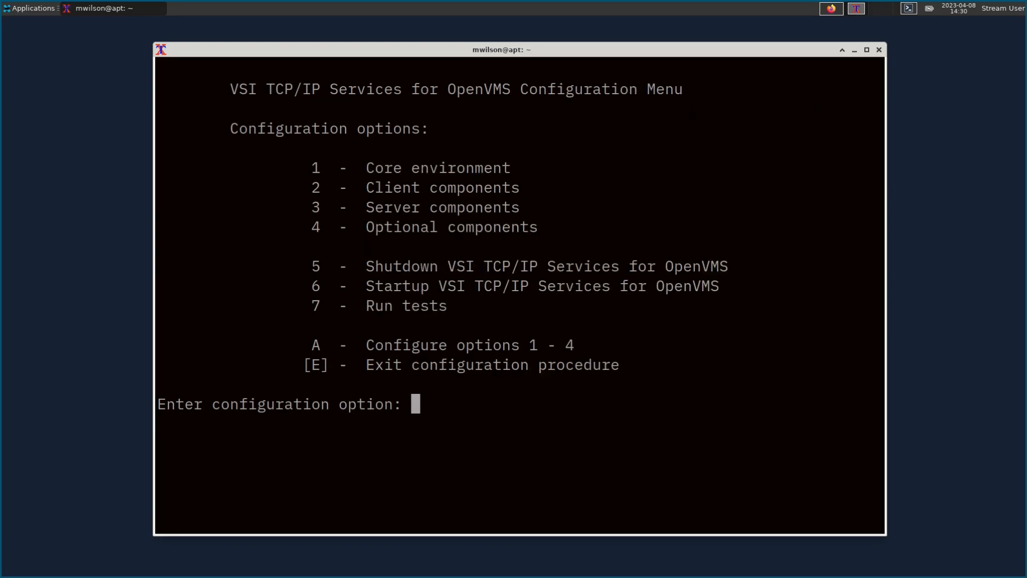
{"action": "type", "text": "3"}
{"action": "key", "text": "Return"}
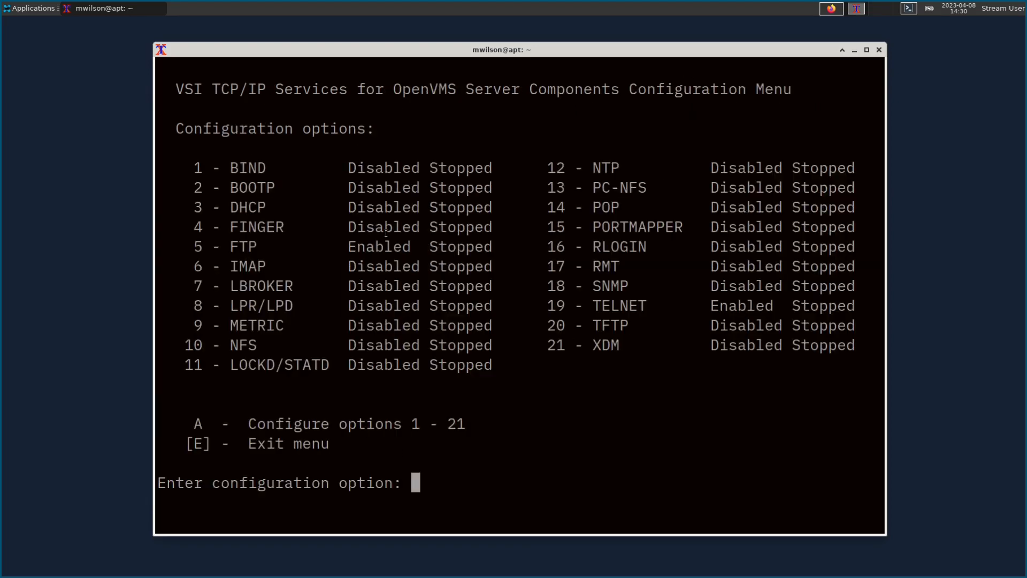
{"action": "left_click_drag", "start_coordinate": [233, 245], "coordinate": [375, 247]}
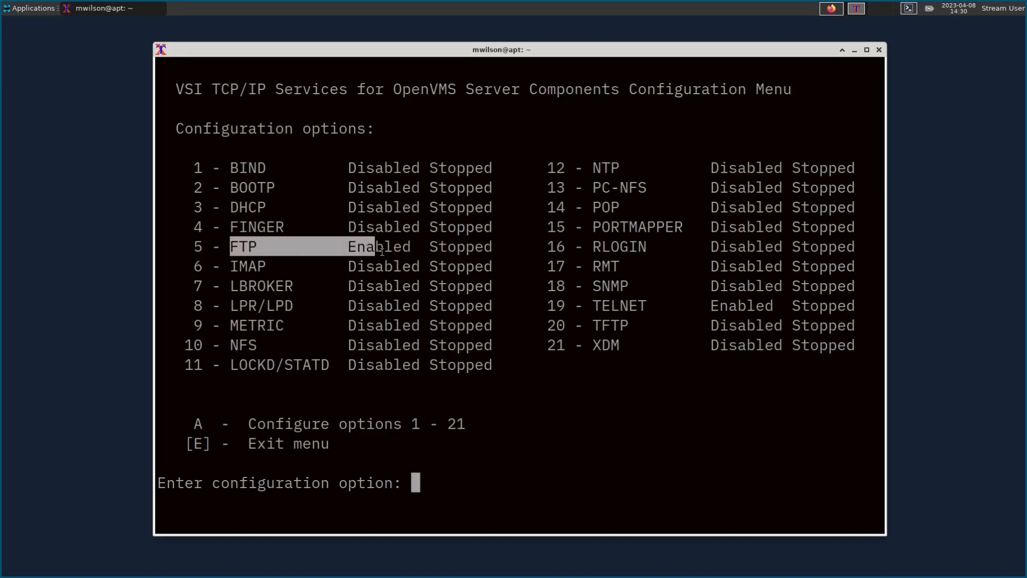
{"action": "left_click_drag", "start_coordinate": [602, 307], "coordinate": [791, 327]}
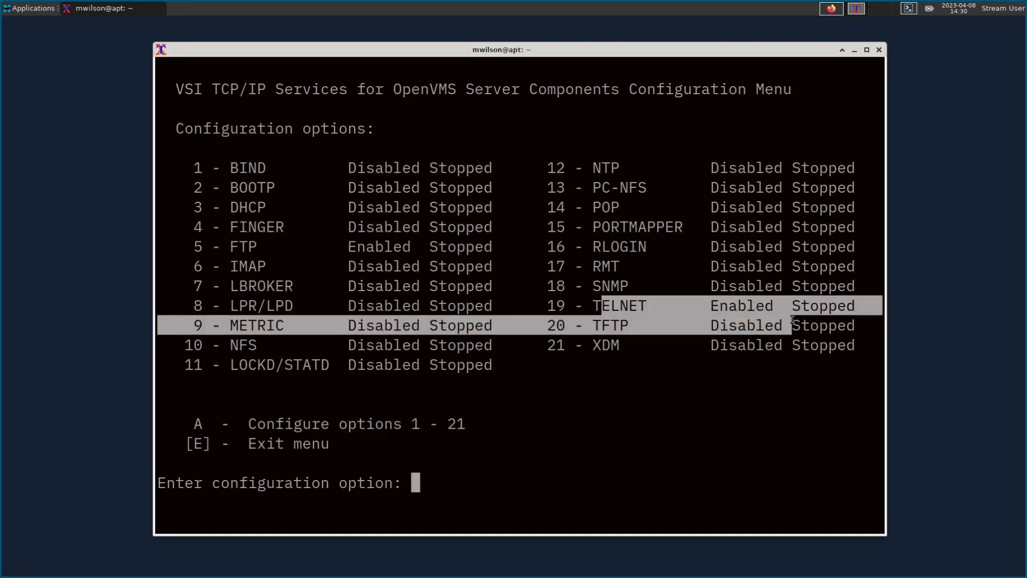
{"action": "left_click", "coordinate": [751, 303]}
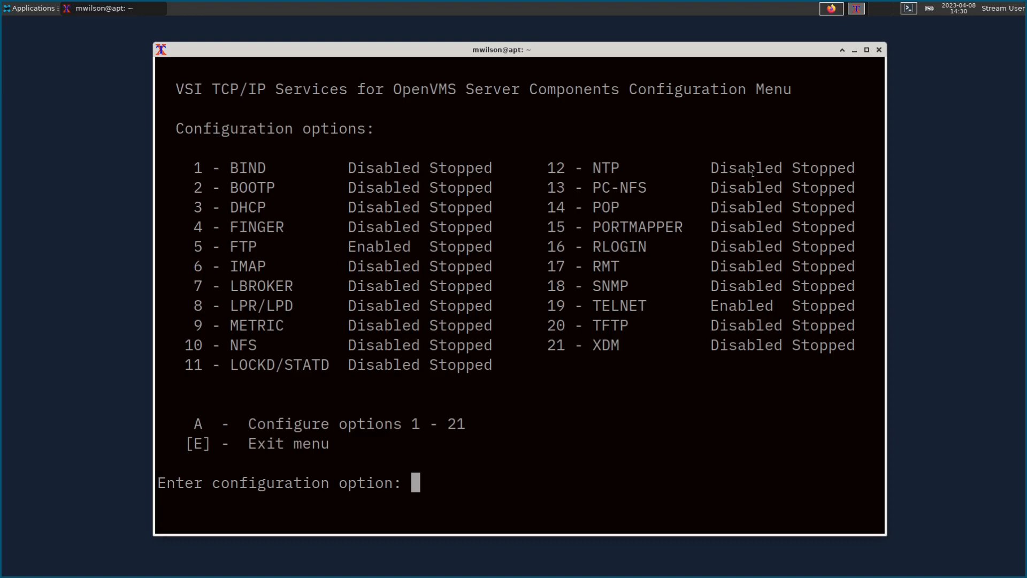
{"action": "type", "text": "e"}
{"action": "key", "text": "Return"}
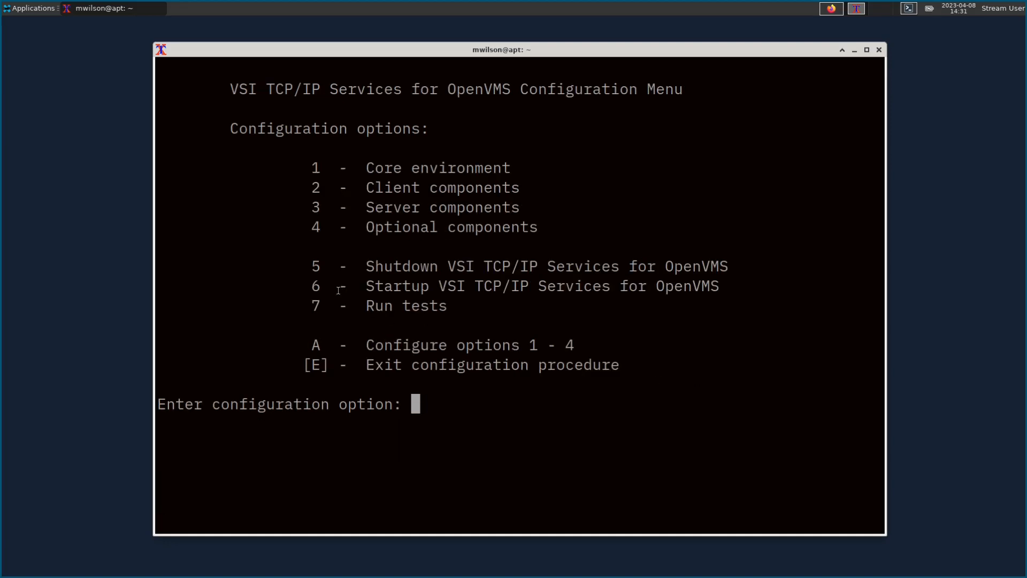
Step: Start the TCP/IP services with option 6 and exit the configuration procedure
{"action": "left_click_drag", "start_coordinate": [308, 283], "coordinate": [668, 295]}
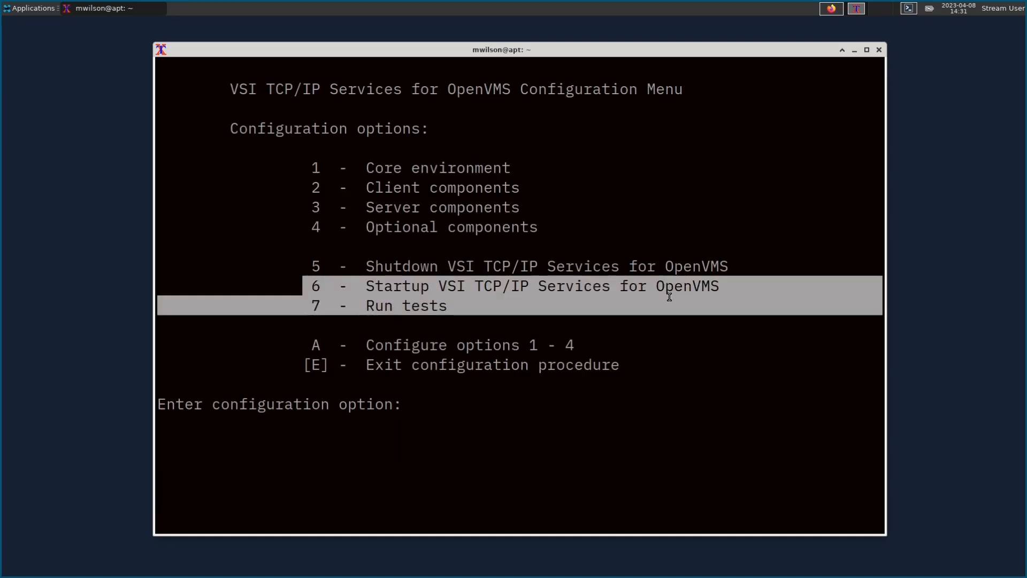
{"action": "left_click", "coordinate": [533, 290]}
{"action": "type", "text": "6"}
{"action": "key", "text": "Return"}
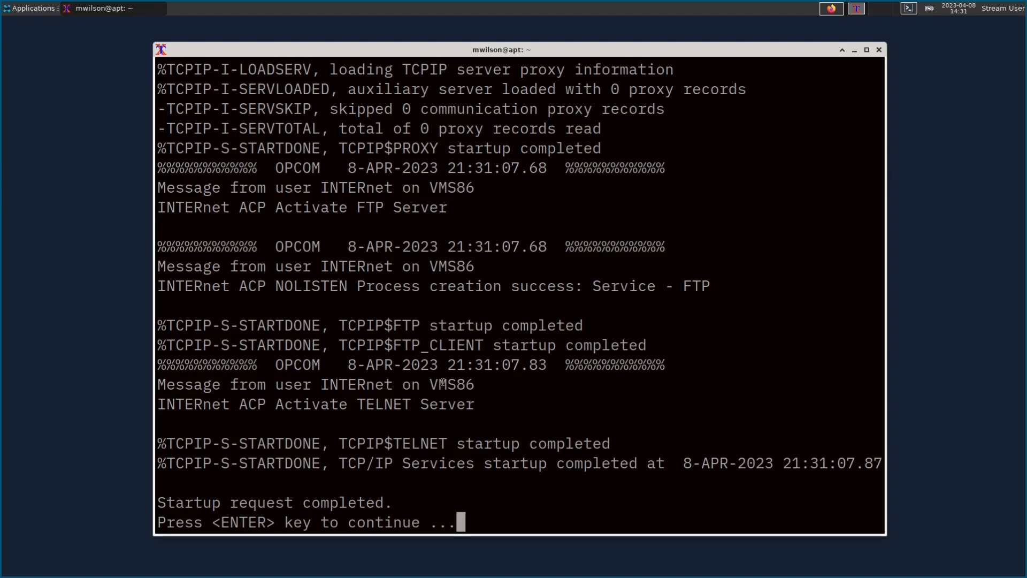
{"action": "key", "text": "Return"}
{"action": "type", "text": "e"}
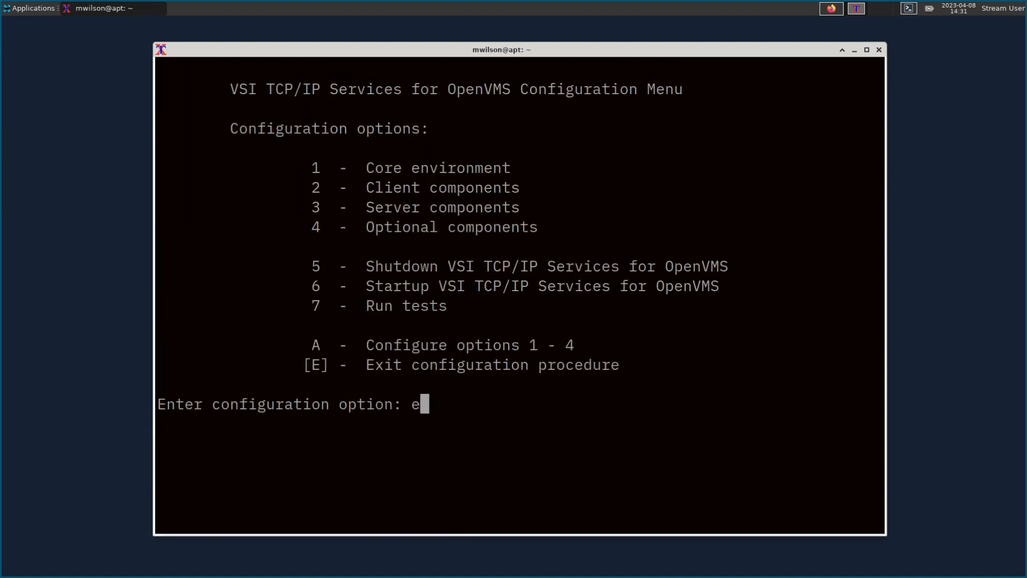
{"action": "key", "text": "Return"}
Step: Run SHOW NET to confirm node vms86 has address 192.168.42.103, then shift the console left
{"action": "type", "text": "show net"}
{"action": "key", "text": "Return"}
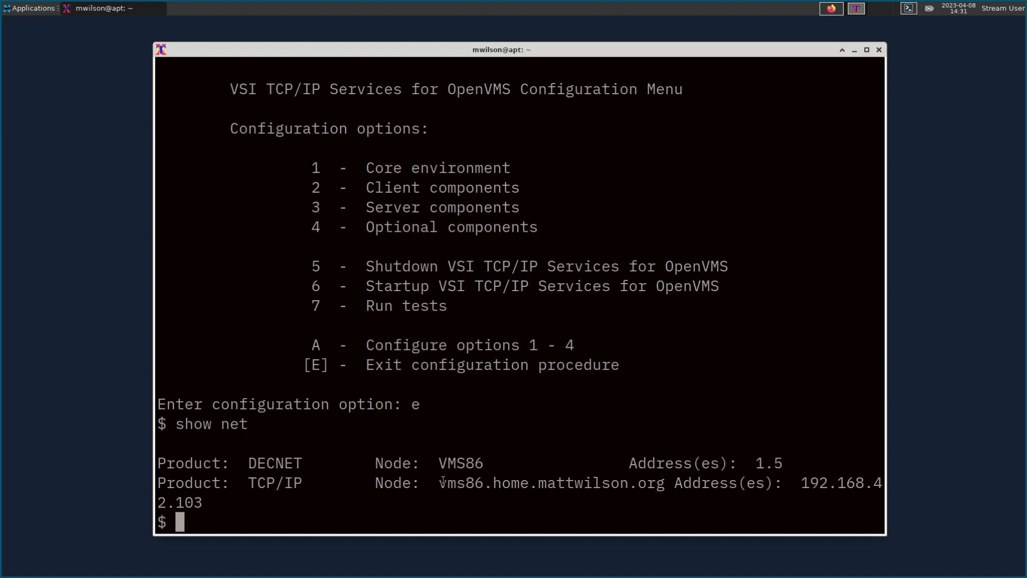
{"action": "double_click", "coordinate": [803, 484]}
{"action": "left_click", "coordinate": [606, 144]}
{"action": "left_click_drag", "start_coordinate": [575, 49], "coordinate": [445, 59]}
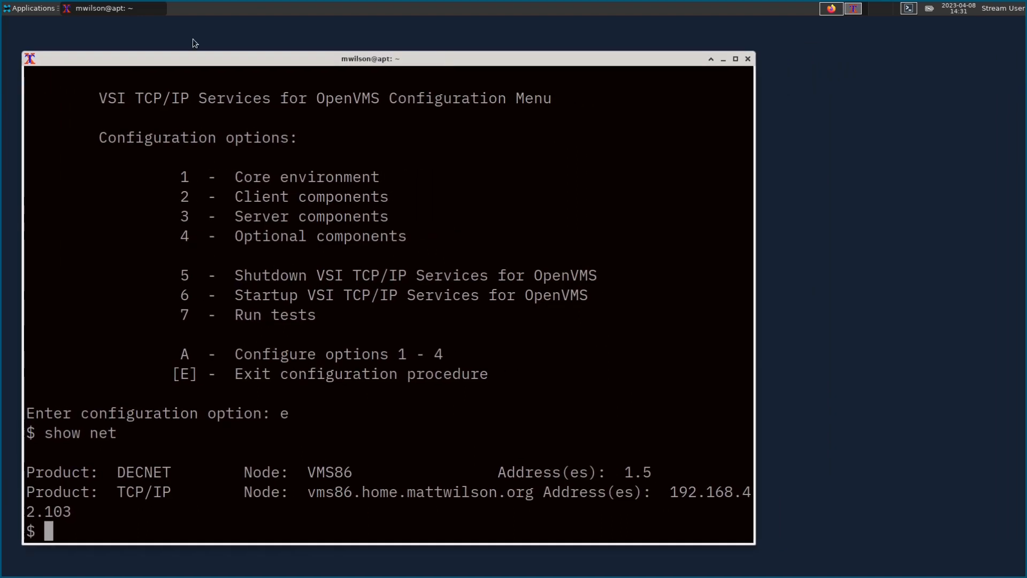
{"action": "left_click", "coordinate": [28, 9]}
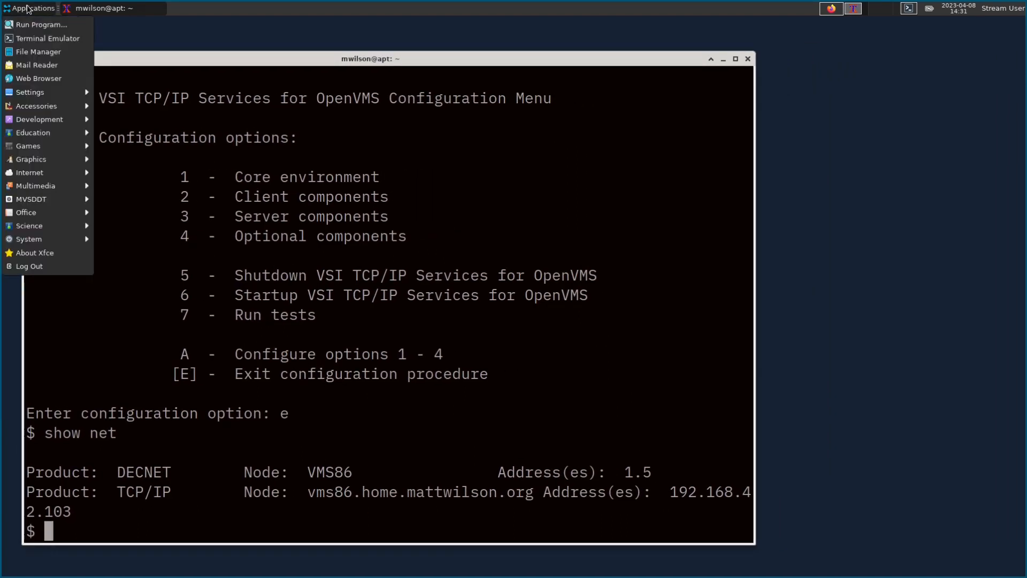
Step: Launch a new terminal, telnet to 192.168.42.103 and log in with the system account
{"action": "left_click", "coordinate": [45, 39]}
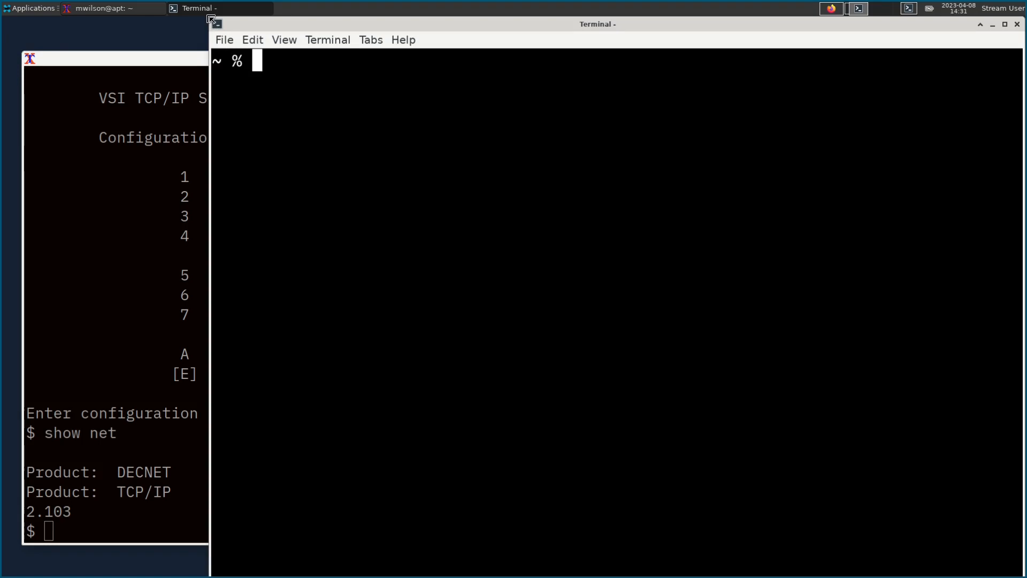
{"action": "left_click_drag", "start_coordinate": [272, 25], "coordinate": [337, 33]}
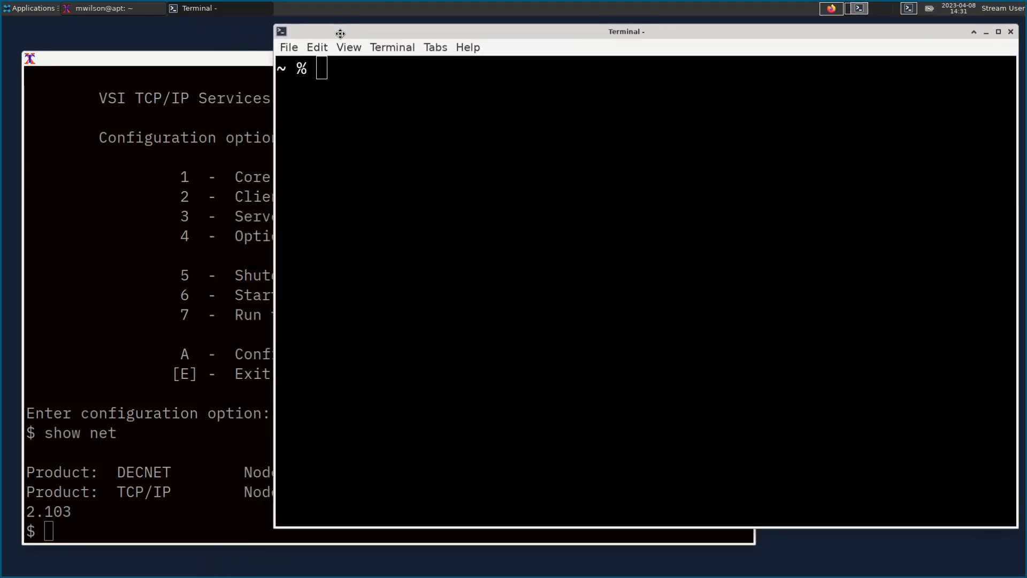
{"action": "type", "text": "telnet "}
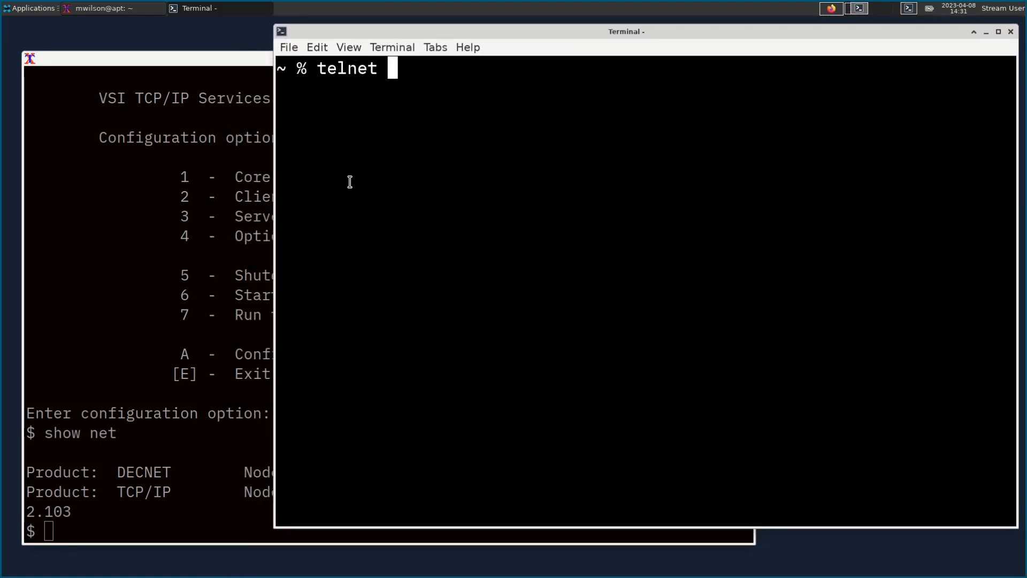
{"action": "type", "text": "192.168.42."}
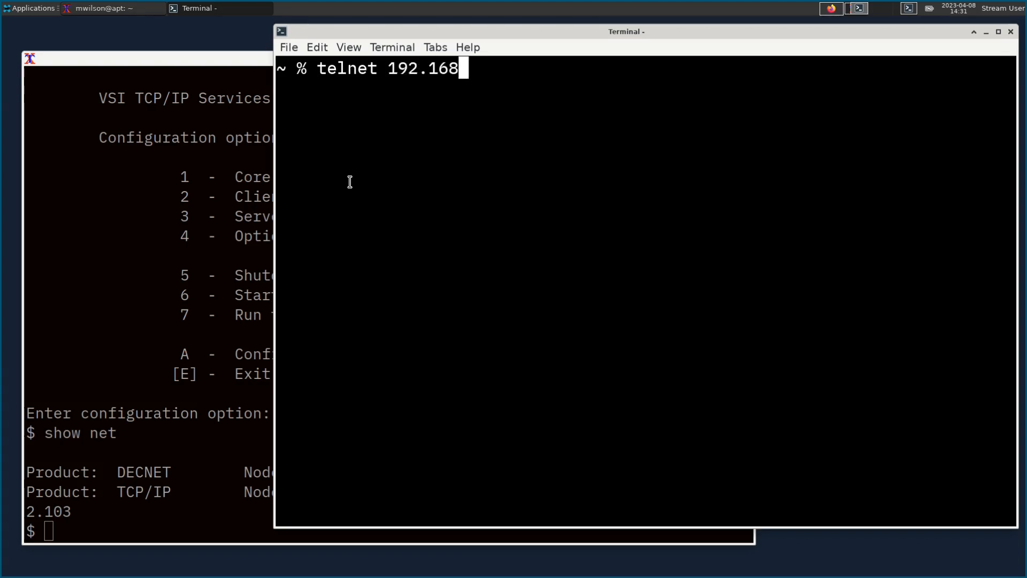
{"action": "type", "text": "103"}
{"action": "key", "text": "Return"}
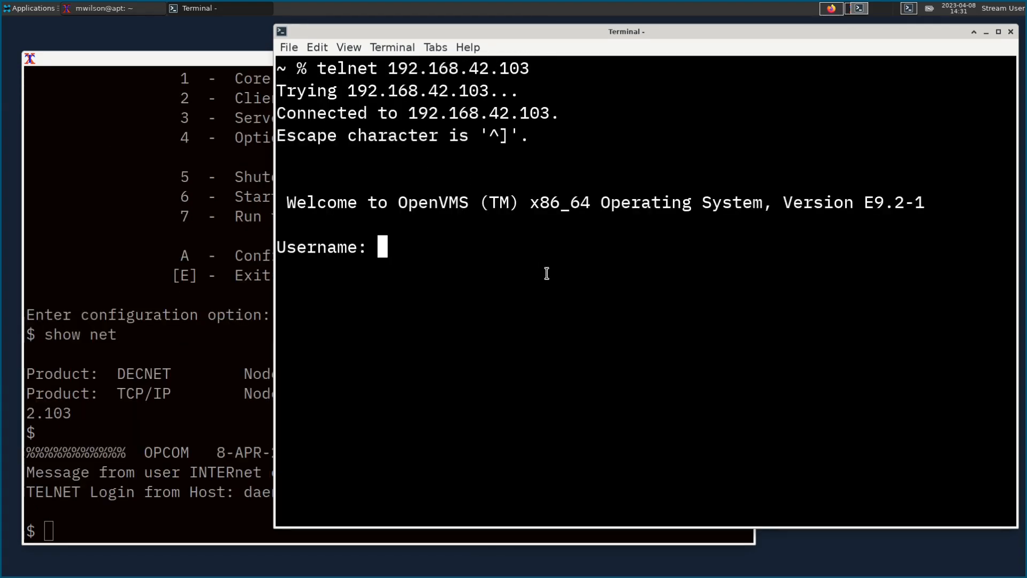
{"action": "type", "text": "sys"}
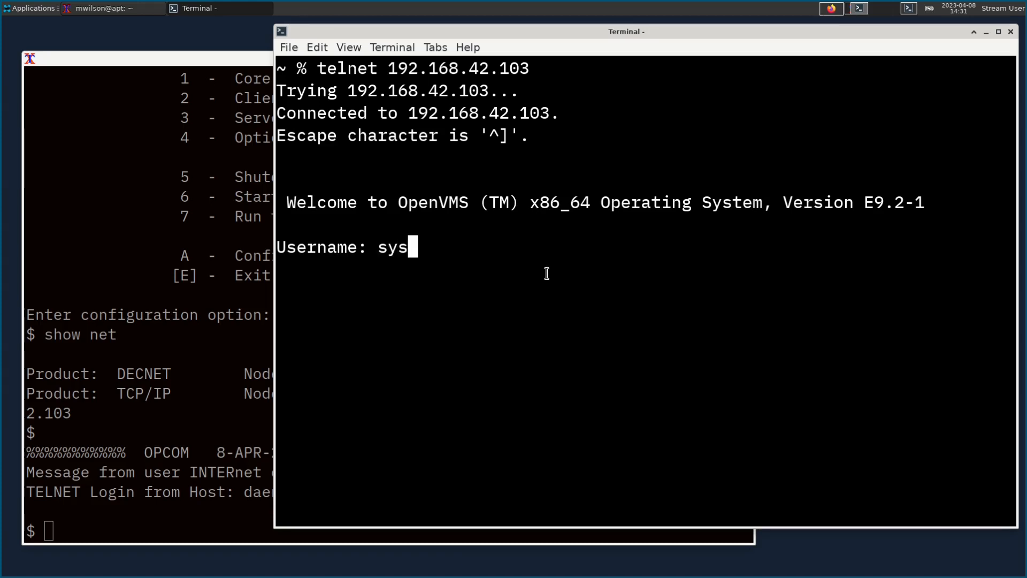
{"action": "key", "text": "Return"}
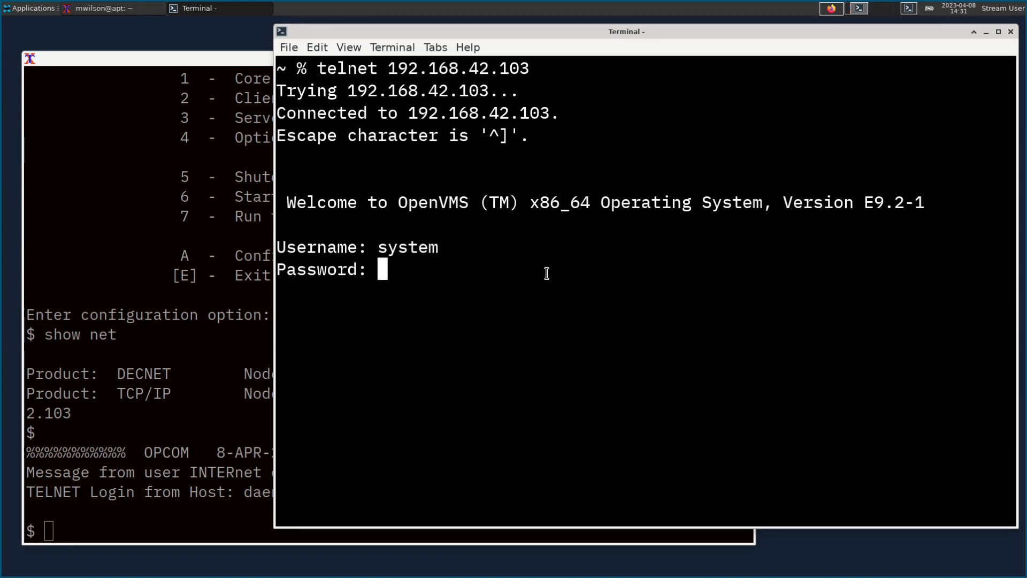
{"action": "key", "text": "Return"}
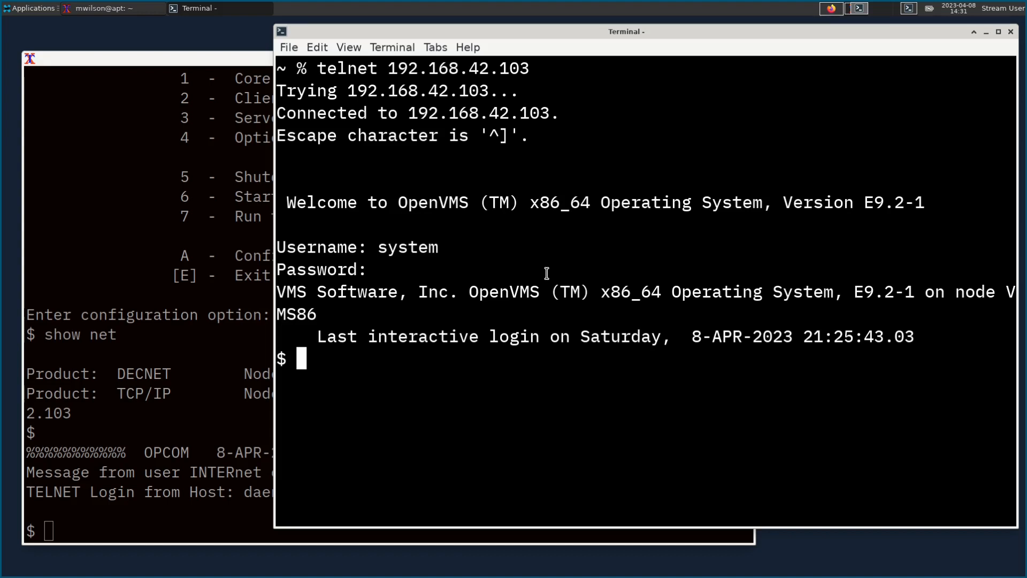
Step: Run SET TERM/INQ/INS, SHOW TERM and DIR on the VMS session
{"action": "type", "text": "set term"}
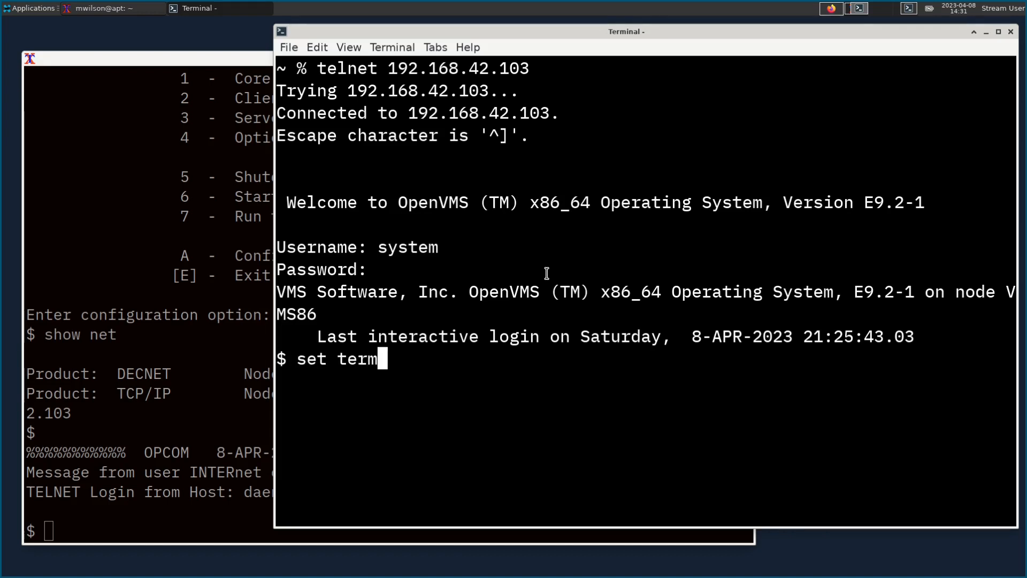
{"action": "type", "text": "/inq/ins"}
{"action": "key", "text": "Return"}
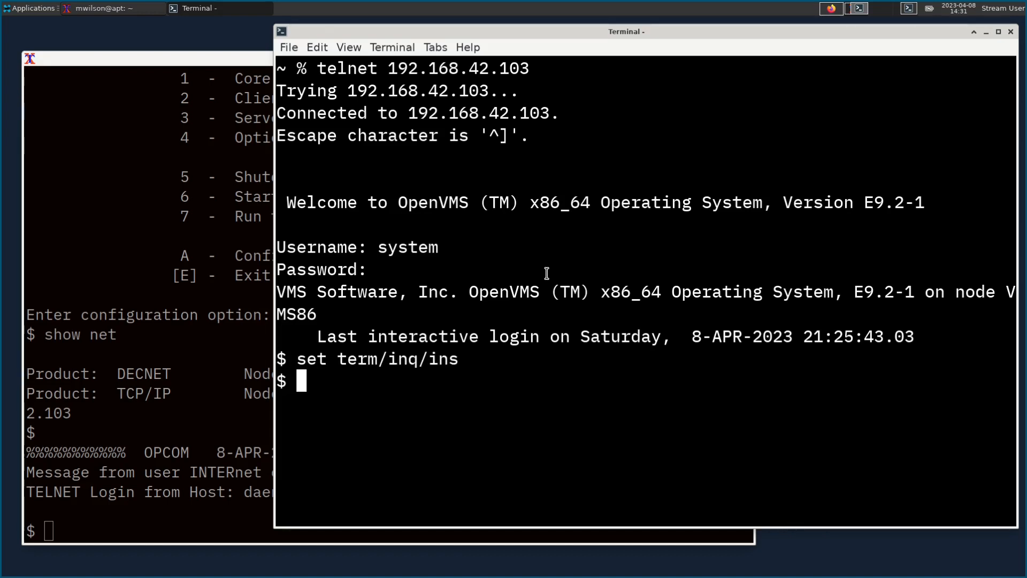
{"action": "type", "text": "show term"}
{"action": "key", "text": "Return"}
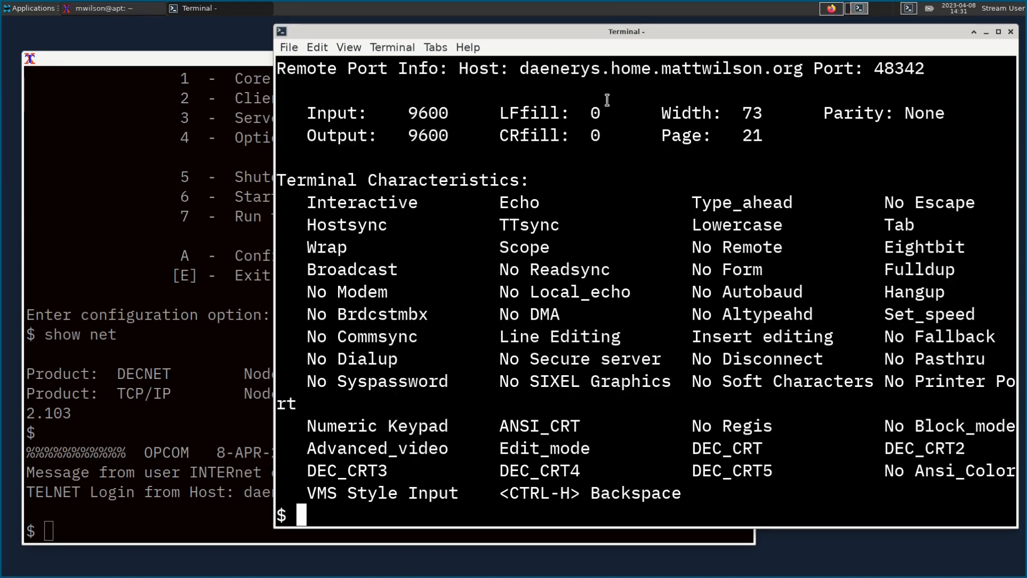
{"action": "key", "text": "Return"}
{"action": "key", "text": "Return"}
{"action": "key", "text": "Return"}
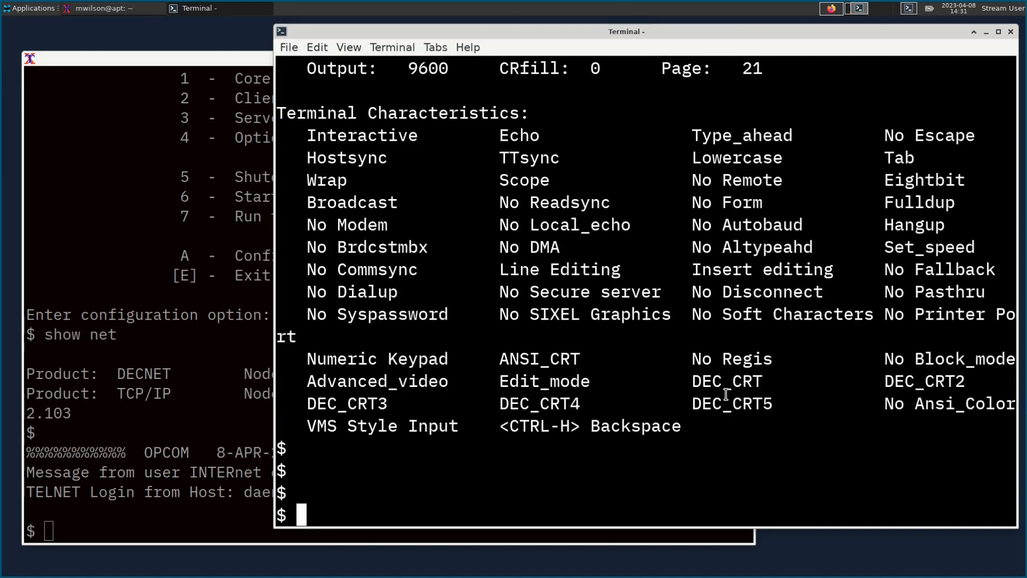
{"action": "type", "text": "dir"}
{"action": "key", "text": "Return"}
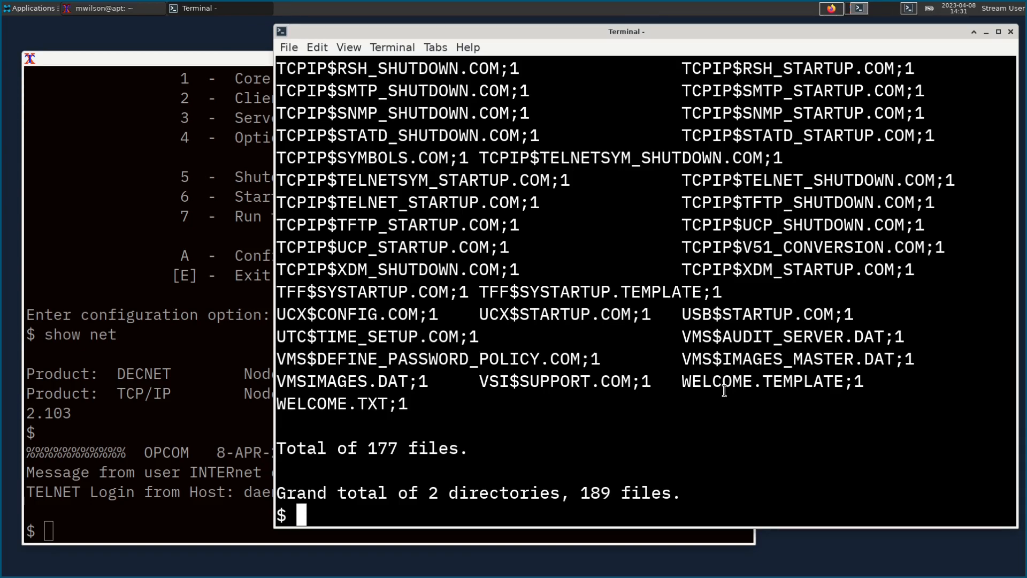
Step: Try editing SYS$STARTUP:SYSTARTUP_VMS.COM, then quit the garbled editor with Ctrl+Z
{"action": "type", "text": "edit sys"}
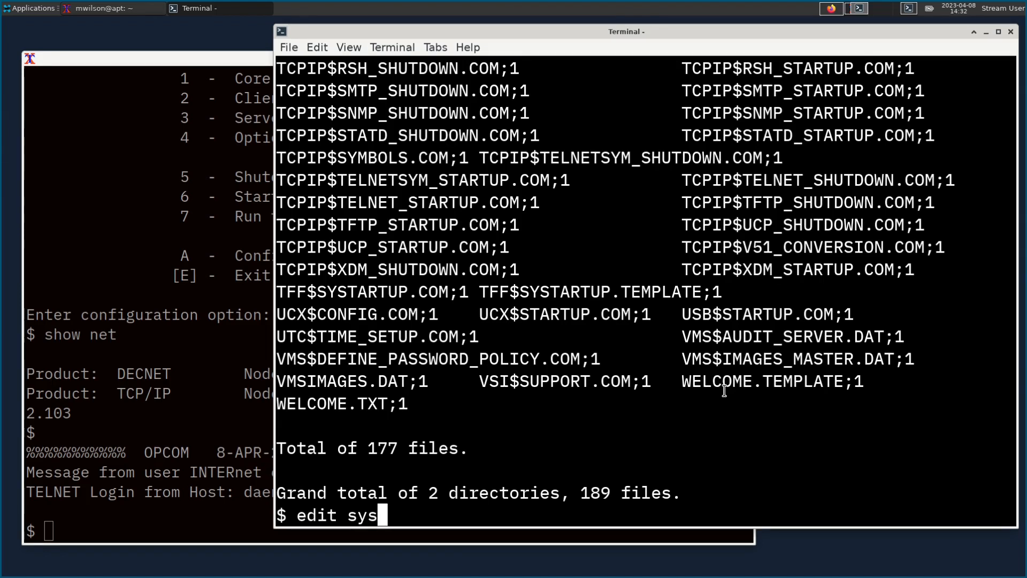
{"action": "type", "text": "$startup:"}
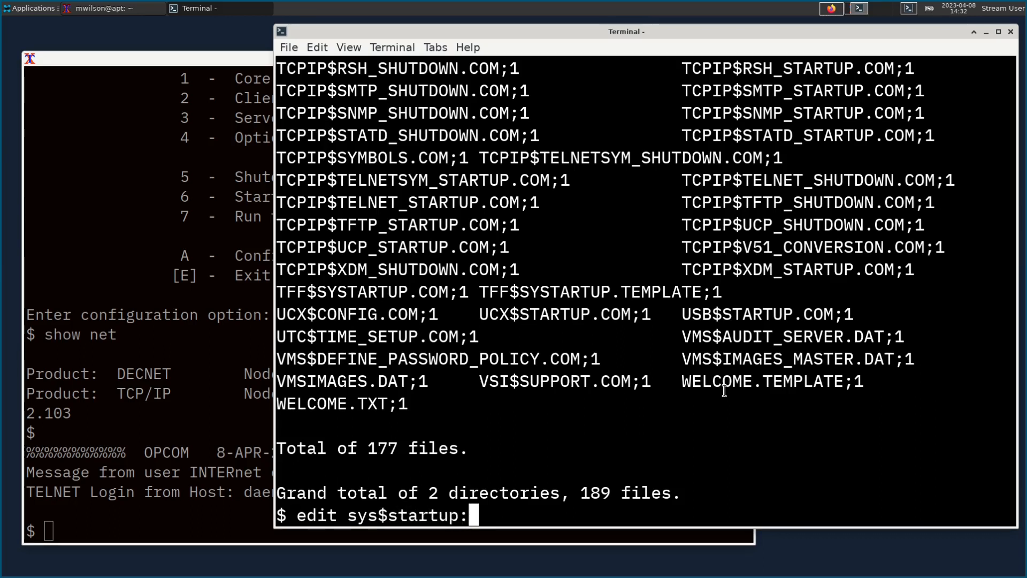
{"action": "type", "text": "syst"}
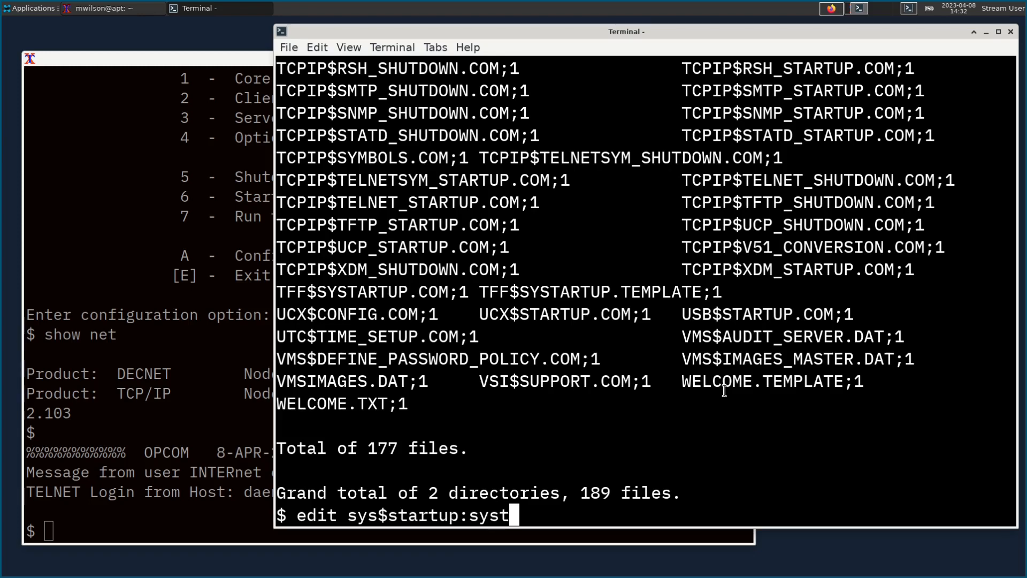
{"action": "type", "text": "artup_vms.com"}
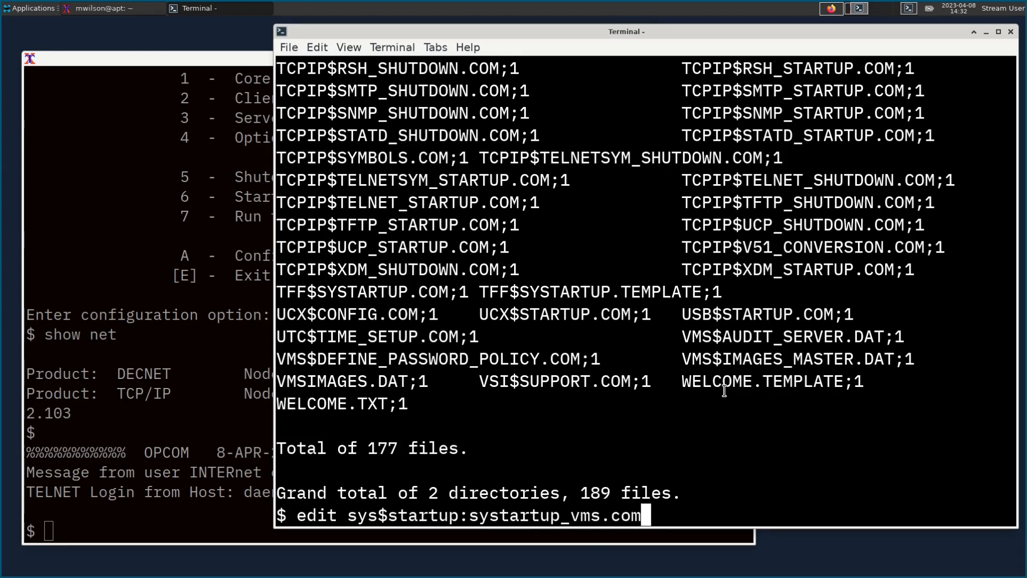
{"action": "key", "text": "Return"}
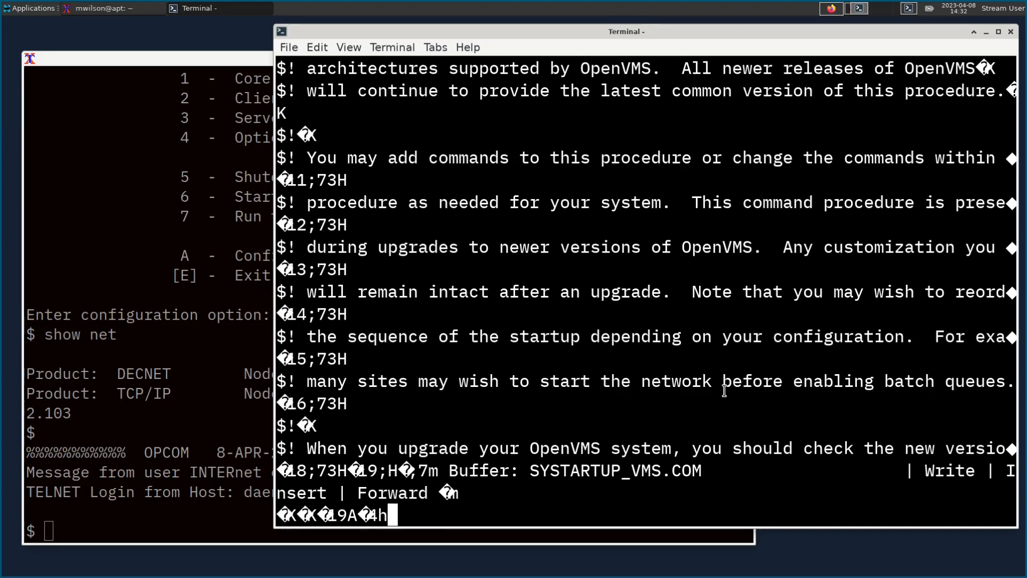
{"action": "left_click_drag", "start_coordinate": [621, 33], "coordinate": [490, 33]}
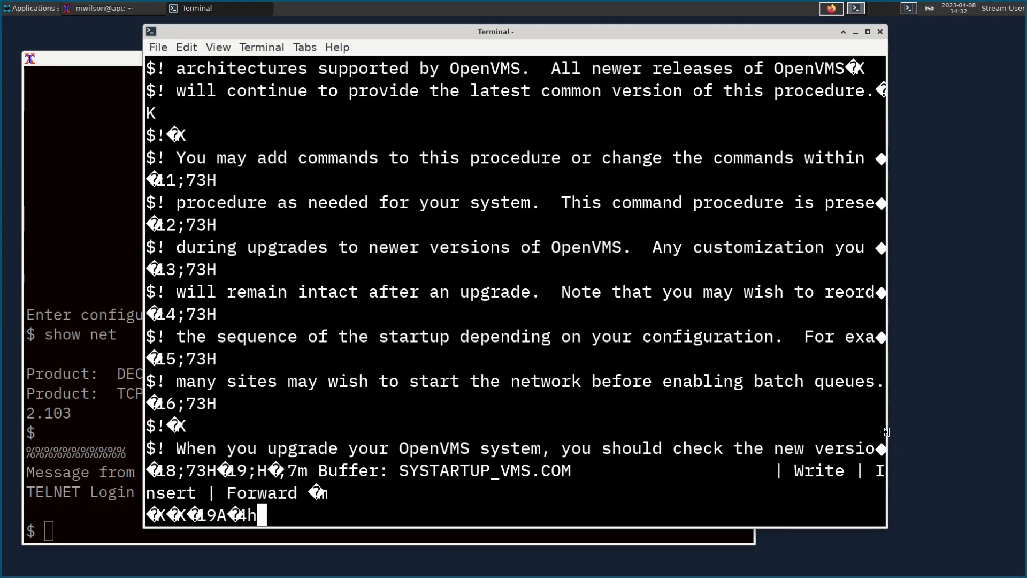
{"action": "left_click_drag", "start_coordinate": [888, 432], "coordinate": [1011, 435]}
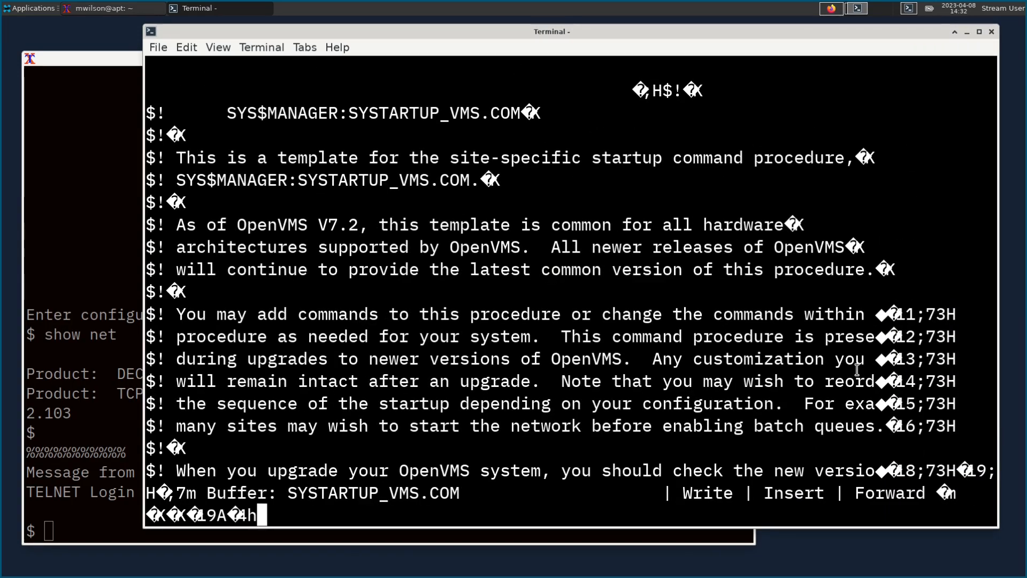
{"action": "key", "text": "ctrl+z"}
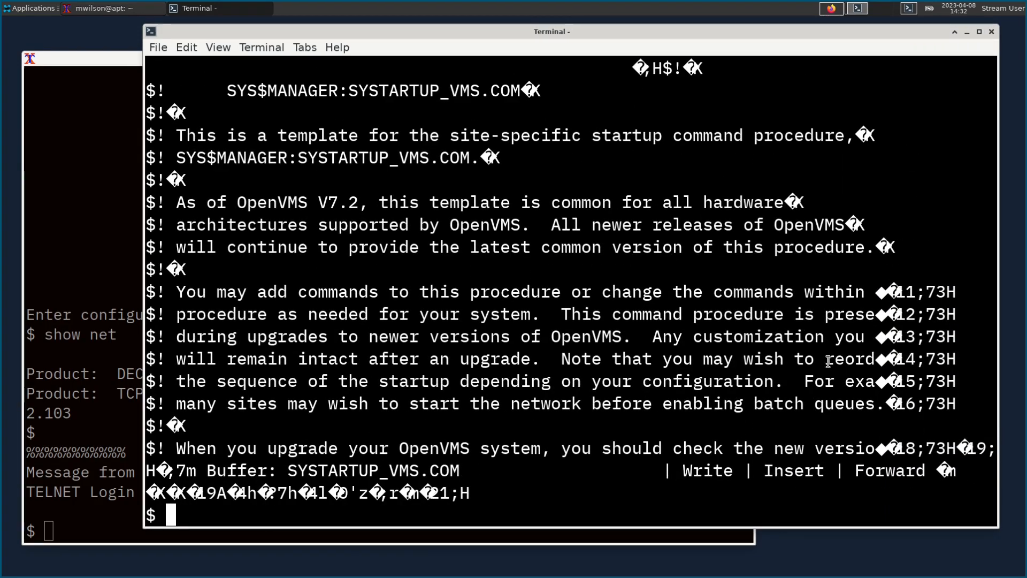
{"action": "left_click_drag", "start_coordinate": [747, 33], "coordinate": [751, 26]}
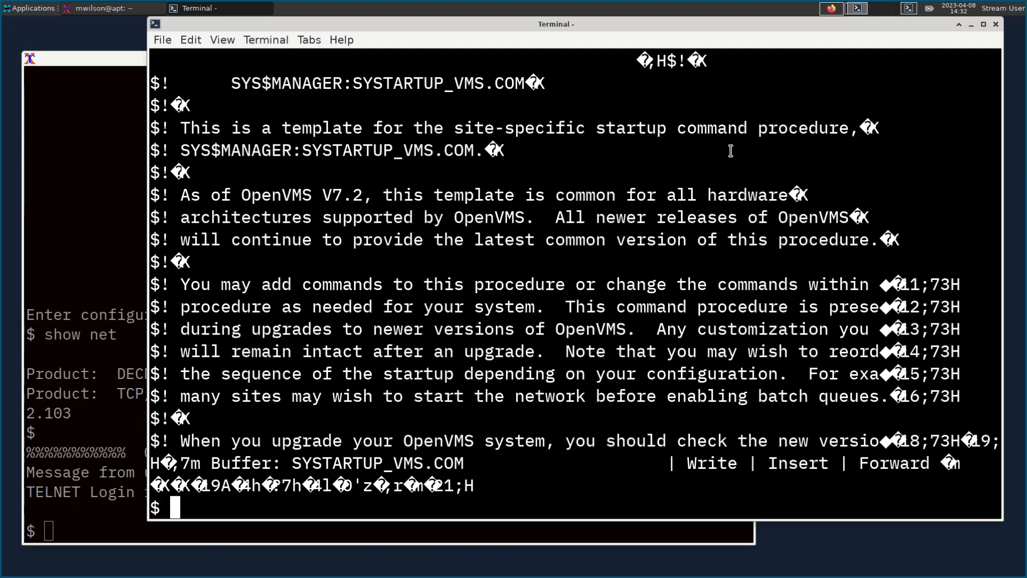
Step: Log off the VMS telnet session and exit the local terminal window
{"action": "type", "text": "exit"}
{"action": "key", "text": "Return"}
{"action": "type", "text": "logoff"}
{"action": "key", "text": "Return"}
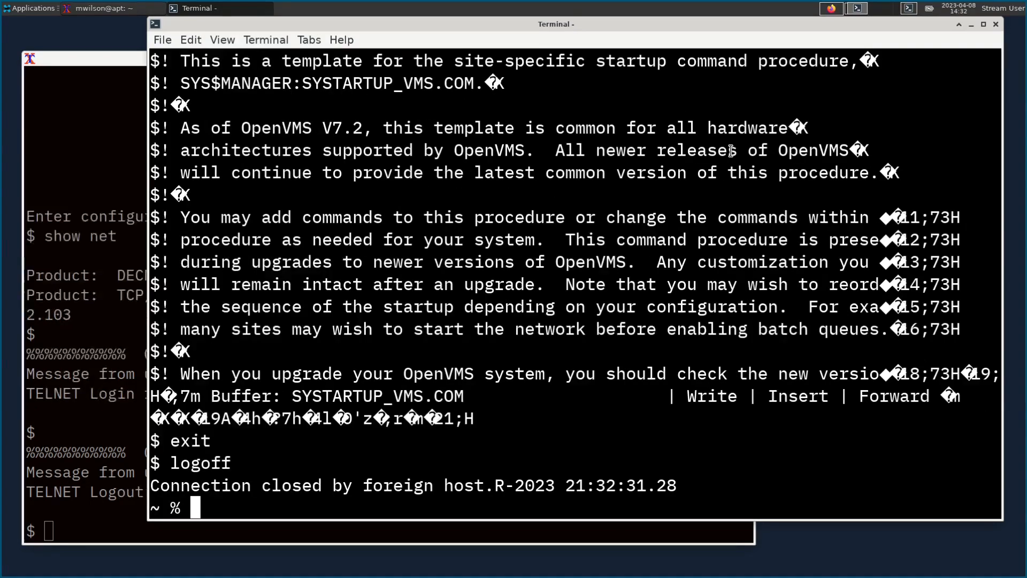
{"action": "type", "text": "exit"}
{"action": "key", "text": "Return"}
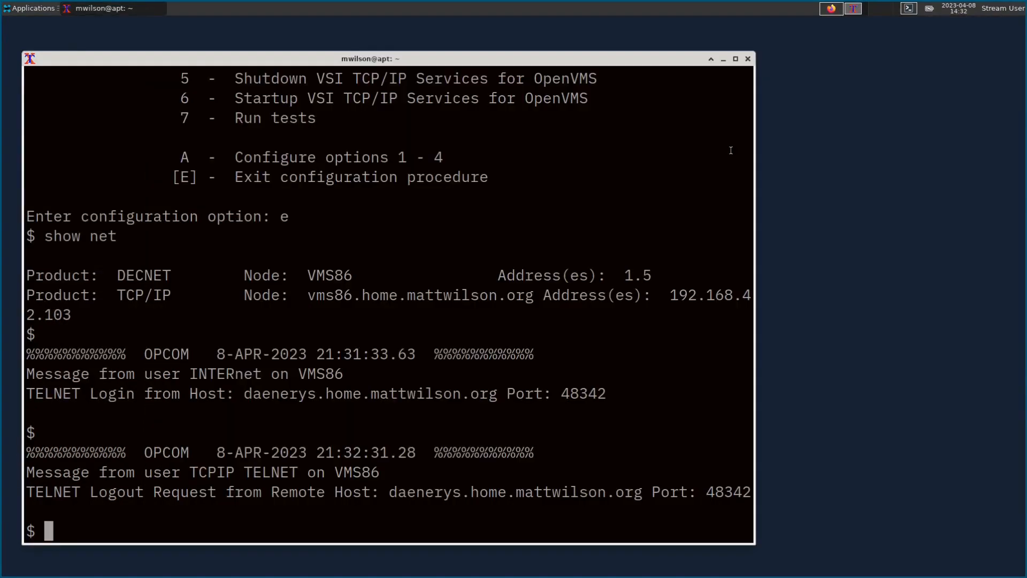
Step: Launch an 'xterm -name 3270term' window from the Run Program dialog
{"action": "left_click", "coordinate": [31, 10]}
{"action": "left_click", "coordinate": [32, 37]}
{"action": "type", "text": "exit"}
{"action": "key", "text": "Return"}
{"action": "left_click", "coordinate": [41, 12]}
{"action": "left_click", "coordinate": [34, 21]}
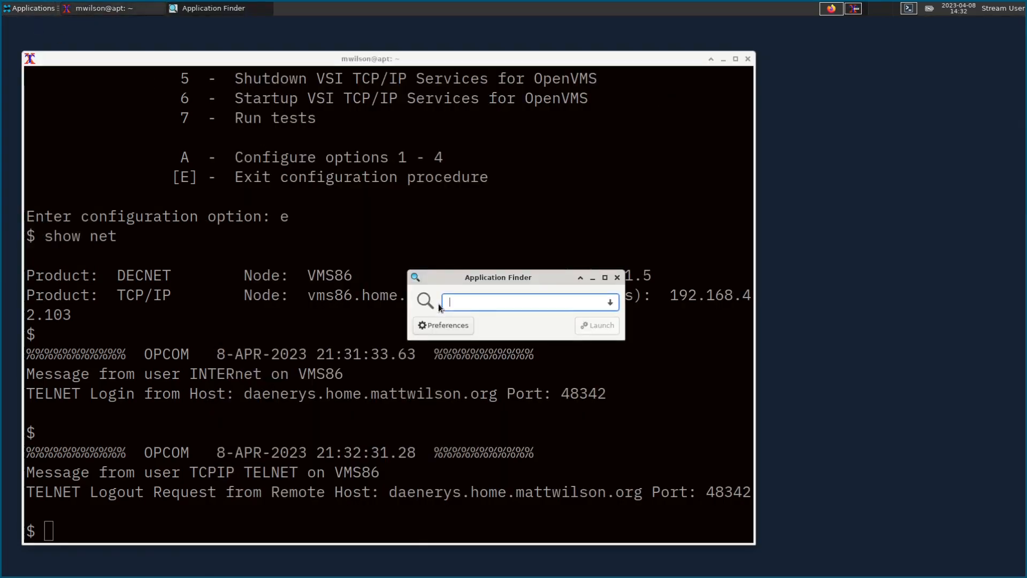
{"action": "type", "text": "xterm"}
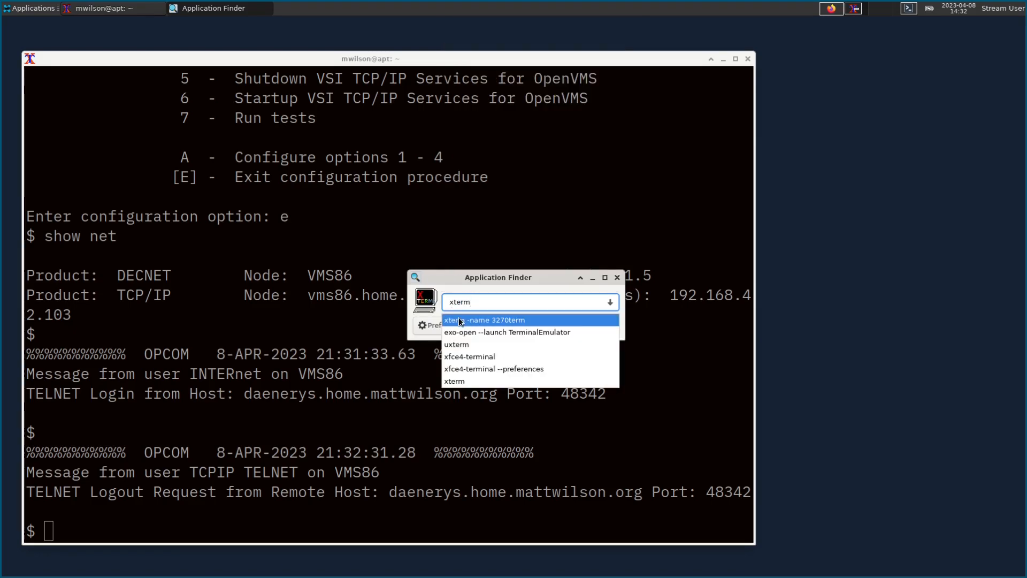
{"action": "left_click", "coordinate": [487, 319]}
{"action": "key", "text": "Return"}
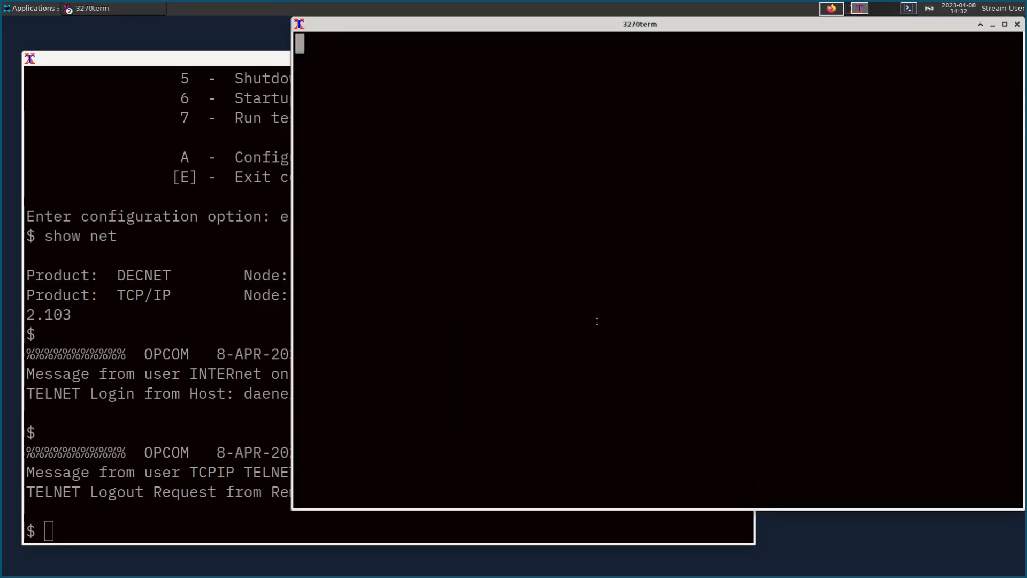
{"action": "mouse_move", "coordinate": [433, 32]}
{"action": "left_mouse_down"}
{"action": "mouse_move", "coordinate": [414, 45]}
{"action": "mouse_move", "coordinate": [435, 42]}
{"action": "mouse_move", "coordinate": [425, 32]}
{"action": "left_mouse_up"}
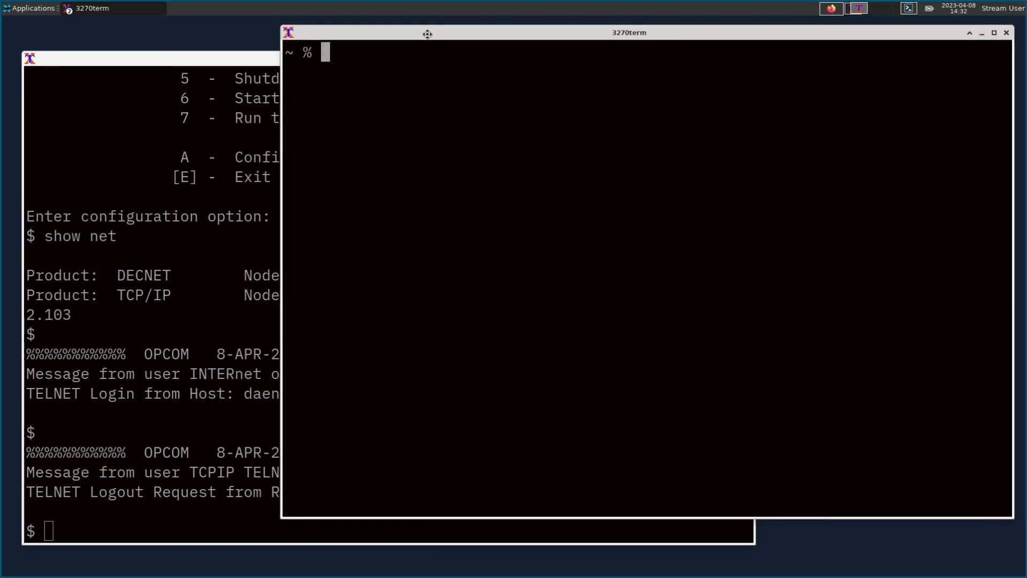
Step: Telnet to 192.168.42.103, log in as SYSTEM, run SET TERM/INQ/INS and edit SYSTARTUP_VMS.COM
{"action": "type", "text": "telnet 192.168.42."}
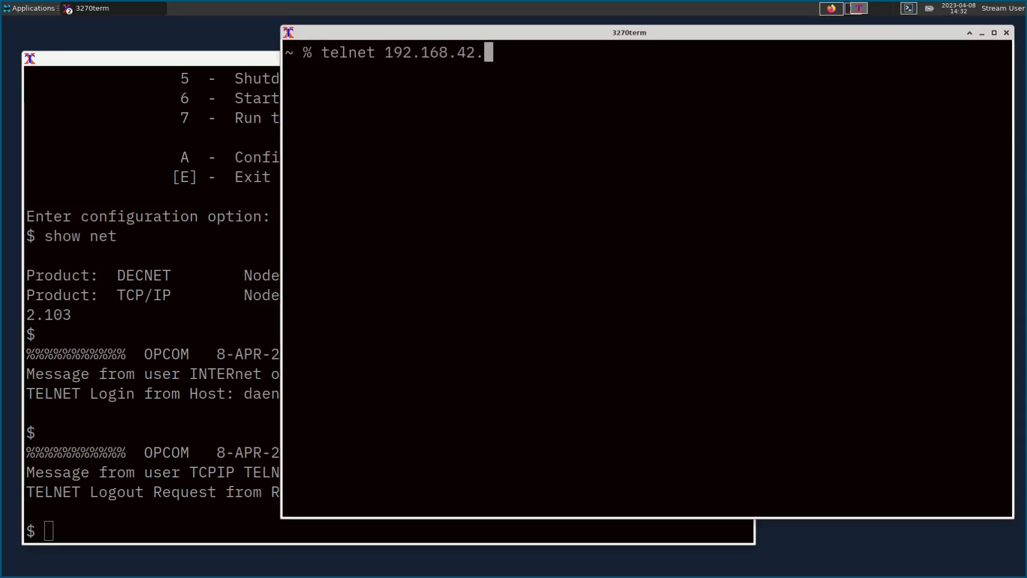
{"action": "type", "text": "103"}
{"action": "key", "text": "Return"}
{"action": "type", "text": "system"}
{"action": "key", "text": "Return"}
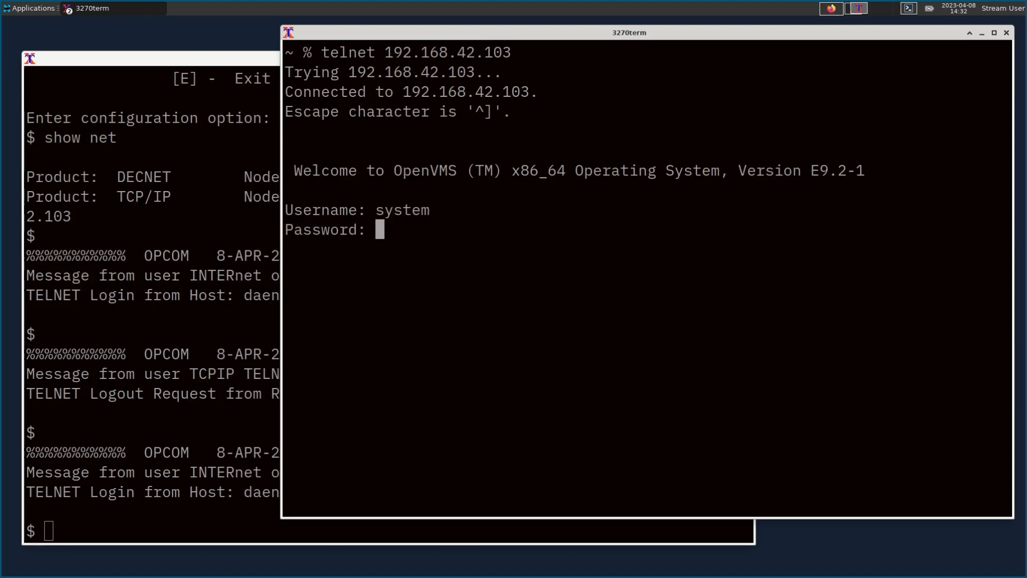
{"action": "key", "text": "Return"}
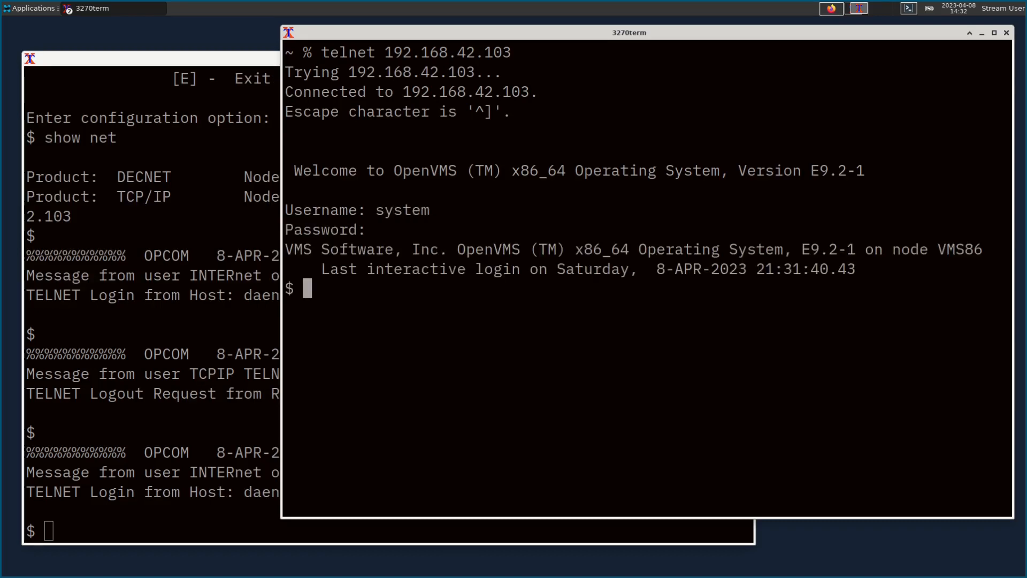
{"action": "type", "text": "set term/inq/in"}
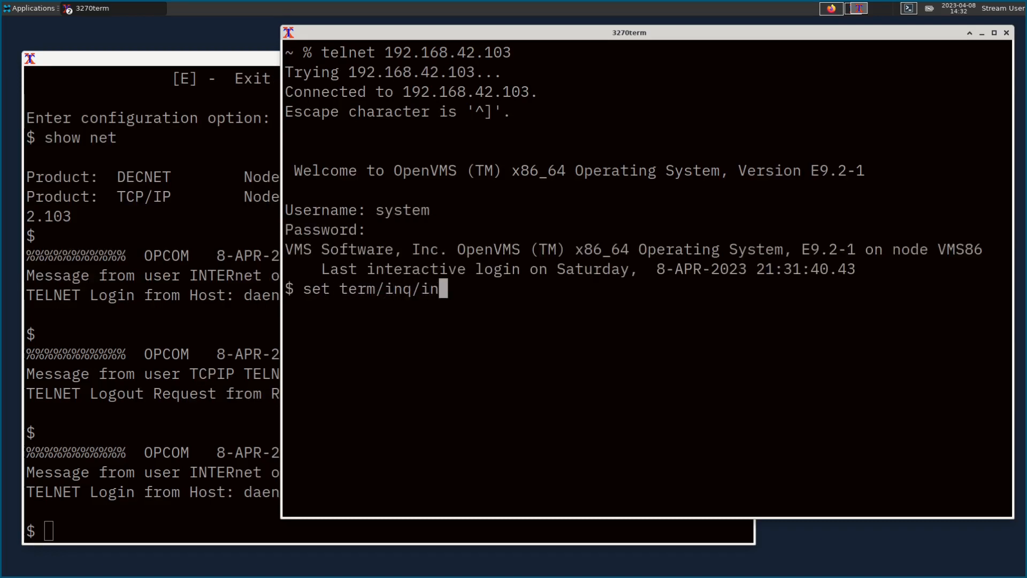
{"action": "type", "text": "s"}
{"action": "key", "text": "Return"}
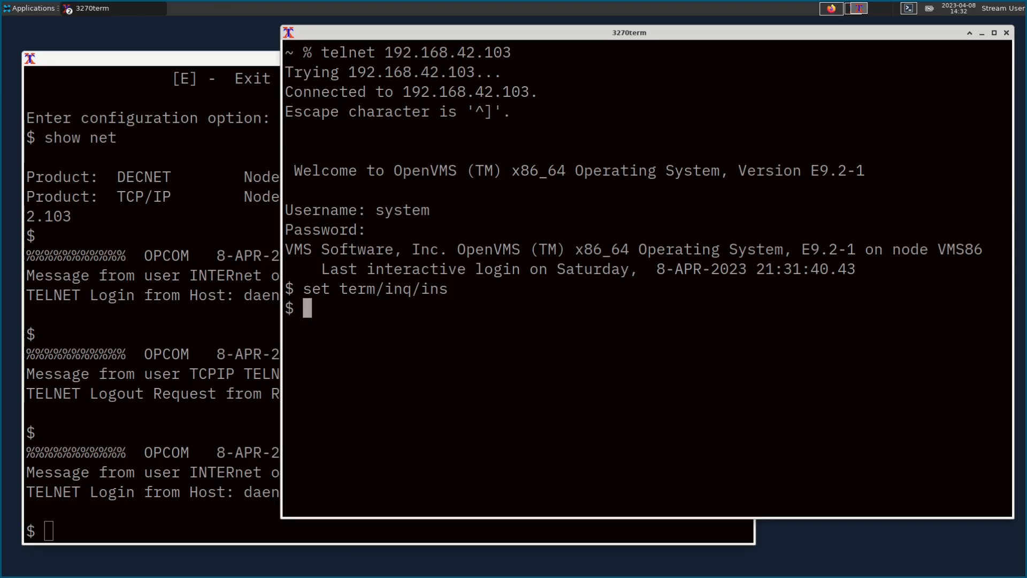
{"action": "type", "text": "edit sys"}
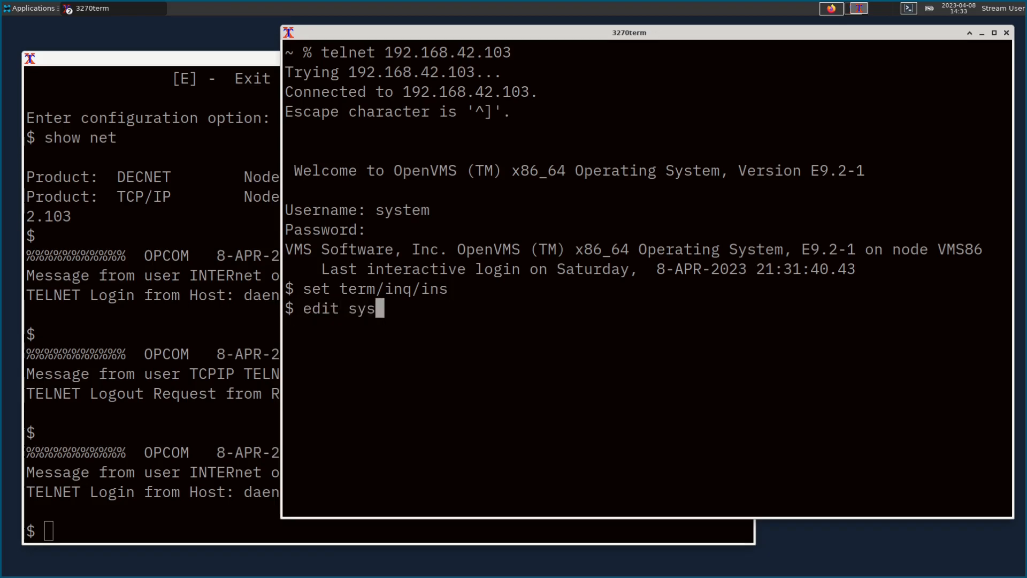
{"action": "type", "text": "$start"}
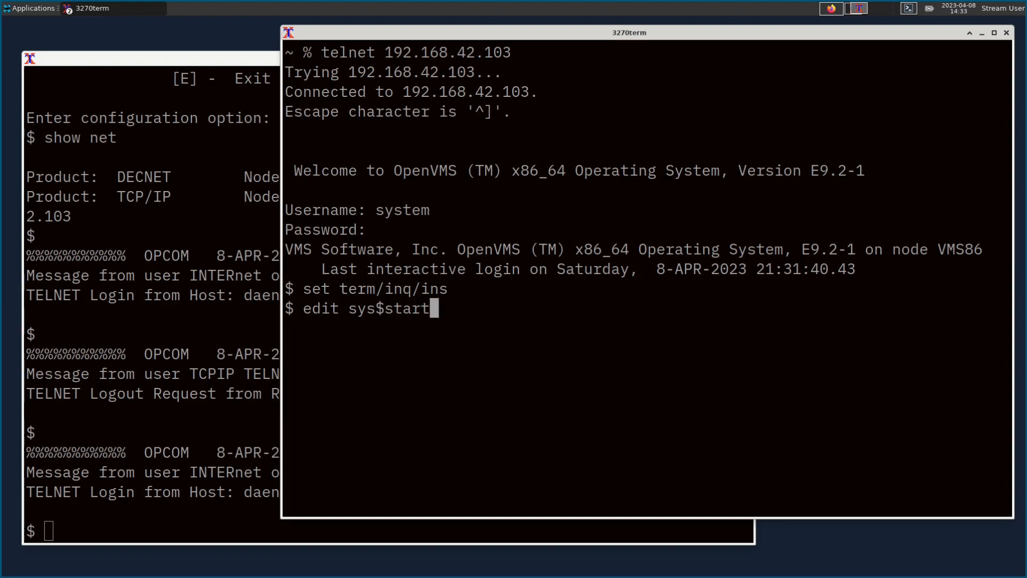
{"action": "type", "text": "up:systartup_vms.com"}
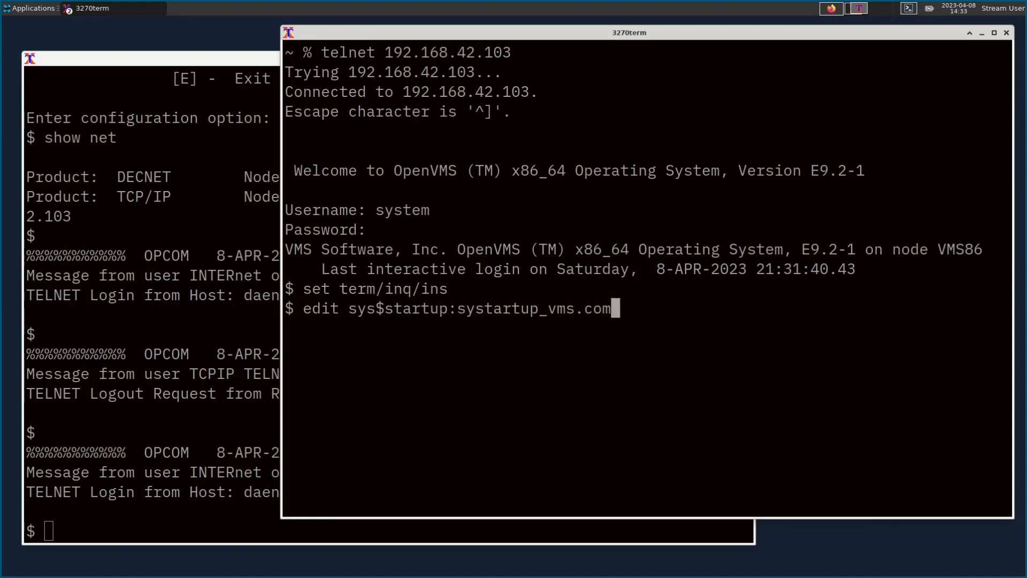
{"action": "key", "text": "Return"}
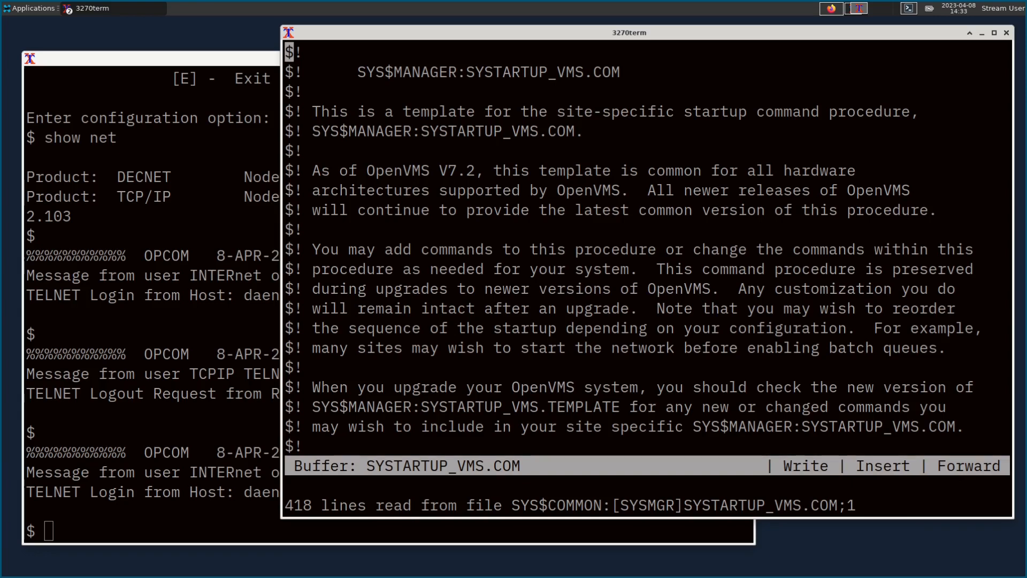
Step: Uncomment the START /QUEUE SYS$BATCH line in SYSTARTUP_VMS.COM
{"action": "key", "text": "Page_Down"}
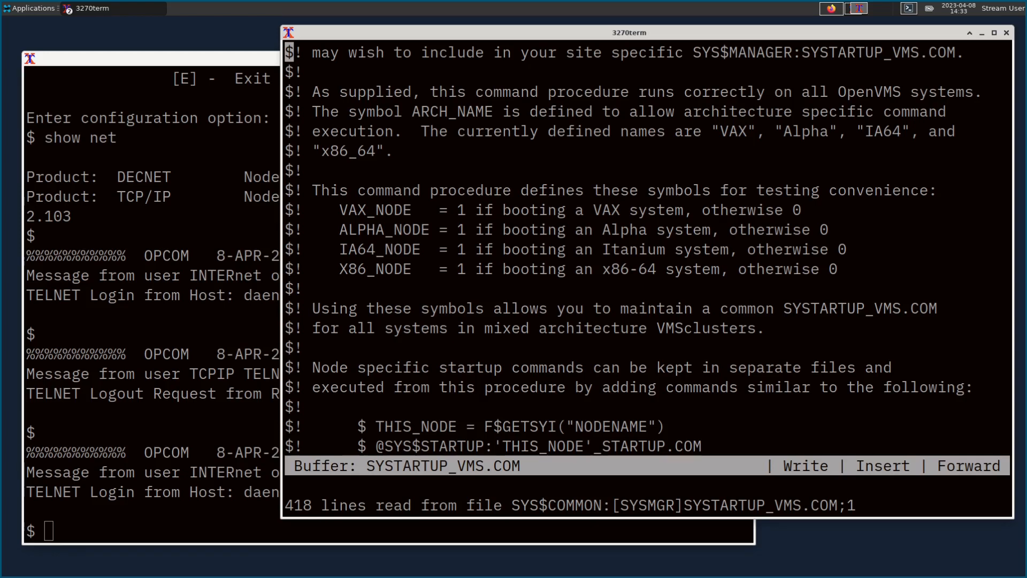
{"action": "key", "text": "Page_Down"}
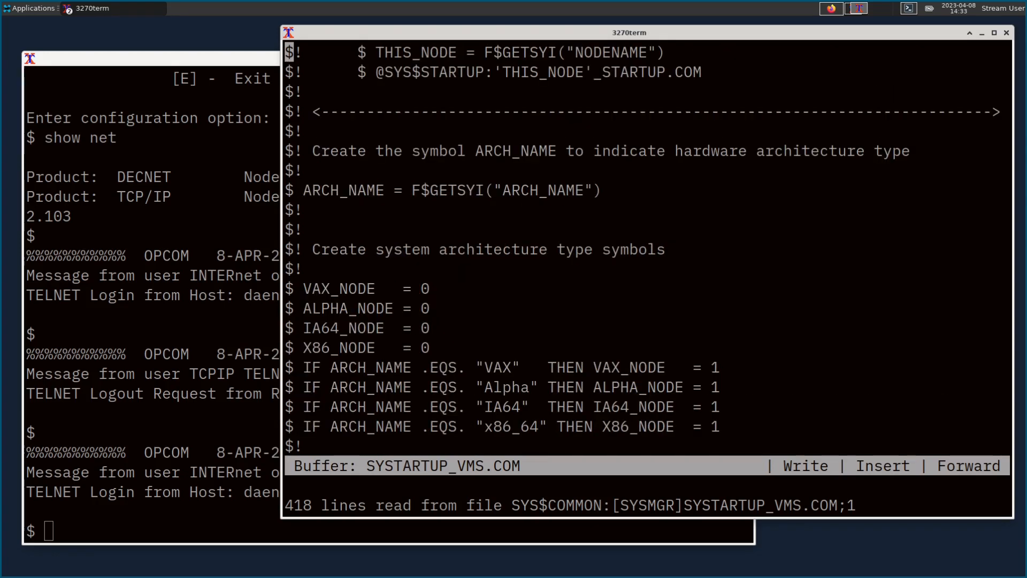
{"action": "key", "text": "Page_Down"}
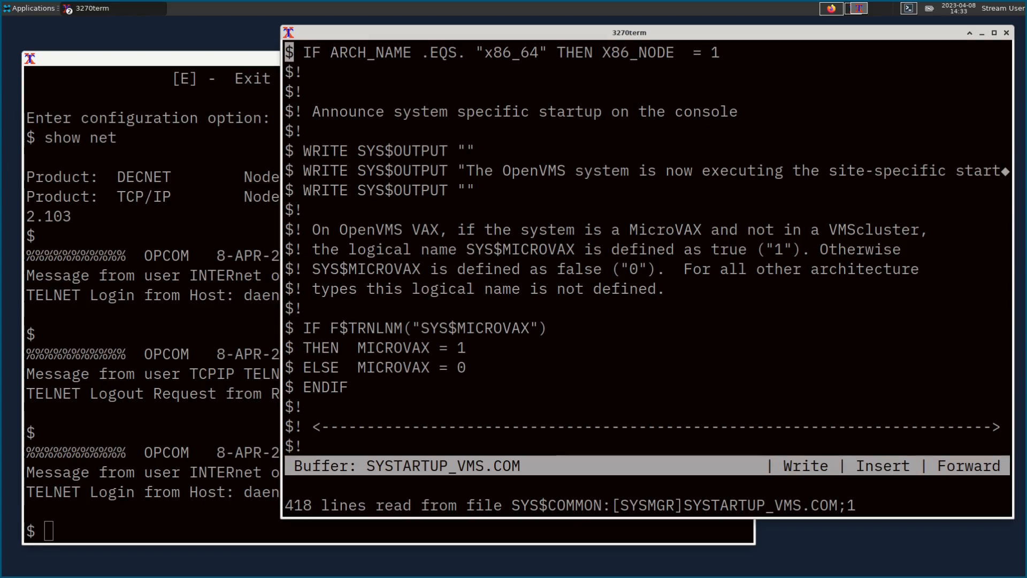
{"action": "key", "text": "Page_Down"}
{"action": "key", "text": "Page_Down"}
{"action": "key", "text": "Page_Down"}
{"action": "key", "text": "Page_Down"}
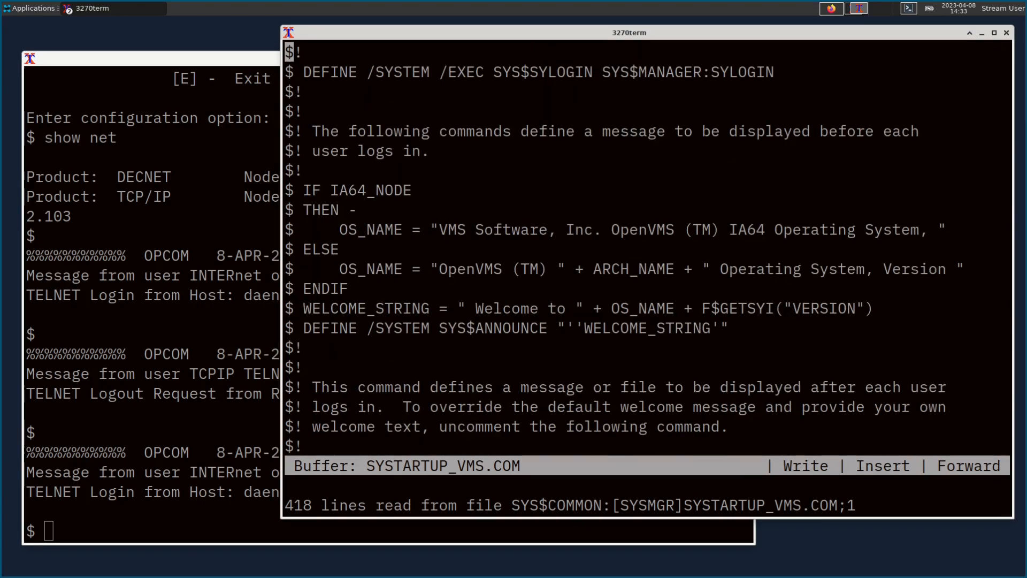
{"action": "key", "text": "Page_Down"}
{"action": "key", "text": "Page_Down"}
{"action": "key", "text": "Page_Down"}
{"action": "key", "text": "Page_Down"}
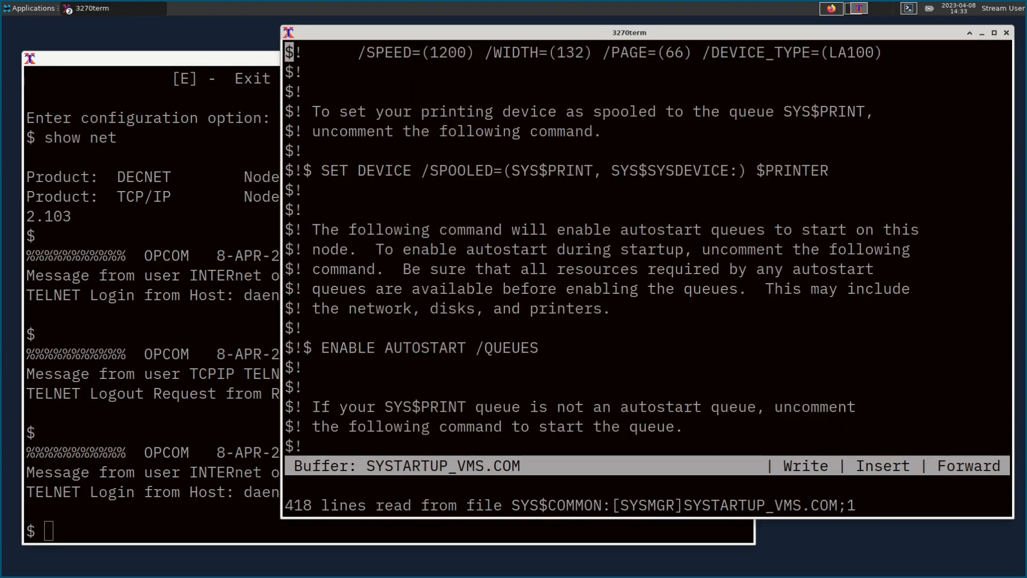
{"action": "key", "text": "Page_Down"}
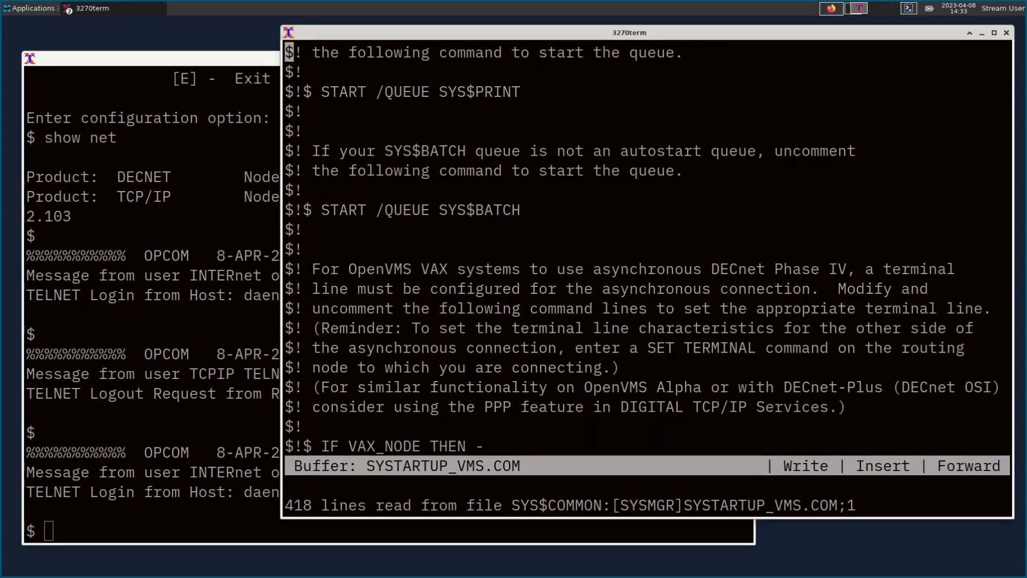
{"action": "key", "text": "Down"}
{"action": "key", "text": "Down"}
{"action": "key", "text": "Down"}
{"action": "key", "text": "Down"}
{"action": "key", "text": "Down"}
{"action": "key", "text": "Down"}
{"action": "key", "text": "Down"}
{"action": "key", "text": "Down"}
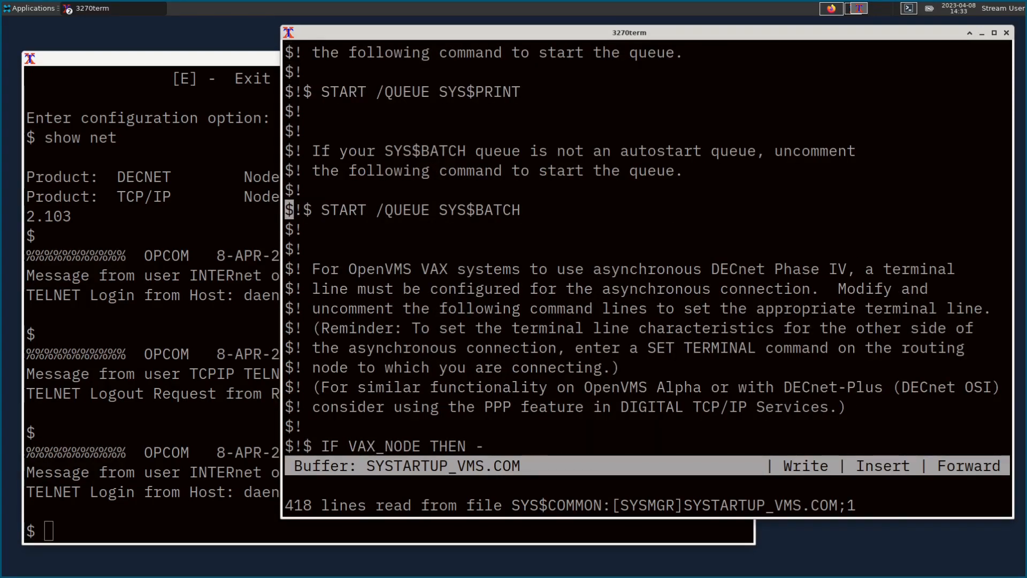
{"action": "key", "text": "Right"}
{"action": "key", "text": "Right"}
{"action": "key", "text": "BackSpace"}
{"action": "key", "text": "BackSpace"}
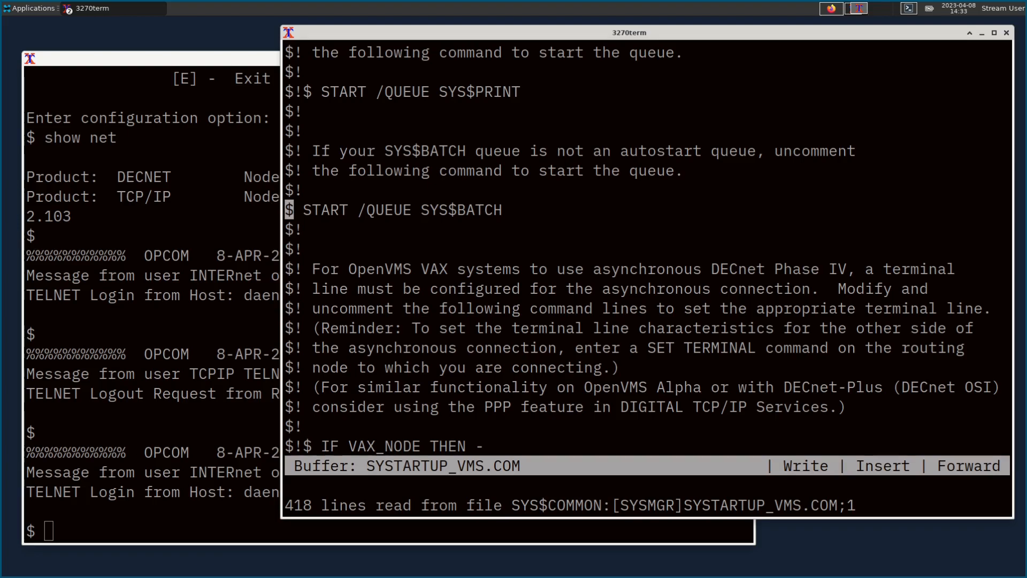
Step: Uncomment the START/NETWORK DECNET command
{"action": "key", "text": "Page_Down"}
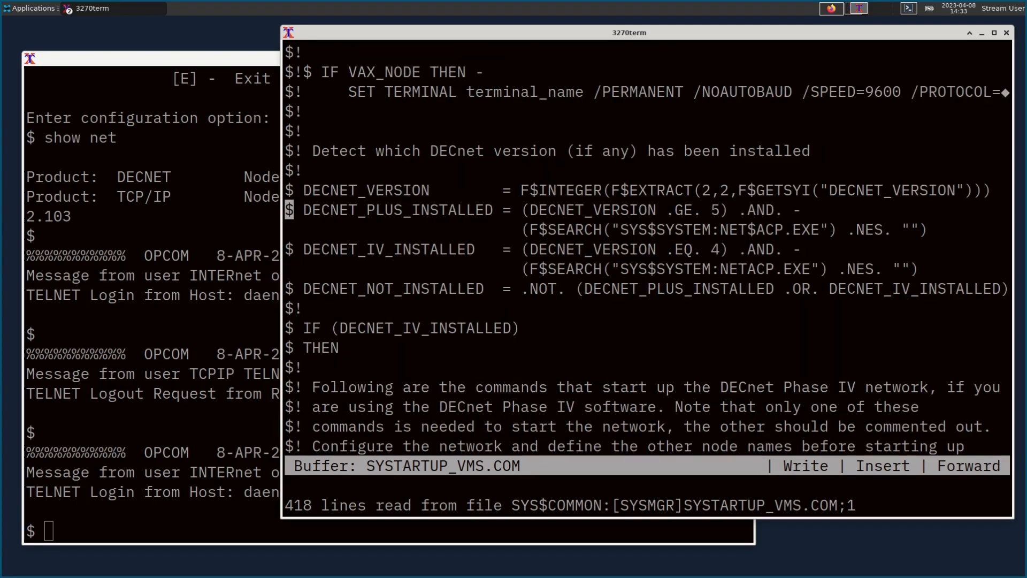
{"action": "key", "text": "Page_Down"}
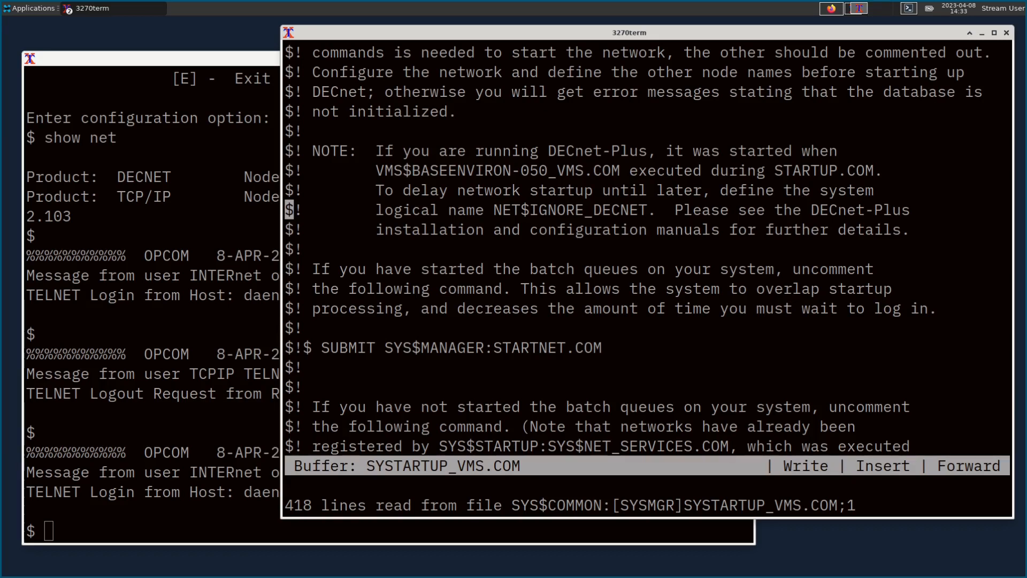
{"action": "key", "text": "Page_Down"}
{"action": "key", "text": "Up"}
{"action": "key", "text": "Up"}
{"action": "key", "text": "Up"}
{"action": "key", "text": "Up"}
{"action": "key", "text": "Right"}
{"action": "key", "text": "Right"}
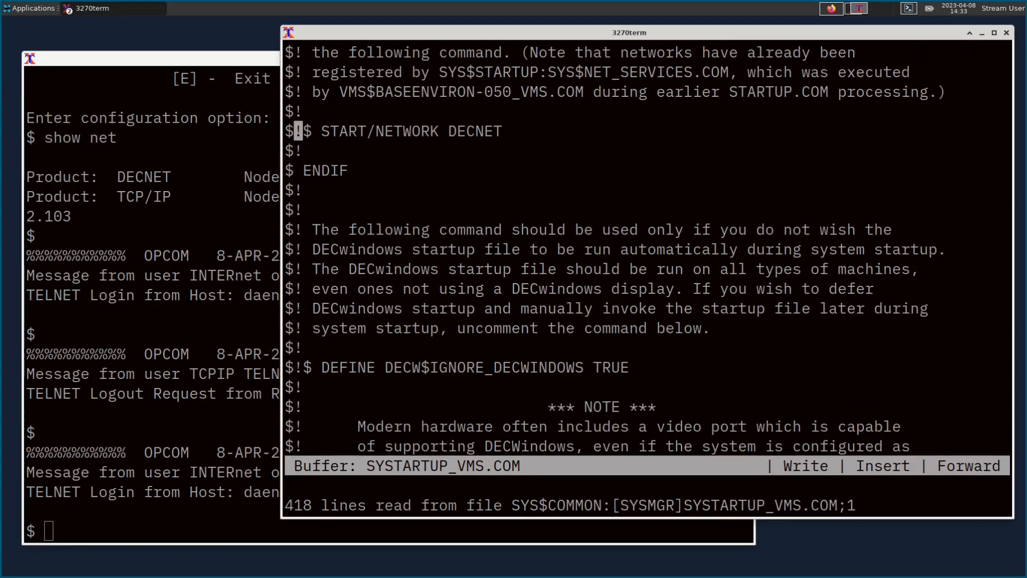
{"action": "key", "text": "BackSpace"}
{"action": "key", "text": "BackSpace"}
{"action": "key", "text": "Right"}
{"action": "key", "text": "Right"}
{"action": "key", "text": "Right"}
{"action": "key", "text": "Right"}
{"action": "key", "text": "Right"}
{"action": "key", "text": "Right"}
{"action": "key", "text": "Right"}
{"action": "key", "text": "Right"}
{"action": "key", "text": "Right"}
{"action": "key", "text": "Right"}
{"action": "key", "text": "Right"}
{"action": "key", "text": "Right"}
{"action": "key", "text": "Right"}
{"action": "key", "text": "Right"}
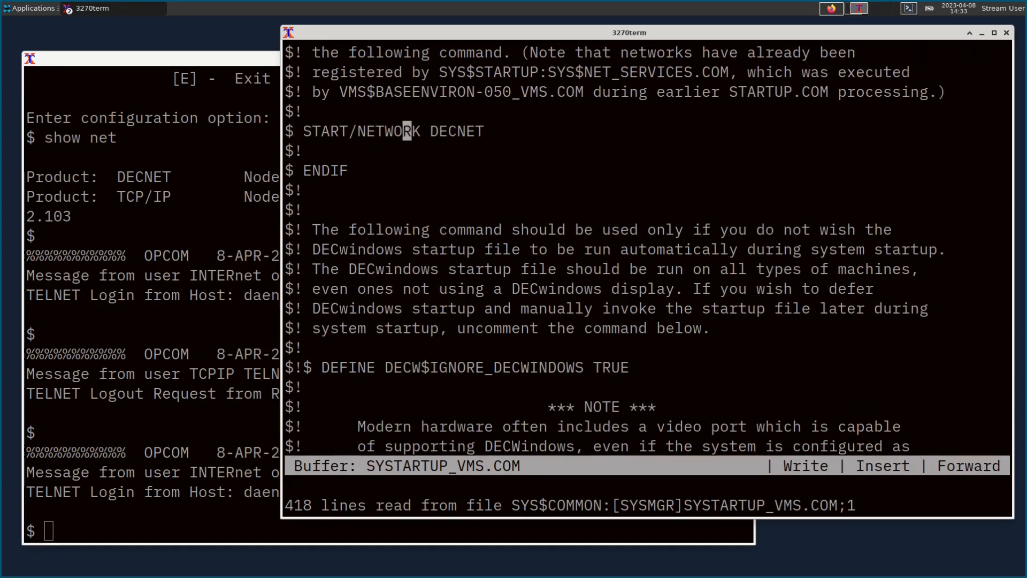
{"action": "key", "text": "Left"}
{"action": "key", "text": "Left"}
{"action": "key", "text": "Left"}
{"action": "key", "text": "Left"}
{"action": "key", "text": "Left"}
{"action": "key", "text": "Left"}
{"action": "key", "text": "Left"}
{"action": "key", "text": "Left"}
{"action": "key", "text": "Left"}
{"action": "key", "text": "Left"}
{"action": "key", "text": "Left"}
{"action": "key", "text": "Left"}
{"action": "key", "text": "Left"}
{"action": "key", "text": "Left"}
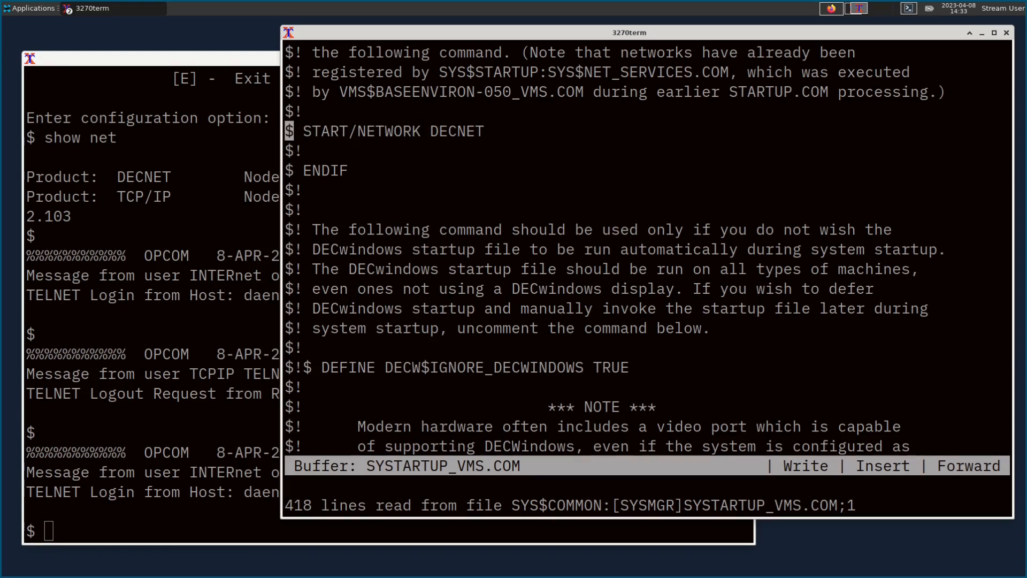
{"action": "key", "text": "Page_Down"}
{"action": "key", "text": "Page_Down"}
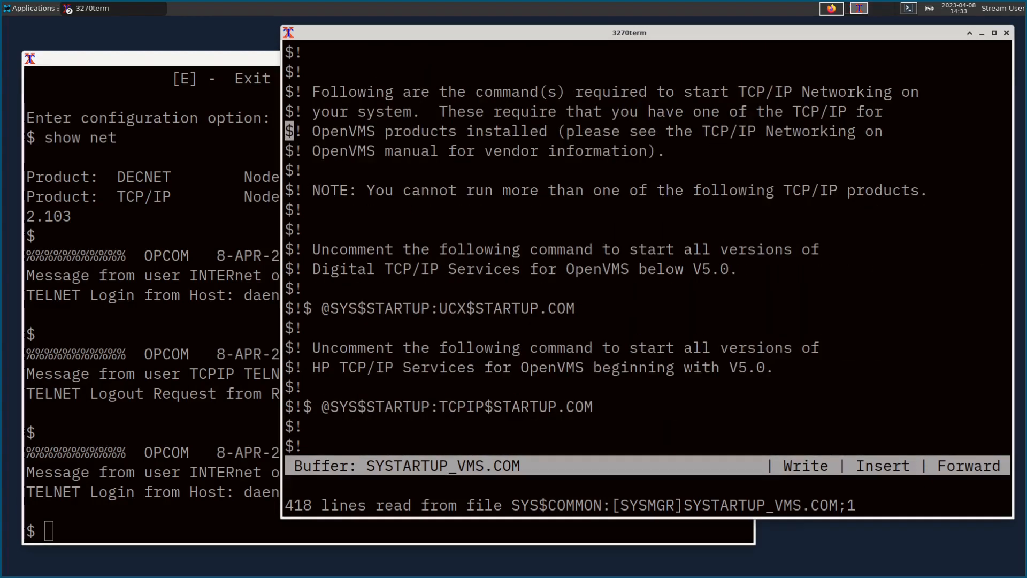
{"action": "key", "text": "Down"}
{"action": "key", "text": "Down"}
{"action": "key", "text": "Down"}
{"action": "key", "text": "Down"}
{"action": "key", "text": "Down"}
{"action": "key", "text": "Down"}
{"action": "key", "text": "Down"}
{"action": "key", "text": "Down"}
{"action": "key", "text": "Down"}
{"action": "key", "text": "Down"}
{"action": "key", "text": "Down"}
{"action": "key", "text": "Down"}
{"action": "key", "text": "Down"}
{"action": "key", "text": "Down"}
{"action": "key", "text": "Down"}
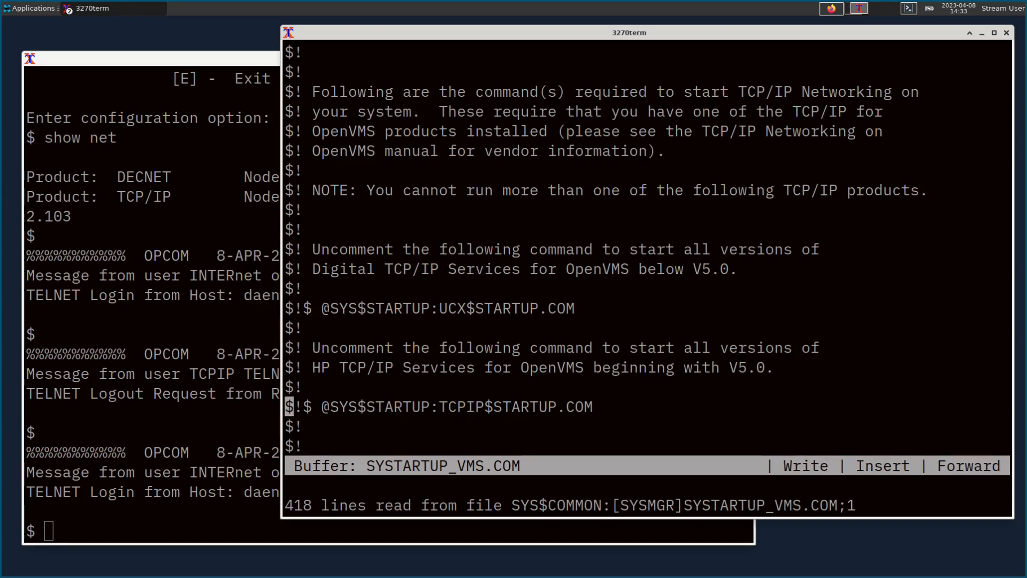
{"action": "key", "text": "Up"}
{"action": "key", "text": "Right"}
{"action": "key", "text": "Right"}
{"action": "key", "text": "BackSpace"}
{"action": "key", "text": "BackSpace"}
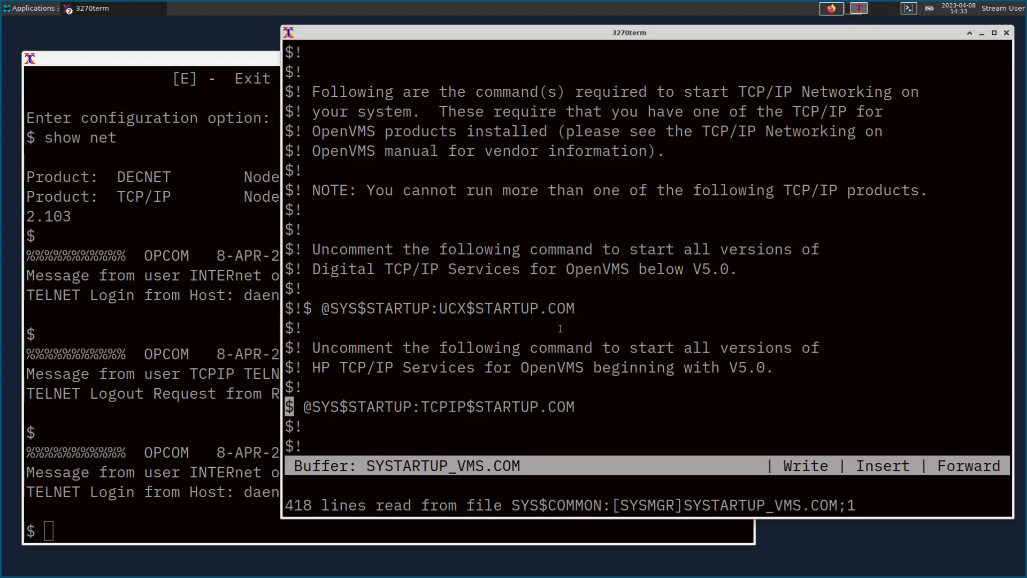
{"action": "key", "text": "ctrl+z"}
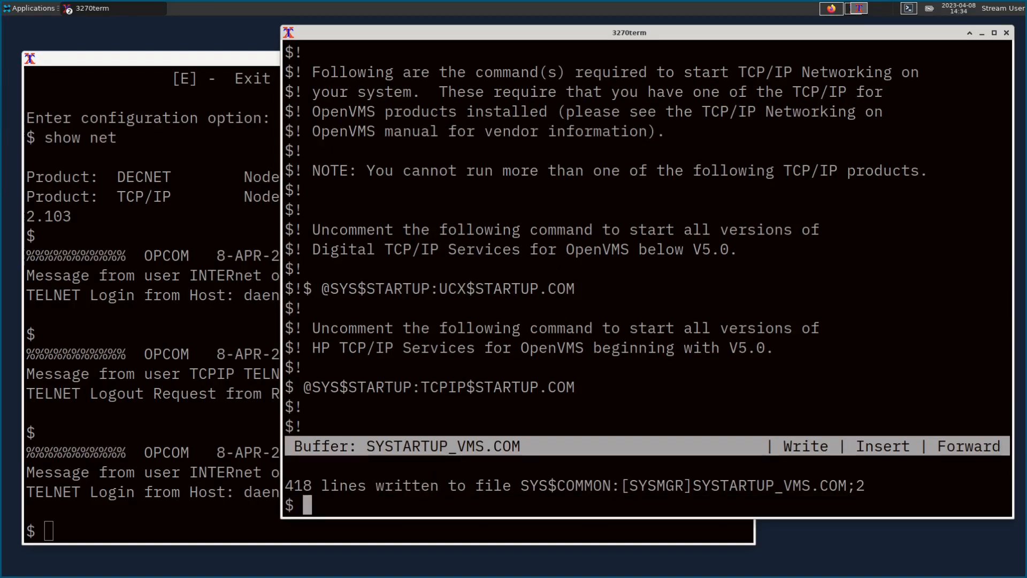
Step: Log off the VMS telnet session and clear the local terminal screen
{"action": "type", "text": "logoff"}
{"action": "key", "text": "Return"}
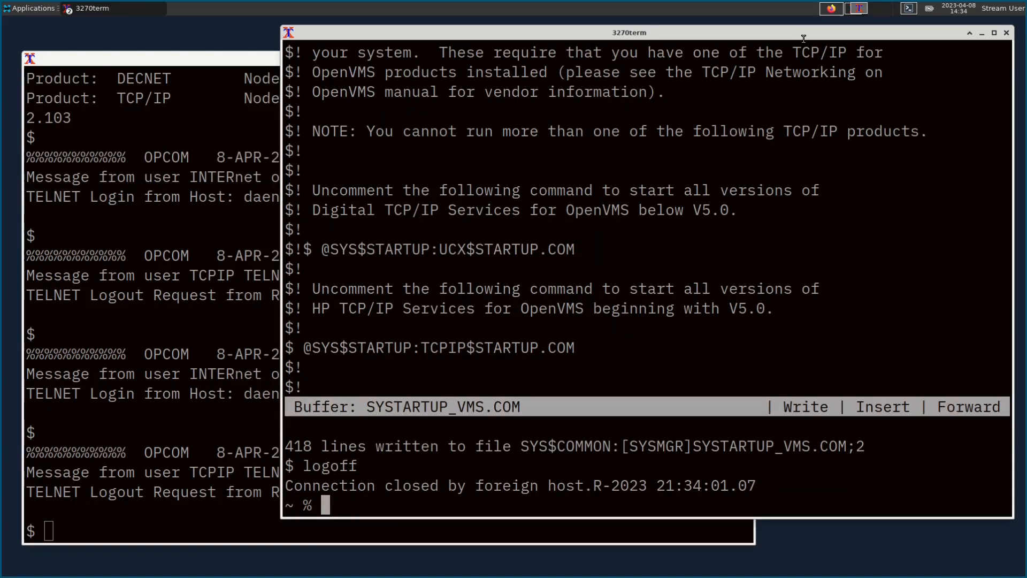
{"action": "mouse_move", "coordinate": [786, 37]}
{"action": "left_mouse_down"}
{"action": "mouse_move", "coordinate": [796, 39]}
{"action": "mouse_move", "coordinate": [783, 38]}
{"action": "left_mouse_up"}
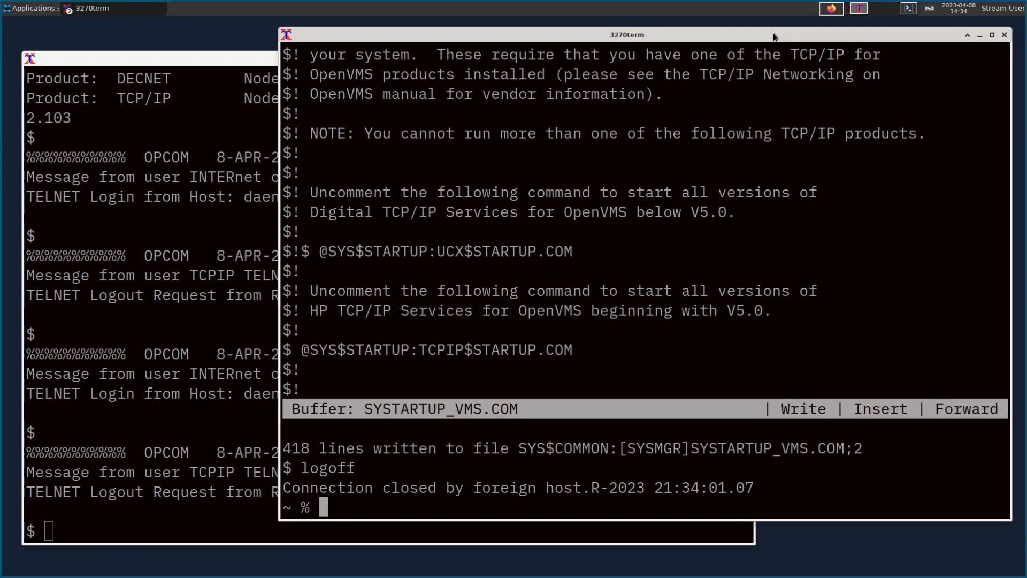
{"action": "type", "text": "clear"}
{"action": "key", "text": "Return"}
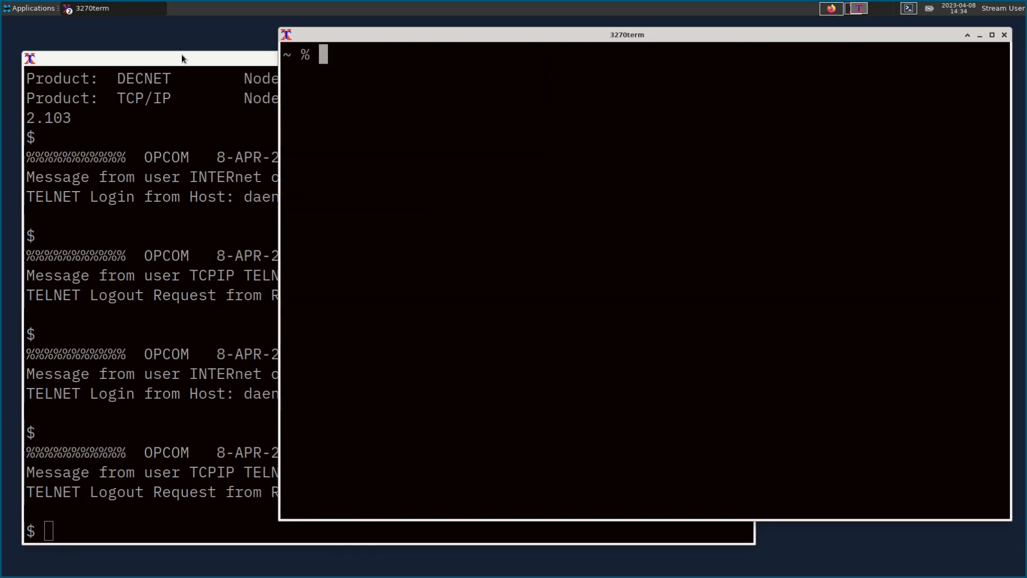
{"action": "left_click", "coordinate": [264, 244]}
{"action": "key", "text": "Return"}
{"action": "key", "text": "Return"}
{"action": "key", "text": "Return"}
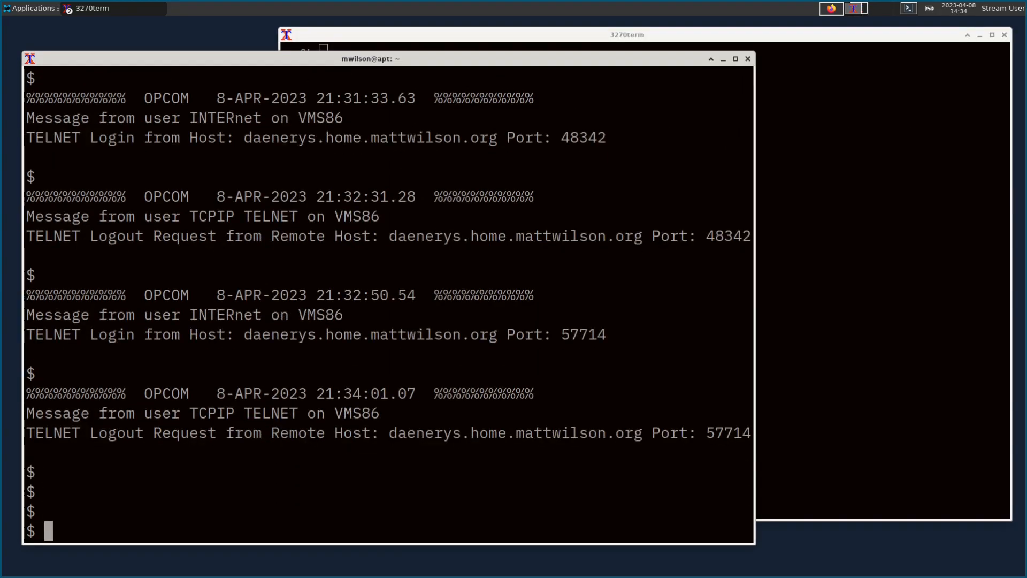
{"action": "type", "text": "@sys$manag"}
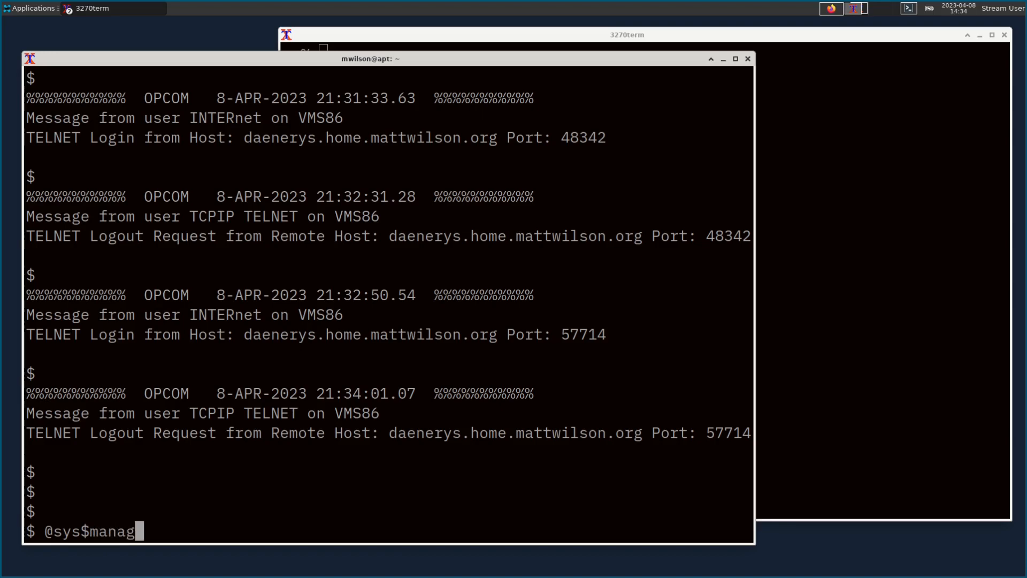
{"action": "type", "text": "er:shutdown"}
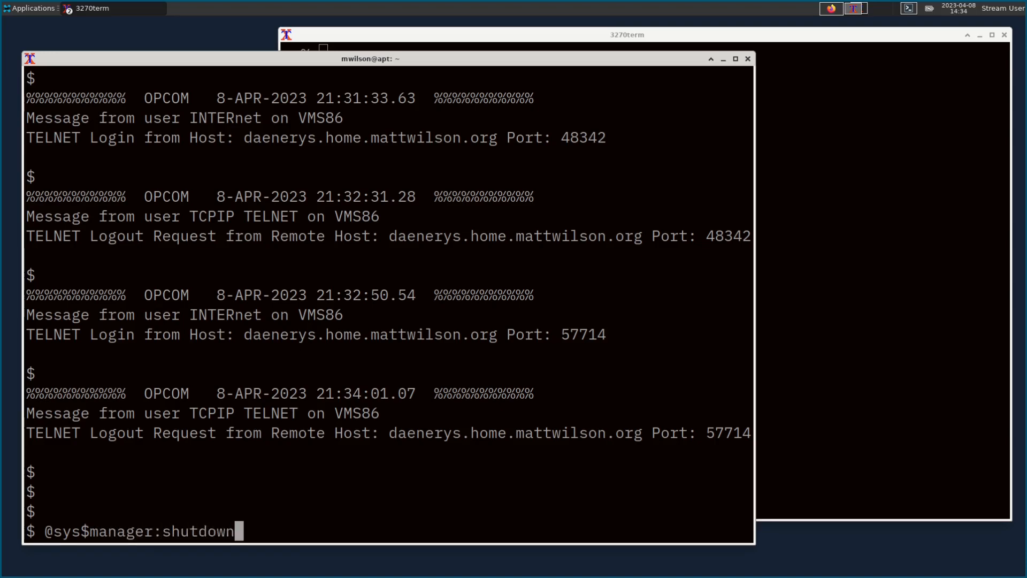
{"action": "key", "text": "Return"}
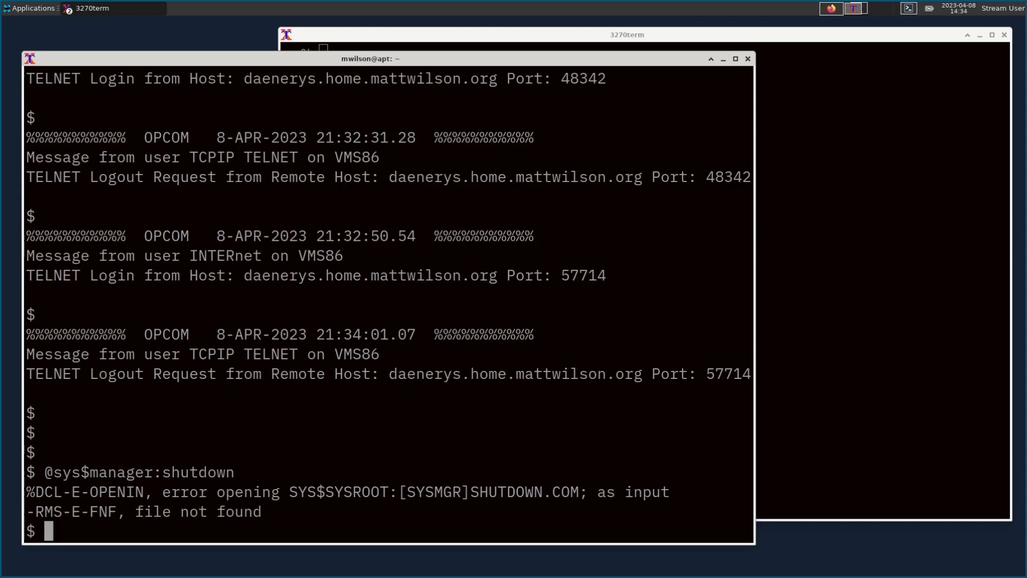
{"action": "type", "text": "@sys$system:"}
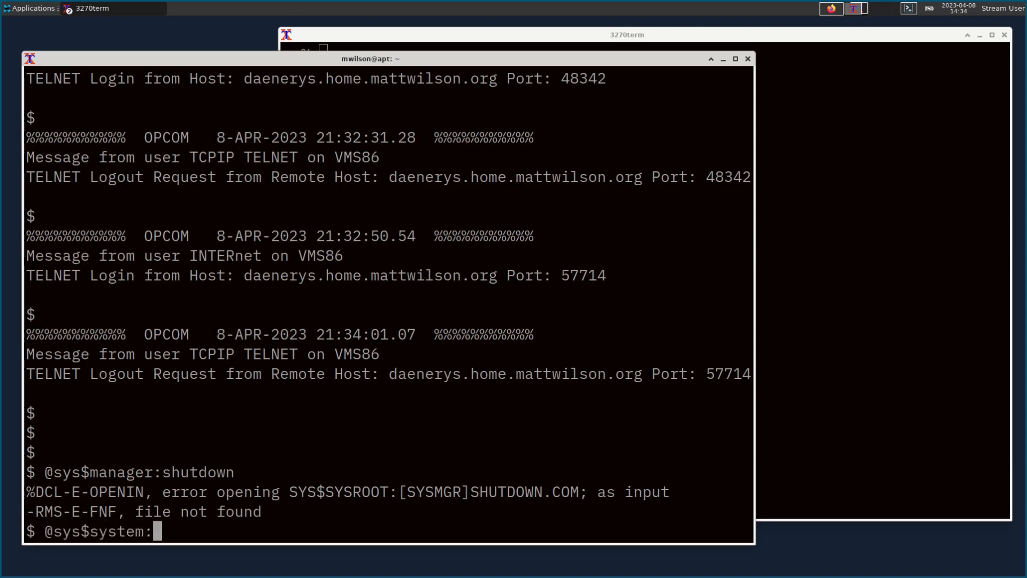
{"action": "type", "text": "shutdown"}
{"action": "key", "text": "Return"}
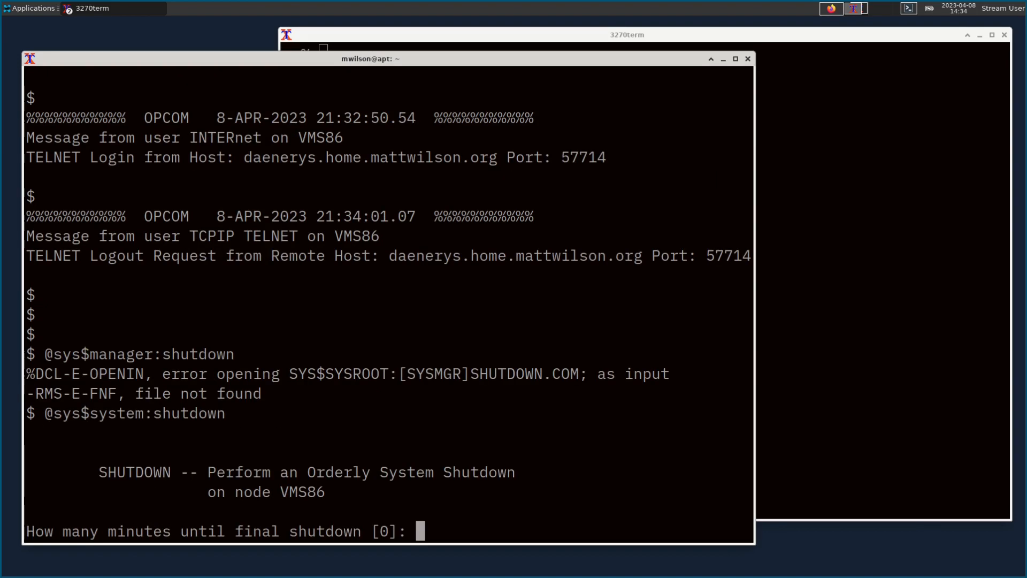
{"action": "key", "text": "Return"}
{"action": "key", "text": "Return"}
{"action": "key", "text": "Return"}
{"action": "key", "text": "Return"}
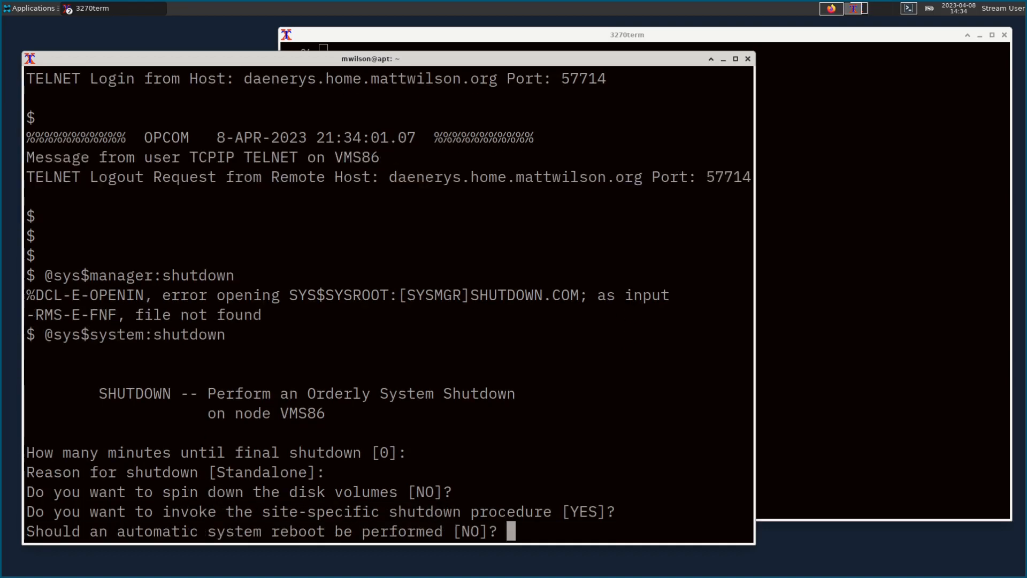
{"action": "key", "text": "Return"}
{"action": "key", "text": "Return"}
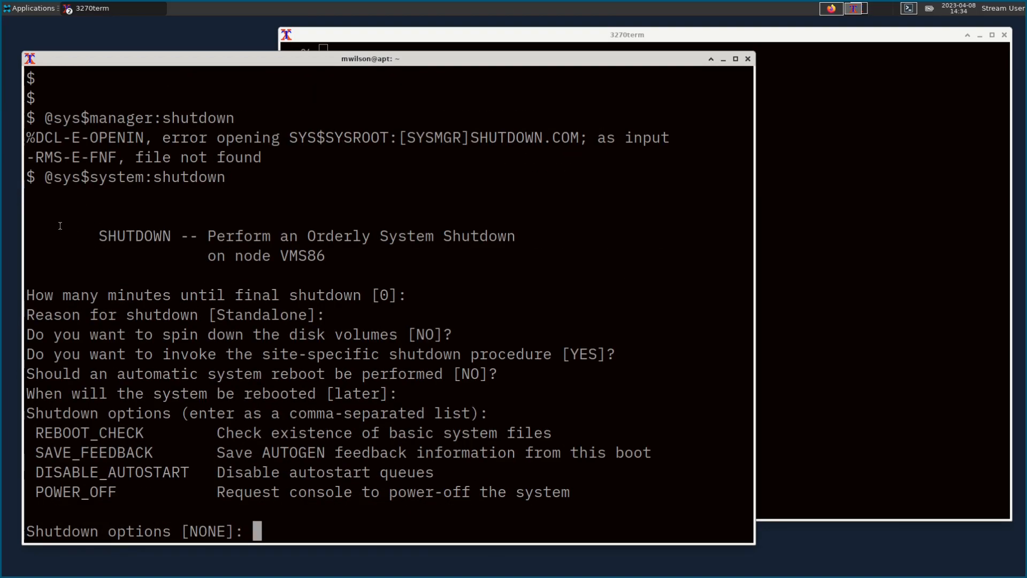
{"action": "left_click_drag", "start_coordinate": [35, 492], "coordinate": [116, 491]}
{"action": "middle_click", "coordinate": [116, 490]}
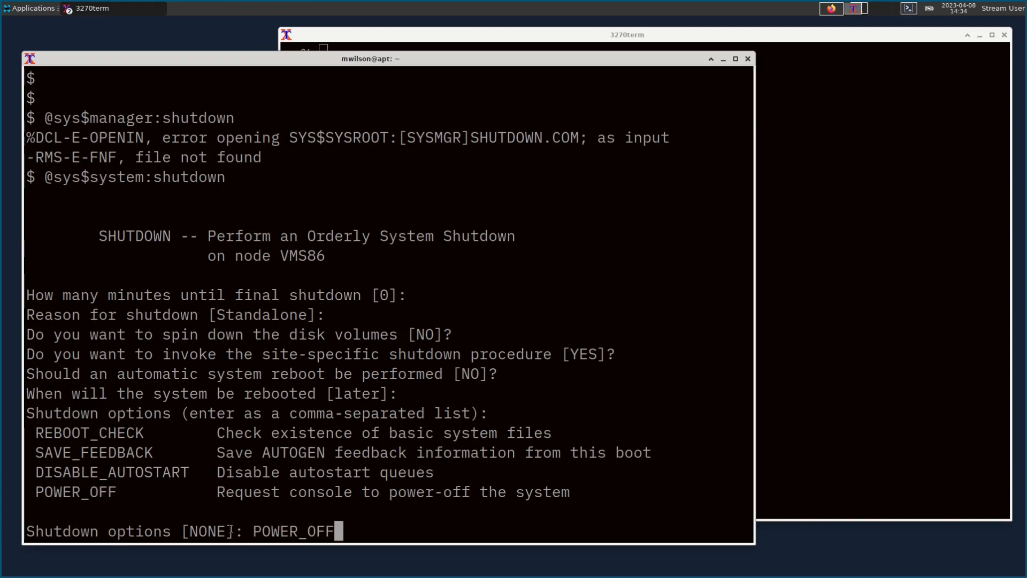
{"action": "key", "text": "Return"}
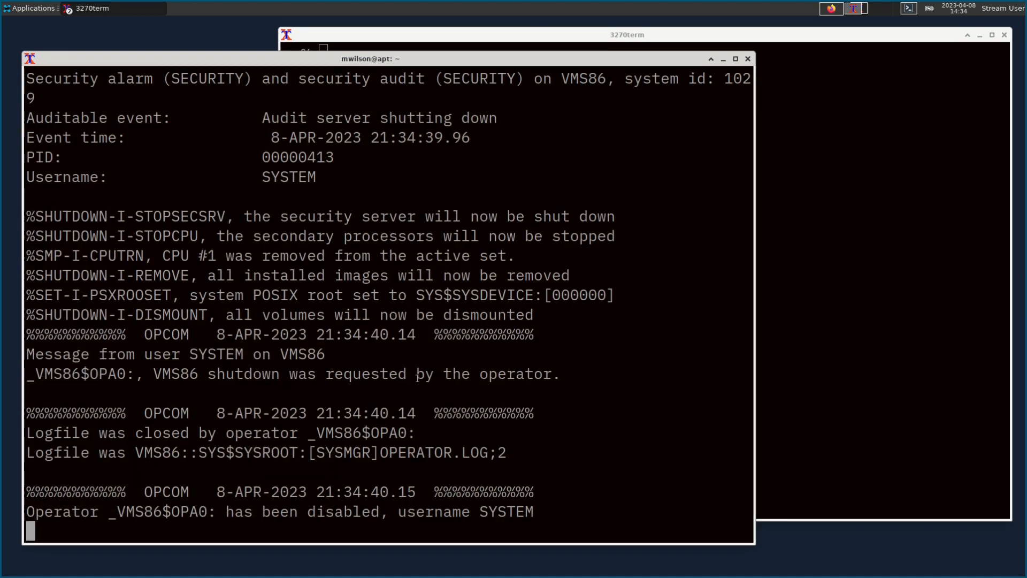
Step: Refresh the ESXi vms86 summary to confirm the VM is powered off
{"action": "left_click", "coordinate": [832, 8]}
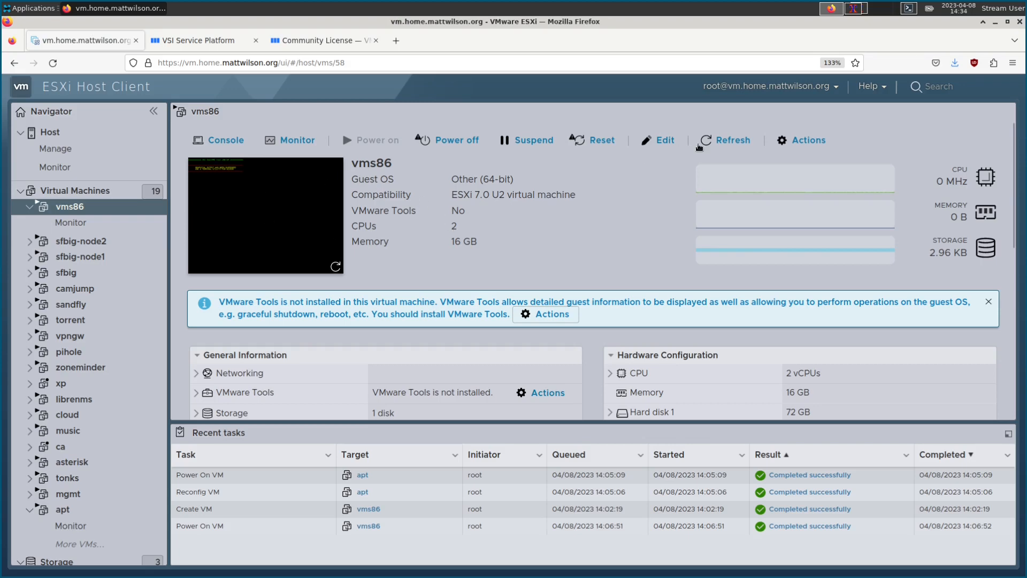
{"action": "left_click", "coordinate": [723, 142]}
{"action": "left_click", "coordinate": [853, 8]}
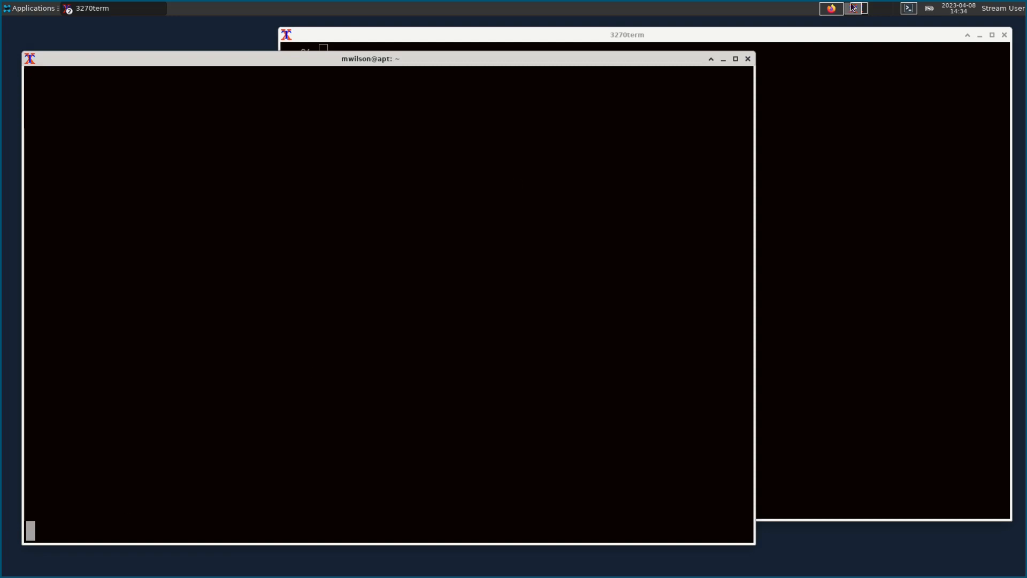
{"action": "left_click", "coordinate": [831, 8]}
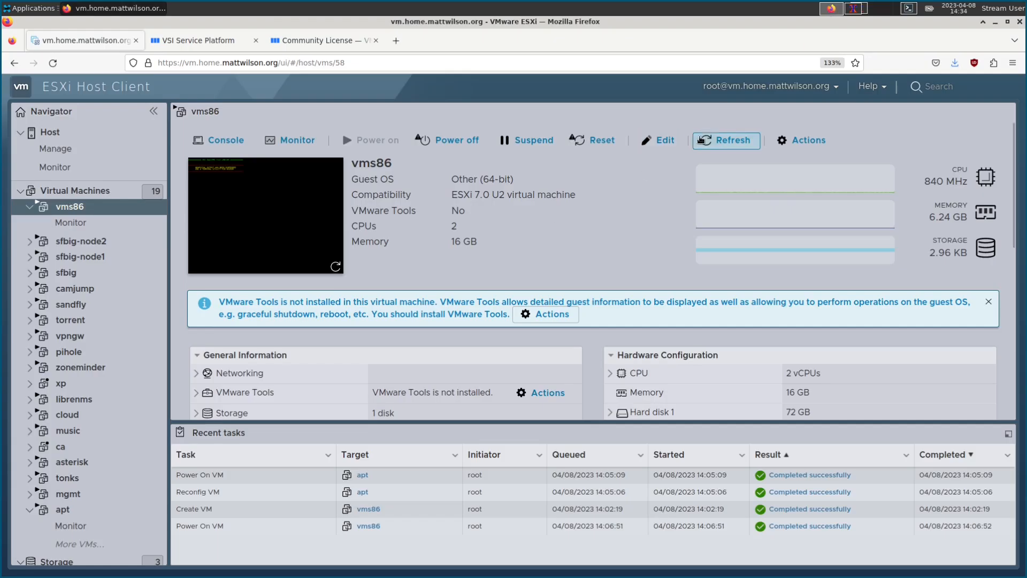
{"action": "left_click", "coordinate": [725, 141]}
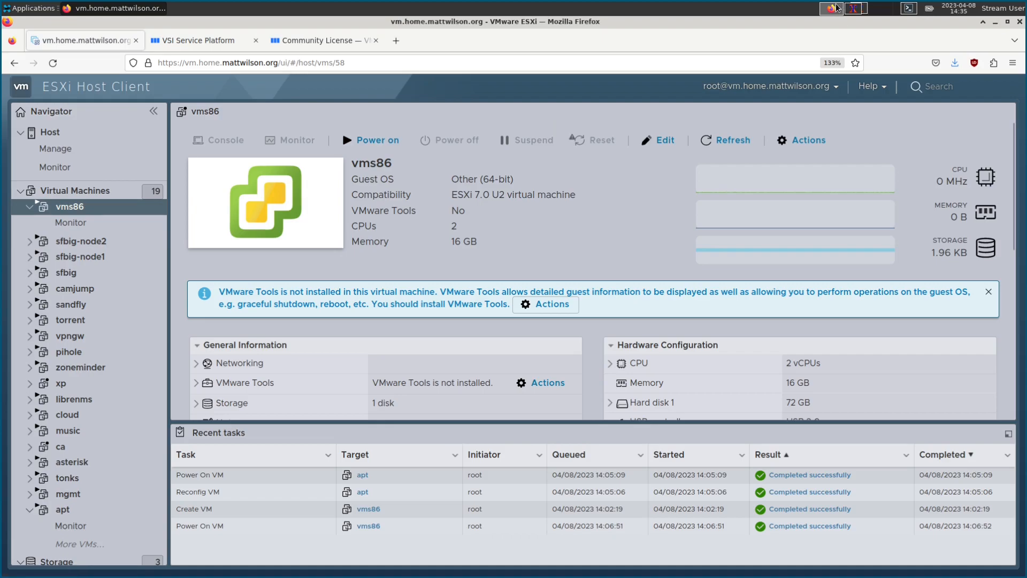
{"action": "left_click", "coordinate": [854, 8]}
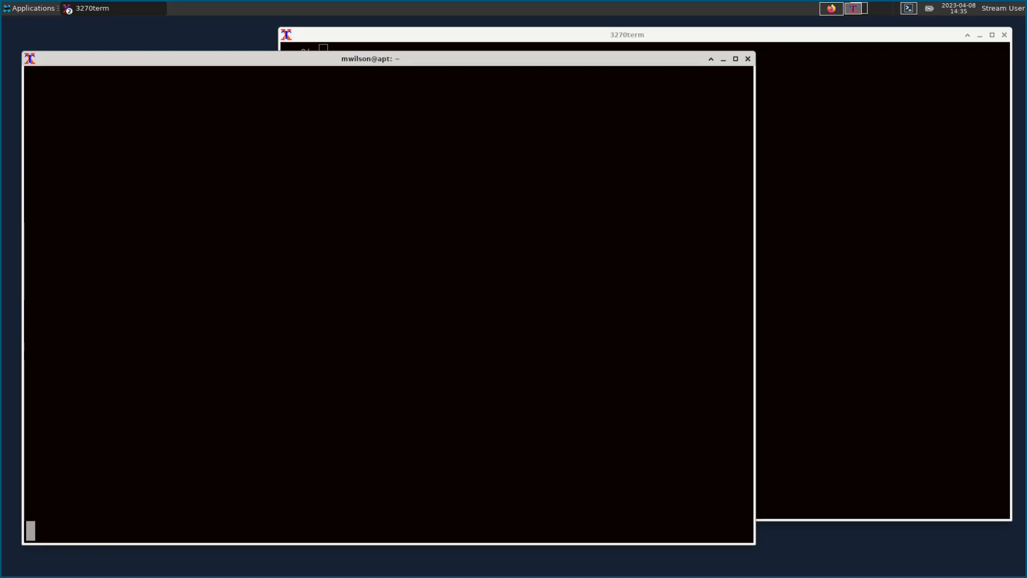
Step: Quit the serial screen session, log out of apt, and close the mwilson@apt xterm
{"action": "key", "text": "ctrl+a"}
{"action": "key", "text": "backslash"}
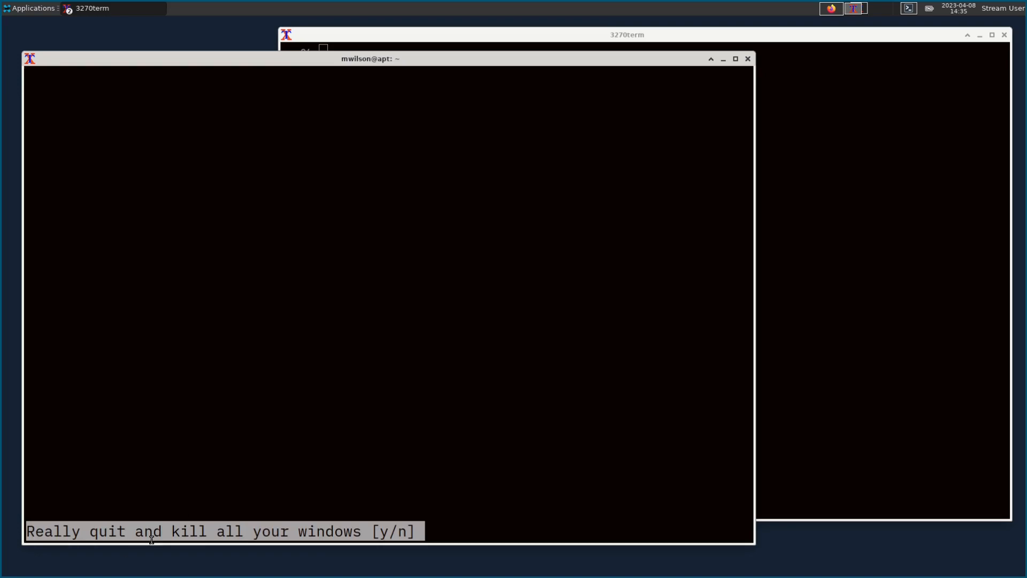
{"action": "type", "text": "y"}
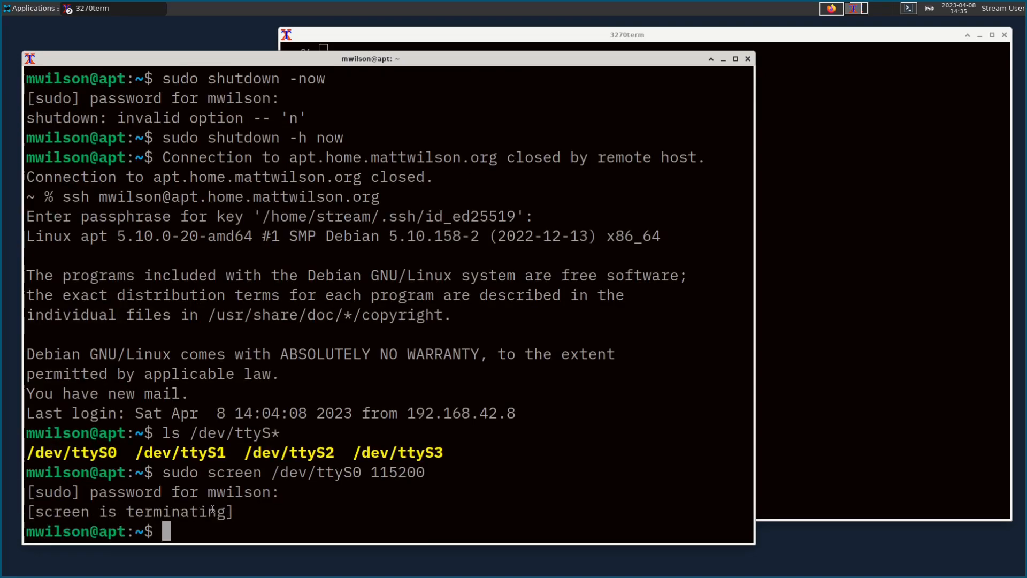
{"action": "type", "text": "exit"}
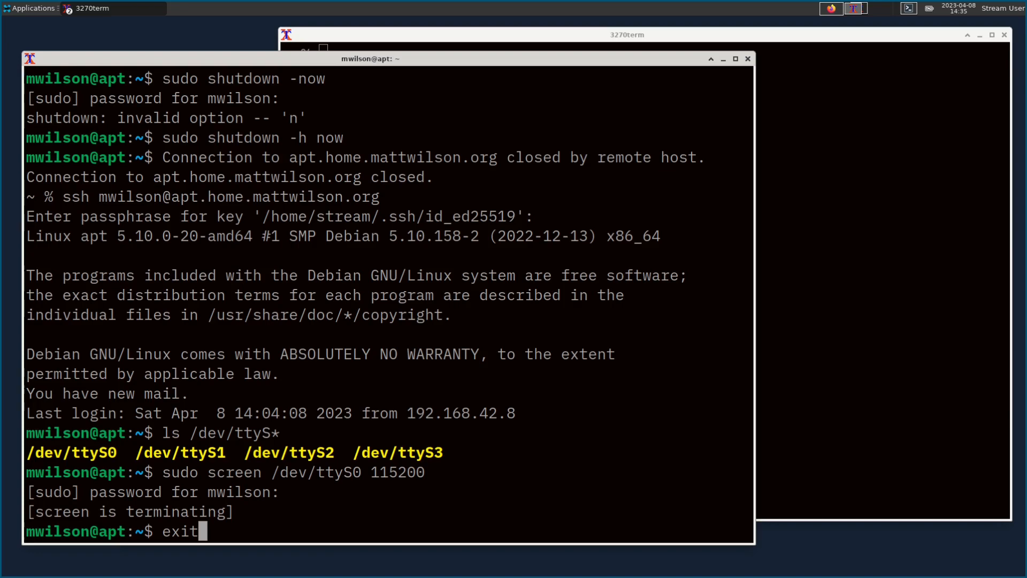
{"action": "key", "text": "Return"}
{"action": "type", "text": "exit"}
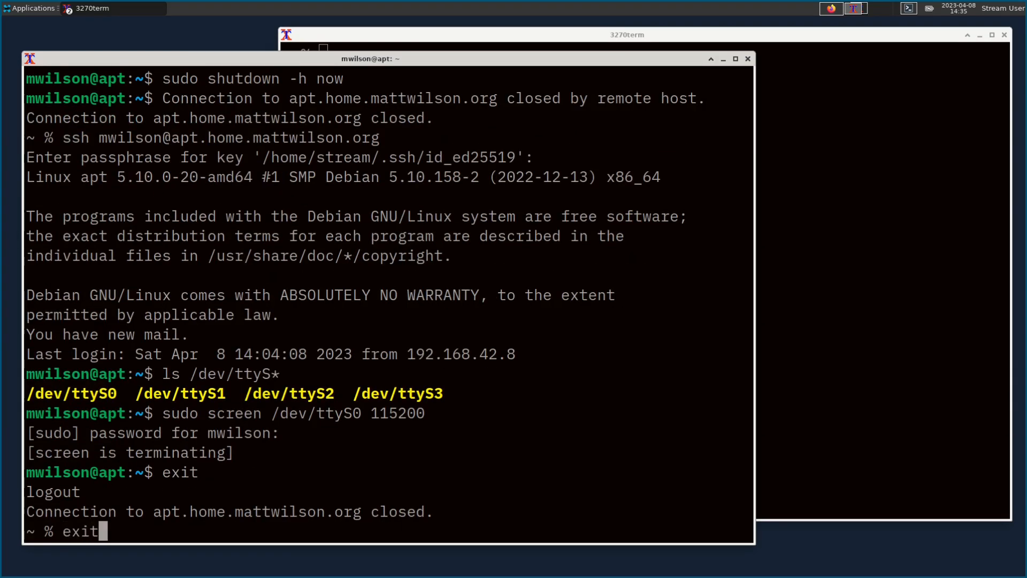
{"action": "key", "text": "Return"}
{"action": "left_click_drag", "start_coordinate": [652, 34], "coordinate": [522, 46]}
{"action": "key", "text": "Return"}
{"action": "key", "text": "Return"}
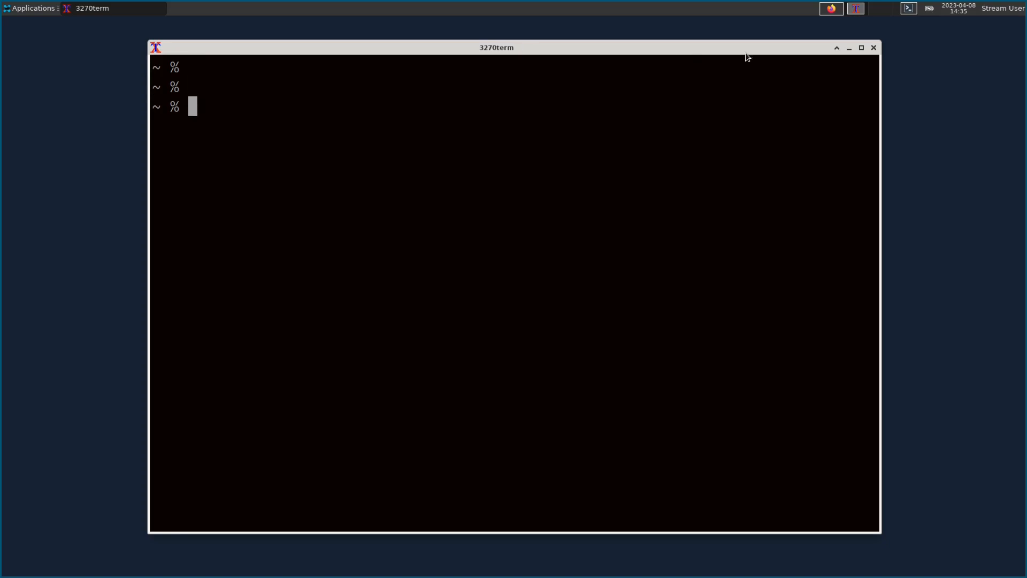
Step: Power on vms86 from its console, dismiss the other-session warning, then close the console
{"action": "left_click", "coordinate": [830, 8]}
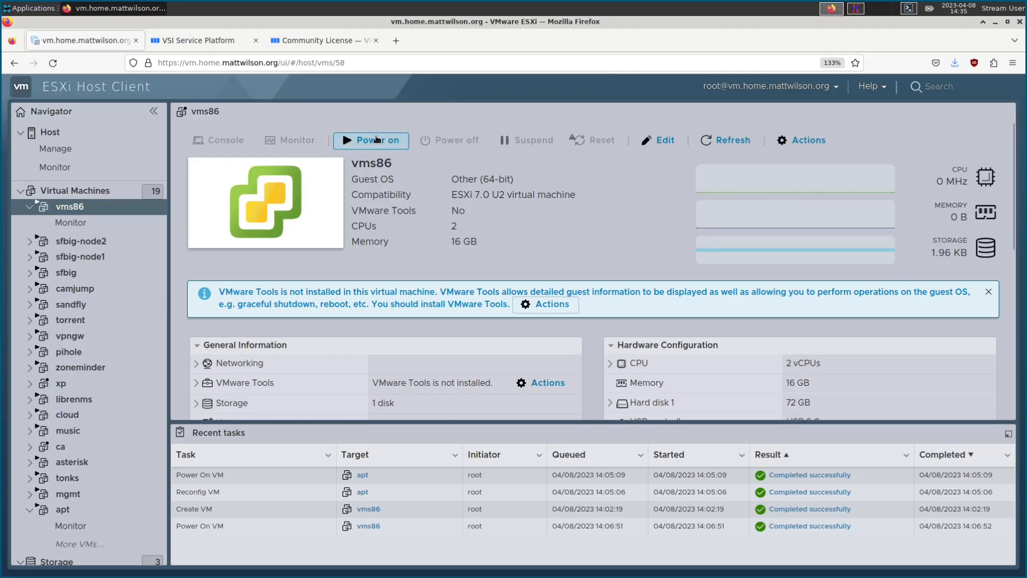
{"action": "left_click", "coordinate": [309, 172]}
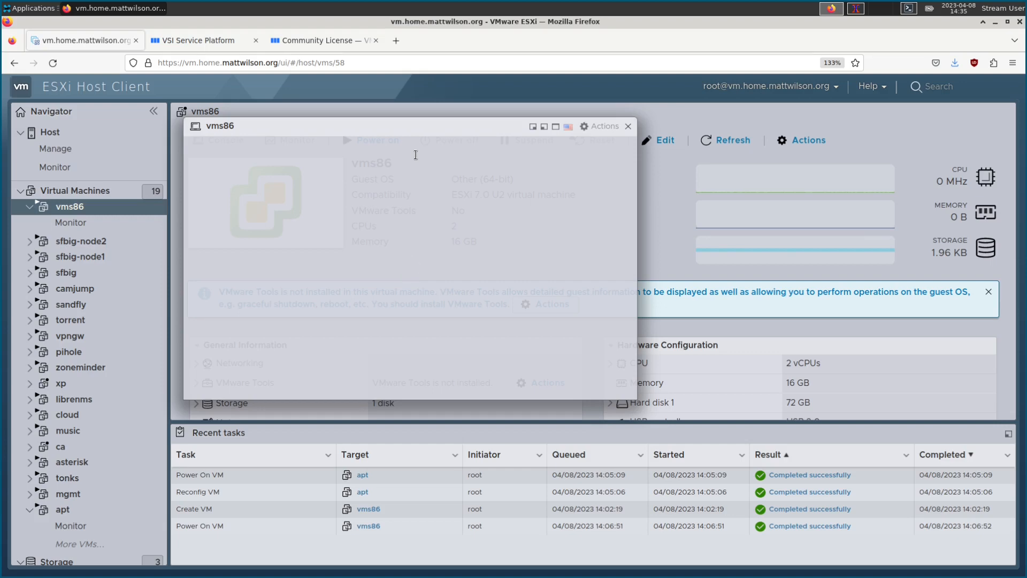
{"action": "left_click_drag", "start_coordinate": [409, 122], "coordinate": [418, 186]}
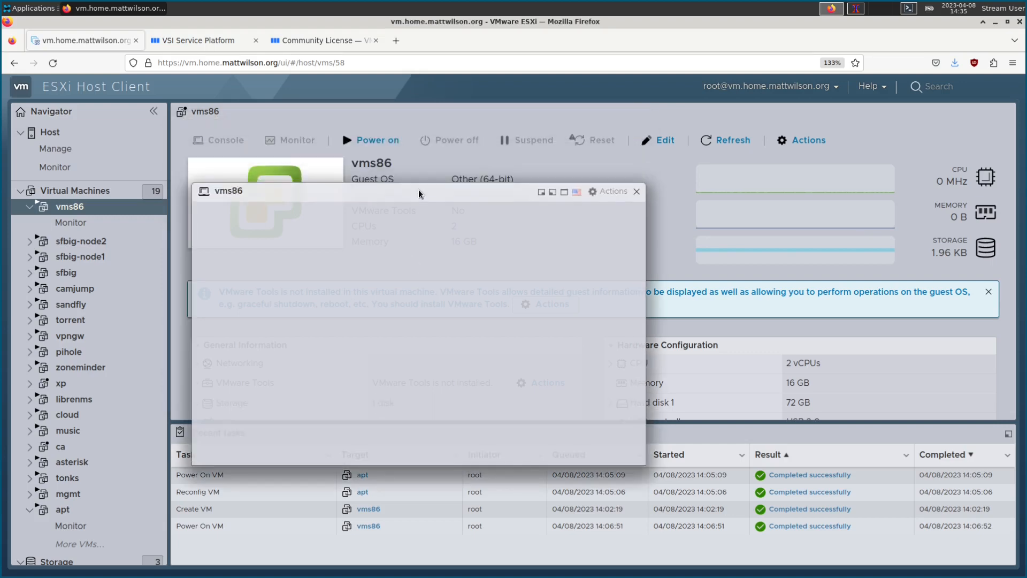
{"action": "left_click", "coordinate": [382, 140]}
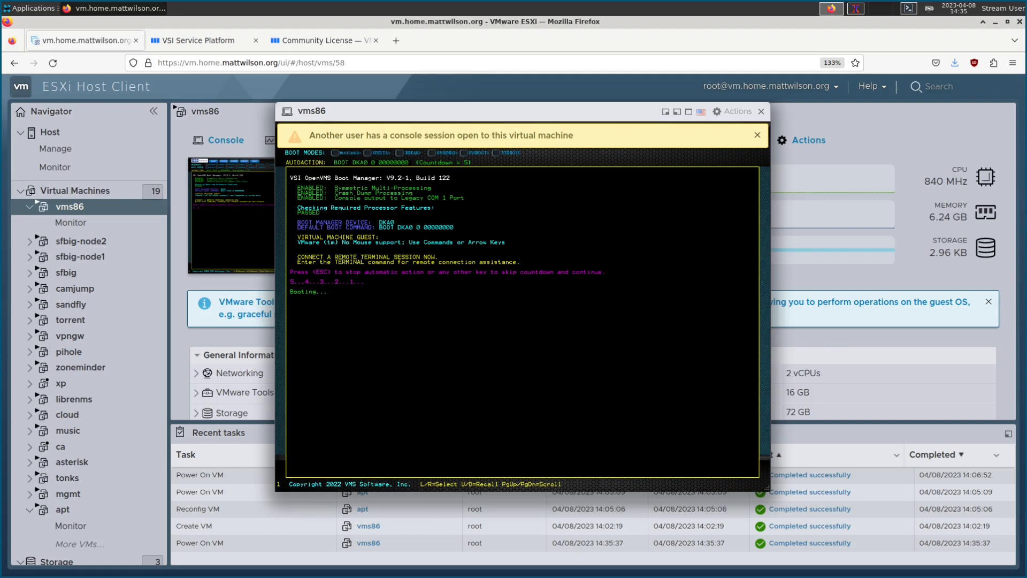
{"action": "left_click", "coordinate": [758, 134]}
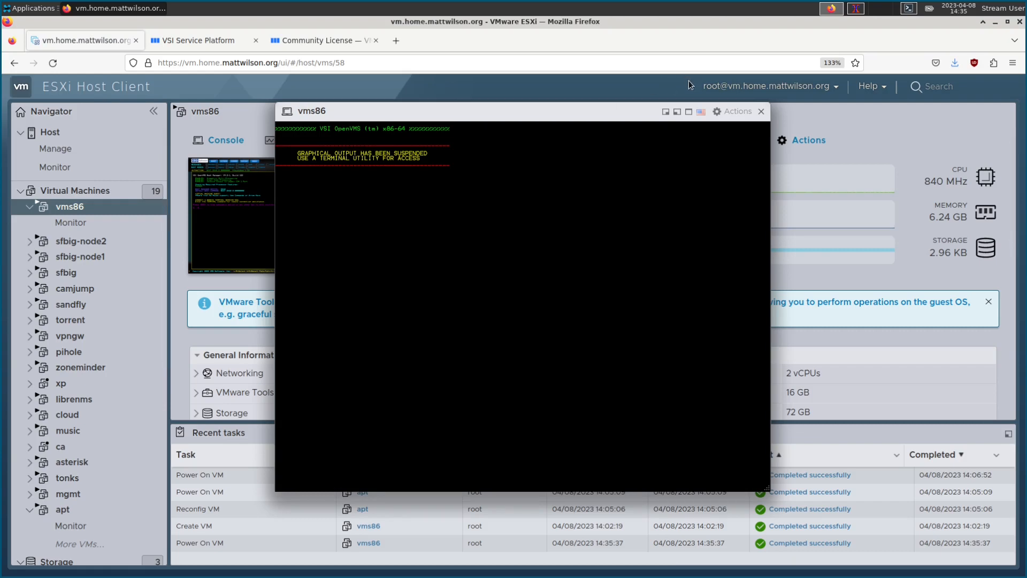
{"action": "left_click", "coordinate": [761, 113]}
Step: Ping 192.168.42.103 to confirm it answers, then stop the ping
{"action": "left_click", "coordinate": [856, 8]}
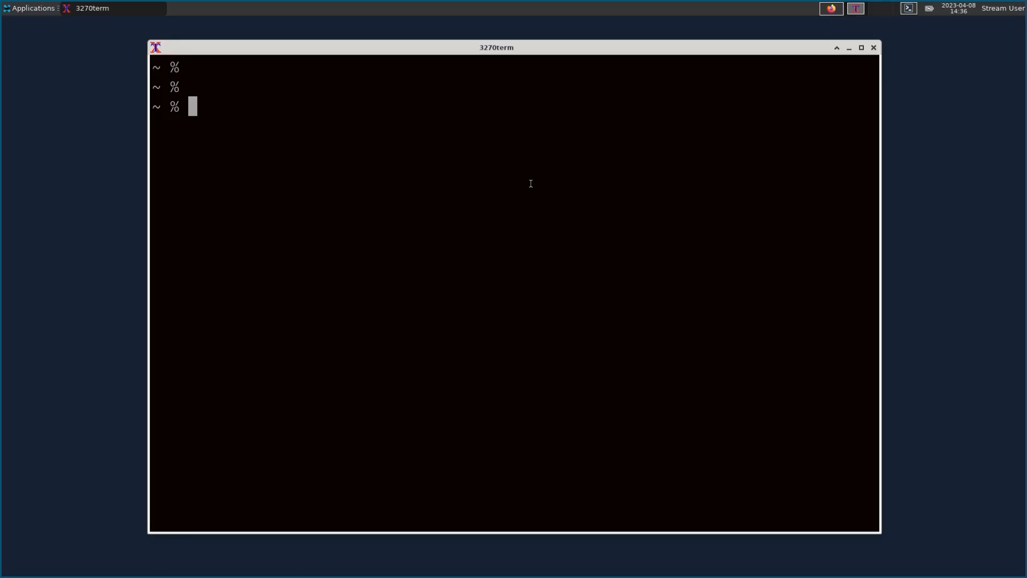
{"action": "type", "text": "ping 192.168.42.103"}
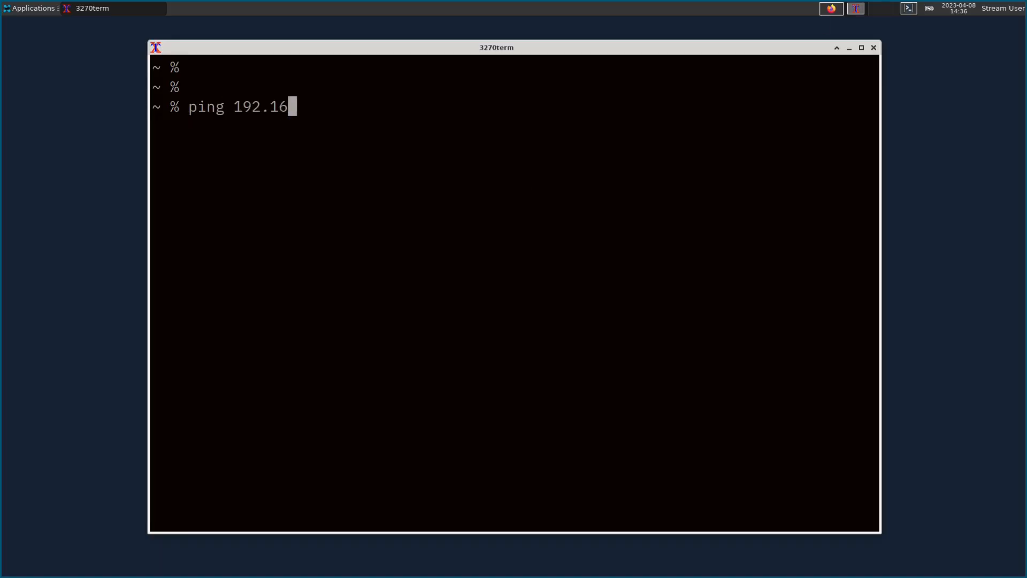
{"action": "key", "text": "Return"}
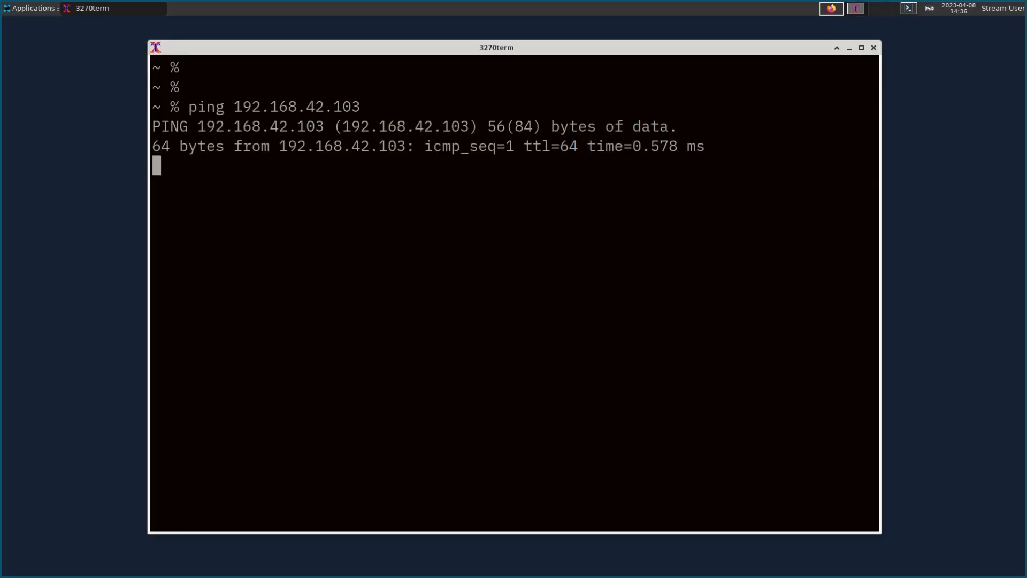
{"action": "key", "text": "ctrl+c"}
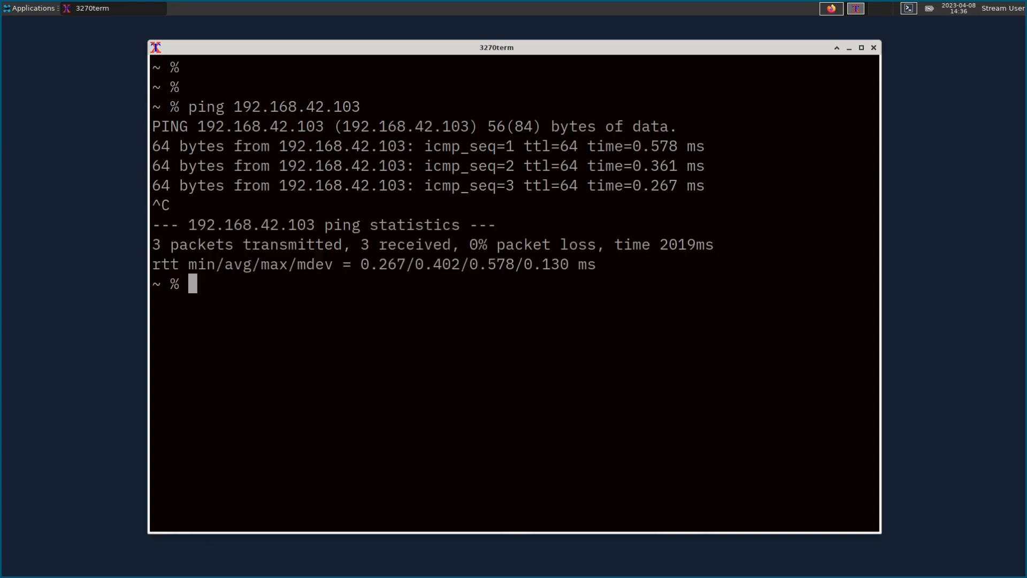
Step: Telnet to 192.168.42.103 and log in as system with the account password
{"action": "type", "text": "telnet 192.16"}
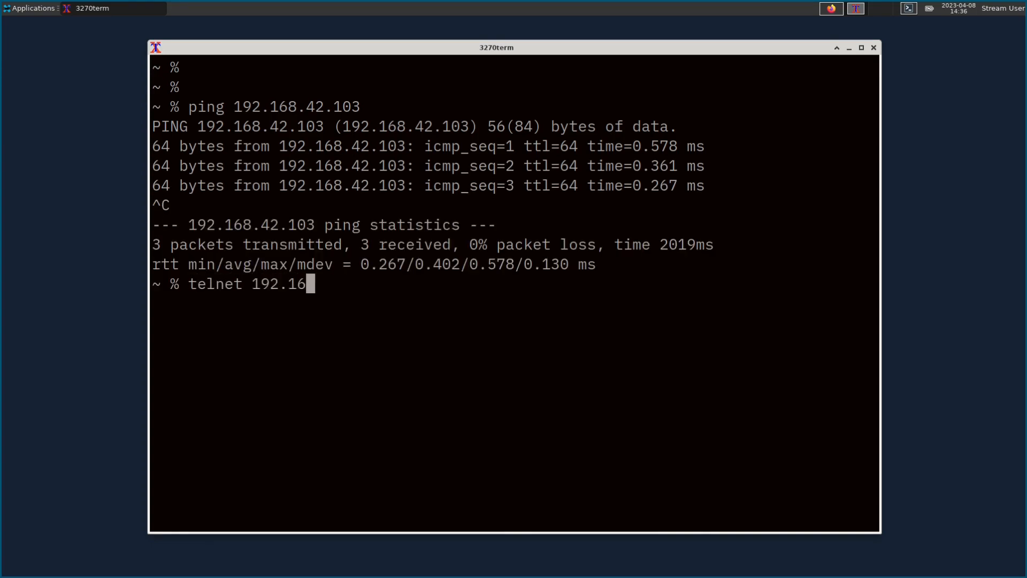
{"action": "type", "text": "8.42.103"}
{"action": "key", "text": "Return"}
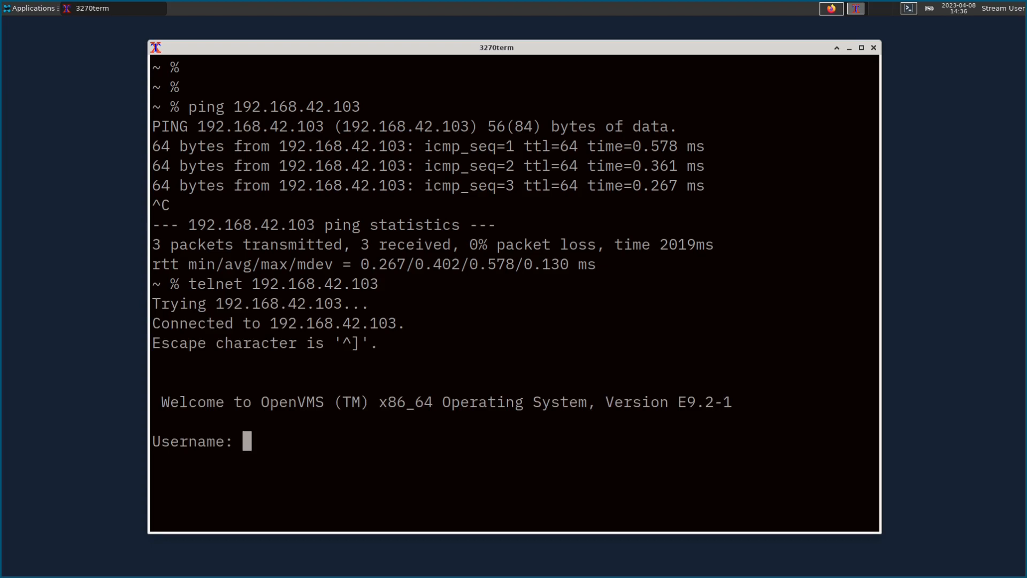
{"action": "type", "text": "system"}
{"action": "key", "text": "Return"}
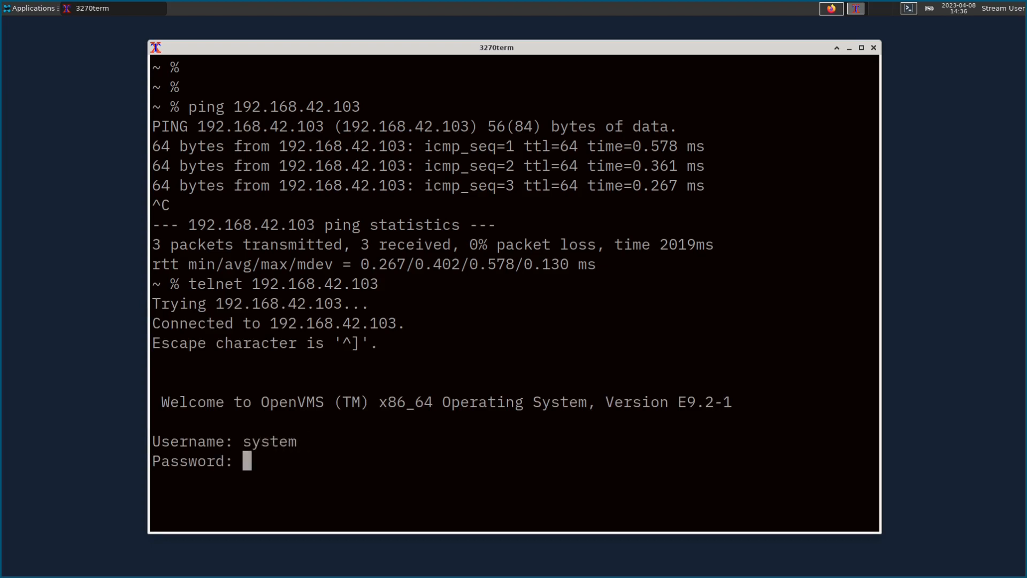
{"action": "key", "text": "Return"}
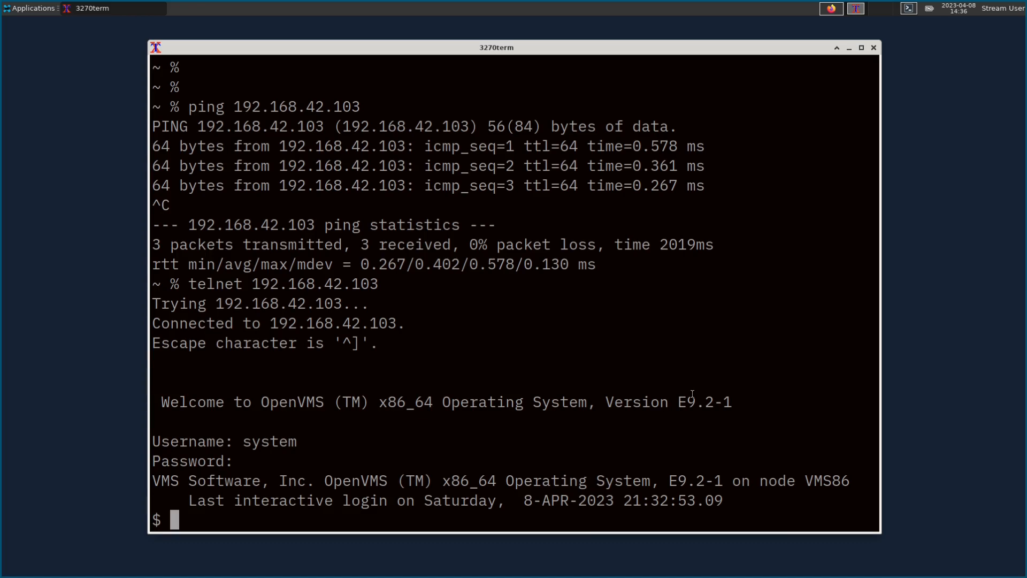
Step: Browse SYS$COMMON:[SYSHLP.UNSUPPORTED.UNZIP] and list it to locate UNZIP.EXE
{"action": "type", "text": "set def sys$common"}
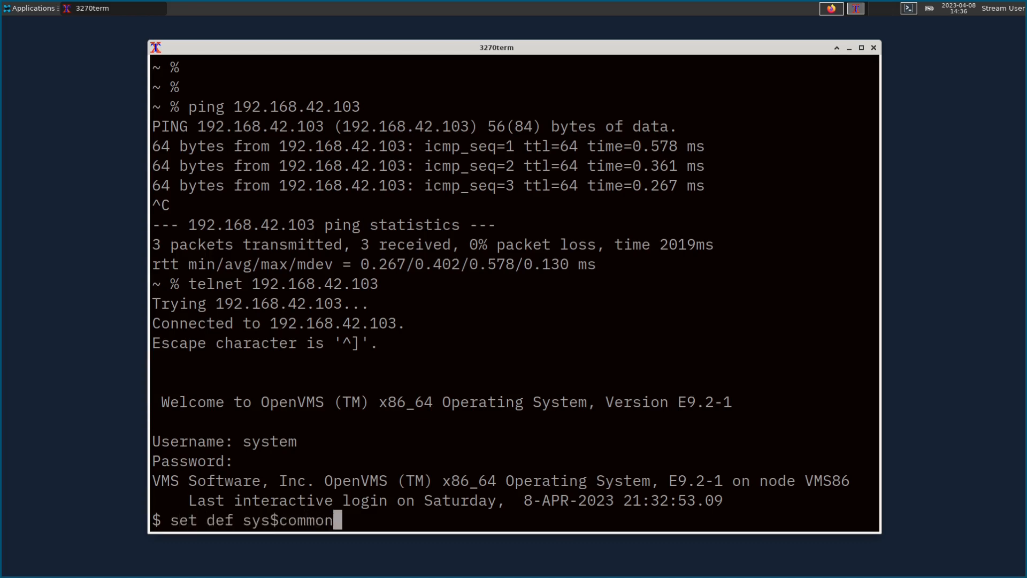
{"action": "type", "text": ":[syshl"}
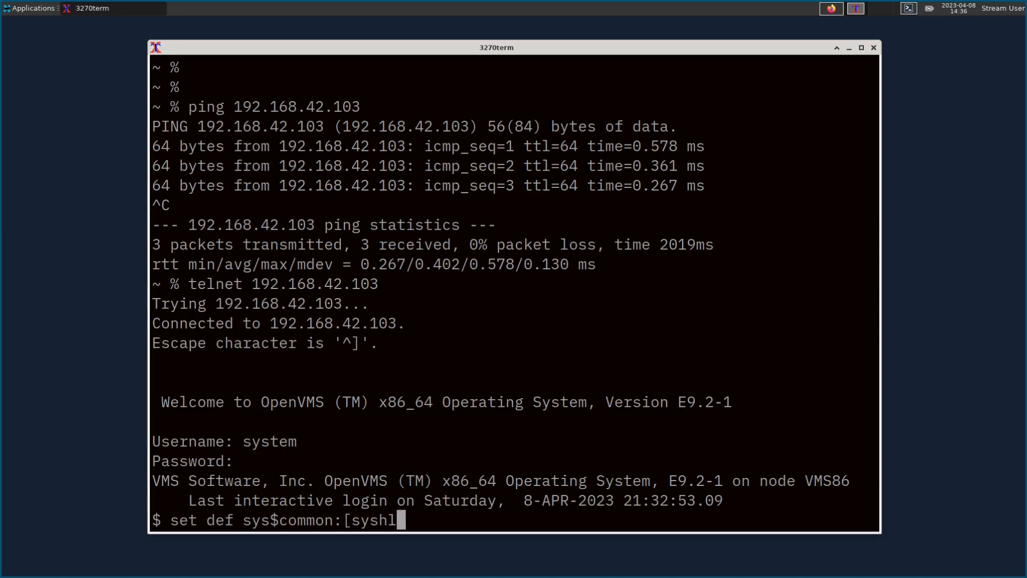
{"action": "type", "text": "p.unsu"}
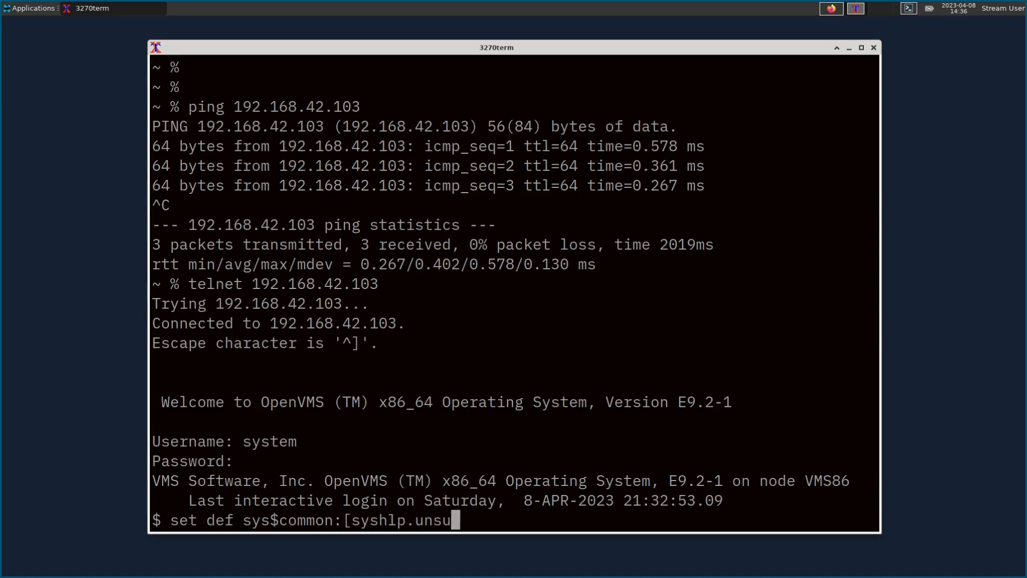
{"action": "type", "text": "pported]"}
{"action": "key", "text": "Return"}
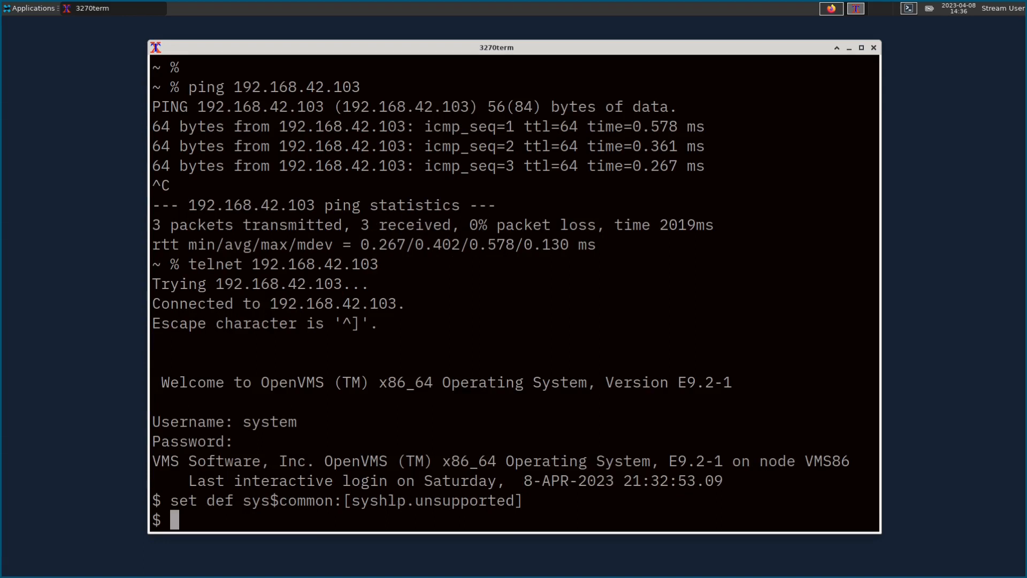
{"action": "type", "text": "dir"}
{"action": "key", "text": "Return"}
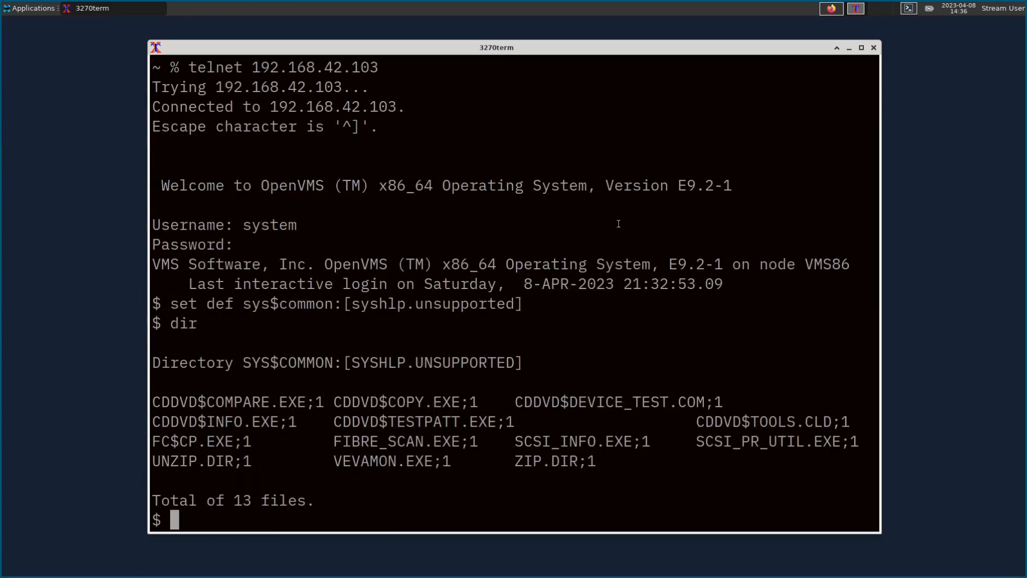
{"action": "left_click_drag", "start_coordinate": [238, 366], "coordinate": [525, 363]}
{"action": "left_click", "coordinate": [525, 363]}
{"action": "type", "text": "set def [.unzi"}
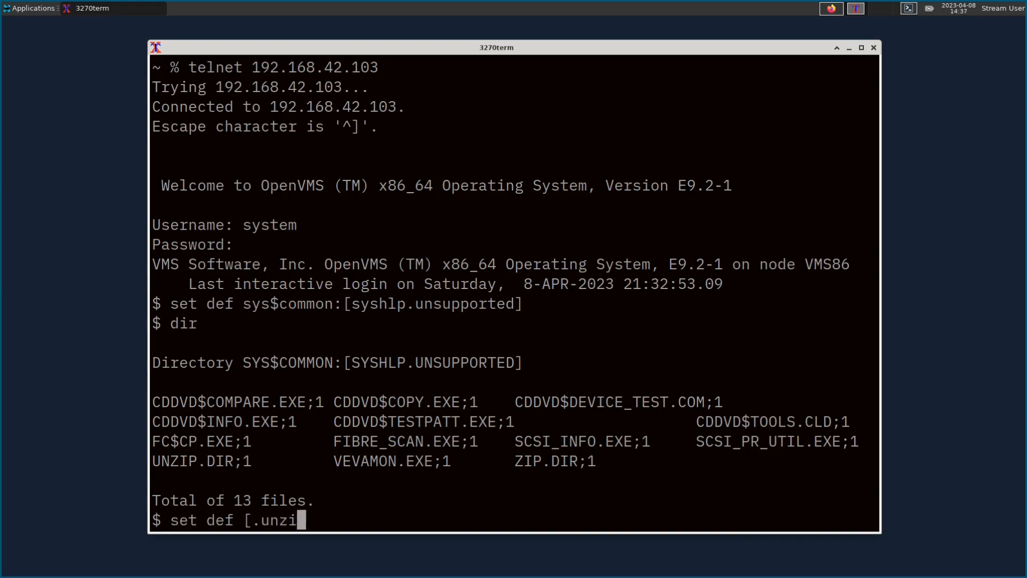
{"action": "type", "text": "p]"}
{"action": "key", "text": "Return"}
{"action": "type", "text": "dir"}
{"action": "key", "text": "Return"}
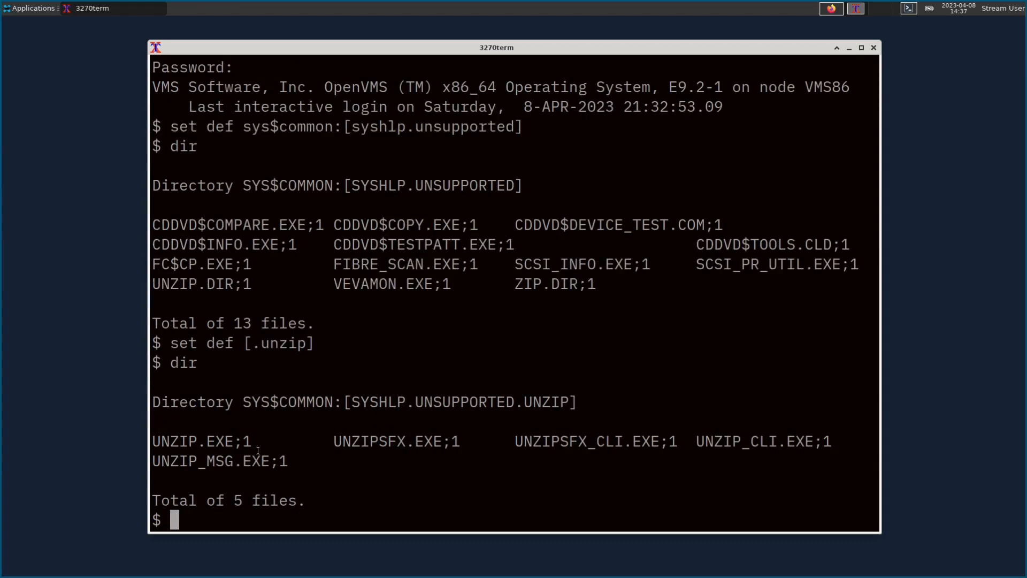
{"action": "left_click_drag", "start_coordinate": [151, 441], "coordinate": [257, 444]}
{"action": "left_click", "coordinate": [274, 439]}
Step: Define UNZIP :== $SYS$COMMON:[SYSHLP.UNSUPPORTED.UNZIP]UNZIP.EXE by pasting the path and file name
{"action": "type", "text": "UNZIP "}
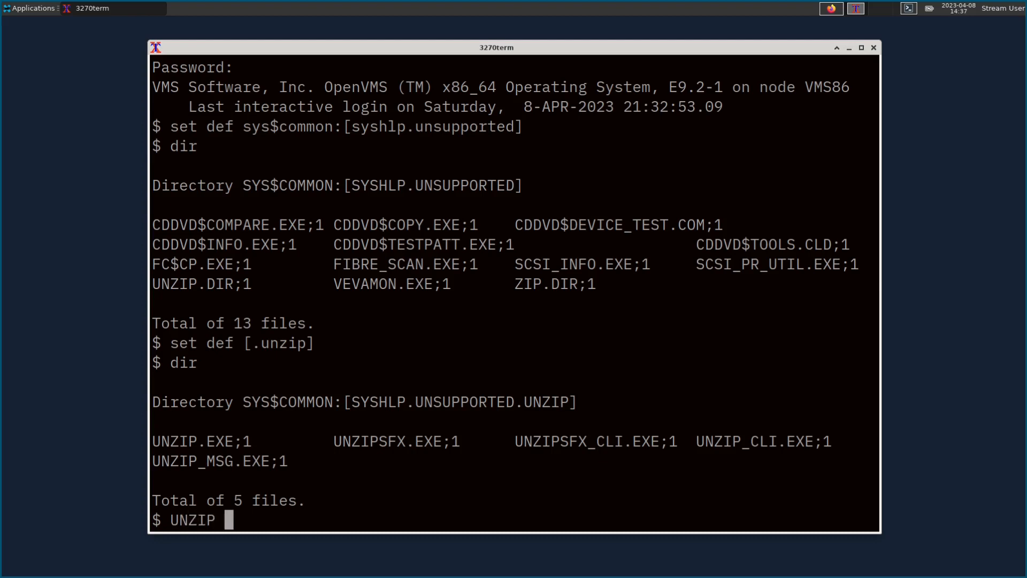
{"action": "type", "text": ":== $"}
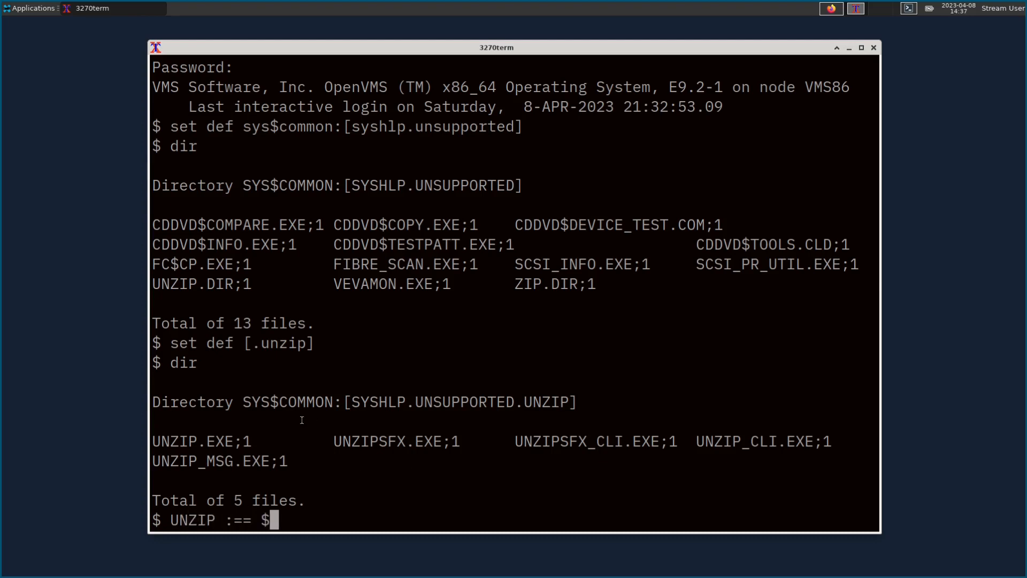
{"action": "left_click_drag", "start_coordinate": [243, 403], "coordinate": [579, 402]}
{"action": "middle_click", "coordinate": [579, 402]}
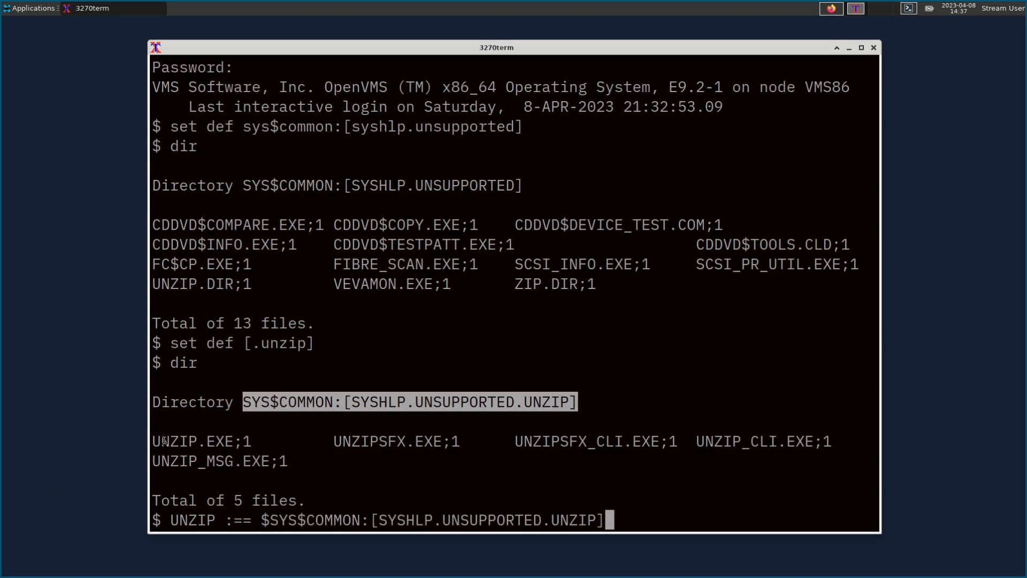
{"action": "left_click_drag", "start_coordinate": [152, 441], "coordinate": [234, 442]}
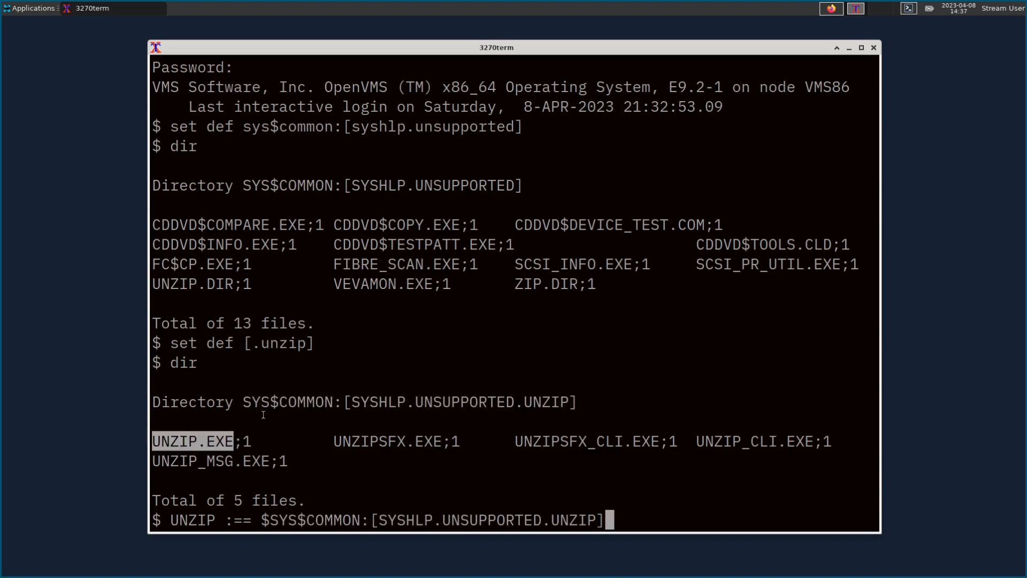
{"action": "middle_click", "coordinate": [263, 414]}
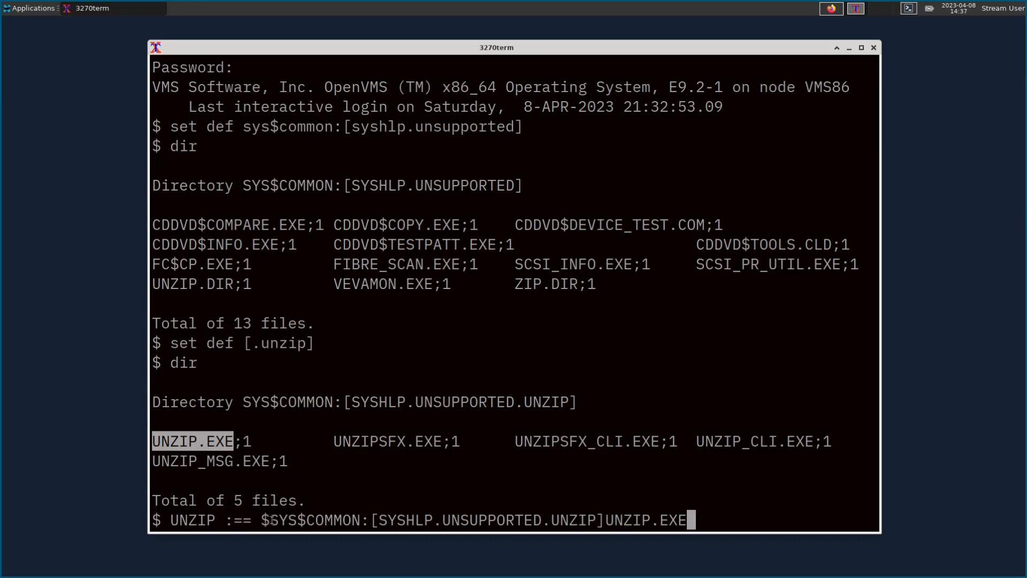
{"action": "left_click_drag", "start_coordinate": [270, 519], "coordinate": [690, 523]}
{"action": "left_click", "coordinate": [691, 491]}
{"action": "key", "text": "Return"}
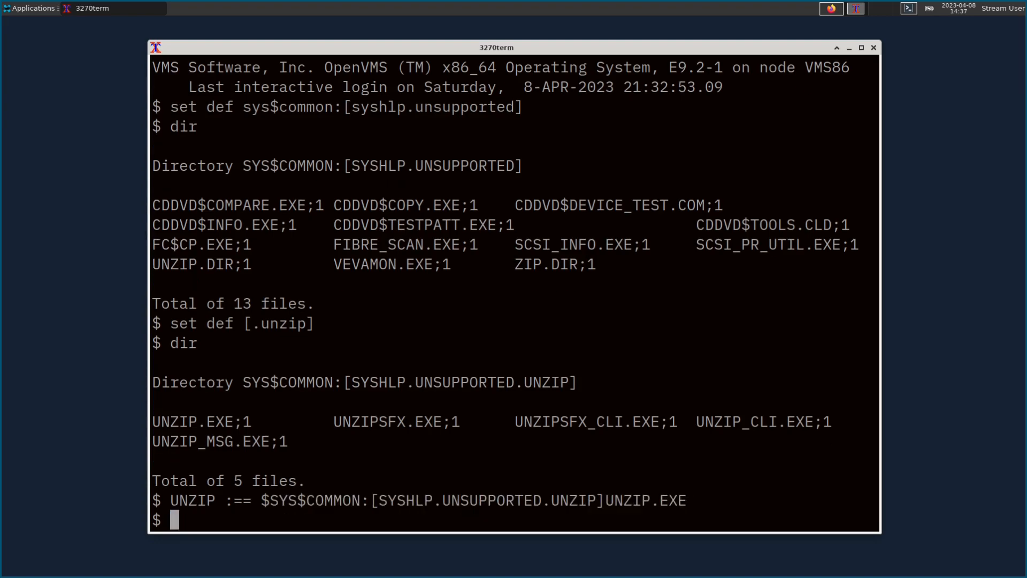
Step: Return to sys$login and run unzip -v to confirm UnZip 6.00 works
{"action": "type", "text": "set def "}
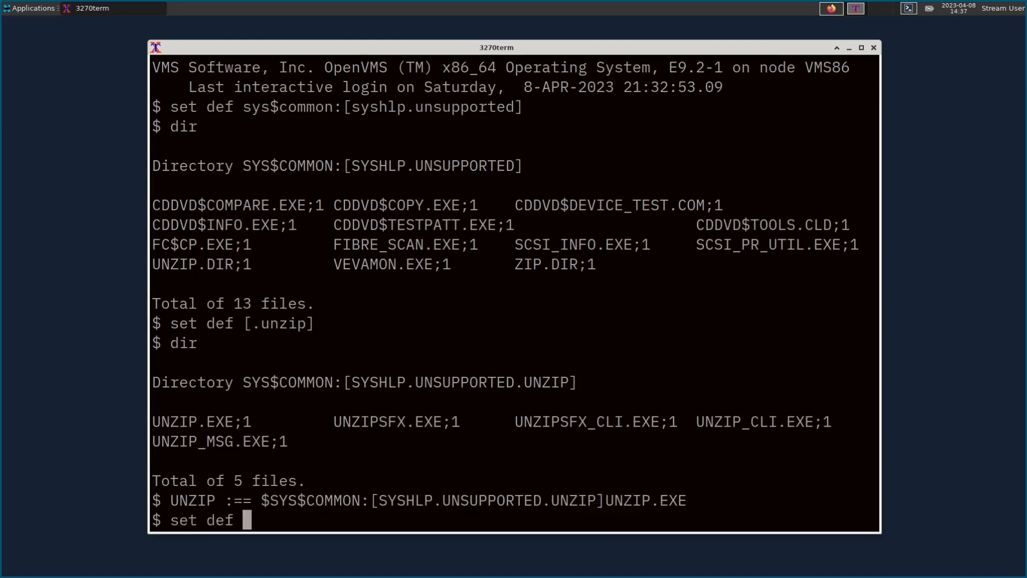
{"action": "type", "text": "sys$login"}
{"action": "key", "text": "Return"}
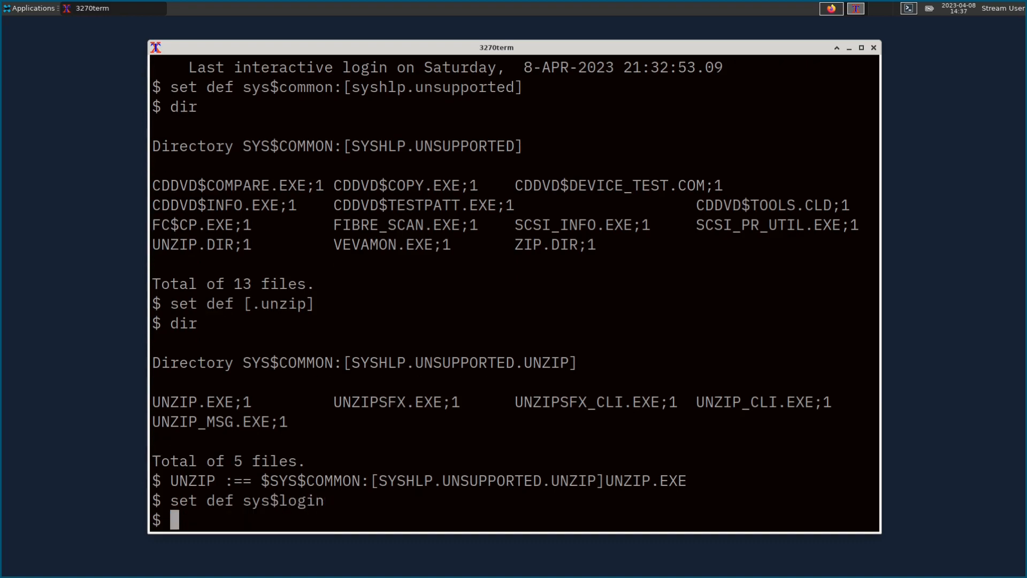
{"action": "type", "text": "unzip -v"}
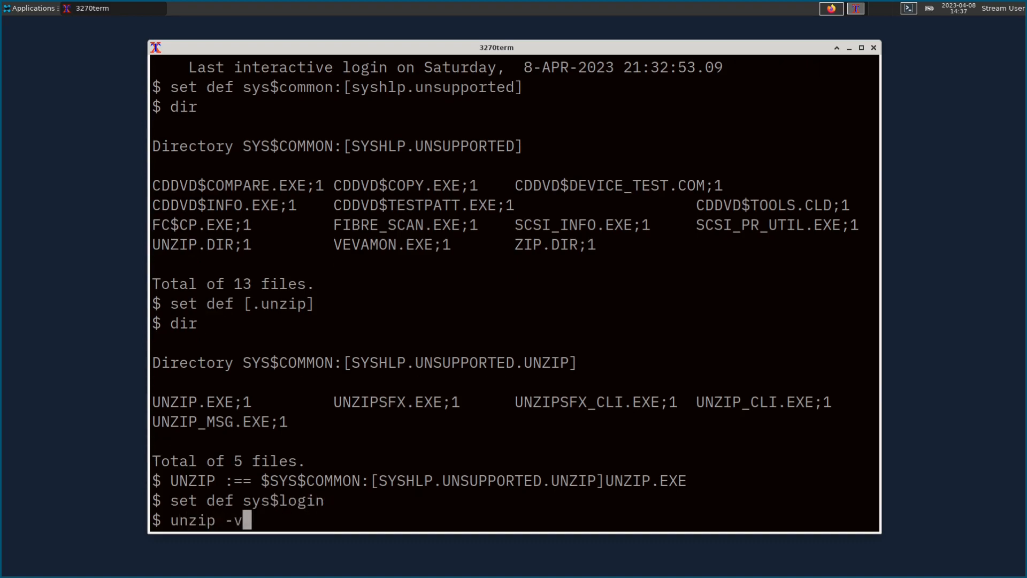
{"action": "key", "text": "Return"}
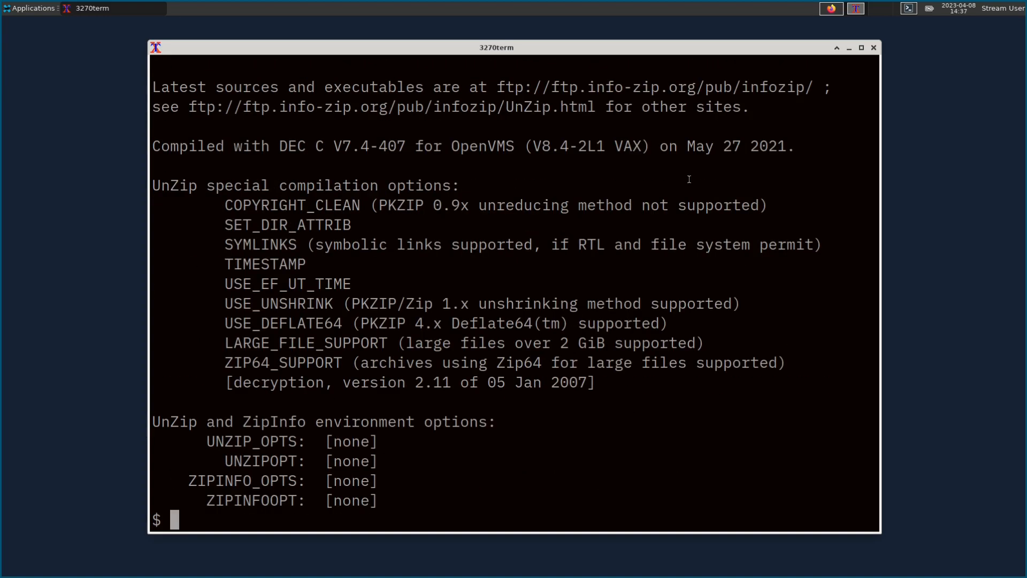
{"action": "scroll", "coordinate": [383, 176], "scroll_direction": "up", "scroll_amount": 1}
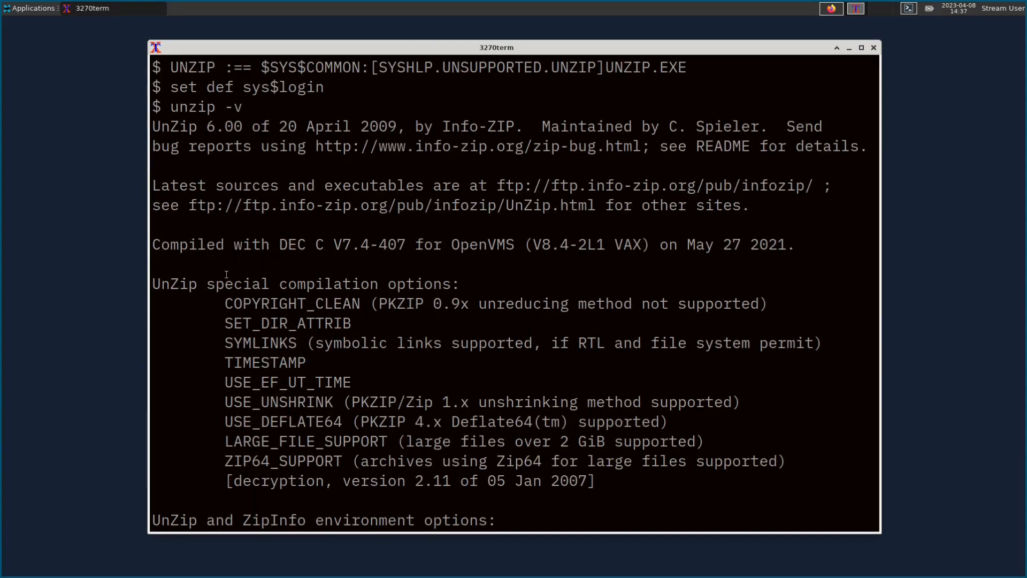
{"action": "scroll", "coordinate": [226, 274], "scroll_direction": "down", "scroll_amount": 1}
{"action": "left_click", "coordinate": [832, 8]}
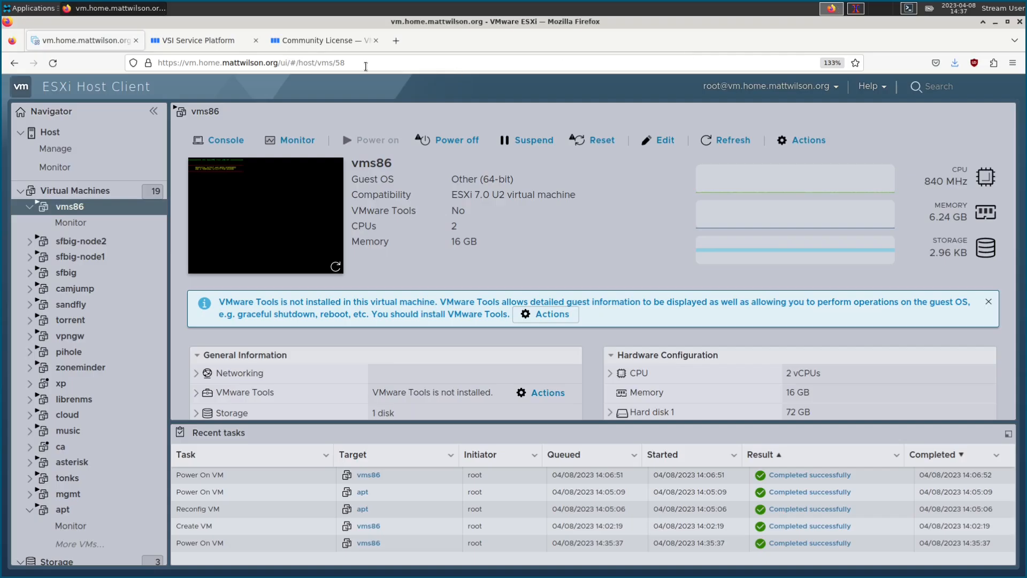
Step: Go from the X86COMMUNITYPAK details back to the package list, then return to 3270term
{"action": "left_click", "coordinate": [205, 41]}
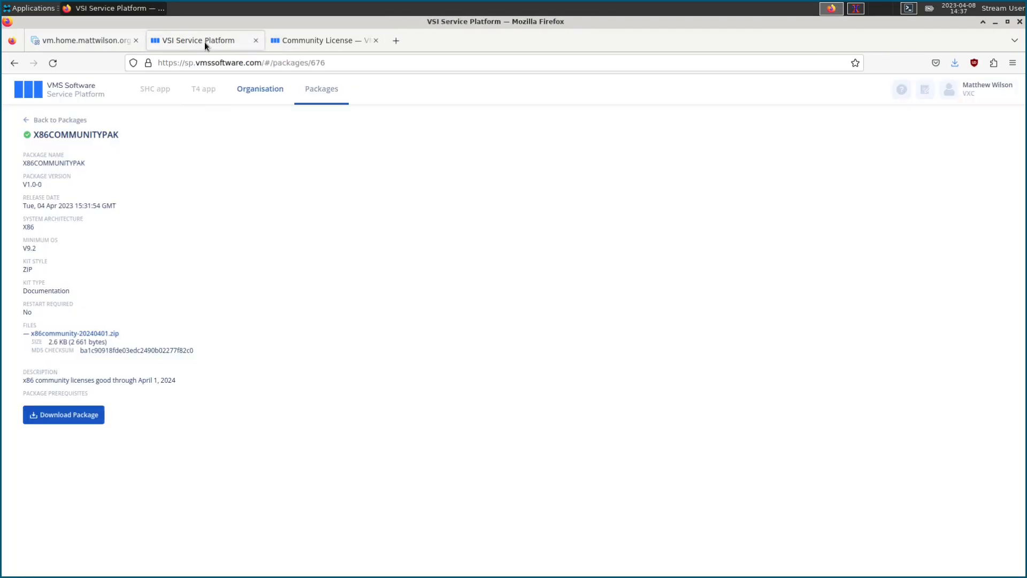
{"action": "left_click", "coordinate": [45, 122]}
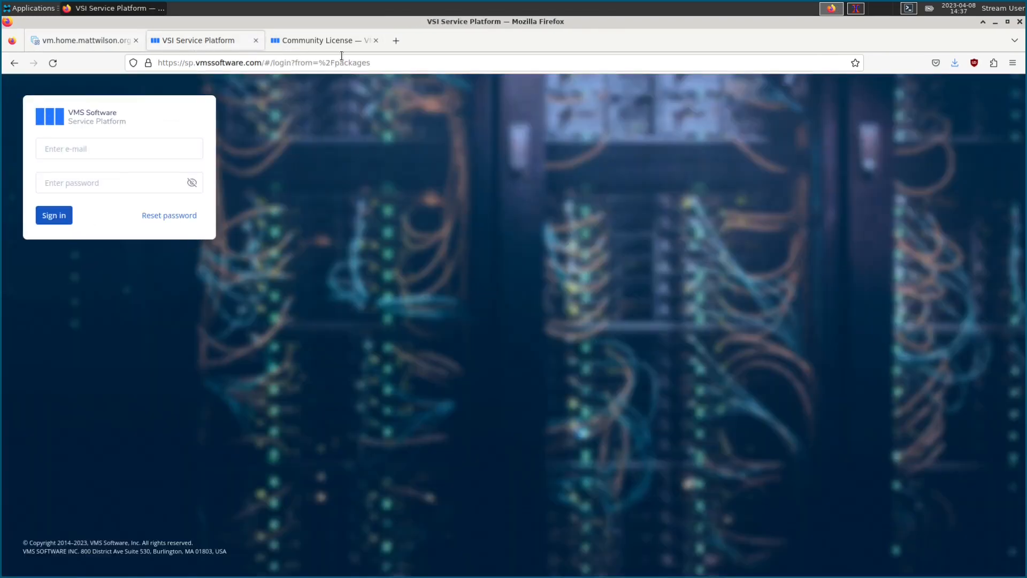
{"action": "left_click", "coordinate": [855, 9]}
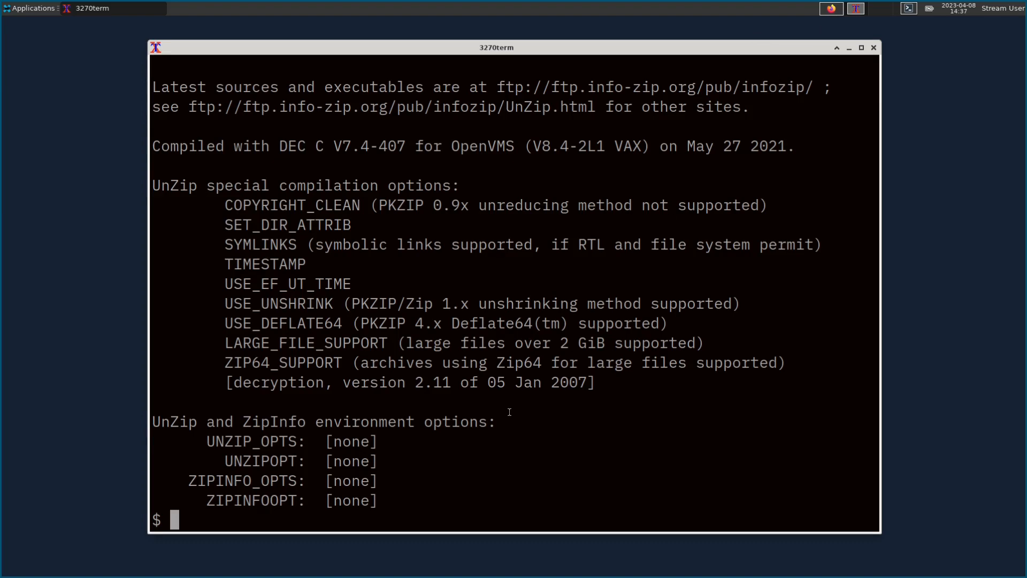
Step: Create the [.c_compiler] subdirectory and make it the default directory
{"action": "type", "text": "create/d"}
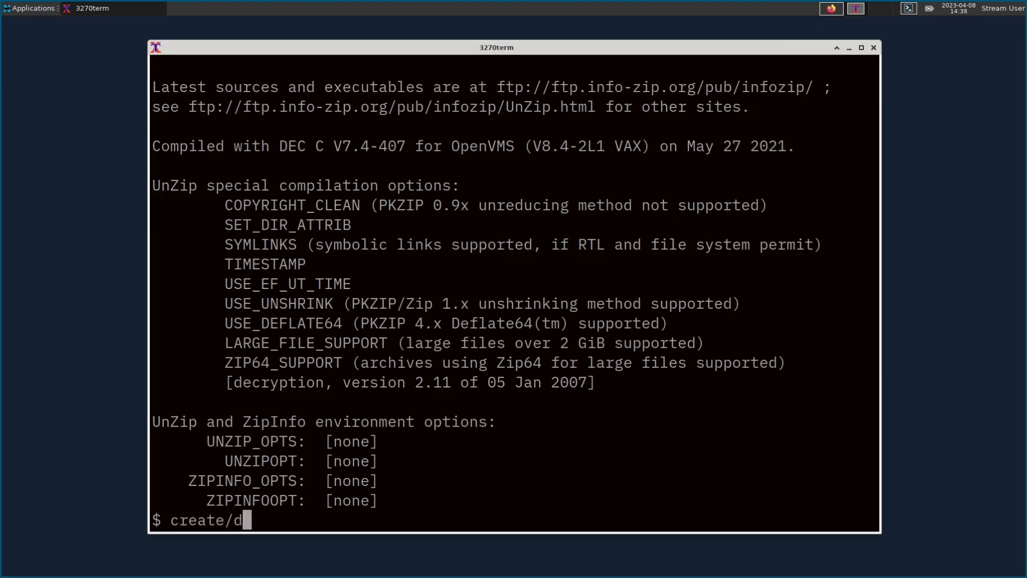
{"action": "type", "text": "ir [c_compiler]"}
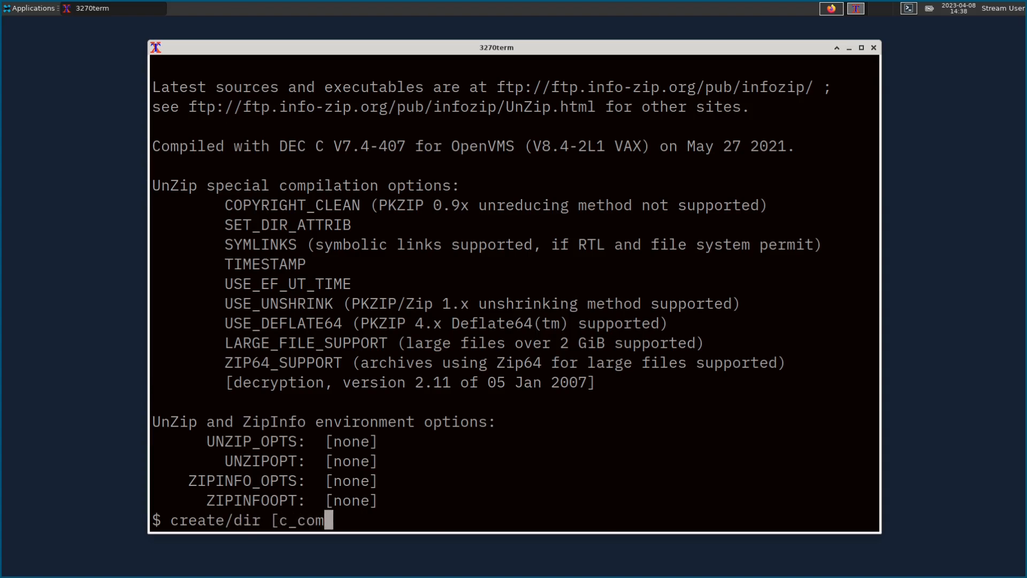
{"action": "key", "text": "Left"}
{"action": "key", "text": "Left"}
{"action": "key", "text": "Left"}
{"action": "key", "text": "Left"}
{"action": "key", "text": "Left"}
{"action": "key", "text": "Left"}
{"action": "key", "text": "Left"}
{"action": "key", "text": "Left"}
{"action": "key", "text": "Left"}
{"action": "key", "text": "Left"}
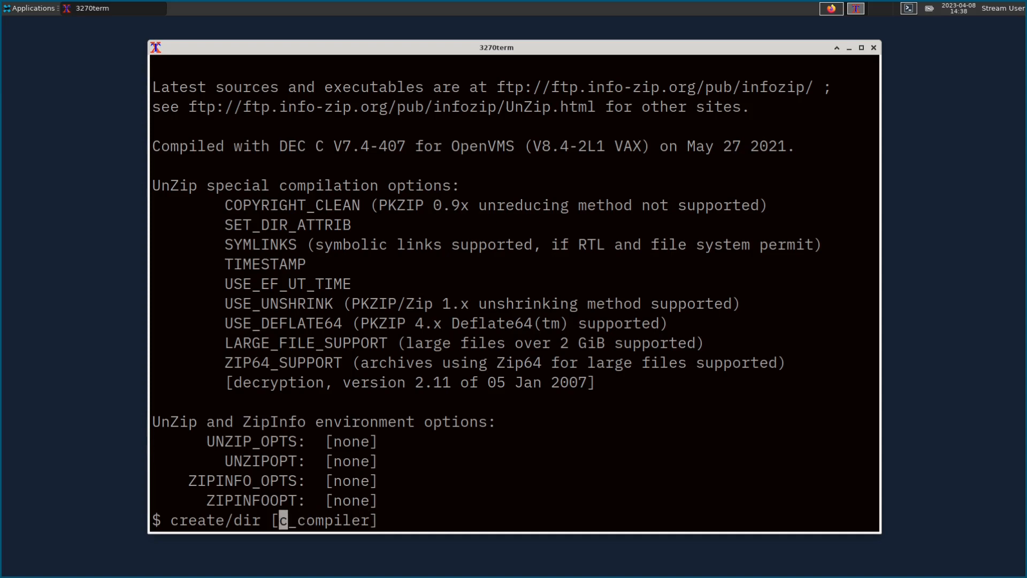
{"action": "type", "text": ".c_compi"}
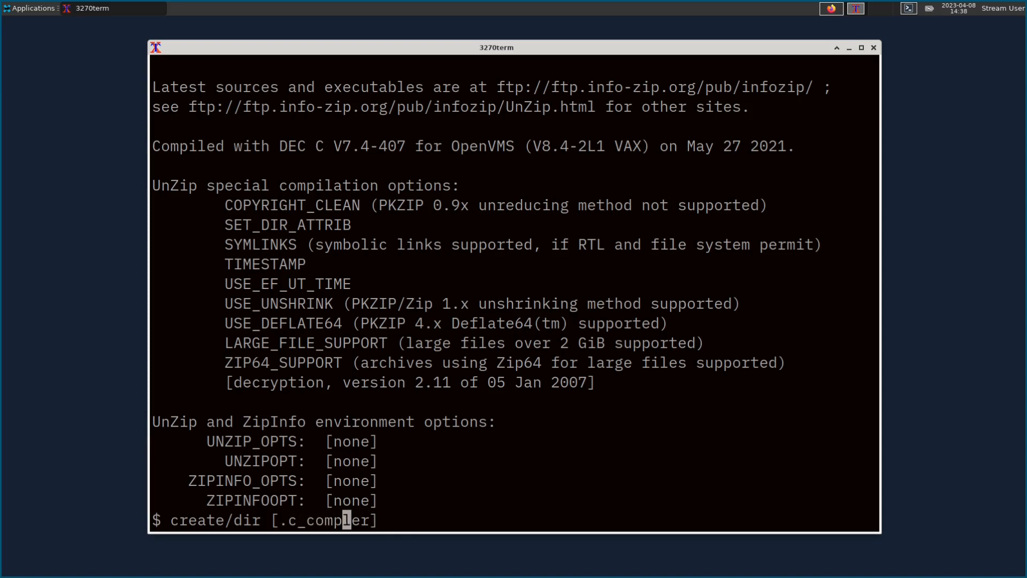
{"action": "type", "text": "ler]"}
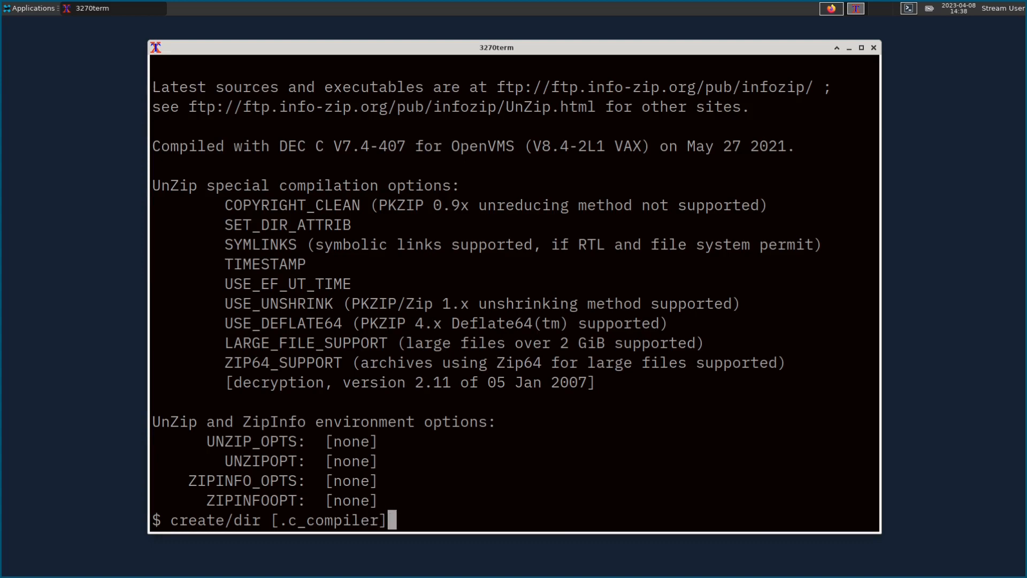
{"action": "key", "text": "Return"}
{"action": "type", "text": "set def [.c"}
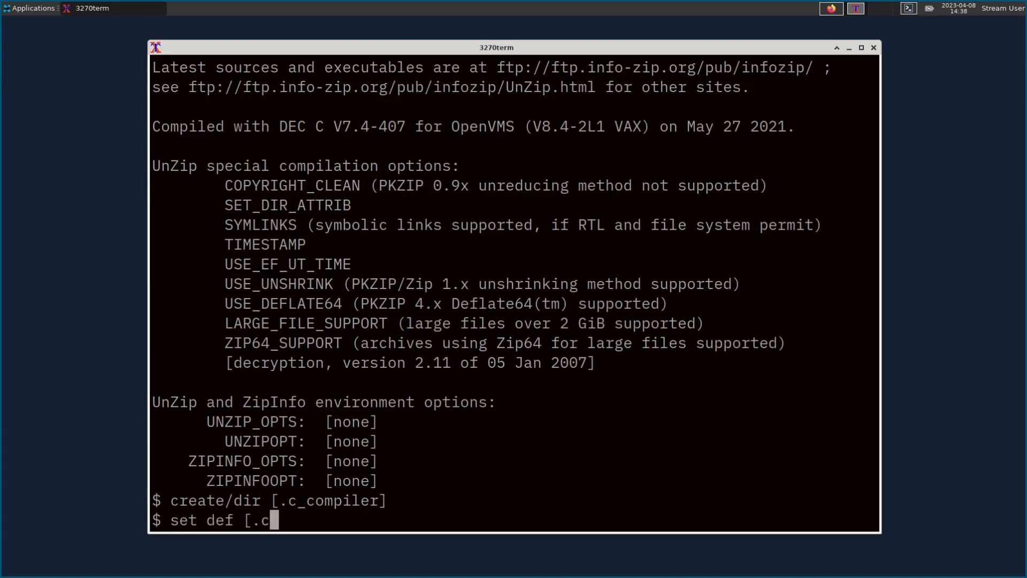
{"action": "type", "text": "_compiler]"}
{"action": "key", "text": "Return"}
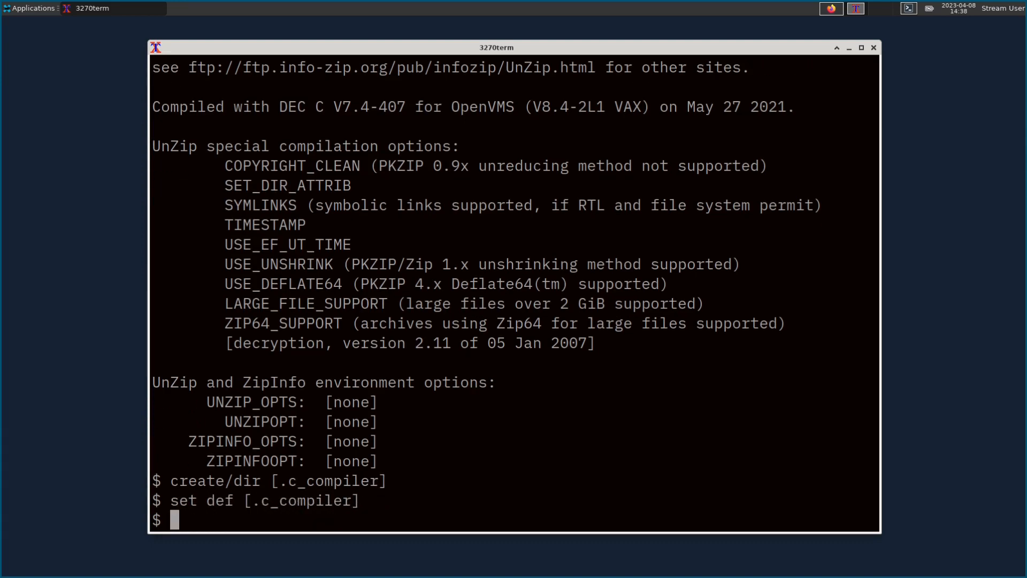
Step: Try extracting sys$login:vsi_c_600.zip (not found) and start typing product install *
{"action": "type", "text": "unzip sys$login:"}
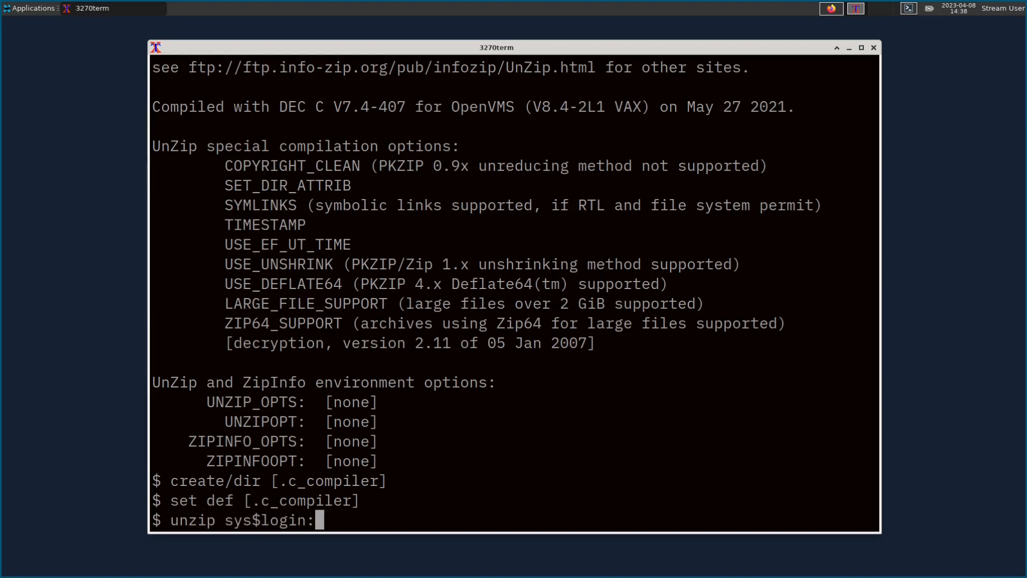
{"action": "type", "text": "vsi_c_600.zip"}
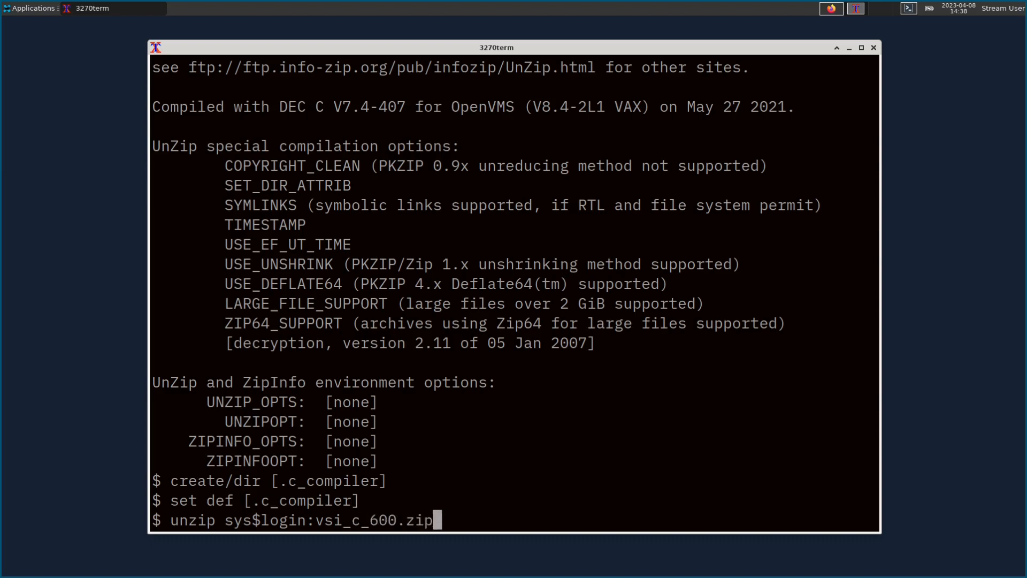
{"action": "key", "text": "Return"}
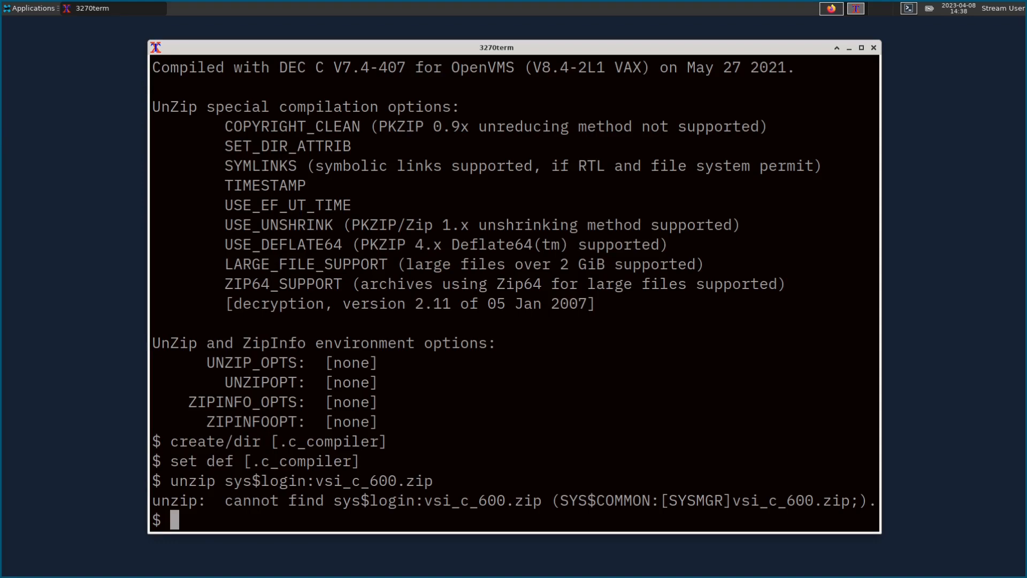
{"action": "type", "text": "product"}
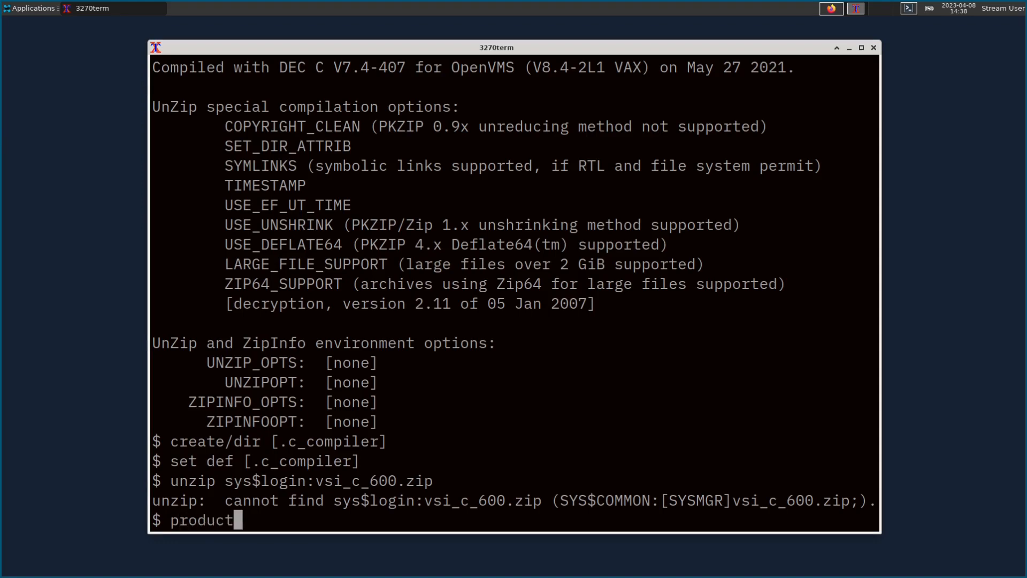
{"action": "type", "text": " install *"}
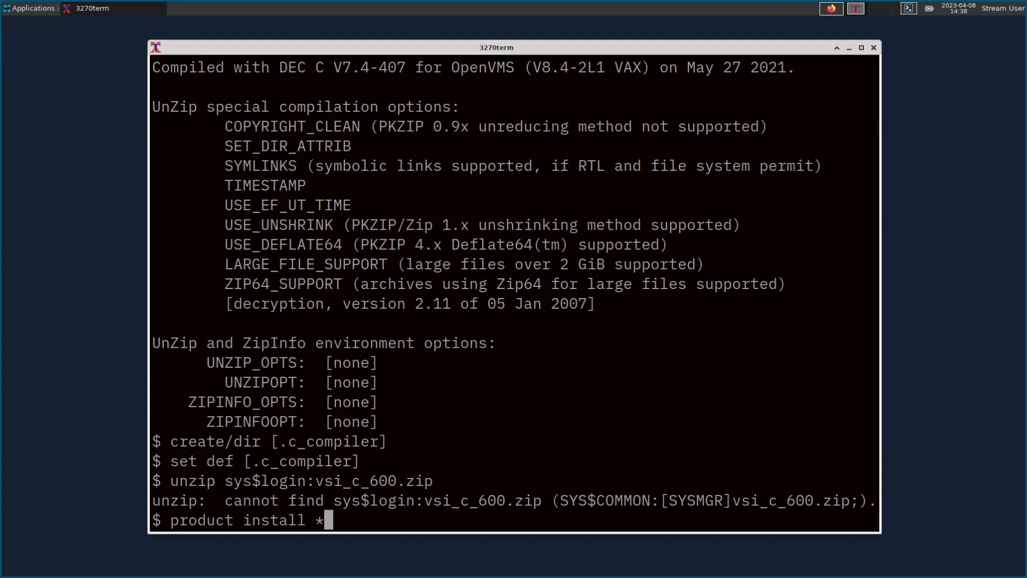
Step: Interrupt the pending 'product install *' with Ctrl+C and log off the OpenVMS session
{"action": "key", "text": "ctrl+c"}
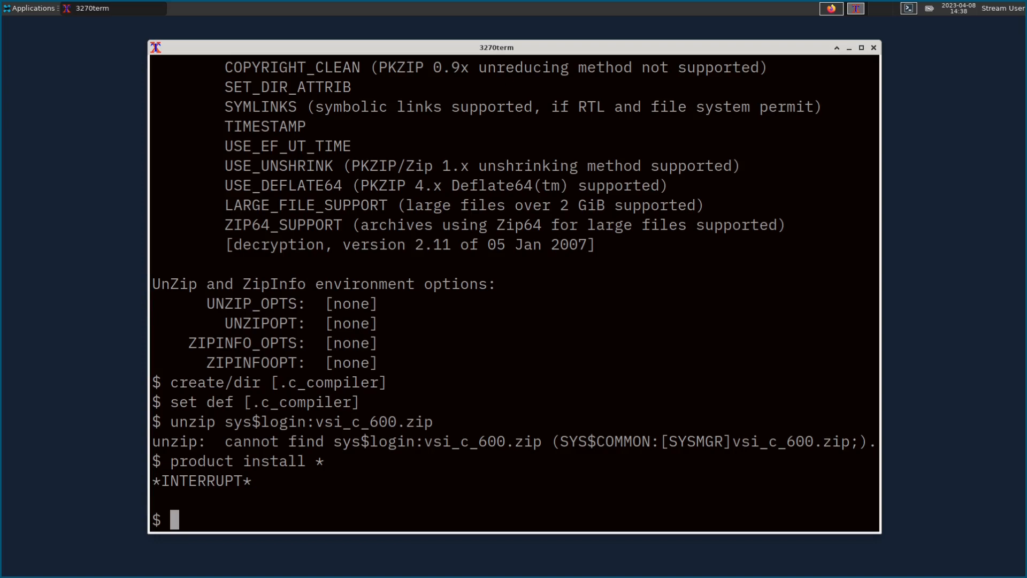
{"action": "type", "text": "logoff"}
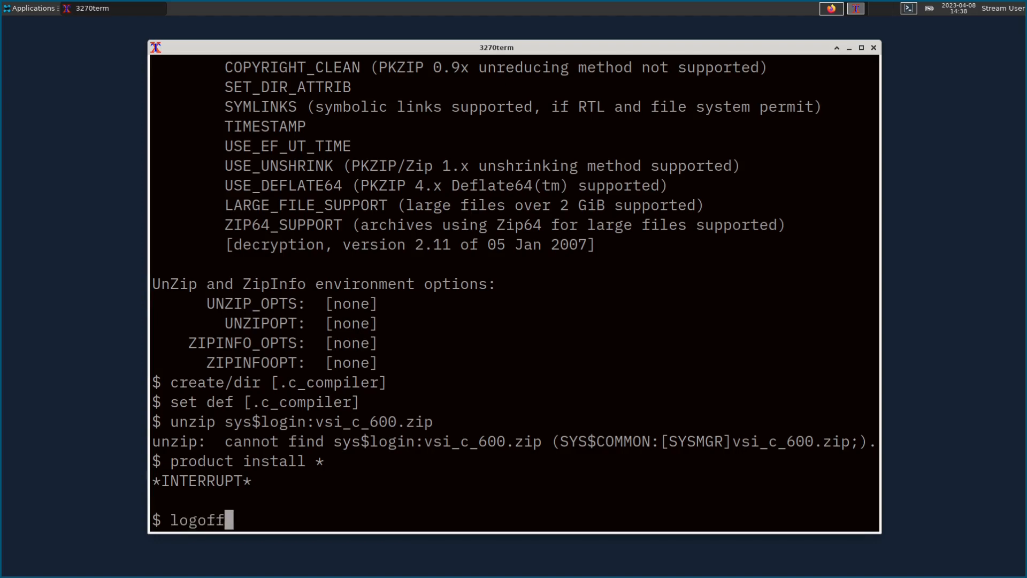
{"action": "key", "text": "Return"}
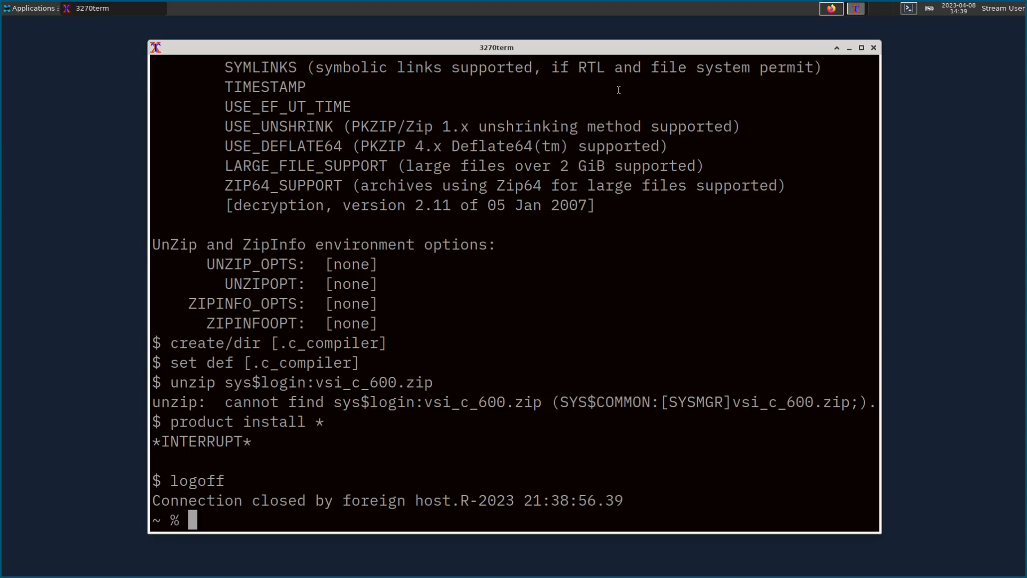
Step: Open the vms86 VM settings in the ESXi web page and expand Serial Port 1
{"action": "left_click", "coordinate": [824, 9]}
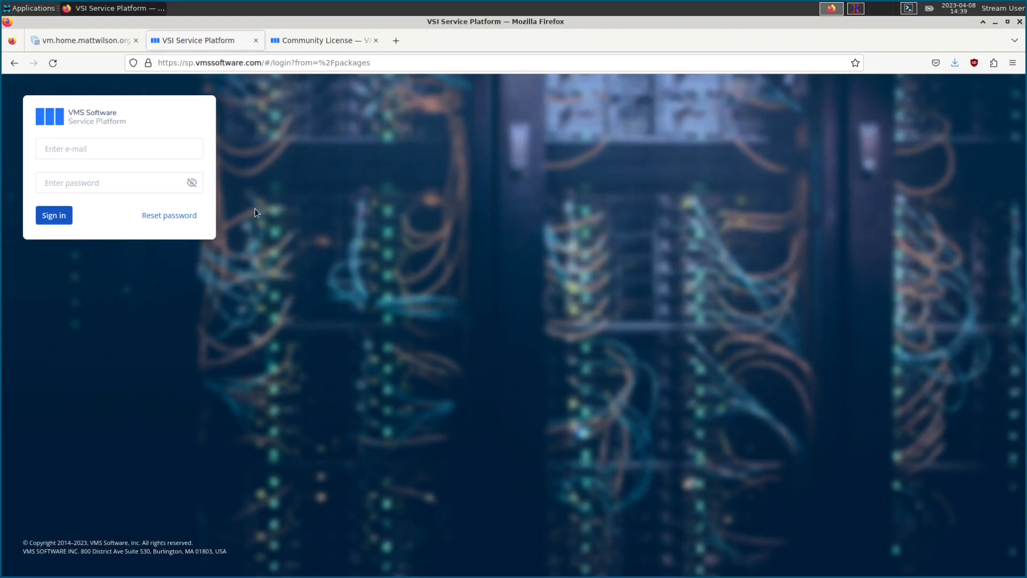
{"action": "left_click", "coordinate": [80, 40]}
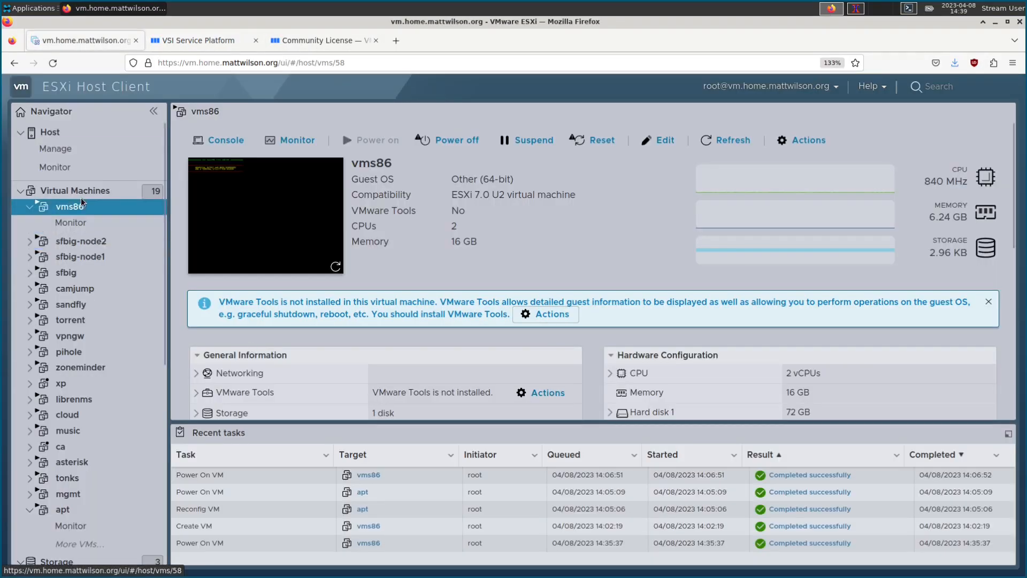
{"action": "left_click", "coordinate": [659, 141]}
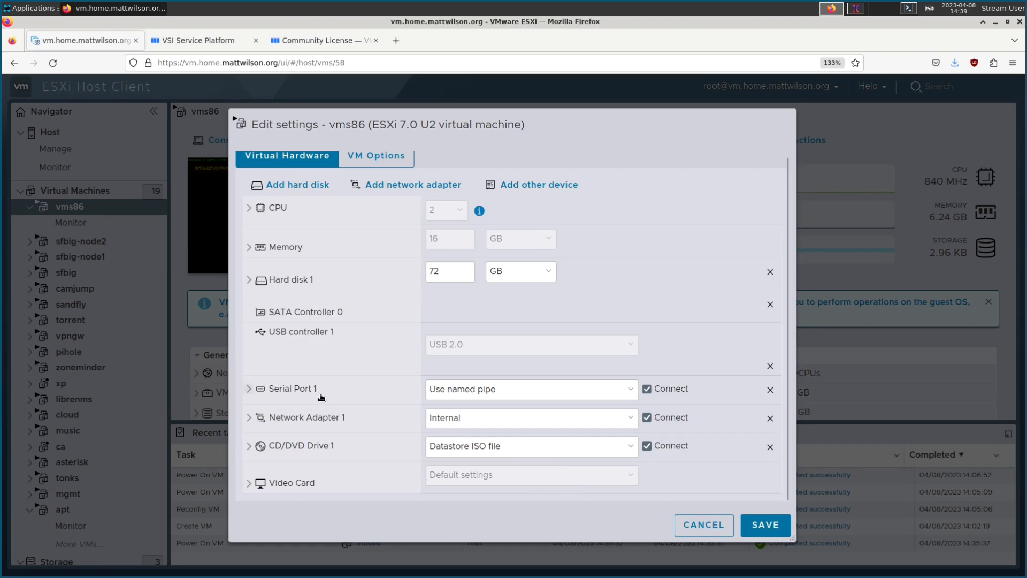
{"action": "left_click", "coordinate": [249, 417]}
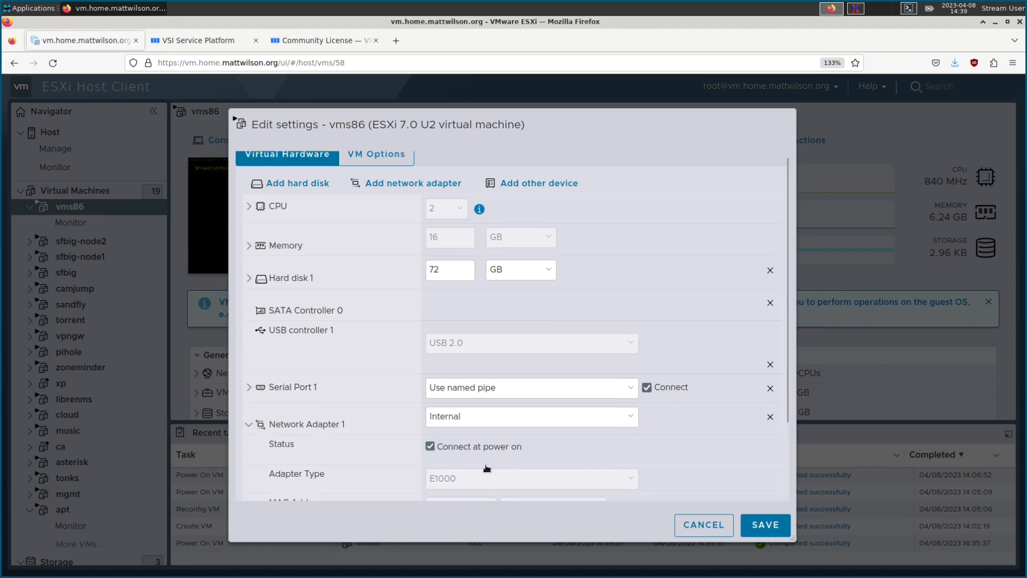
{"action": "scroll", "coordinate": [462, 458], "scroll_direction": "down", "scroll_amount": 3}
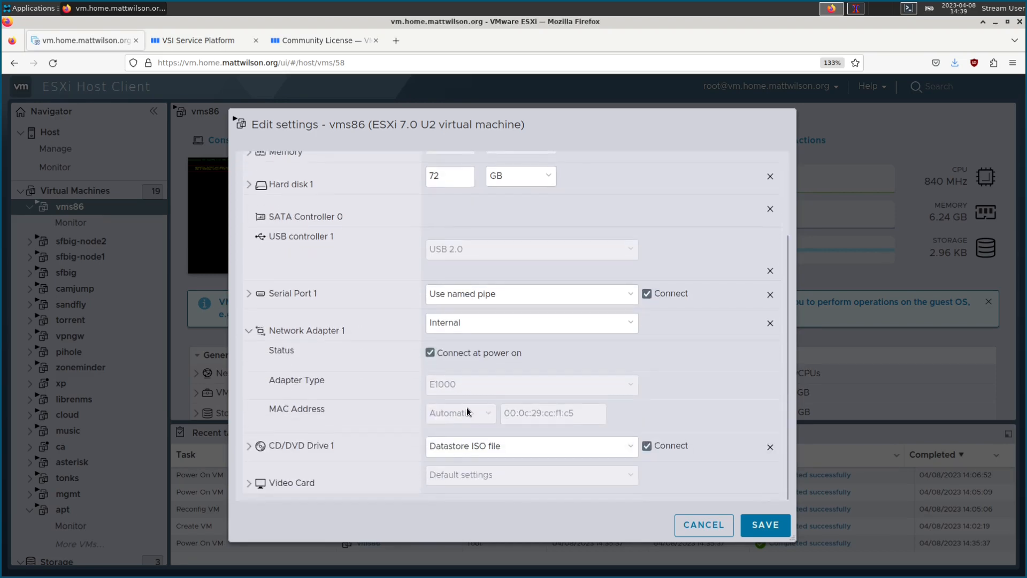
{"action": "left_click", "coordinate": [249, 294]}
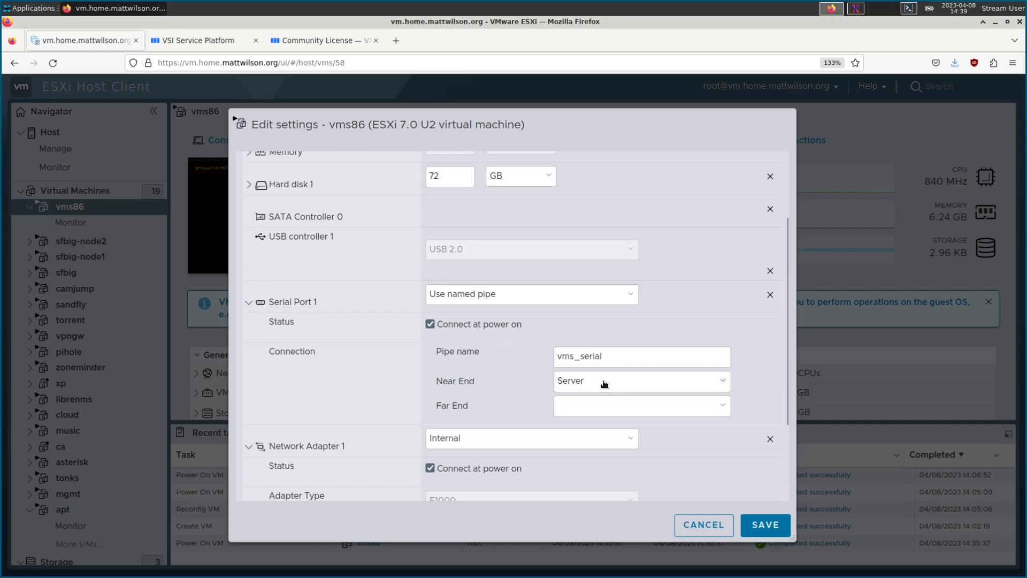
Step: Try a network serial port at telnet://:12345, revert to the vms_serial named pipe, and cancel
{"action": "left_click", "coordinate": [492, 294]}
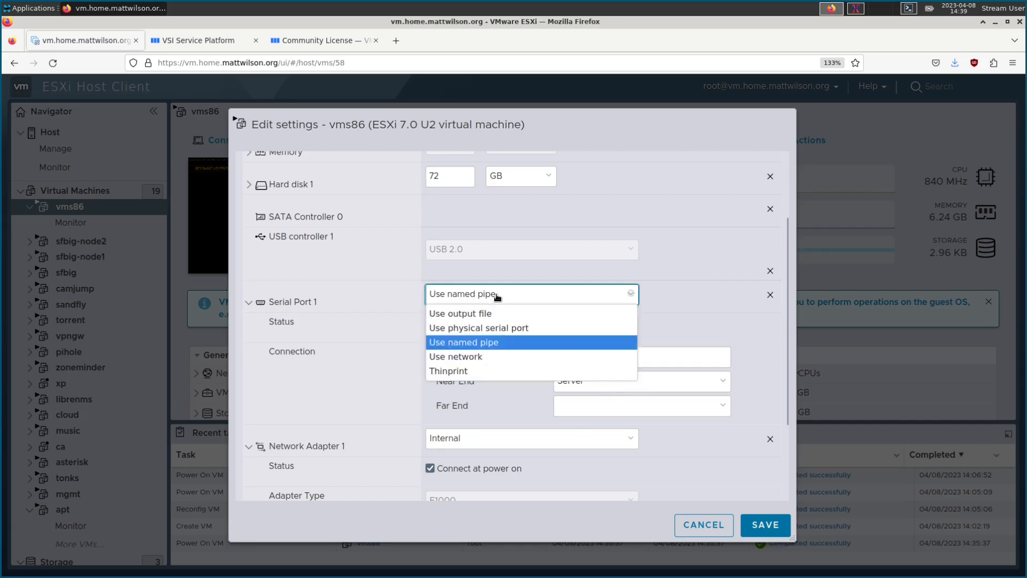
{"action": "left_click", "coordinate": [479, 357]}
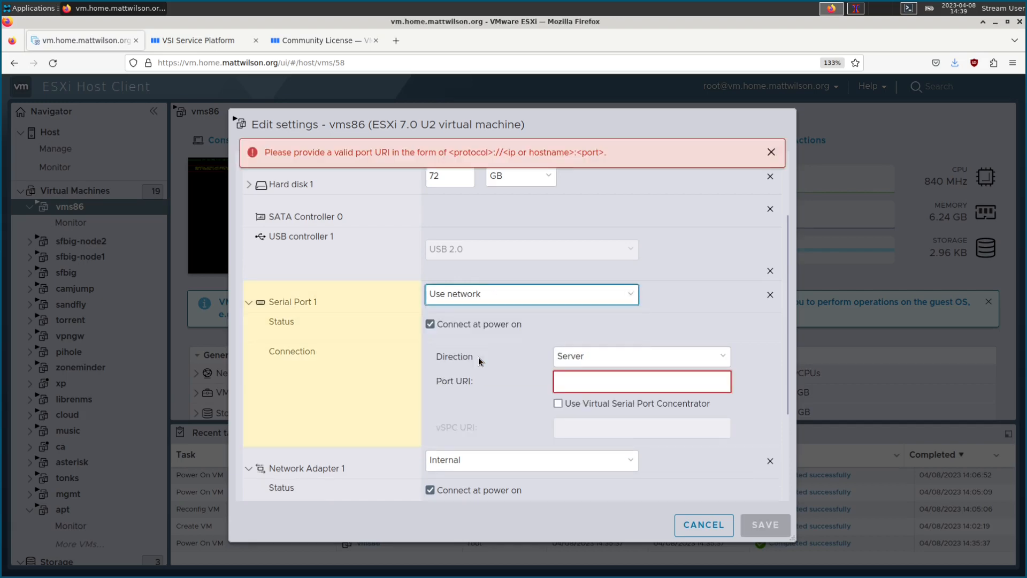
{"action": "left_click", "coordinate": [591, 382]}
{"action": "type", "text": "telnet"}
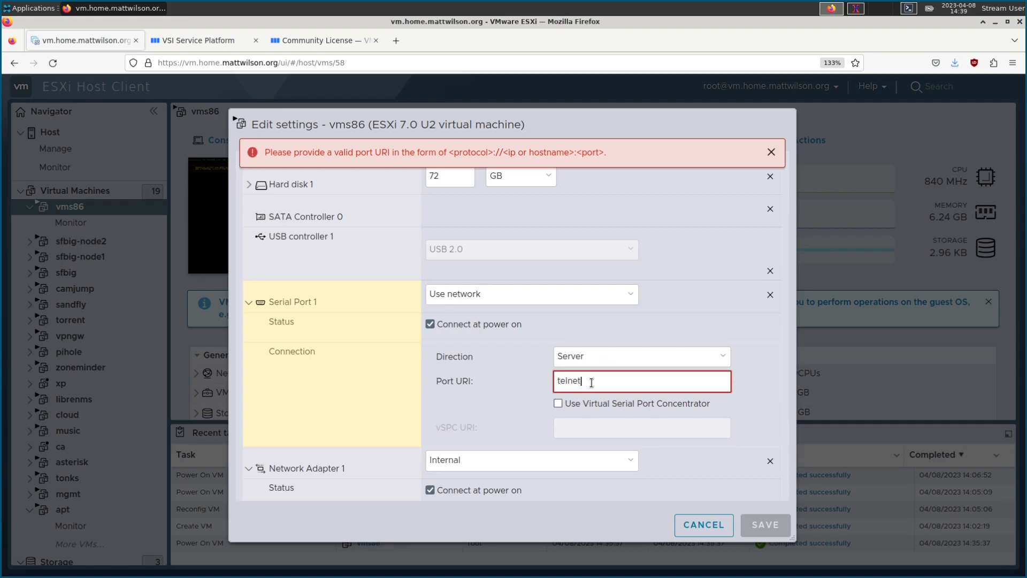
{"action": "type", "text": "://:12345"}
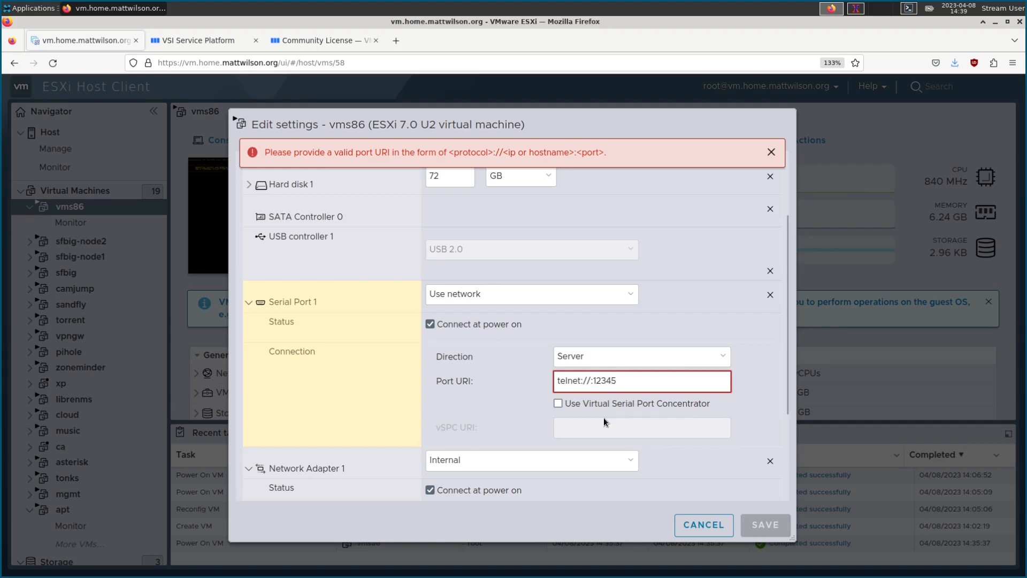
{"action": "left_click", "coordinate": [498, 295]}
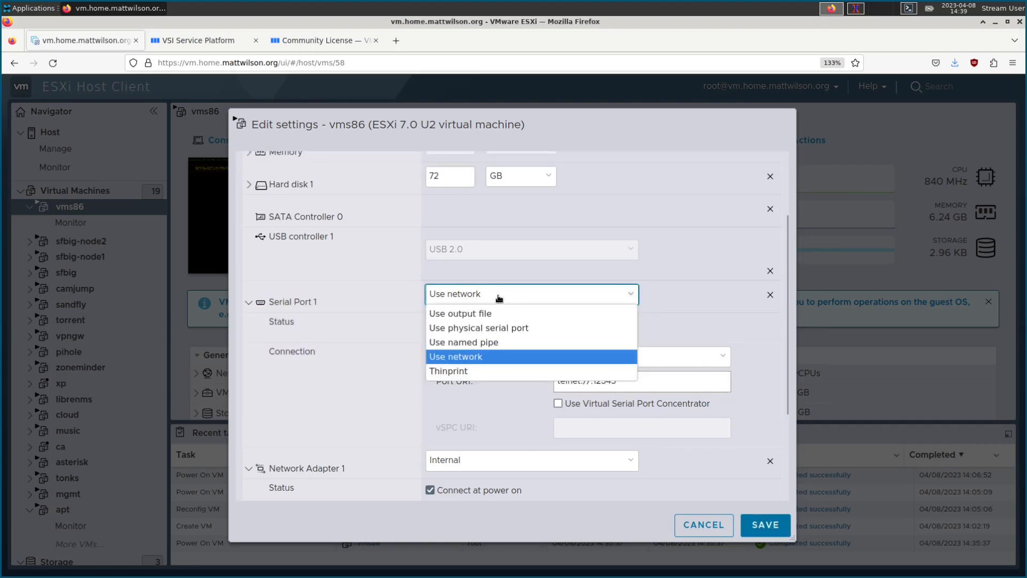
{"action": "left_click", "coordinate": [498, 343]}
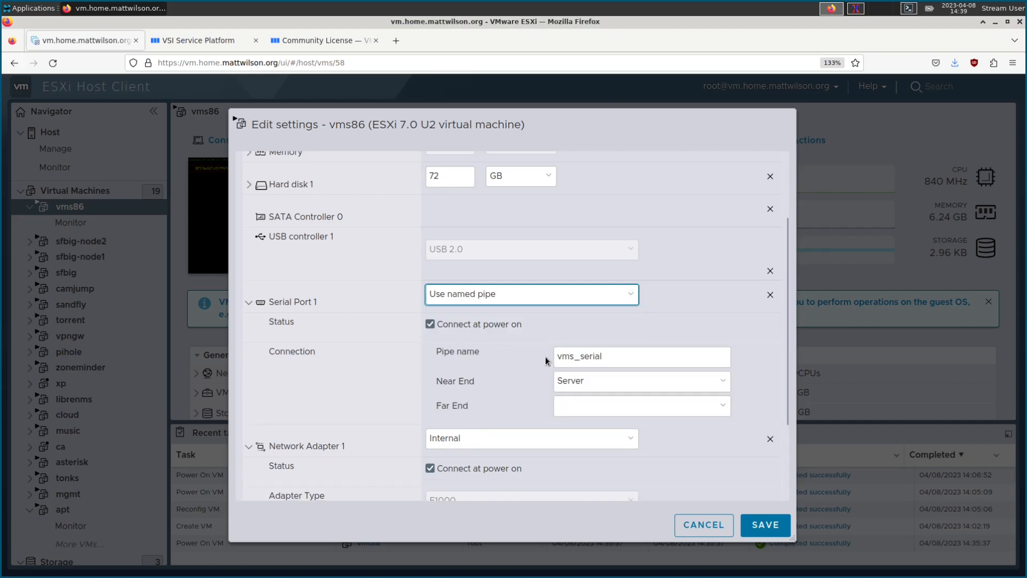
{"action": "left_click", "coordinate": [590, 356]}
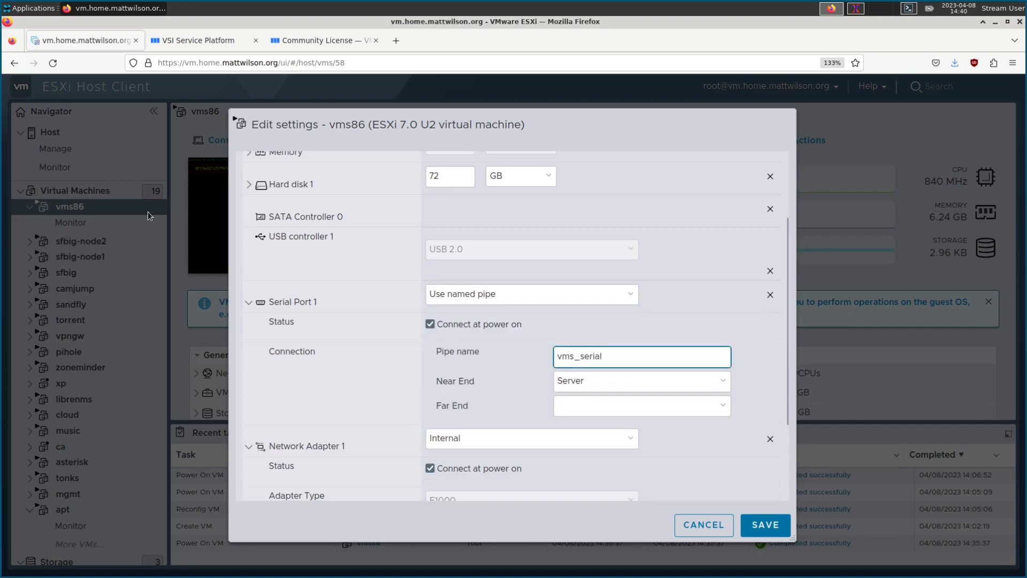
{"action": "left_click", "coordinate": [694, 530]}
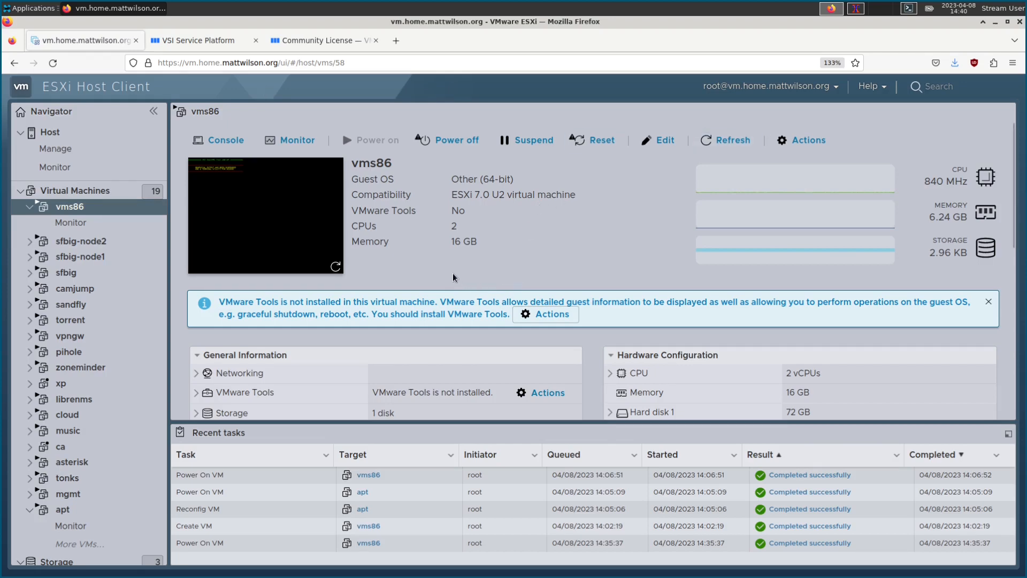
Step: Glance at the vms86 console, dismiss its session warning, close it, and close Firefox
{"action": "left_click", "coordinate": [278, 201]}
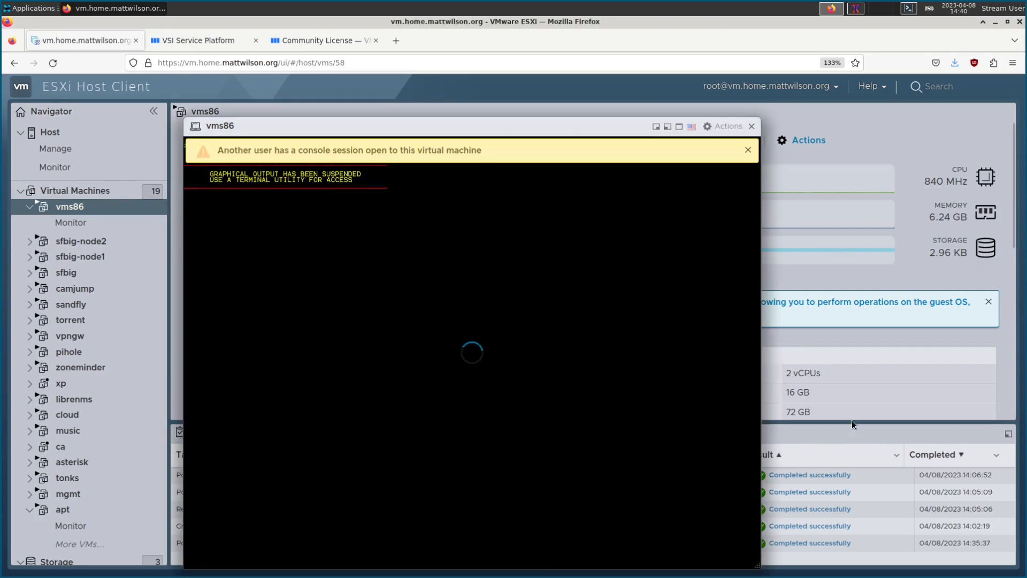
{"action": "left_click", "coordinate": [748, 150]}
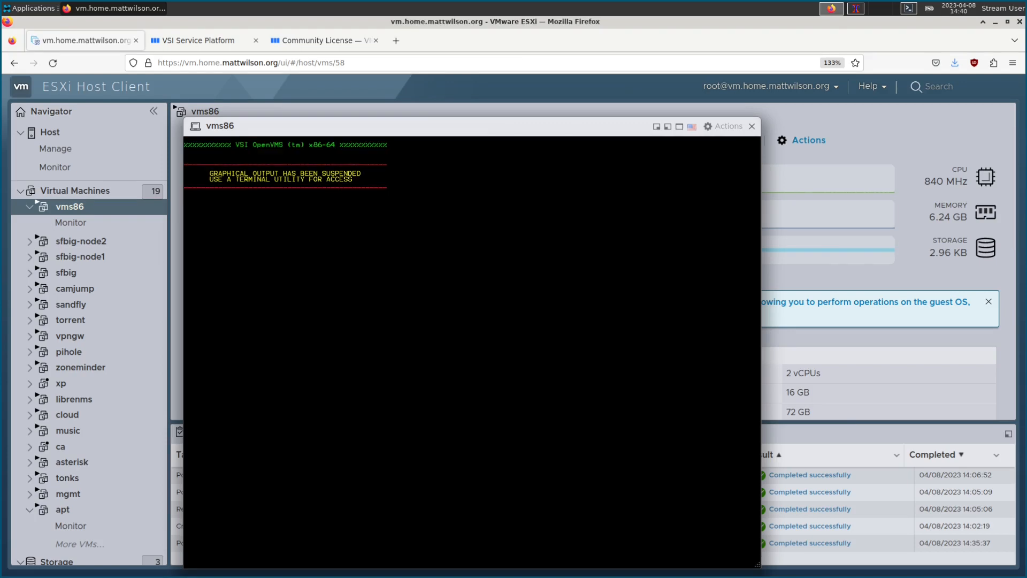
{"action": "left_click", "coordinate": [752, 126]}
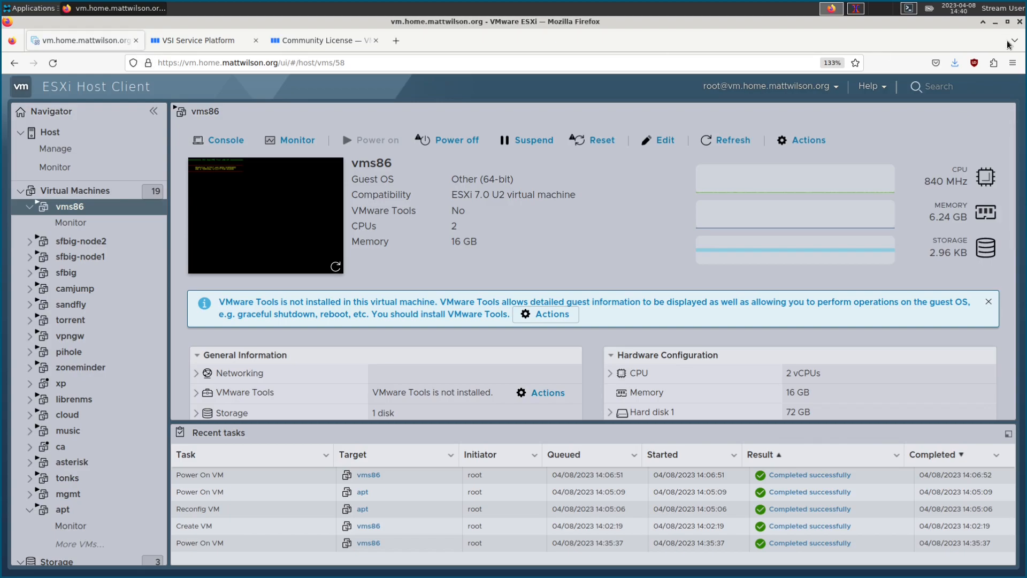
{"action": "left_click", "coordinate": [1020, 22]}
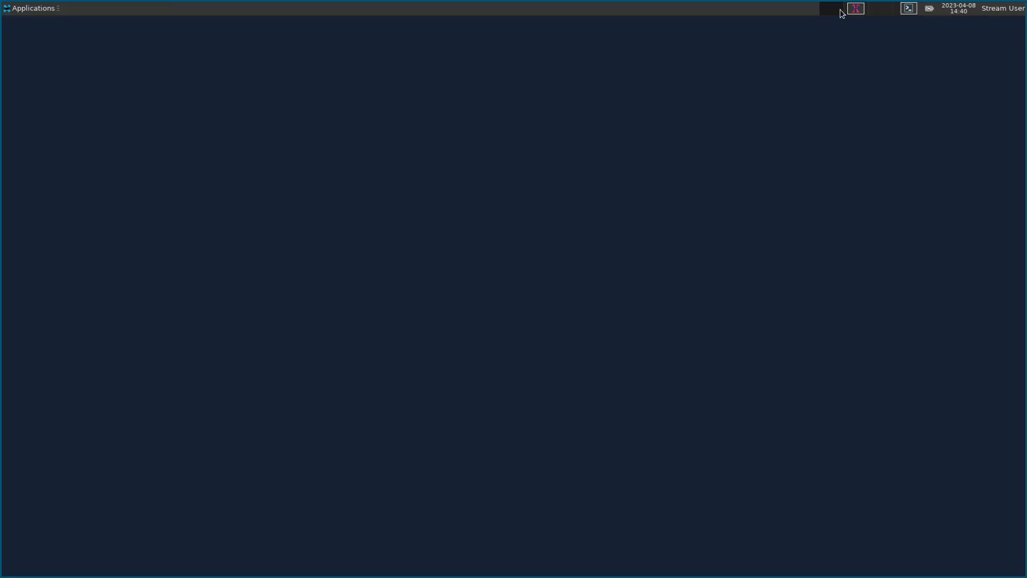
Step: In the terminal workspace, list the X-prefixed files in Downloads
{"action": "left_click", "coordinate": [856, 8]}
{"action": "left_click_drag", "start_coordinate": [482, 44], "coordinate": [494, 44]}
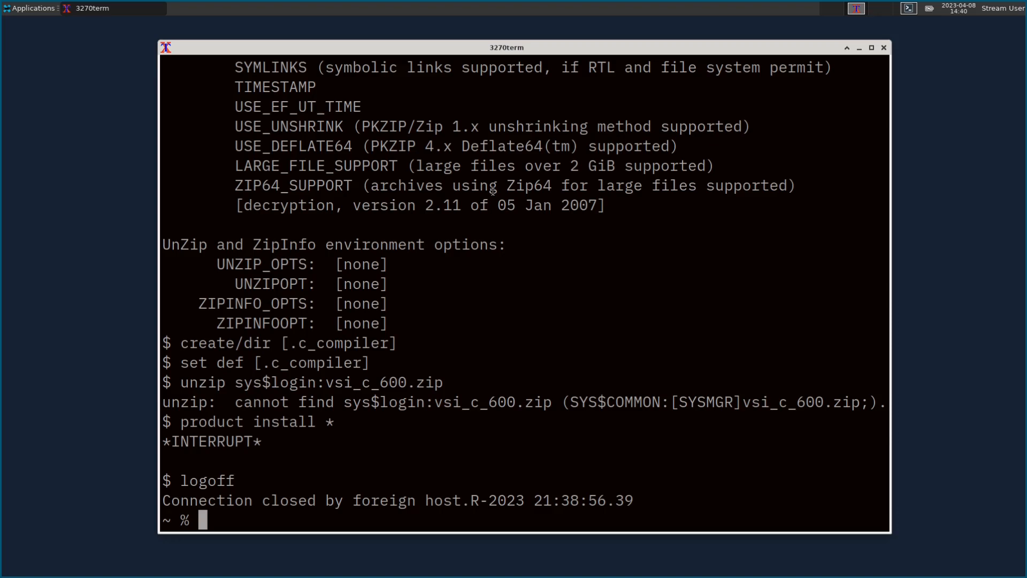
{"action": "type", "text": "ls Dow"}
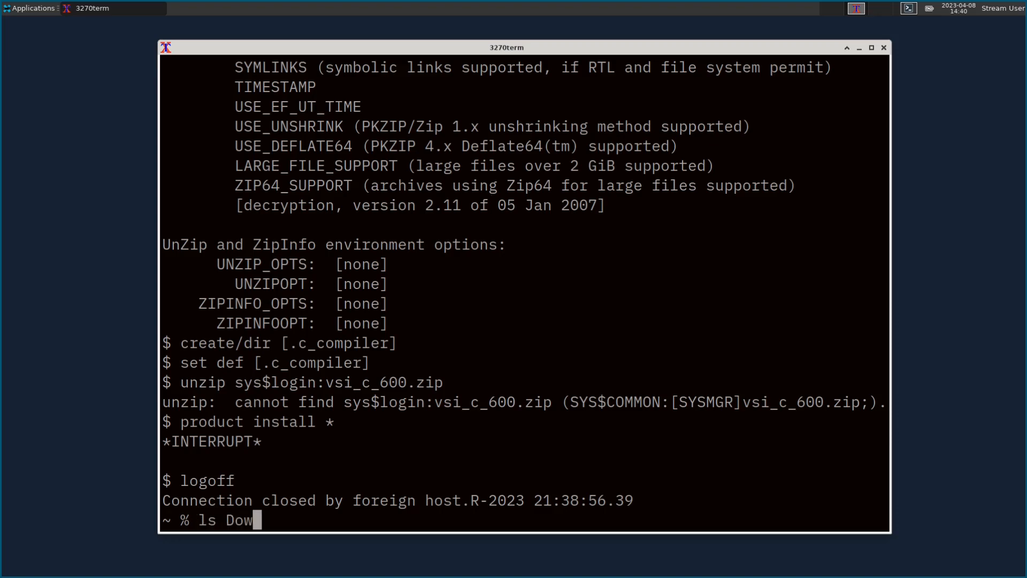
{"action": "key", "text": "Tab"}
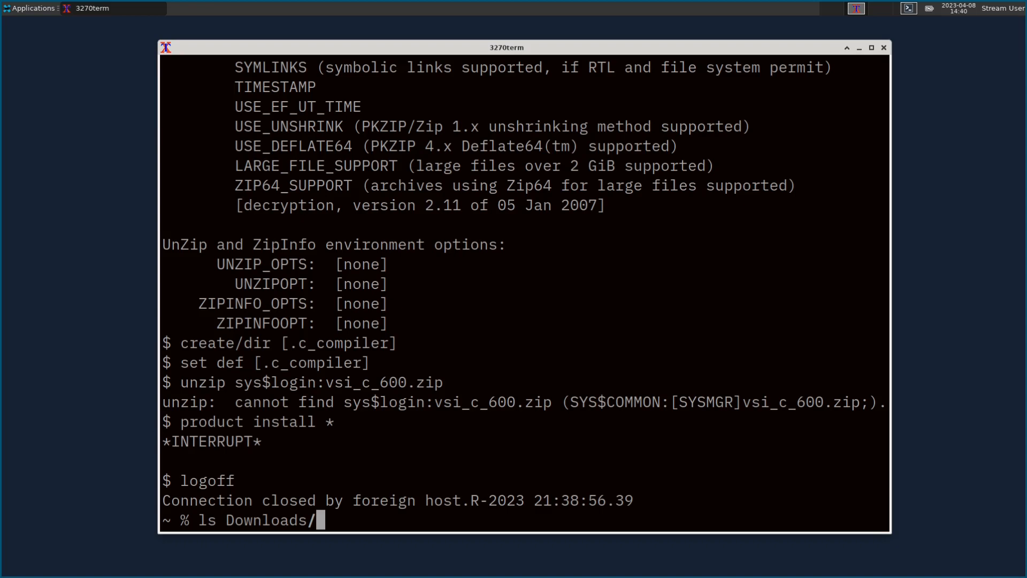
{"action": "type", "text": "X*"}
{"action": "key", "text": "Return"}
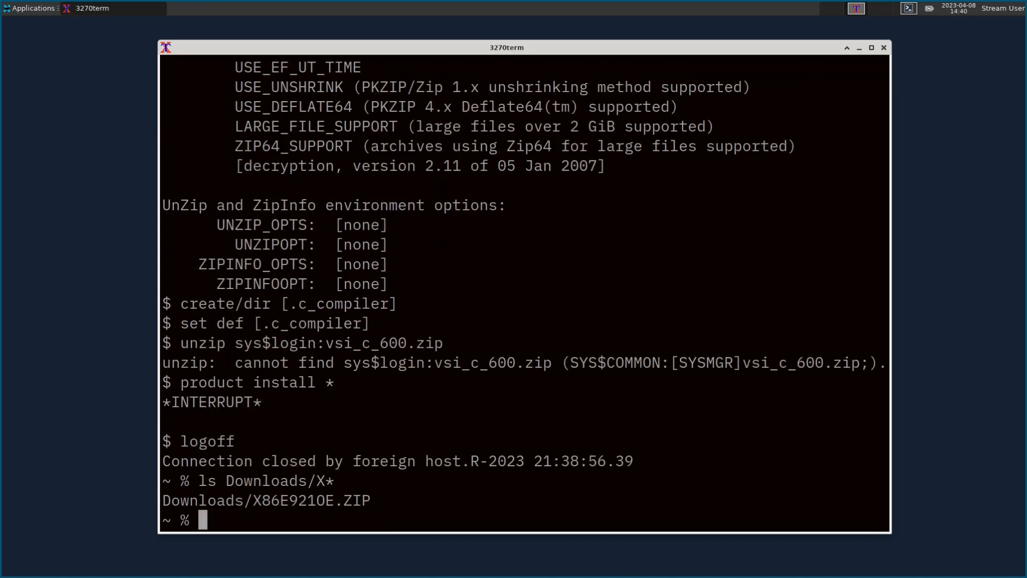
Step: Create and enter vms_vm, unzip ~/Downloads/X86E9210E.ZIP there, and list the result
{"action": "type", "text": "mkdir "}
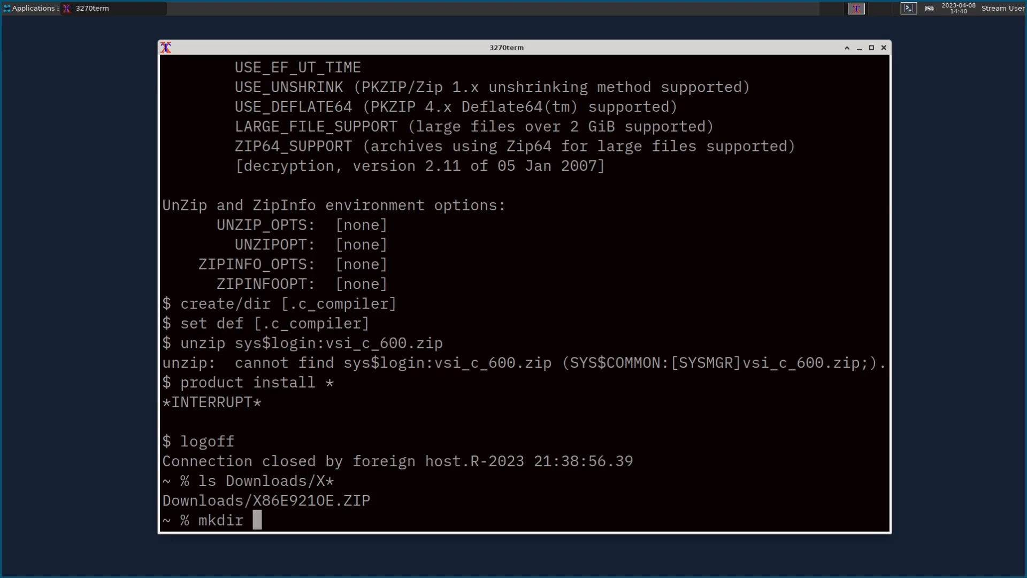
{"action": "type", "text": "vms_vm"}
{"action": "key", "text": "Return"}
{"action": "type", "text": "cd"}
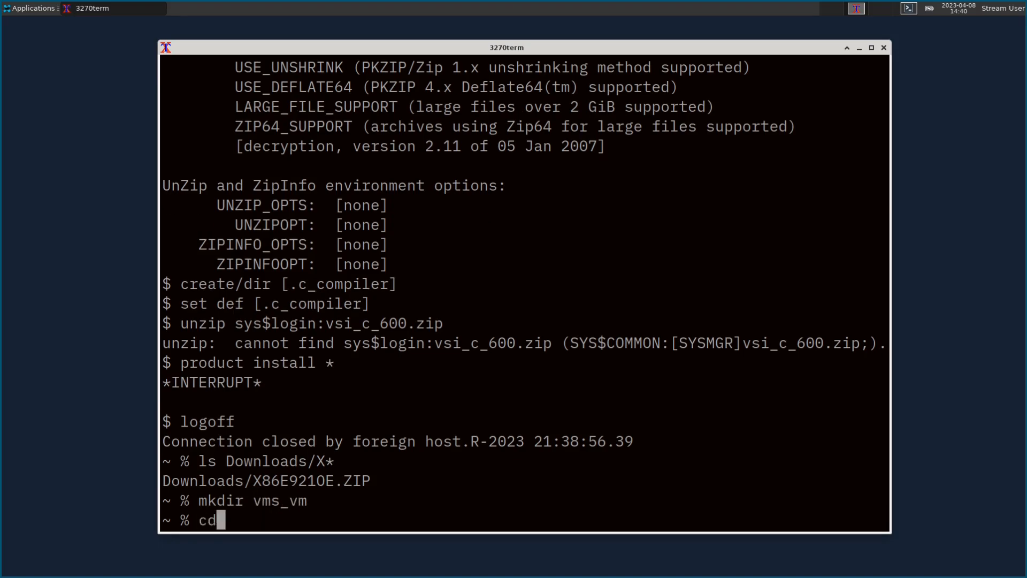
{"action": "type", "text": " $_"}
{"action": "key", "text": "Return"}
{"action": "type", "text": "unzip "}
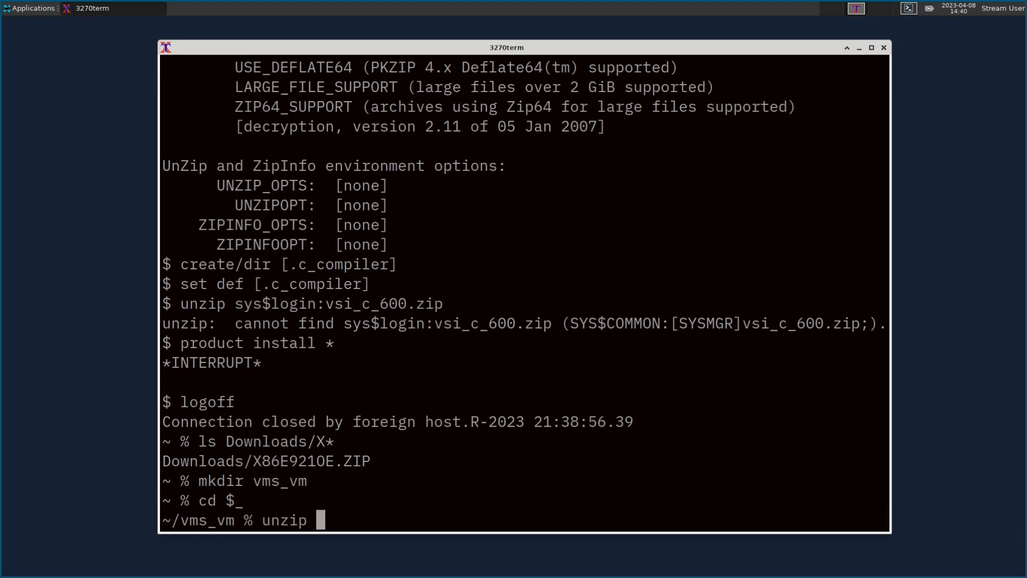
{"action": "type", "text": "~/Downloads/"}
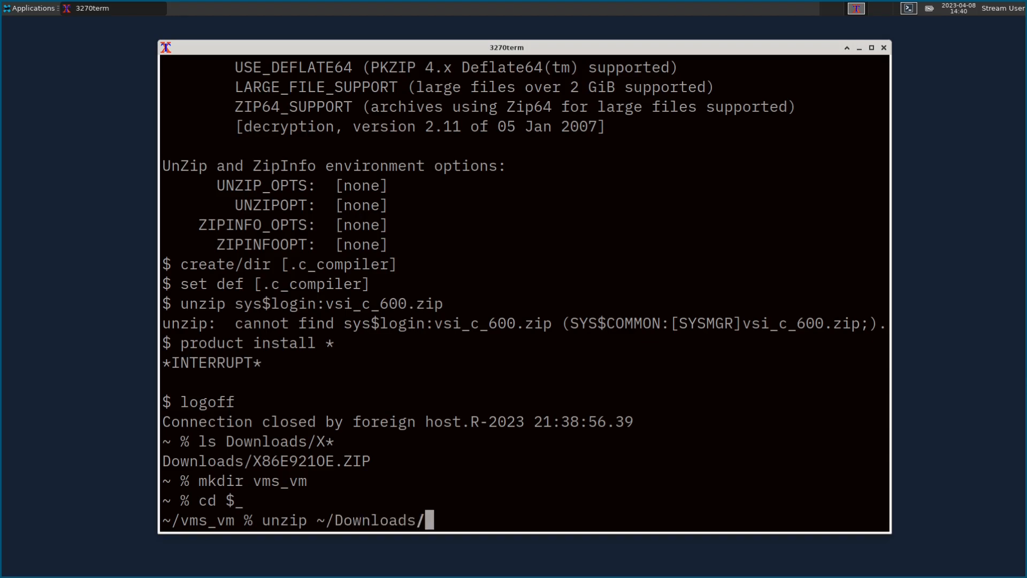
{"action": "type", "text": "X86E9210E.ZIP"}
{"action": "key", "text": "Return"}
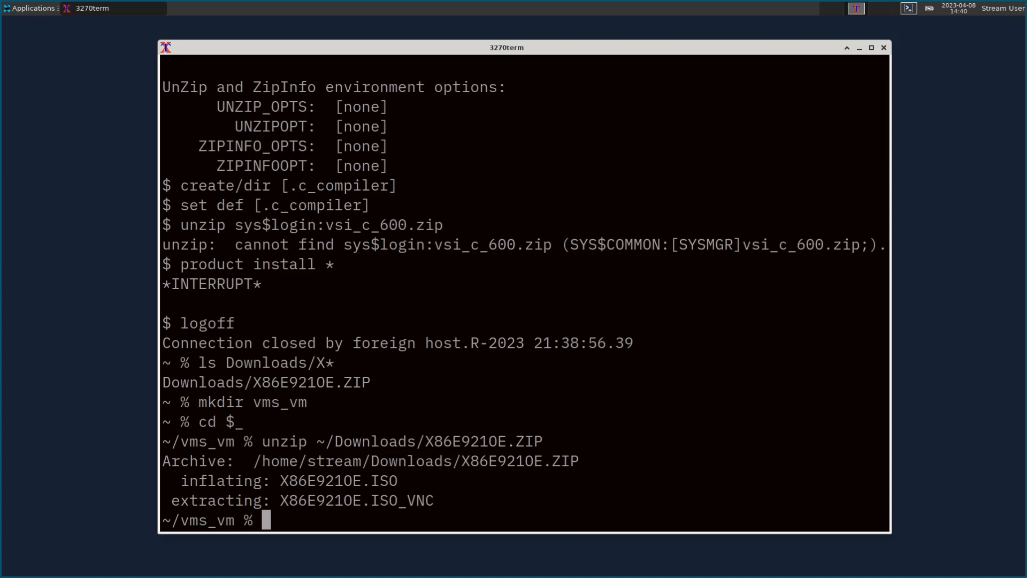
{"action": "type", "text": "ls"}
{"action": "key", "text": "Return"}
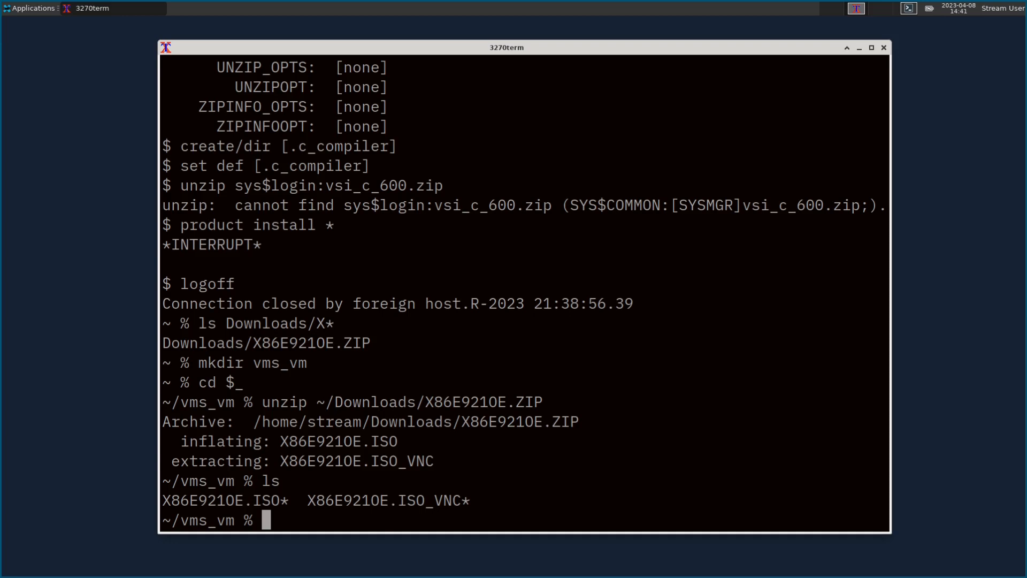
Step: Remove execute permission from all extracted files with chmod -x *
{"action": "type", "text": "xhm"}
{"action": "key", "text": "BackSpace"}
{"action": "key", "text": "BackSpace"}
{"action": "key", "text": "BackSpace"}
{"action": "type", "text": "chmod "}
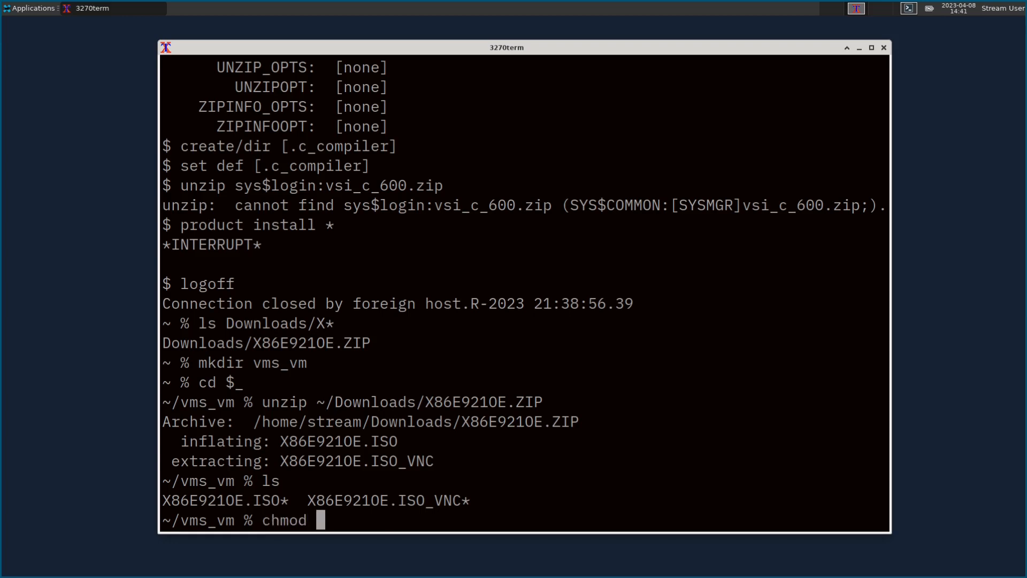
{"action": "type", "text": "-x *"}
{"action": "key", "text": "Return"}
Step: Delete X86E921OE.ISO_VNC and list the remaining files
{"action": "type", "text": "rm"}
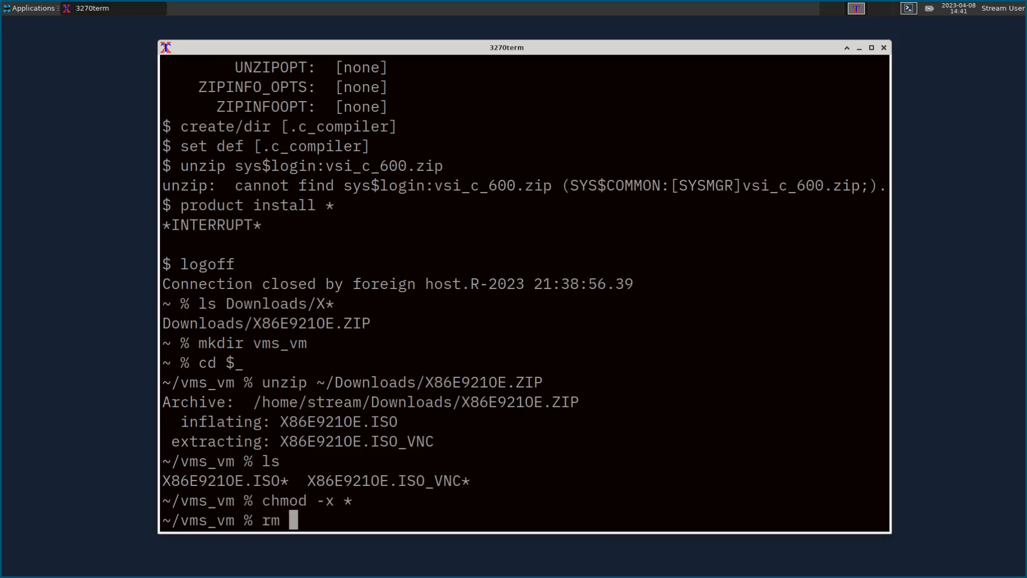
{"action": "left_click_drag", "start_coordinate": [308, 482], "coordinate": [463, 480]}
{"action": "middle_click", "coordinate": [463, 480]}
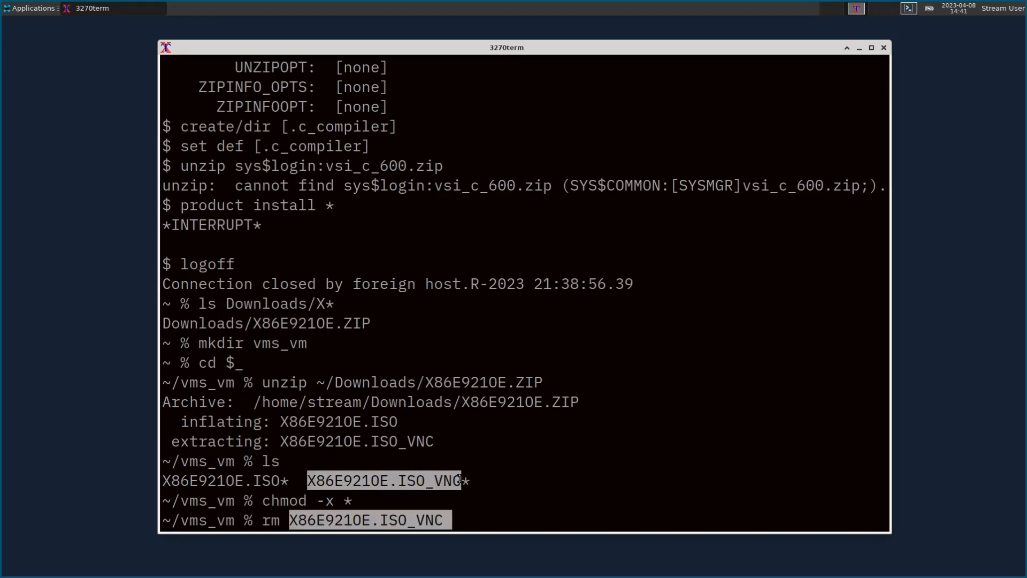
{"action": "key", "text": "Return"}
{"action": "type", "text": "ls"}
{"action": "key", "text": "Return"}
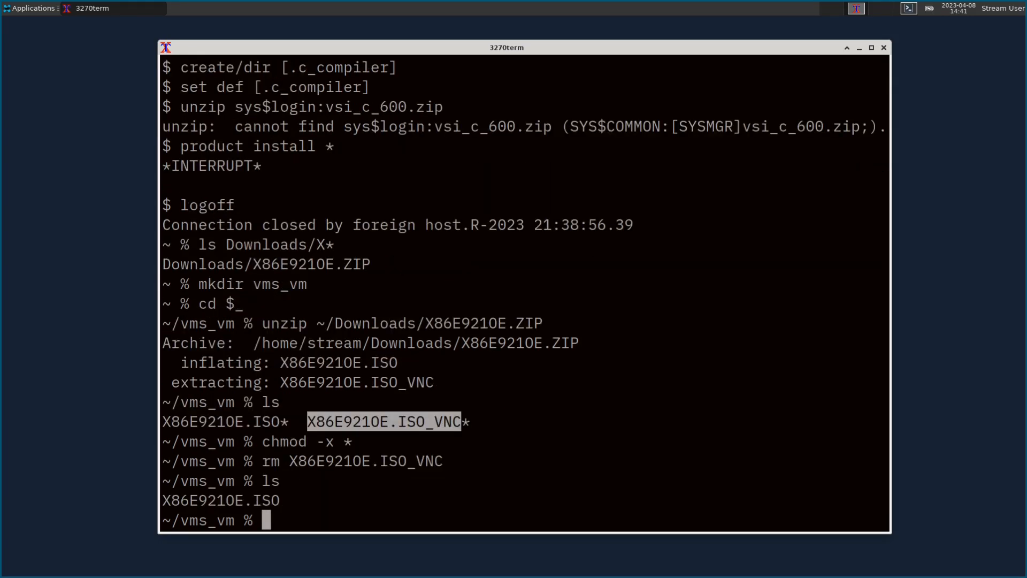
{"action": "double_click", "coordinate": [259, 499]}
{"action": "left_click_drag", "start_coordinate": [259, 498], "coordinate": [366, 477]}
{"action": "left_click", "coordinate": [352, 499]}
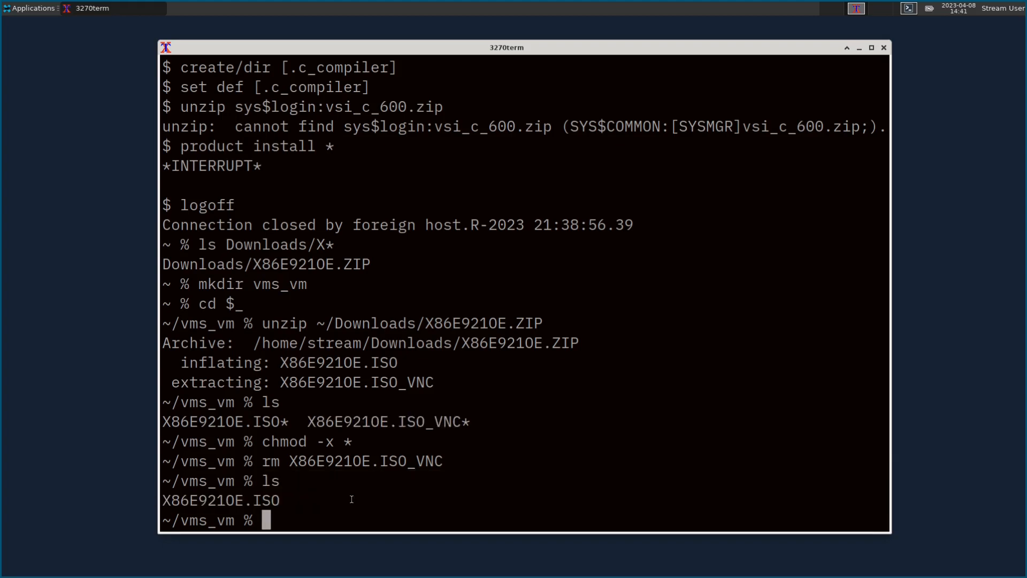
Step: Create a 72G hd1.img disk with qemu-img and check it with ls -l
{"action": "type", "text": "qemu-img create "}
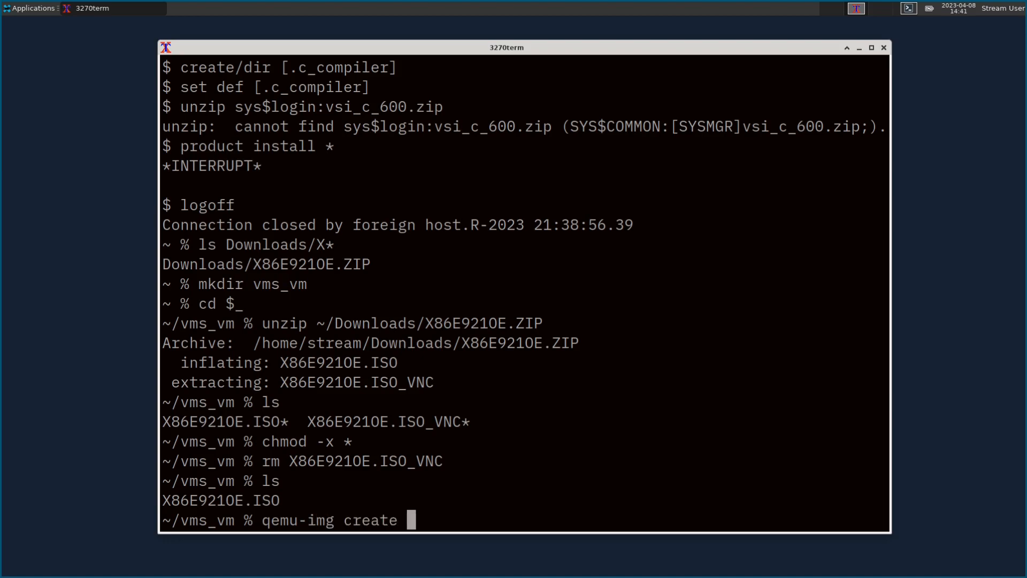
{"action": "type", "text": "hd1.img "}
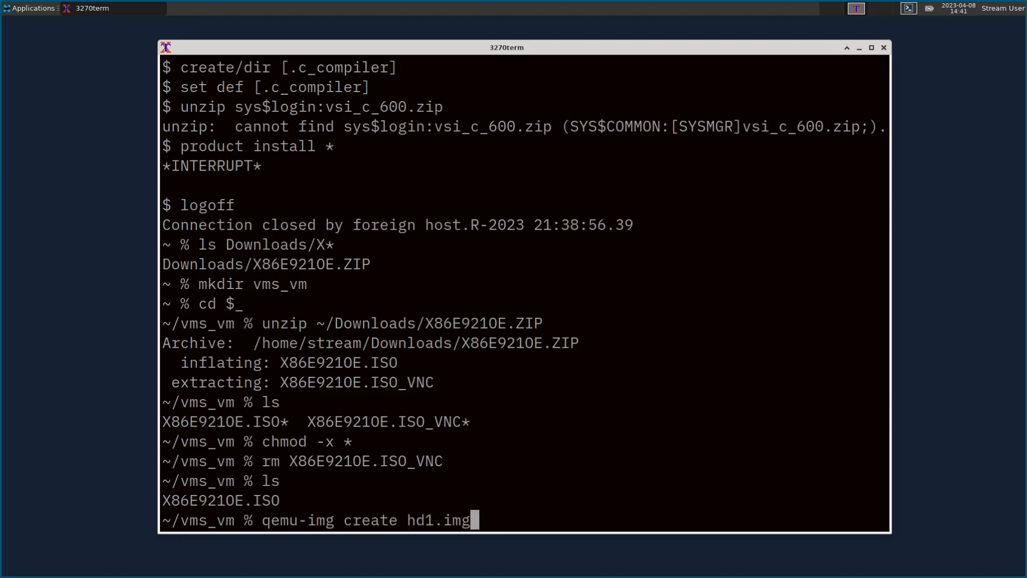
{"action": "type", "text": "72G"}
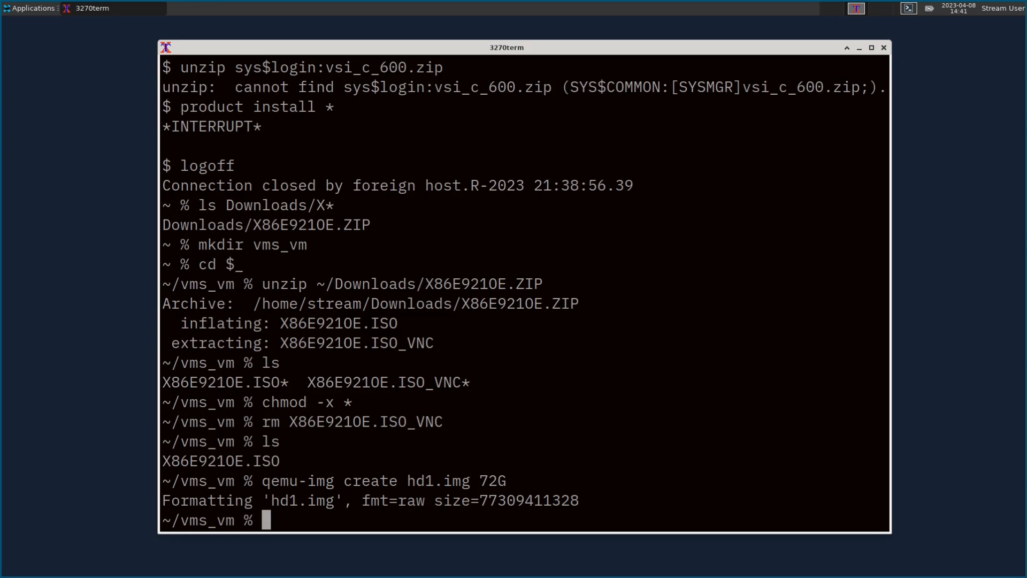
{"action": "type", "text": "ls -l"}
{"action": "key", "text": "Return"}
{"action": "left_click_drag", "start_coordinate": [702, 484], "coordinate": [617, 480]}
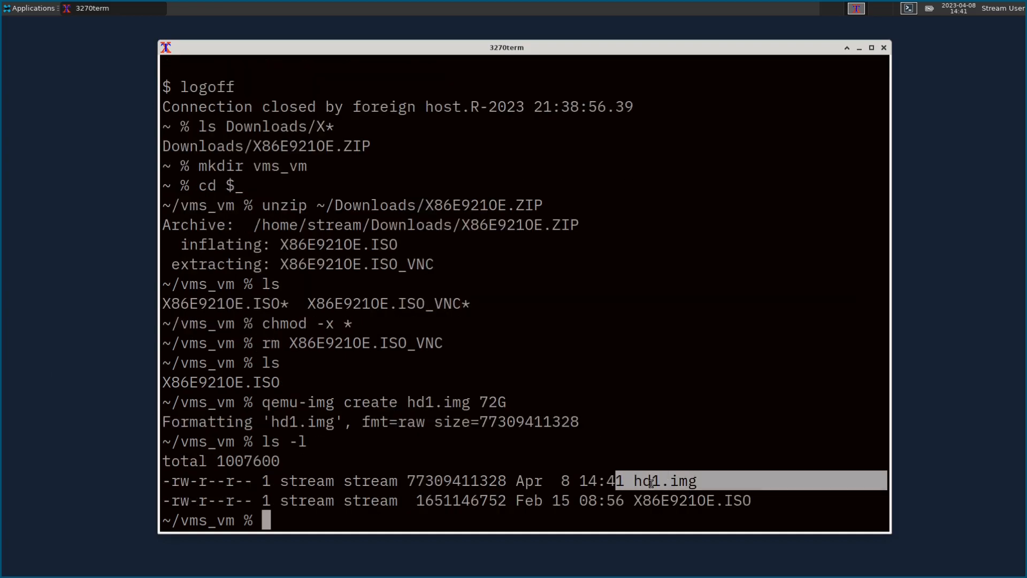
{"action": "left_click_drag", "start_coordinate": [769, 498], "coordinate": [616, 500]}
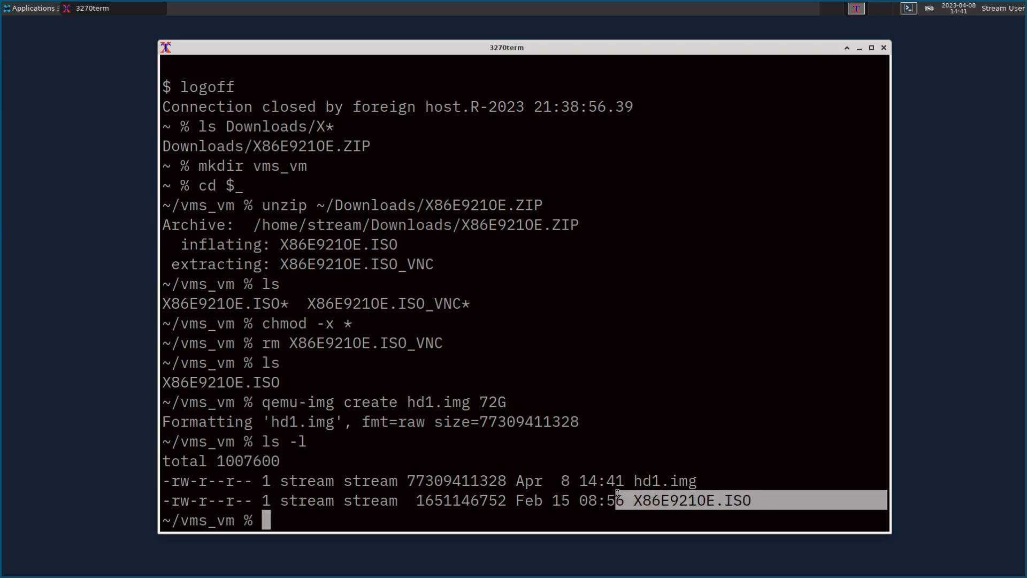
{"action": "left_click", "coordinate": [618, 493]}
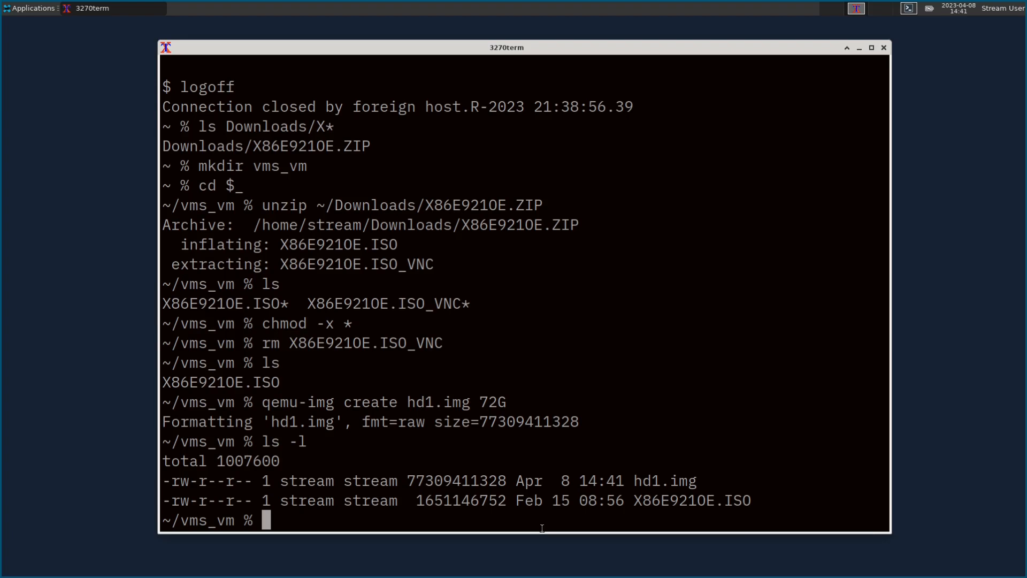
Step: Open a new start.sh in Vim and write the #!/bin/sh line
{"action": "type", "text": "vim start.sh"}
{"action": "key", "text": "Return"}
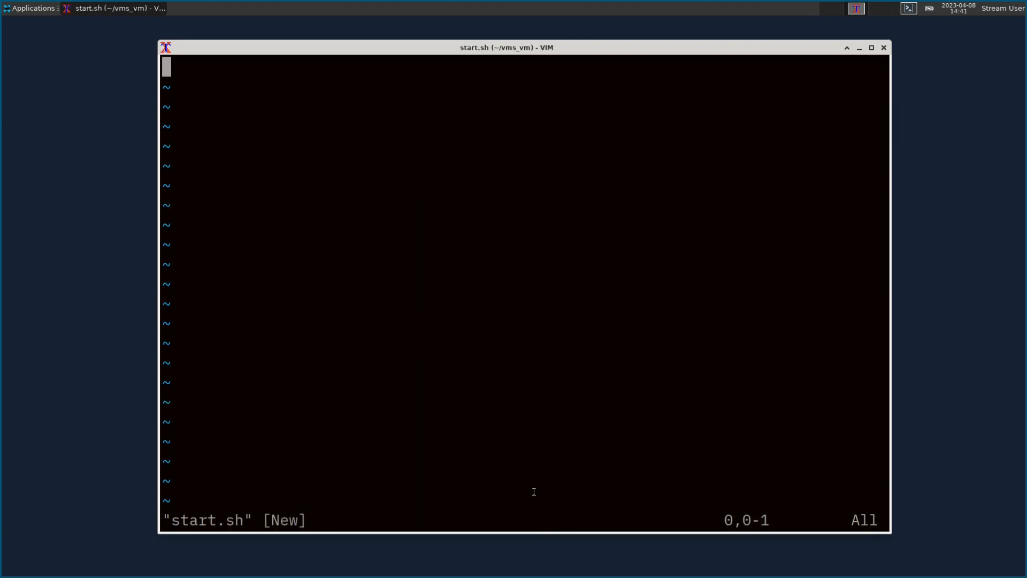
{"action": "type", "text": "i#!/bin/sh"}
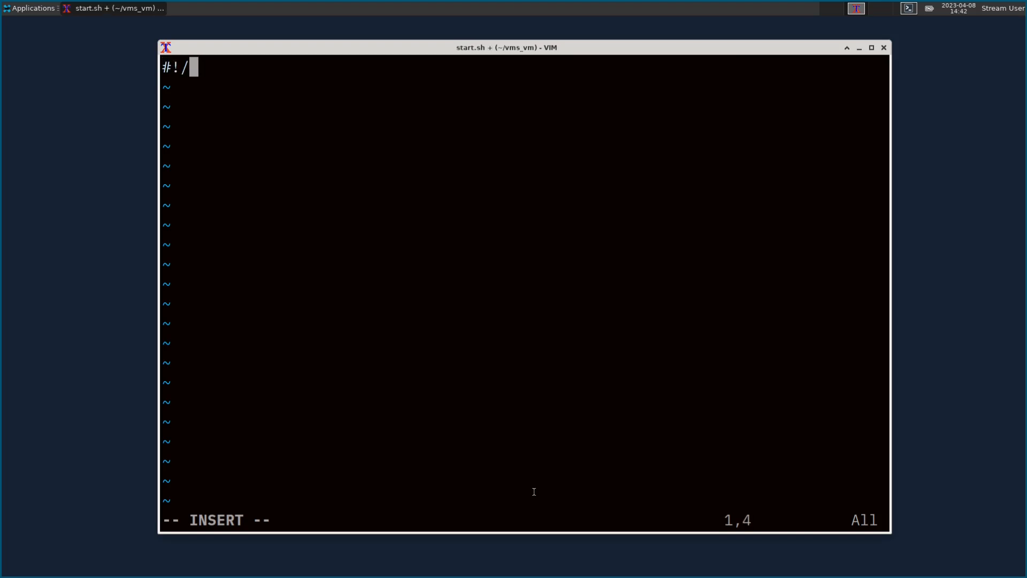
{"action": "key", "text": "Return"}
{"action": "type", "text": "#"}
{"action": "key", "text": "Return"}
{"action": "type", "text": "#"}
{"action": "key", "text": "BackSpace"}
{"action": "key", "text": "BackSpace"}
{"action": "key", "text": "BackSpace"}
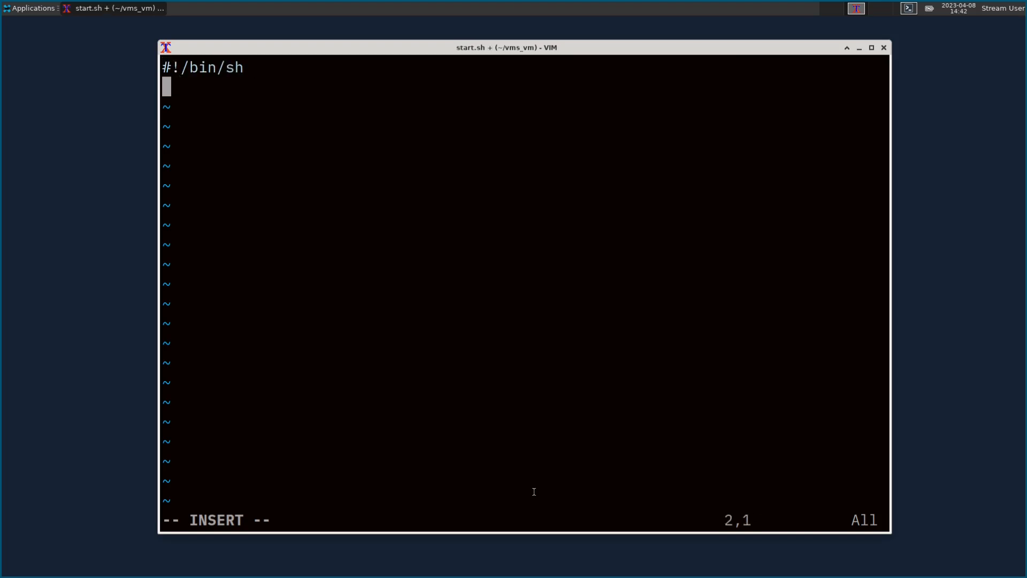
{"action": "key", "text": "Return"}
Step: Write qemu-system-x86_64 with -machine type=q35,accel=kvm, -cpu host, -smp 2, -m 16G, then begin -bios
{"action": "type", "text": "qemu-"}
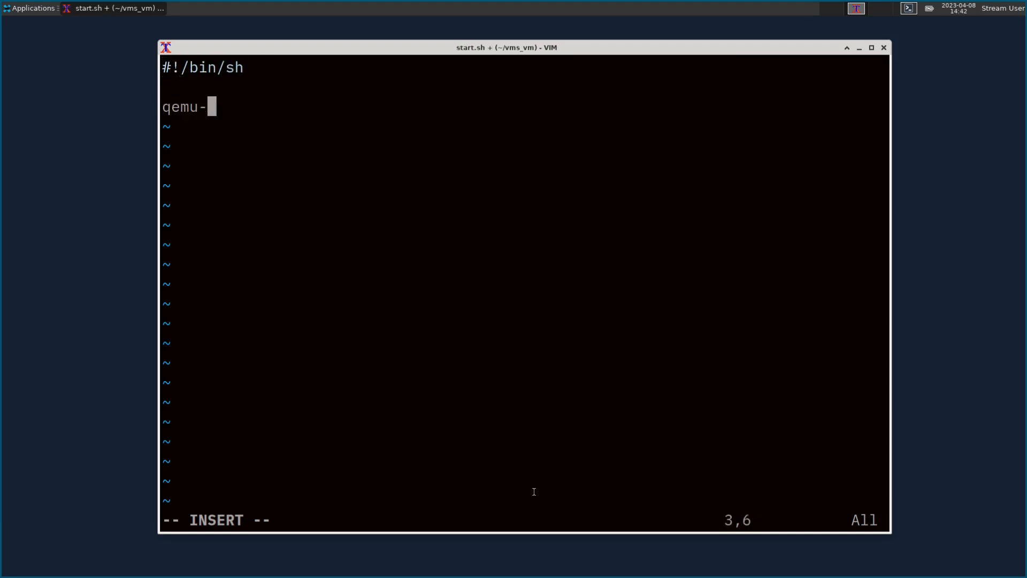
{"action": "type", "text": "system-x8"}
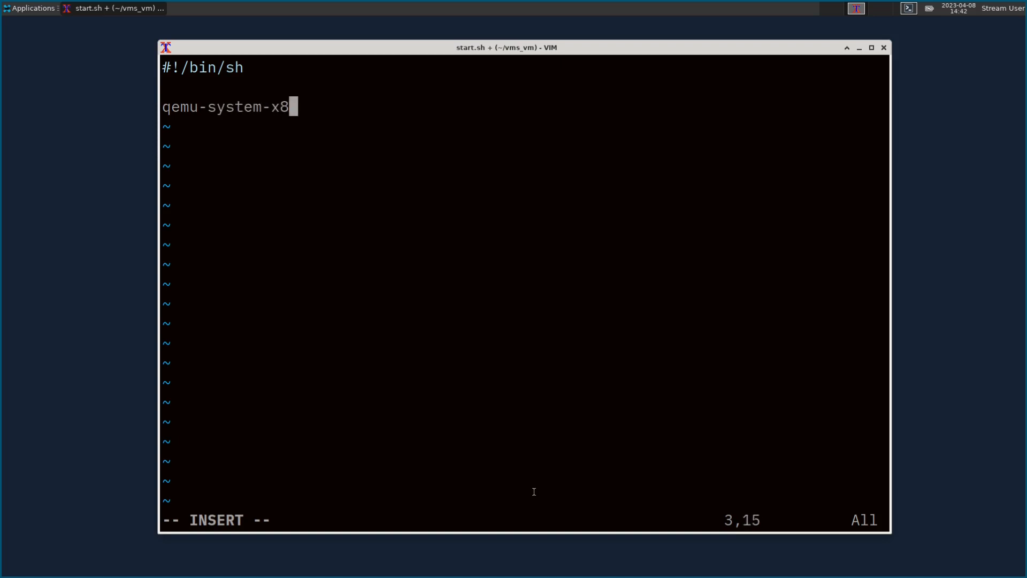
{"action": "type", "text": "6_64 \\"}
{"action": "key", "text": "Return"}
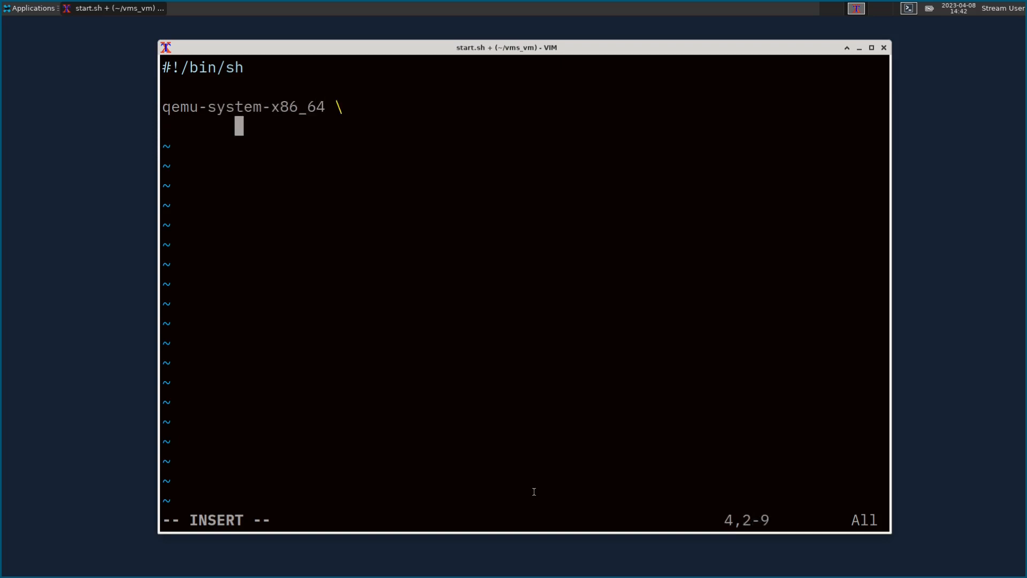
{"action": "type", "text": "-m"}
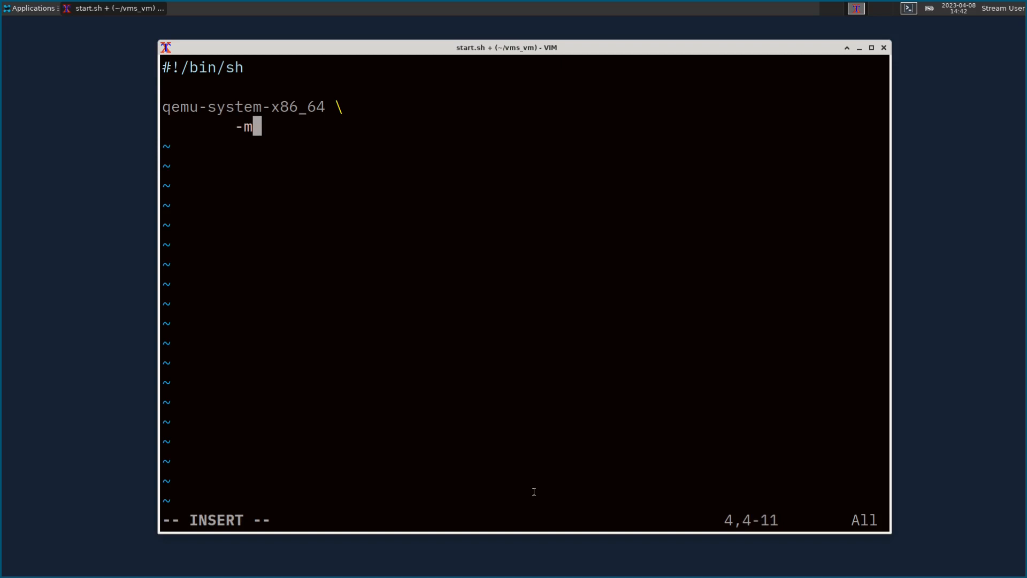
{"action": "type", "text": "achine type=q"}
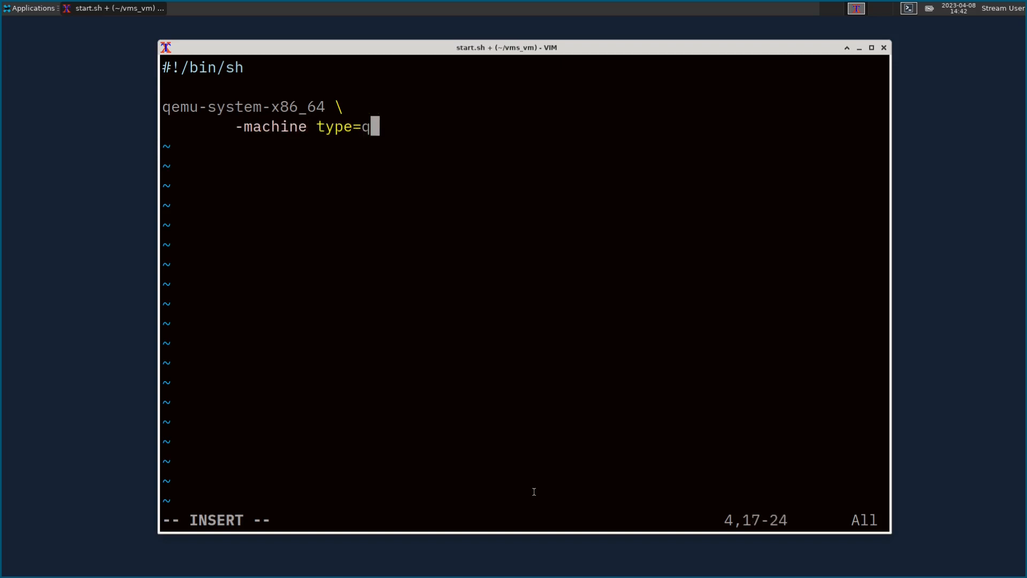
{"action": "type", "text": "35,accel"}
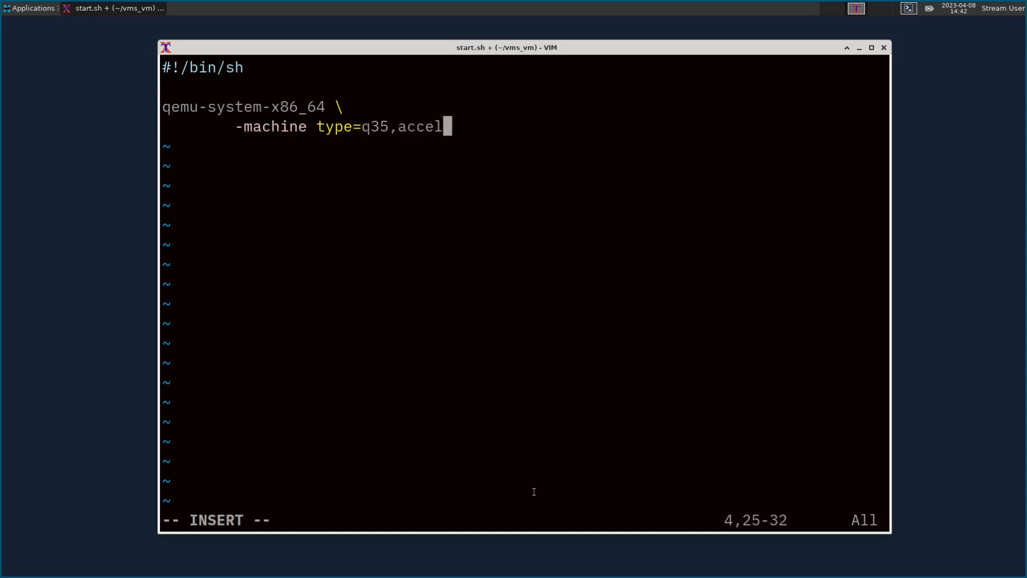
{"action": "type", "text": "=kvm \\"}
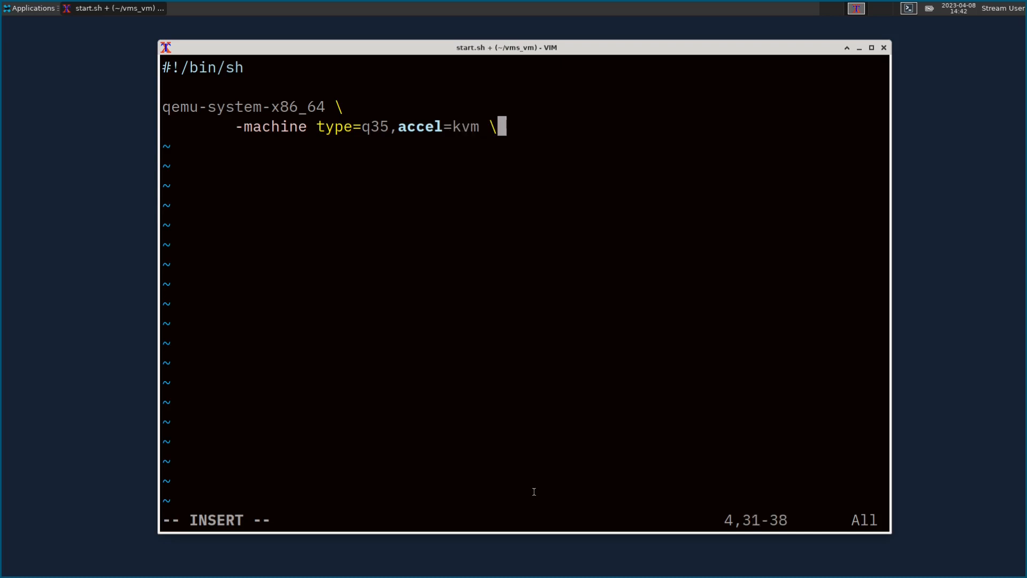
{"action": "key", "text": "Return"}
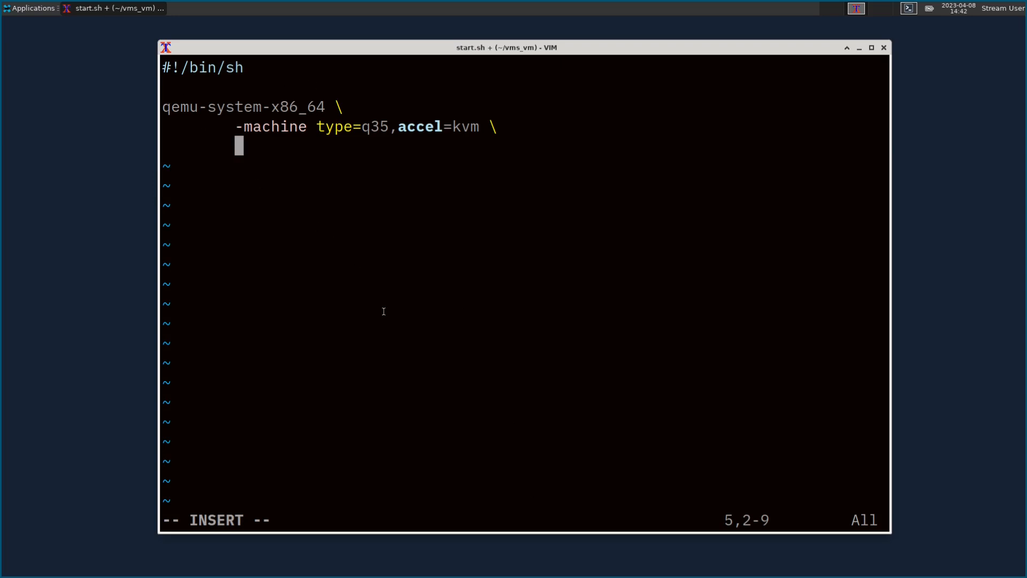
{"action": "type", "text": "-cpu host \\"}
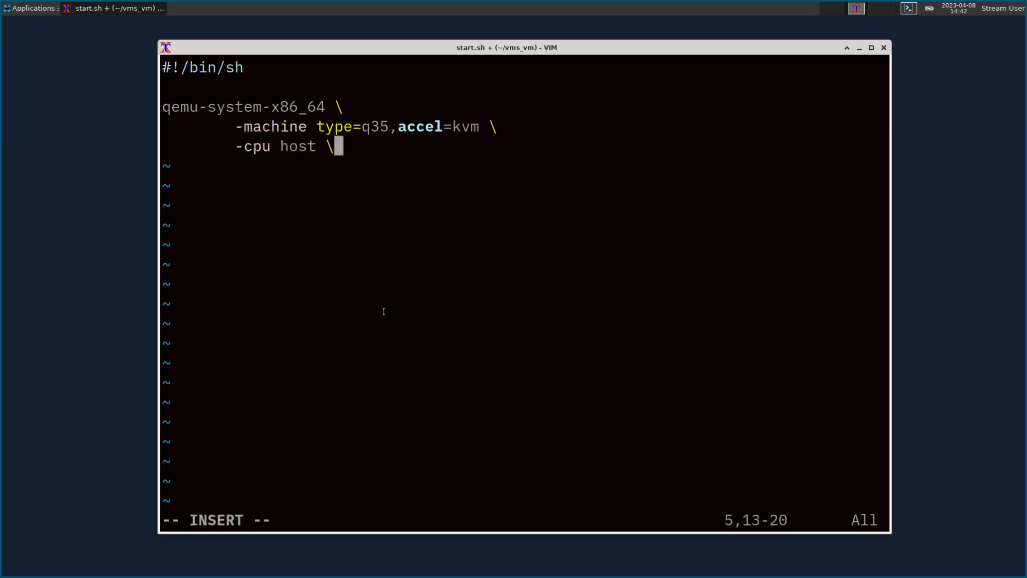
{"action": "key", "text": "Return"}
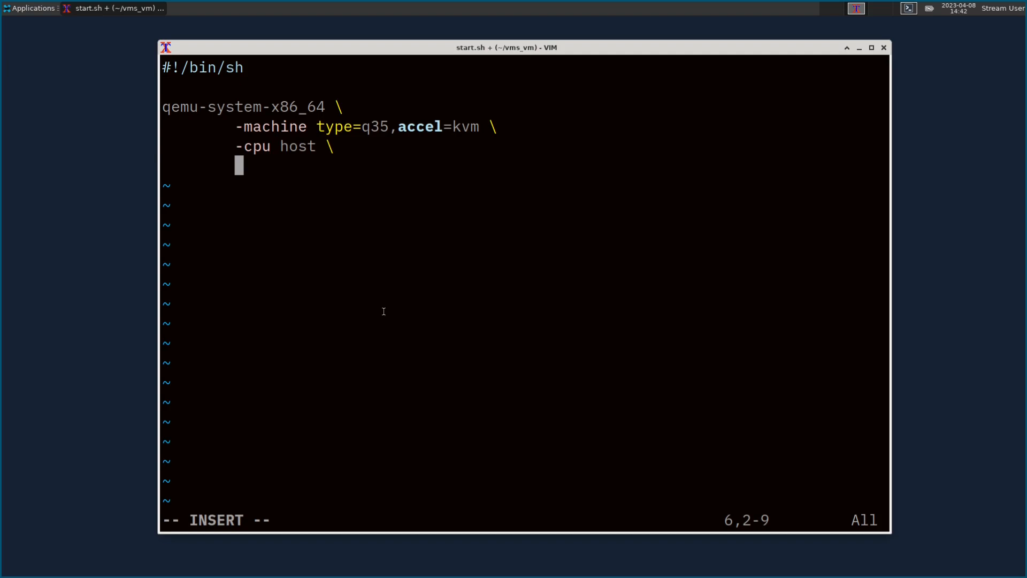
{"action": "type", "text": "-smp 2 \\"}
{"action": "key", "text": "Return"}
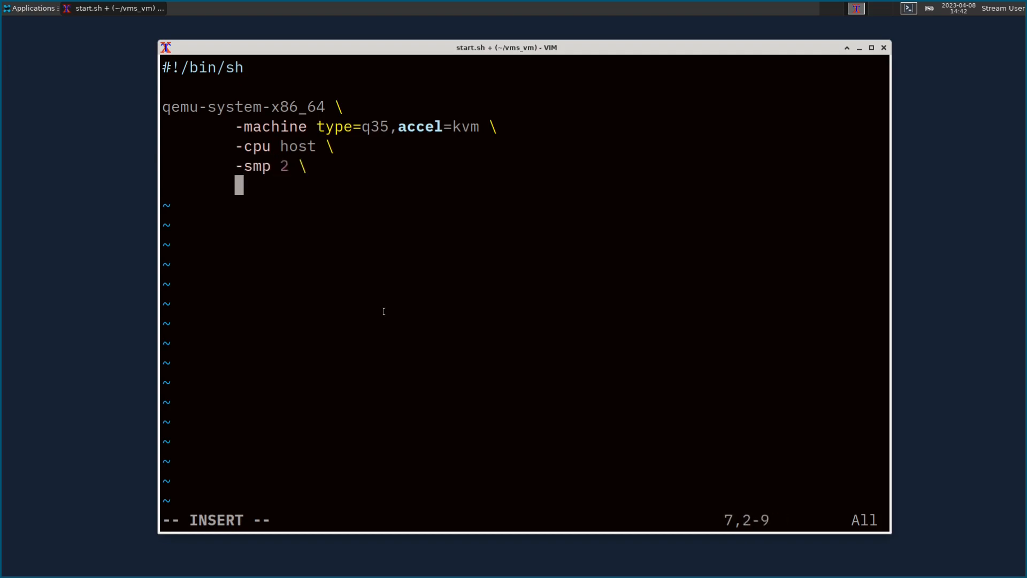
{"action": "type", "text": "-m 16G"}
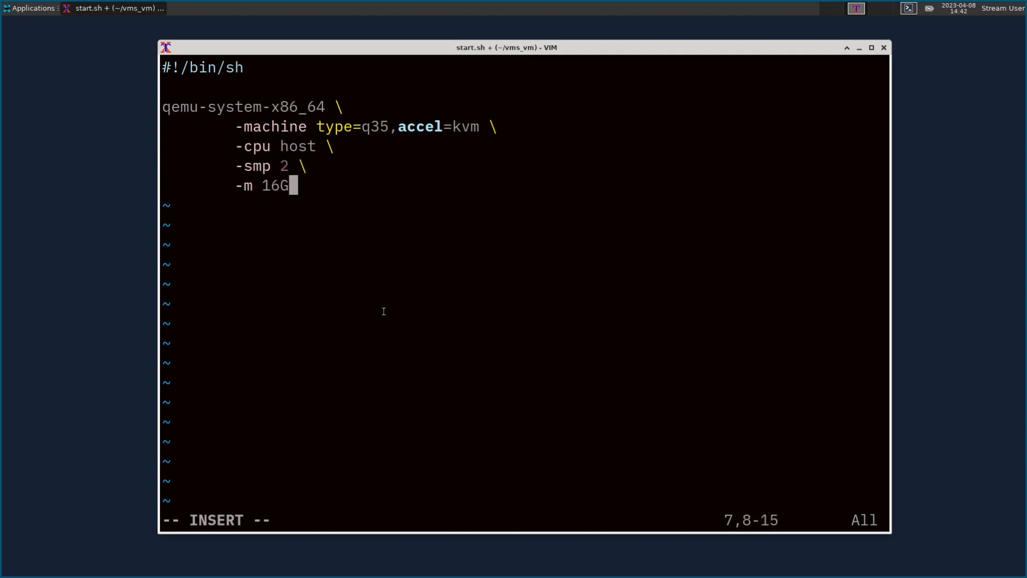
{"action": "type", "text": " \\"}
{"action": "key", "text": "Return"}
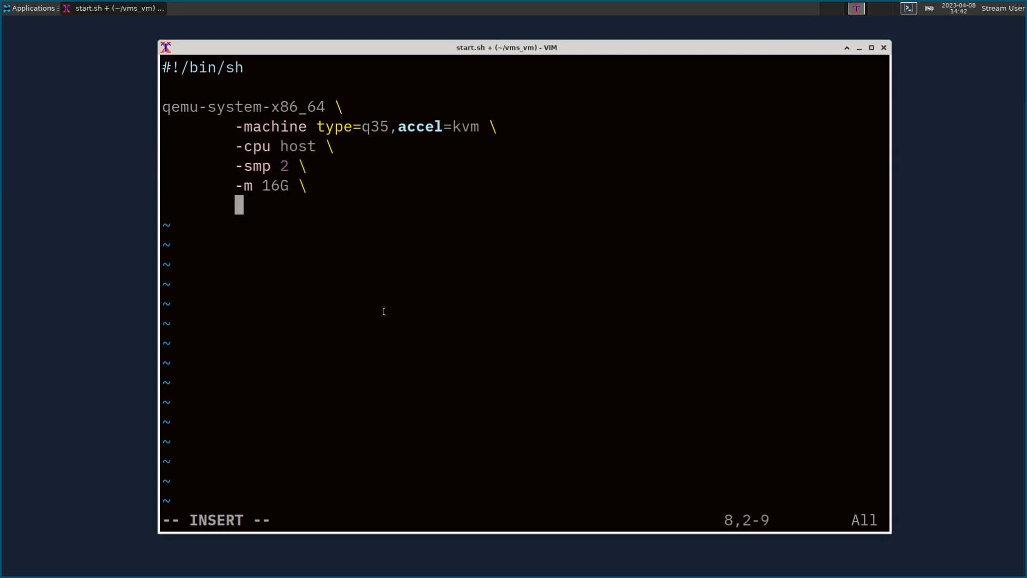
{"action": "type", "text": "-bios"}
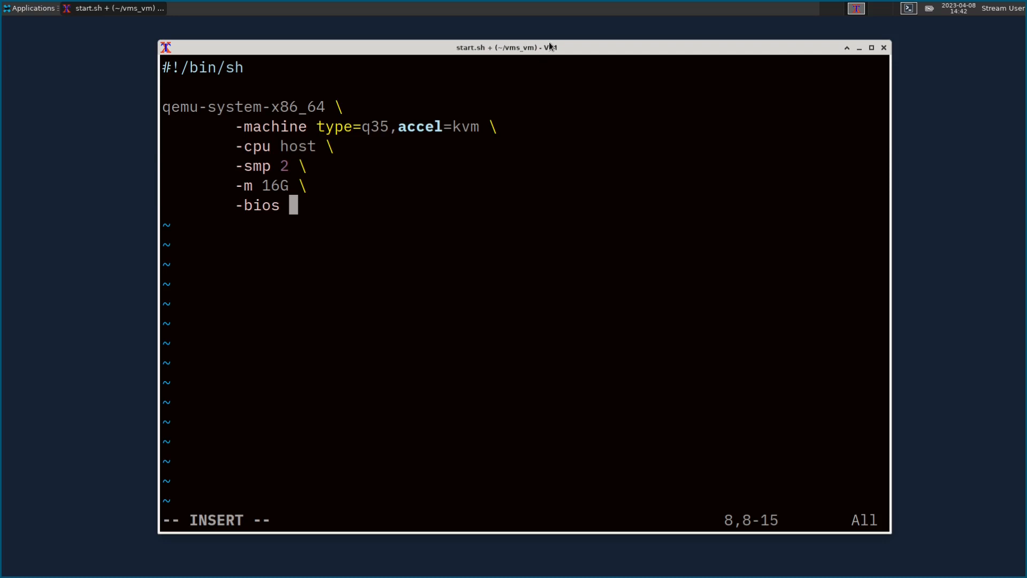
{"action": "left_click_drag", "start_coordinate": [549, 42], "coordinate": [419, 49]}
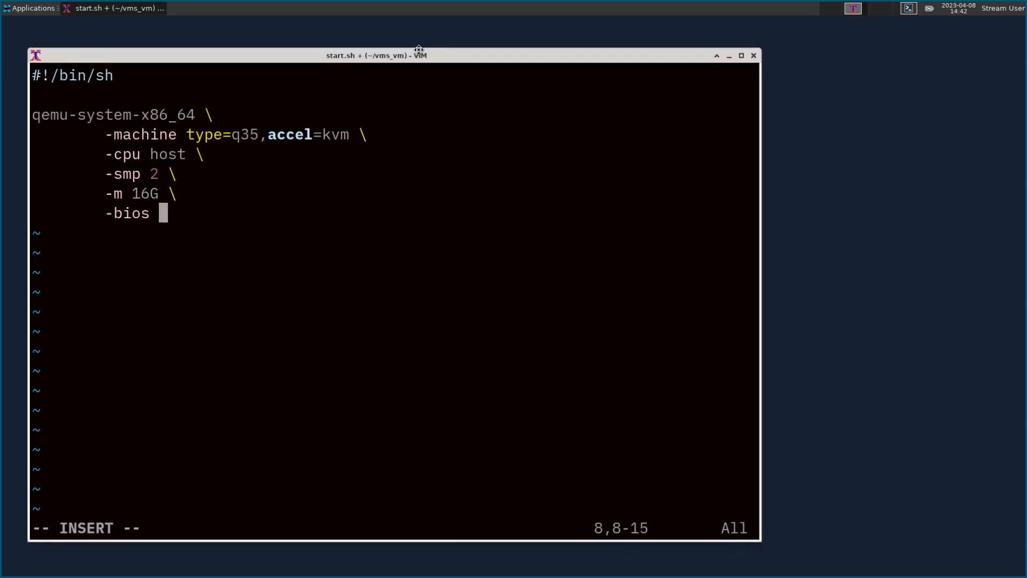
Step: Launch a second xterm (3270term) from the application launcher
{"action": "left_click", "coordinate": [30, 7]}
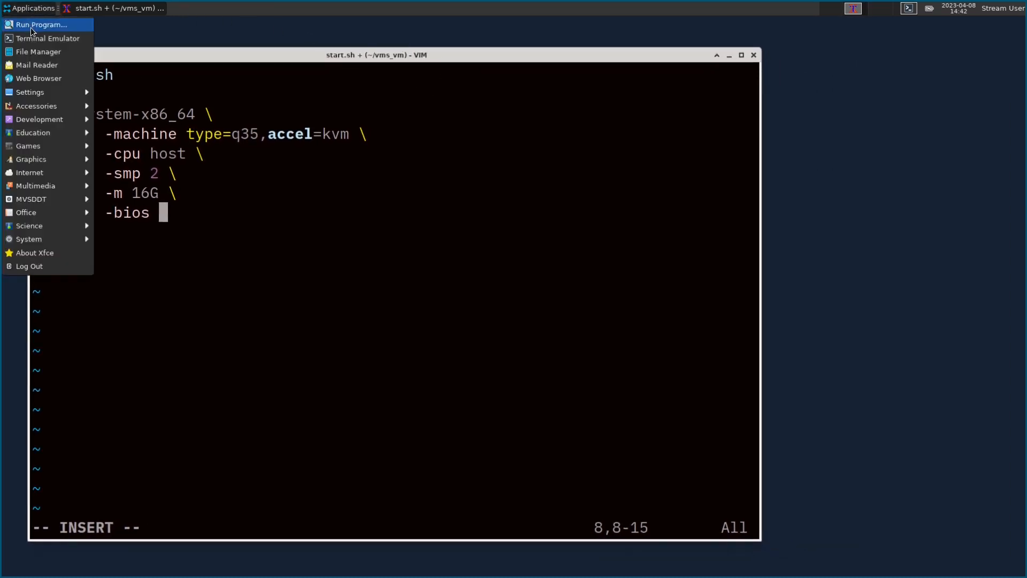
{"action": "left_click", "coordinate": [30, 25]}
{"action": "type", "text": "xterm"}
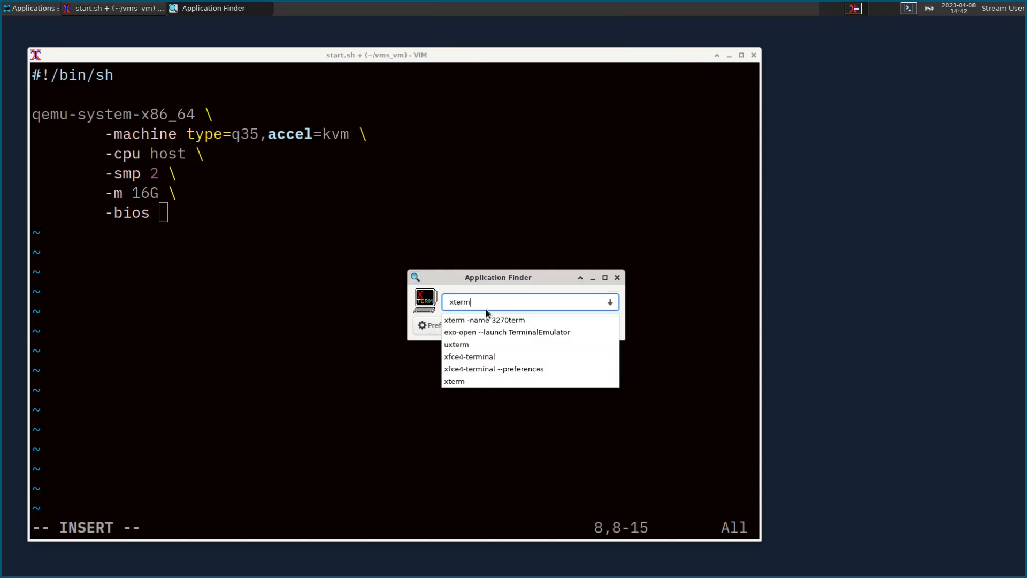
{"action": "left_click", "coordinate": [492, 320]}
{"action": "left_click", "coordinate": [555, 319]}
{"action": "left_click", "coordinate": [592, 328]}
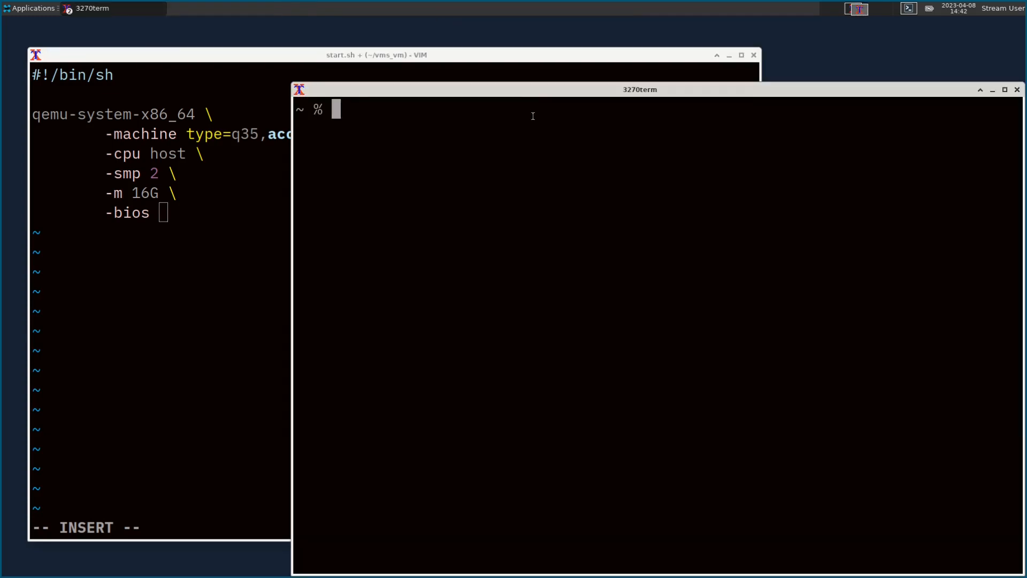
Step: Find OVMF.fd under /usr/share and select the /usr/share/edk2/x64/OVMF.fd path
{"action": "type", "text": "find "}
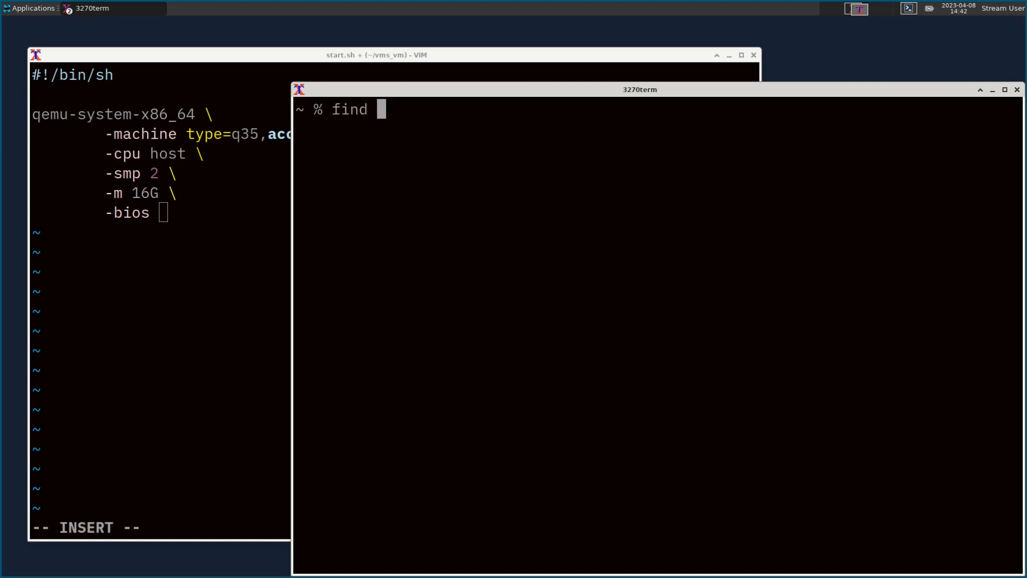
{"action": "type", "text": "/usr/share "}
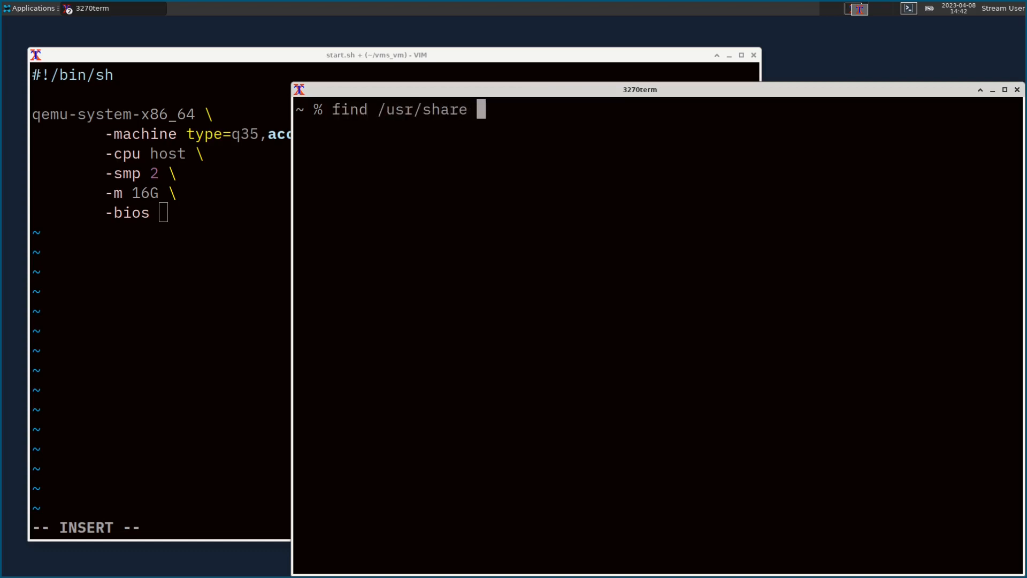
{"action": "type", "text": "-name "}
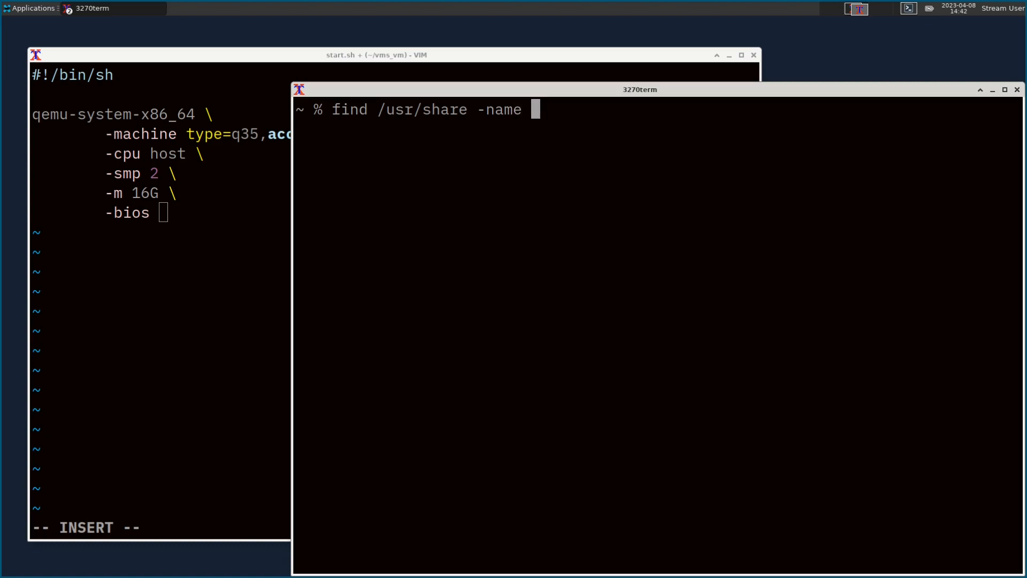
{"action": "type", "text": "OVMF."}
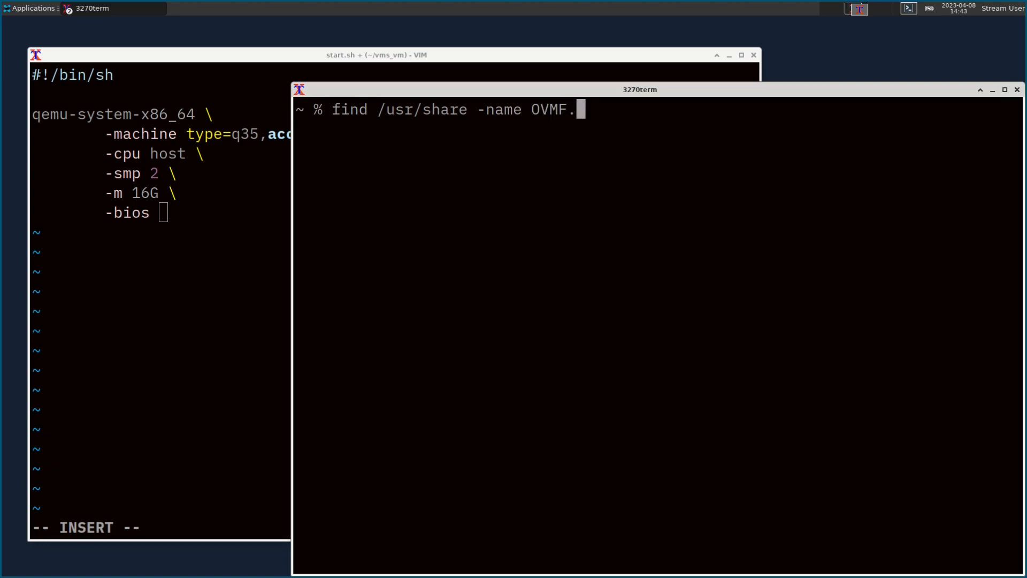
{"action": "type", "text": "fd"}
{"action": "key", "text": "Return"}
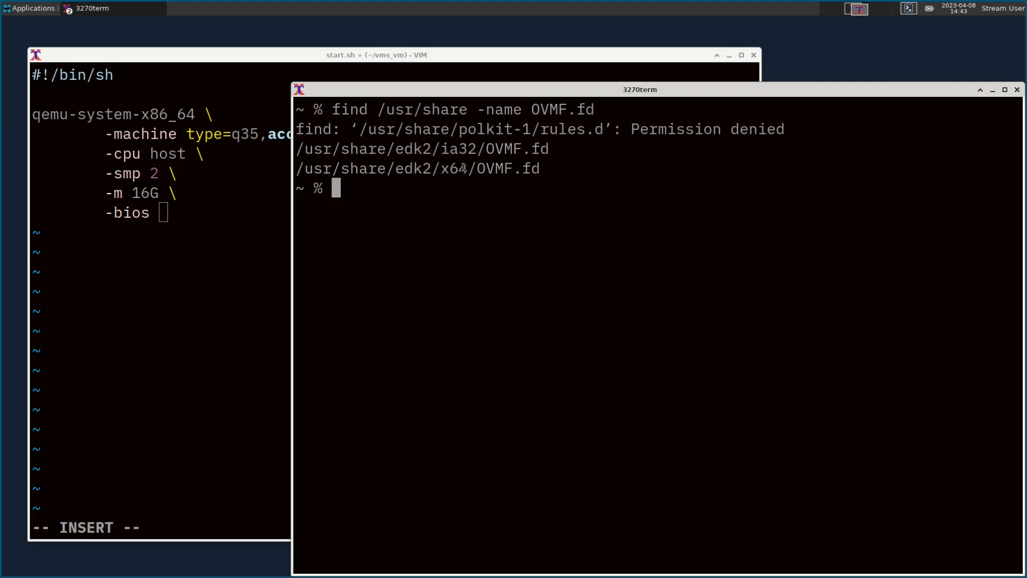
{"action": "left_click_drag", "start_coordinate": [548, 165], "coordinate": [296, 169]}
{"action": "key", "text": "ctrl+c"}
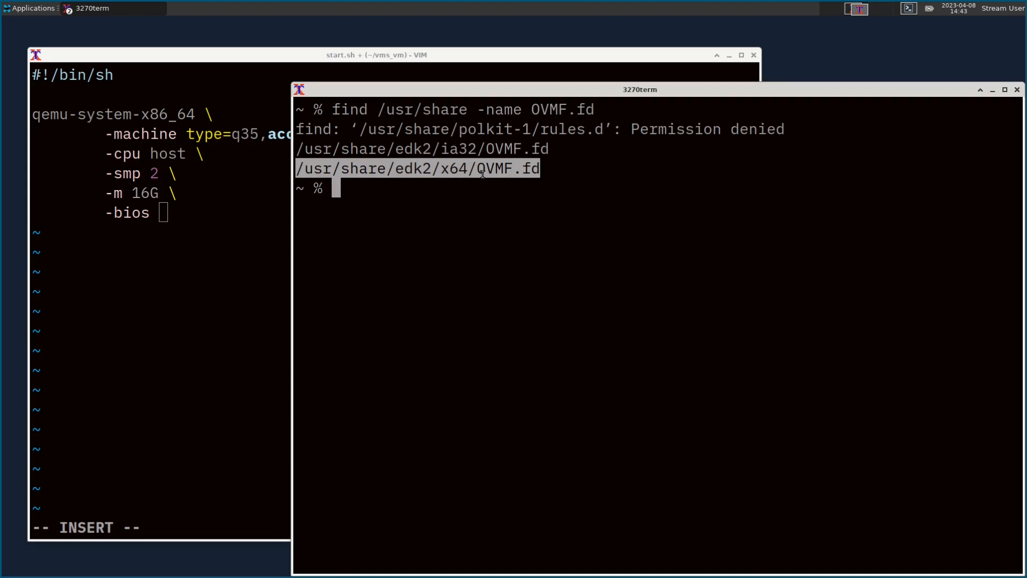
Step: Paste /usr/share/edk2/x64/OVMF.fd after -bios, add -serial pty, and begin the -cdrom option
{"action": "left_click", "coordinate": [200, 60]}
{"action": "middle_click", "coordinate": [259, 266]}
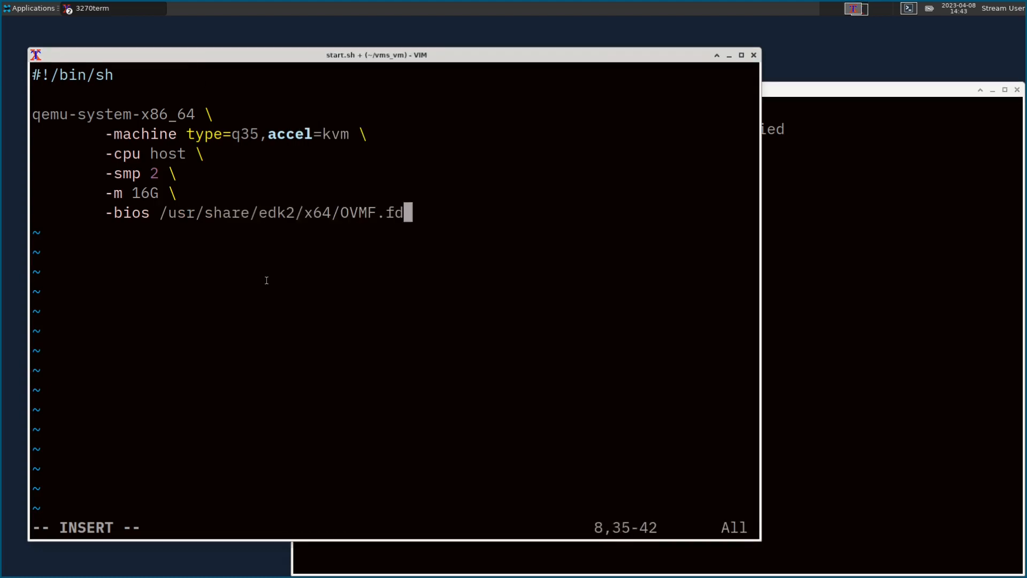
{"action": "type", "text": "\\"}
{"action": "key", "text": "Return"}
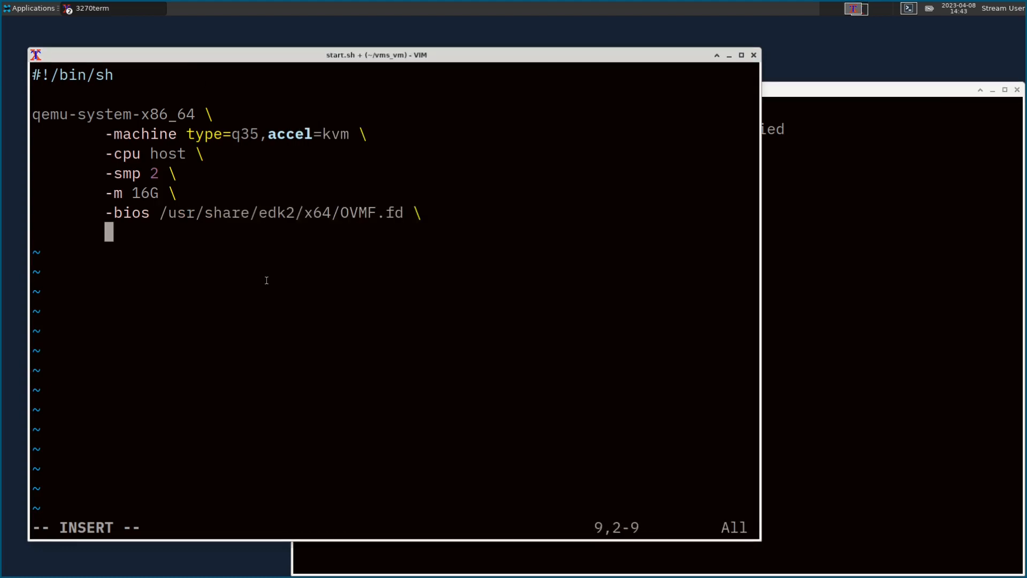
{"action": "type", "text": "-serial "}
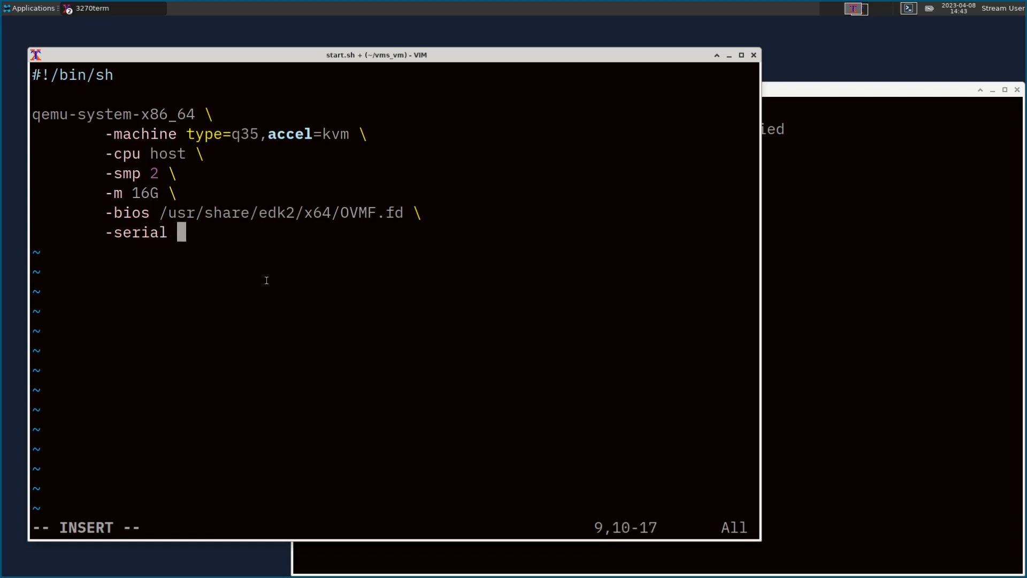
{"action": "type", "text": "pty \\"}
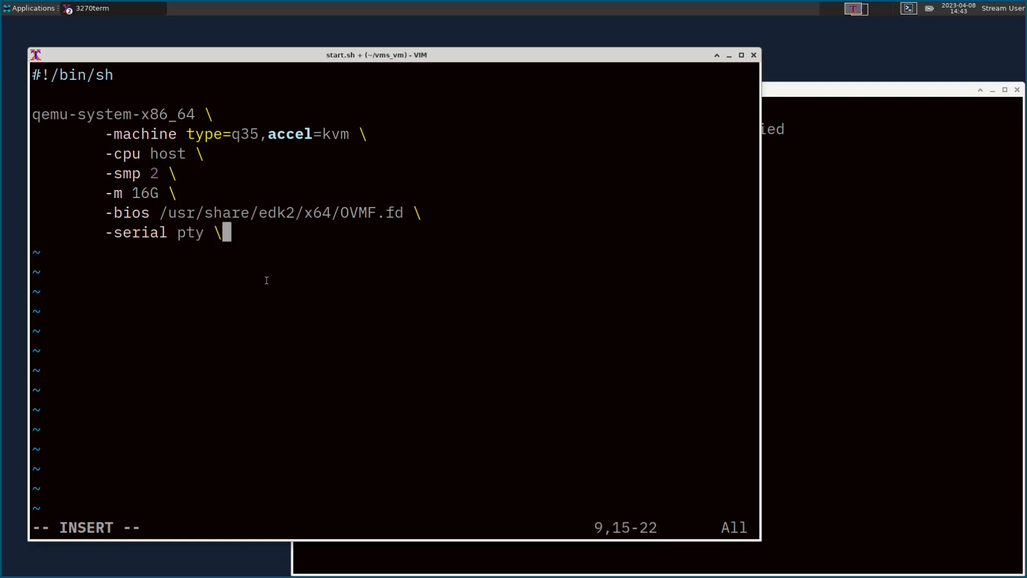
{"action": "key", "text": "Return"}
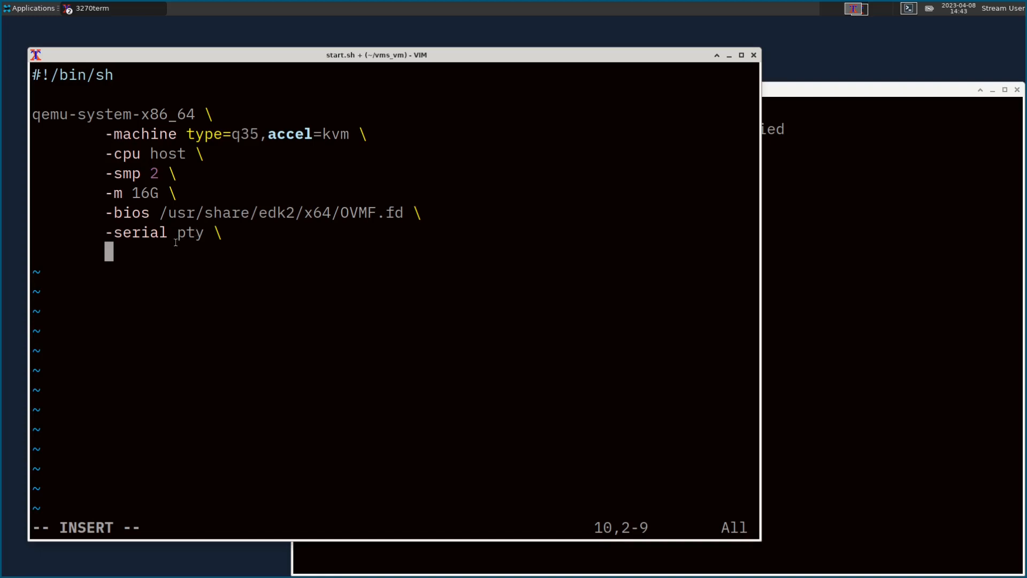
{"action": "type", "text": "-cdrom"}
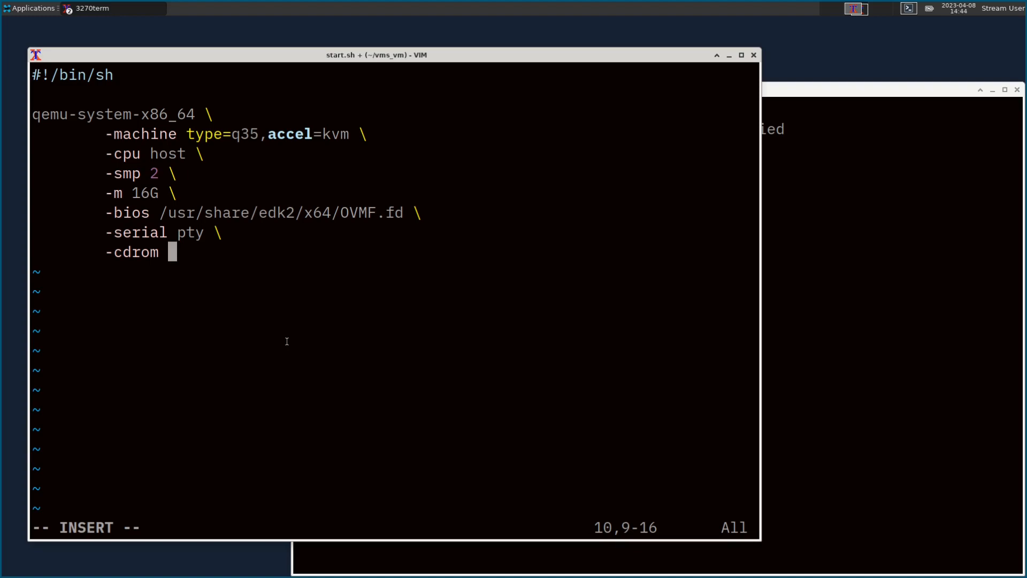
Step: List vms_vm in the shell and paste X86E9210E.ISO after -cdrom
{"action": "left_click", "coordinate": [865, 356]}
{"action": "type", "text": "cd "}
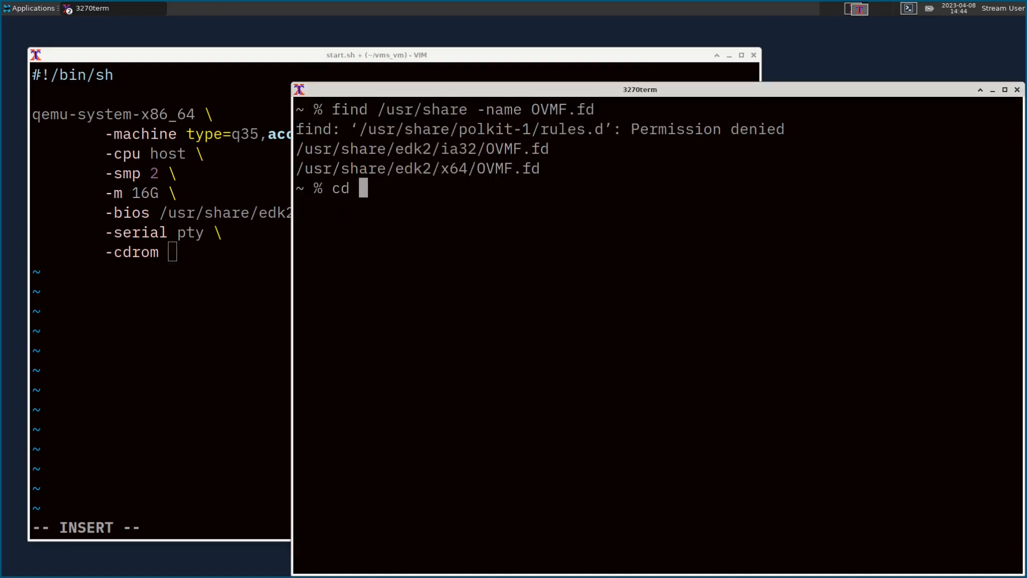
{"action": "type", "text": "vms"}
{"action": "key", "text": "Tab"}
{"action": "type", "text": "_vm"}
{"action": "key", "text": "Return"}
{"action": "type", "text": "ls"}
{"action": "key", "text": "Return"}
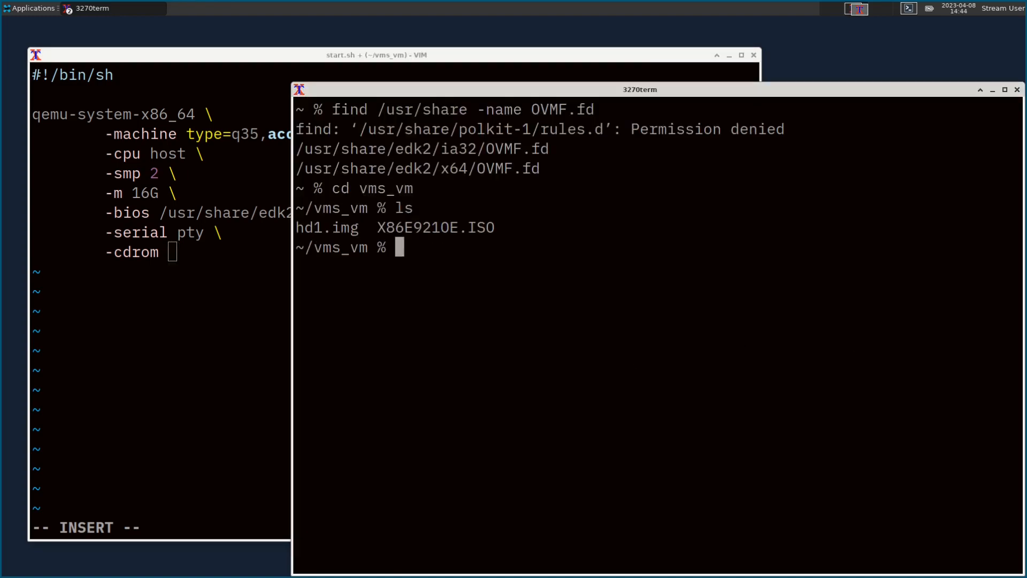
{"action": "double_click", "coordinate": [451, 227]}
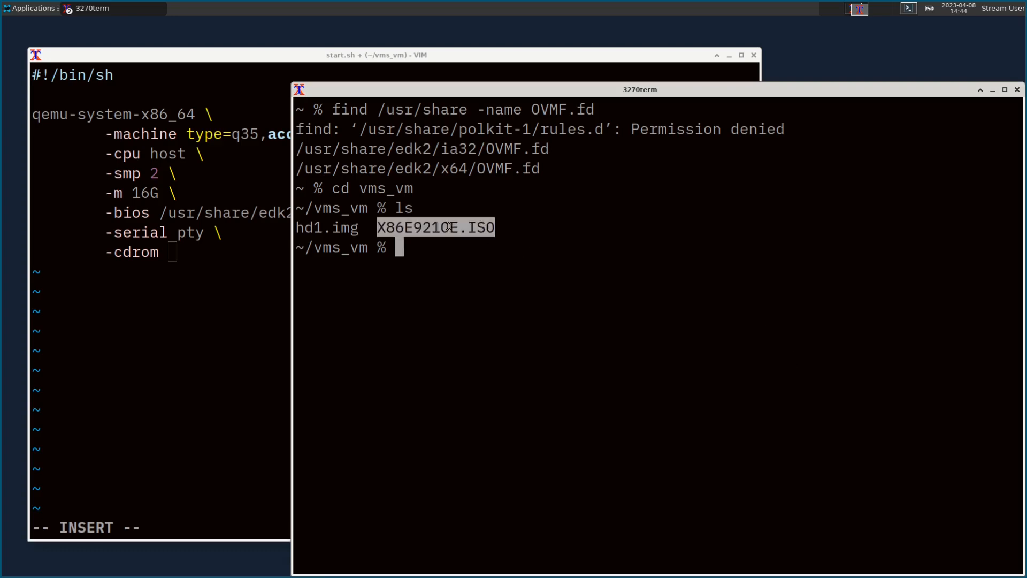
{"action": "middle_click", "coordinate": [206, 260]}
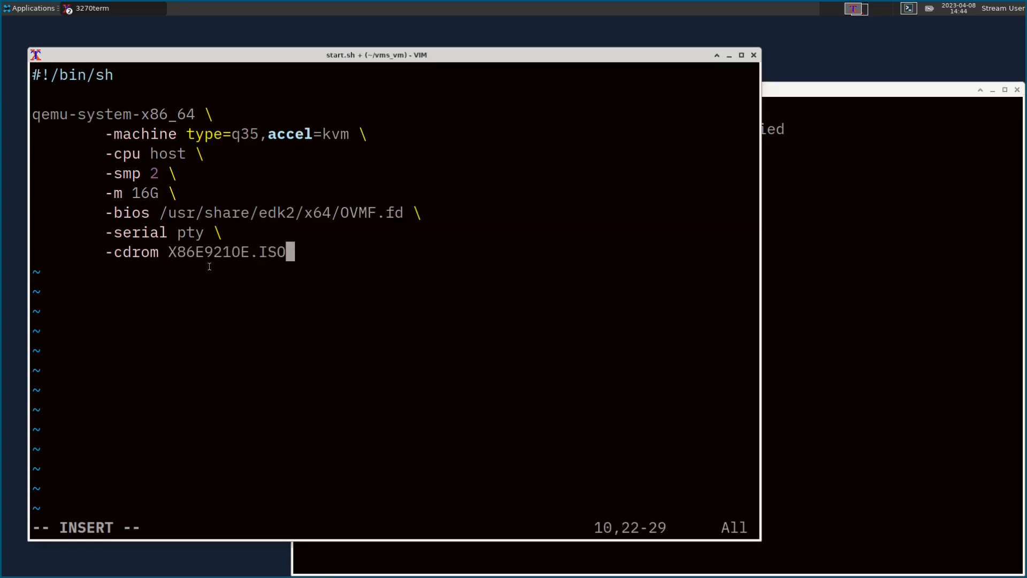
Step: Add the -drive file=hd1.img,index=0,media=disk,format=raw line
{"action": "type", "text": "\\"}
{"action": "key", "text": "Return"}
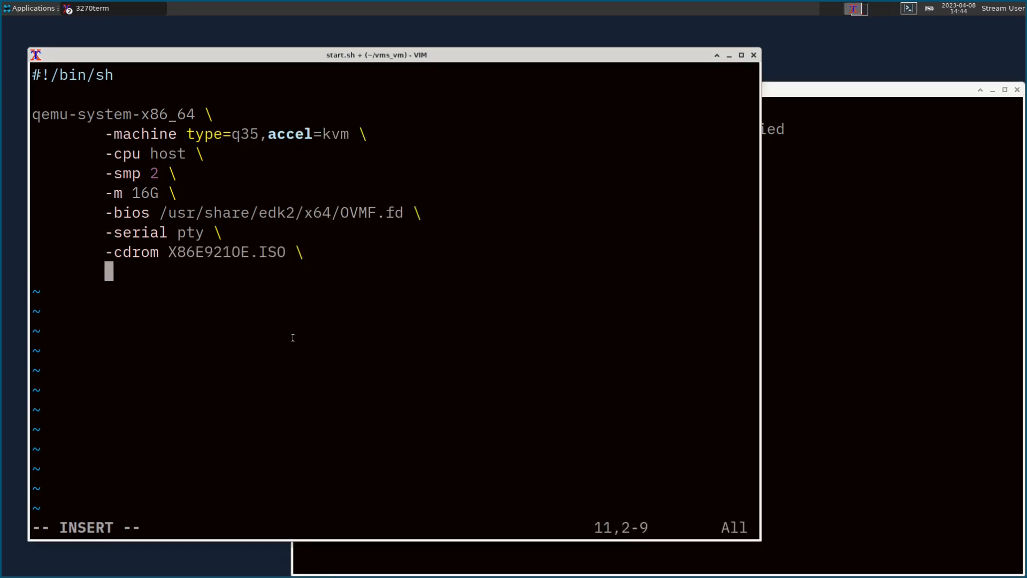
{"action": "type", "text": "-drive file="}
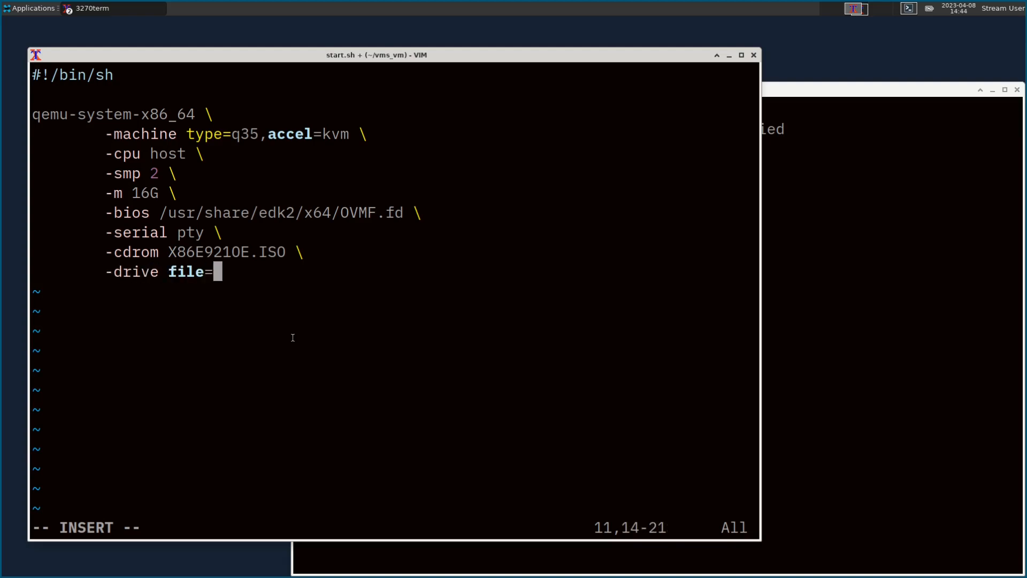
{"action": "type", "text": "hd1.img"}
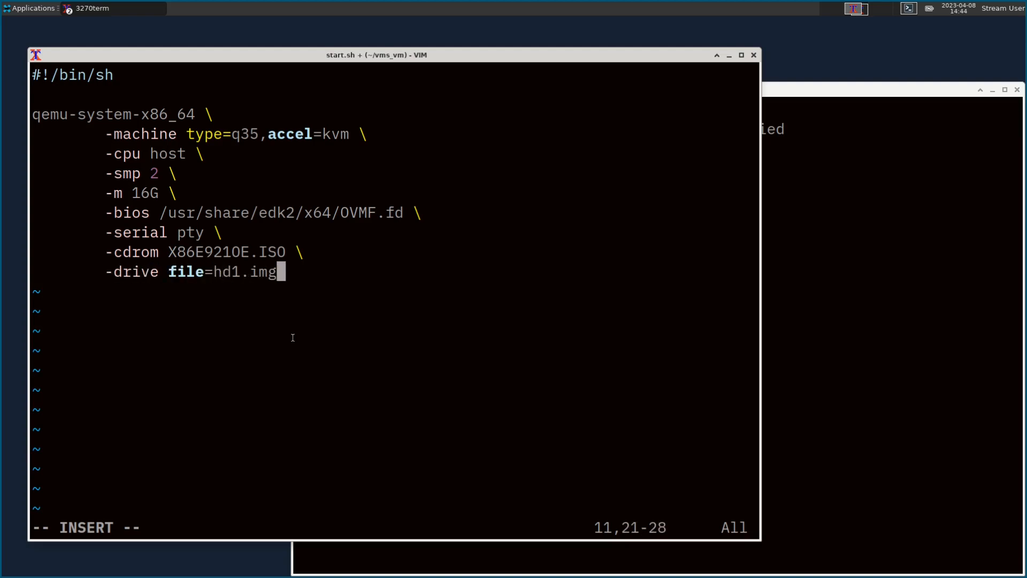
{"action": "type", "text": ",index=0,"}
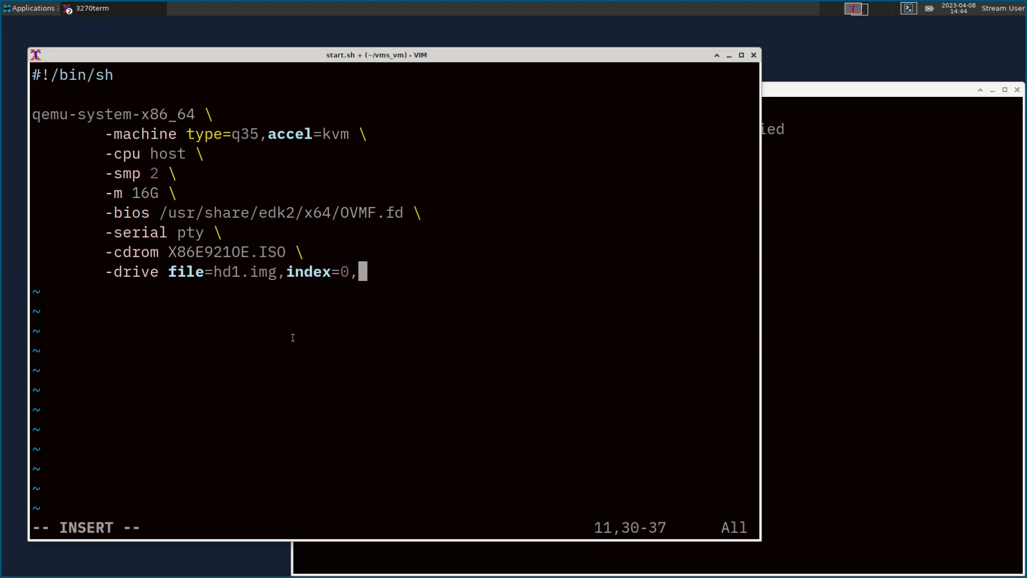
{"action": "type", "text": "media=d"}
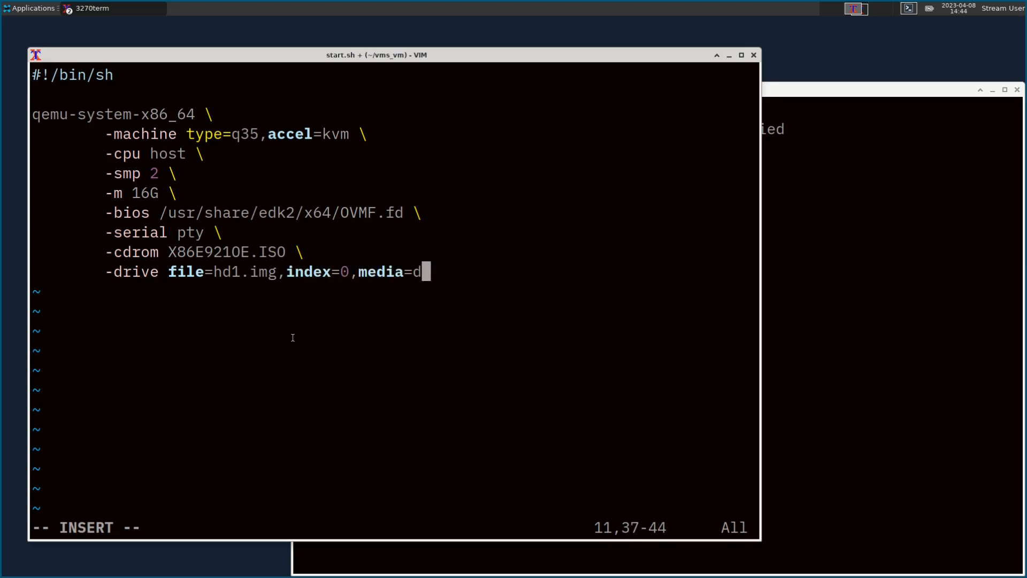
{"action": "type", "text": "isk,format="}
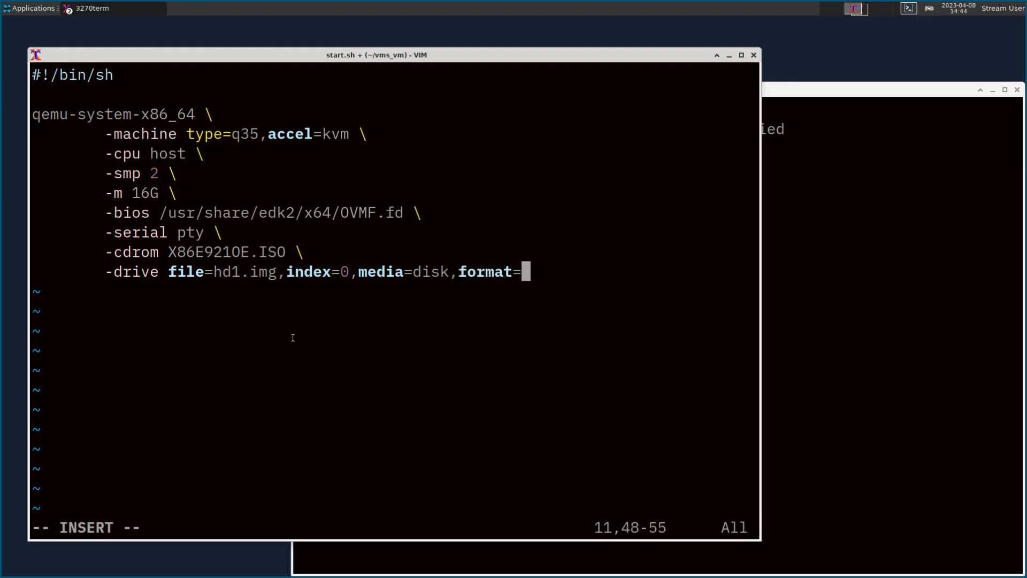
{"action": "type", "text": "raw \\"}
{"action": "key", "text": "Return"}
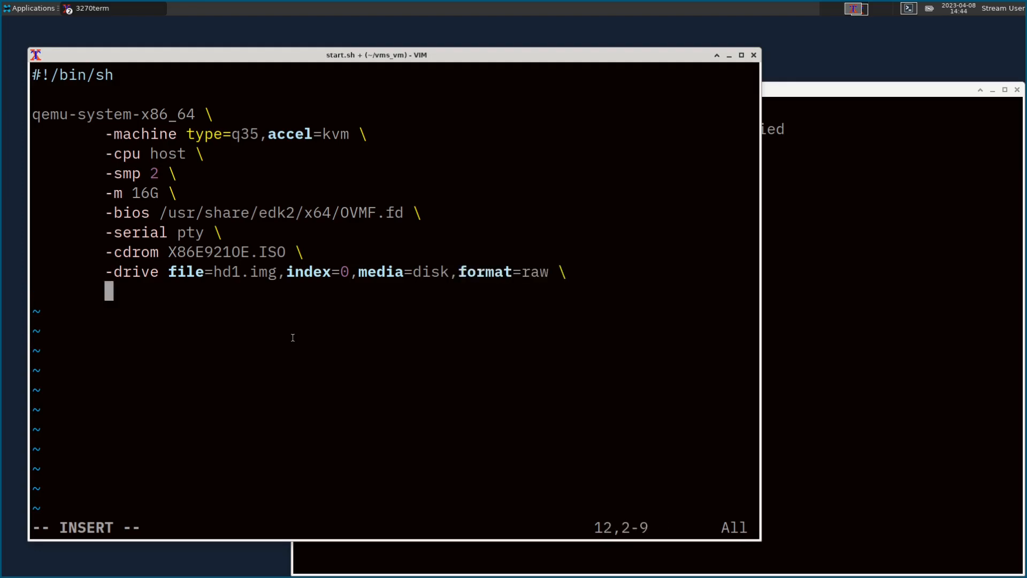
Step: Append -net nic,model=e1000 -net bridge,br=br0 and save start.sh with :w
{"action": "type", "text": "-net nic"}
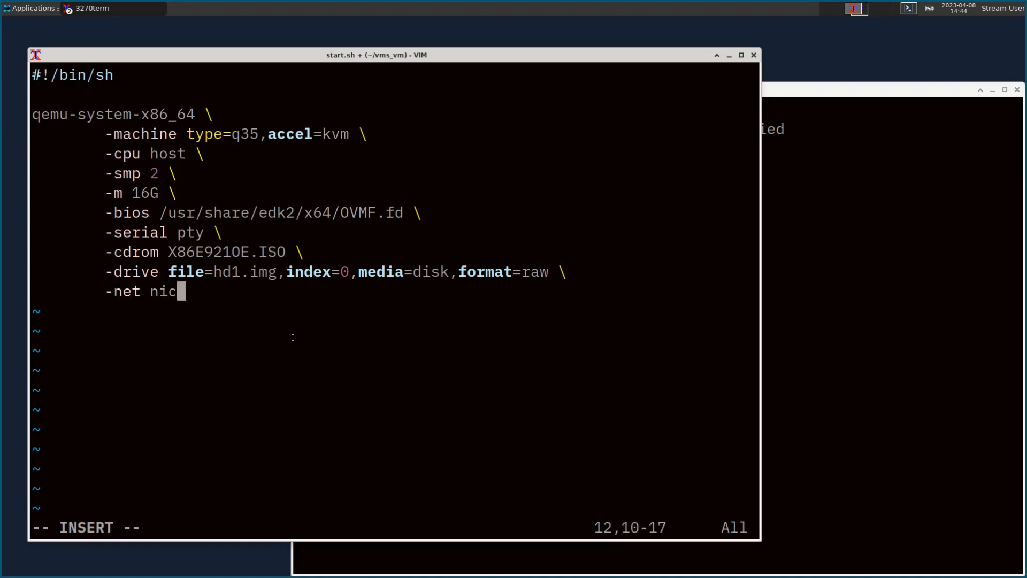
{"action": "type", "text": ",model=e1000"}
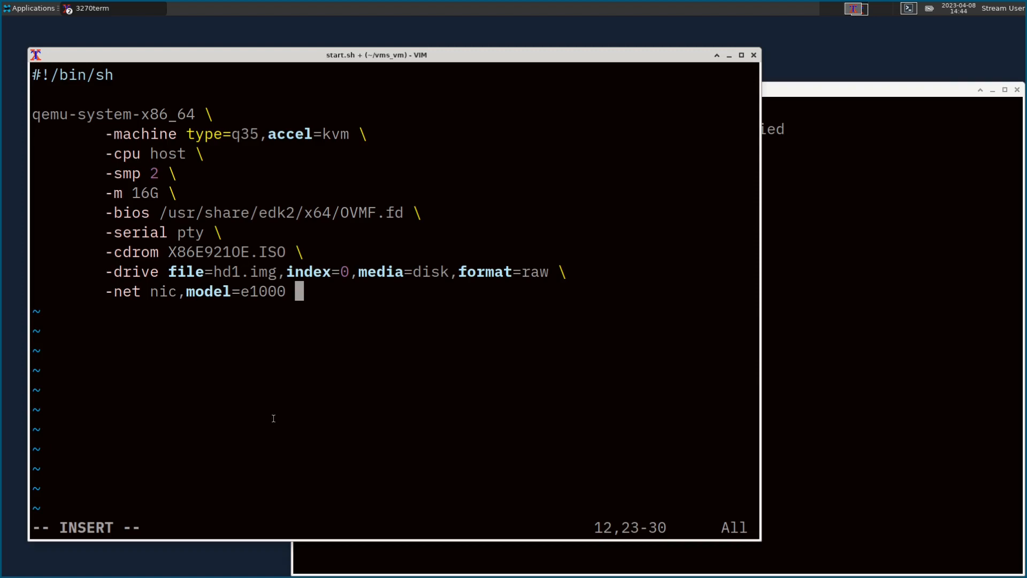
{"action": "type", "text": "-net"}
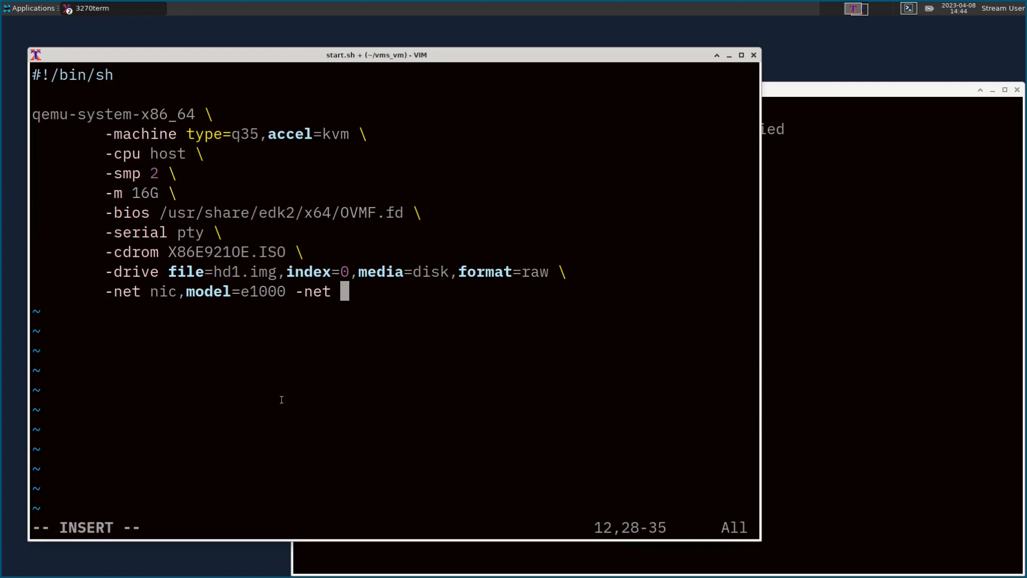
{"action": "type", "text": "bridge,"}
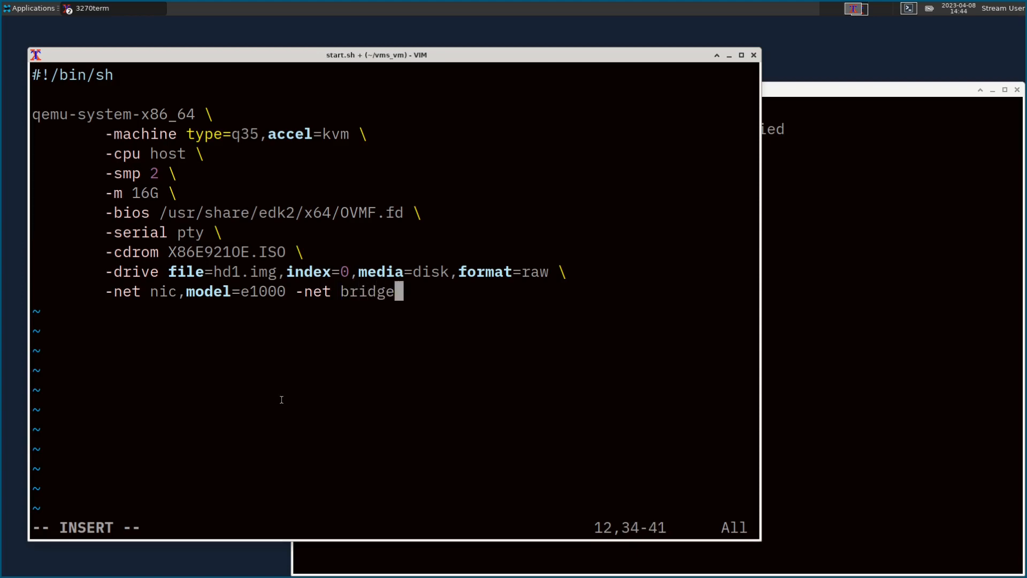
{"action": "type", "text": "r=br0"}
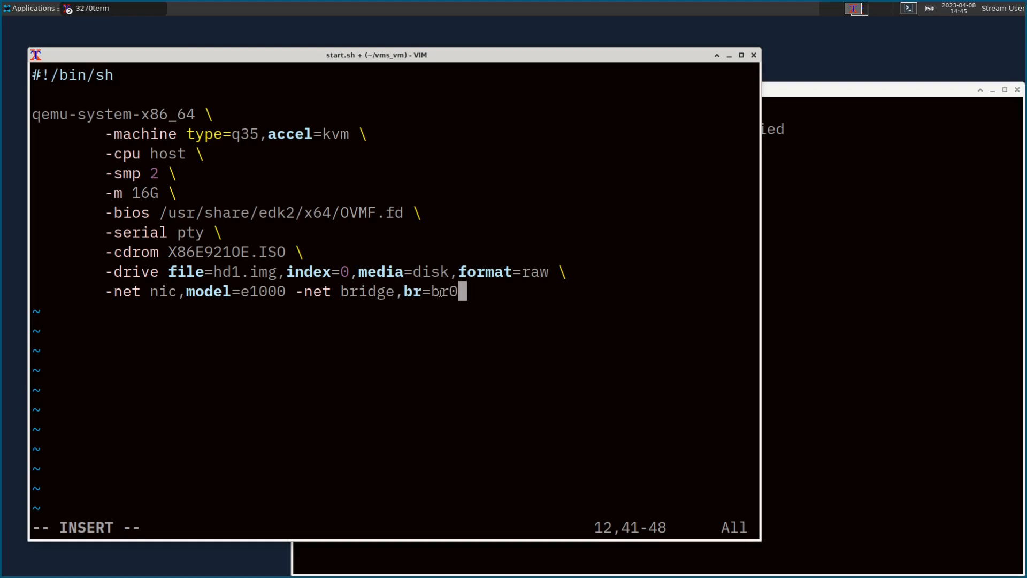
{"action": "key", "text": "Return"}
{"action": "key", "text": "Escape"}
{"action": "type", "text": ":w"}
{"action": "key", "text": "Return"}
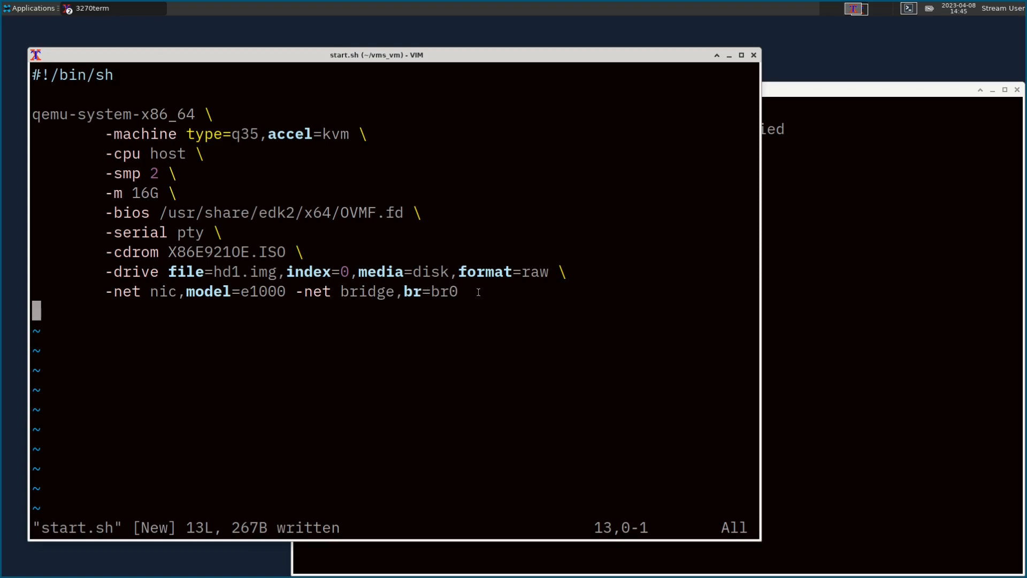
Step: Quit Vim, make start.sh executable, and run ./start.sh to launch QEMU
{"action": "type", "text": ":wq"}
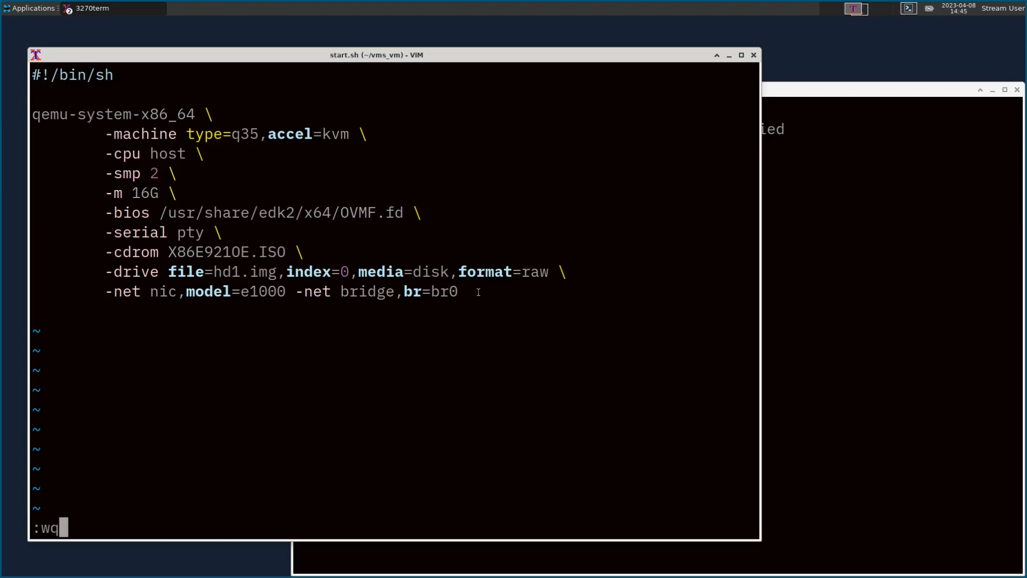
{"action": "key", "text": "Return"}
{"action": "type", "text": "chmod "}
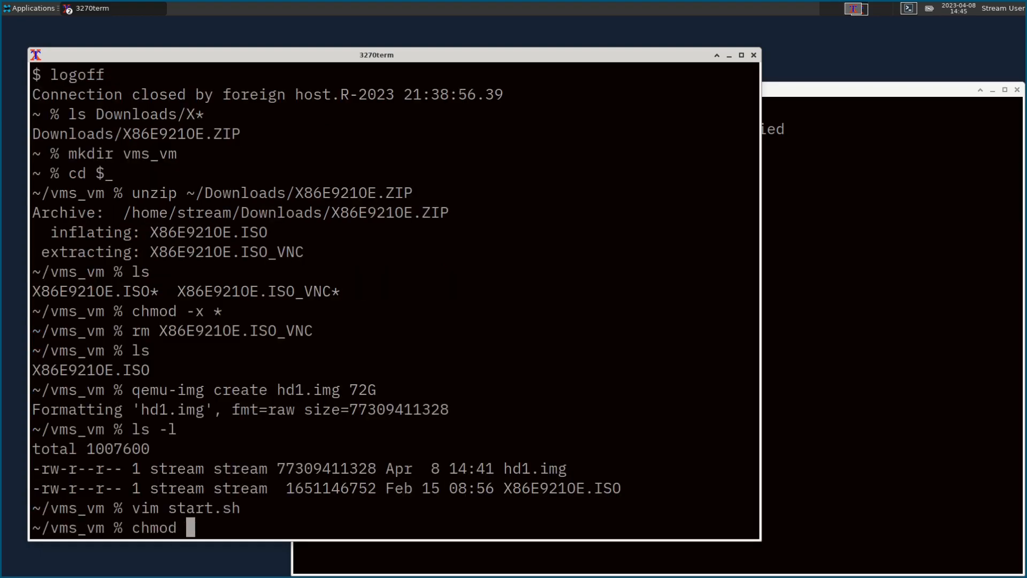
{"action": "type", "text": "+x start.sh"}
{"action": "key", "text": "Return"}
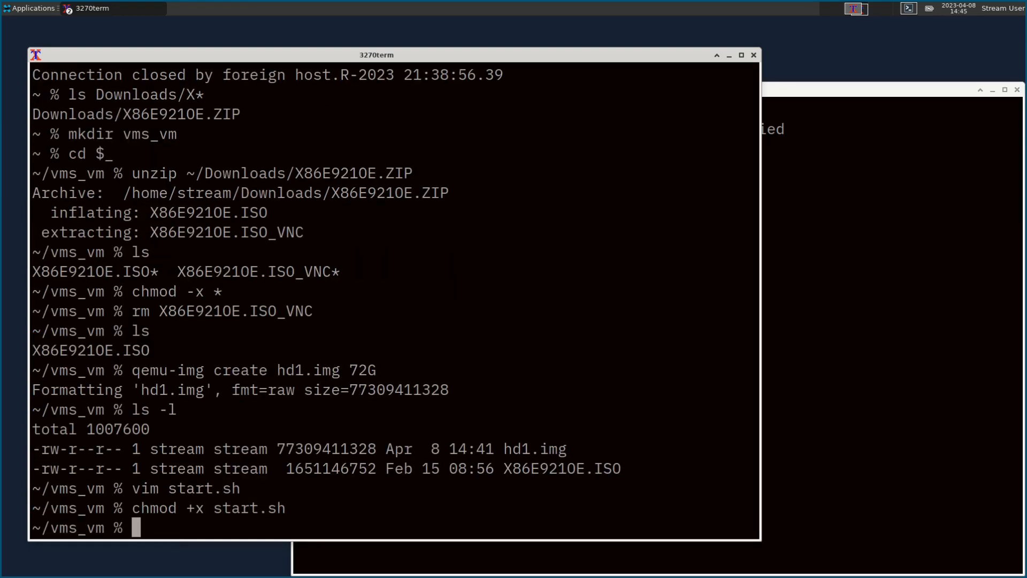
{"action": "type", "text": "./start.sh"}
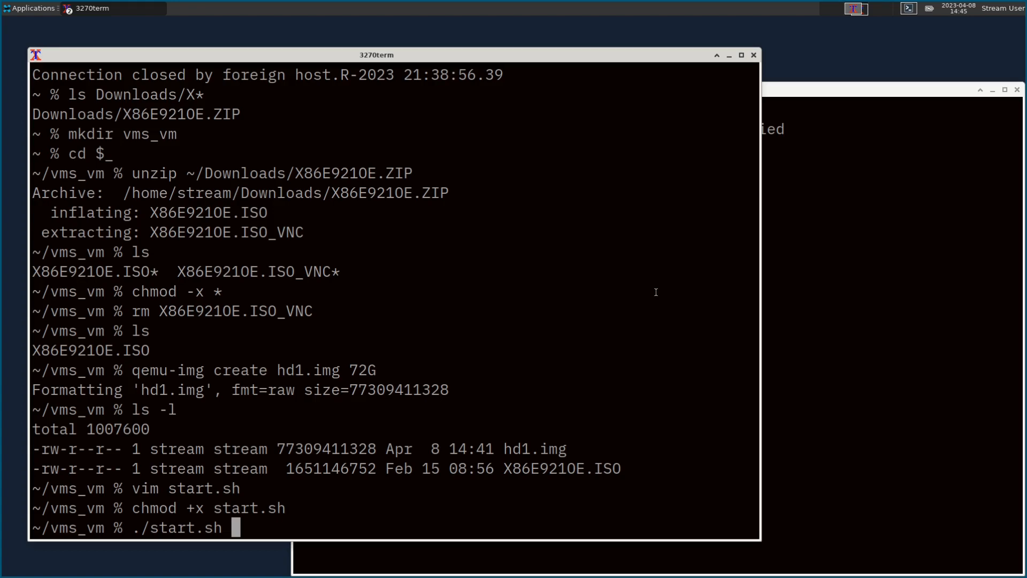
{"action": "key", "text": "Return"}
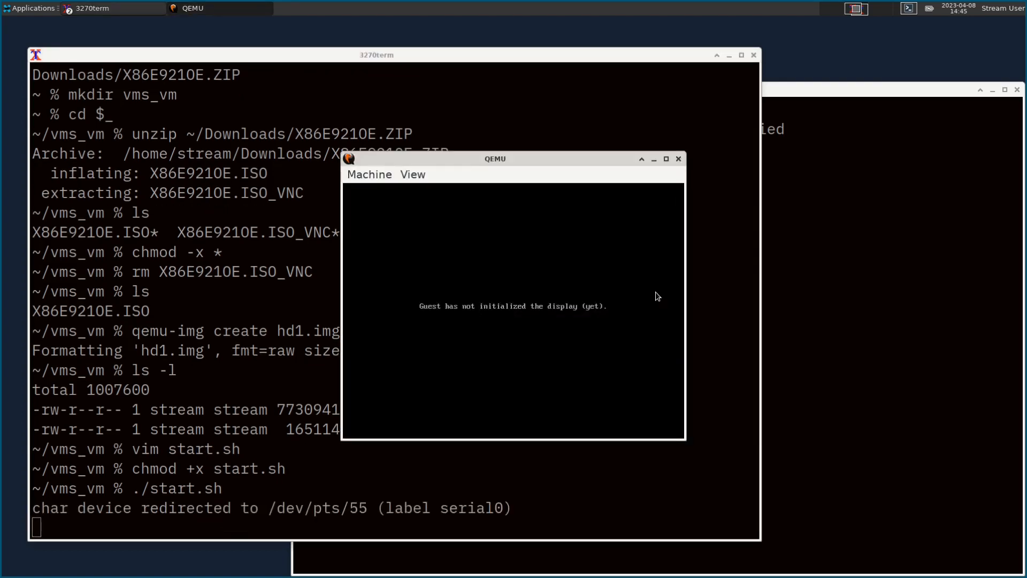
Step: Arrange the QEMU and terminal windows and select the /dev/pts/55 serial device path
{"action": "left_click_drag", "start_coordinate": [550, 159], "coordinate": [383, 28]}
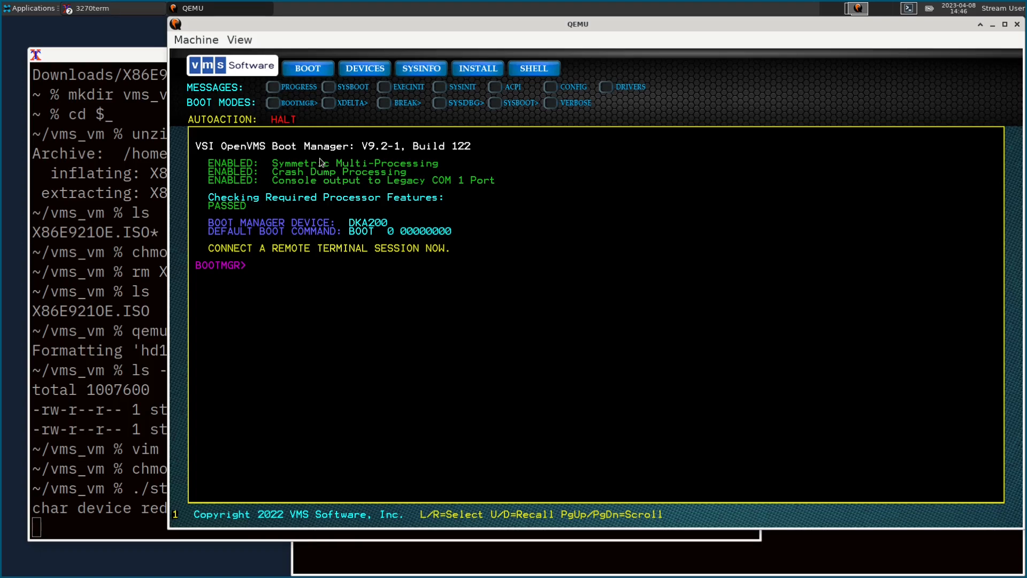
{"action": "left_click", "coordinate": [42, 513]}
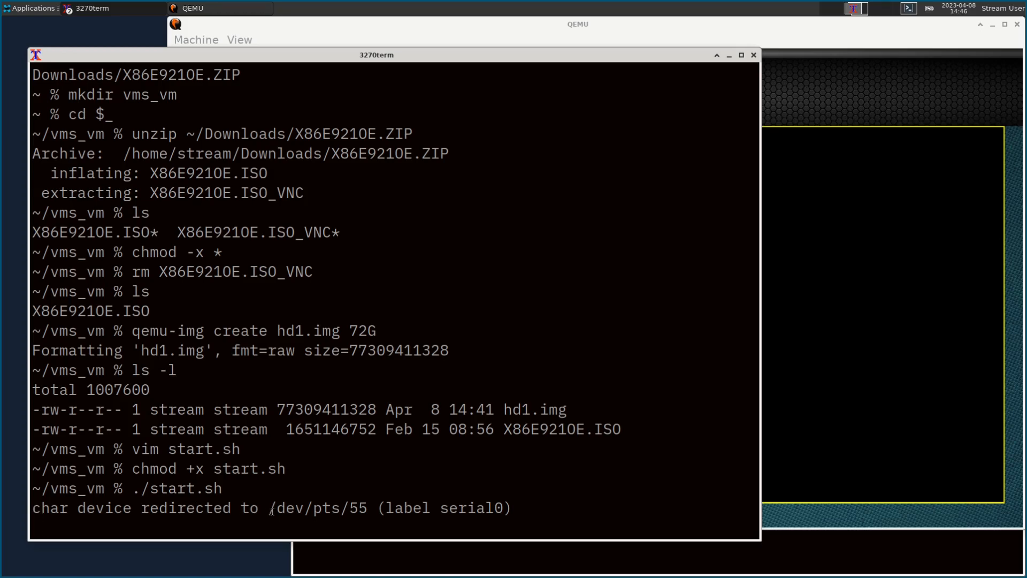
{"action": "left_click_drag", "start_coordinate": [267, 510], "coordinate": [371, 509]}
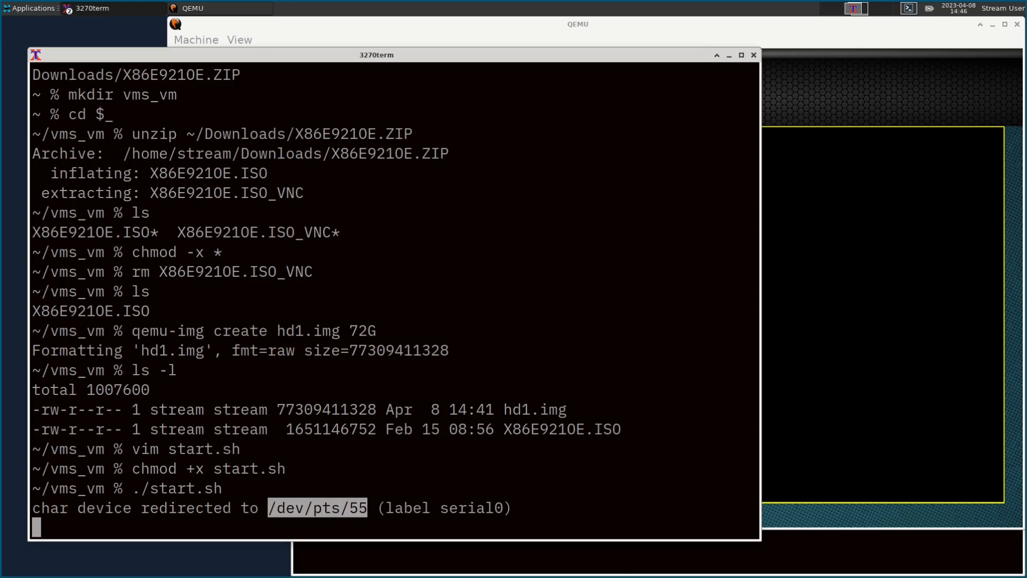
{"action": "left_click_drag", "start_coordinate": [65, 51], "coordinate": [46, 21]}
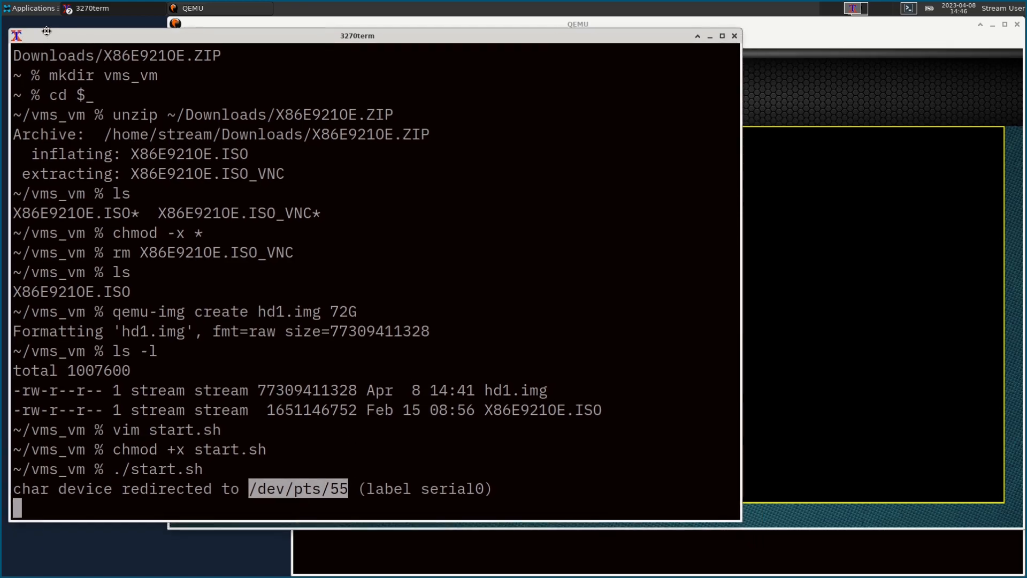
{"action": "left_click", "coordinate": [31, 8]}
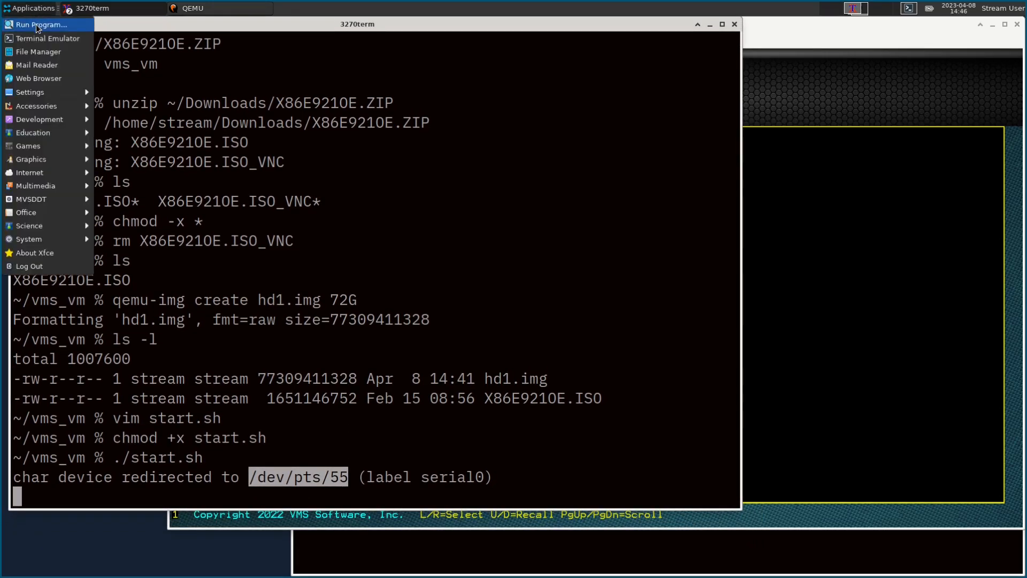
Step: Launch a new terminal with 'xterm -name 3270term' from Run Program
{"action": "left_click", "coordinate": [36, 26]}
{"action": "type", "text": "xterm"}
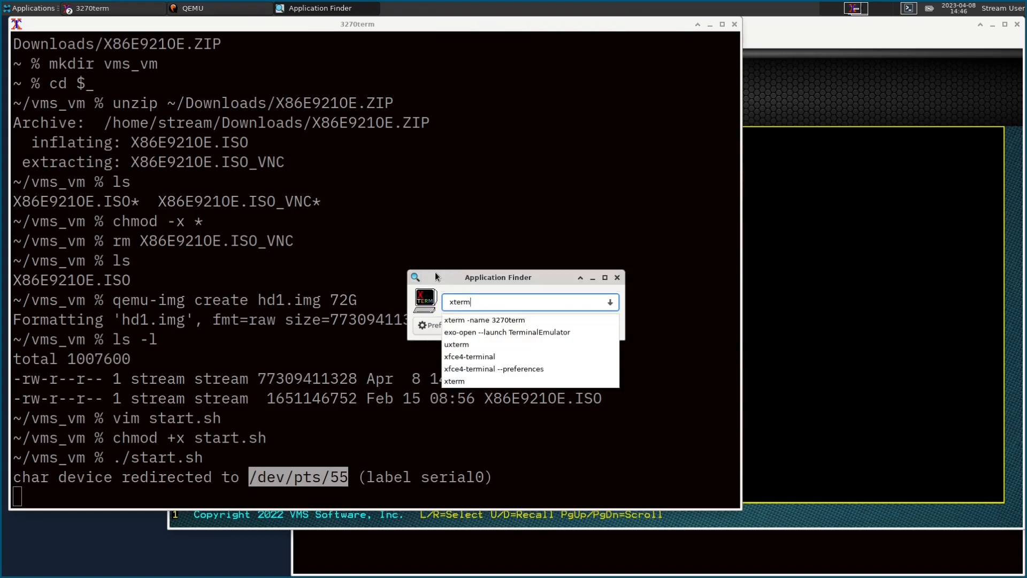
{"action": "key", "text": "Down"}
{"action": "key", "text": "Return"}
Step: Reposition the new terminal and list the permissions of /dev/pts/55 with ls -l
{"action": "type", "text": "screen"}
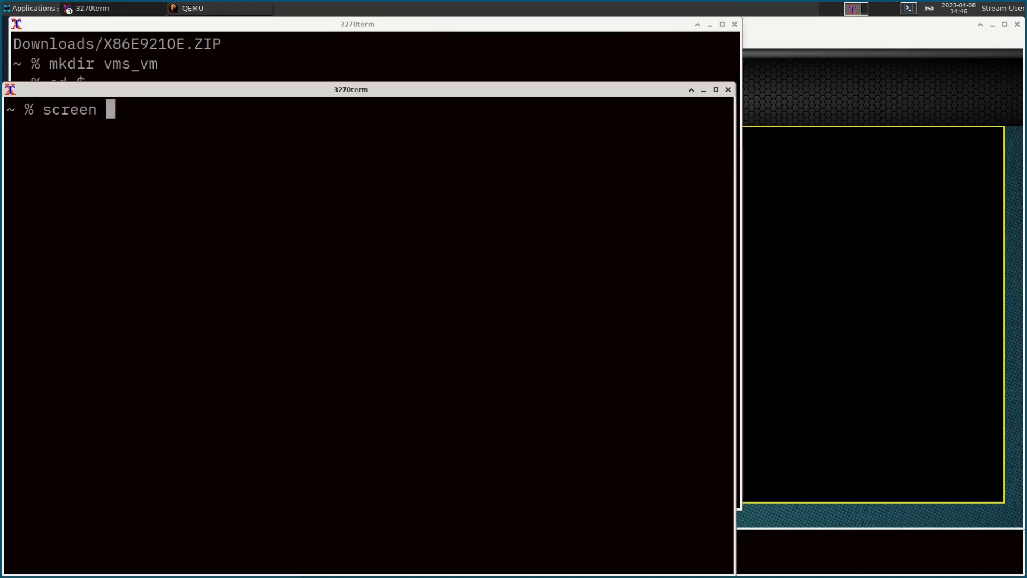
{"action": "left_click_drag", "start_coordinate": [384, 90], "coordinate": [380, 58]}
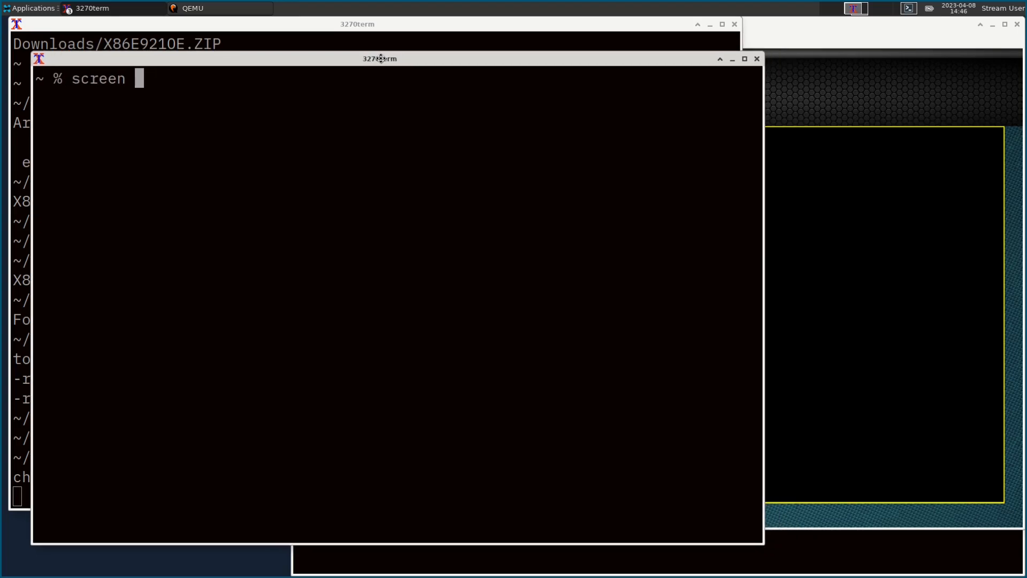
{"action": "key", "text": "ctrl+c"}
{"action": "type", "text": "ls -l"}
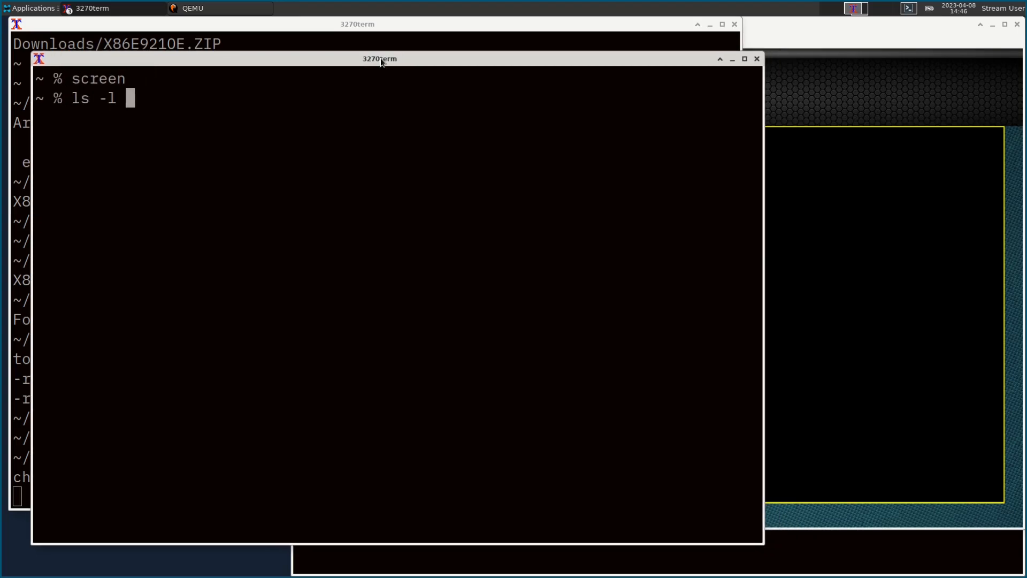
{"action": "key", "text": "ctrl+shift+v"}
{"action": "key", "text": "Return"}
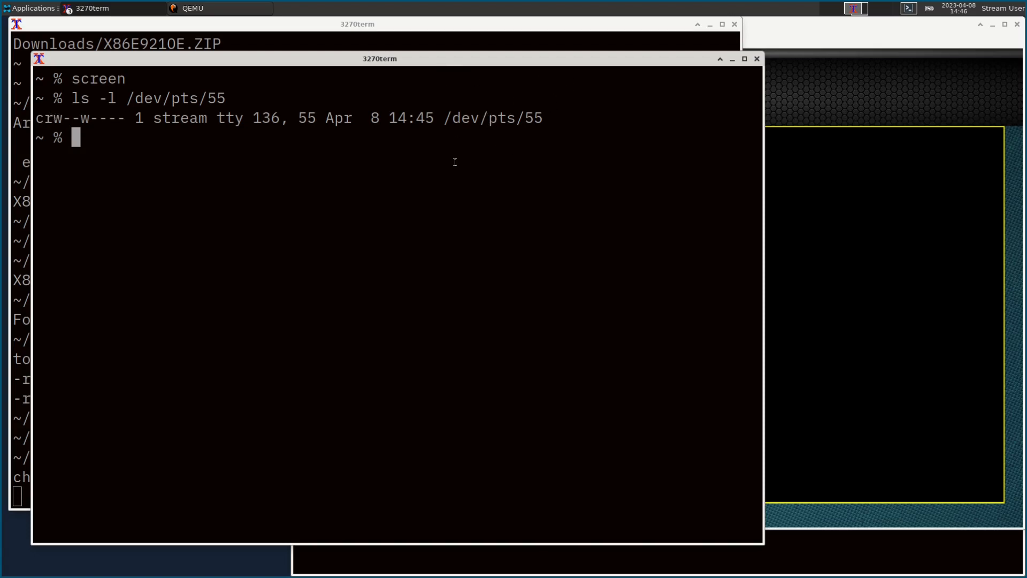
Step: Attach screen to the serial device /dev/pts/55 at 115200 baud
{"action": "type", "text": "screen"}
{"action": "middle_click", "coordinate": [372, 235]}
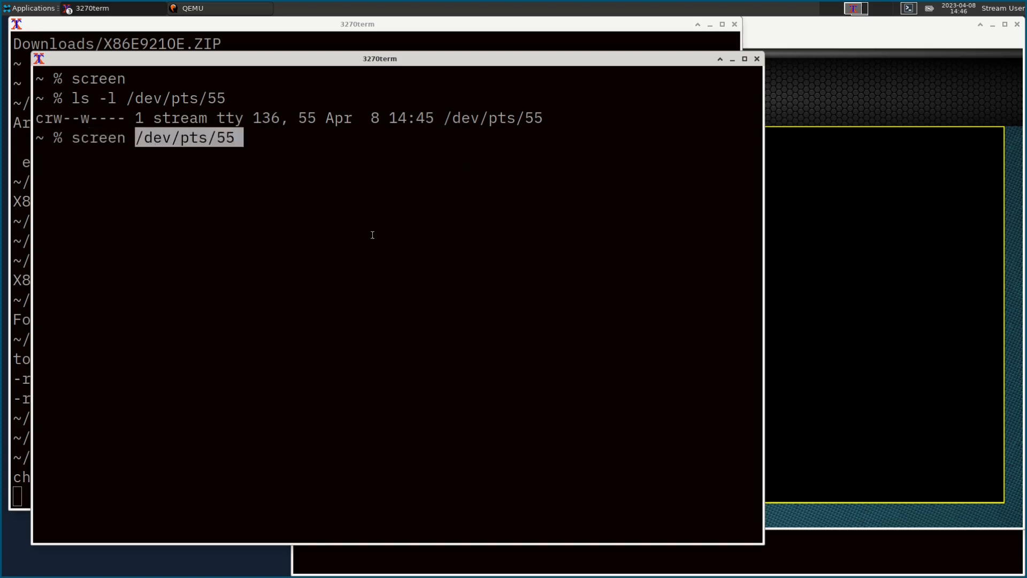
{"action": "type", "text": "11"}
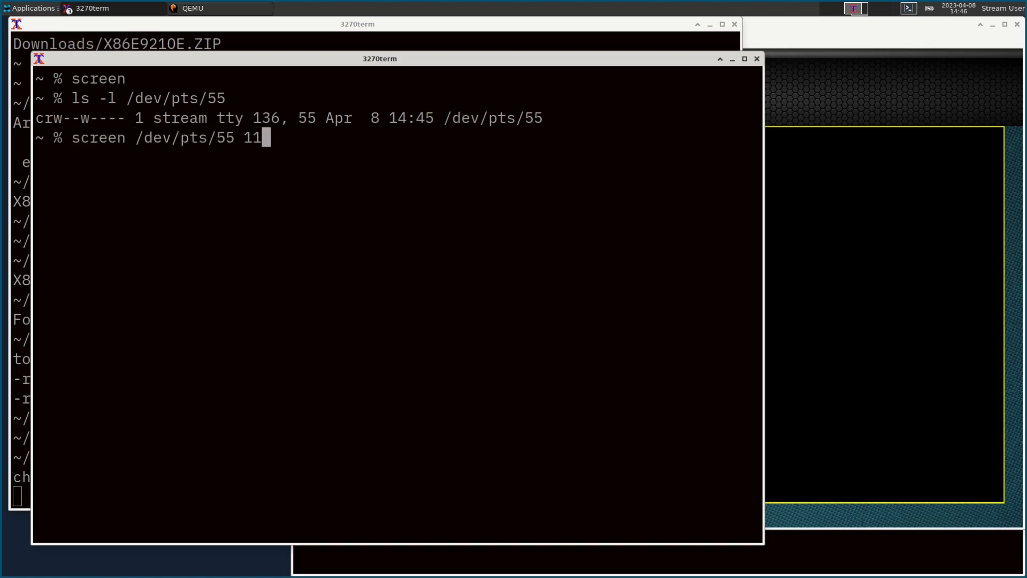
{"action": "type", "text": "5200"}
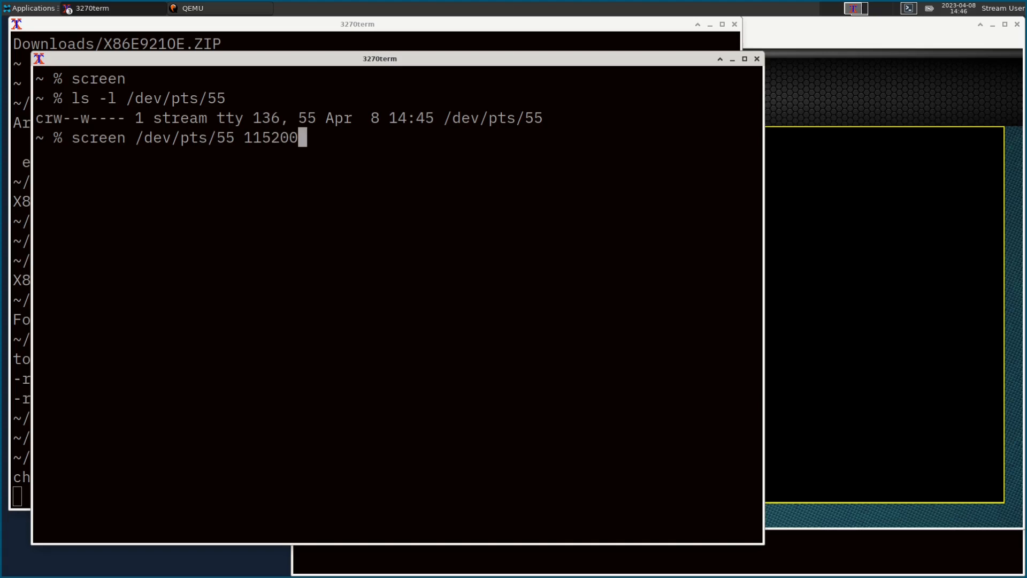
{"action": "key", "text": "Return"}
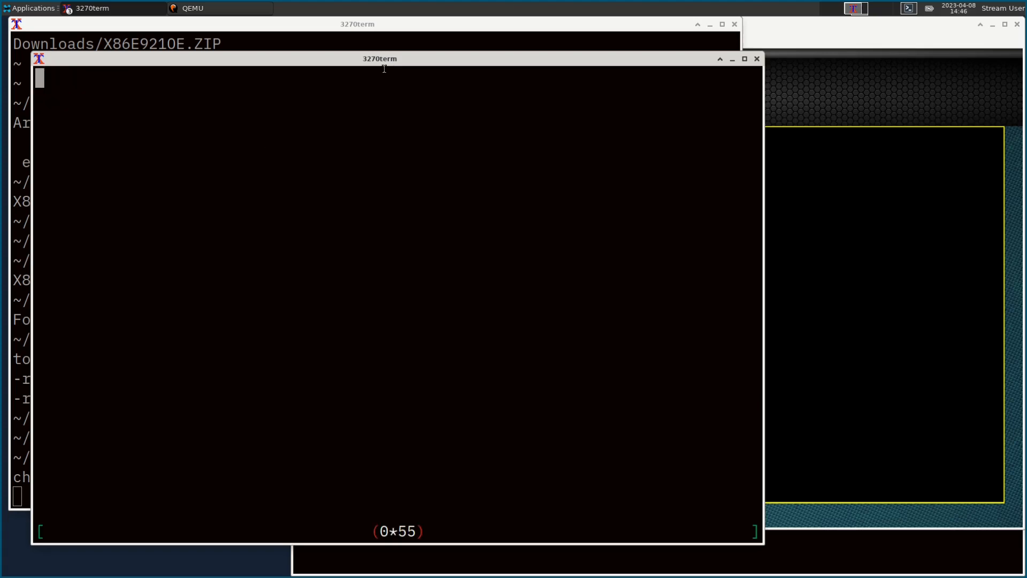
Step: At the serial BOOTMGR> prompt, boot the installation kit with BOOT DKA200
{"action": "key", "text": "Return"}
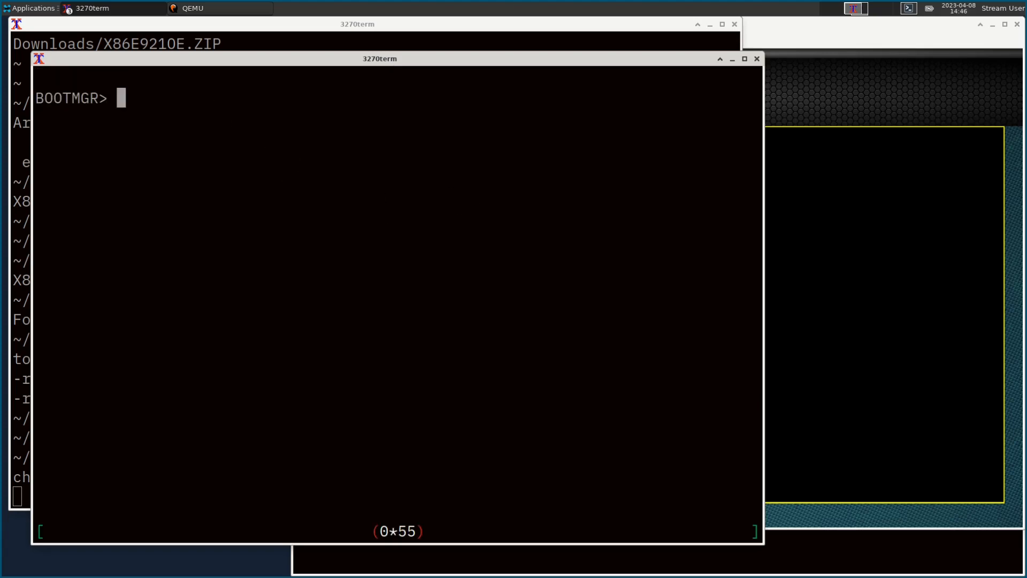
{"action": "key", "text": "Return"}
{"action": "key", "text": "Return"}
{"action": "left_click", "coordinate": [795, 46]}
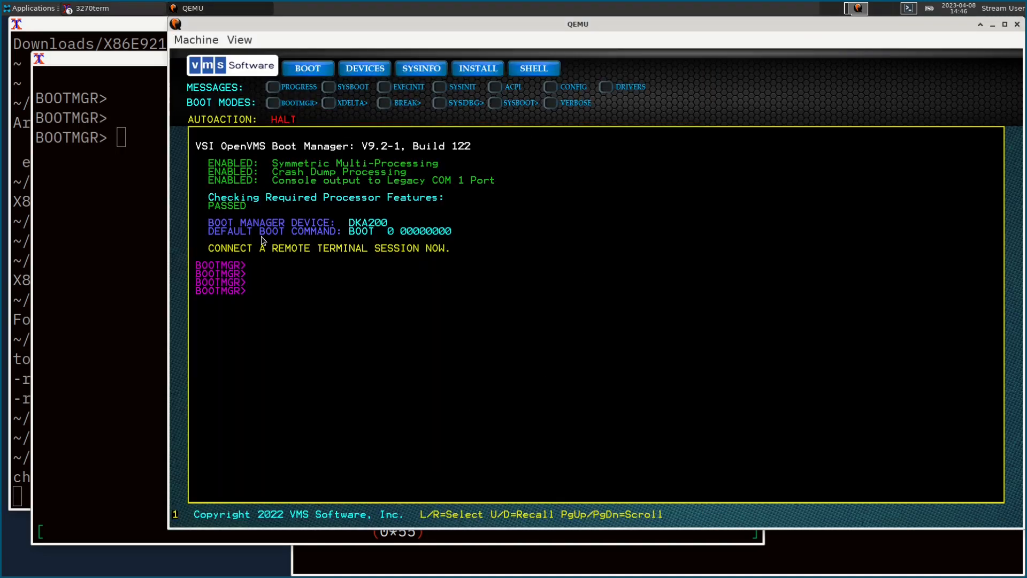
{"action": "left_click", "coordinate": [122, 146]}
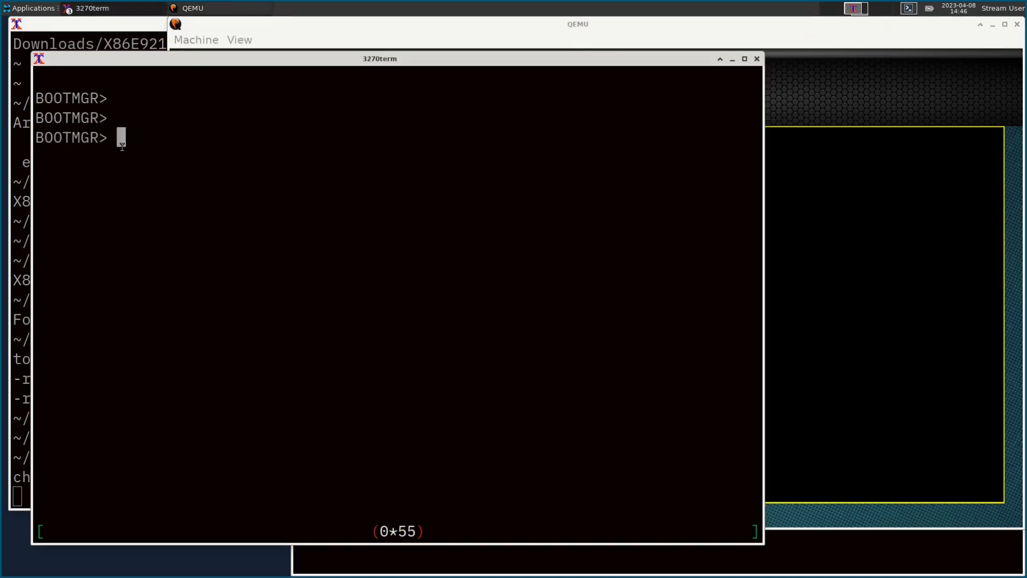
{"action": "type", "text": "BOOT "}
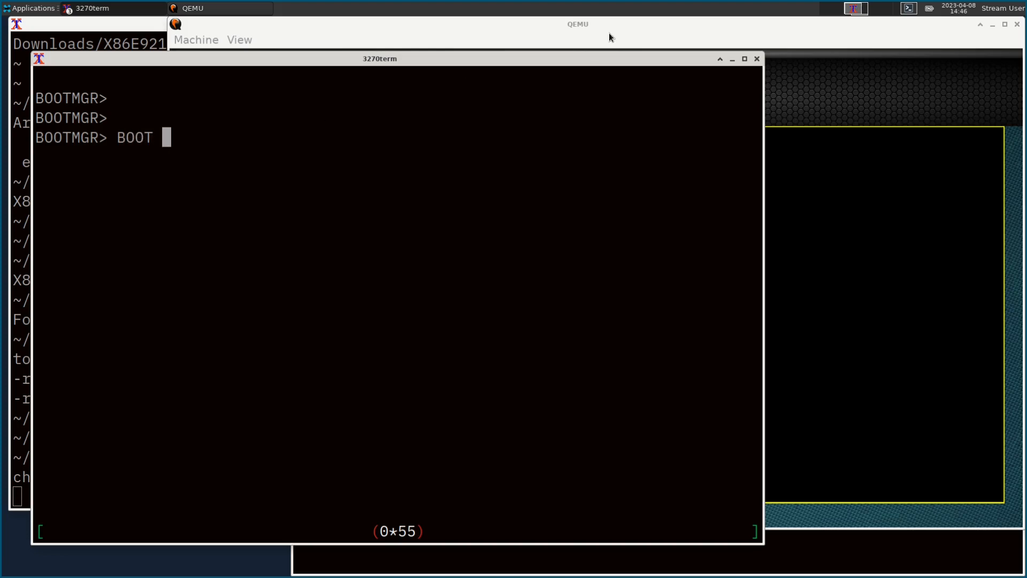
{"action": "type", "text": "DKA200"}
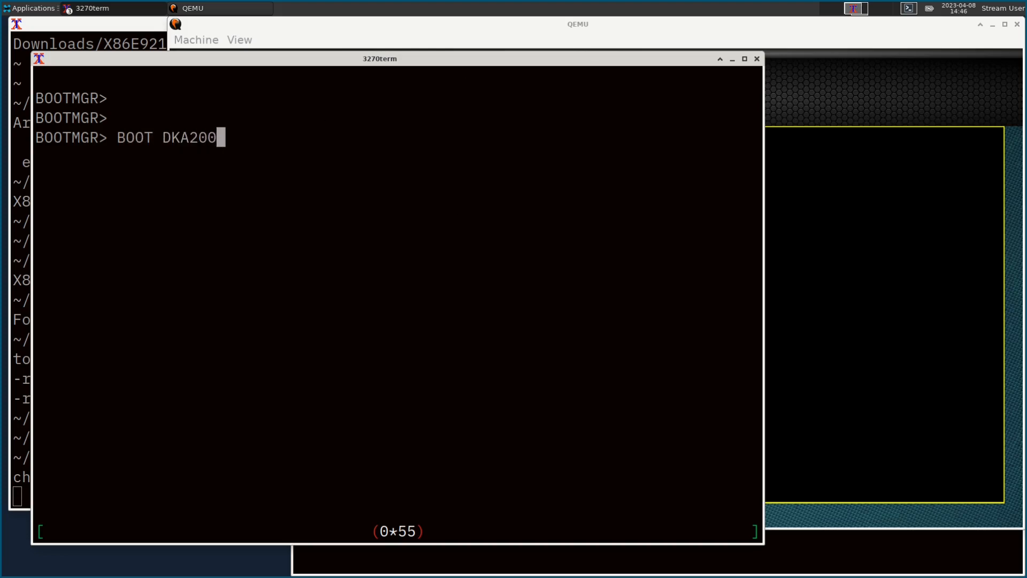
{"action": "key", "text": "Return"}
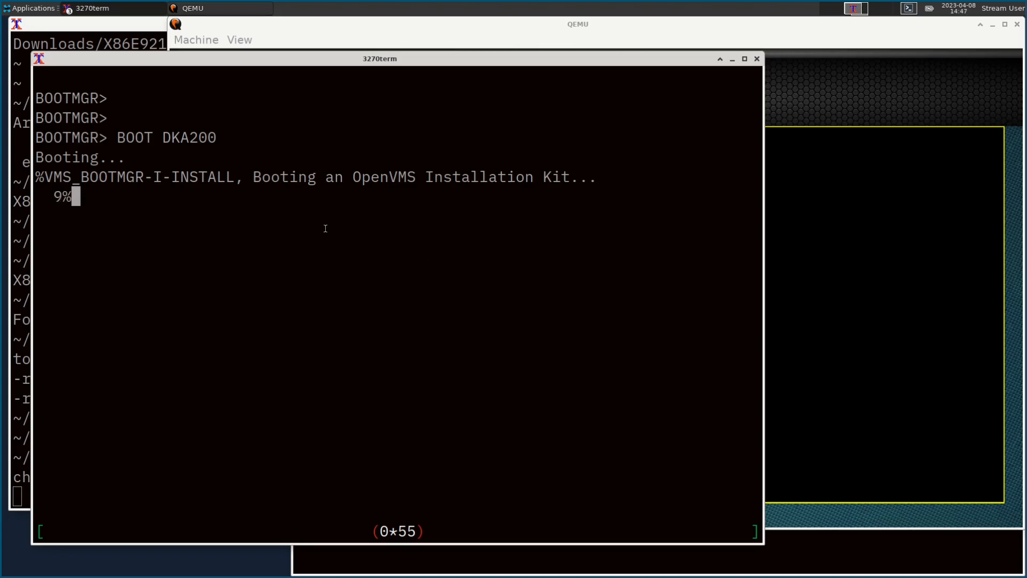
Step: Shift the QEMU window aside and switch between it and the serial terminal as the kit loads to 100%
{"action": "left_click", "coordinate": [822, 36]}
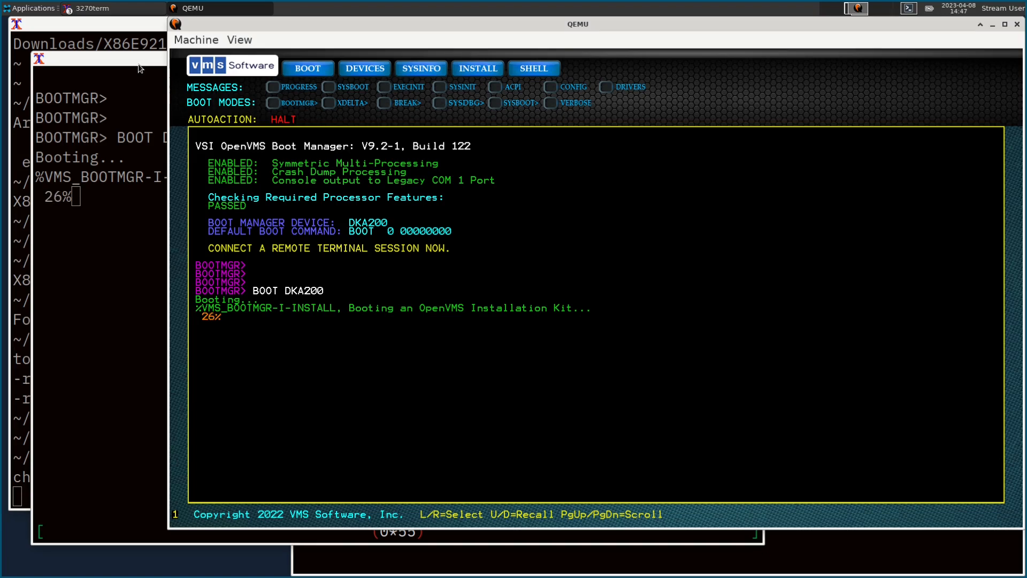
{"action": "mouse_move", "coordinate": [626, 23]}
{"action": "left_mouse_down"}
{"action": "mouse_move", "coordinate": [562, 26]}
{"action": "mouse_move", "coordinate": [604, 33]}
{"action": "mouse_move", "coordinate": [638, 22]}
{"action": "left_mouse_up"}
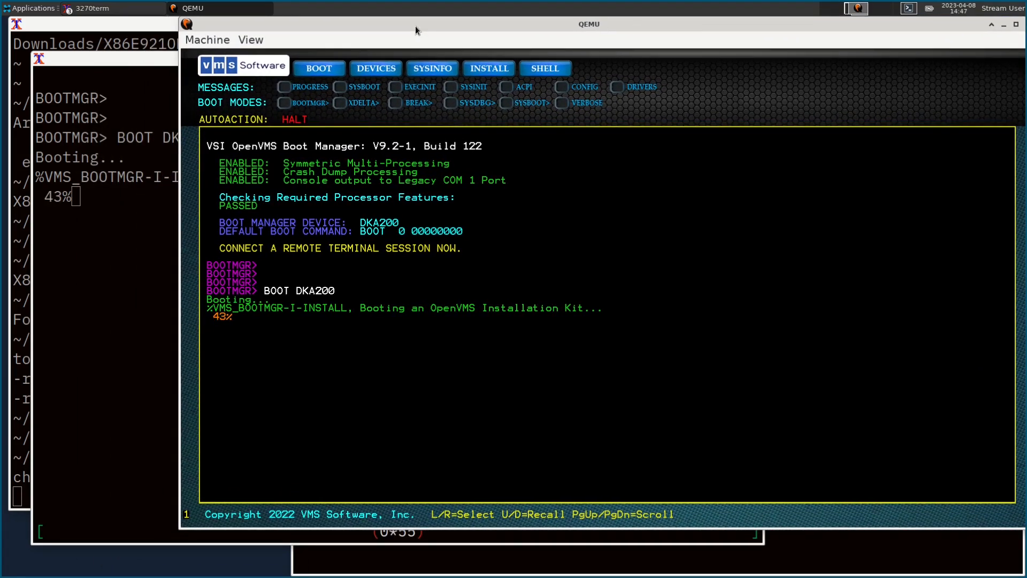
{"action": "left_click_drag", "start_coordinate": [416, 31], "coordinate": [578, 51]}
{"action": "left_click", "coordinate": [312, 267]}
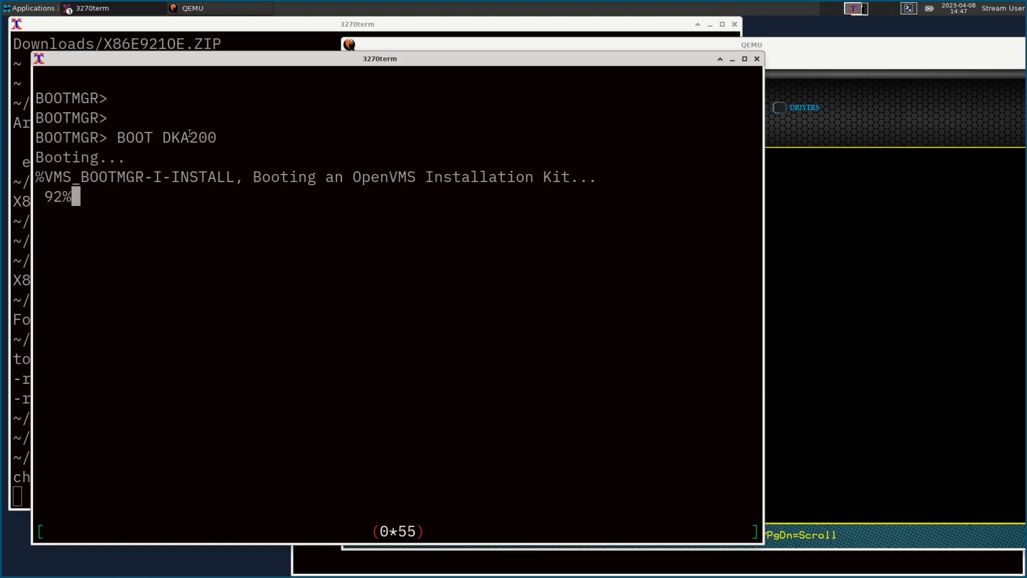
{"action": "left_click", "coordinate": [829, 43]}
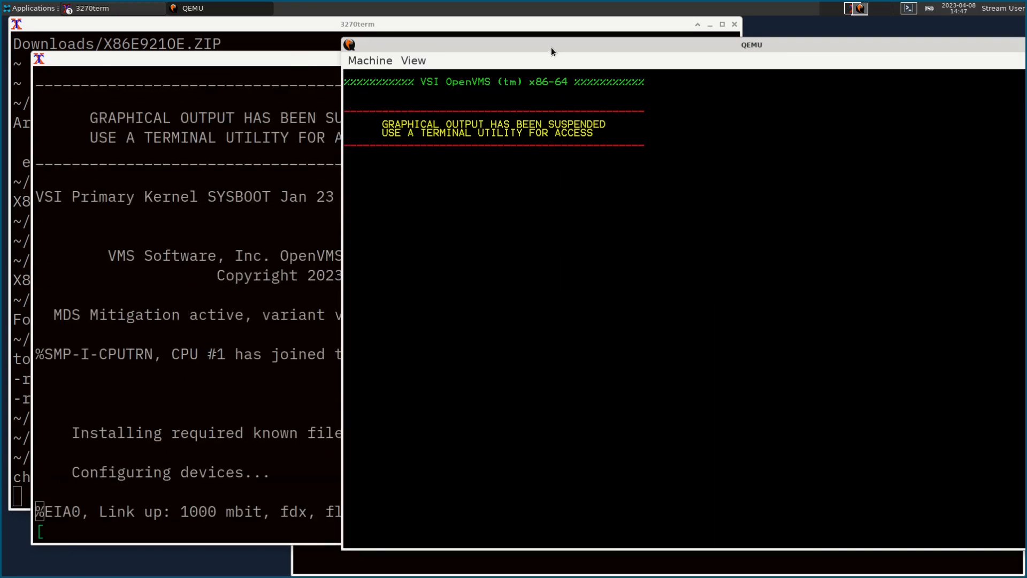
Step: Move QEMU right and bring the 3270term console with the OpenVMS installer menu to the front
{"action": "left_click_drag", "start_coordinate": [551, 46], "coordinate": [827, 30]}
{"action": "left_click_drag", "start_coordinate": [418, 59], "coordinate": [435, 56]}
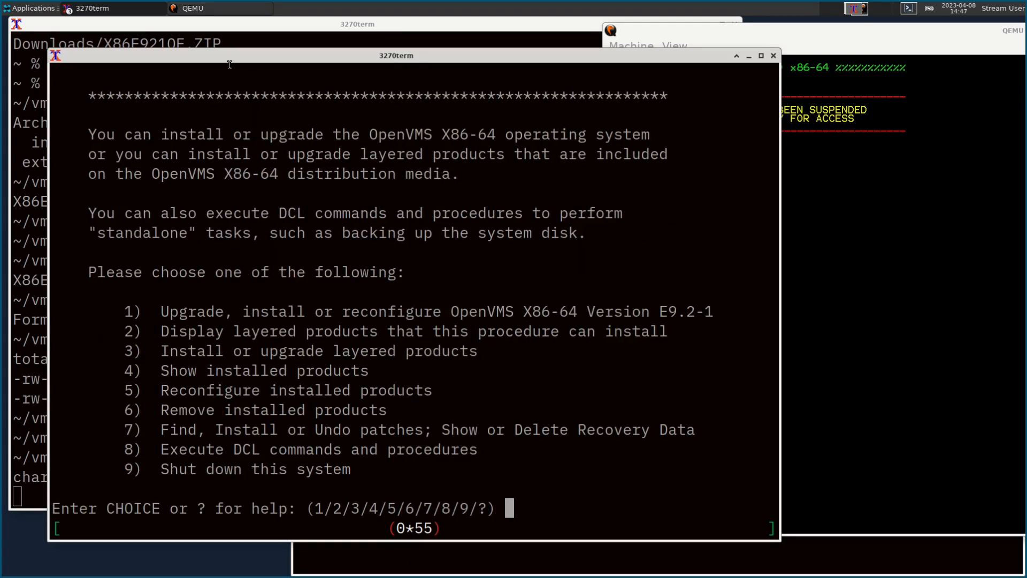
{"action": "left_click_drag", "start_coordinate": [226, 56], "coordinate": [491, 51]}
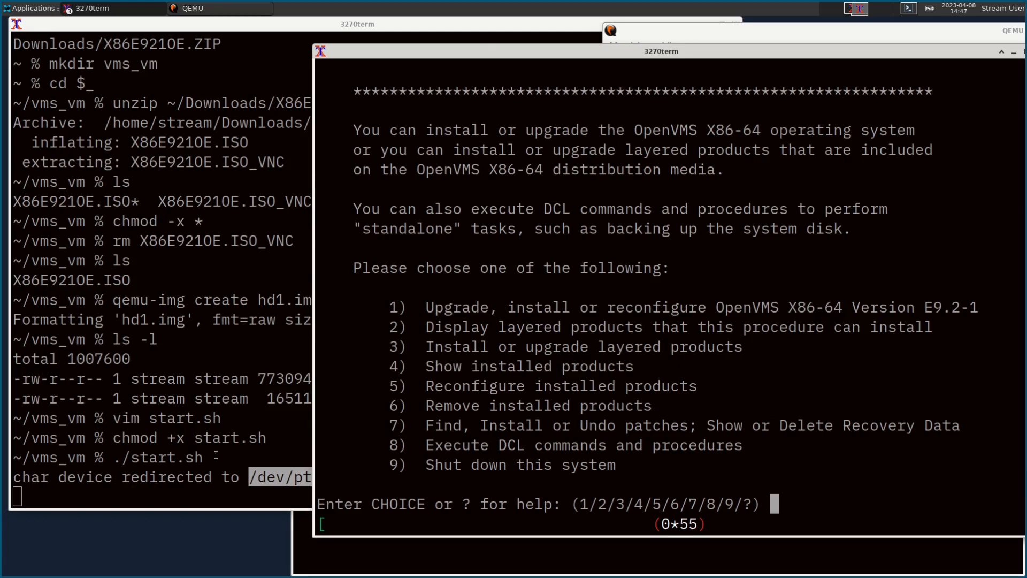
{"action": "left_click_drag", "start_coordinate": [609, 55], "coordinate": [436, 59]}
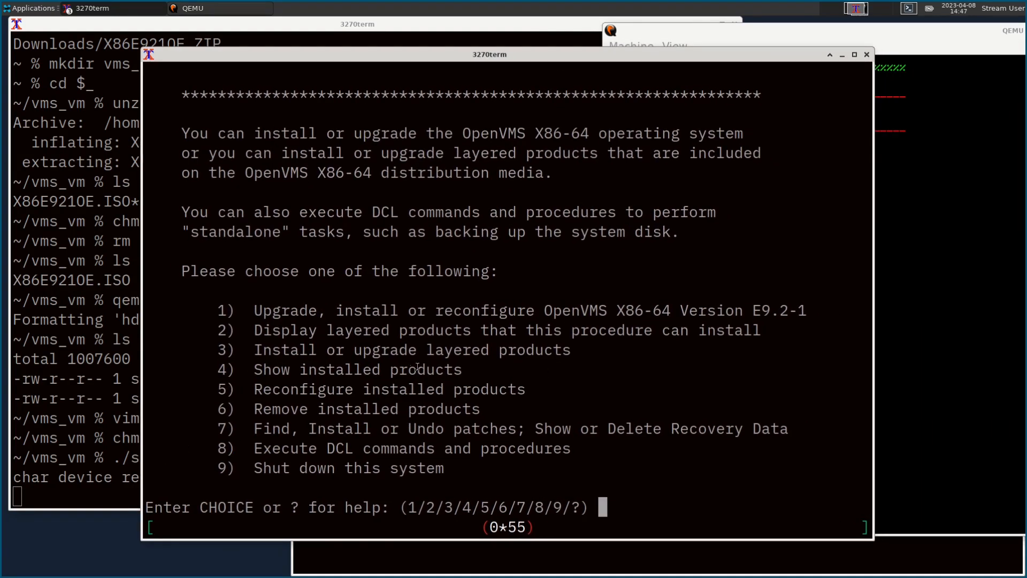
Step: Choose install option 1 and initialize DKA0 as the target disk with the default X86SYS label
{"action": "type", "text": "1"}
{"action": "key", "text": "Return"}
{"action": "type", "text": "i"}
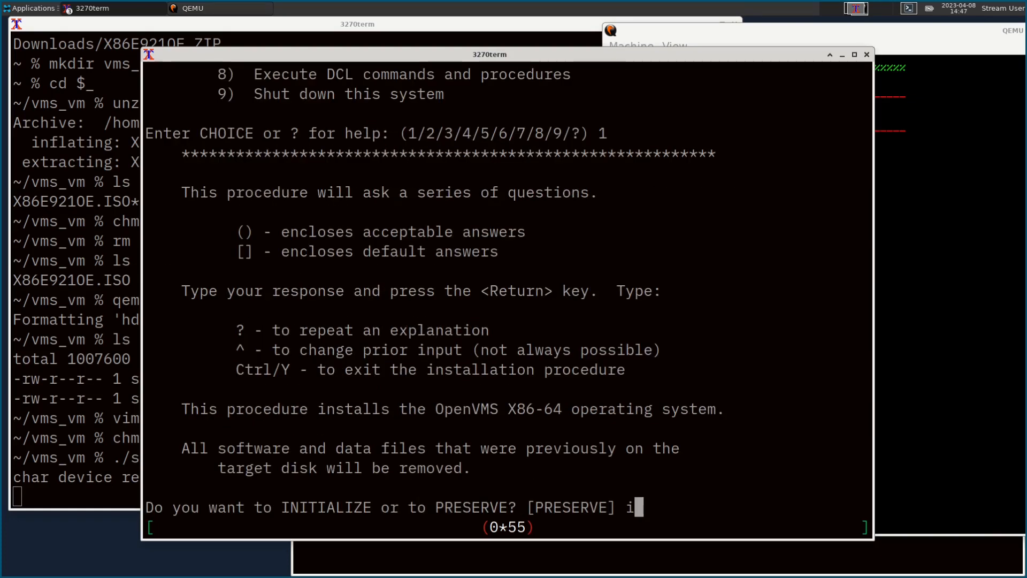
{"action": "type", "text": "nit"}
{"action": "key", "text": "Return"}
{"action": "type", "text": "? for choices)"}
{"action": "key", "text": "Return"}
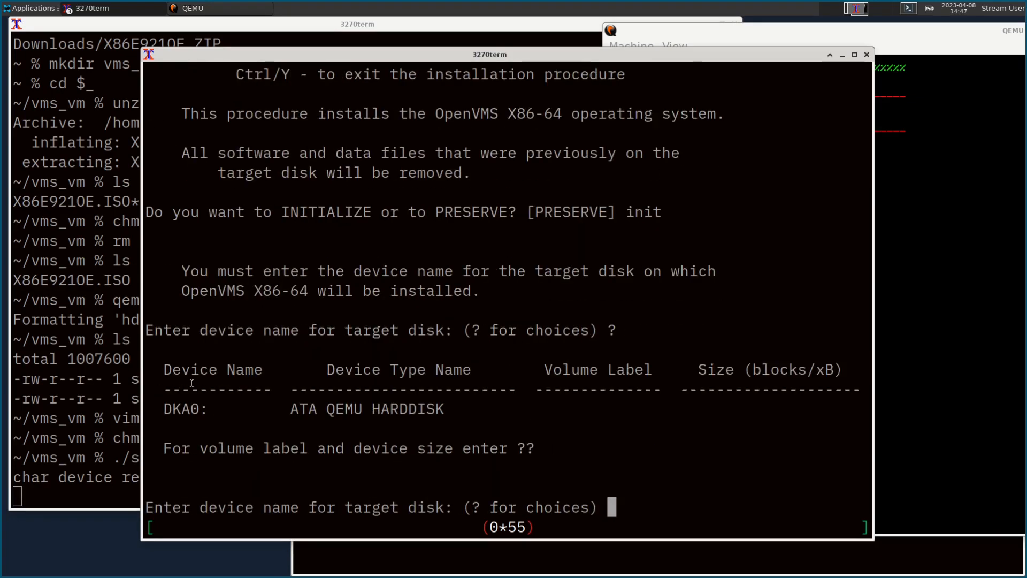
{"action": "left_click_drag", "start_coordinate": [164, 408], "coordinate": [199, 408]}
{"action": "middle_click", "coordinate": [271, 367]}
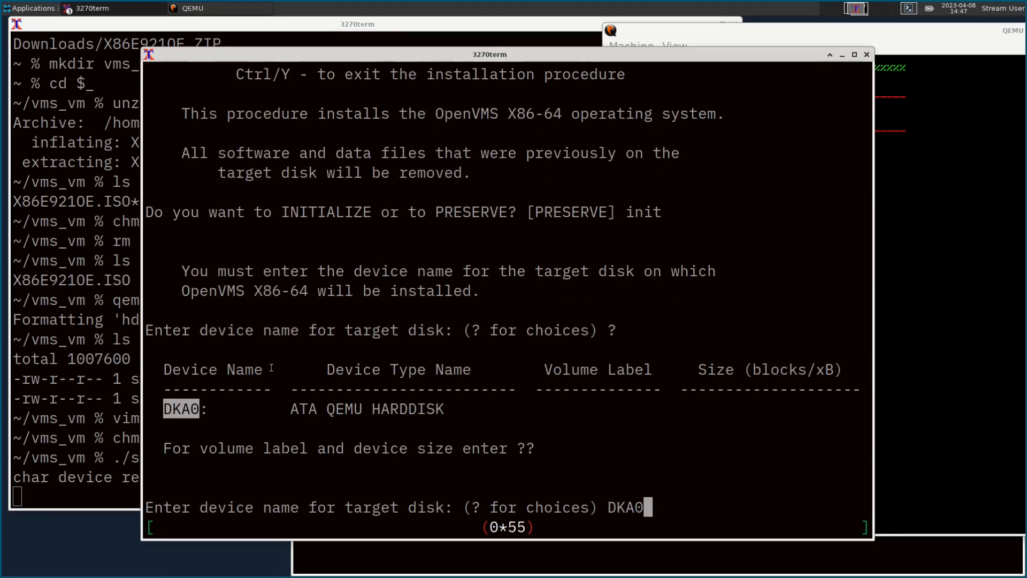
{"action": "key", "text": "Return"}
{"action": "key", "text": "Return"}
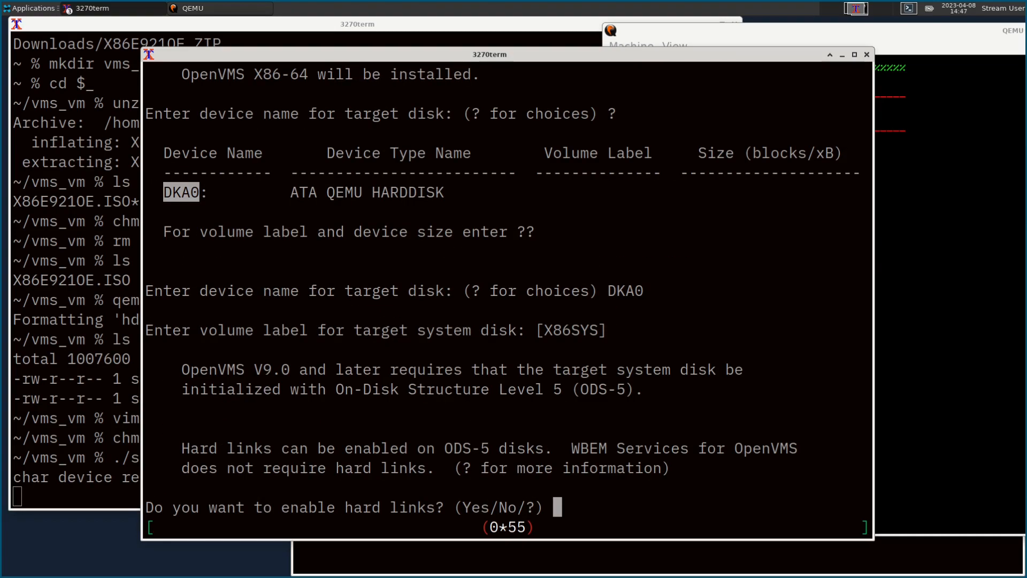
{"action": "type", "text": "y"}
Step: Enable hard links, enter the SYSTEM password twice, and set SCSNODE qemuvm with DECnet address 1.6
{"action": "key", "text": "Return"}
{"action": "type", "text": "y"}
{"action": "key", "text": "Return"}
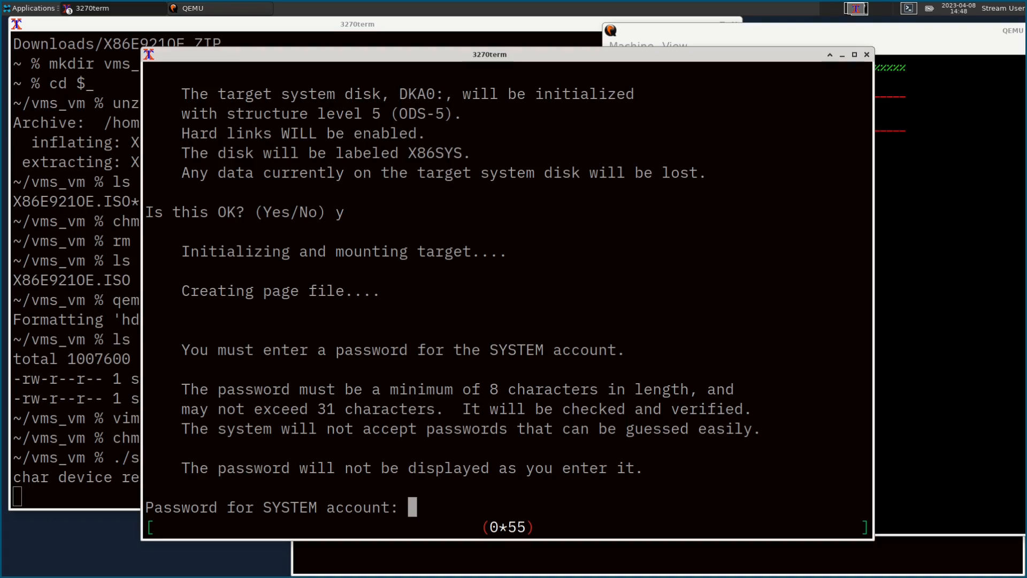
{"action": "key", "text": "Return"}
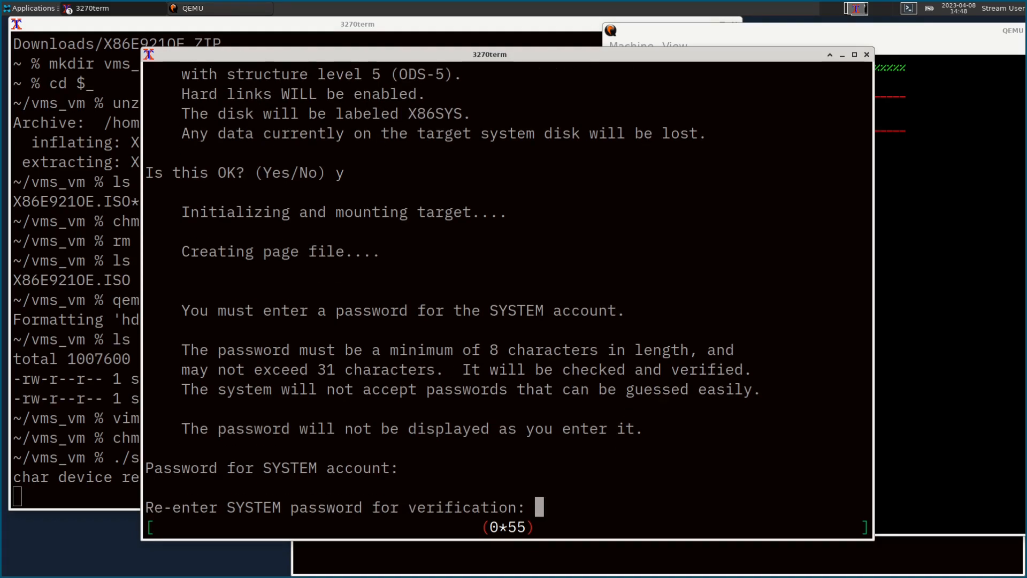
{"action": "key", "text": "Return"}
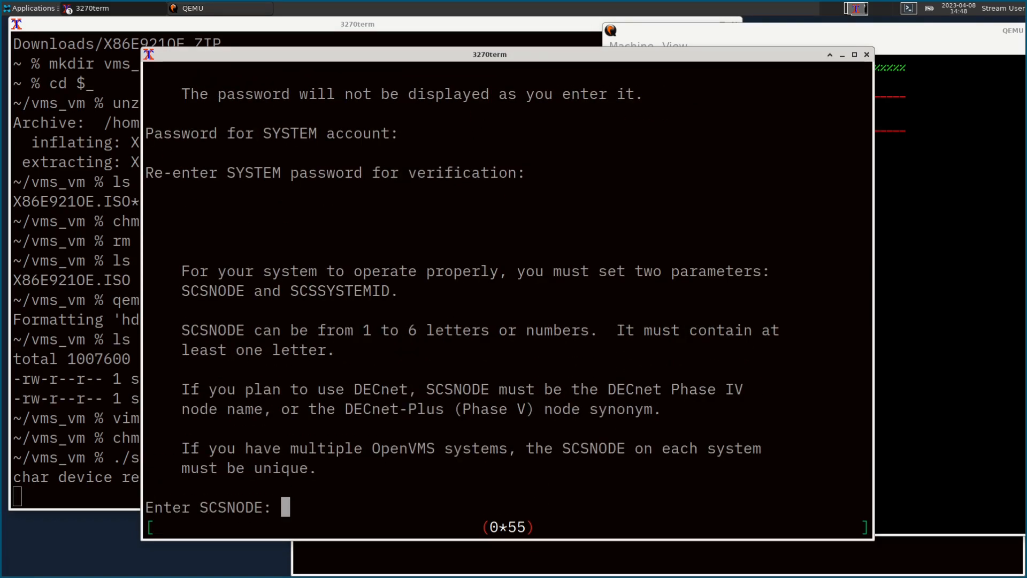
{"action": "type", "text": "qemu"}
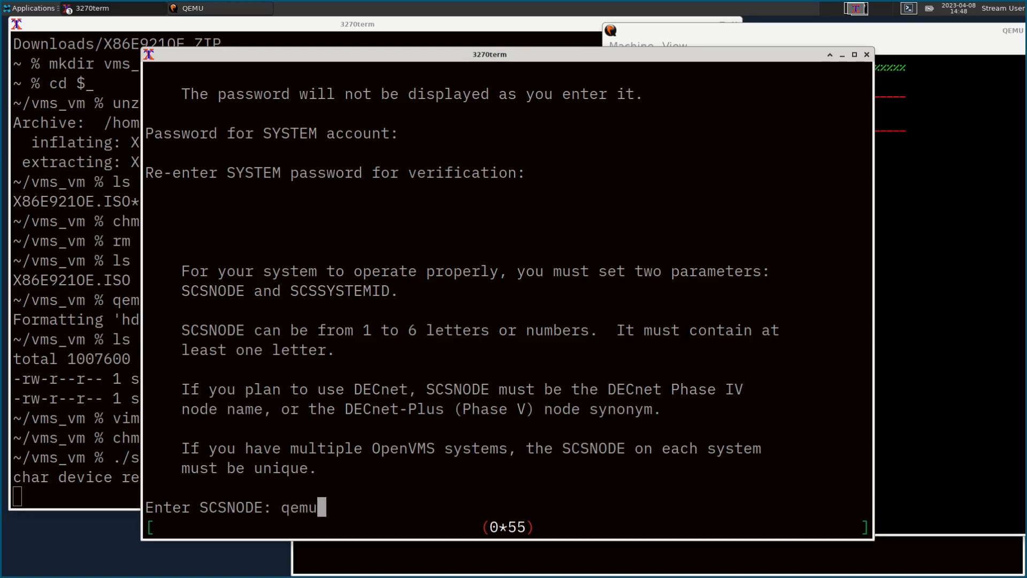
{"action": "type", "text": "vm"}
{"action": "key", "text": "Return"}
{"action": "key", "text": "Return"}
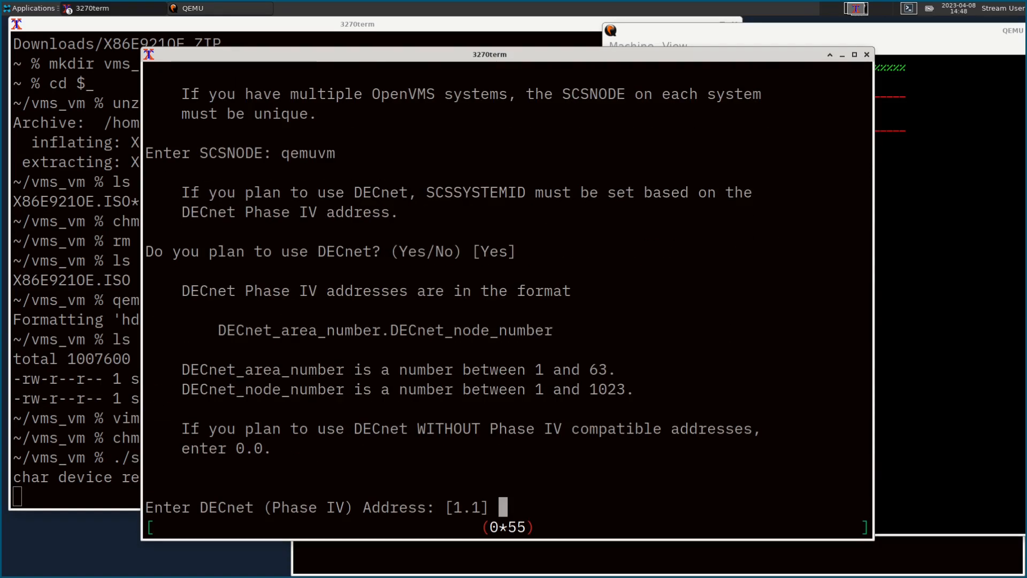
{"action": "type", "text": "1.6"}
{"action": "key", "text": "Return"}
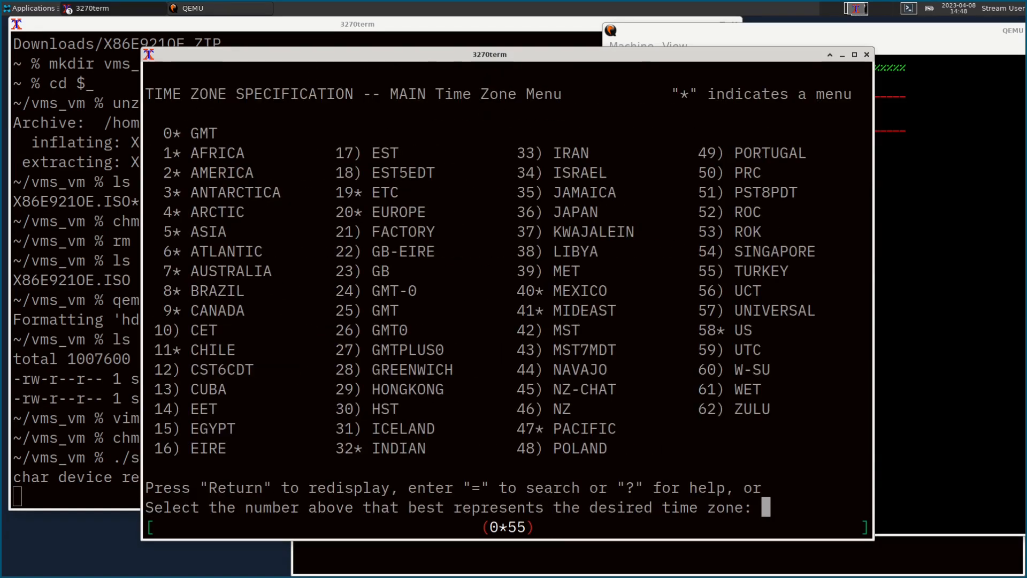
Step: Set the time zone to US/Pacific (58, 12) with daylight saving and a -7:00 differential
{"action": "type", "text": "58"}
{"action": "key", "text": "Return"}
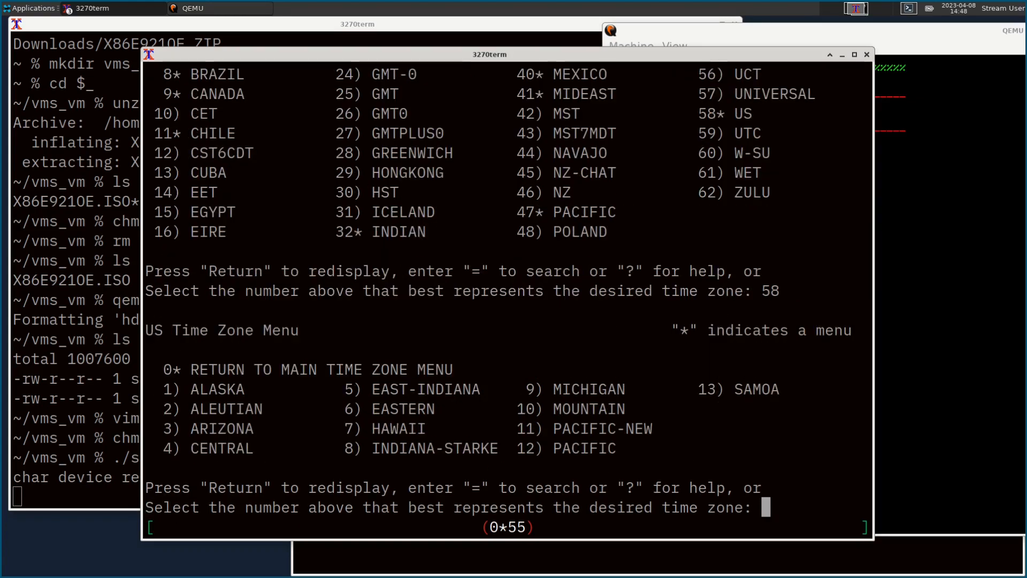
{"action": "type", "text": "12"}
{"action": "key", "text": "Return"}
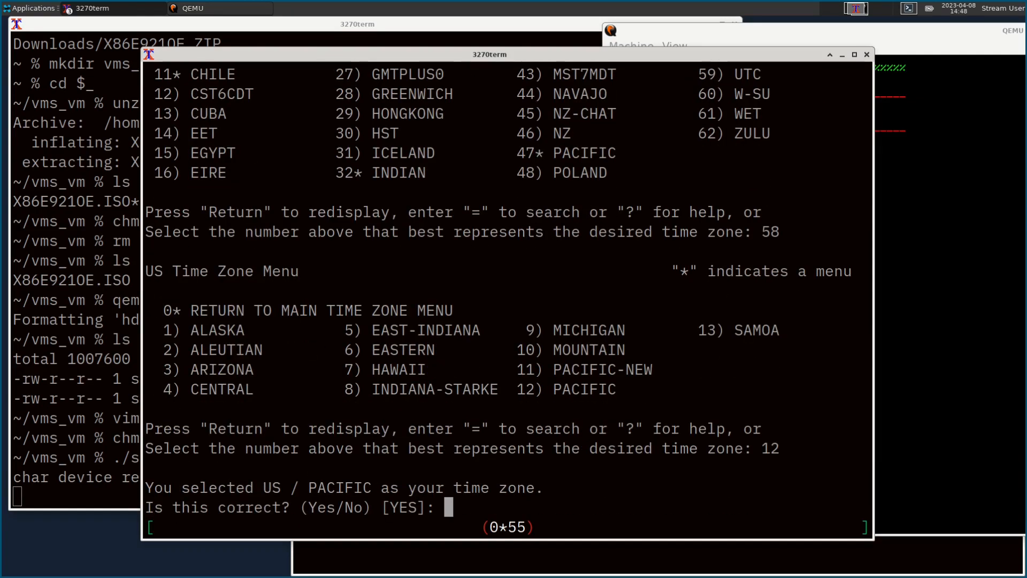
{"action": "key", "text": "Return"}
{"action": "type", "text": "y"}
{"action": "key", "text": "Return"}
{"action": "key", "text": "Return"}
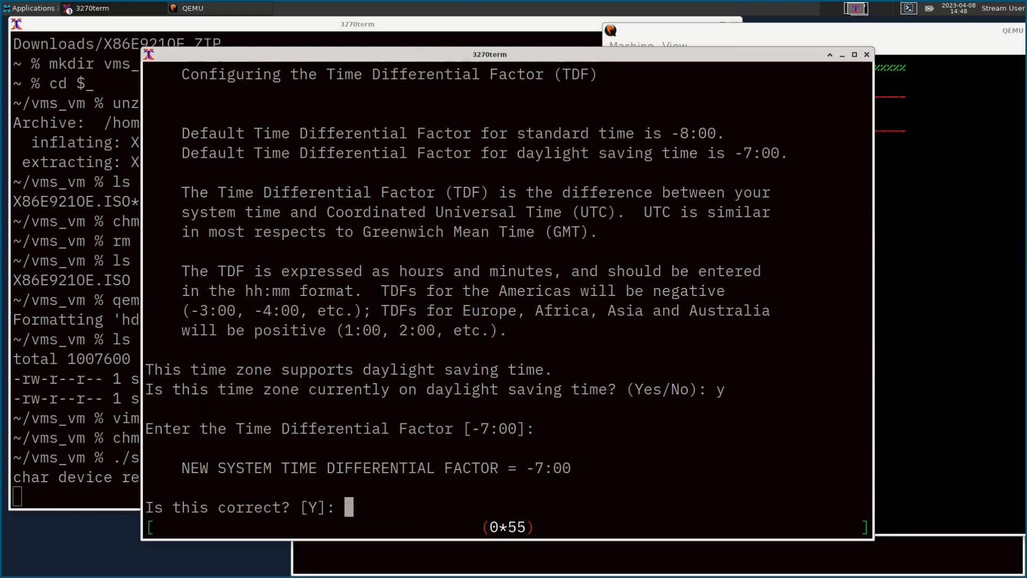
{"action": "type", "text": "y"}
{"action": "key", "text": "Return"}
{"action": "type", "text": "n"}
Step: Skip PAK registration, decline DECnet-Plus and choose DECnet Phase IV
{"action": "key", "text": "Return"}
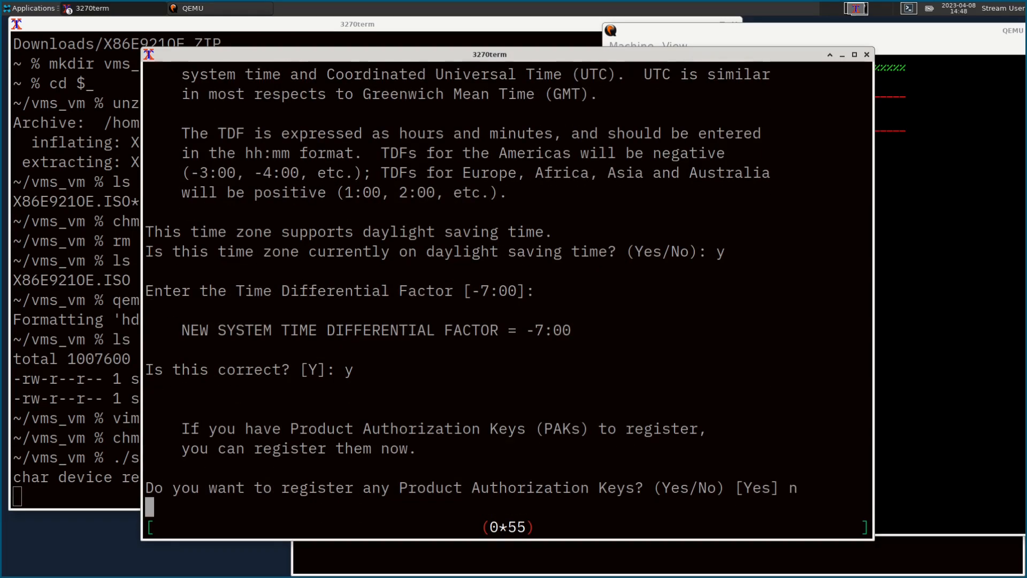
{"action": "key", "text": "Return"}
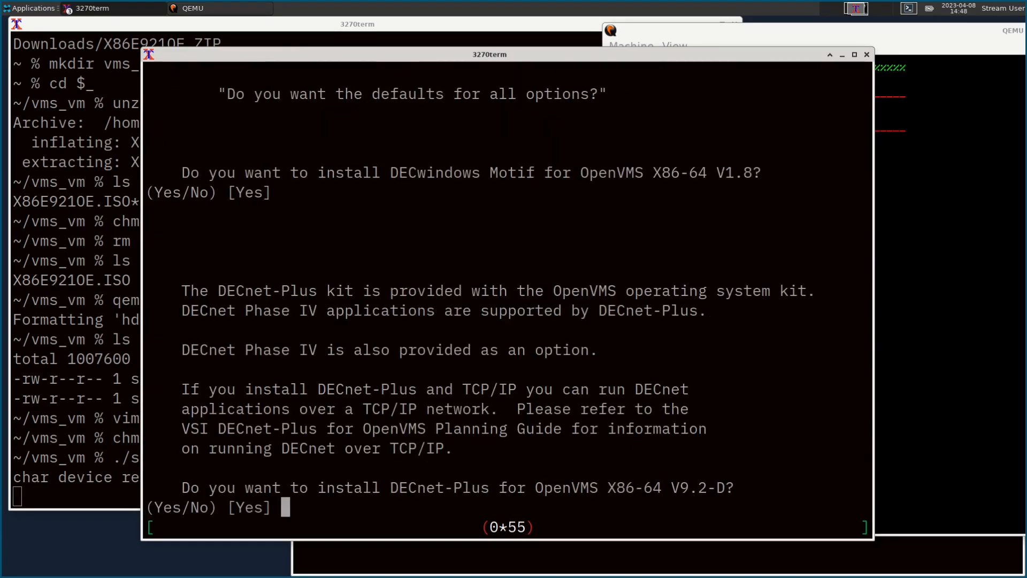
{"action": "type", "text": "n"}
{"action": "key", "text": "Return"}
{"action": "type", "text": "y"}
{"action": "key", "text": "Return"}
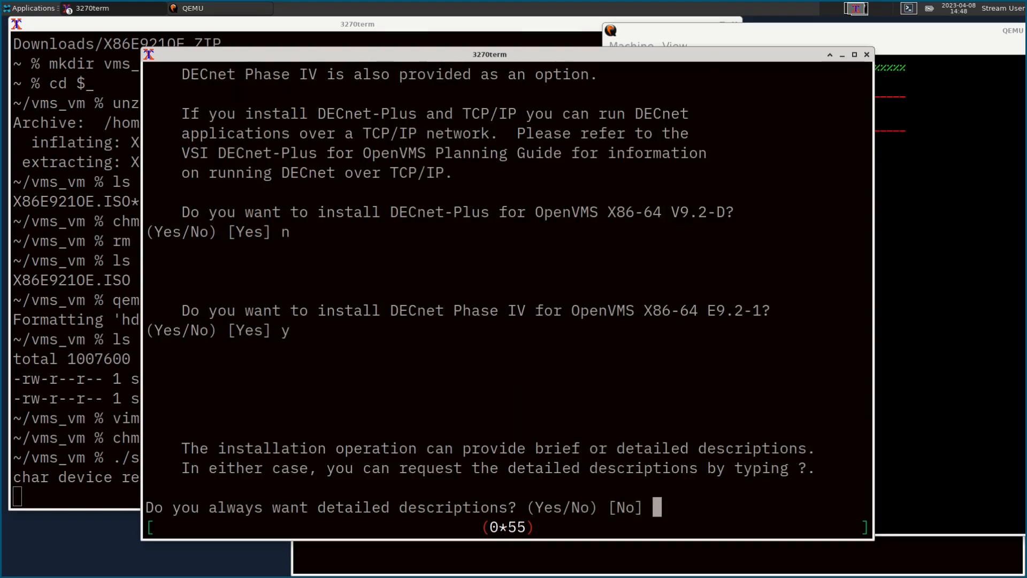
{"action": "key", "text": "Return"}
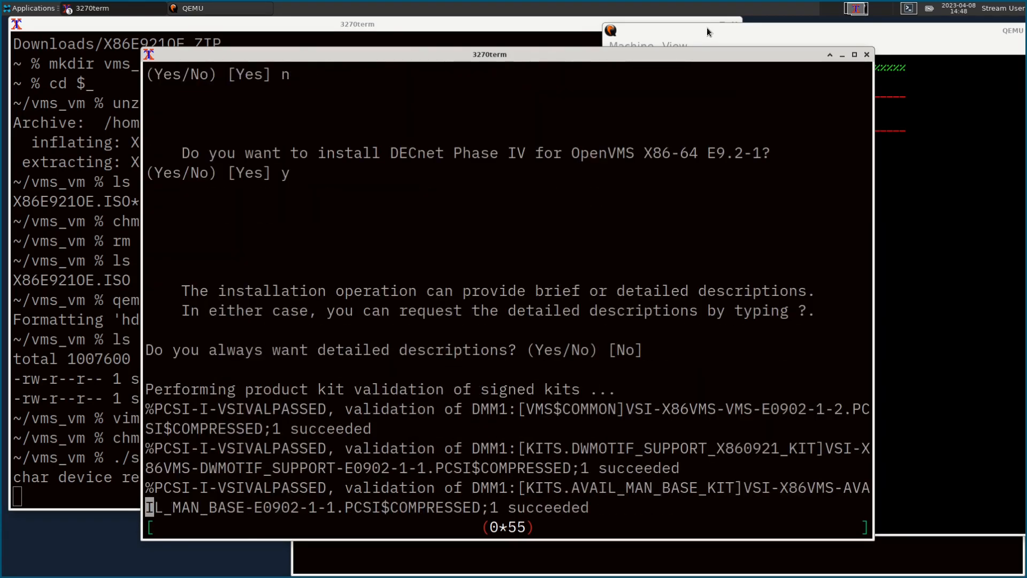
Step: Accept the default reboot and option settings to start installing OpenVMS E9.2-1
{"action": "left_click_drag", "start_coordinate": [707, 28], "coordinate": [651, 28]}
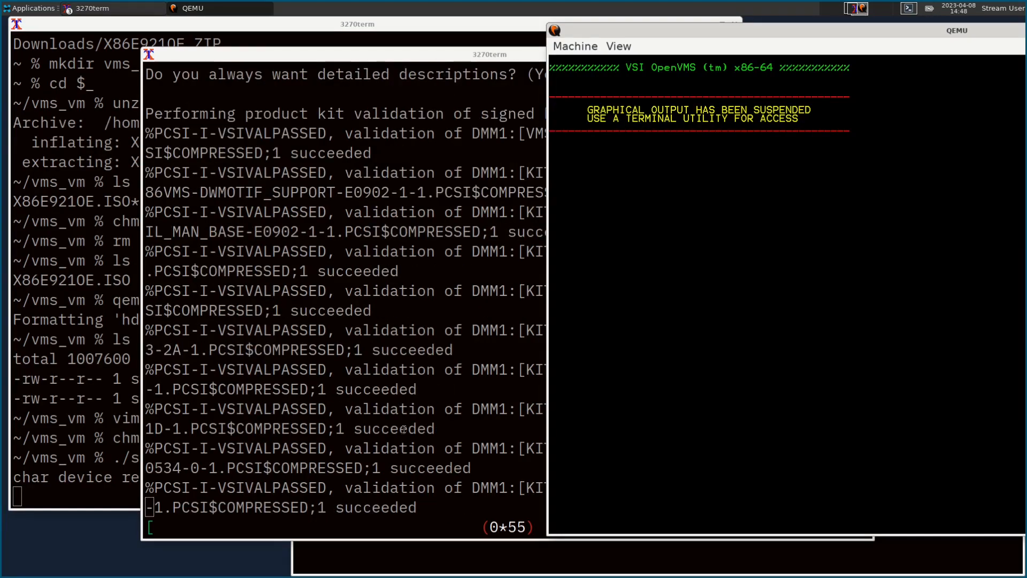
{"action": "left_click", "coordinate": [404, 429]}
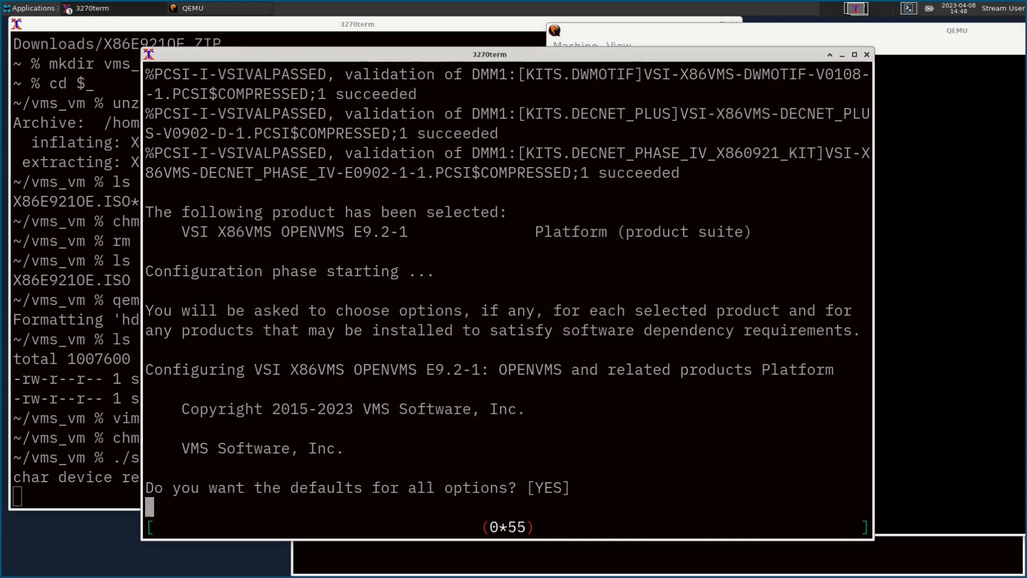
{"action": "key", "text": "Return"}
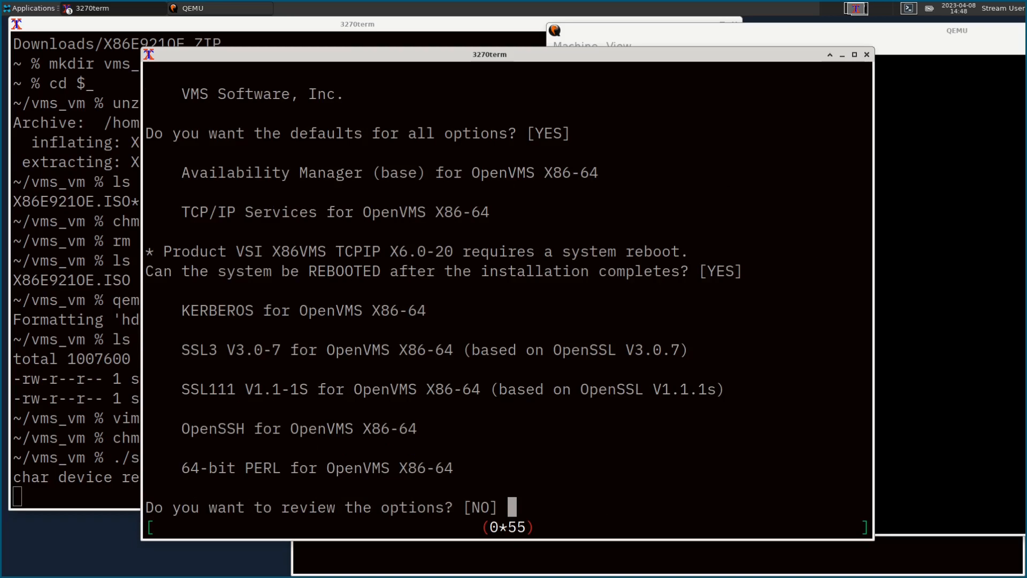
{"action": "key", "text": "Return"}
{"action": "left_click", "coordinate": [884, 36]}
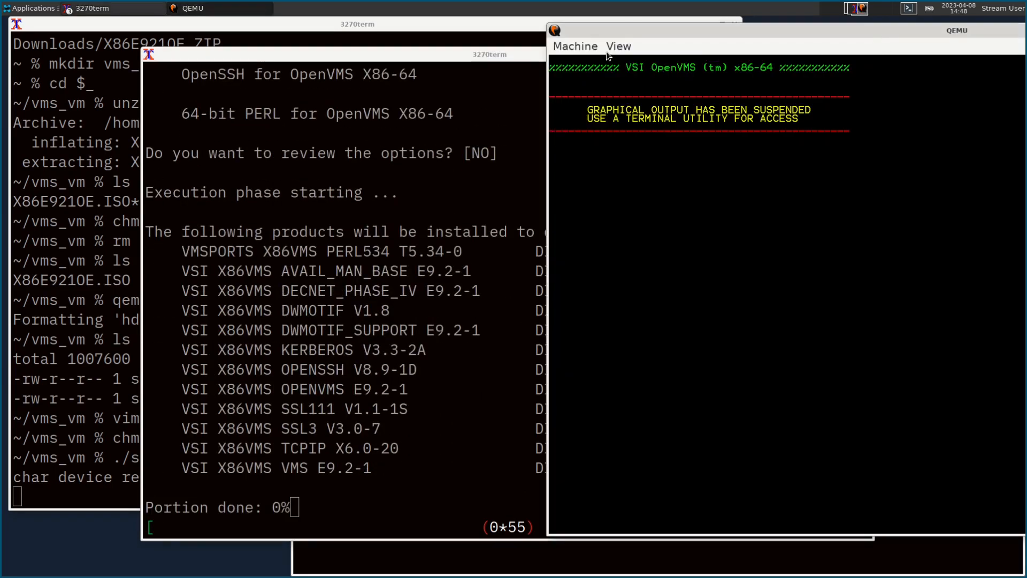
Step: Open QEMU's Machine menu twice and close it without resetting the VM
{"action": "left_click", "coordinate": [588, 46]}
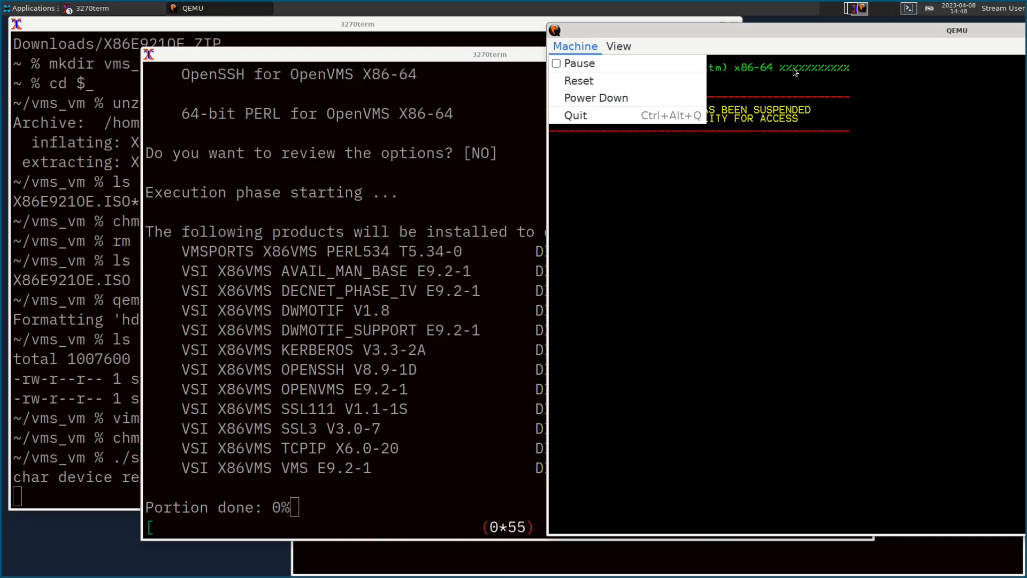
{"action": "left_click", "coordinate": [807, 31]}
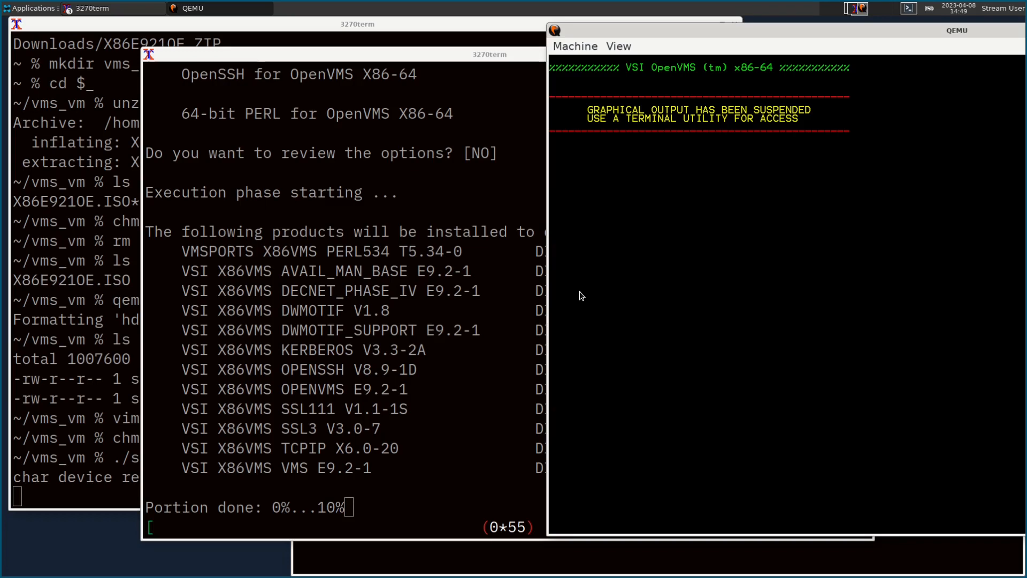
{"action": "left_click", "coordinate": [562, 43]}
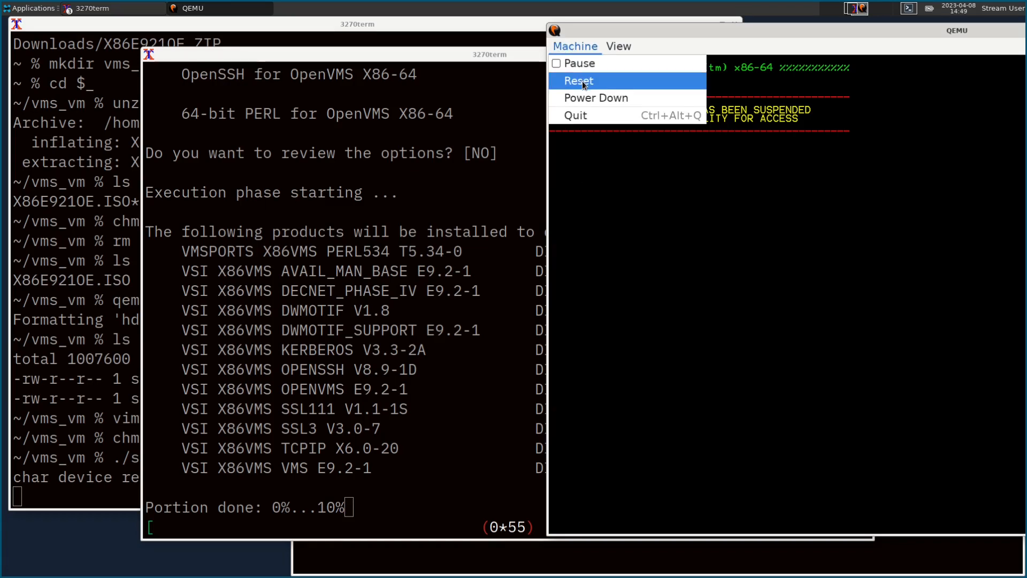
{"action": "left_click", "coordinate": [608, 164]}
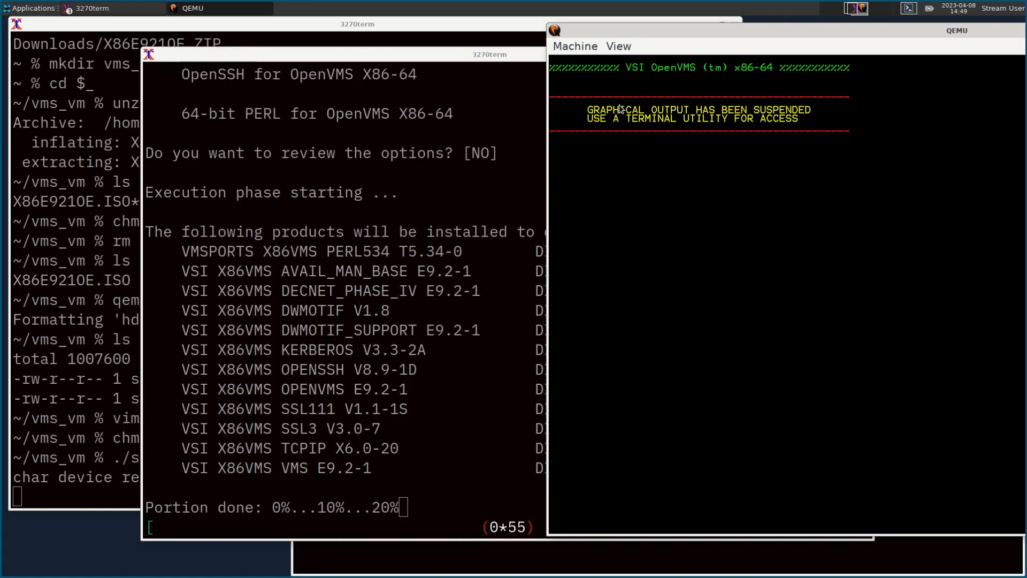
Step: Shift the 3270term installer window and move the QEMU console left in front
{"action": "left_click_drag", "start_coordinate": [434, 54], "coordinate": [376, 66]}
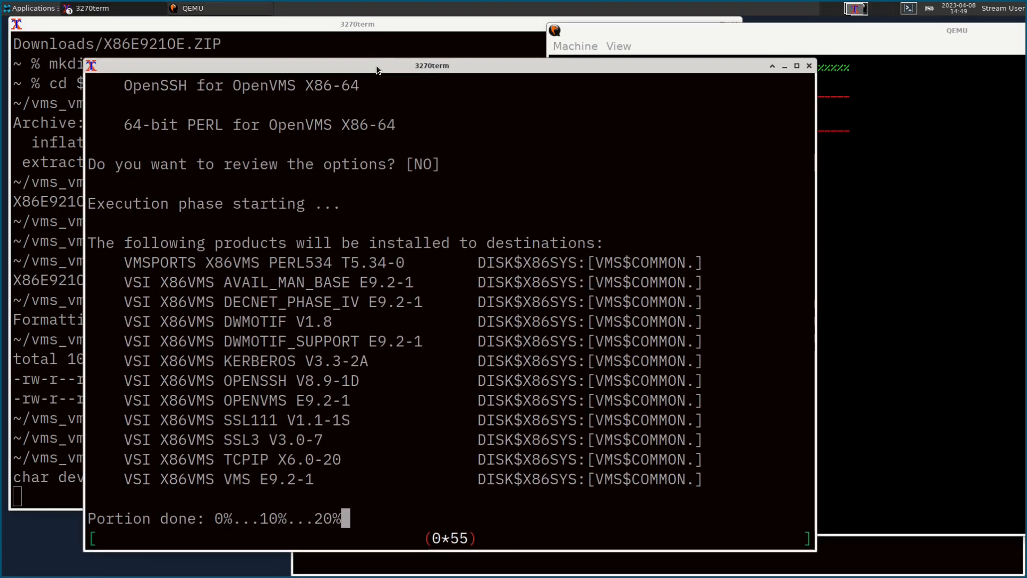
{"action": "left_click", "coordinate": [646, 31]}
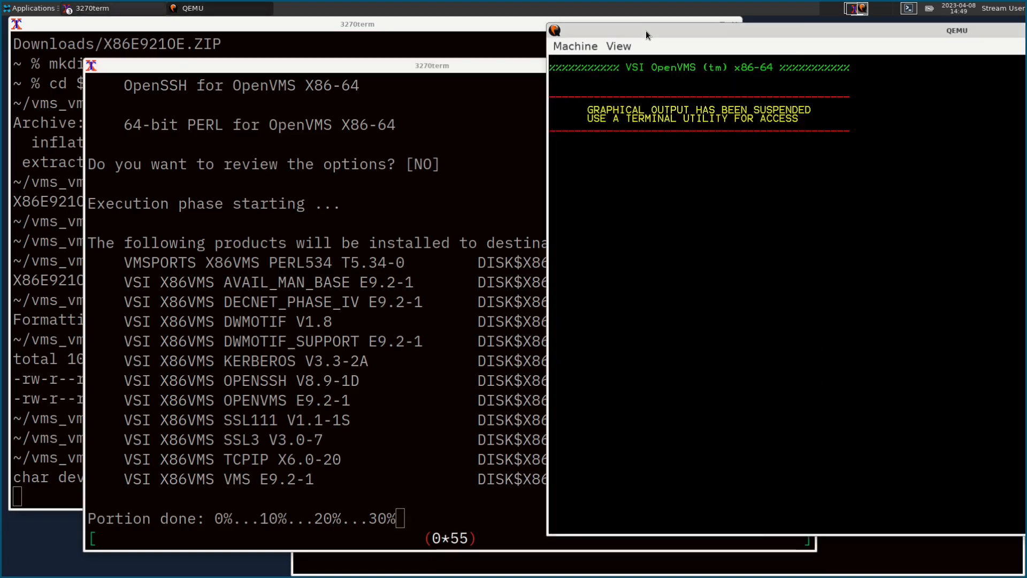
{"action": "left_click_drag", "start_coordinate": [646, 30], "coordinate": [626, 32]}
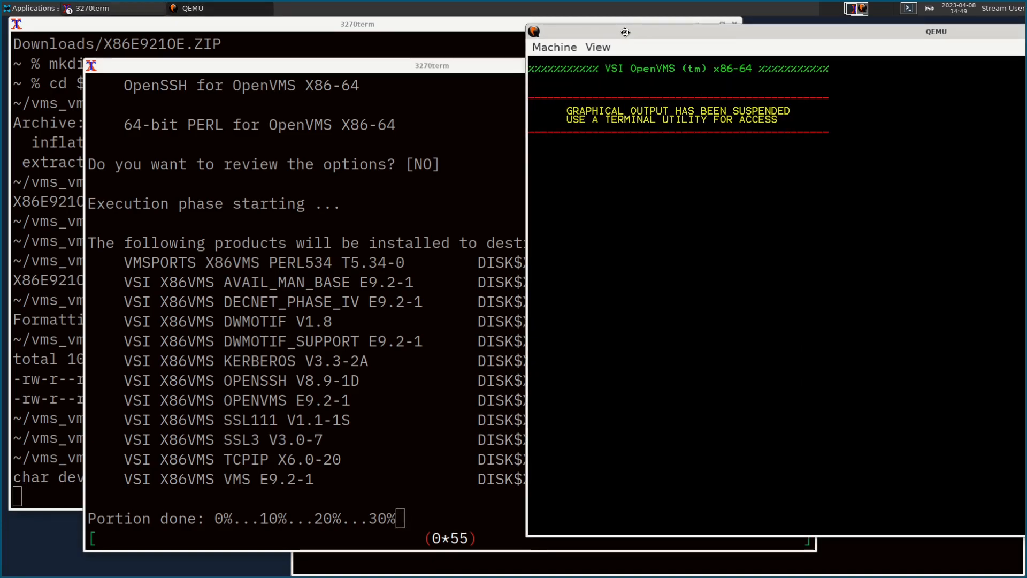
{"action": "left_click", "coordinate": [374, 69]}
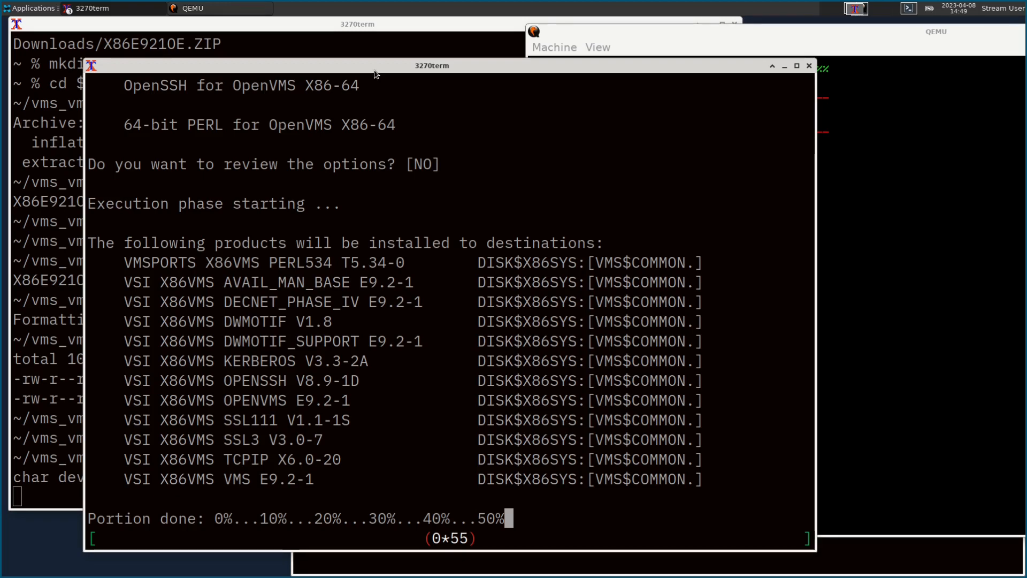
{"action": "left_click", "coordinate": [710, 32]}
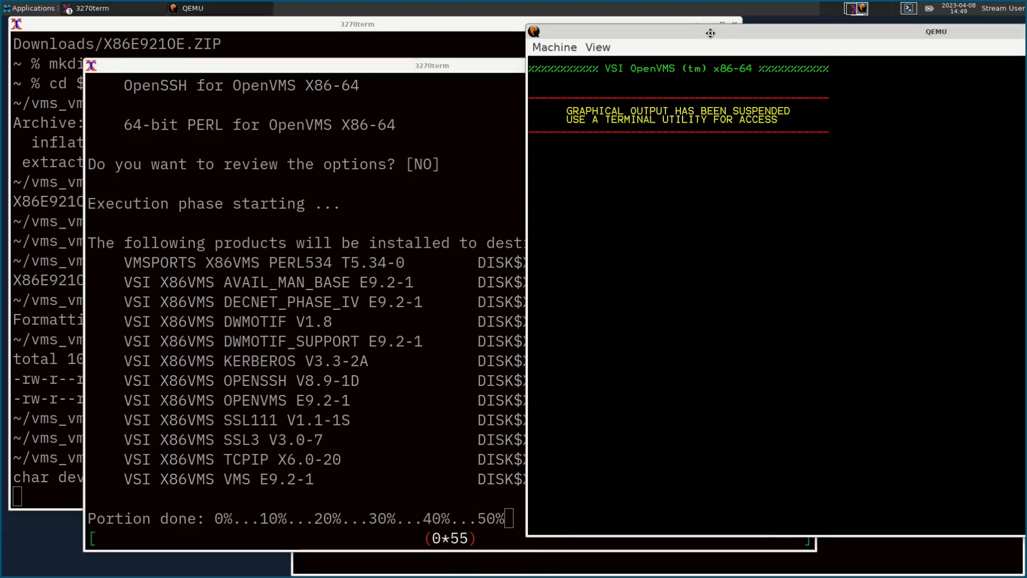
{"action": "left_click_drag", "start_coordinate": [710, 33], "coordinate": [635, 39]}
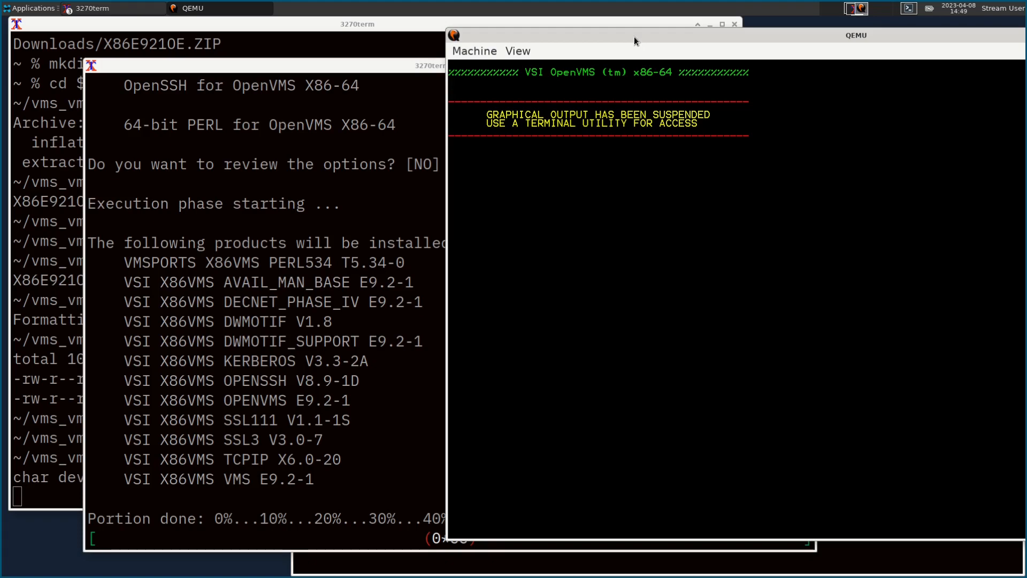